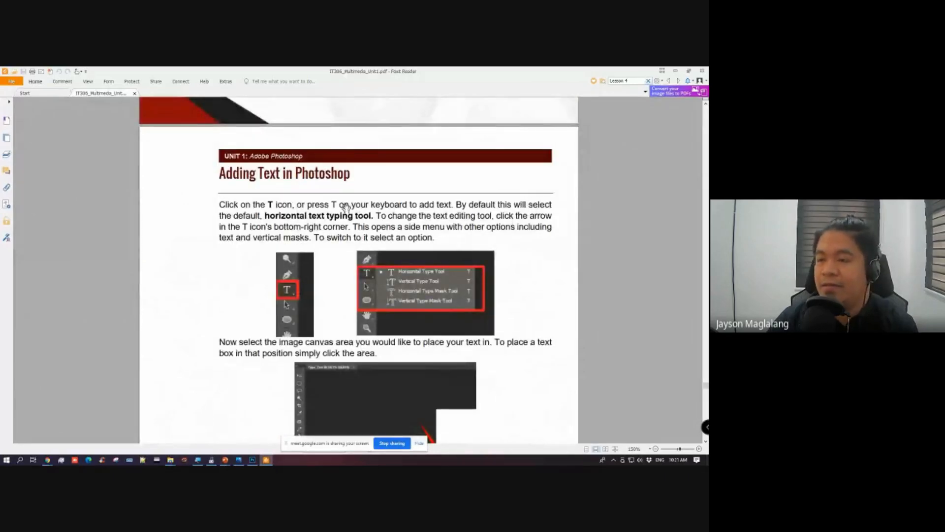
Step: Read through the PDF module's sections on adding text, editing text and basic character formatting in Photoshop
scroll(526, 214, "down", 1)
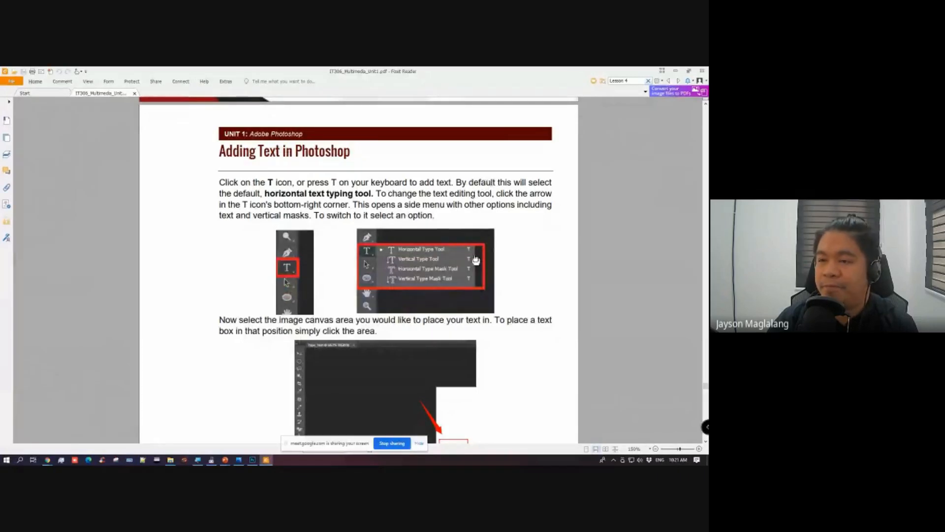
scroll(477, 256, "up", 2)
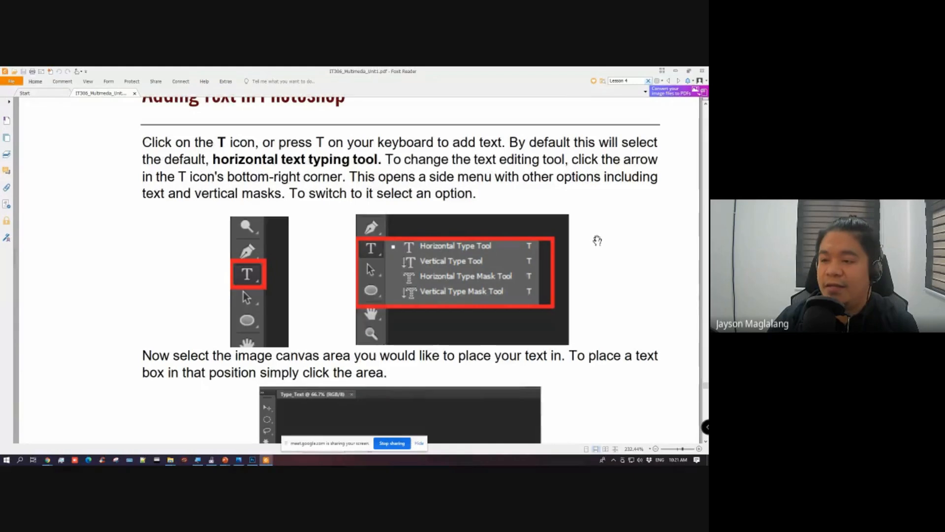
scroll(593, 231, "down", 4)
scroll(589, 211, "down", 3)
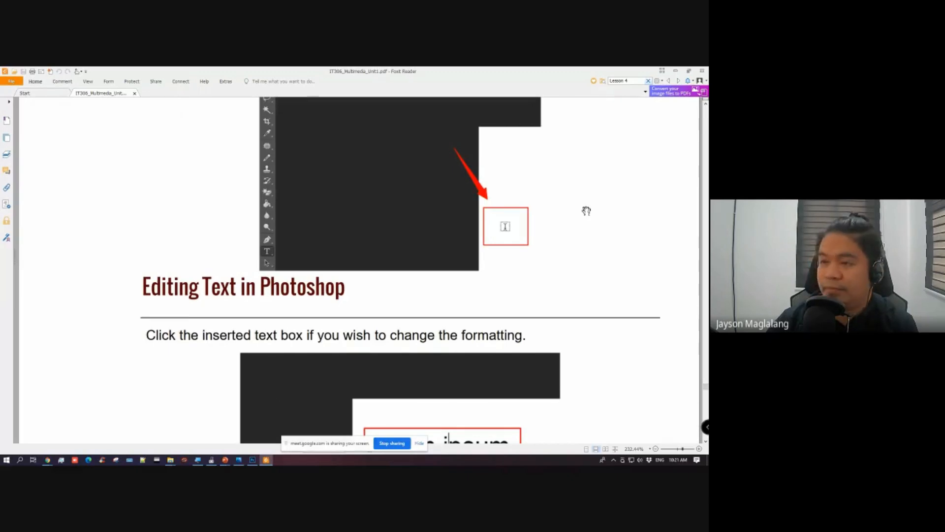
scroll(586, 210, "down", 3)
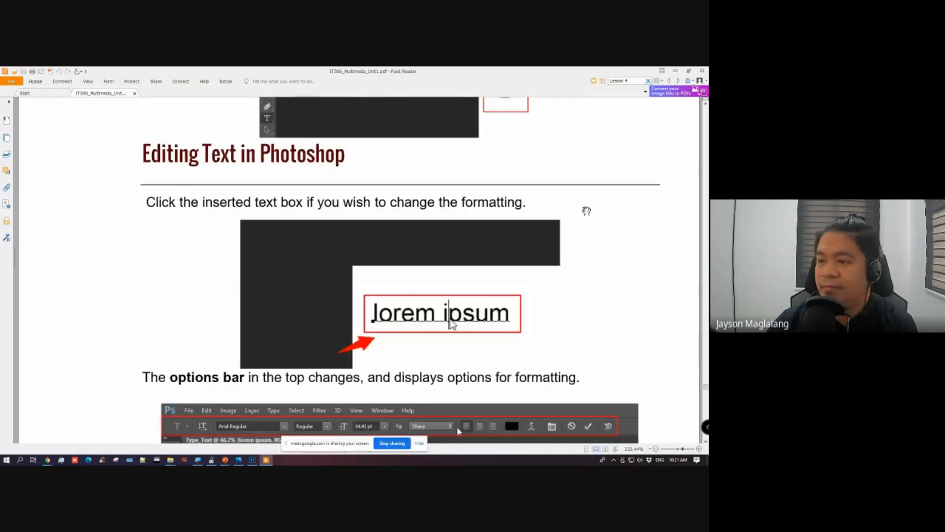
scroll(587, 211, "down", 2)
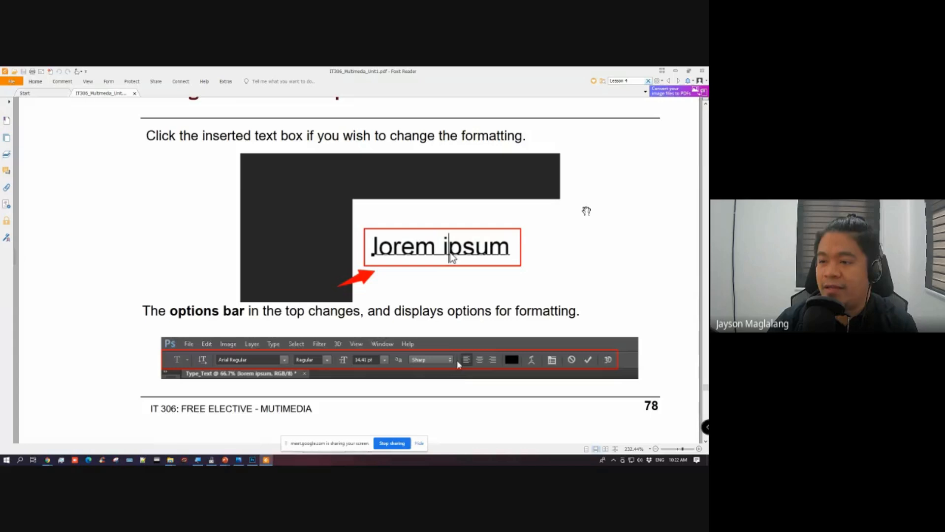
scroll(586, 211, "down", 2)
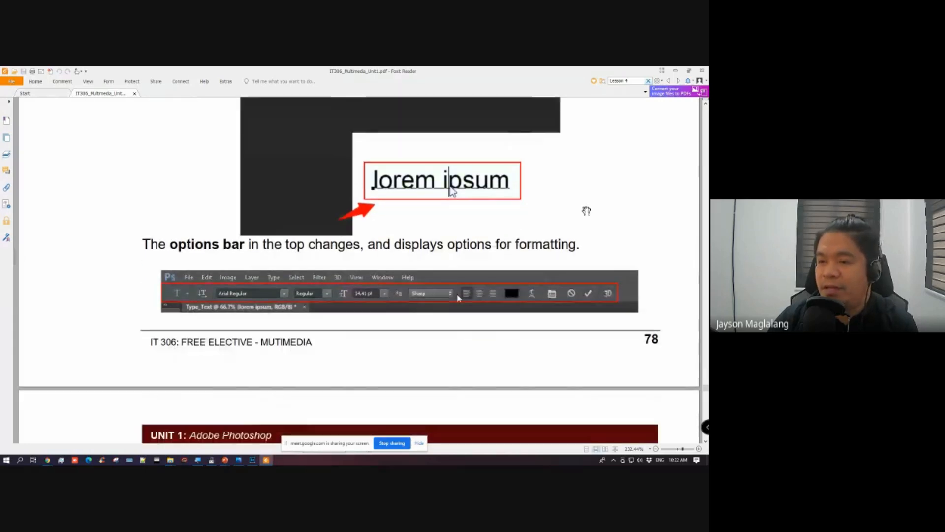
scroll(587, 211, "up", 1)
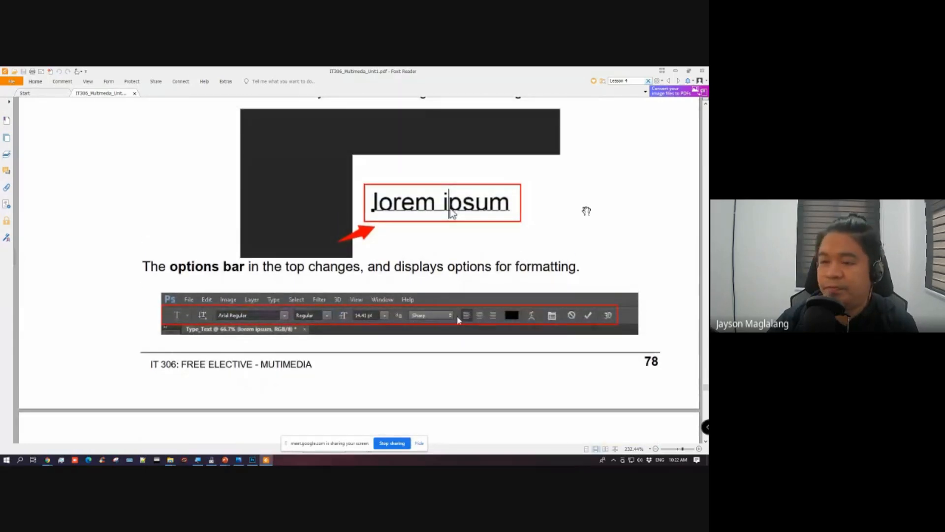
scroll(587, 210, "down", 2)
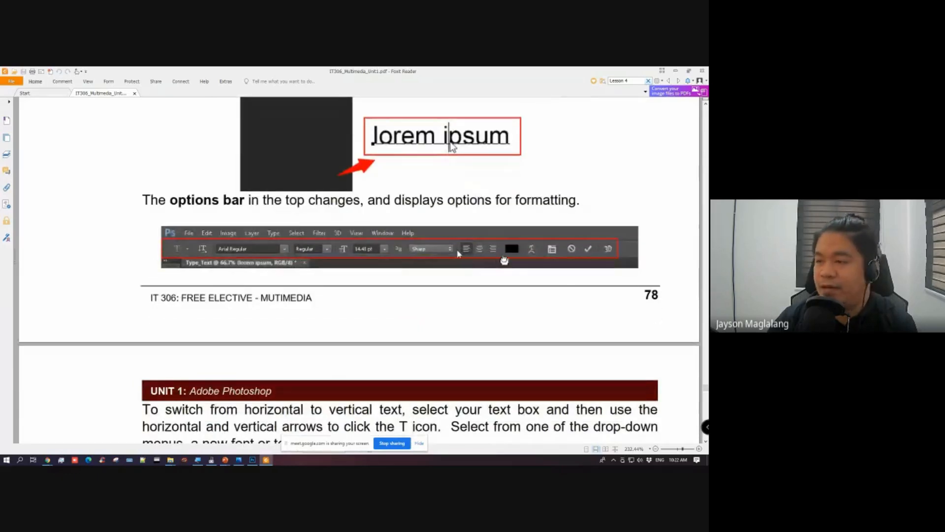
scroll(482, 249, "down", 8)
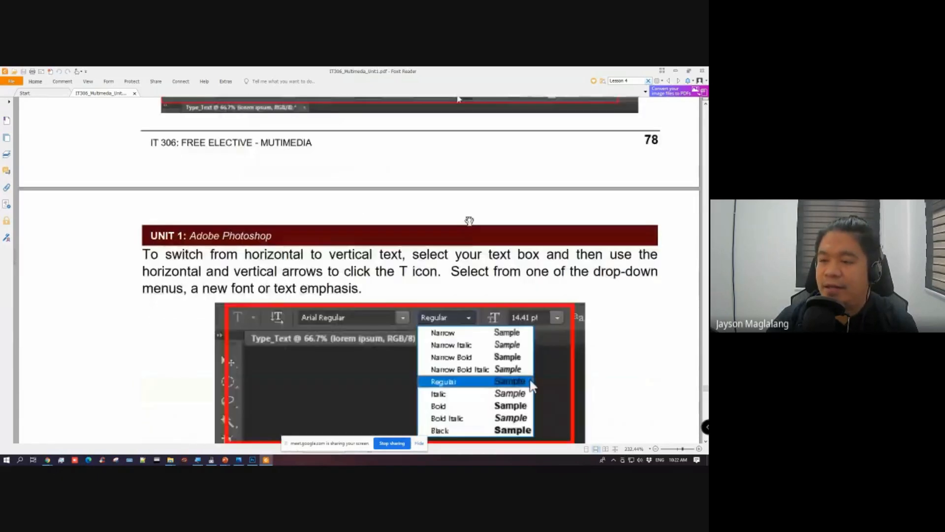
scroll(501, 225, "down", 13)
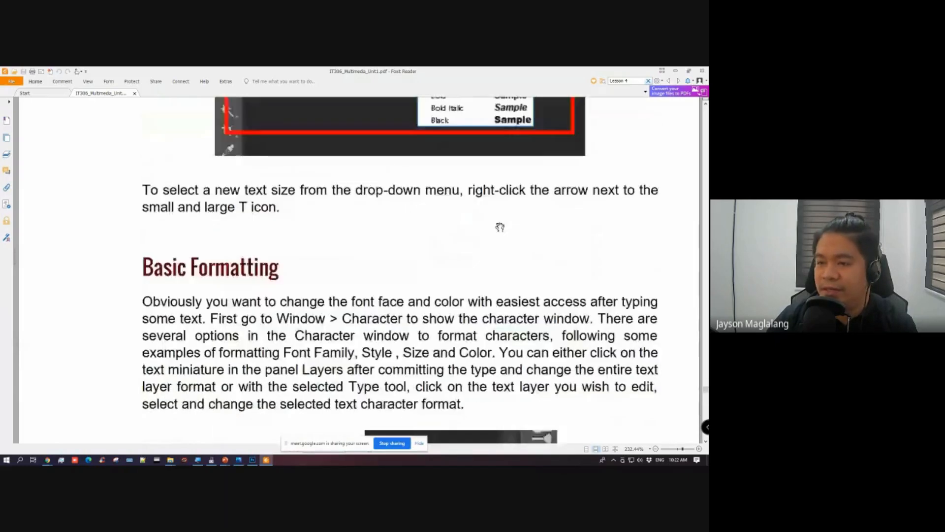
scroll(501, 224, "down", 1)
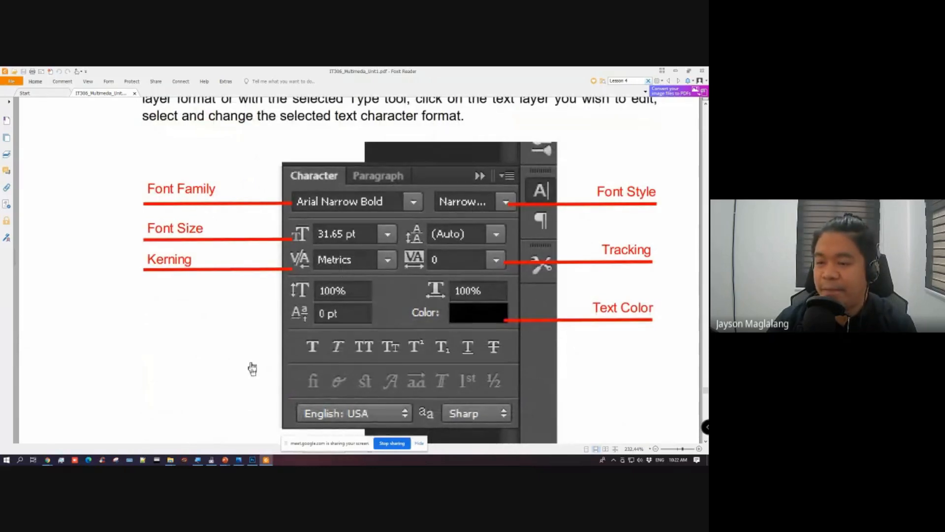
Step: Switch to Photoshop and create a new document 1200 pixels wide and 1000 pixels high
left_click(252, 460)
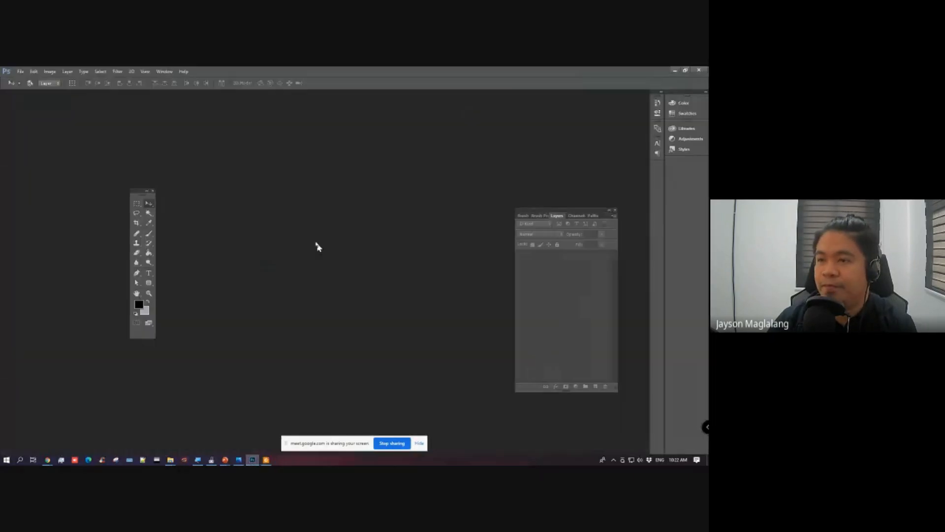
left_click(20, 71)
left_click(30, 79)
double_click(254, 229)
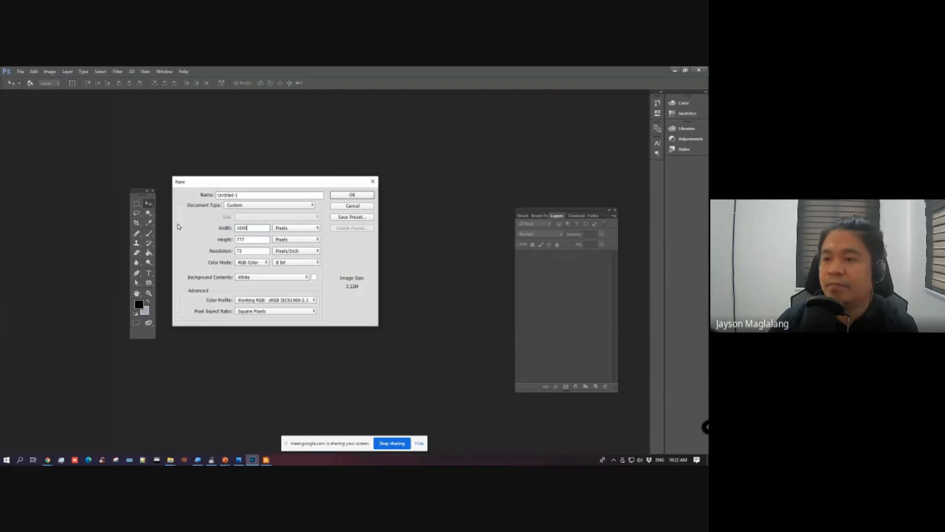
type("1200")
key("Tab")
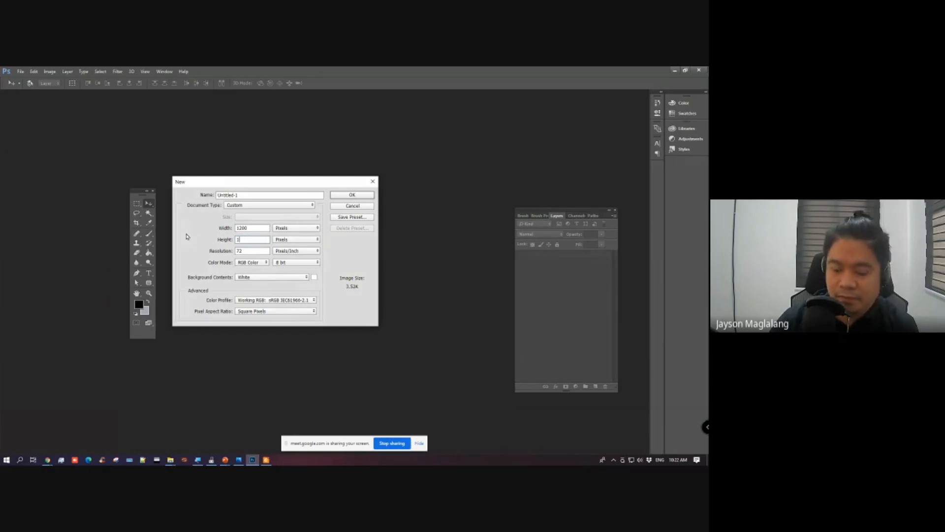
type("1000")
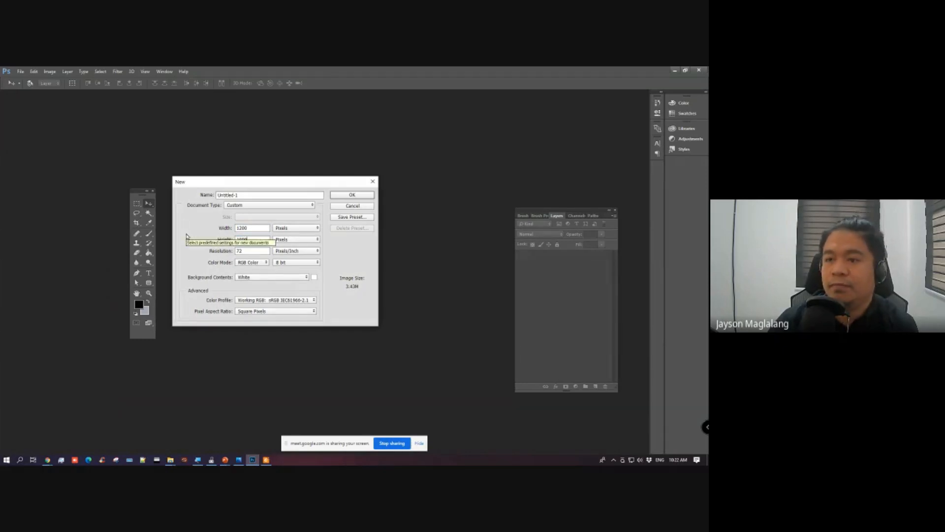
left_click(352, 195)
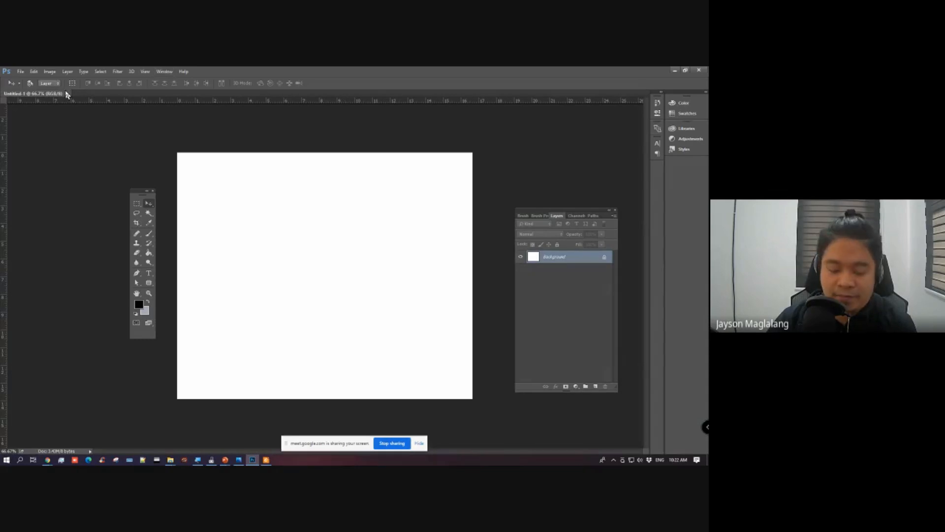
Step: Save the new blank document as text.psd
left_click(20, 72)
left_click(43, 153)
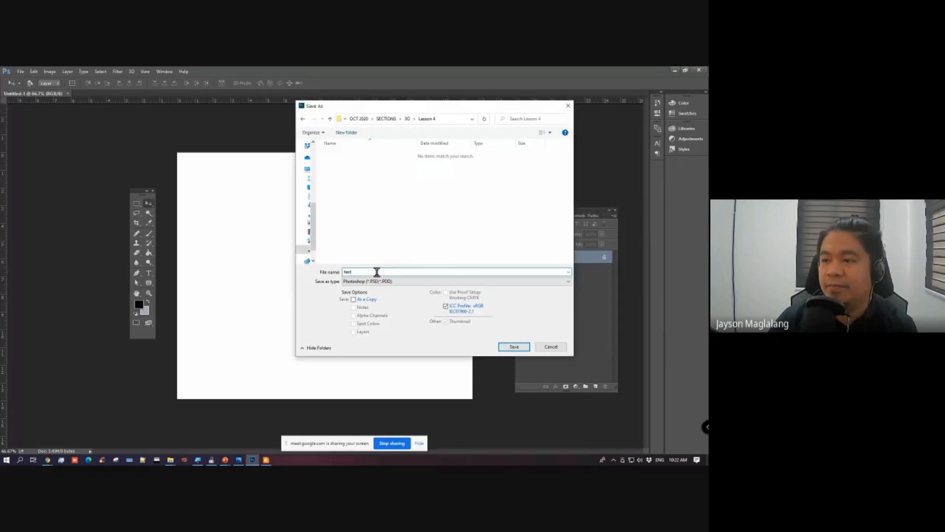
key("Return")
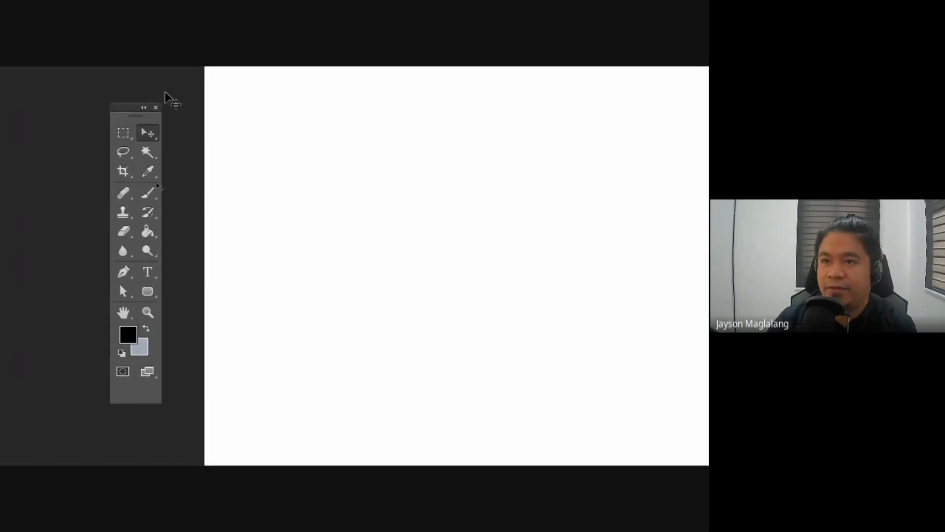
Step: Activate the Horizontal Type Tool and view the other type tool variants grouped with it
left_click_drag(123, 110, 160, 110)
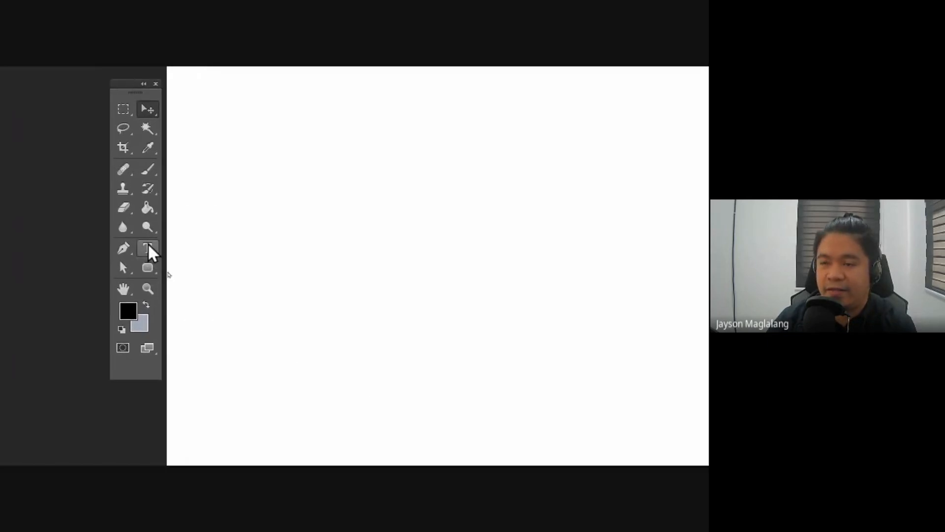
left_click(148, 247)
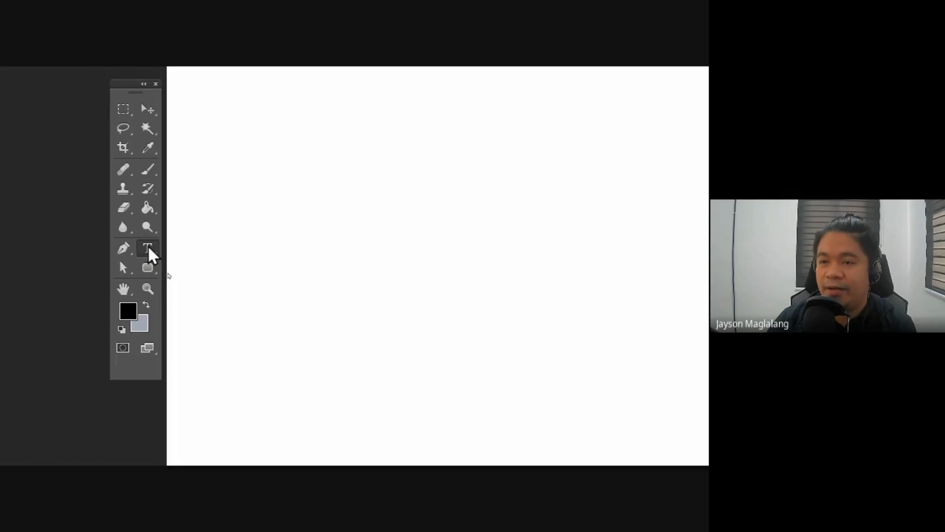
right_click(148, 246)
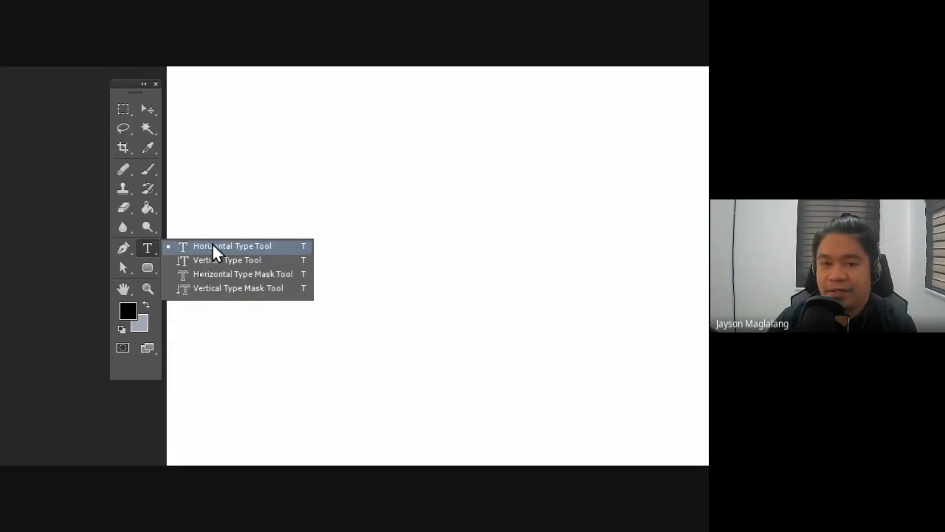
left_click(148, 248)
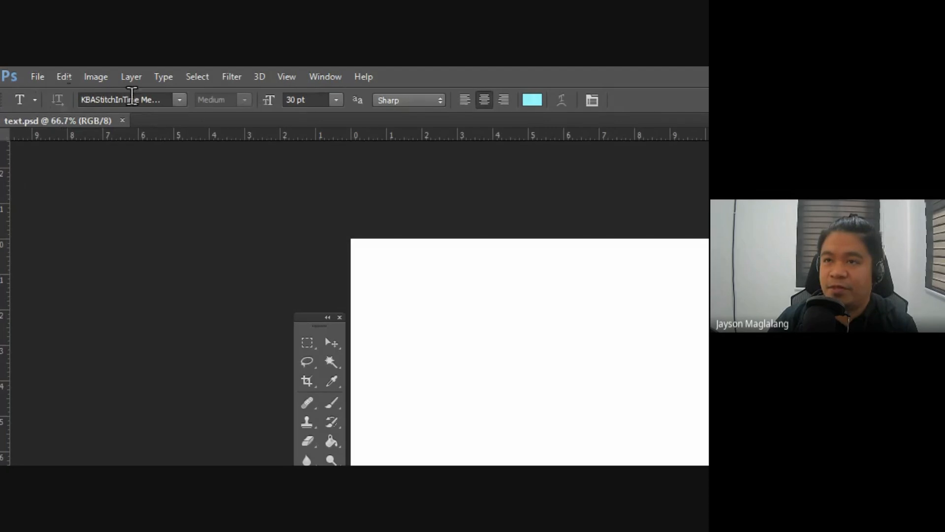
Step: Look over the available fonts and preset font sizes for the Type tool without changing them
left_click(180, 100)
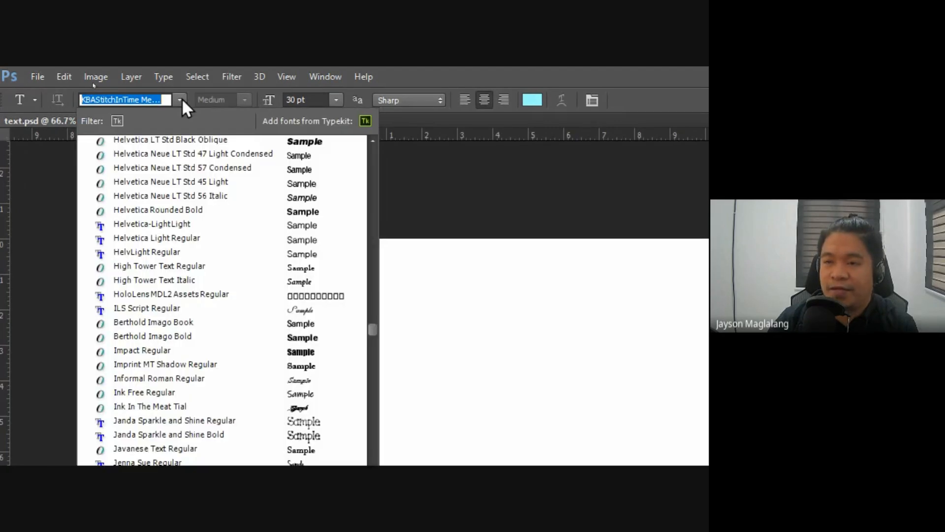
left_click(182, 98)
left_click(337, 100)
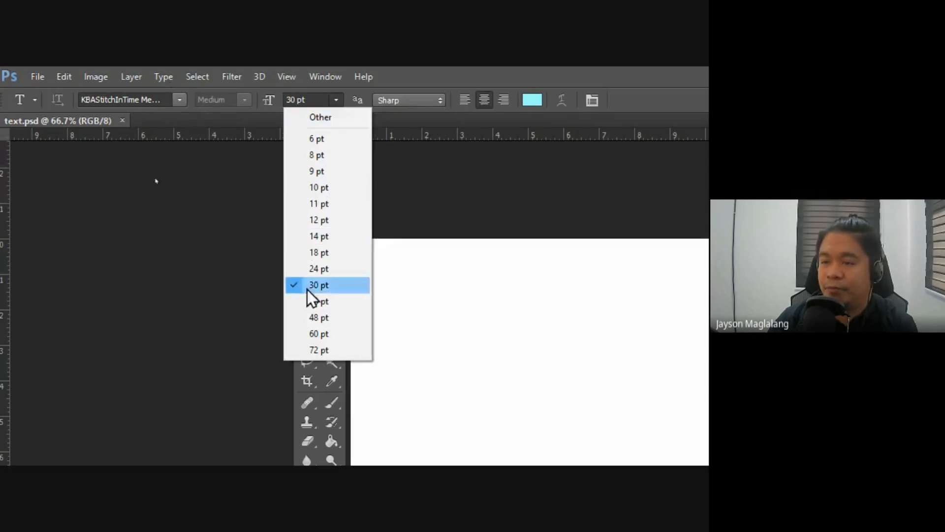
left_click(355, 96)
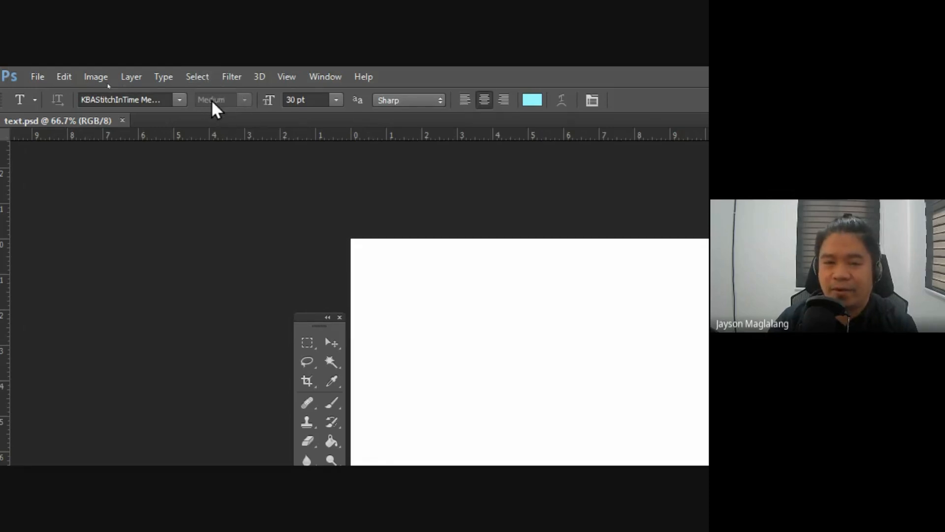
Step: Try the Helvetica LT Std Black Oblique and Helvetica Neue LT Std 47 Light Condensed fonts for the Type tool
left_click(180, 99)
left_click(149, 100)
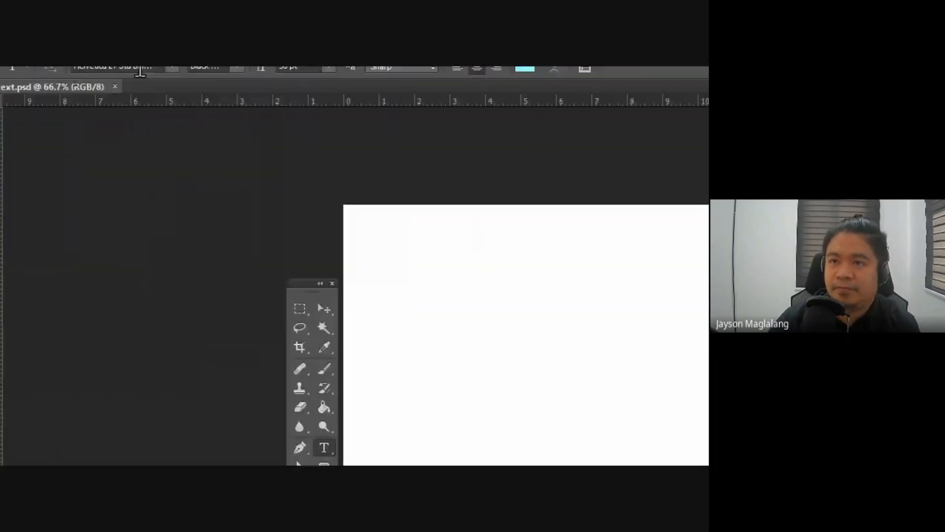
left_click(163, 98)
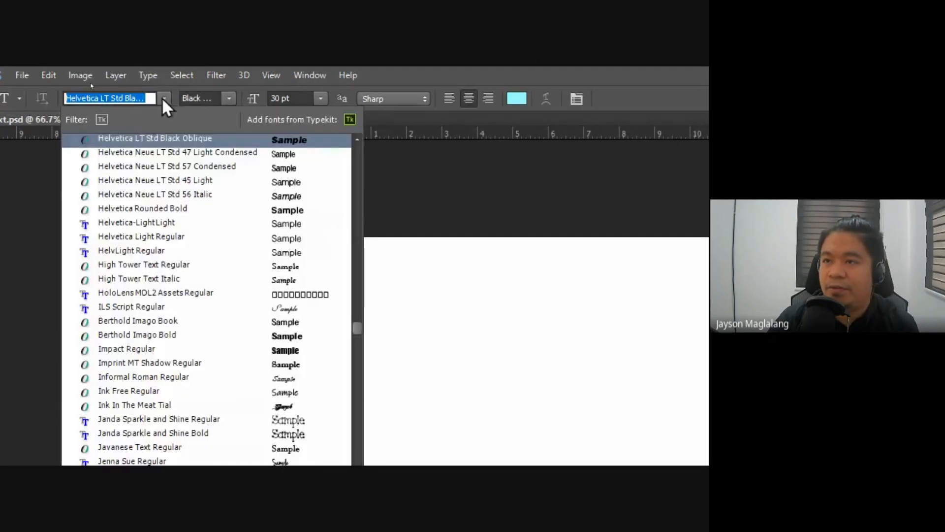
key("Escape")
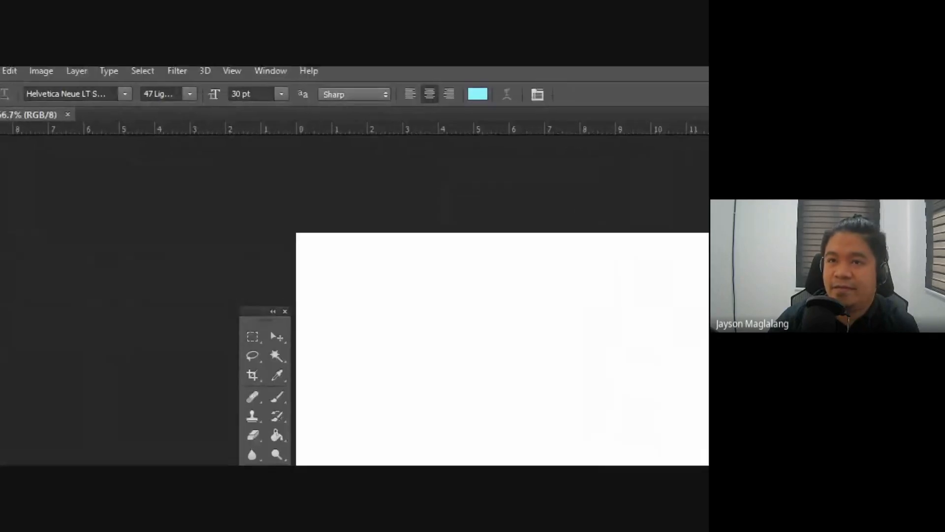
Step: Find the Raleway fonts by name and set the Type tool's font to Raleway Heavy
left_click(104, 94)
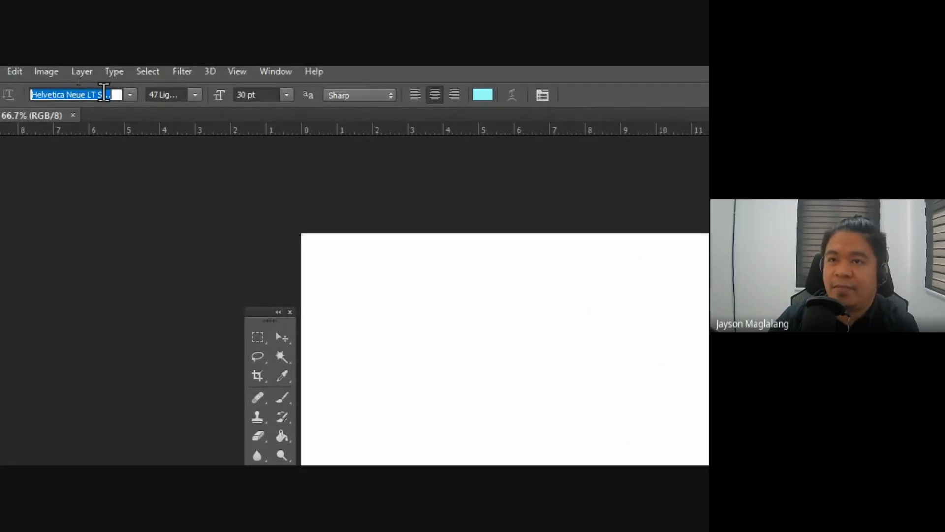
type("r")
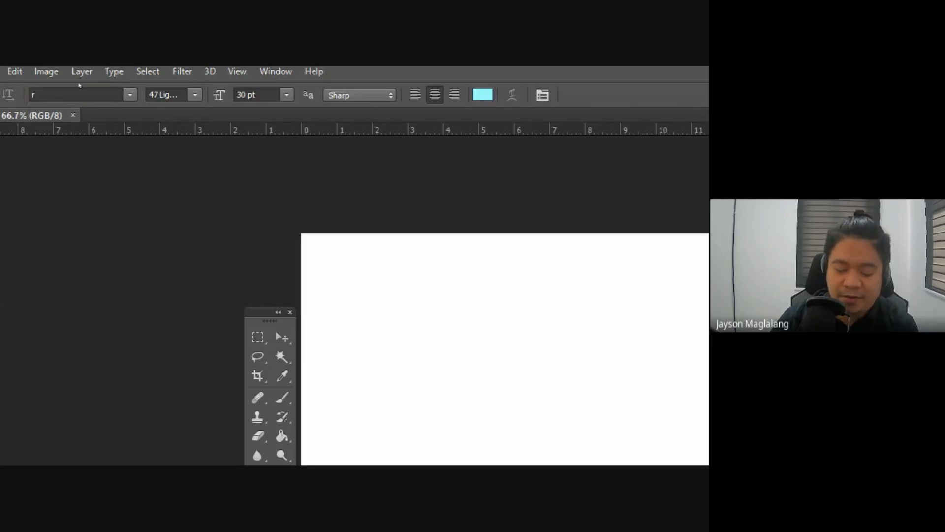
type("alew")
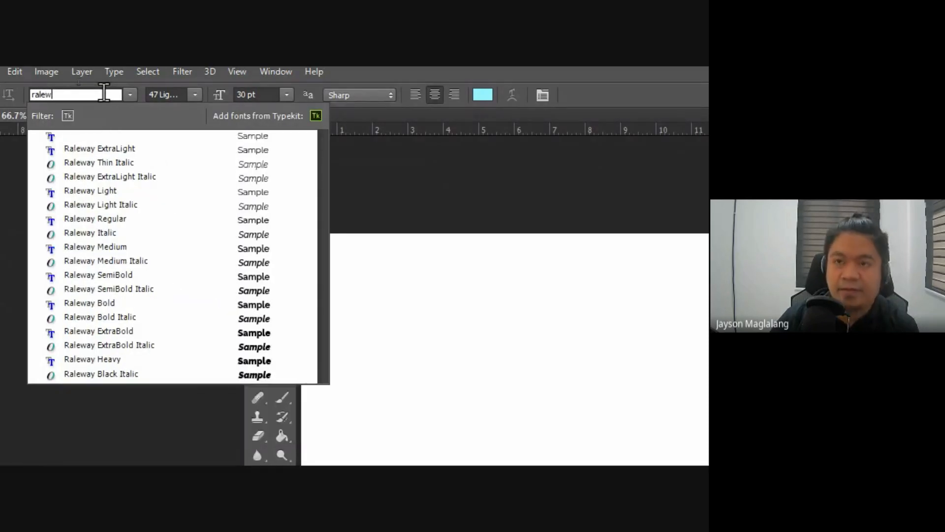
key("Down")
key("Down")
key("Down")
key("Down")
key("Down")
key("Down")
key("Down")
key("Down")
key("Down")
key("Down")
key("Down")
key("Down")
key("Down")
key("Down")
key("Down")
key("Down")
key("Down")
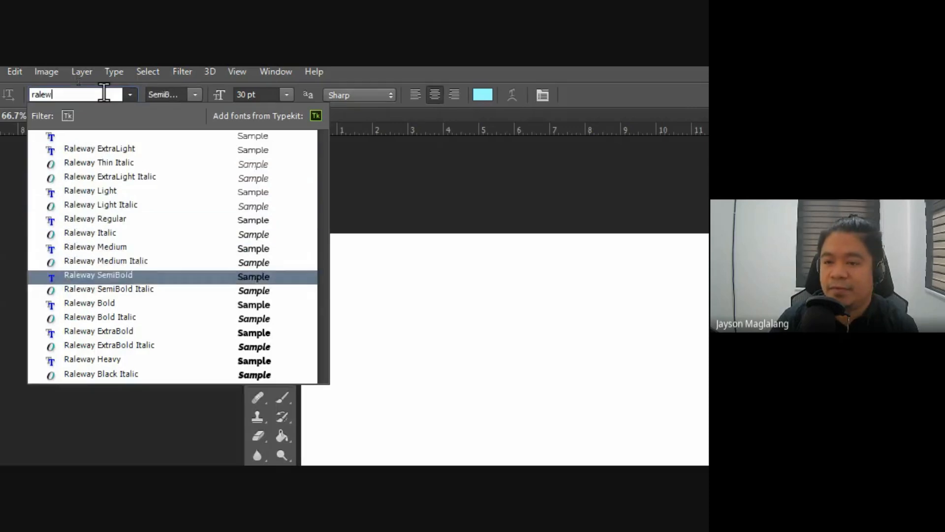
key("Return")
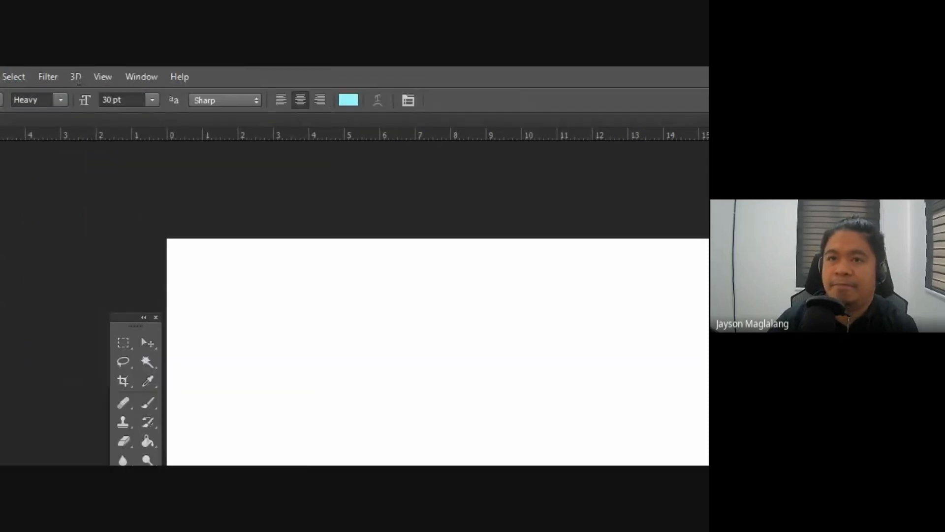
Step: Look over the available Raleway font styles and set the Type tool's font size to 72 pt
left_click(61, 101)
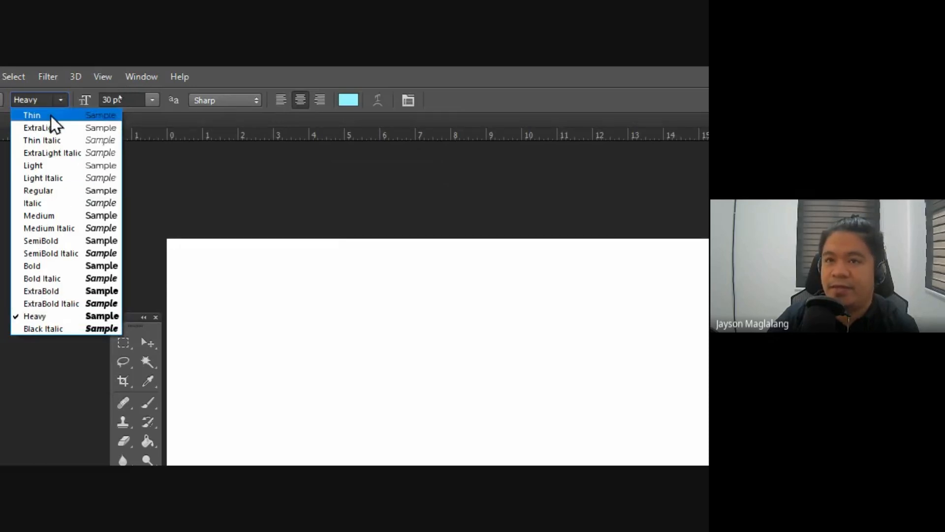
left_click(231, 93)
left_click(151, 100)
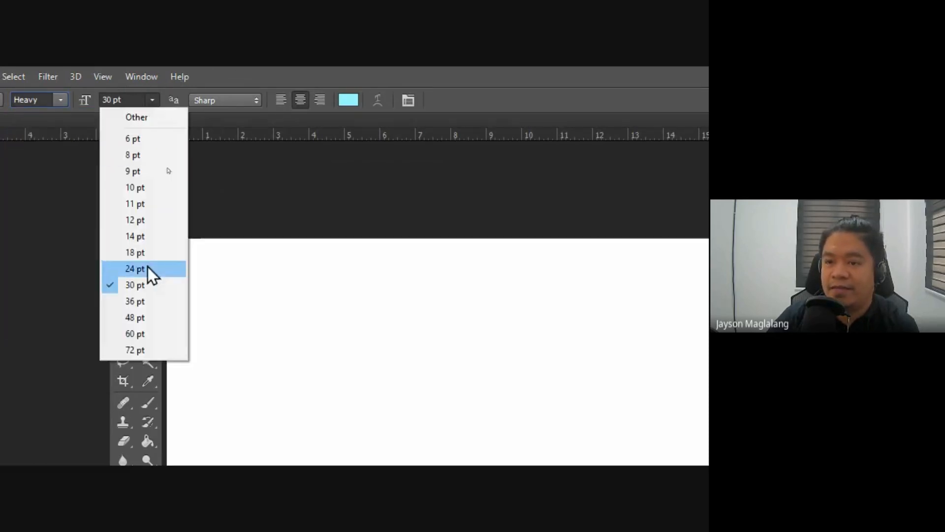
left_click(146, 347)
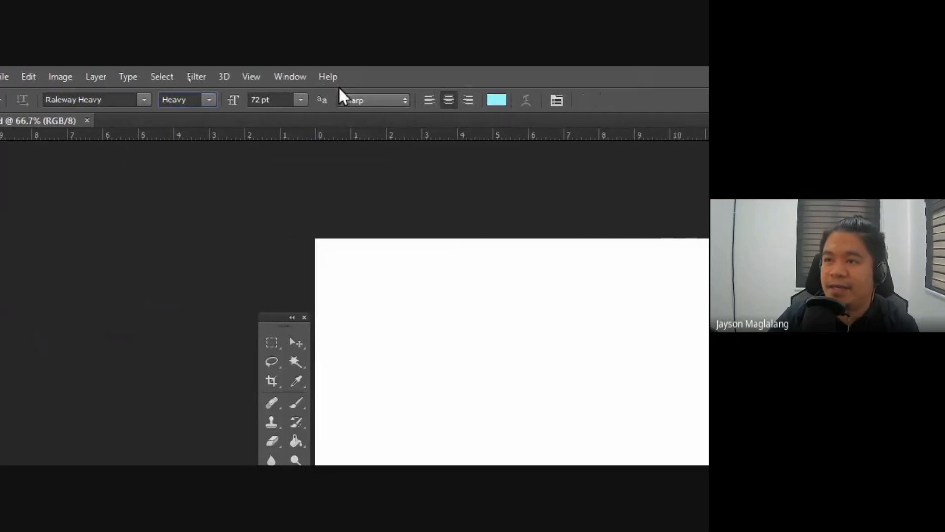
Step: Set a custom font size of 150 pt for the Type tool
left_click(301, 98)
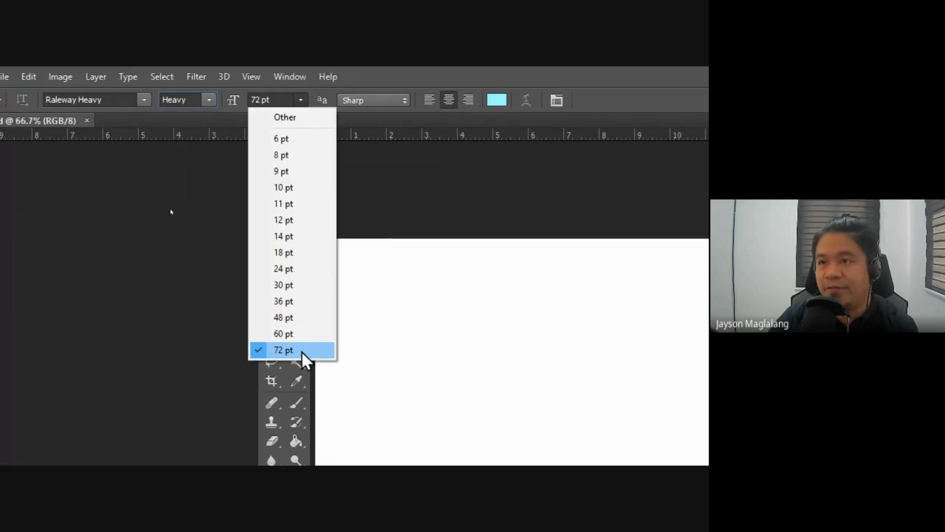
left_click(266, 116)
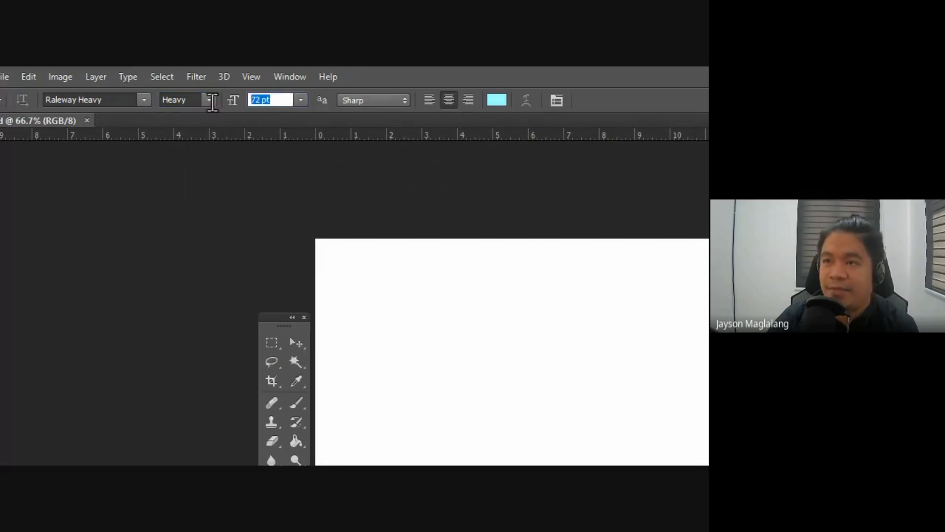
type("150")
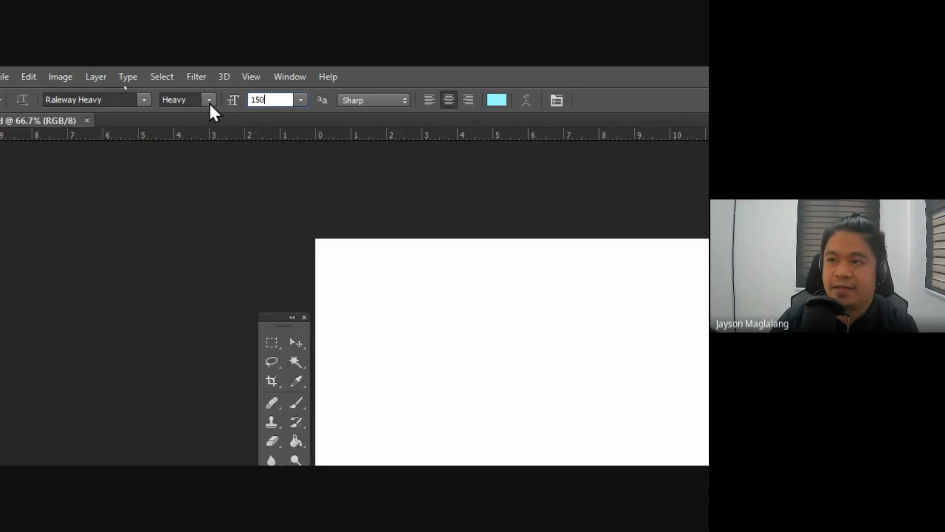
key("Return")
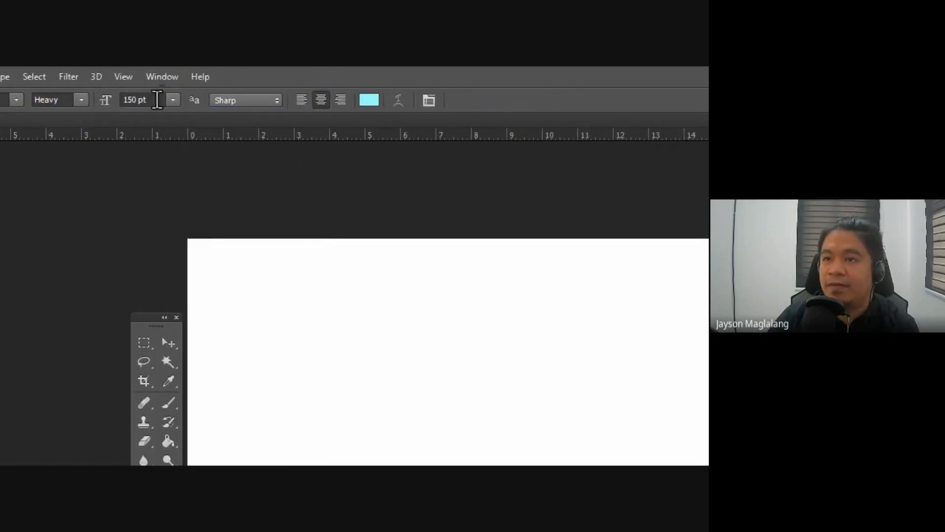
Step: Set the Type tool's font size to 300 pt and its text alignment to left
left_click(105, 100)
type("300")
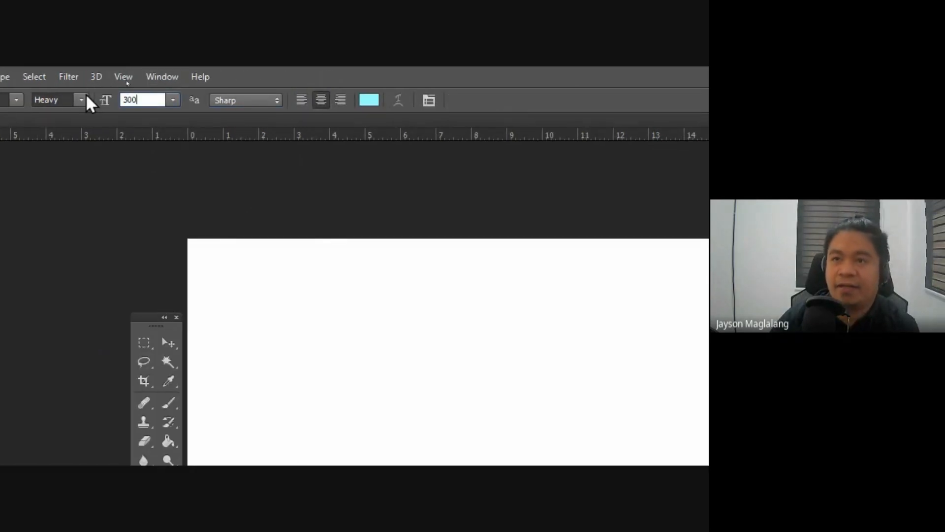
key("Return")
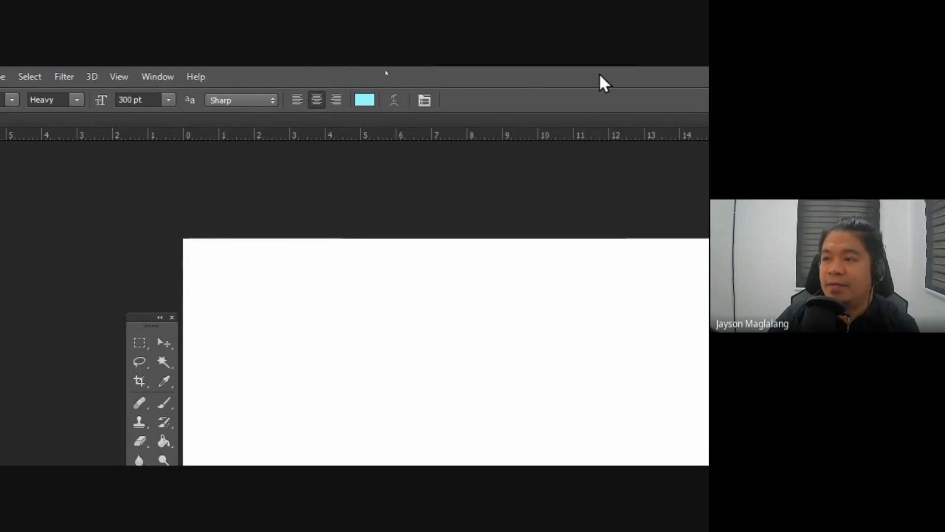
left_click(298, 99)
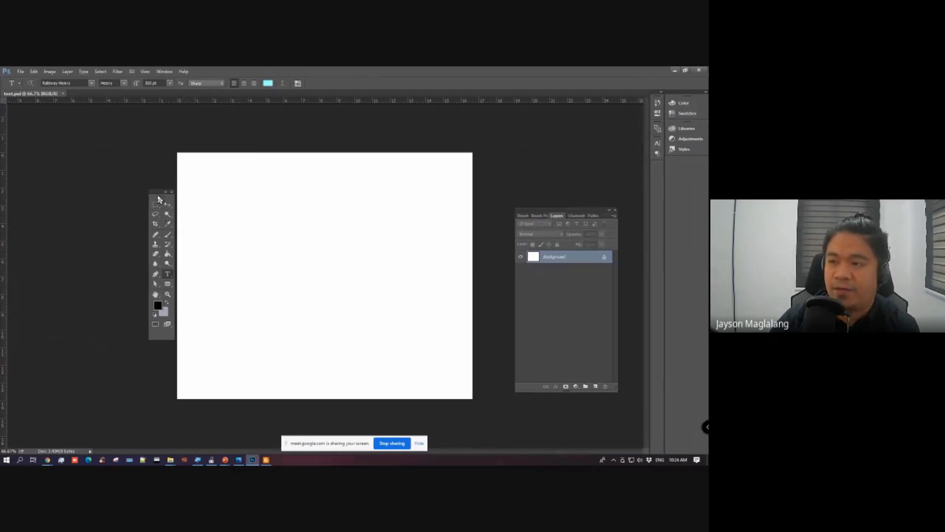
Step: Move the floating Layers panel closer to the toolbox so that it overlaps the canvas's right edge
left_click_drag(653, 229, 204, 212)
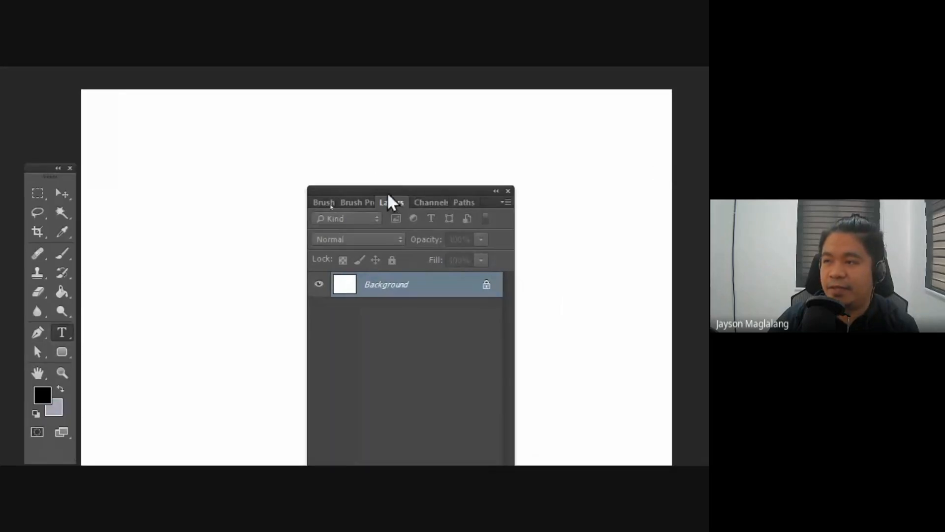
left_click_drag(648, 179, 819, 194)
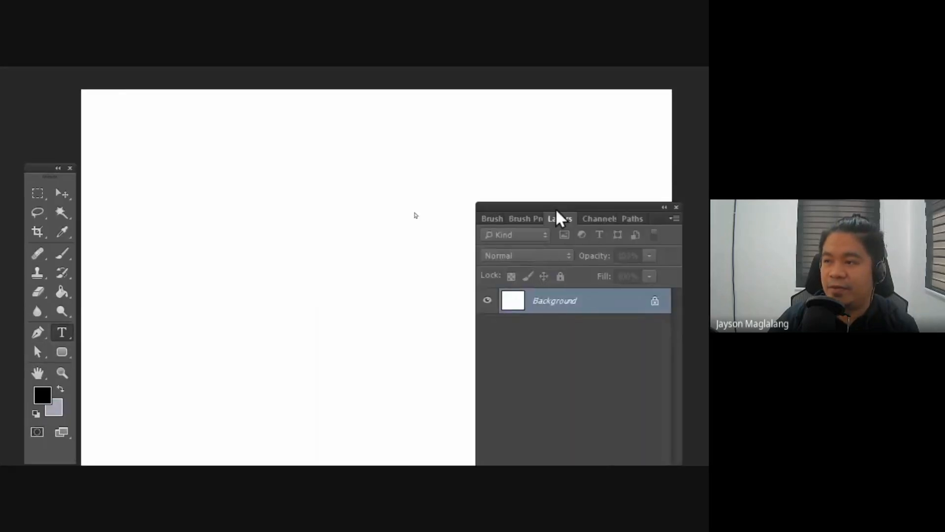
left_click_drag(556, 210, 590, 198)
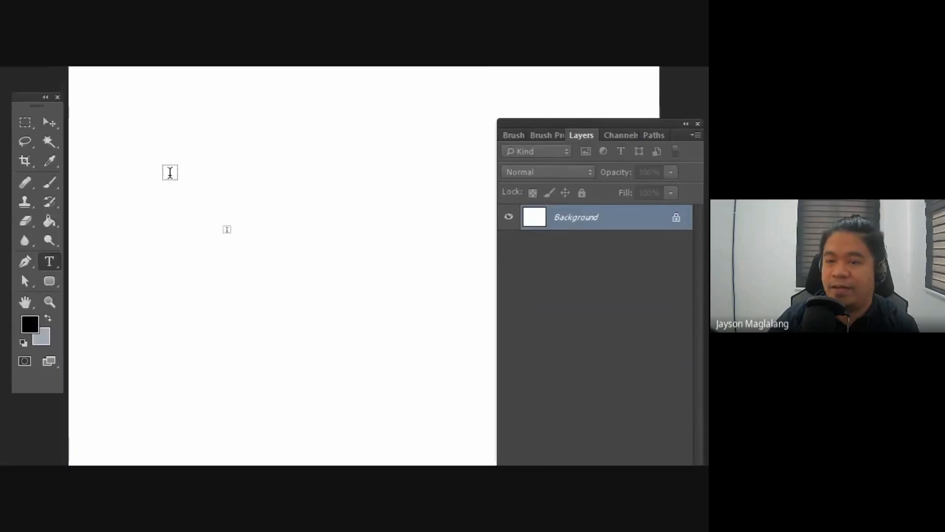
Step: Add the text NEW in the upper part of the canvas and move it down and slightly left
left_click(167, 191)
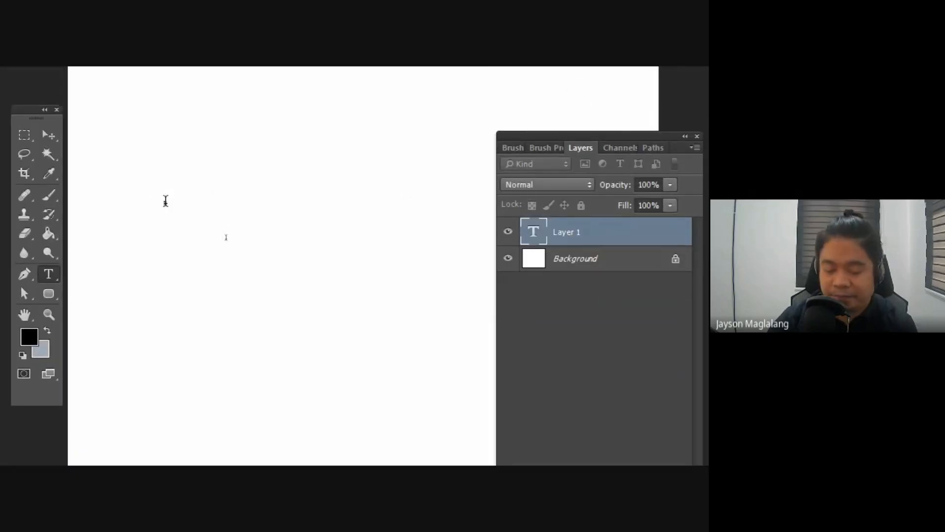
type("NEW")
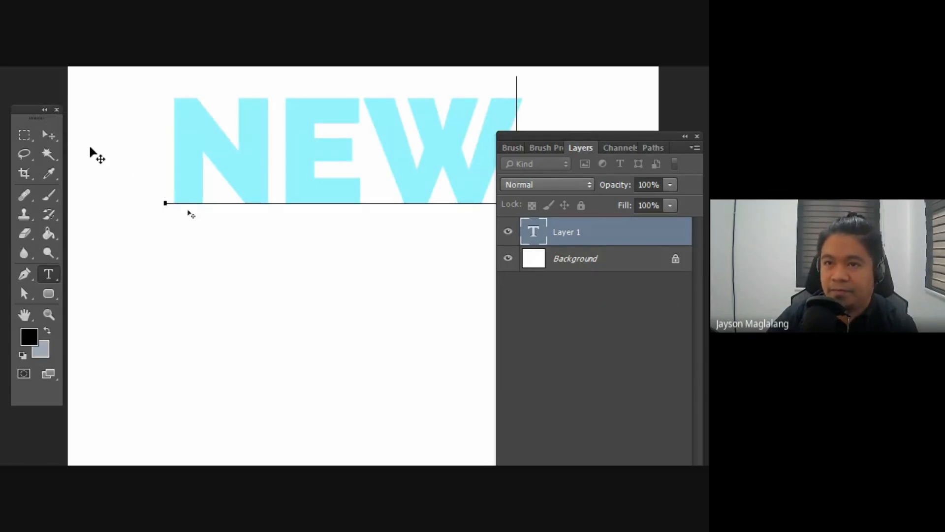
left_click(51, 131)
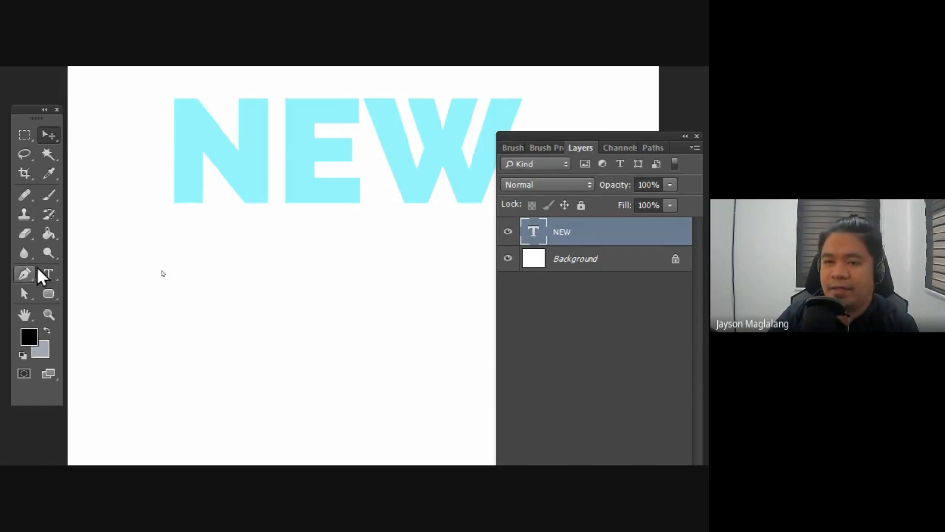
left_click_drag(359, 137, 318, 195)
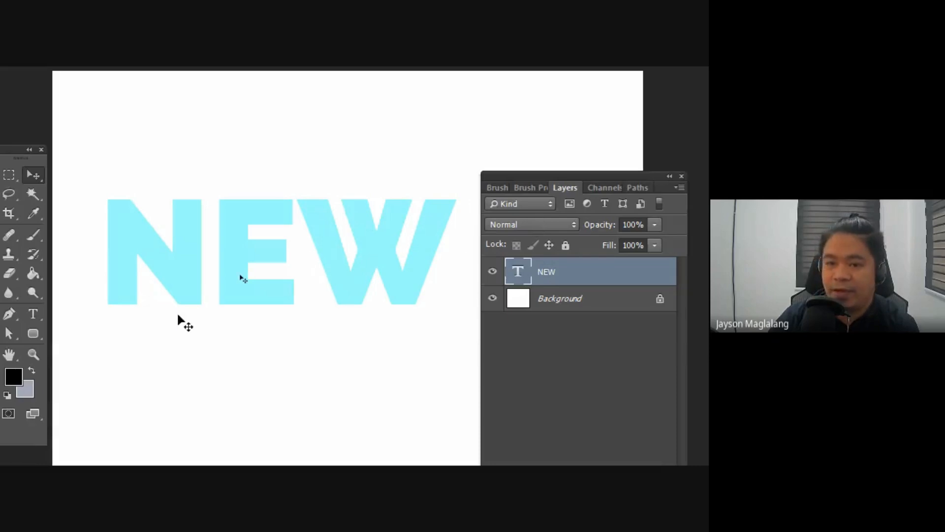
Step: Place the text cursor between the N and E of NEW and leave text editing with the Move tool
left_click(33, 314)
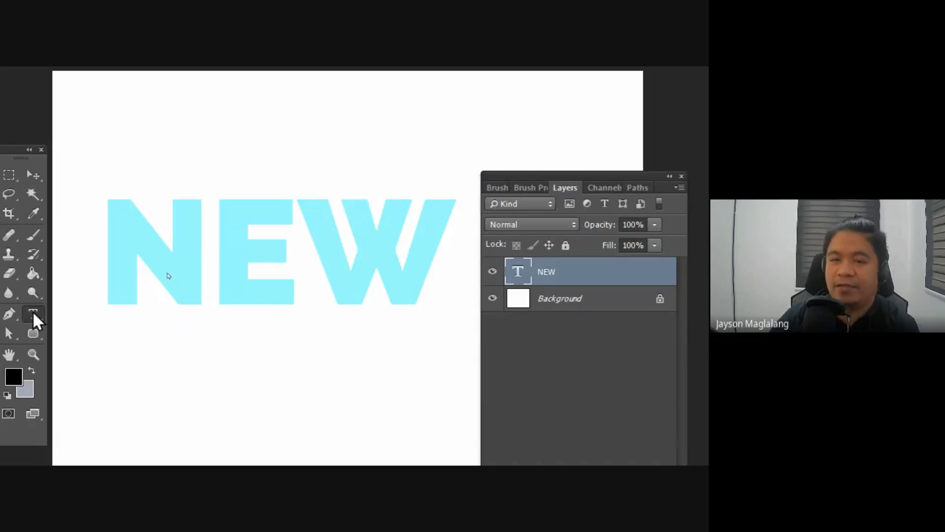
left_click(212, 244)
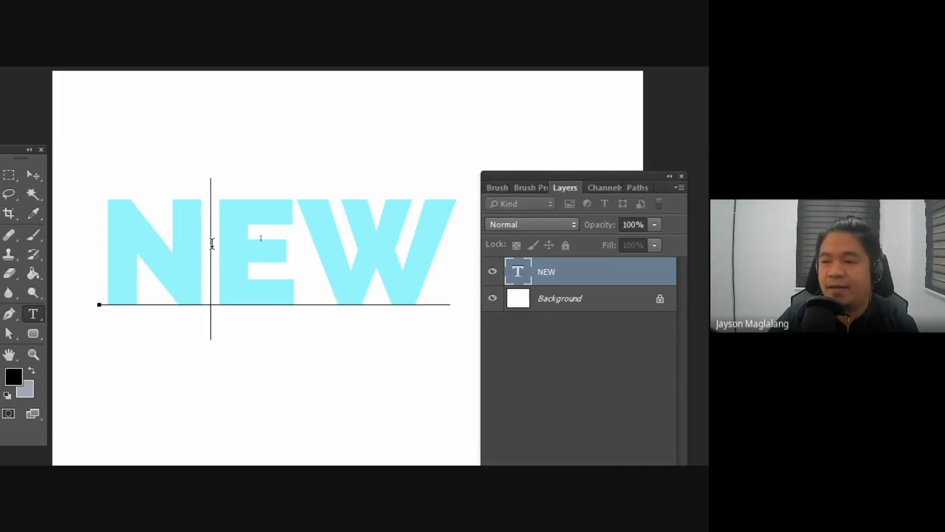
left_click(30, 173)
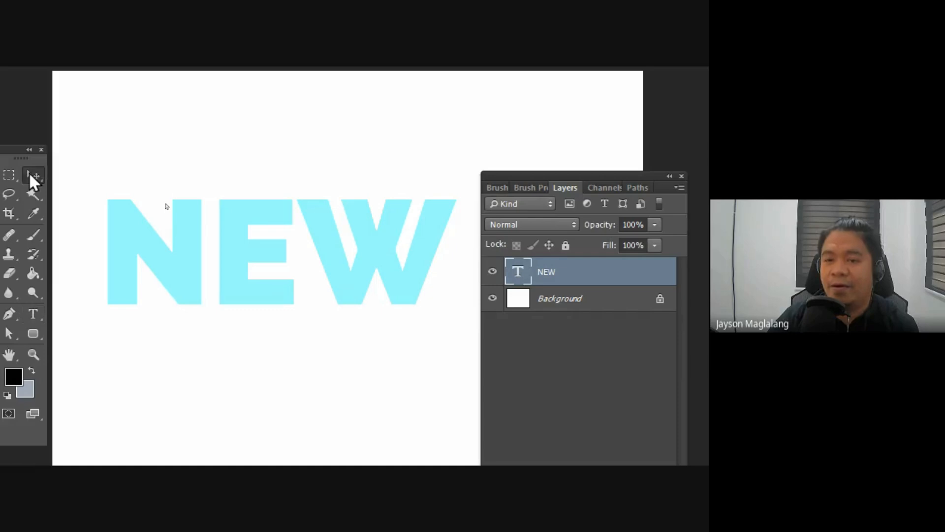
Step: Select all of the NEW text, set its font size to 50 pt and commit the change
left_click(29, 315)
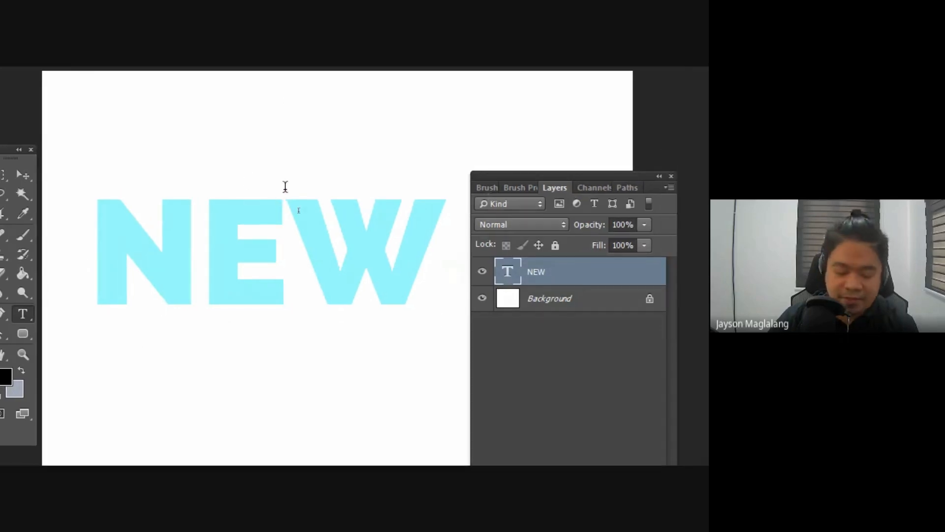
left_click(268, 219)
key("ctrl+a")
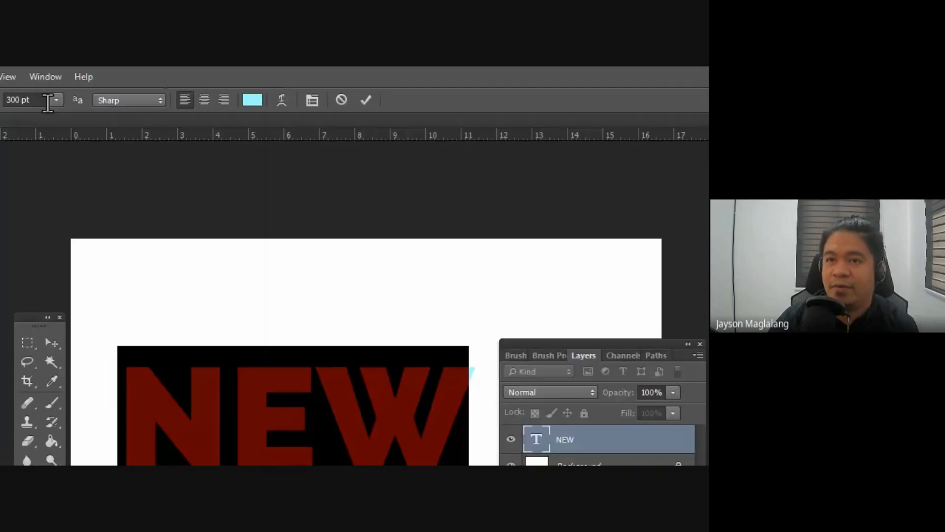
left_click(47, 103)
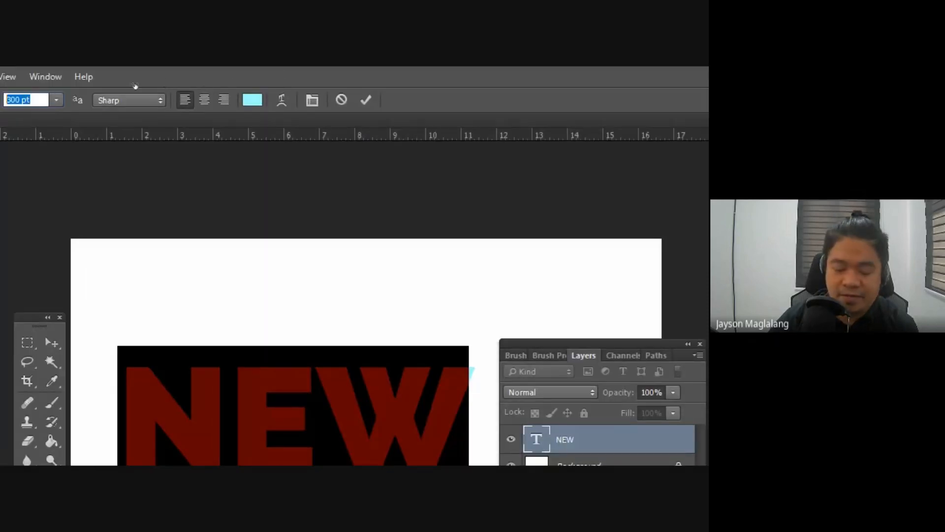
type("50")
key("Return")
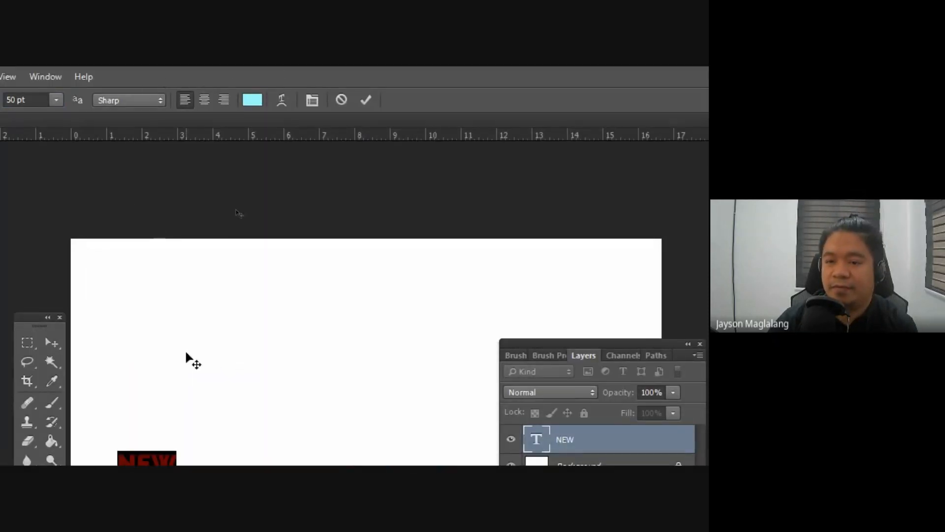
left_click(52, 343)
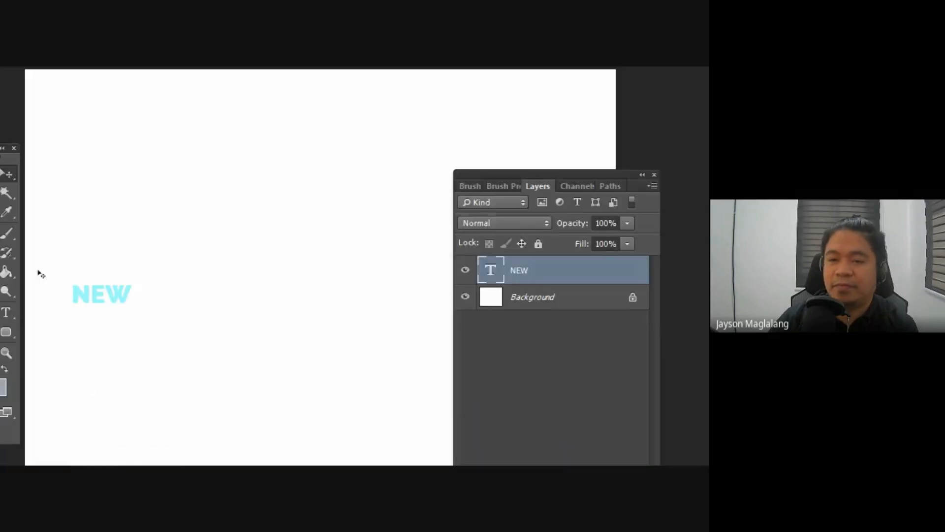
Step: Add a separate text layer reading LAYERERER just above NEW, and delete that layer
left_click(5, 312)
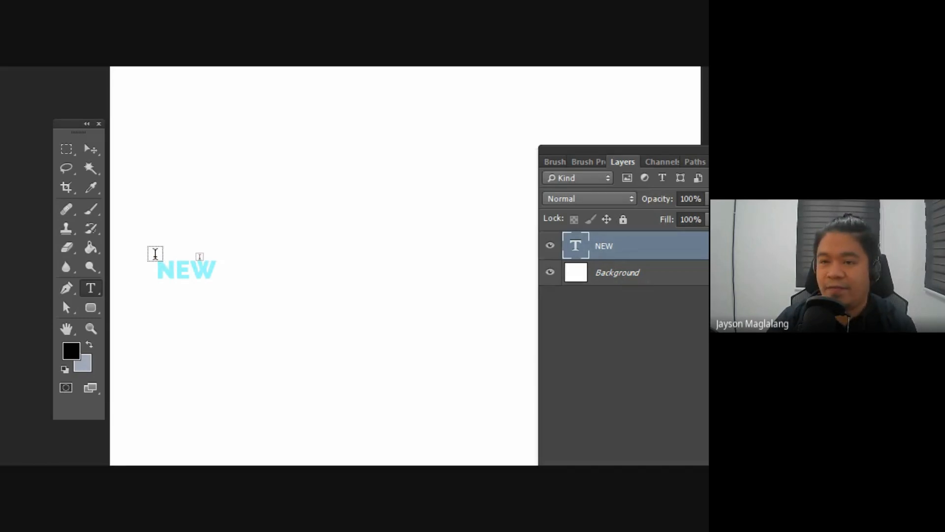
left_click(155, 253)
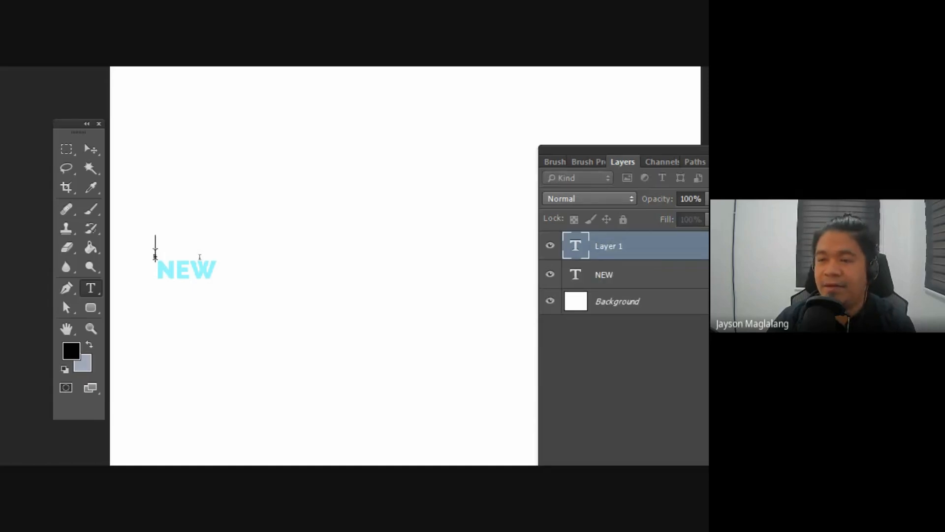
type("LA")
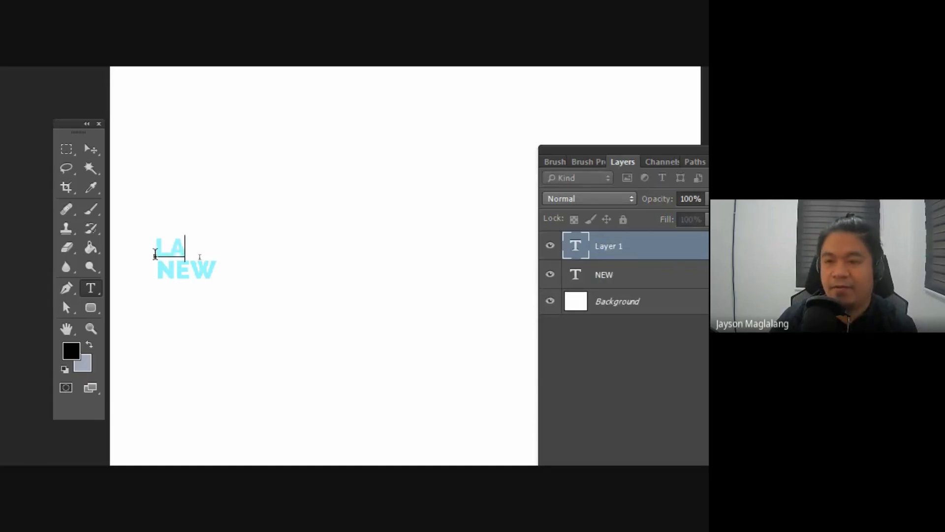
type("YERERER")
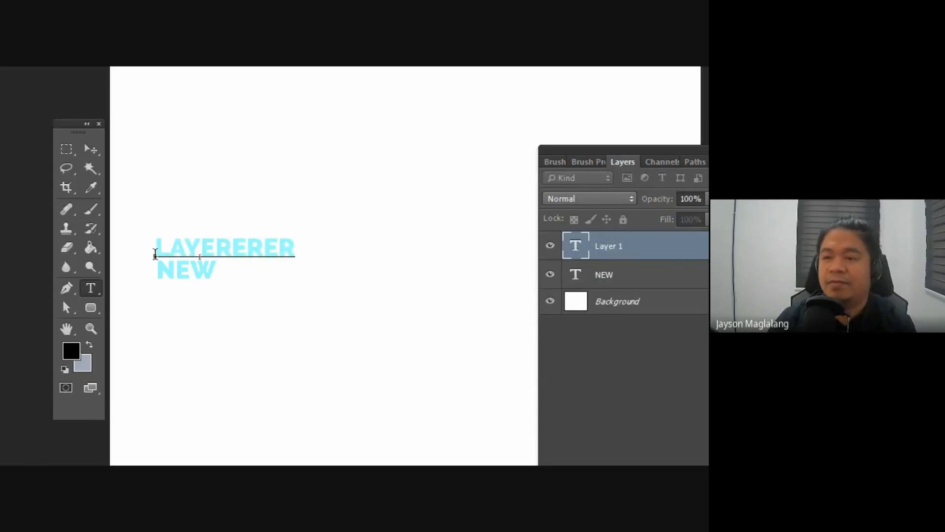
left_click(89, 149)
key("Delete")
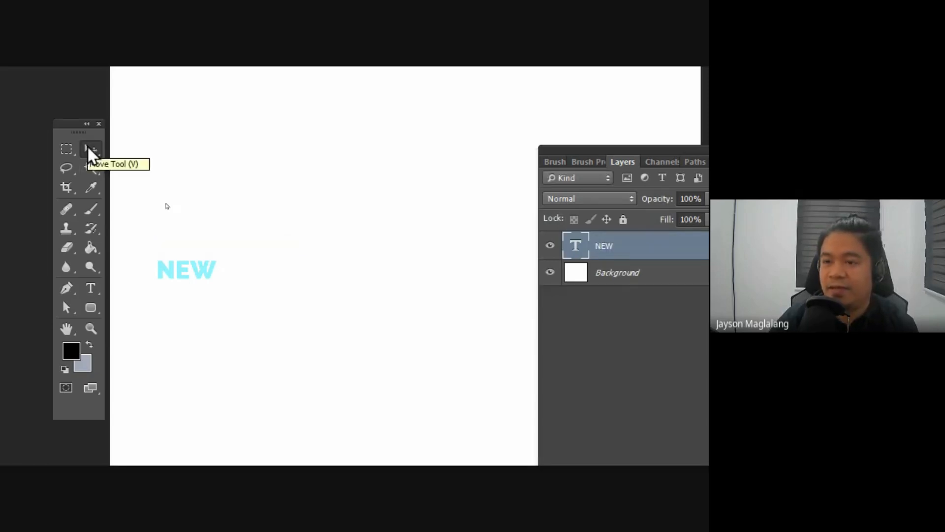
Step: Select all of the NEW text with the Horizontal Type Tool and set its font size to 150 pt
left_click(90, 288)
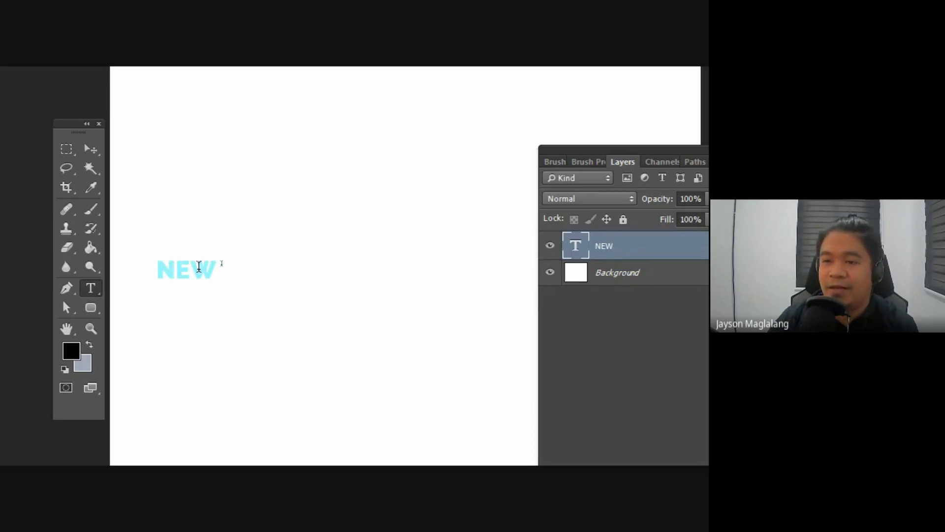
left_click(176, 269)
left_click_drag(158, 269, 243, 268)
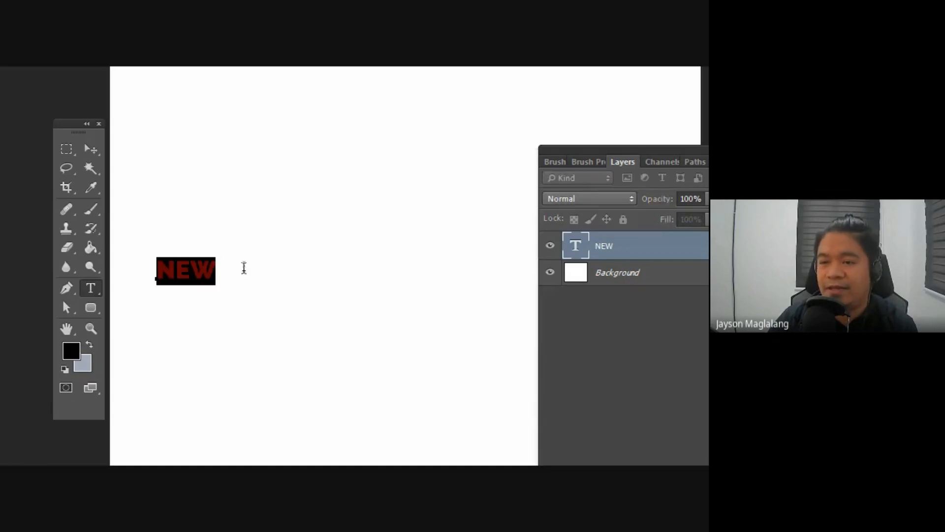
left_click(189, 266)
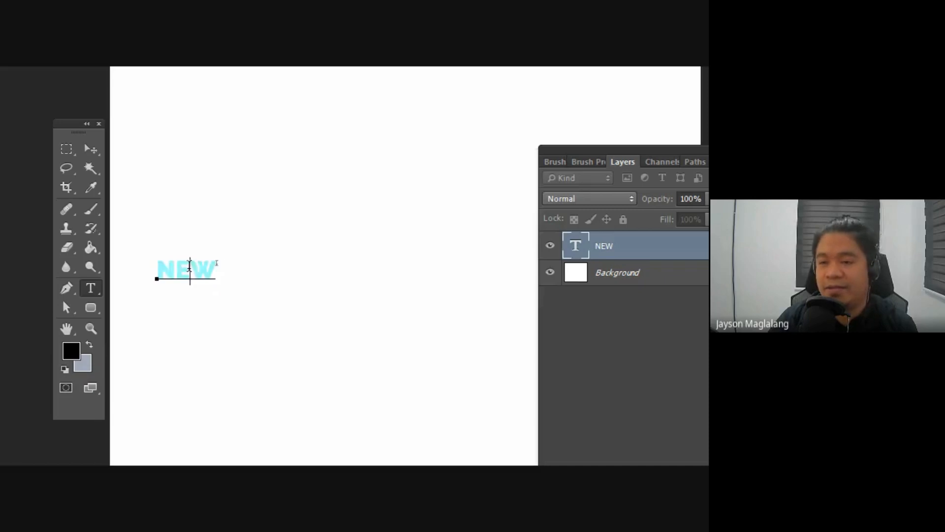
left_click_drag(155, 269, 265, 278)
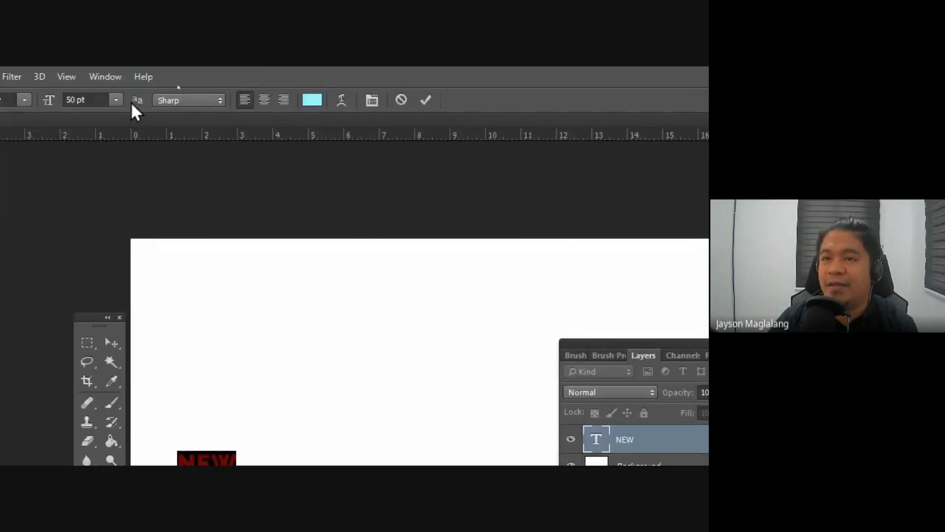
left_click(116, 100)
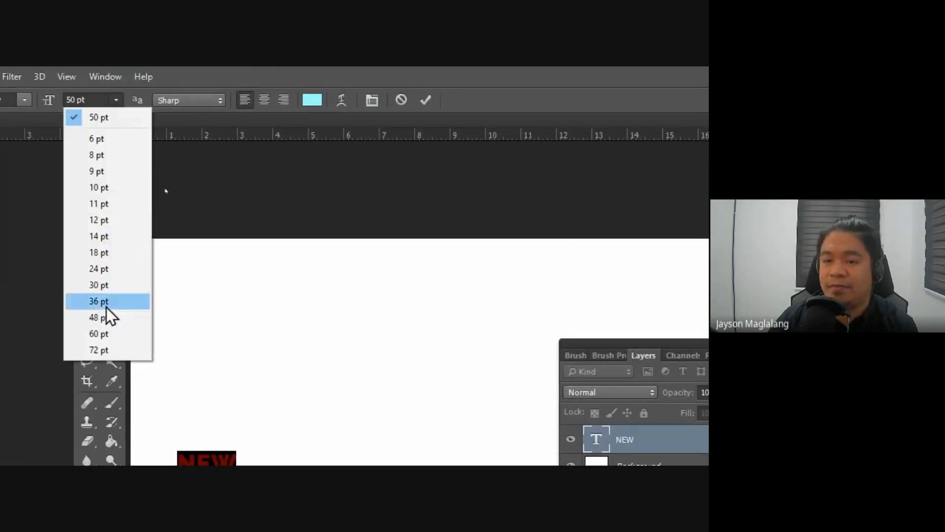
left_click(106, 348)
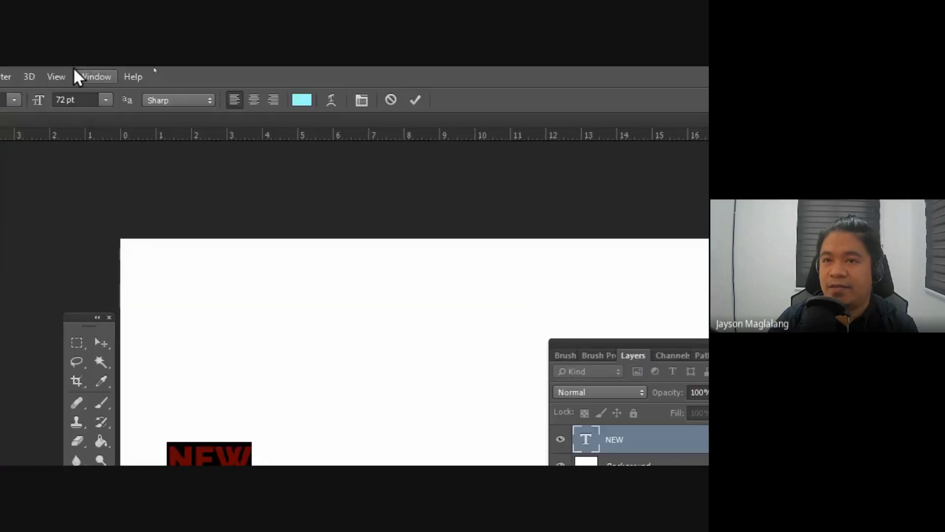
left_click(25, 101)
type("150")
key("Return")
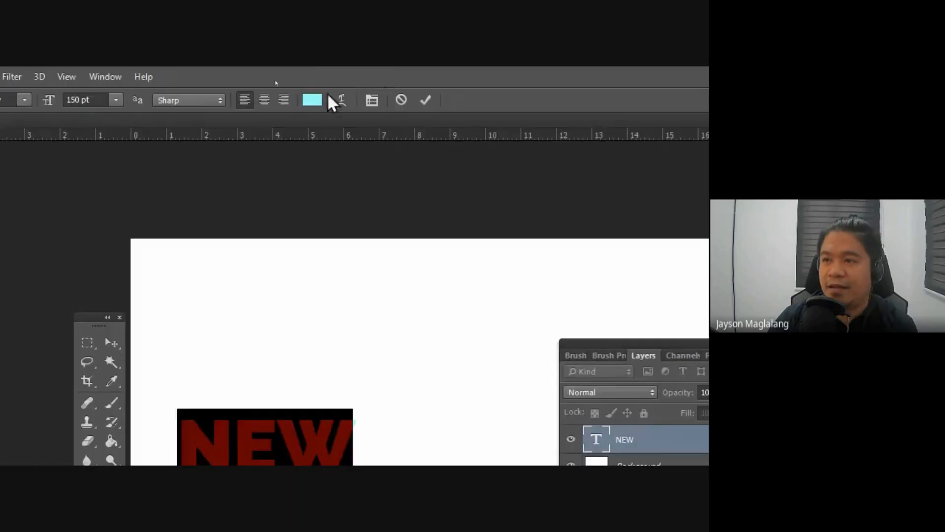
Step: Recolour the selected NEW text dark blue (H 244, S 74, B 66) and commit the change with the Move tool
left_click(312, 100)
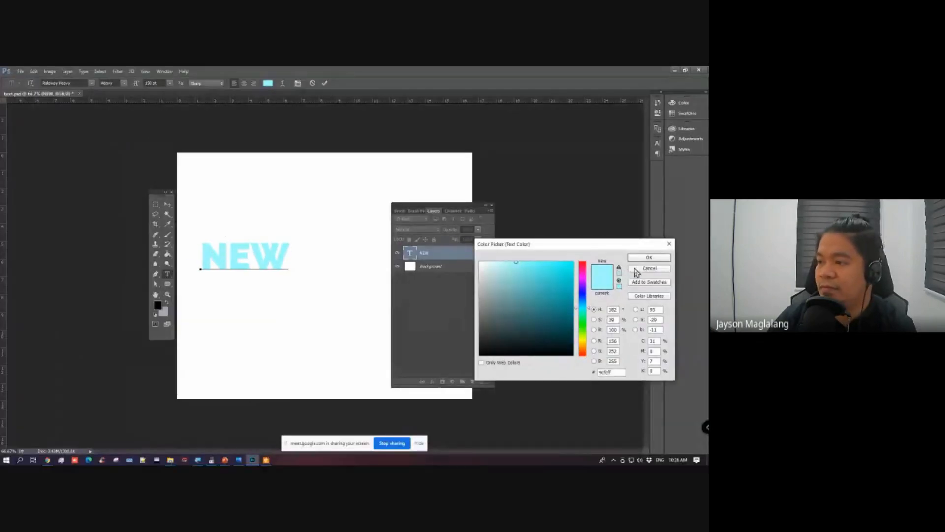
left_click_drag(589, 247, 357, 285)
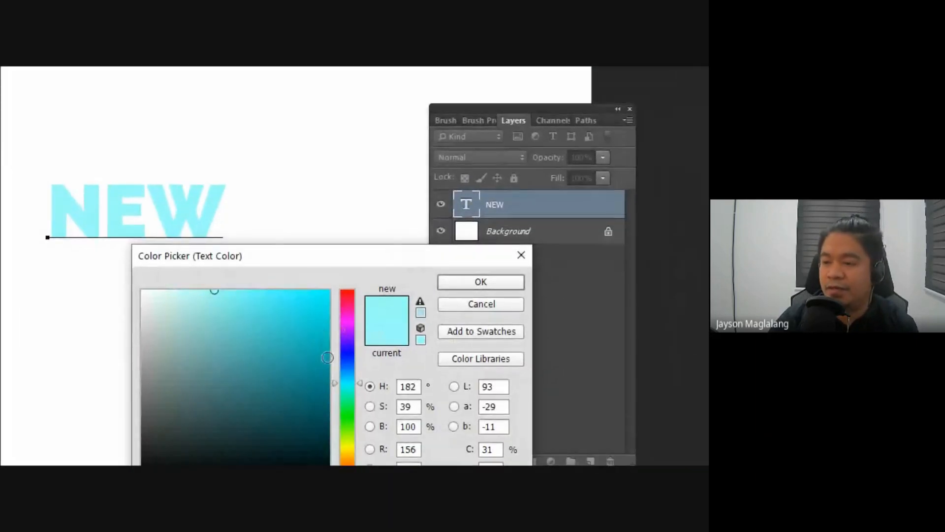
left_click(347, 350)
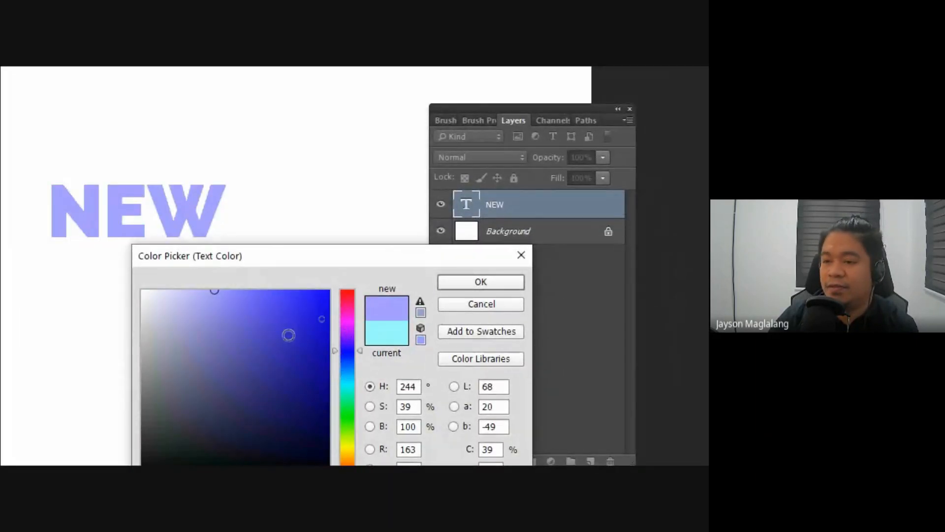
left_click(281, 343)
left_click(281, 354)
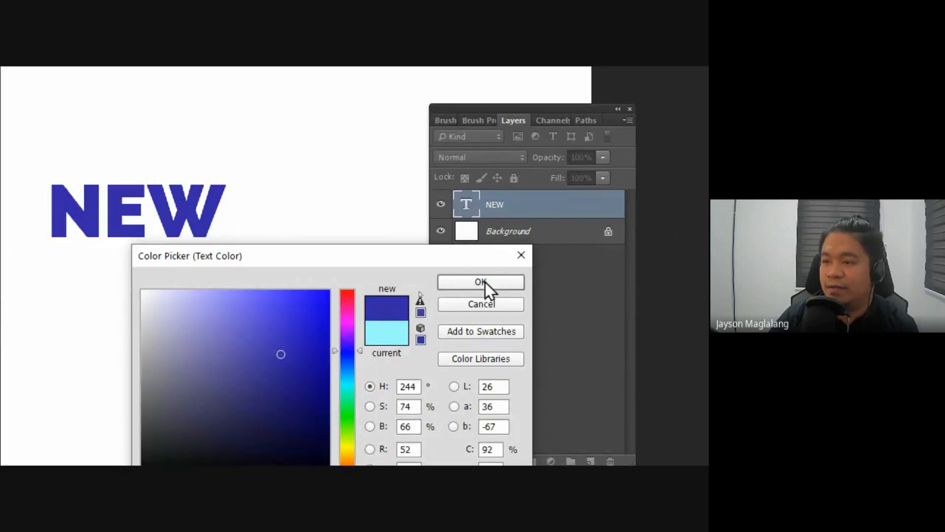
left_click(481, 281)
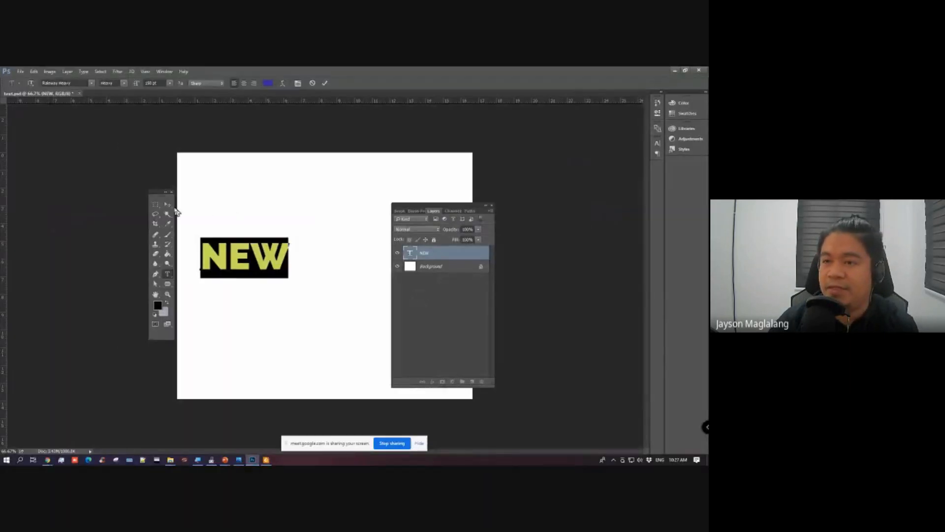
left_click(167, 206)
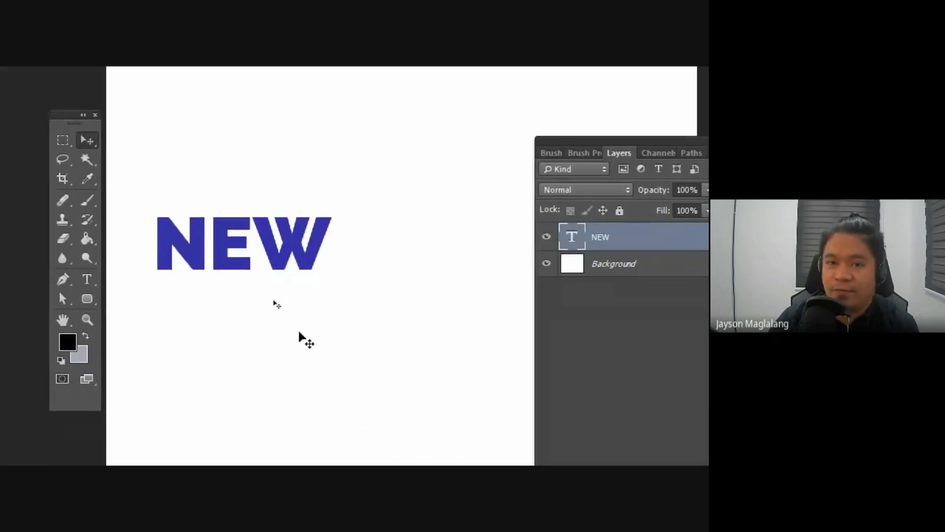
Step: Replace the word NEW with MULTIMEDIA, commit the text and move the Layers panel clear of the word
left_click(87, 279)
left_click(203, 236)
key("ctrl+a")
type("MUL")
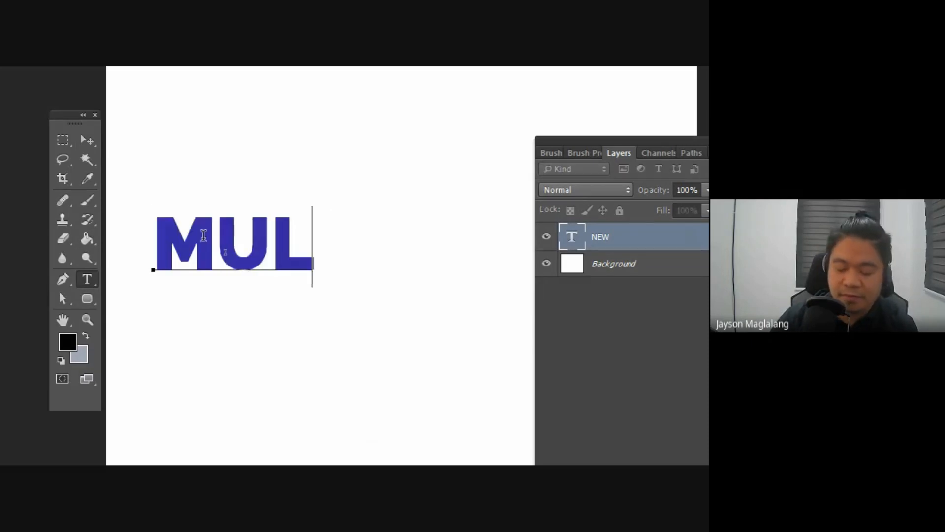
type("TIMED")
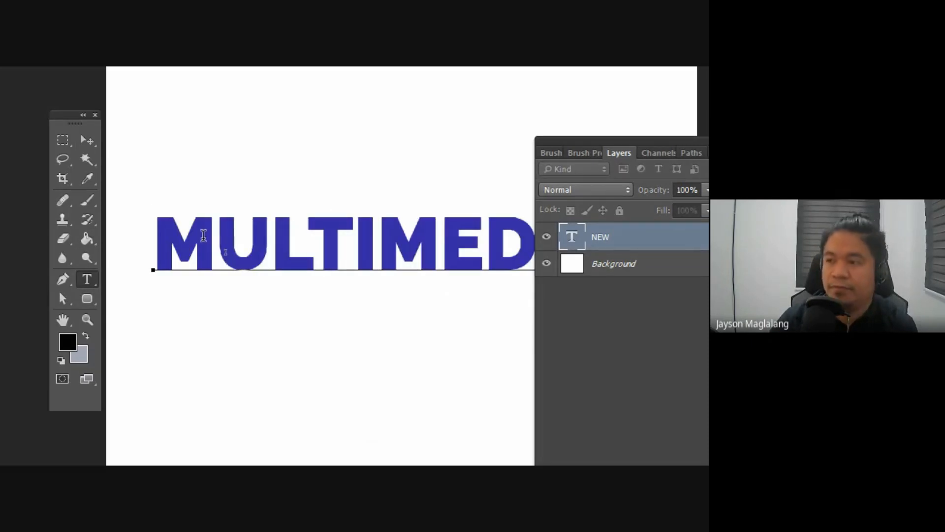
left_click(89, 140)
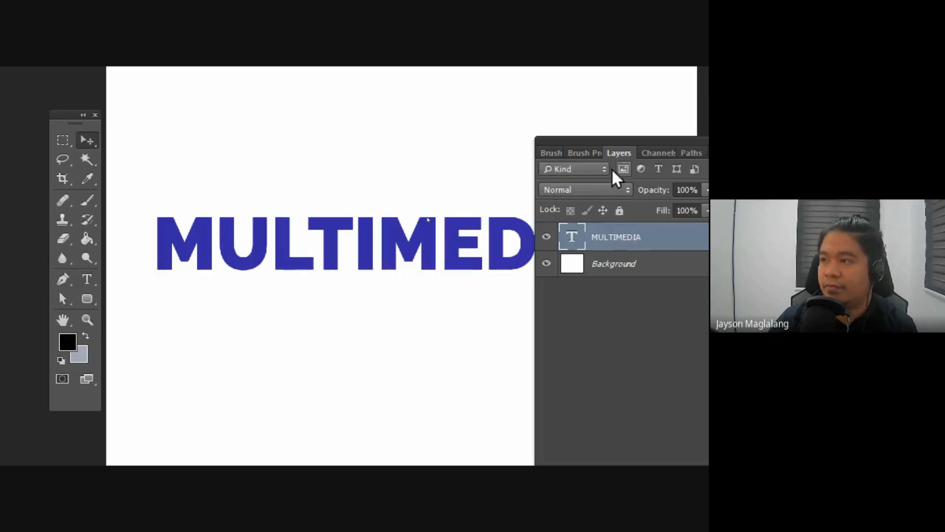
left_click_drag(572, 139, 626, 88)
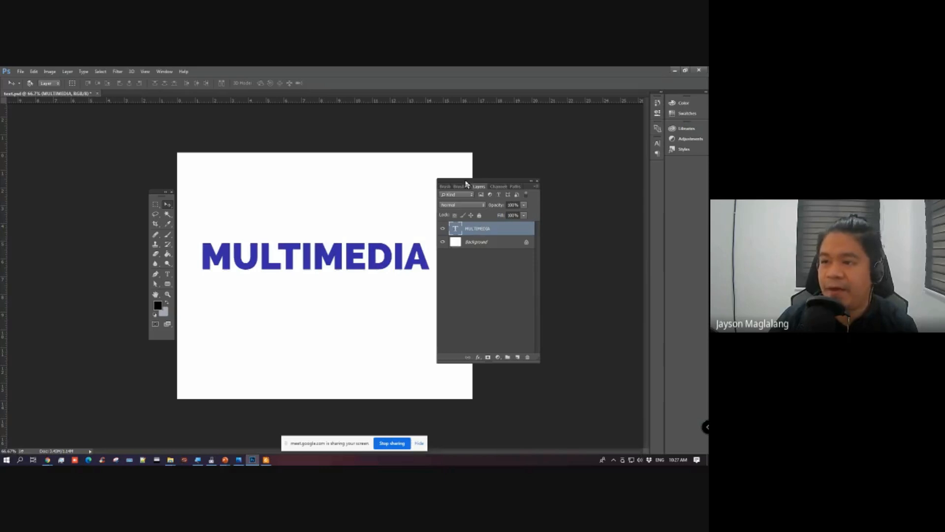
left_click_drag(472, 187, 473, 193)
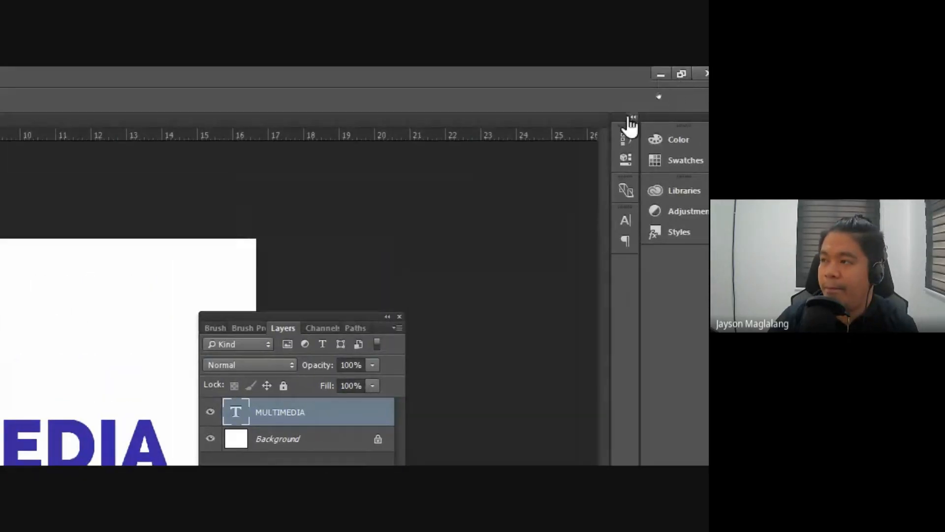
Step: Expand the collapsed panel dock to view the Character settings, and collapse it again
left_click(633, 118)
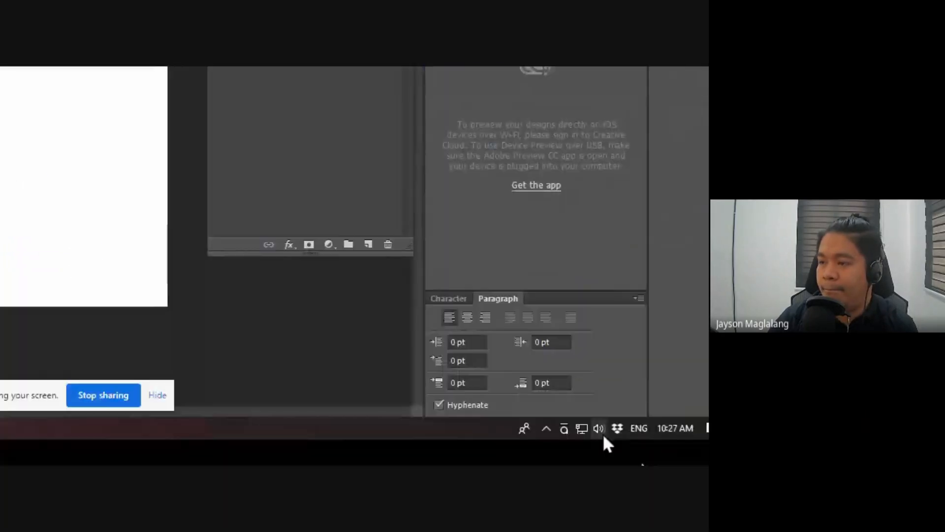
left_click(449, 299)
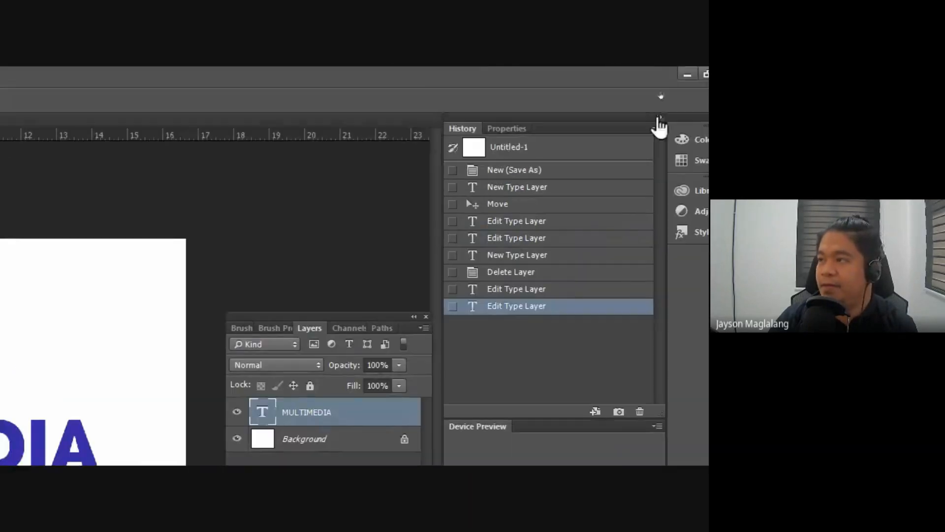
left_click(659, 120)
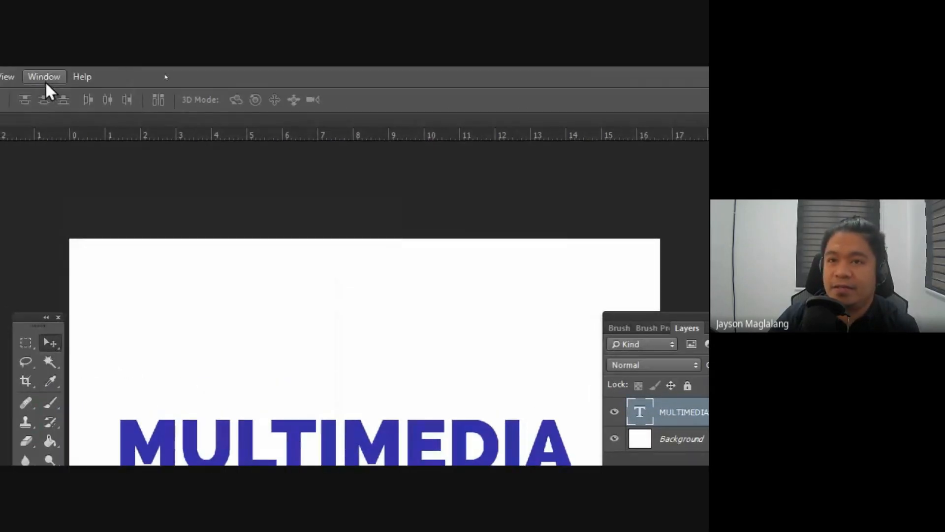
Step: Open the Character panel, detach it from the dock and place it just below the end of the MULTIMEDIA text
left_click(43, 78)
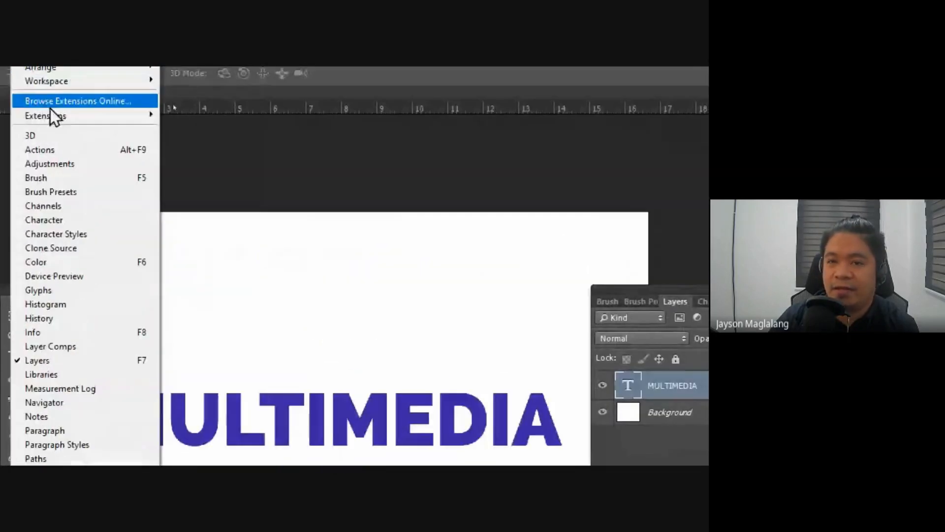
left_click(43, 226)
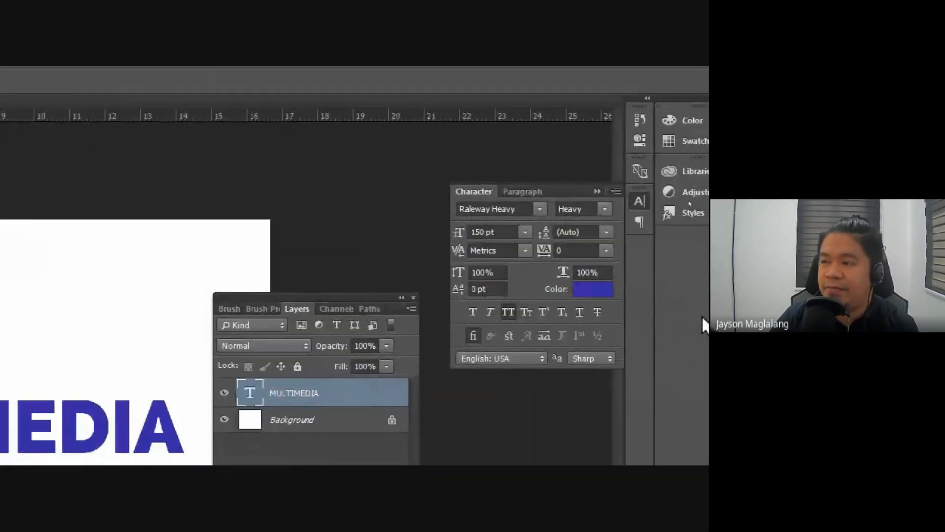
left_click_drag(573, 192, 194, 165)
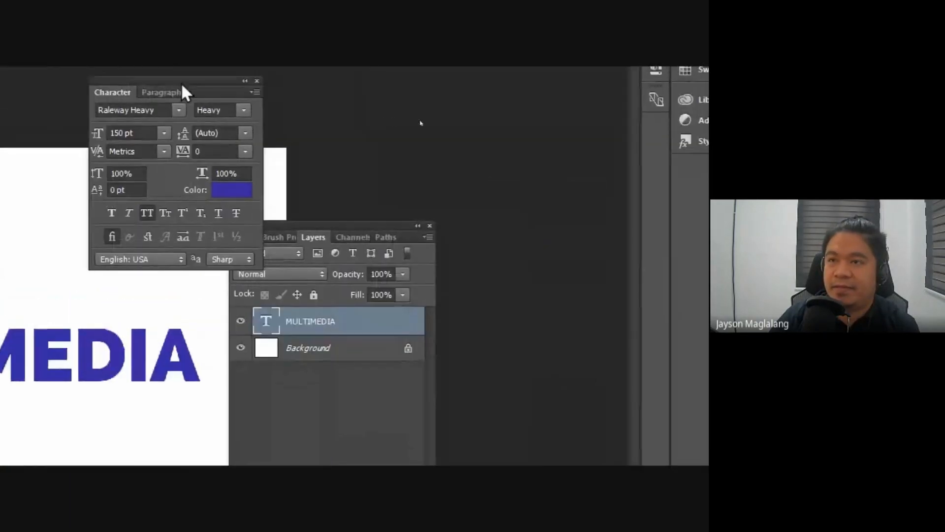
left_click_drag(182, 86, 97, 427)
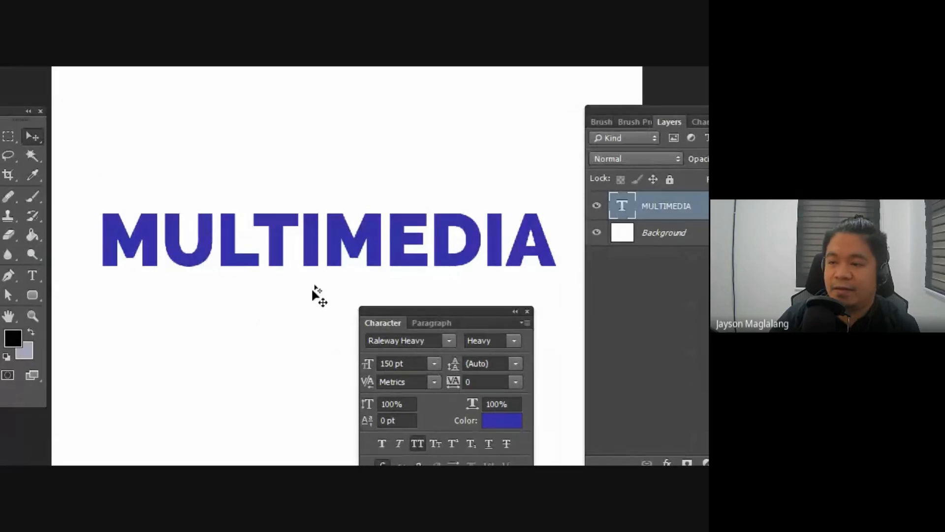
left_click_drag(379, 314, 508, 288)
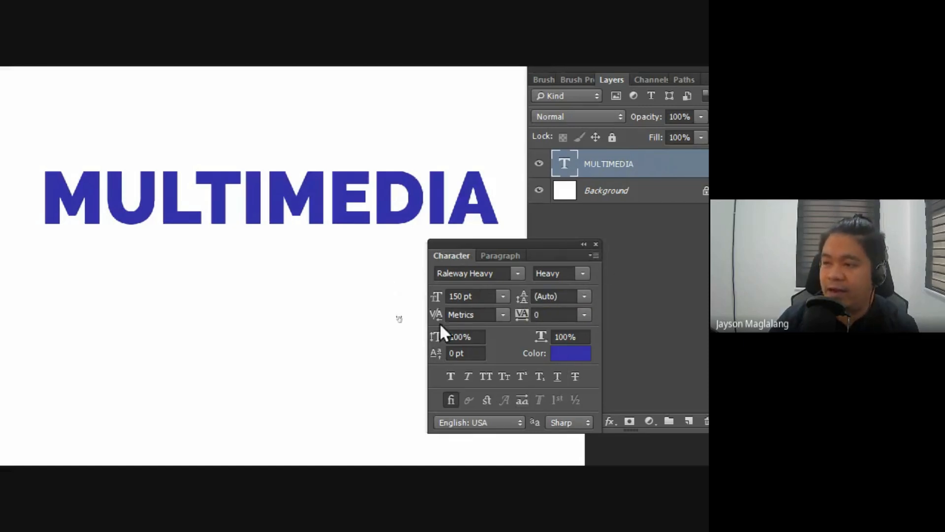
Step: Examine the font, font style, leading and tracking choices available for the MULTIMEDIA text, keeping tracking at 0
left_click(518, 273)
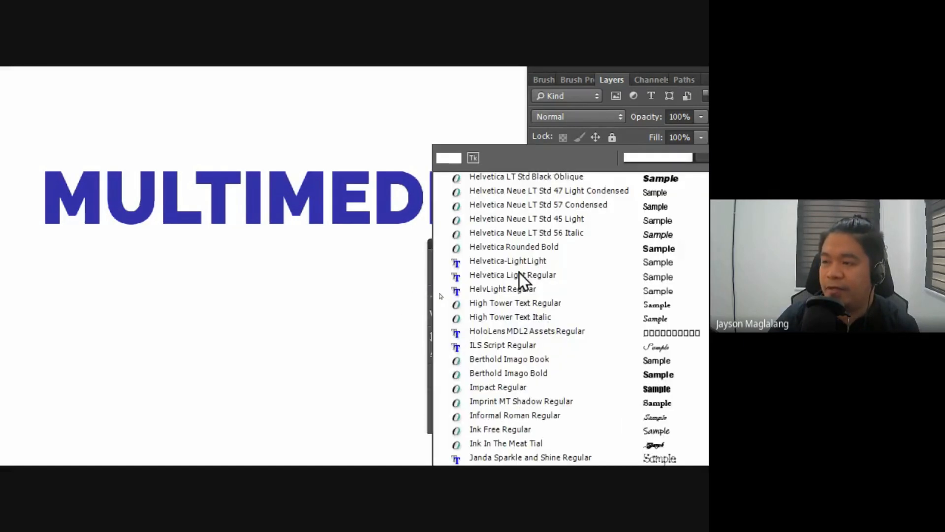
scroll(519, 273, "down", 10)
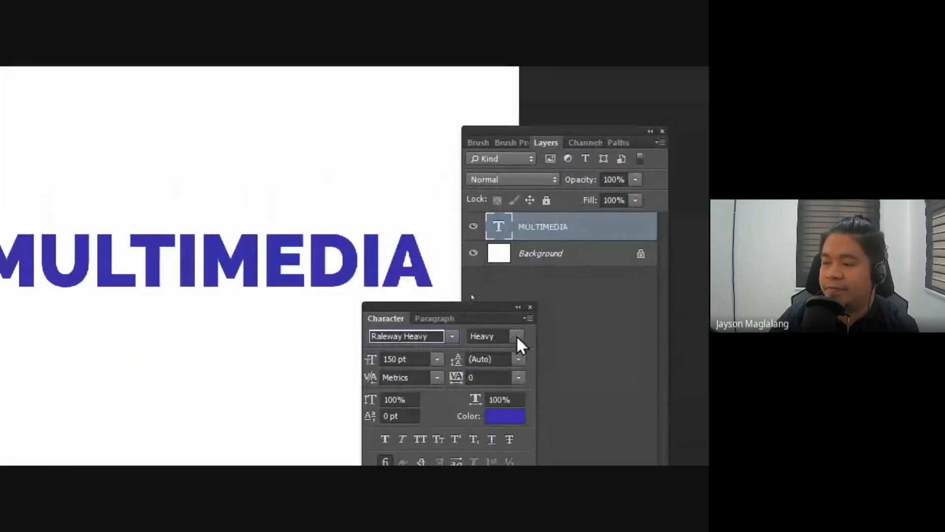
left_click(517, 336)
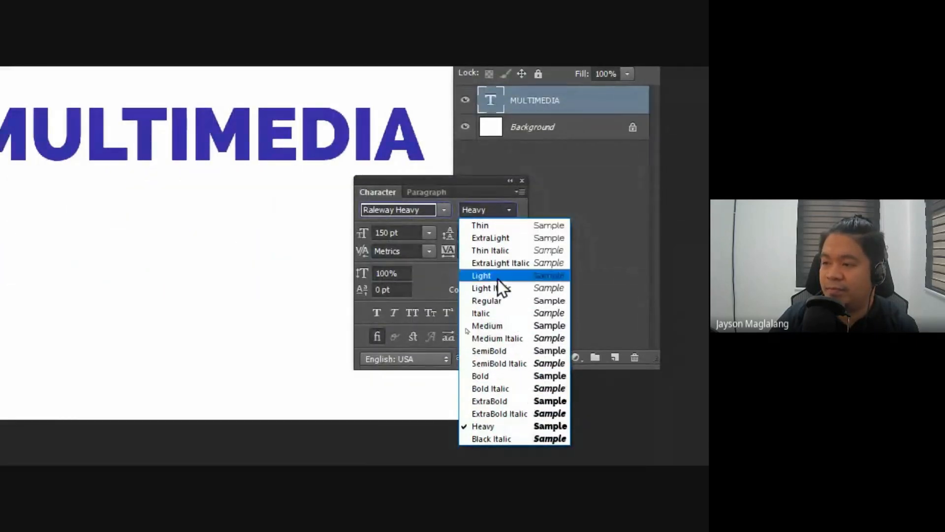
key("Escape")
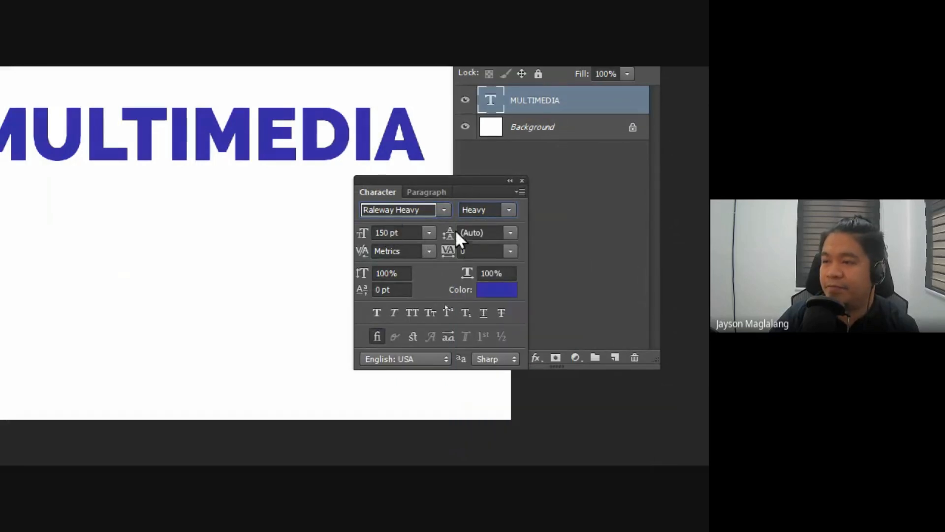
left_click(511, 232)
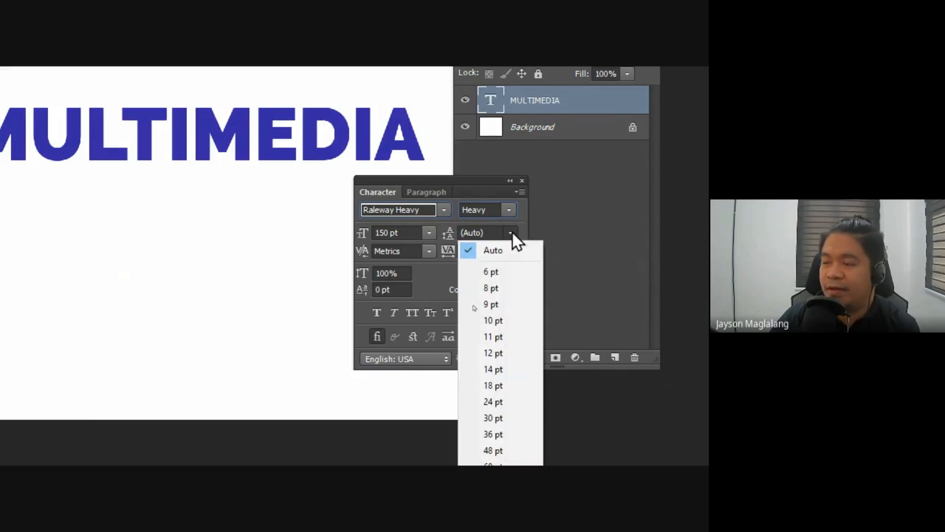
left_click(512, 232)
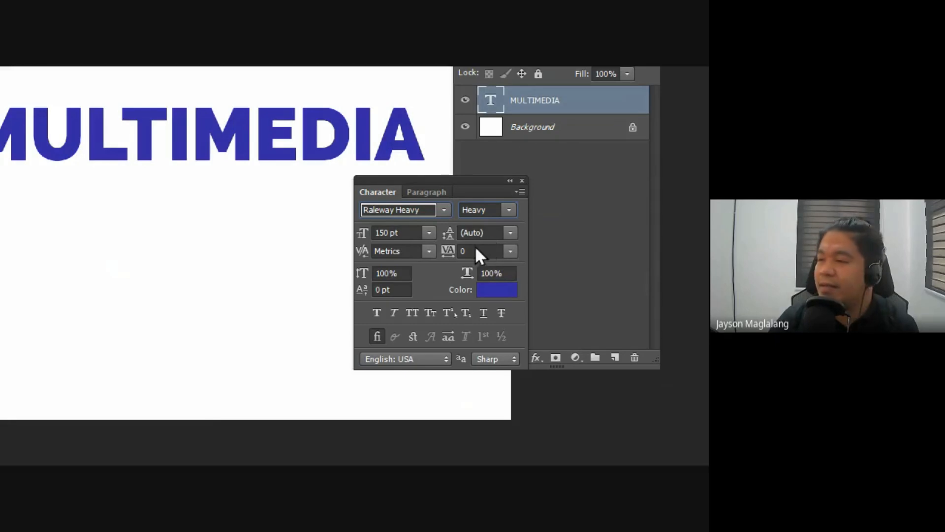
left_click(511, 251)
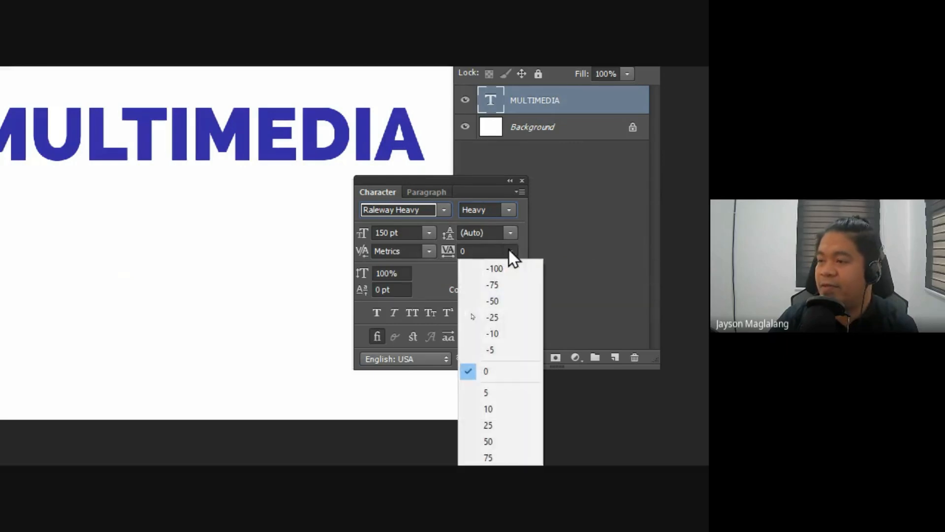
left_click(498, 376)
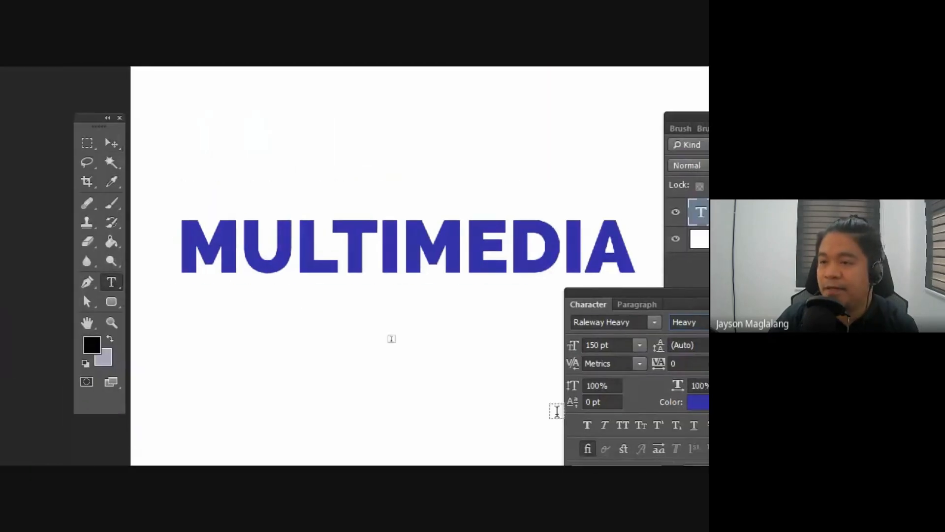
Step: Split MULTIMEDIA into two lines by inserting a line break between MULTI and MEDIA
left_click(405, 230)
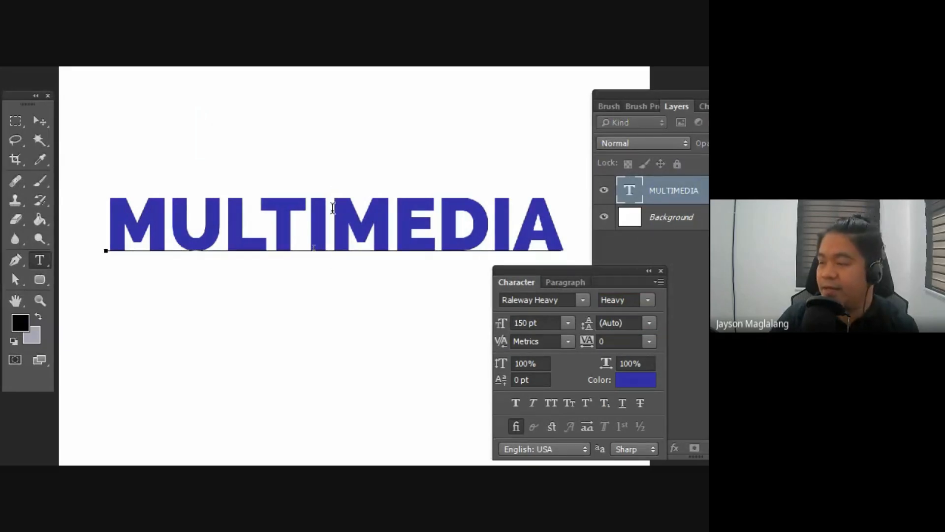
key("Return")
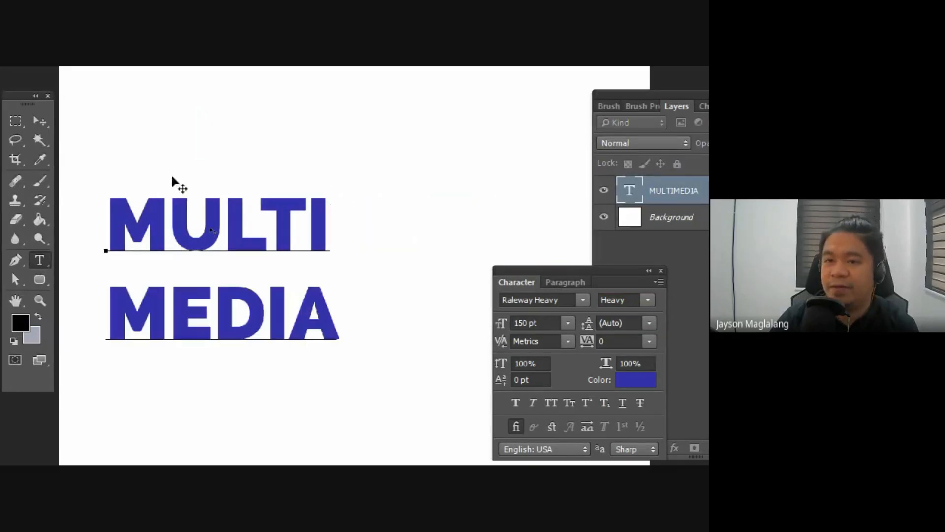
Step: Commit the two-line MULTI MEDIA text and place the Character panel just beside it
left_click(40, 121)
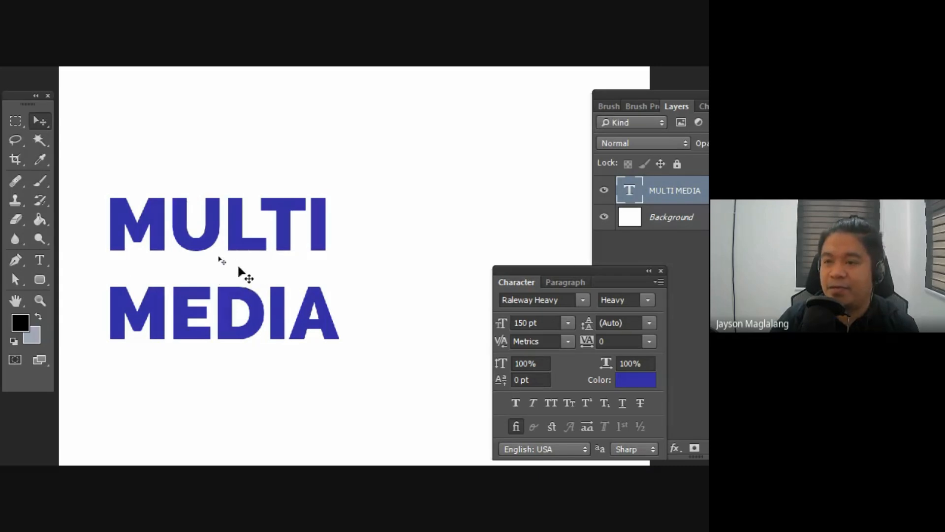
left_click_drag(511, 270, 419, 183)
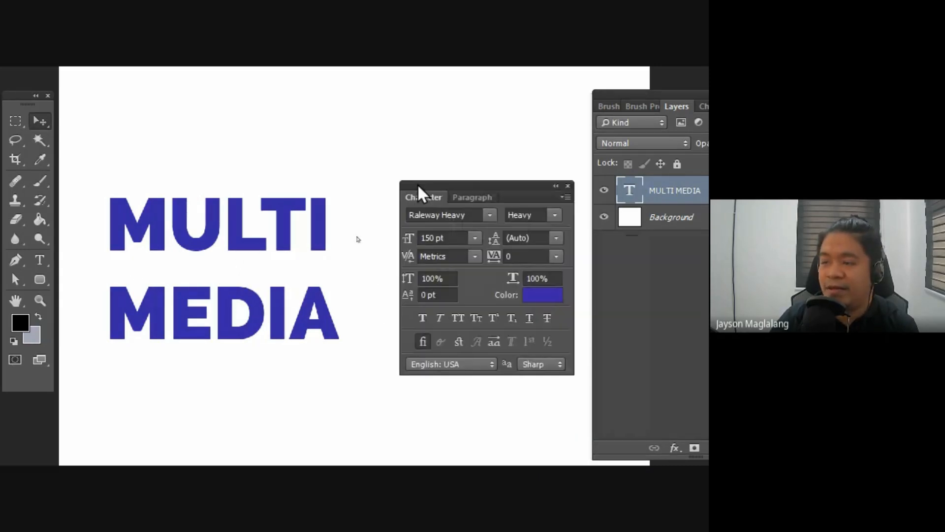
Step: View the leading choices and highlight the MULTI and MEDIA lines to examine the spacing between them
left_click(39, 260)
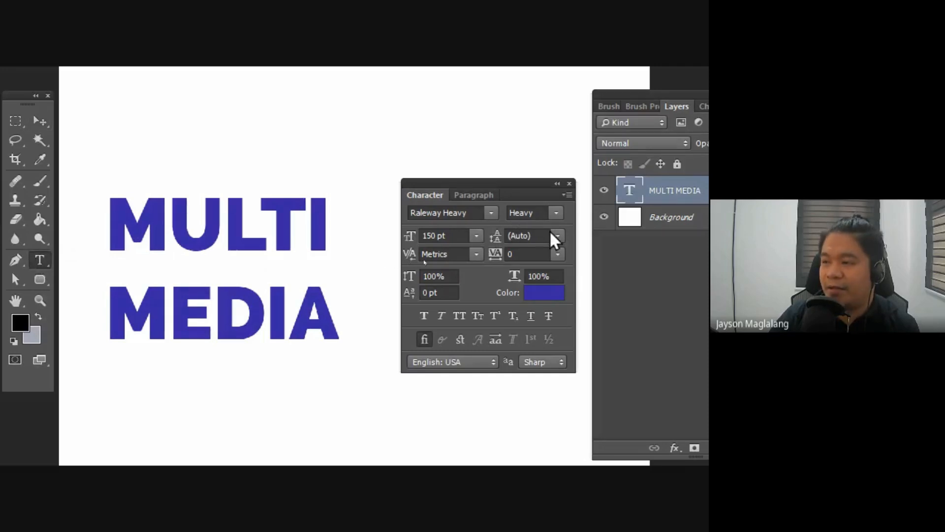
left_click(562, 243)
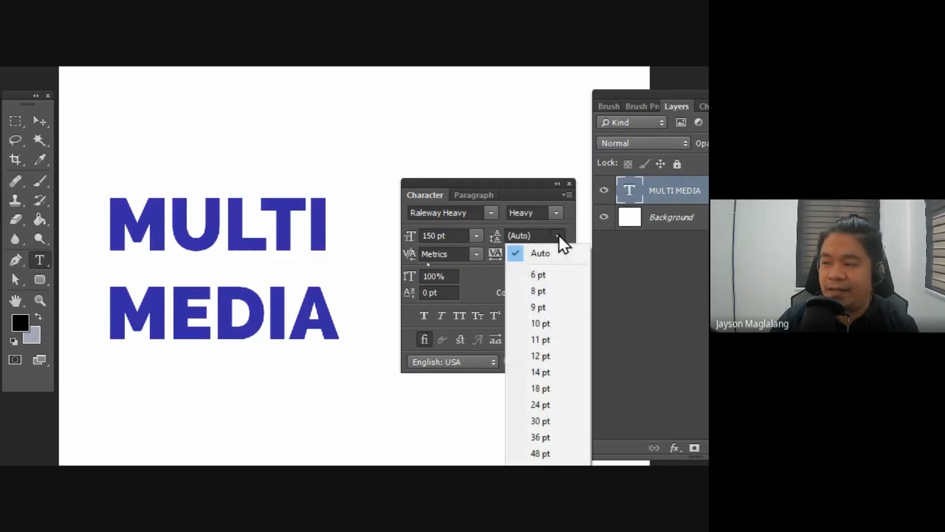
left_click(558, 245)
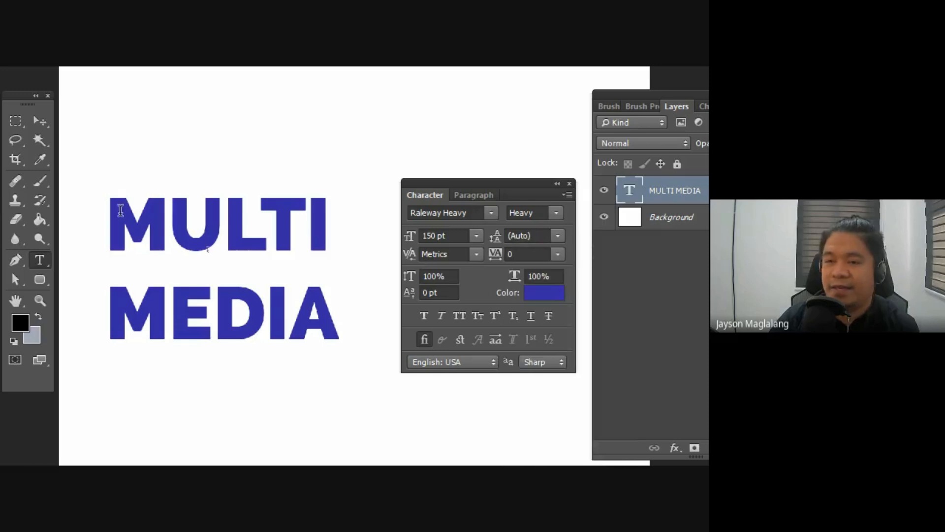
left_click_drag(108, 212, 348, 312)
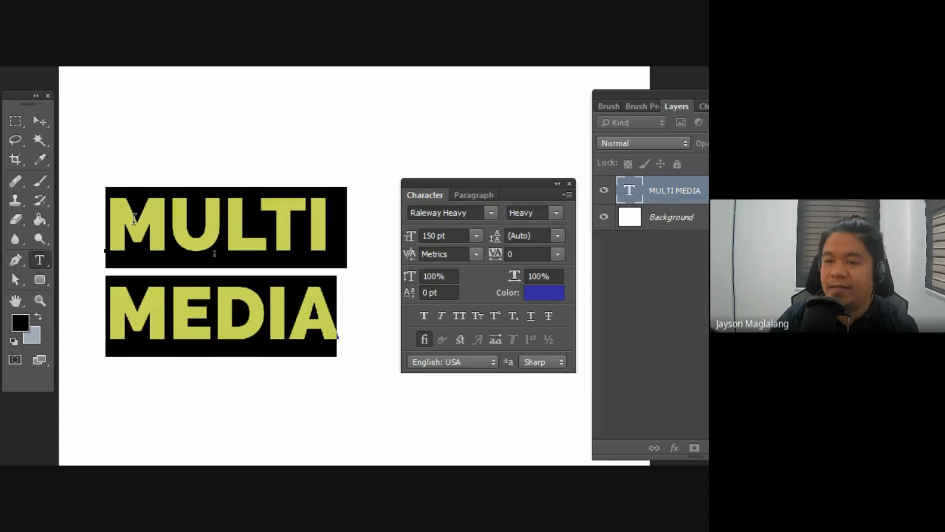
left_click(109, 254)
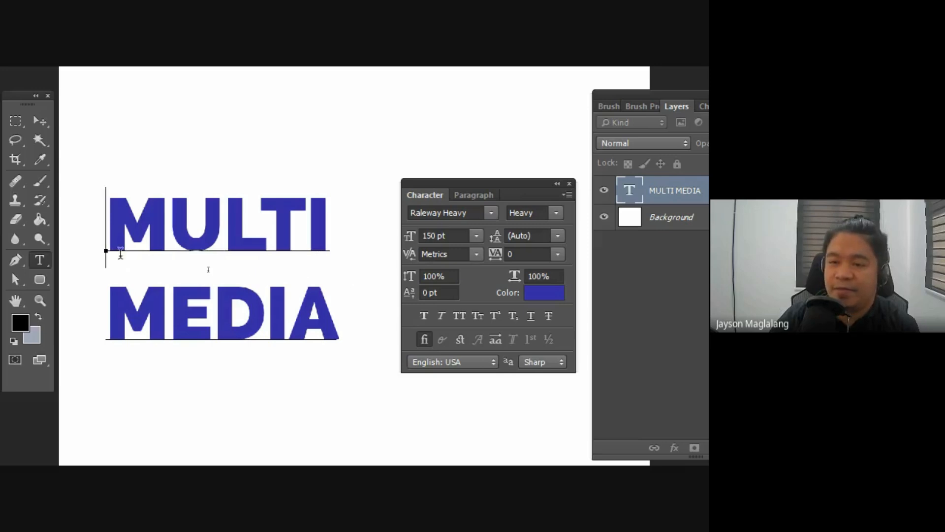
left_click_drag(116, 264, 382, 249)
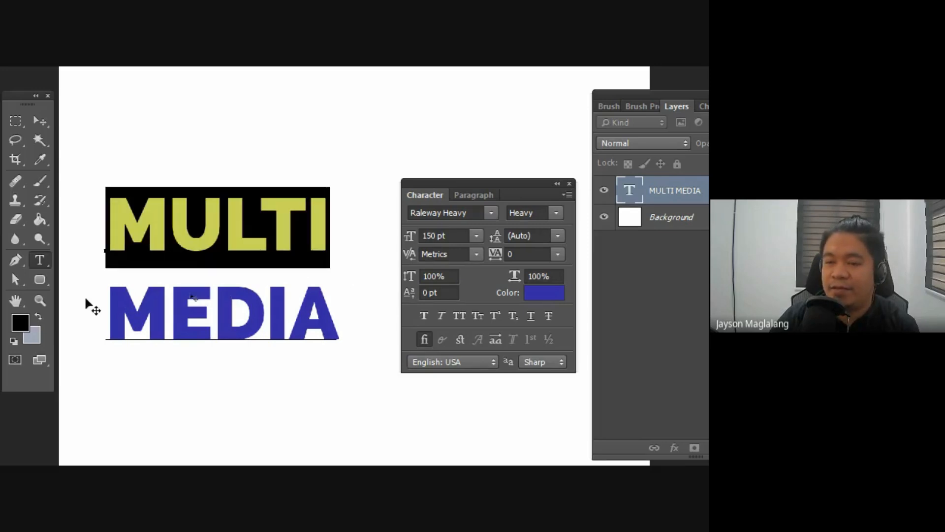
left_click_drag(116, 295, 336, 338)
left_click(169, 227)
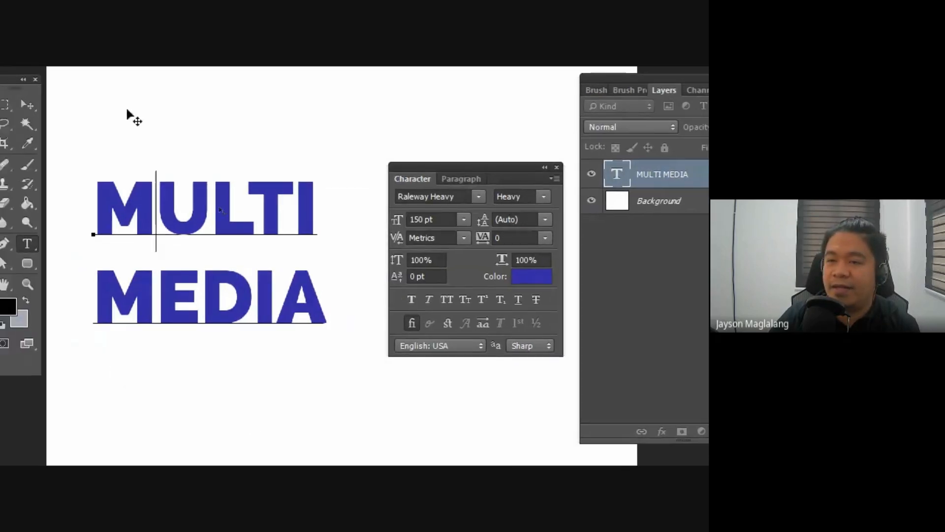
Step: Select all of the MULTI MEDIA text, try leadings of 72, 6, 12 and 60 pt, and settle on 119 pt
key("ctrl+a")
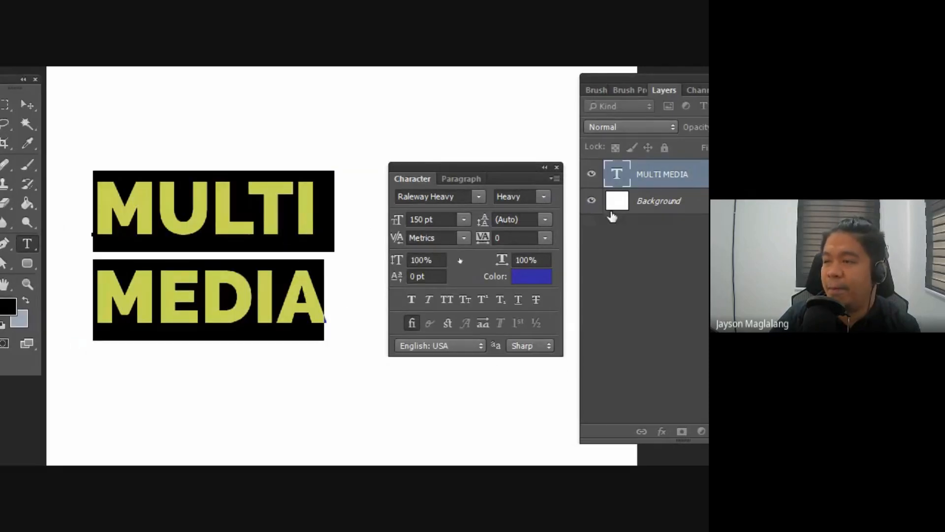
left_click(545, 219)
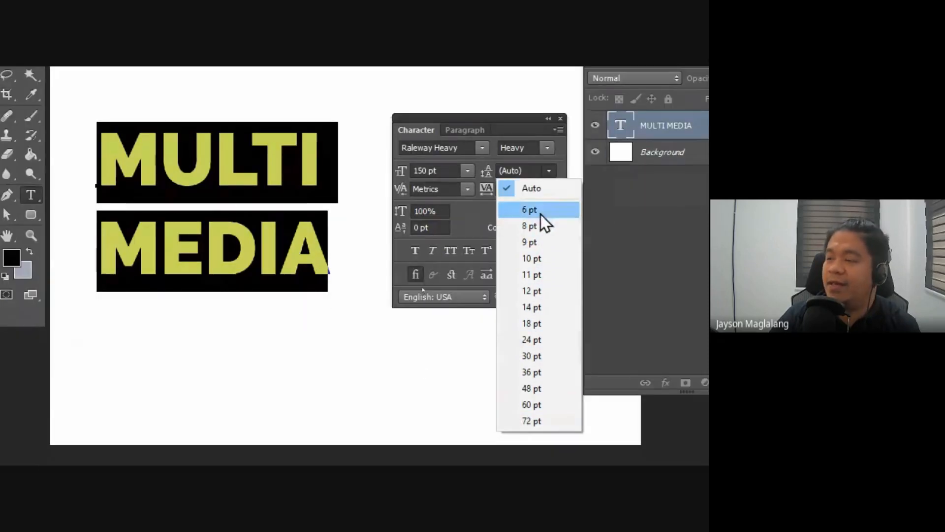
left_click(530, 421)
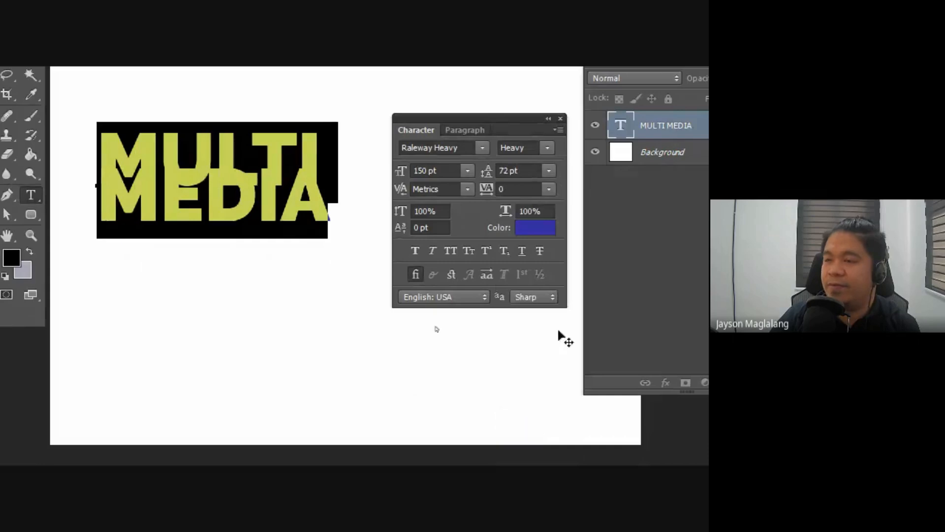
left_click(549, 170)
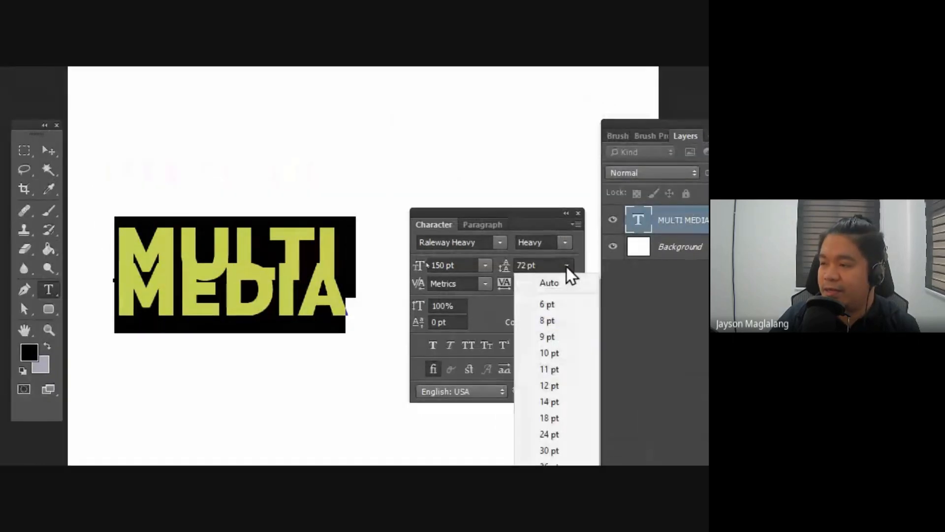
left_click(555, 305)
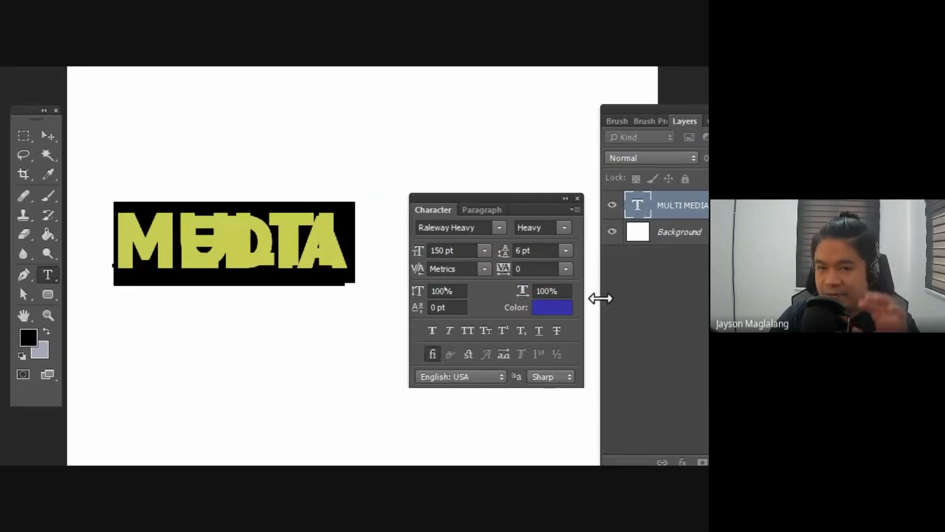
left_click(566, 252)
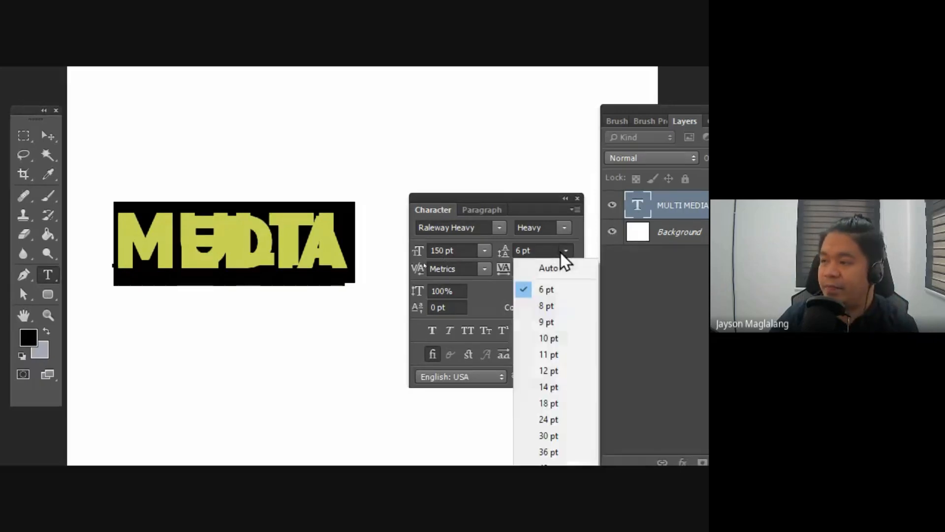
left_click(550, 371)
left_click(566, 252)
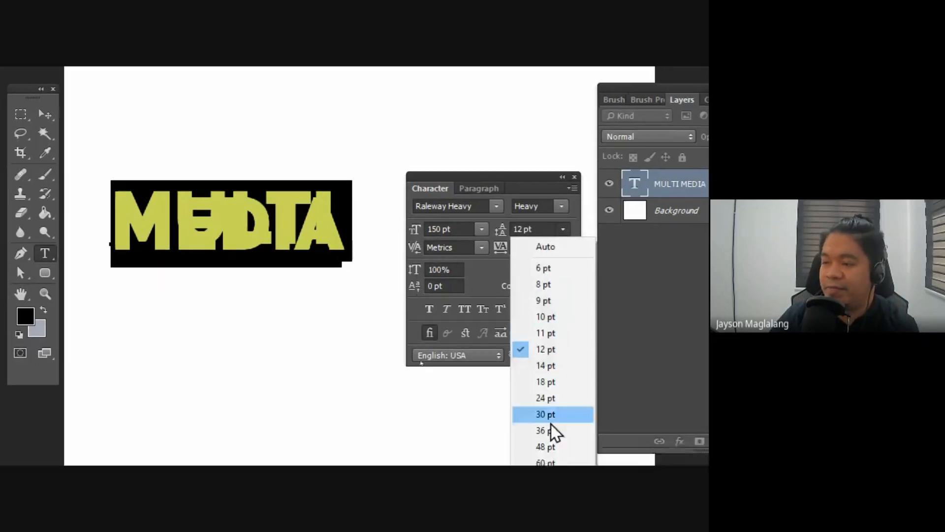
left_click(549, 425)
left_click(563, 191)
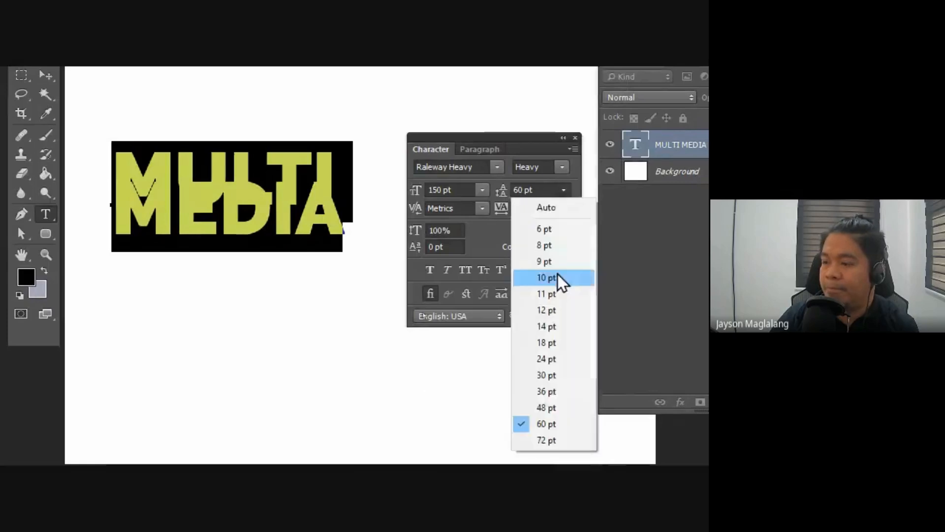
left_click(548, 440)
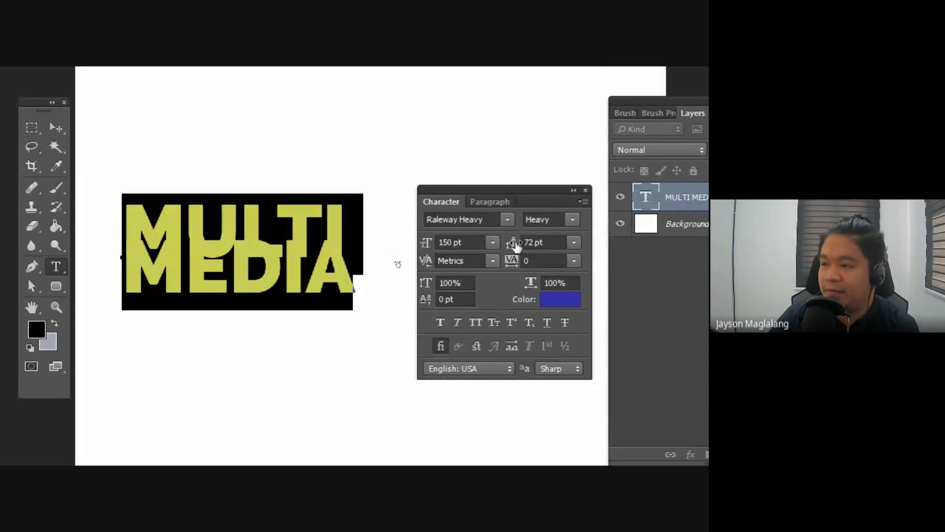
left_click_drag(516, 247, 518, 246)
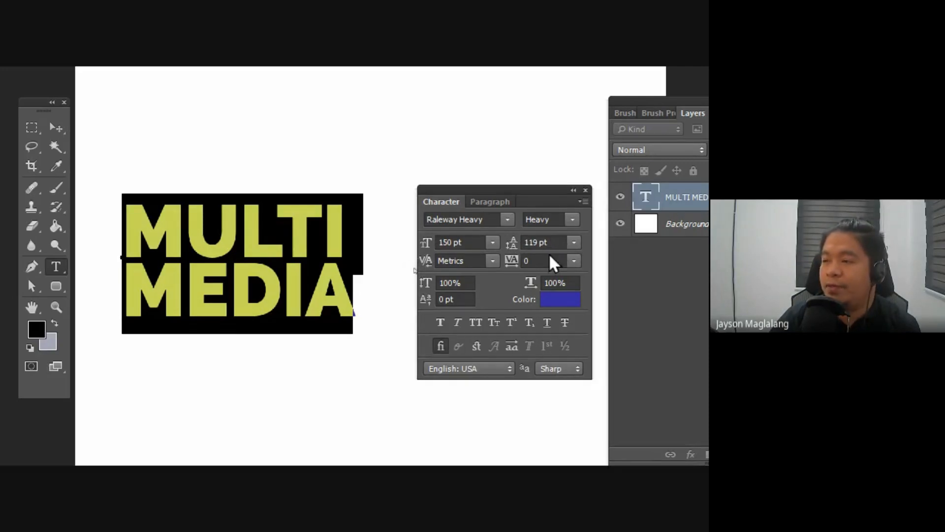
Step: Widen the tracking of both lines to 240 and then 340, keeping the Character panel clear of the text, and commit
left_click(574, 261)
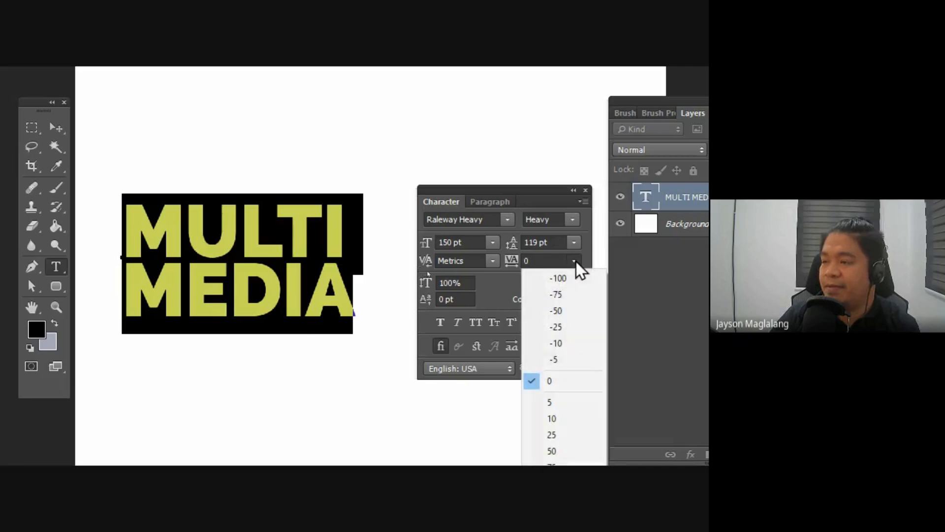
left_click(569, 382)
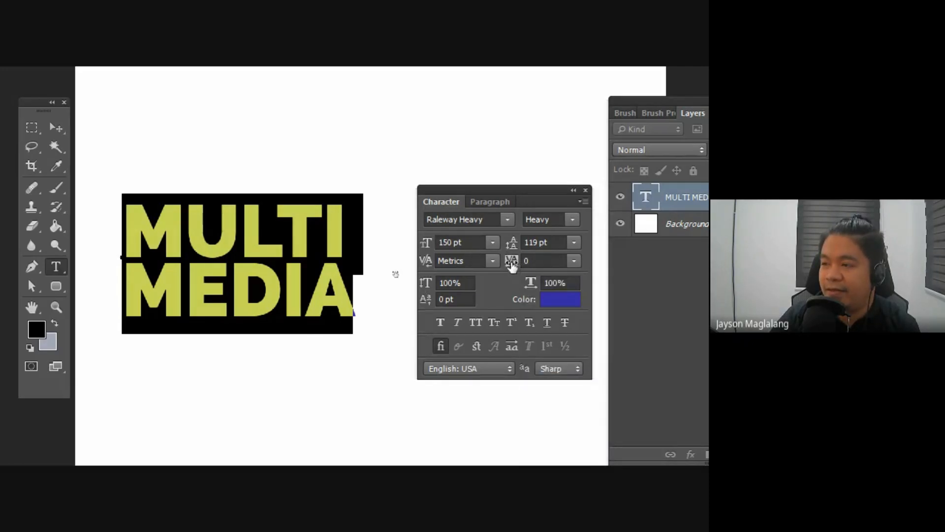
left_click_drag(514, 262, 522, 261)
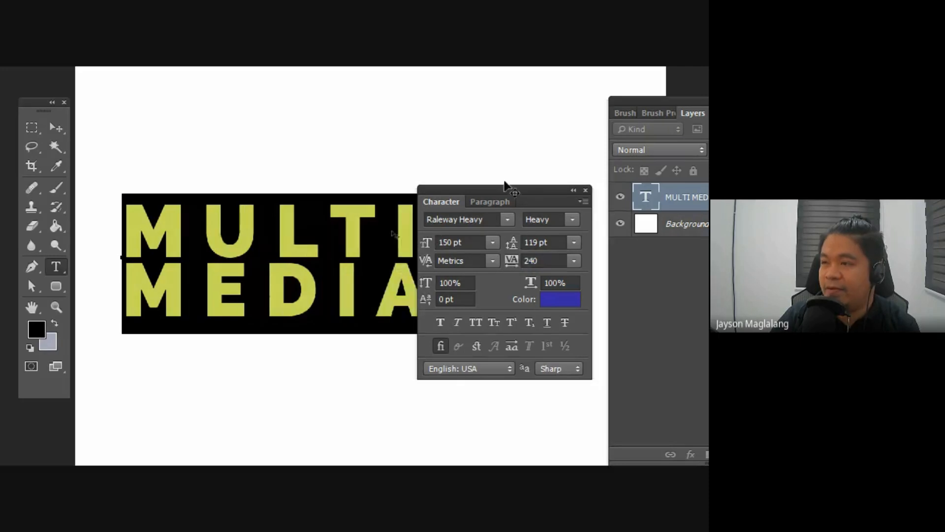
left_click_drag(502, 199, 574, 207)
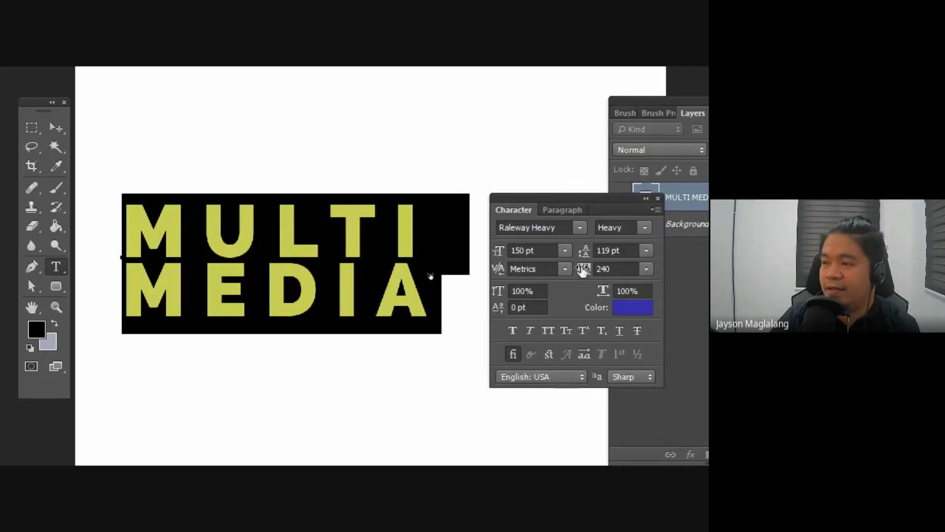
left_click_drag(586, 269, 598, 277)
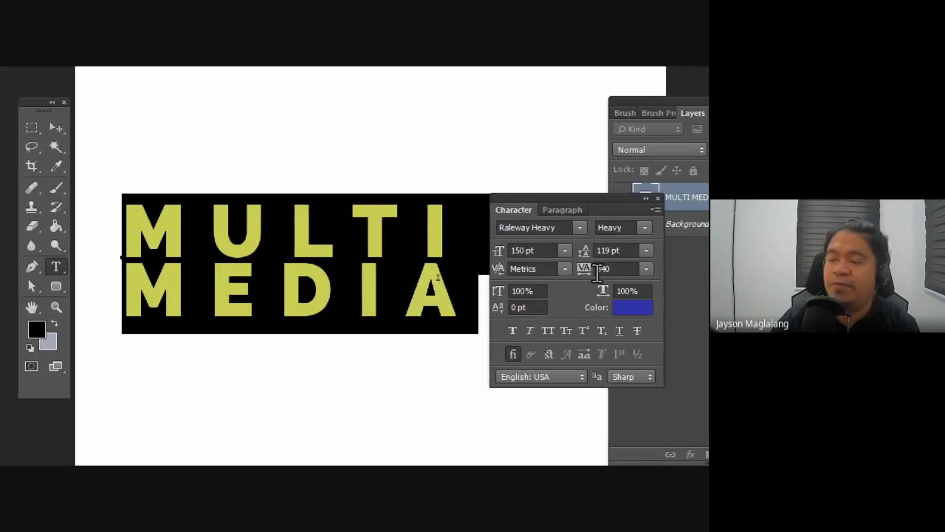
left_click_drag(523, 199, 543, 189)
left_click(324, 246)
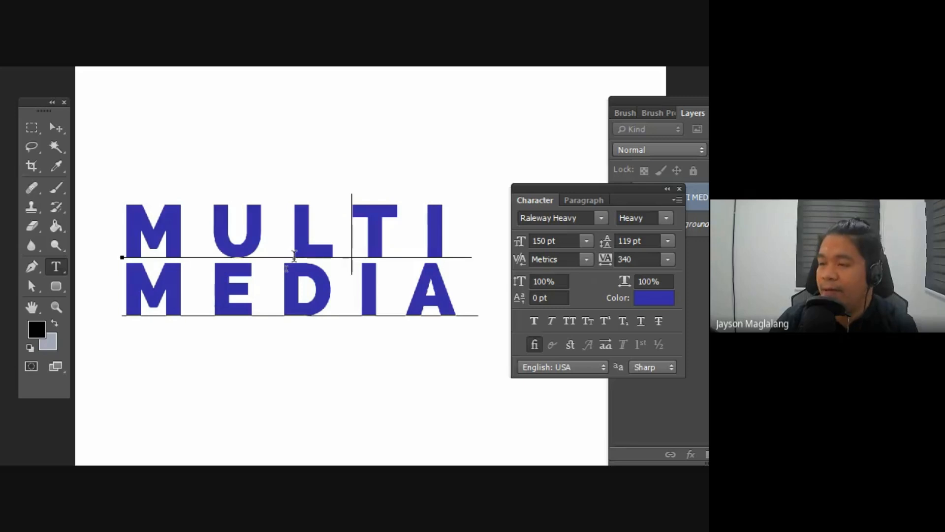
left_click(56, 129)
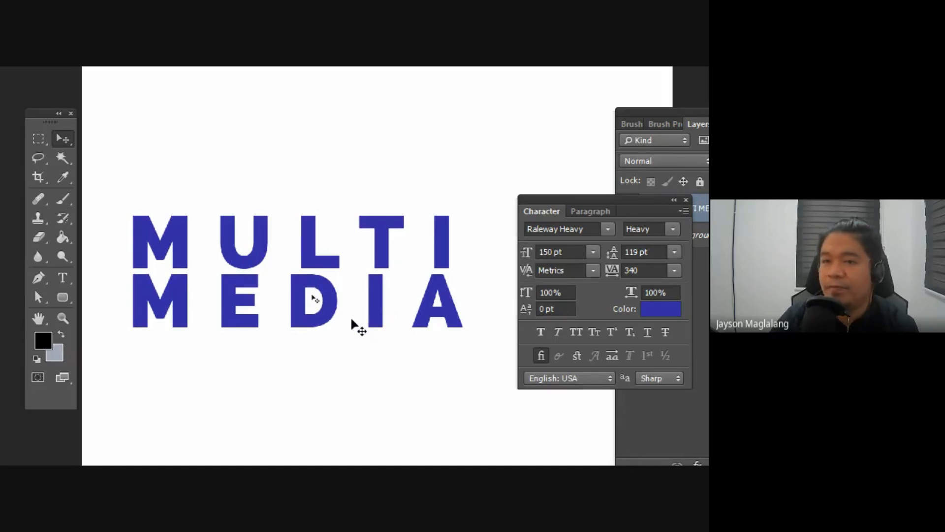
Step: Select the letters DI in MEDIA and view the kerning choices available for them
left_click(66, 281)
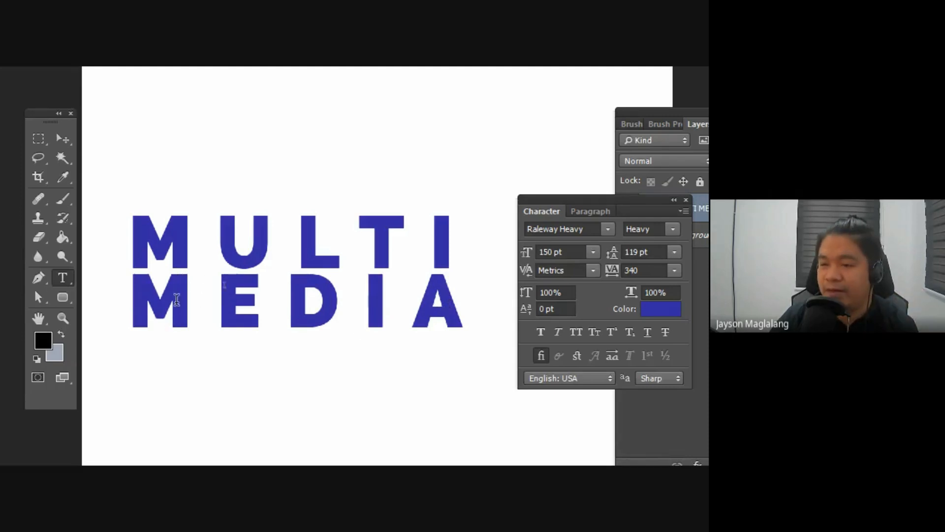
left_click_drag(134, 294, 425, 303)
left_click(387, 301)
left_click(319, 294)
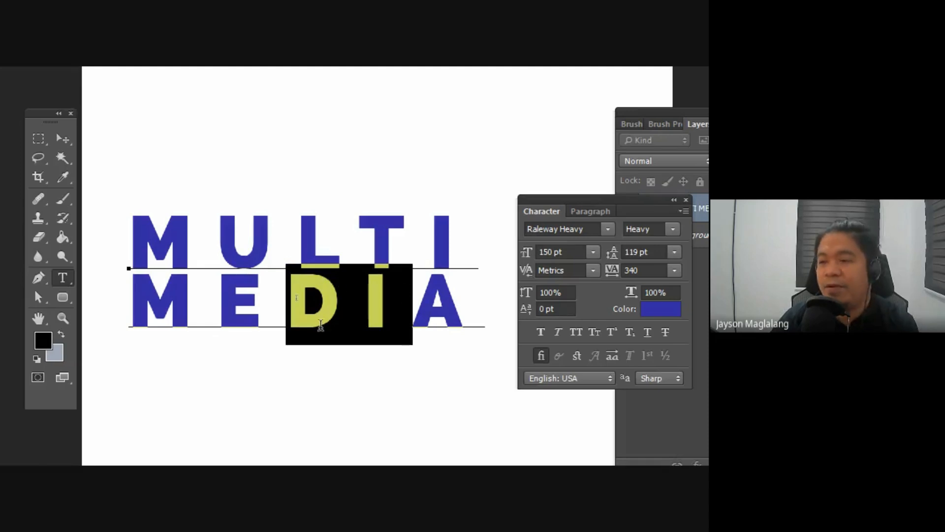
left_click(556, 270)
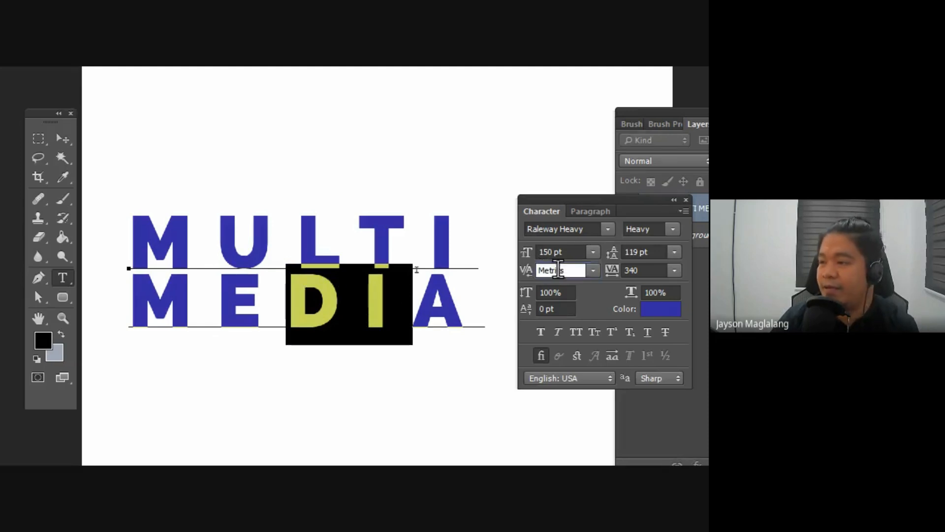
left_click(589, 271)
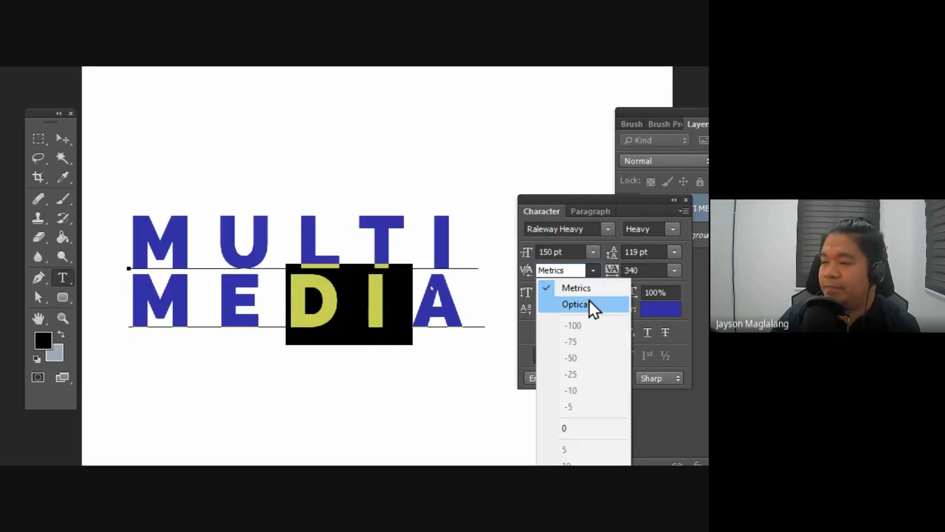
Step: Try Optical kerning and a kerning value of 0 on the whole MULTI MEDIA text
left_click(227, 267)
left_click(129, 220)
left_click_drag(129, 220, 489, 295)
left_click(593, 270)
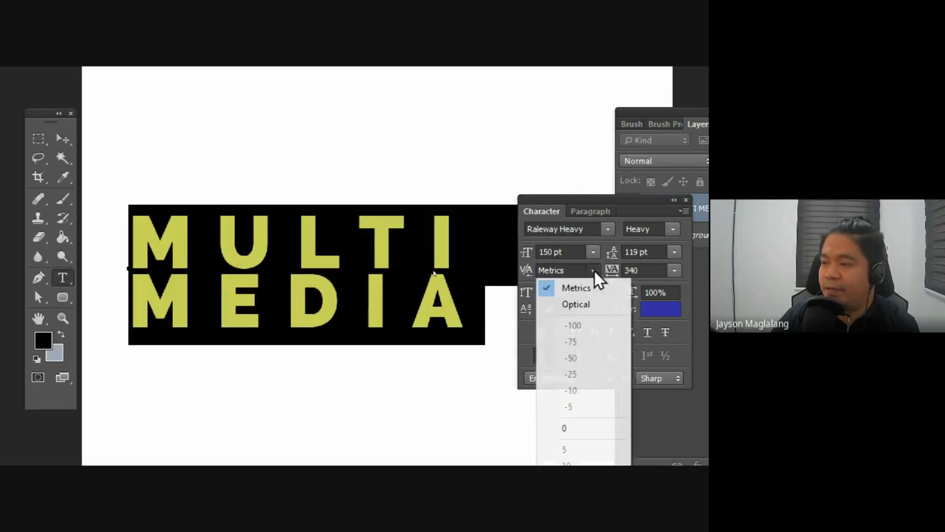
left_click(576, 305)
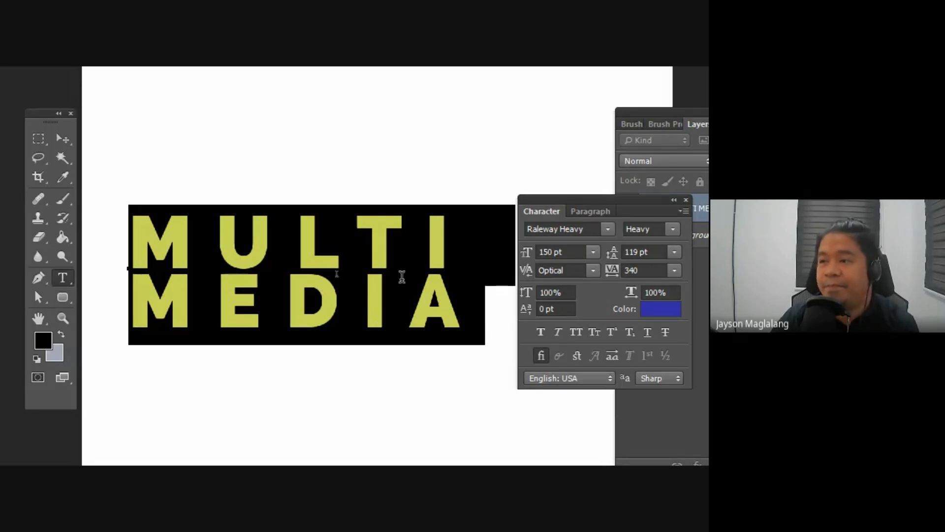
left_click_drag(531, 271, 553, 274)
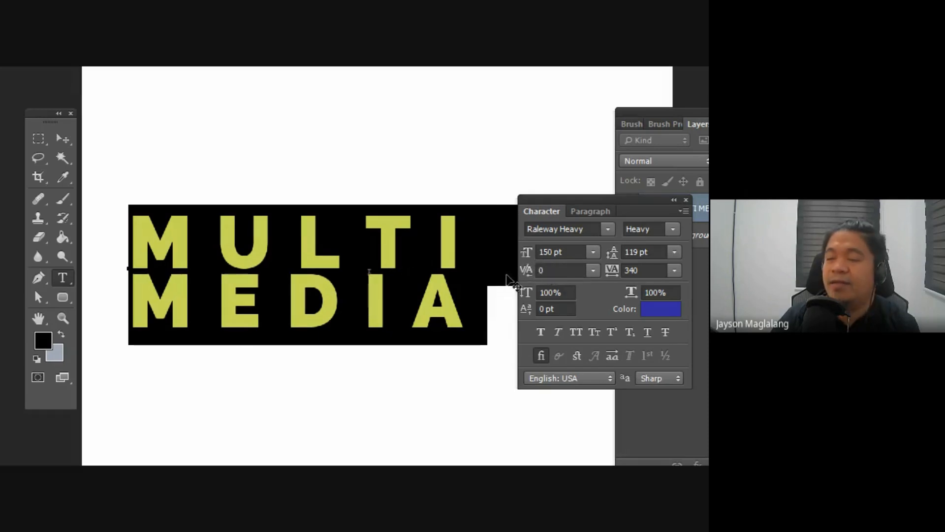
left_click(409, 289)
left_click(59, 140)
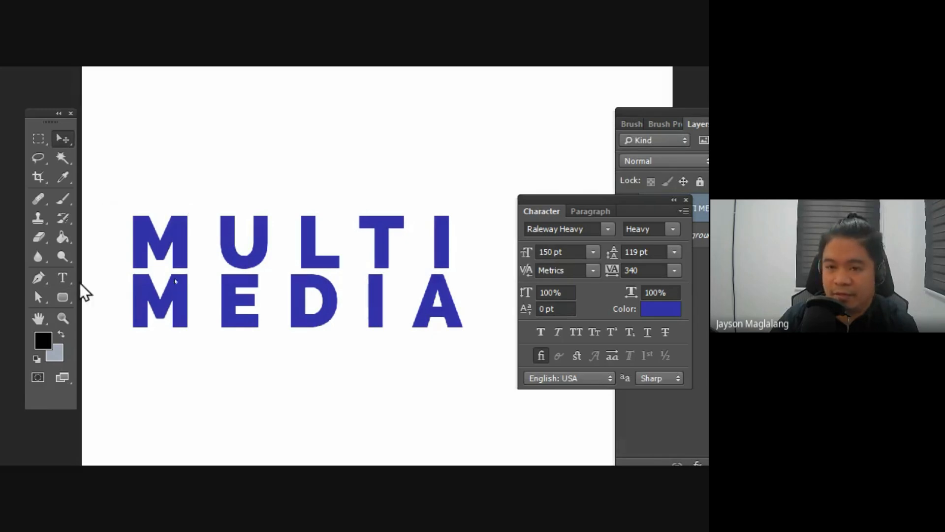
Step: Select the letter I in MEDIA, set its kerning to 0 and commit the text edit
left_click(63, 278)
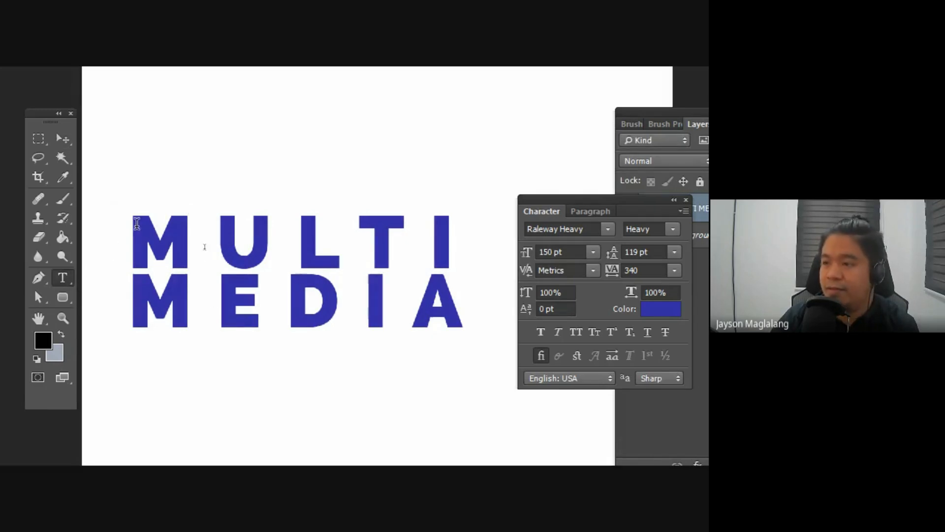
left_click_drag(134, 222, 473, 325)
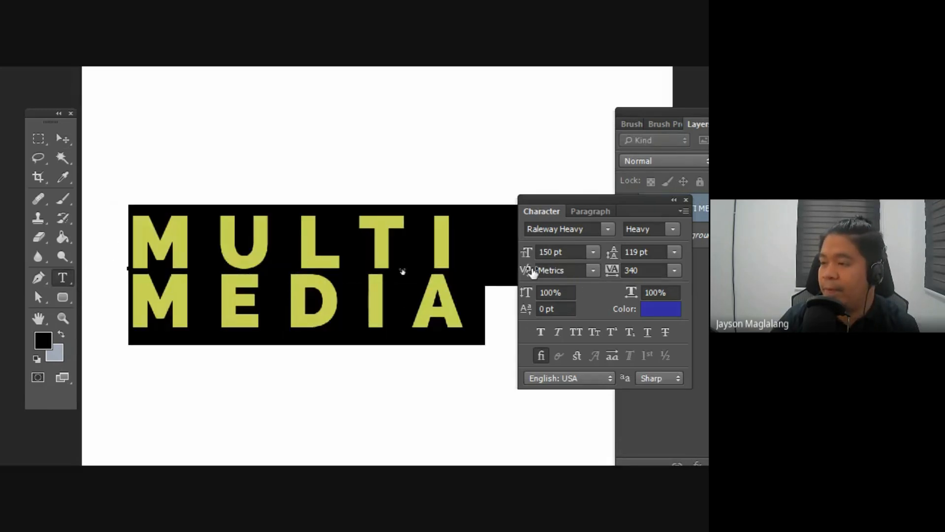
left_click(447, 290)
left_click_drag(362, 292, 413, 301)
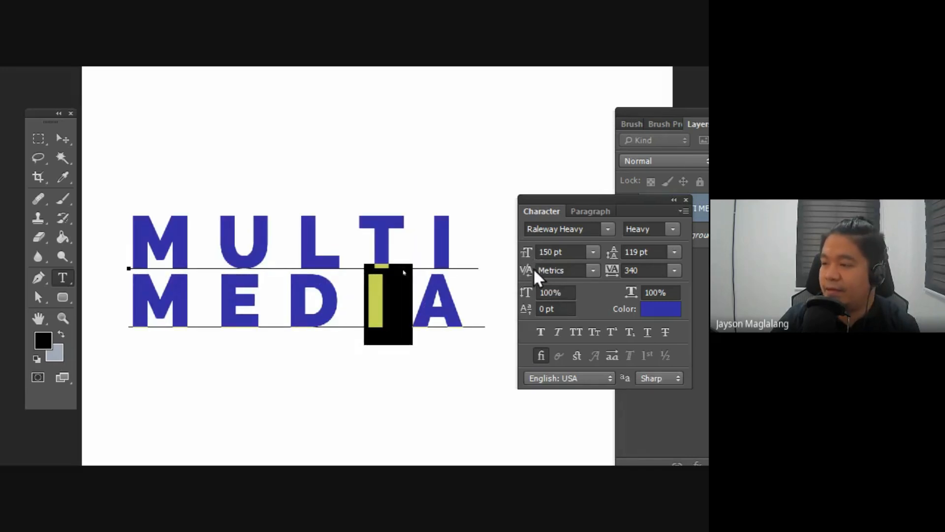
mouse_move(529, 271)
left_mouse_down()
mouse_move(514, 272)
mouse_move(558, 271)
mouse_move(528, 270)
left_mouse_up()
left_click(593, 270)
left_click(576, 317)
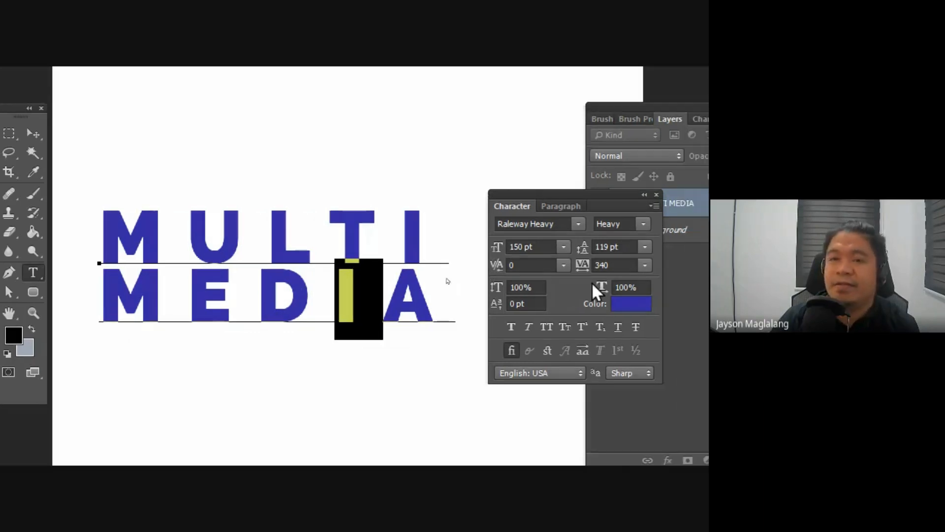
left_click(121, 157)
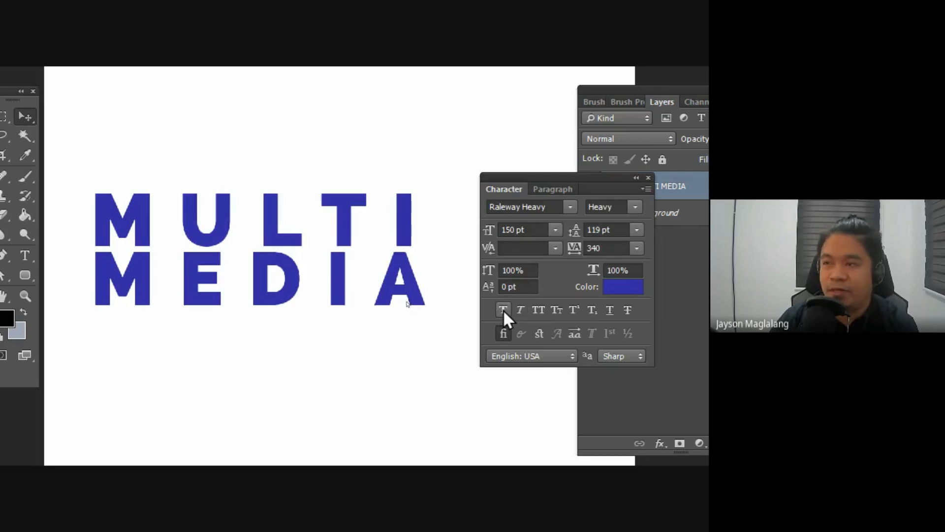
Step: Try the Raleway styles Bold, Regular, Thin and ExtraBold on the MULTI MEDIA text and return to Heavy
left_click(635, 207)
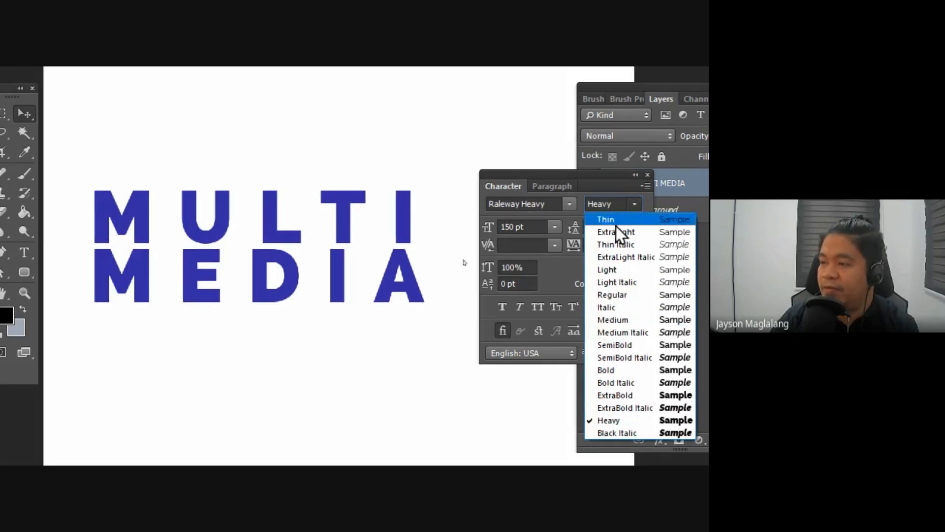
left_click(637, 371)
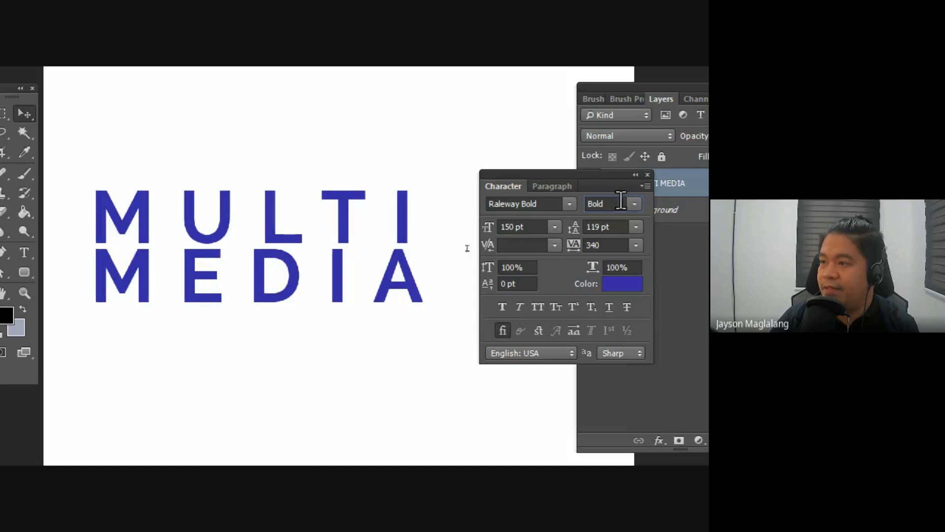
left_click(634, 203)
left_click(619, 294)
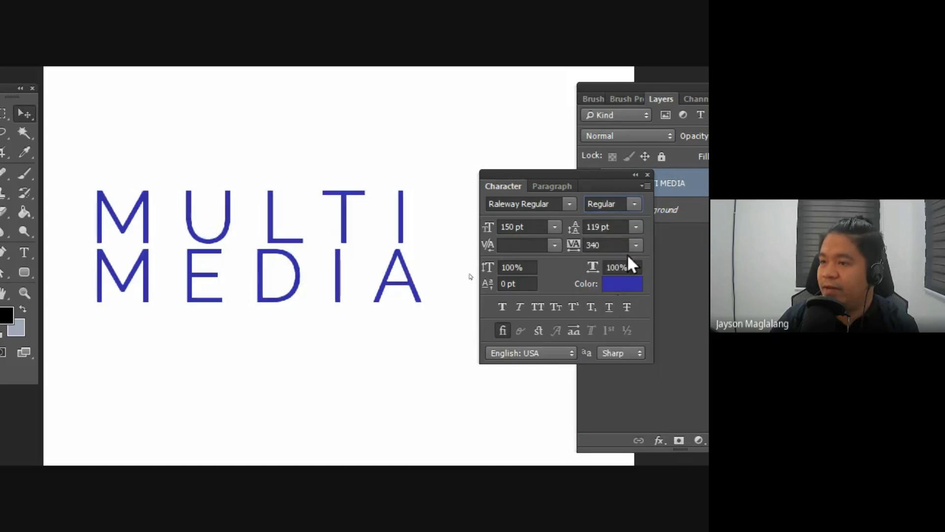
left_click(633, 201)
left_click(624, 218)
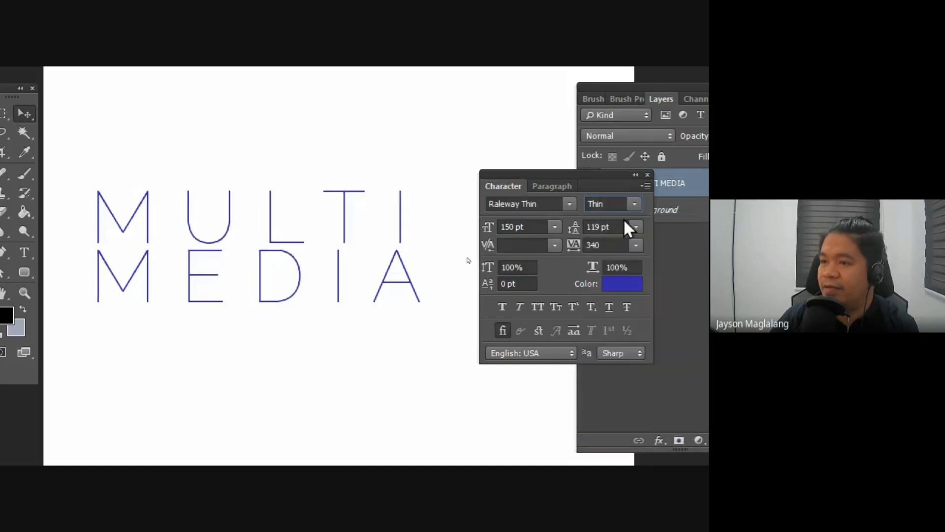
left_click(635, 204)
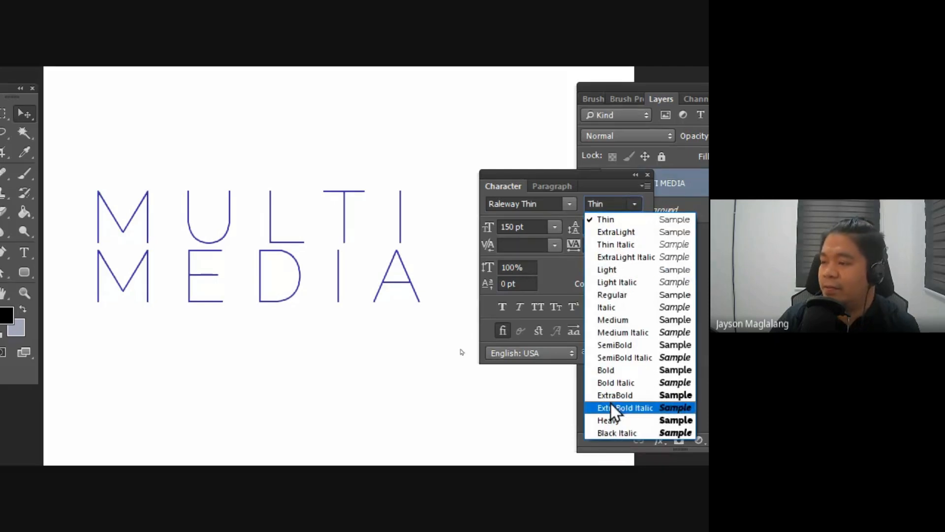
left_click(612, 372)
left_click(633, 204)
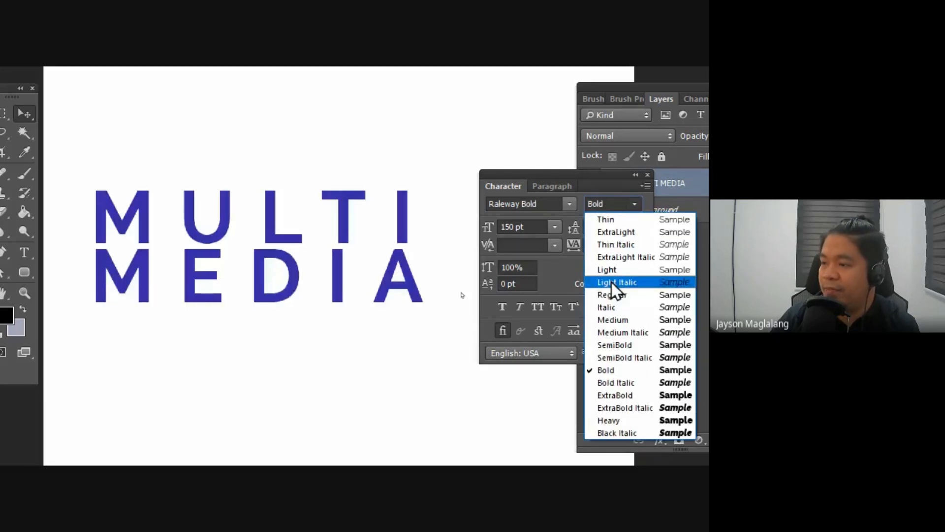
left_click(613, 394)
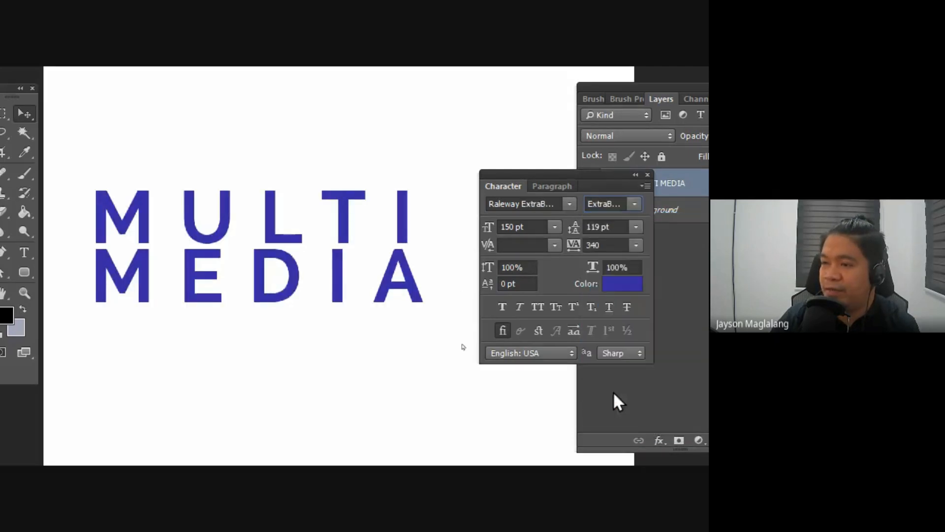
left_click(635, 204)
left_click(627, 418)
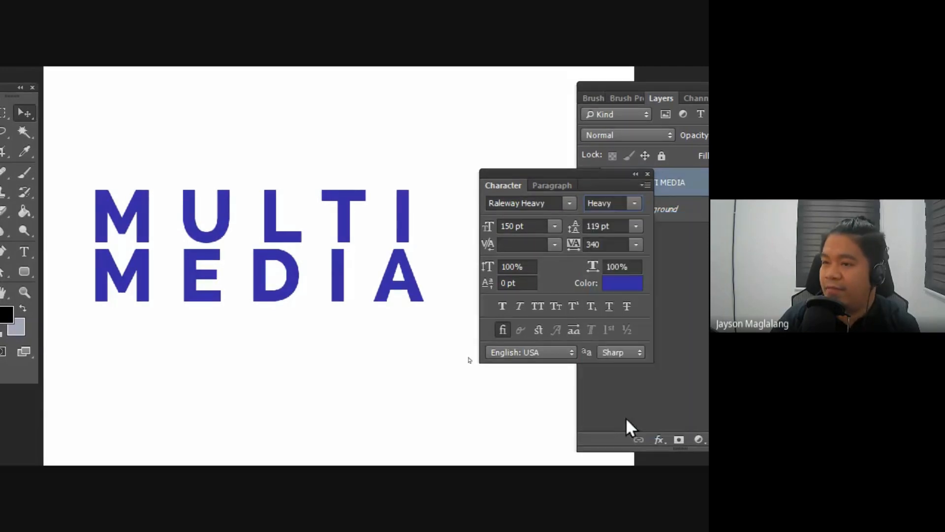
Step: Try Faux Bold and Faux Italic on the MULTI MEDIA text and turn both off again
left_click(502, 305)
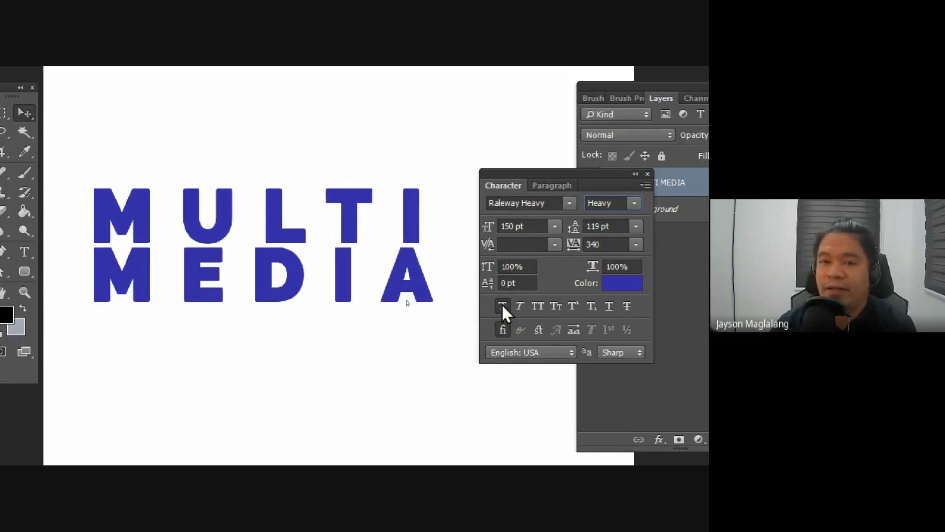
left_click(503, 305)
left_click(502, 305)
left_click(502, 306)
left_click(501, 303)
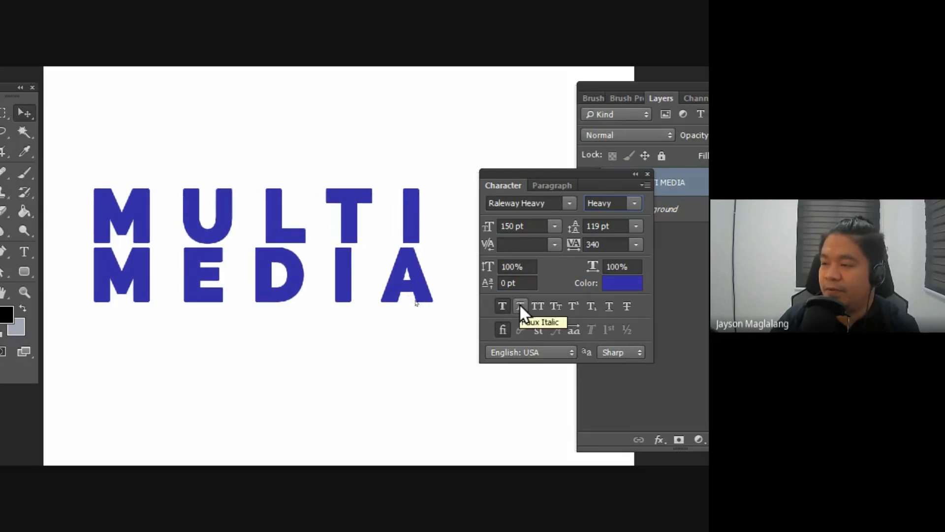
left_click(521, 304)
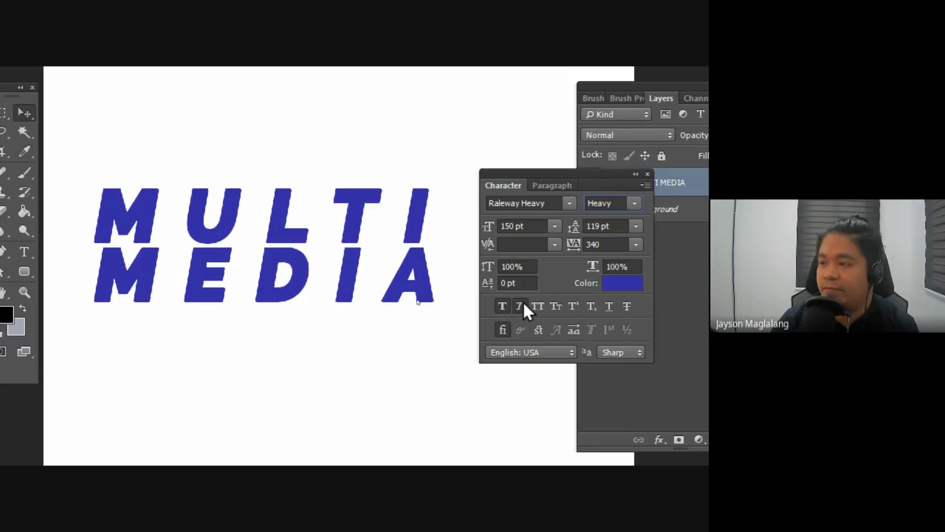
left_click(519, 306)
left_click(502, 306)
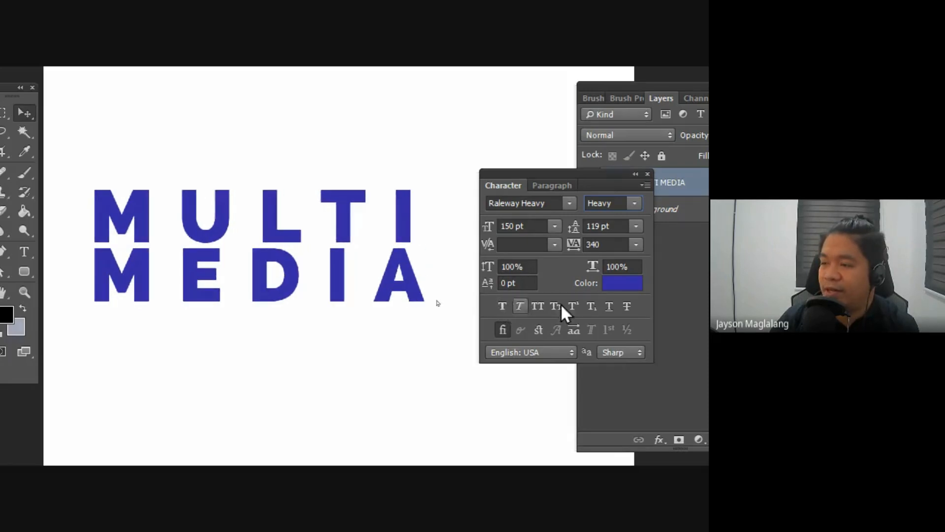
Step: Recolour the MULTI MEDIA text to magenta with hue 302, saturation 99 and brightness 68
left_click(605, 279)
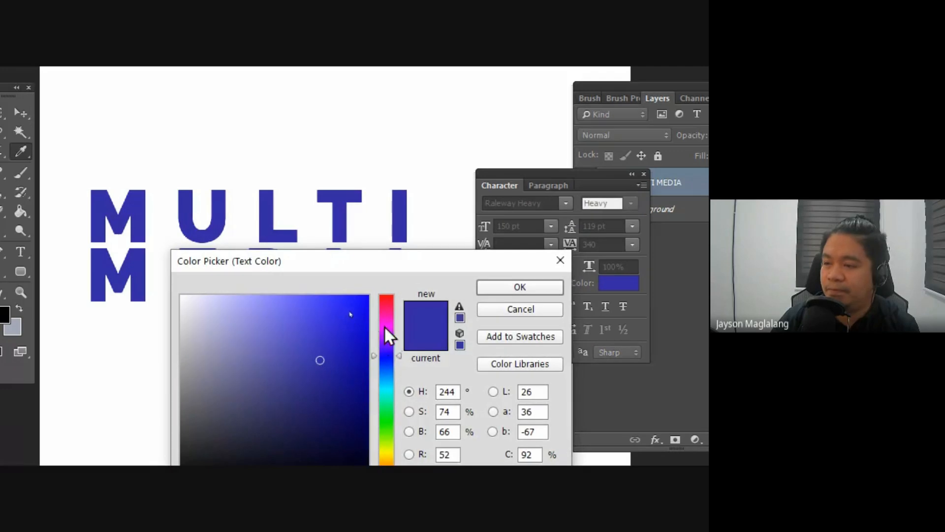
left_click(381, 325)
left_click(354, 348)
left_click(366, 356)
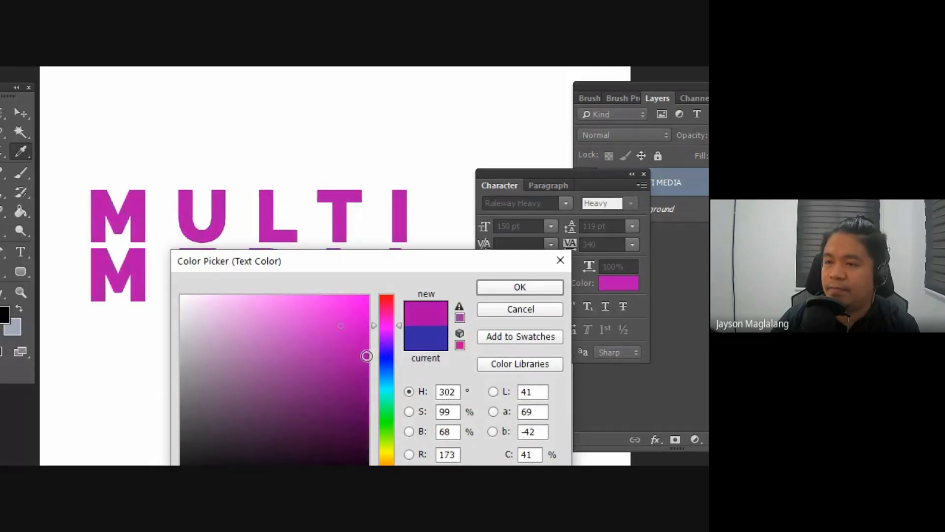
left_click(510, 286)
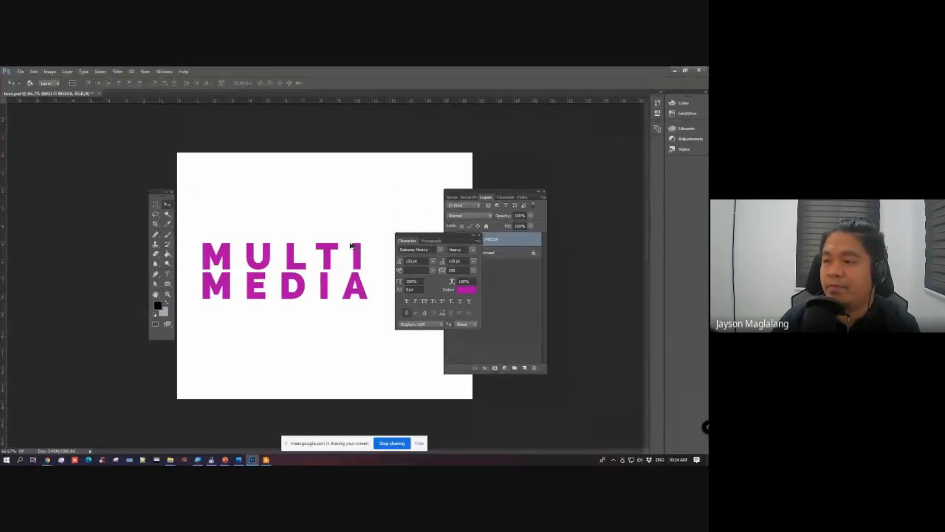
Step: Move the MULTI MEDIA text up on the canvas, clear the Character panel away from it, and view the Paragraph options
left_click_drag(590, 183, 589, 197)
left_click_drag(452, 244, 445, 322)
left_click_drag(326, 254, 315, 208)
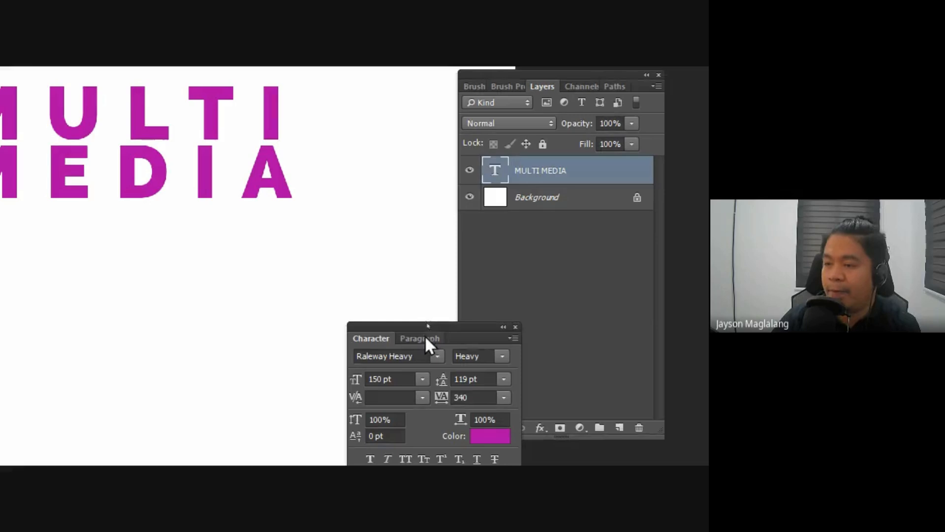
left_click(425, 337)
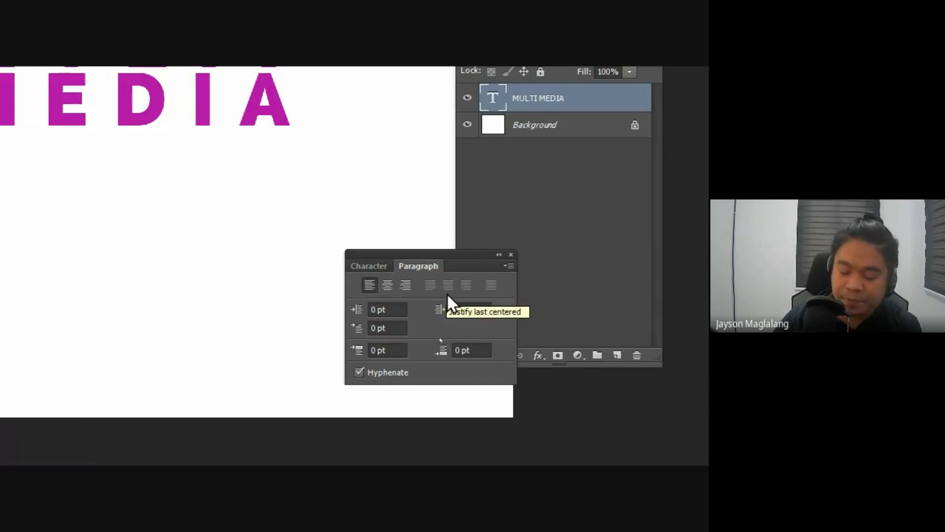
left_click(365, 265)
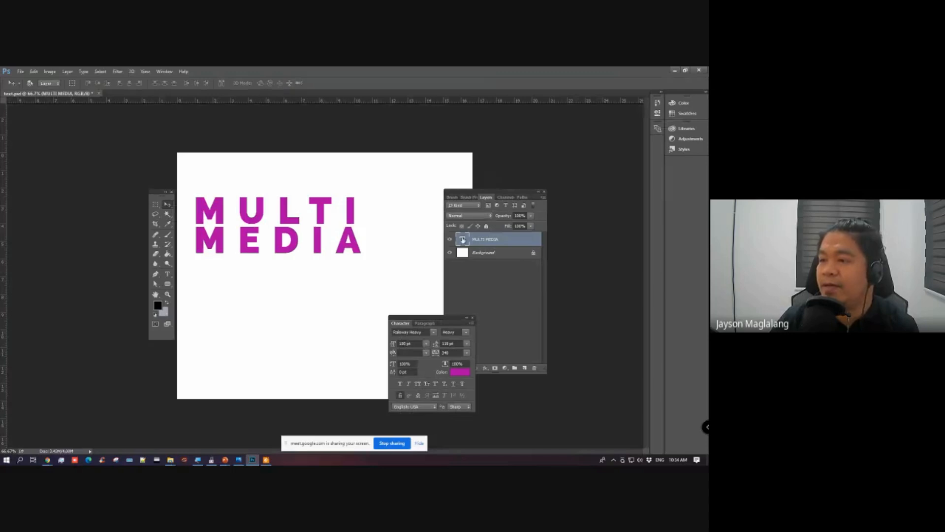
Step: Hide the MULTI MEDIA layer and place the bamboo-919052_1920.jpg photo from the assets folder into the document
left_click(450, 240)
mouse_move(171, 460)
left_click(216, 433)
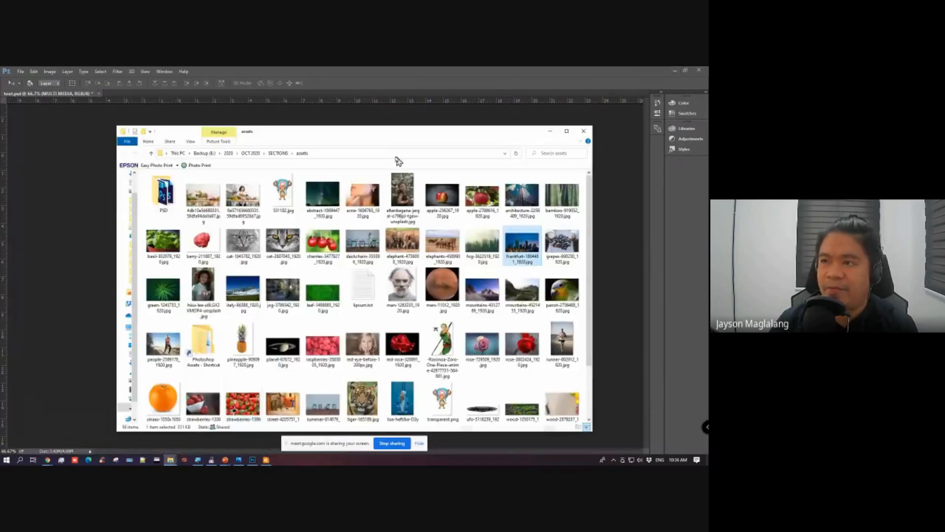
left_click(562, 197)
left_click_drag(387, 133, 514, 133)
left_click_drag(224, 274, 280, 279)
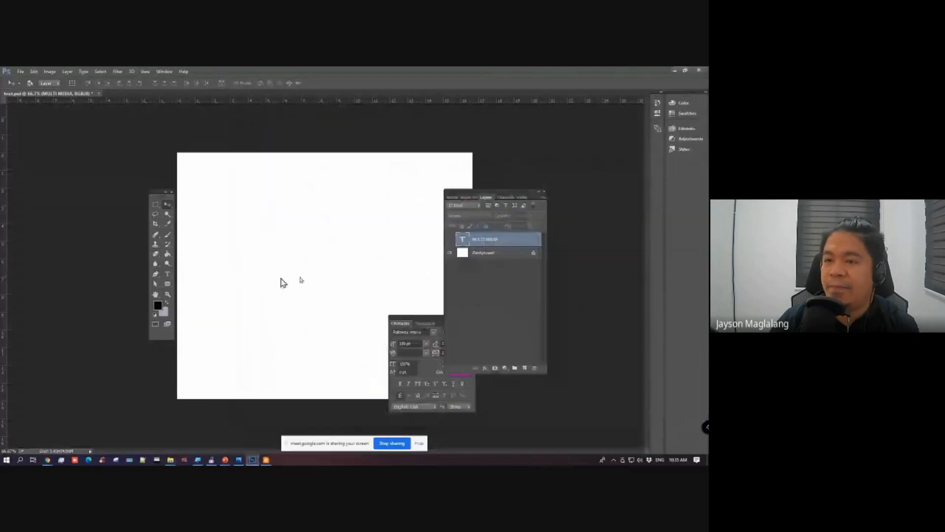
Step: Move and enlarge the placed bamboo photo until it covers the whole canvas, clearing the panels away, and commit the placement
left_click_drag(313, 225, 292, 192)
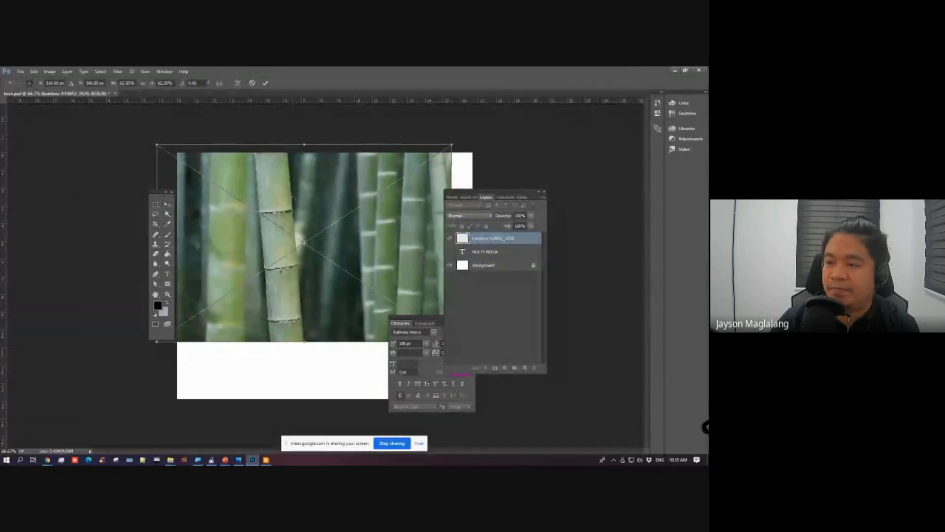
left_click_drag(404, 323, 510, 348)
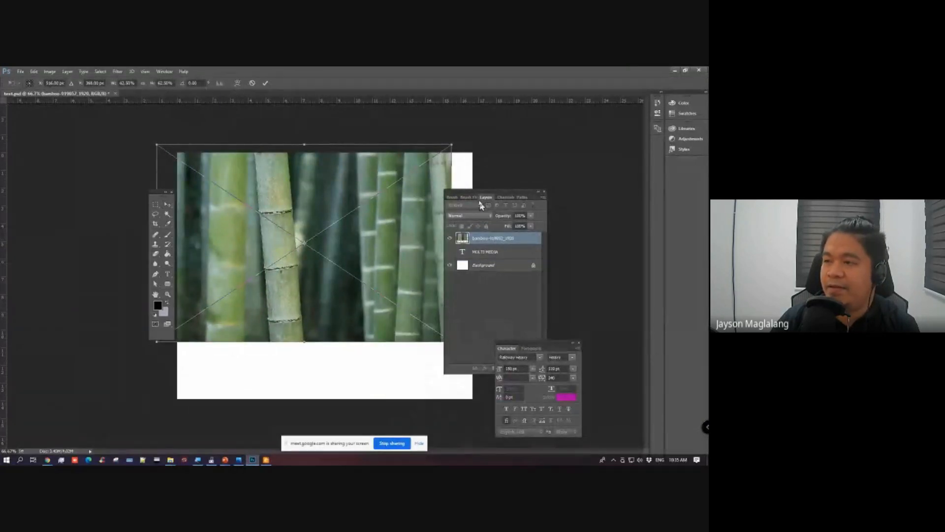
left_click_drag(472, 195, 513, 189)
left_click_drag(454, 339, 550, 406)
left_click_drag(404, 320, 358, 324)
key("Return")
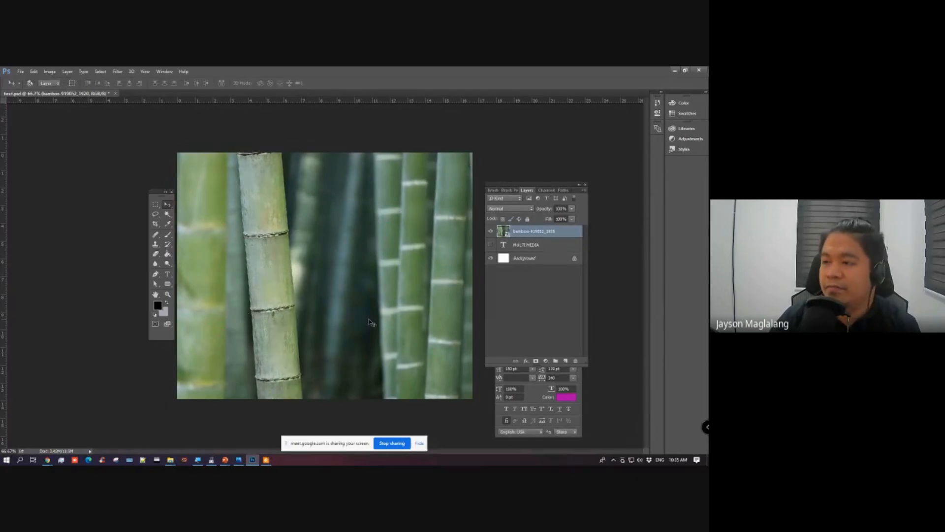
Step: Arrange the Character and Layers panels one above the other beside the canvas
left_click_drag(518, 186, 580, 221)
left_click_drag(507, 348, 483, 156)
left_click_drag(574, 222, 500, 256)
left_click_drag(492, 437, 495, 418)
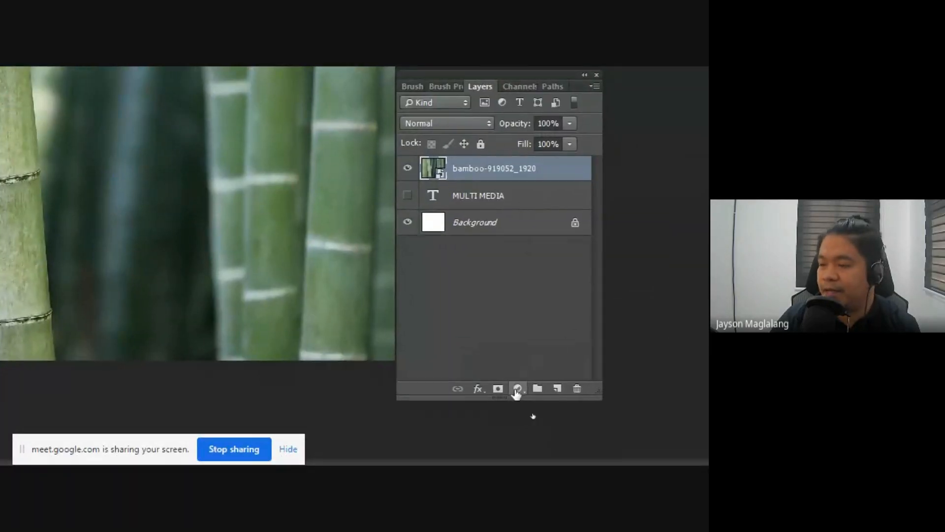
Step: Add a Brightness/Contrast adjustment layer above the bamboo photo and lower its brightness to darken the image
left_click(518, 388)
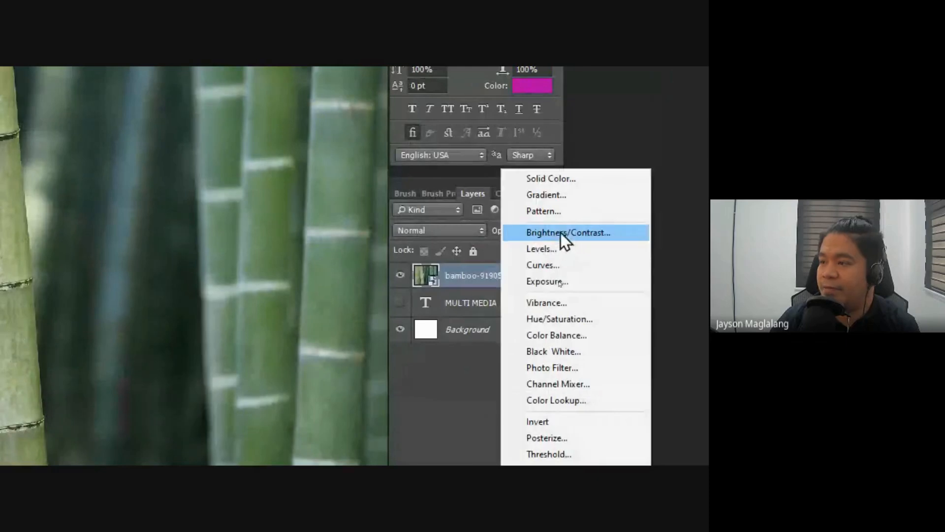
left_click(559, 231)
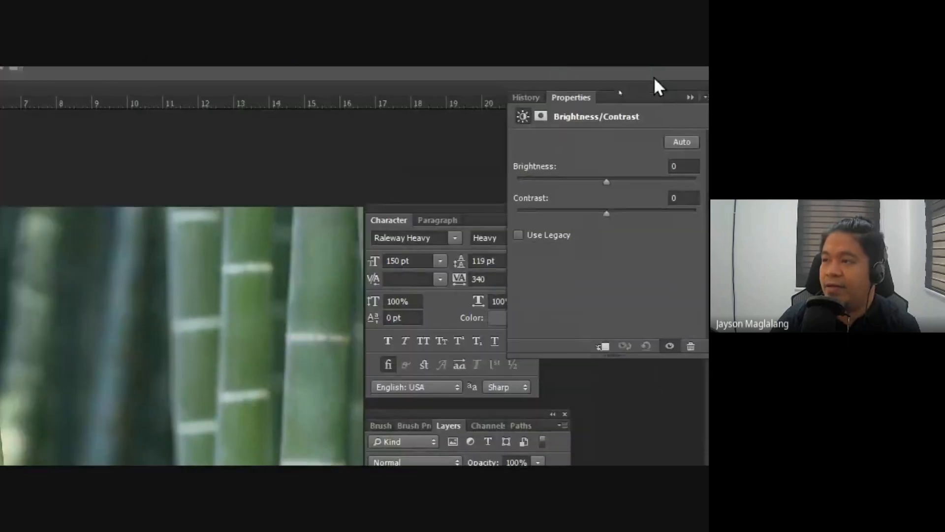
left_click_drag(605, 182, 560, 181)
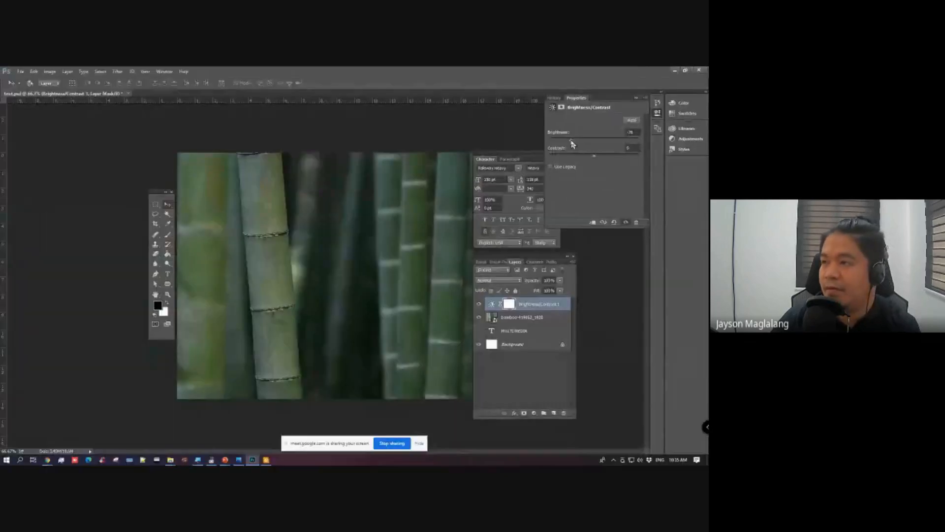
left_click_drag(573, 143, 567, 144)
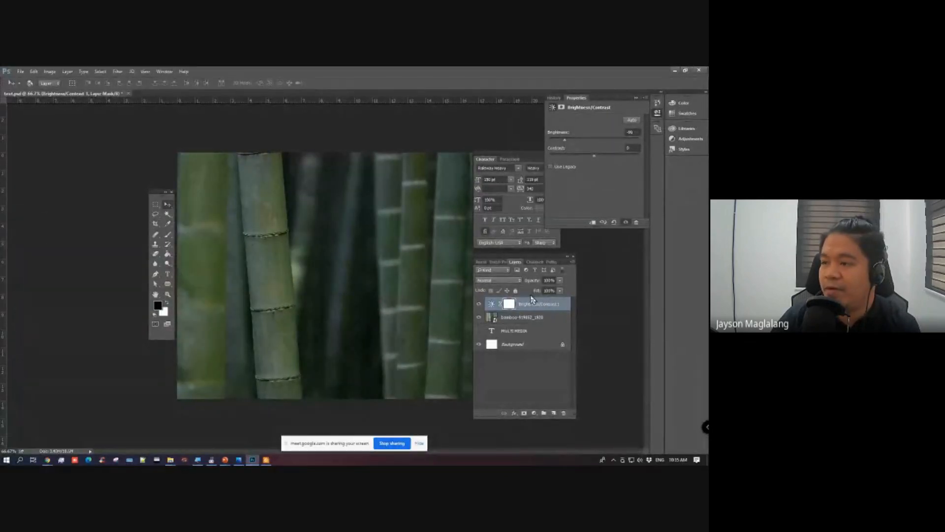
Step: Select the bamboo photo layer and set the Type tool's text color to white (ffffff)
left_click(530, 306)
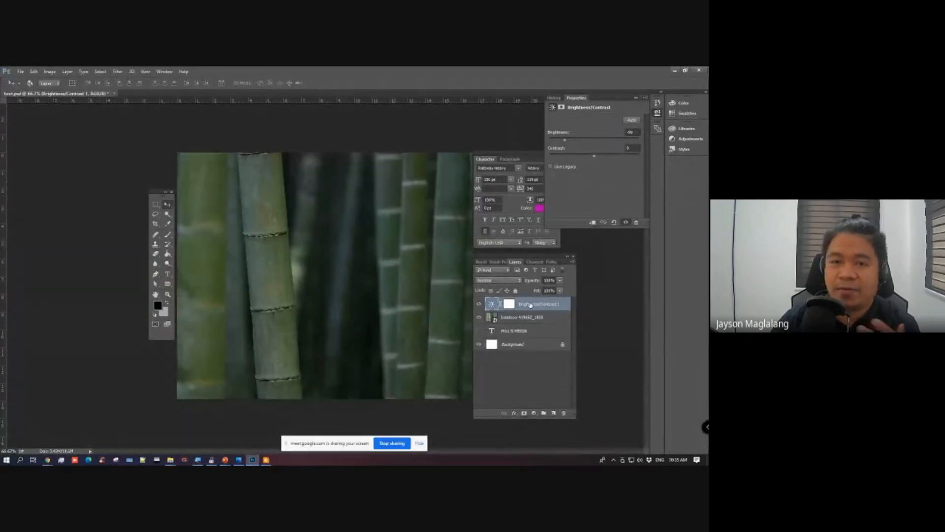
left_click(555, 317)
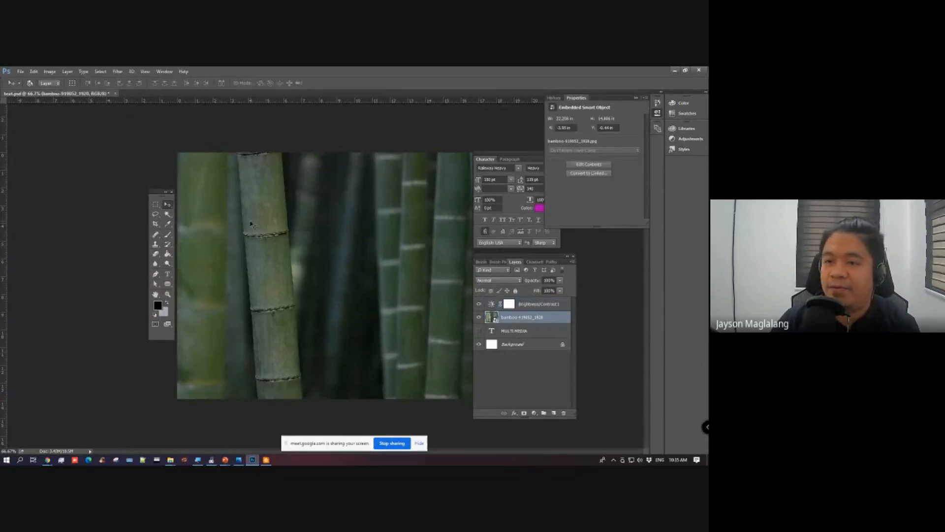
left_click(168, 274)
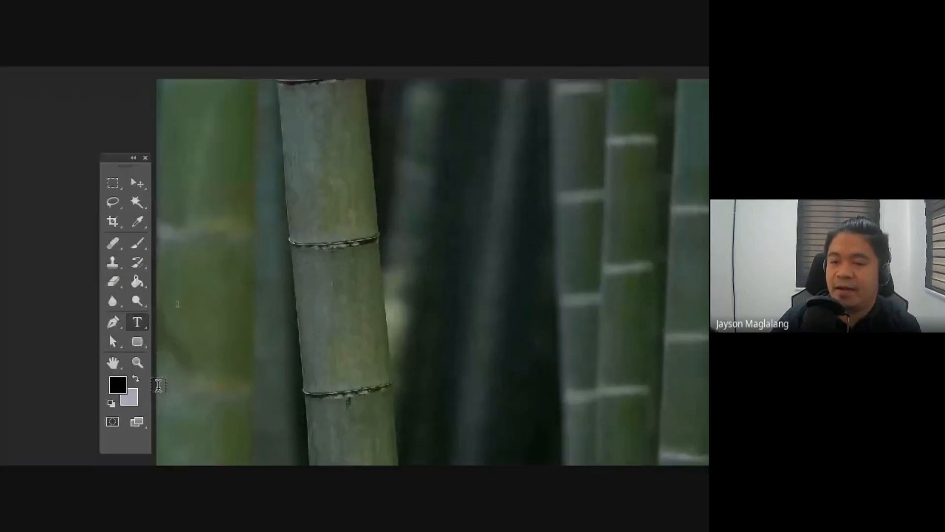
left_click_drag(134, 321, 167, 320)
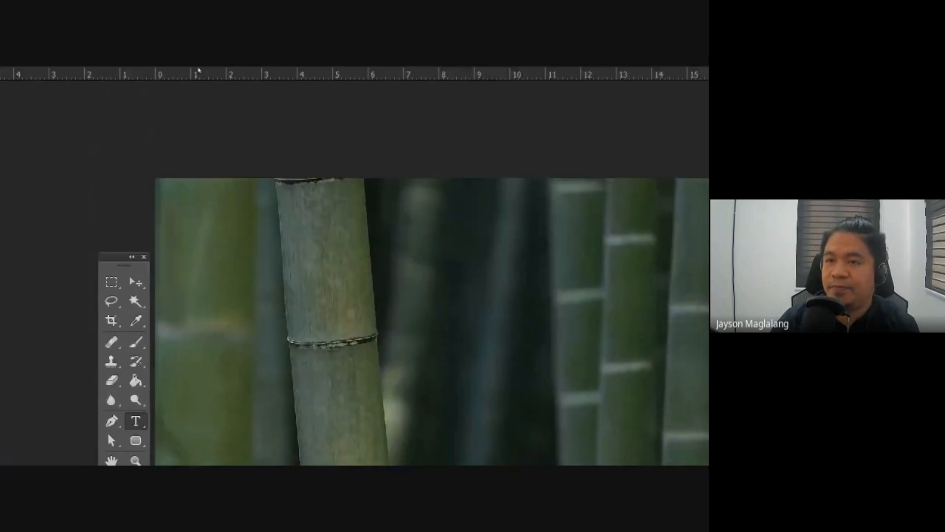
left_click(336, 96)
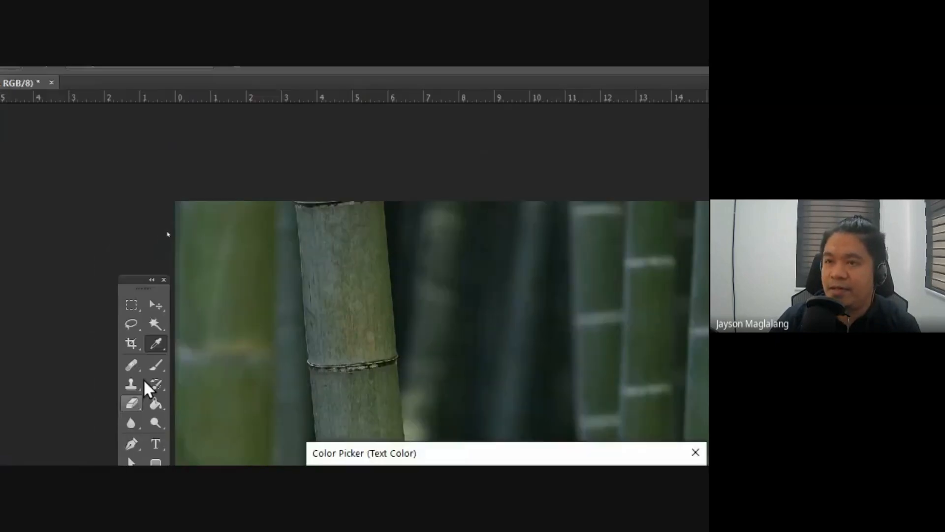
key("Return")
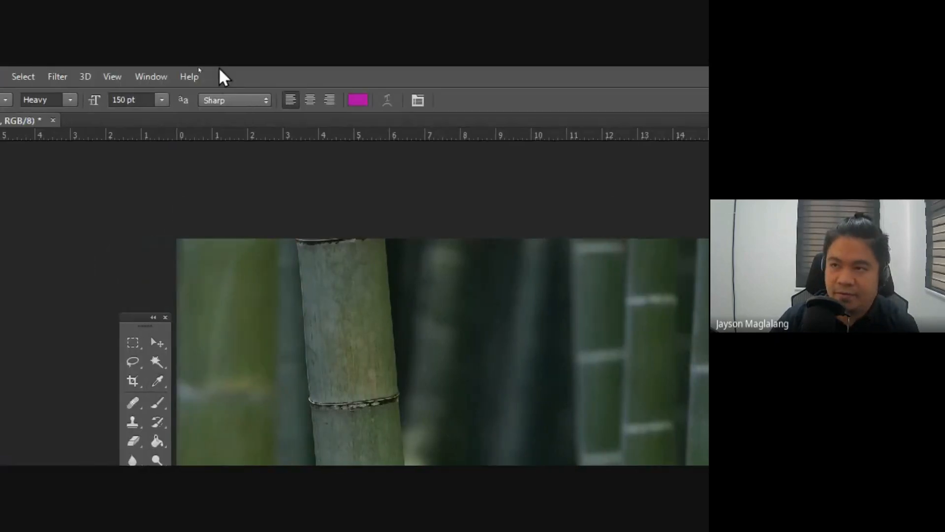
left_click(365, 100)
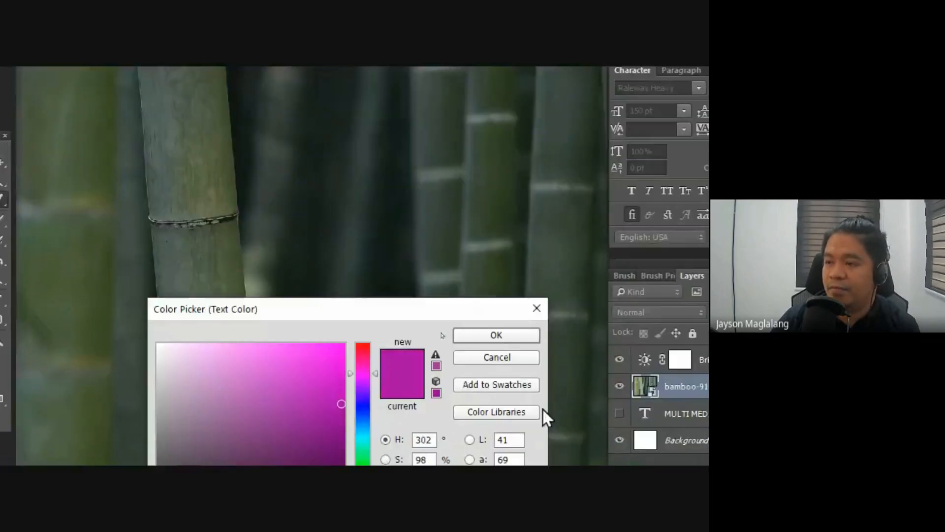
type("ffffff")
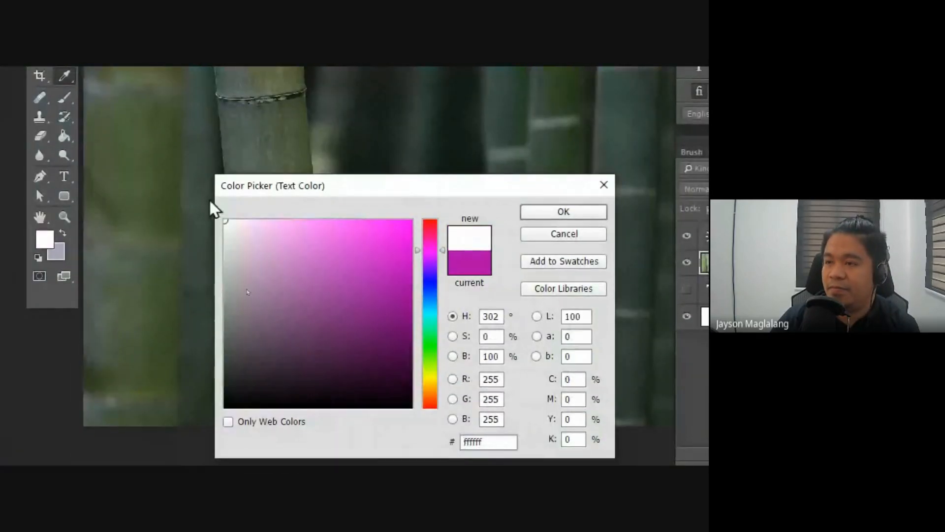
left_click(575, 215)
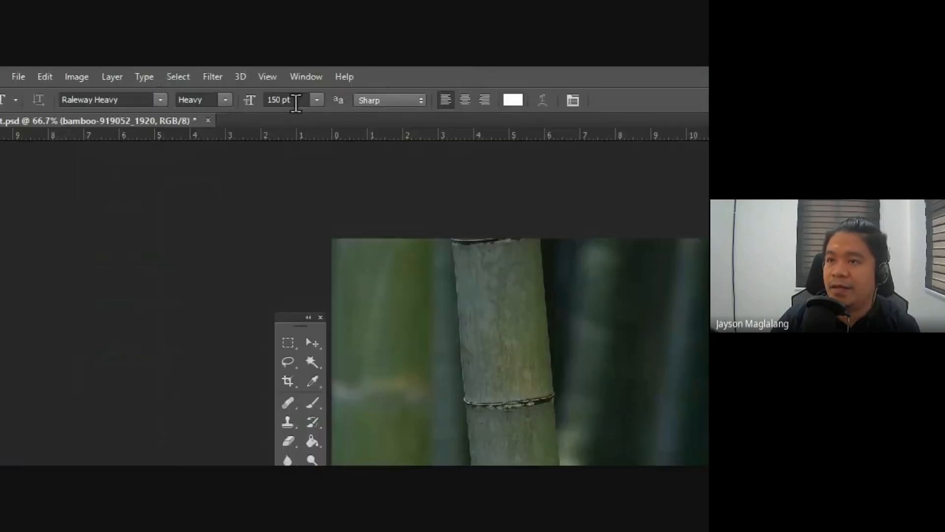
left_click_drag(295, 103, 263, 99)
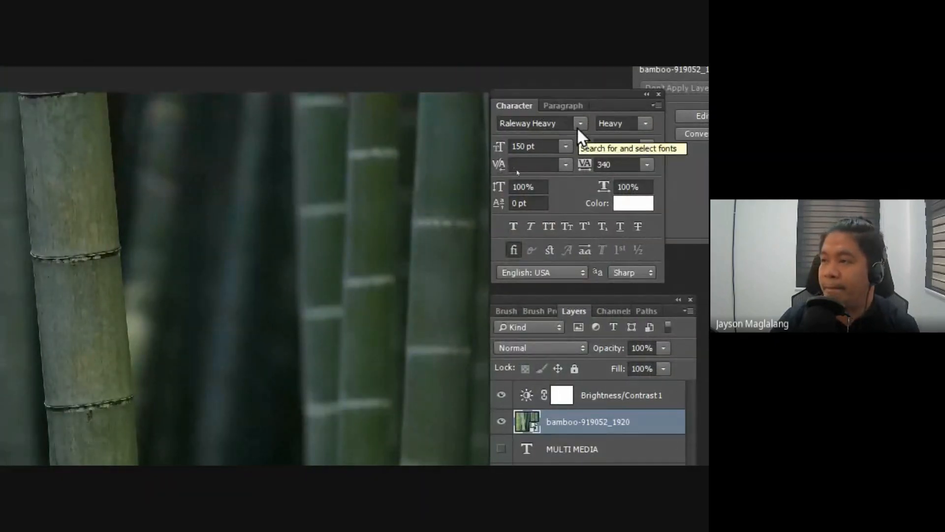
Step: Search the fonts for robo and choose Roboto Bold as the text font
double_click(526, 123)
type("robo")
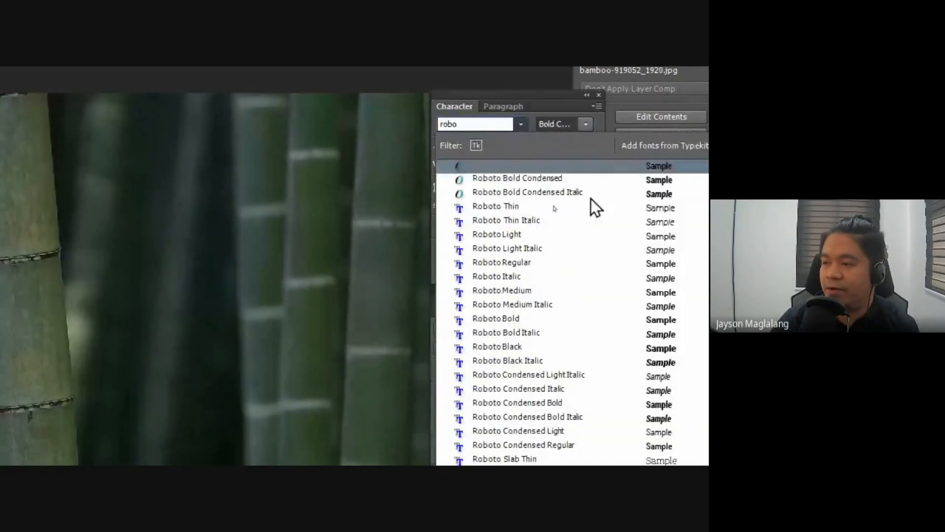
left_click(519, 320)
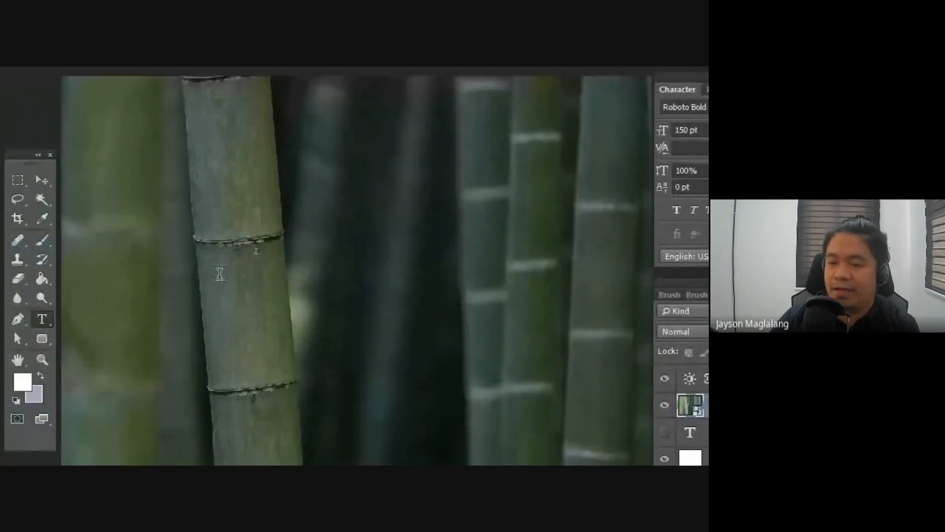
Step: Add the text BAMBOO over the bamboo photo and move it down and left to fit within the visible canvas
left_click(246, 278)
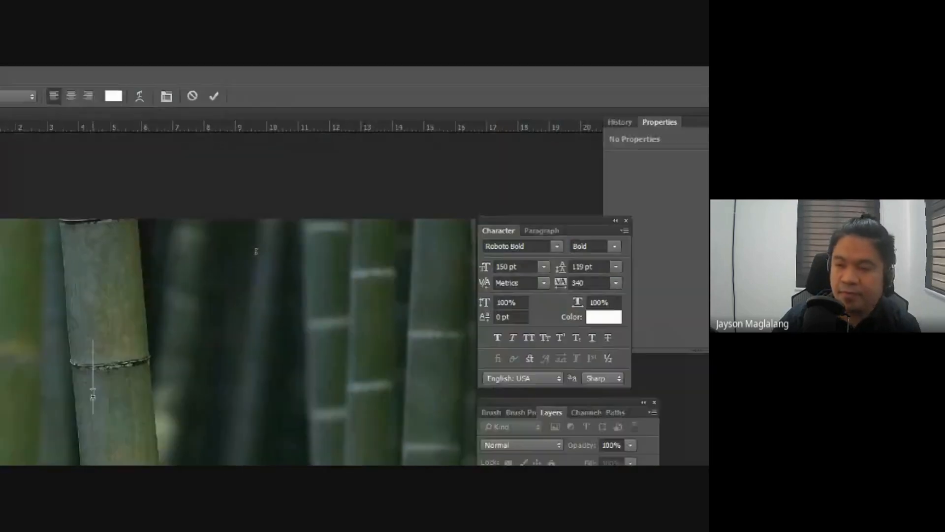
type("BAM<")
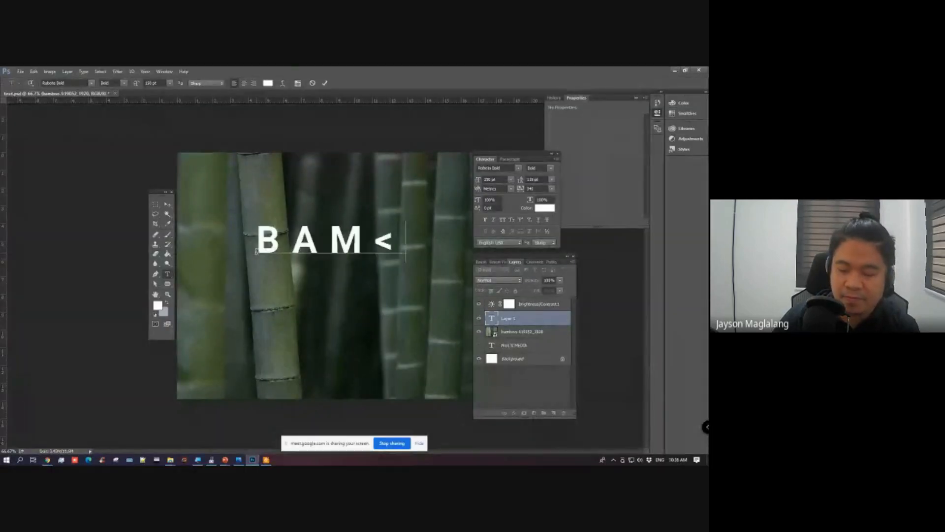
key("BackSpace")
key("BackSpace")
type("MBOO")
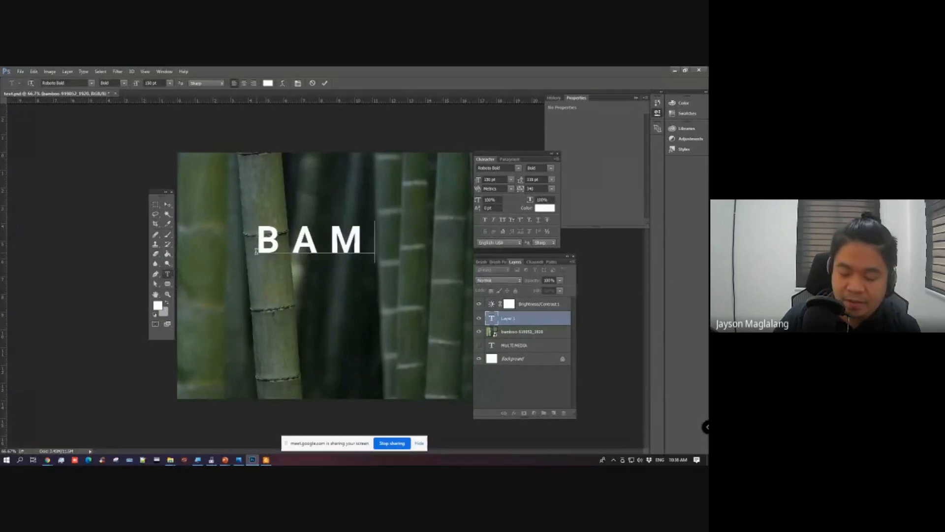
left_click(167, 204)
left_click_drag(261, 251, 221, 278)
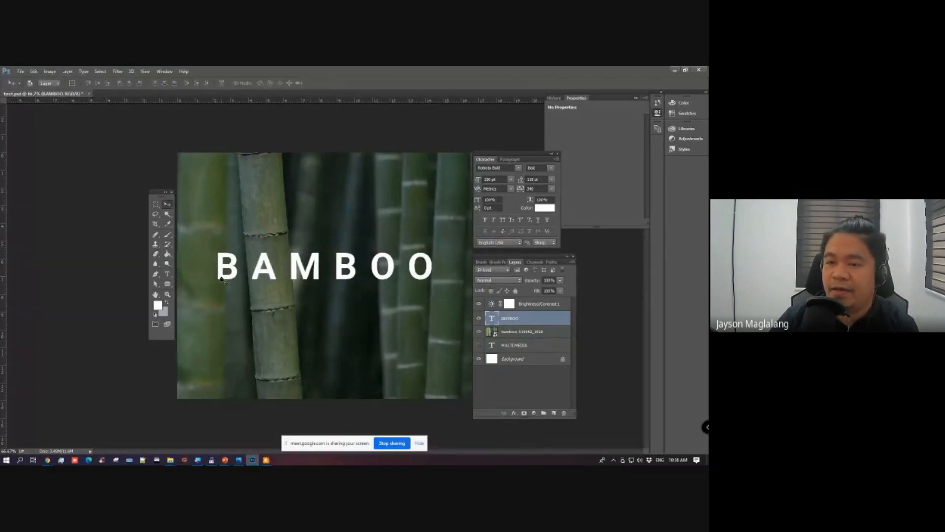
Step: Set the whole BAMBOO text to Auto leading and 0 tracking
left_click(167, 275)
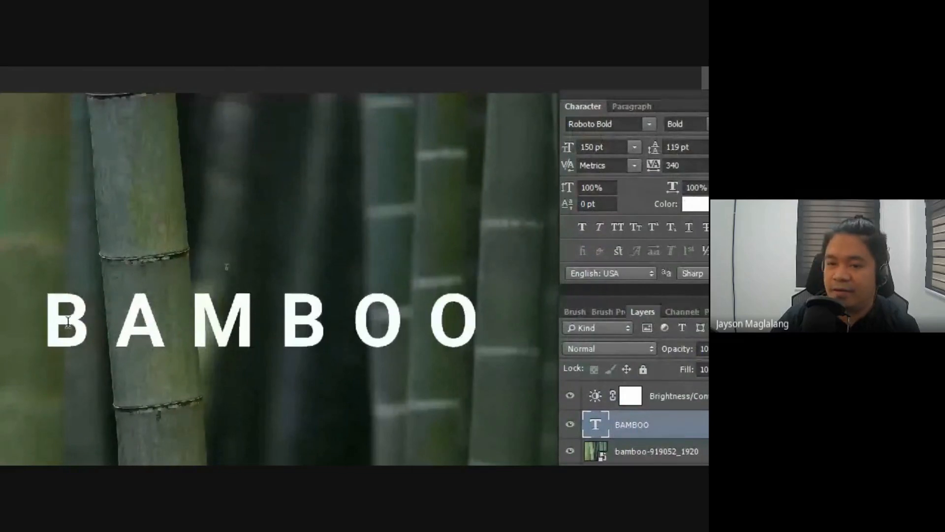
left_click_drag(49, 313, 488, 308)
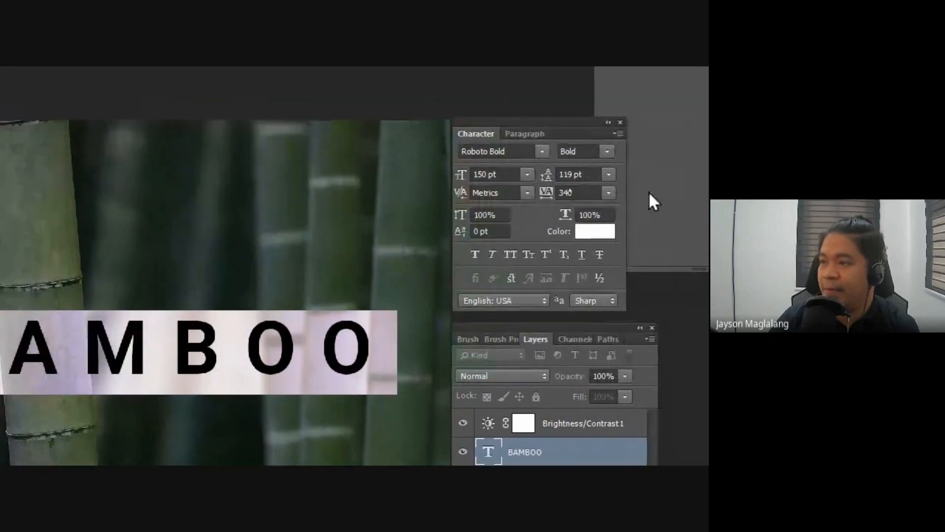
left_click(608, 174)
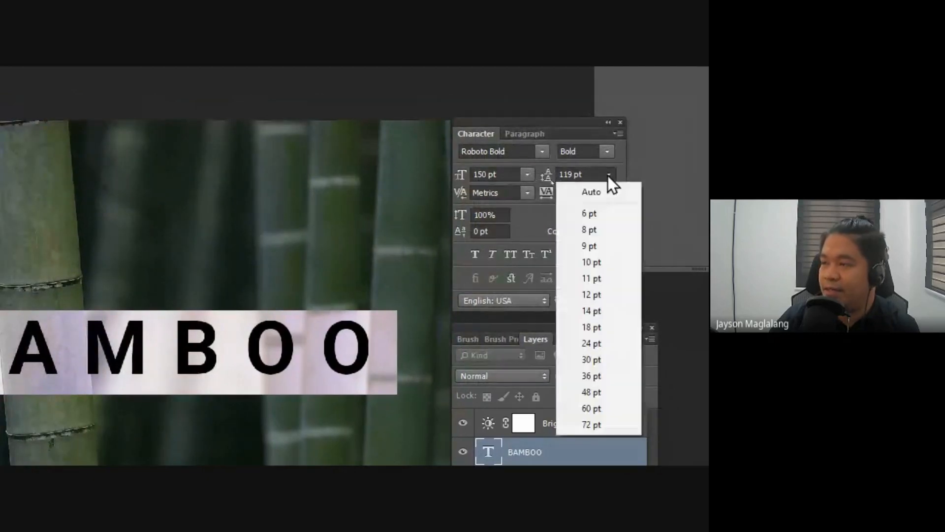
left_click(603, 192)
left_click(604, 192)
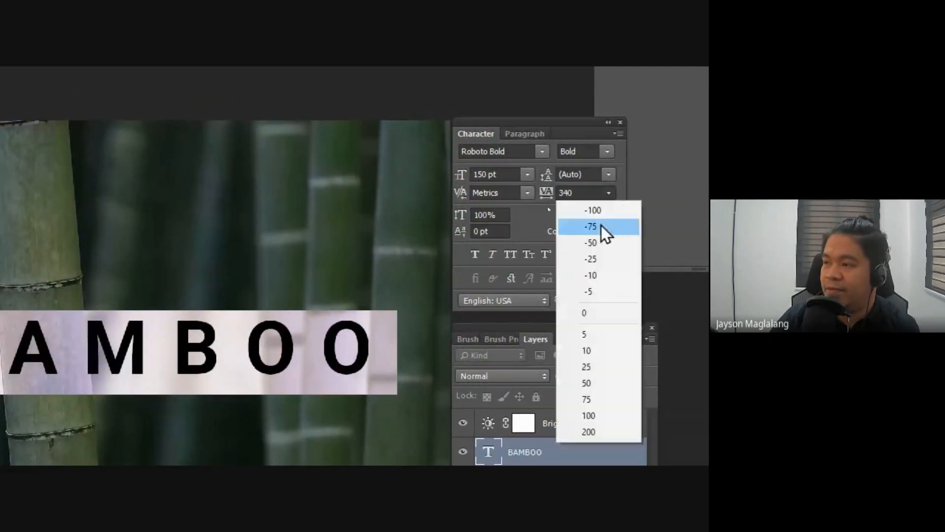
left_click(595, 316)
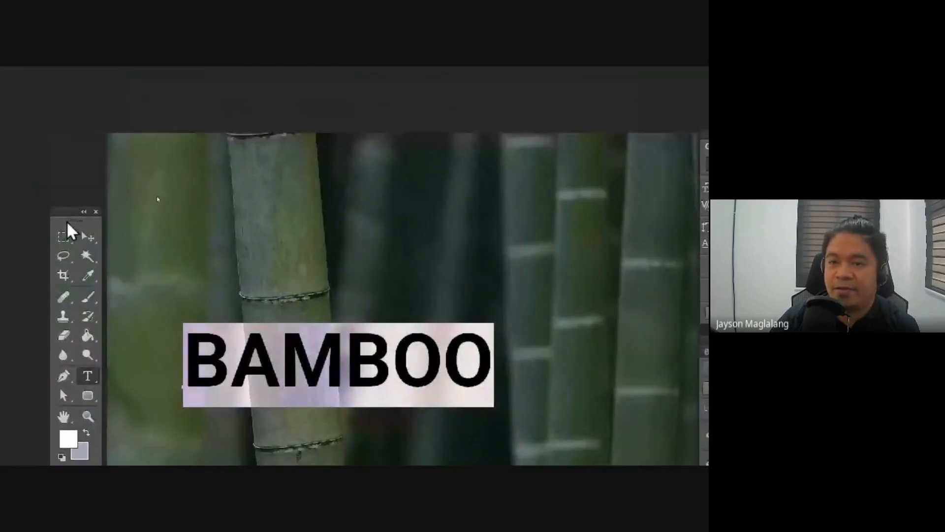
Step: Move the BAMBOO text up and right towards the middle of the photo
left_click(88, 237)
left_click_drag(304, 363, 385, 347)
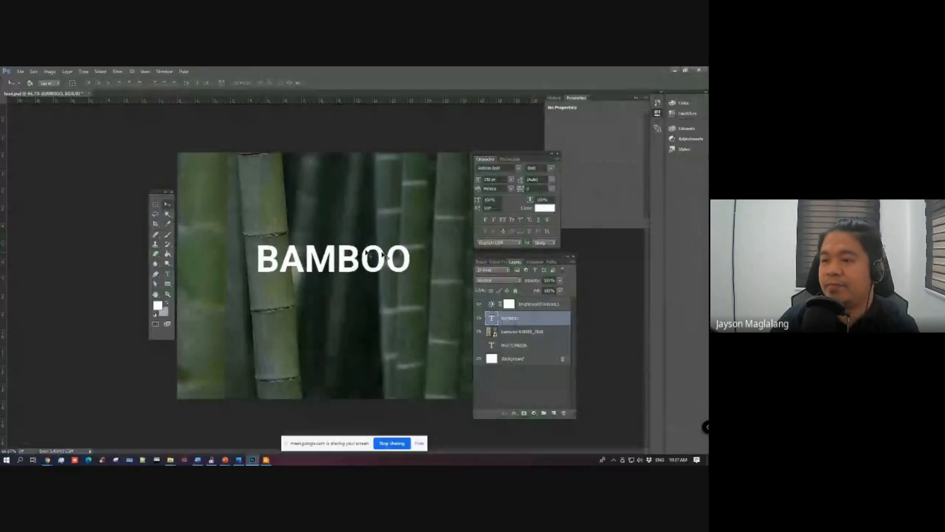
mouse_move(327, 256)
left_mouse_down()
mouse_move(344, 254)
mouse_move(340, 246)
left_mouse_up()
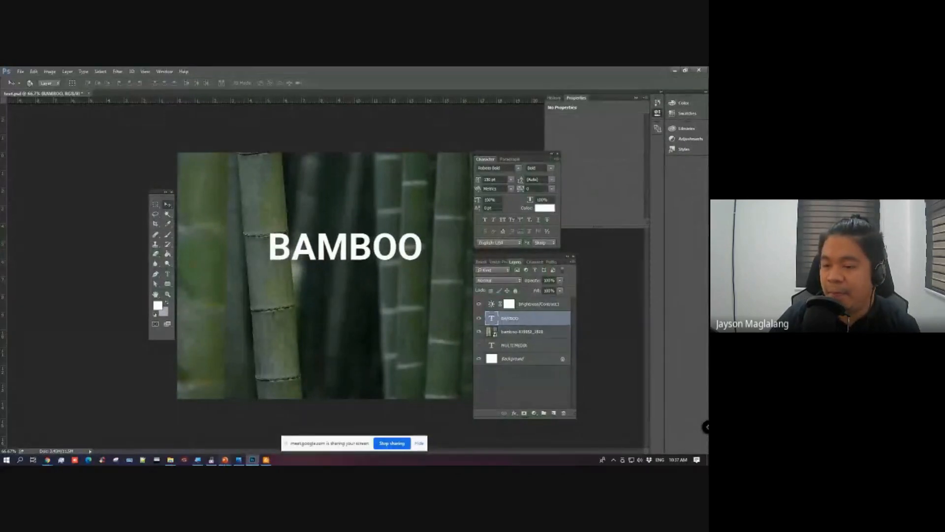
Step: Switch to the PowerPoint lesson slides and review the Text tool topics, from the Options bar to Warp Text
mouse_move(225, 460)
left_click(236, 439)
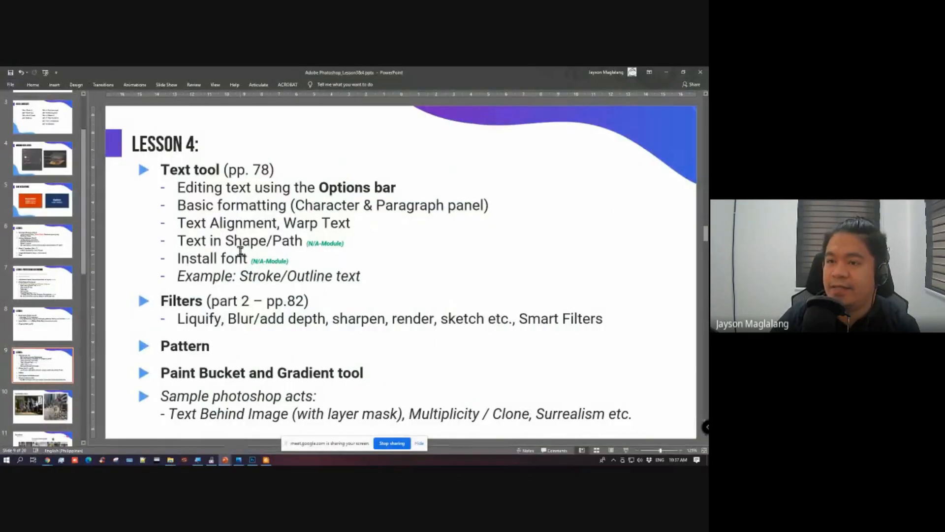
left_click_drag(177, 188, 490, 206)
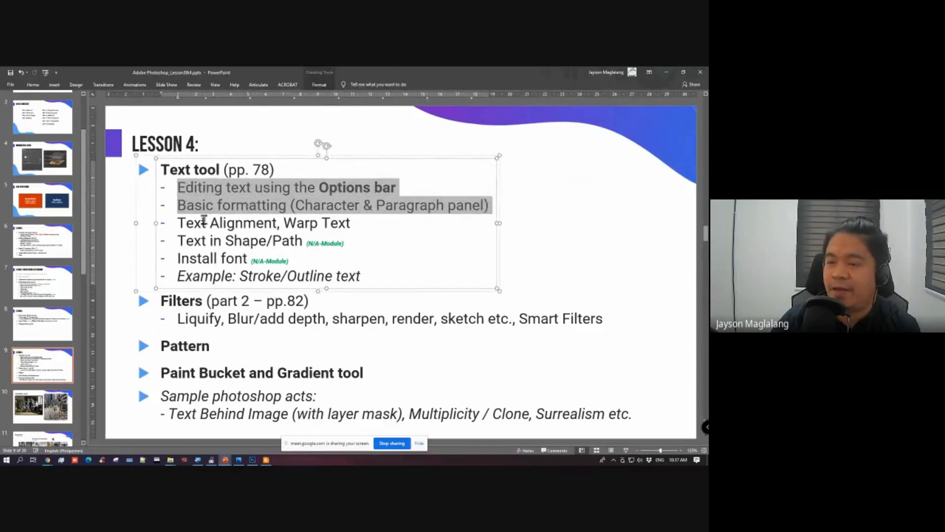
left_click_drag(178, 223, 328, 223)
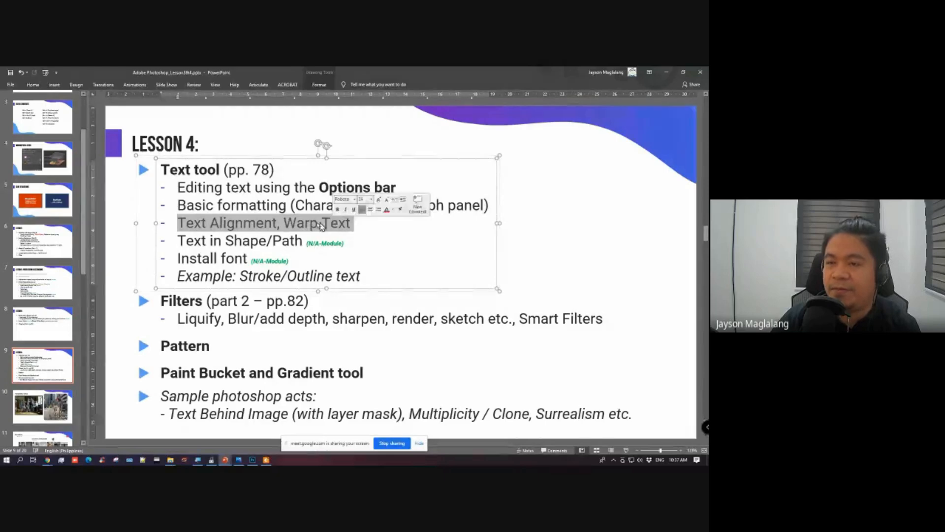
left_click_drag(178, 188, 489, 198)
Step: Return to Photoshop and move the BAMBOO text slightly higher to leave room beneath it
key("alt+Tab")
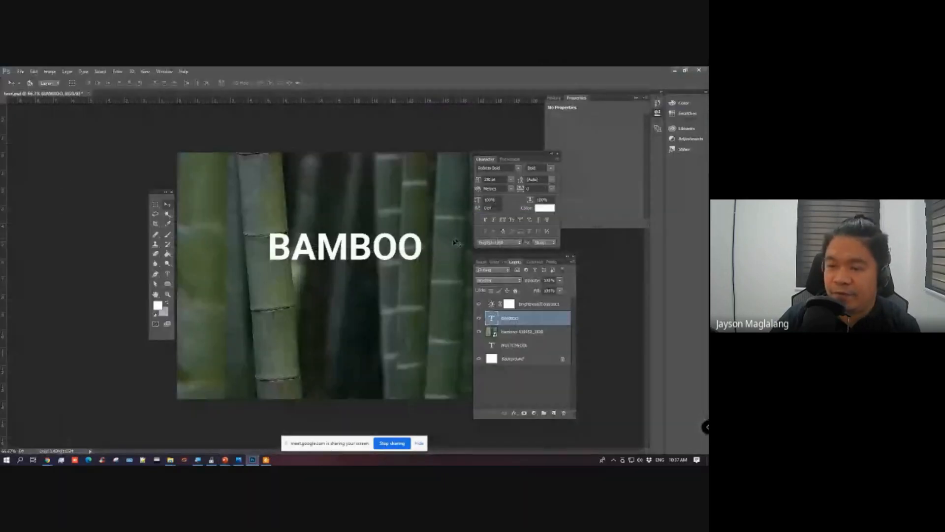
left_click_drag(322, 252, 317, 227)
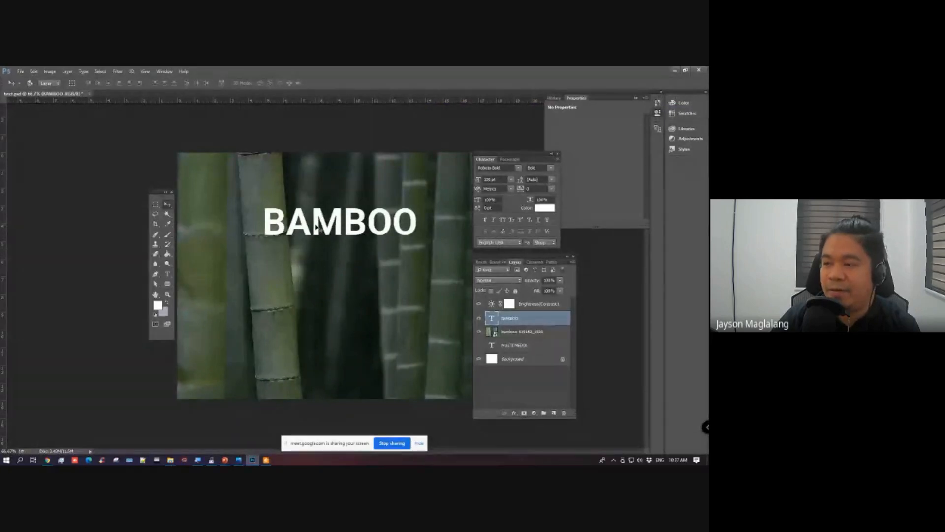
Step: Open lipsum.txt from the assets folder in Notepad, minimize the folder window and place Notepad over the Photoshop canvas
mouse_move(171, 460)
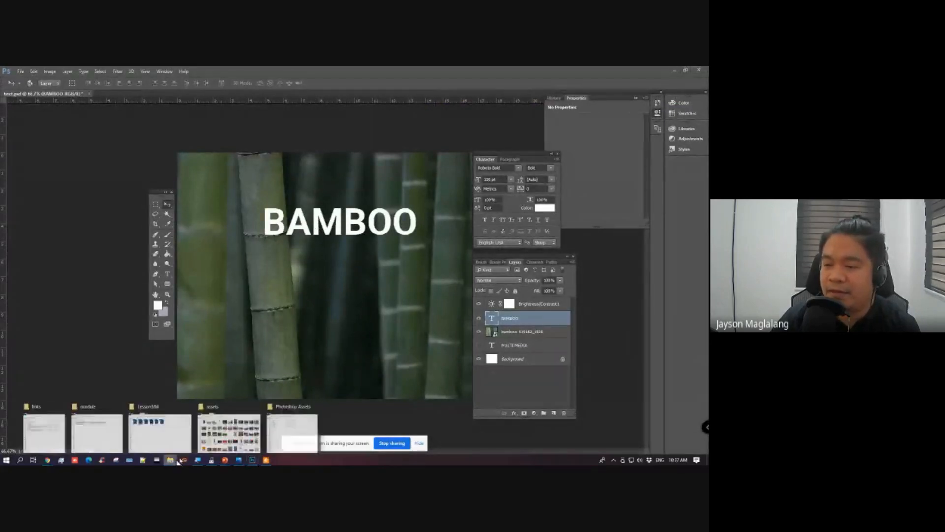
mouse_move(171, 425)
left_click(229, 431)
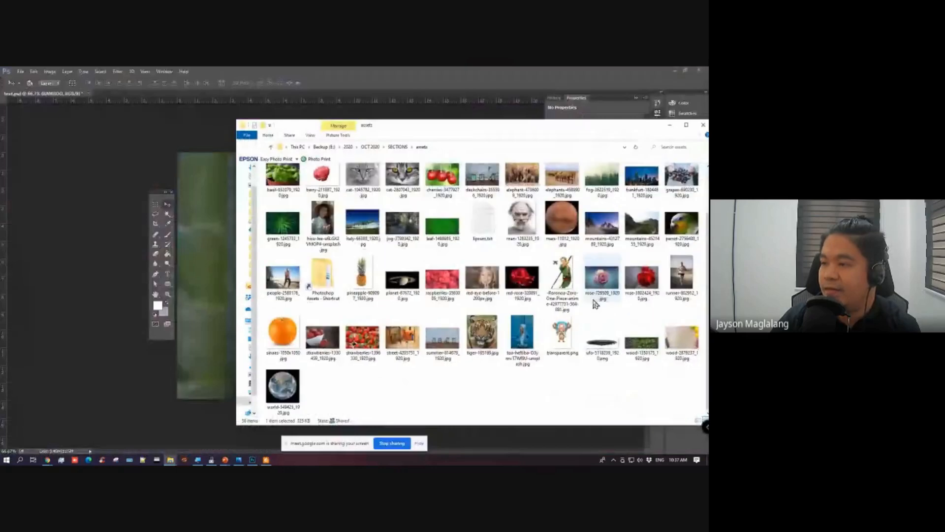
double_click(494, 229)
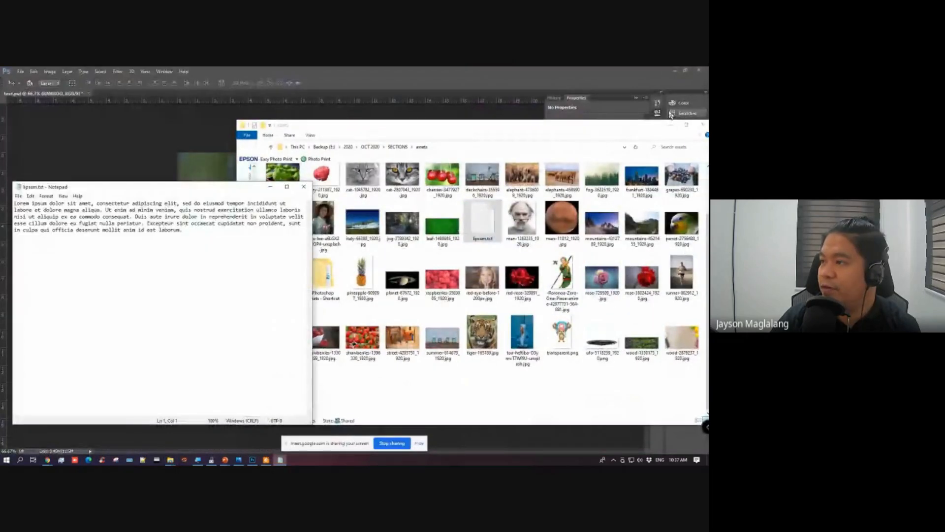
left_click(670, 125)
left_click_drag(172, 184, 222, 212)
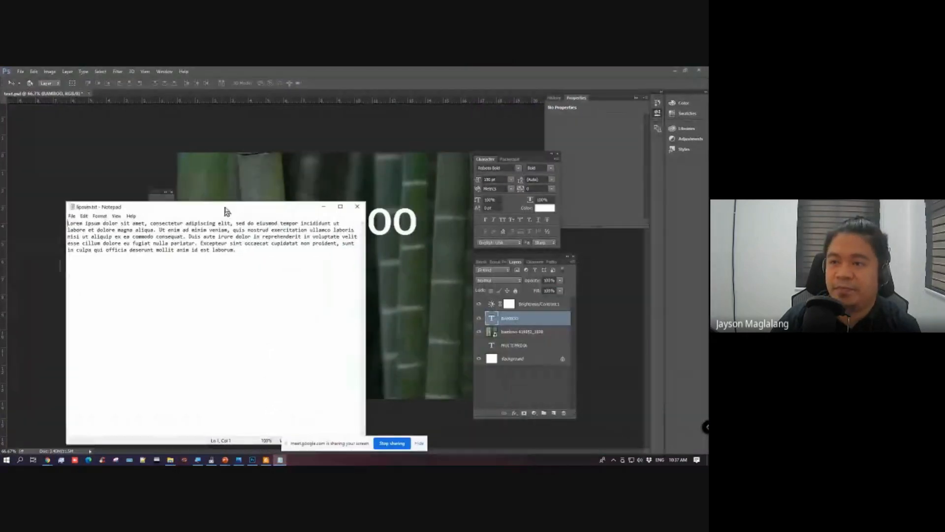
Step: Select the entire Lorem ipsum paragraph in lipsum.txt and copy it
left_click(254, 263)
left_click_drag(253, 264, 45, 223)
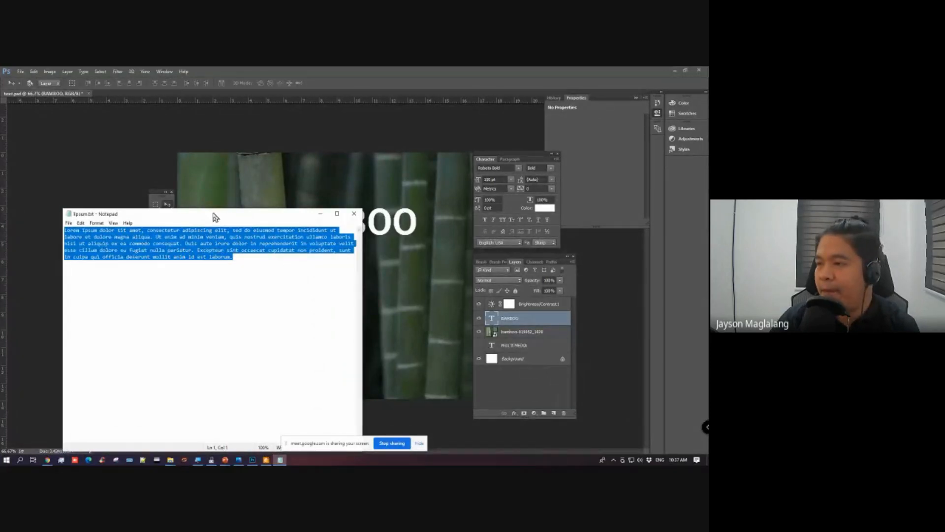
mouse_move(213, 218)
left_mouse_down()
mouse_move(273, 215)
mouse_move(227, 211)
left_mouse_up()
right_click(193, 243)
left_click(118, 266)
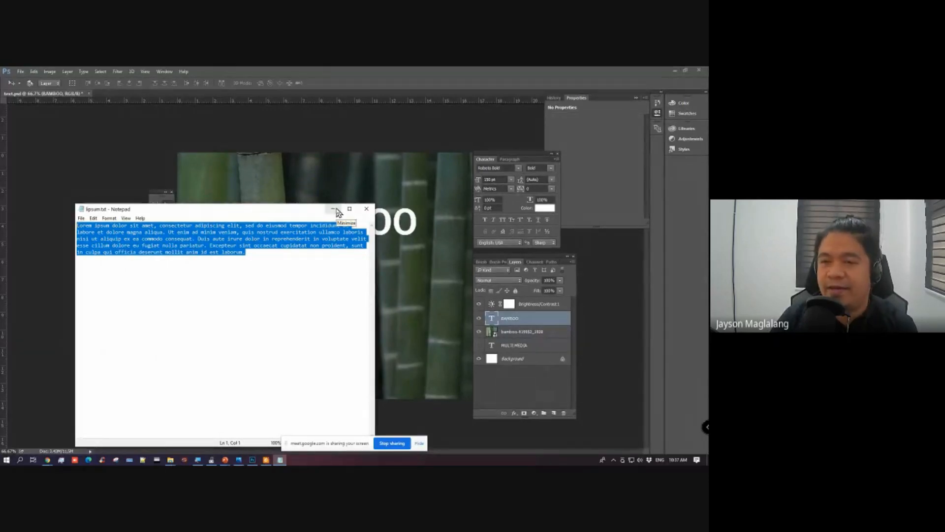
right_click(241, 238)
left_click(204, 261)
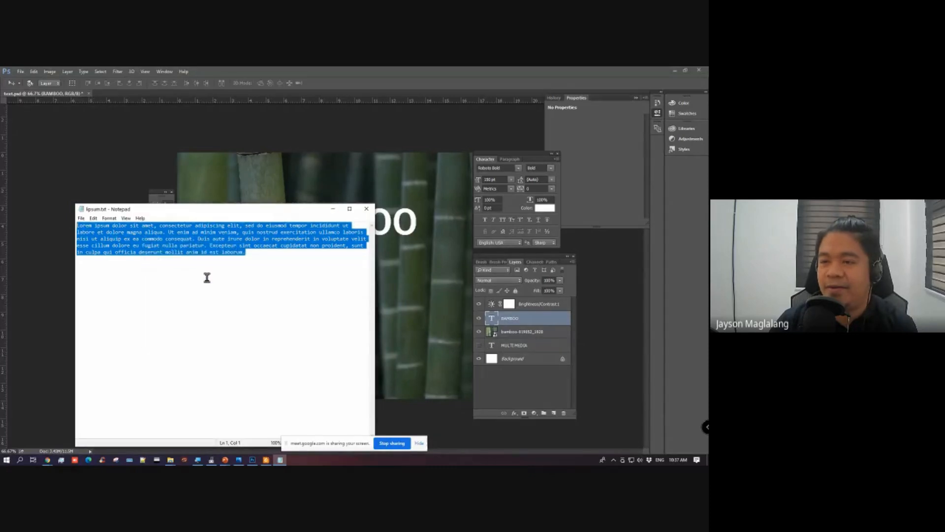
Step: Add a line of test text below the Lorem ipsum paragraph, delete it and save lipsum.txt
left_click(207, 277)
left_click(265, 255)
key("Return")
key("Return")
key("Return")
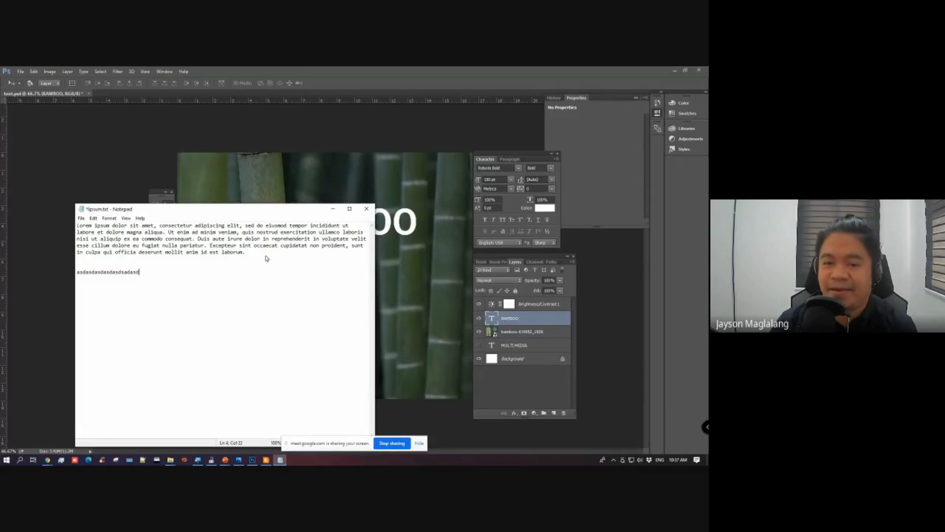
left_click_drag(158, 270, 83, 265)
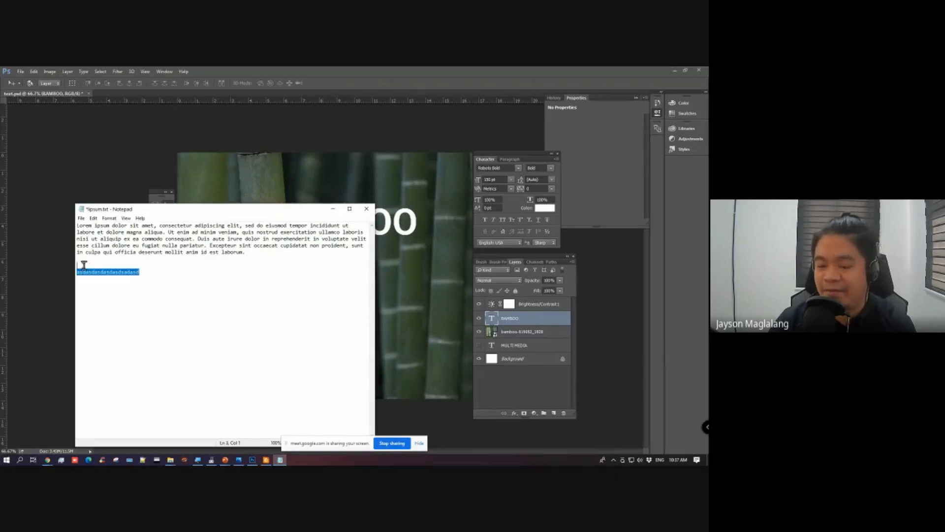
key("BackSpace")
key("ctrl+s")
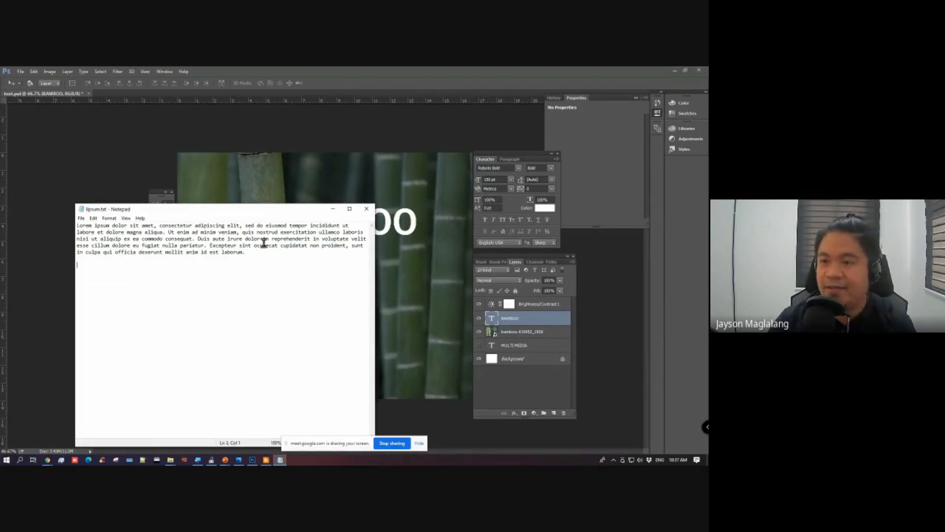
Step: Select and copy the entire Lorem ipsum paragraph, and return to Photoshop with the Horizontal Type tool active
left_click_drag(264, 245, 77, 225)
left_click(252, 249)
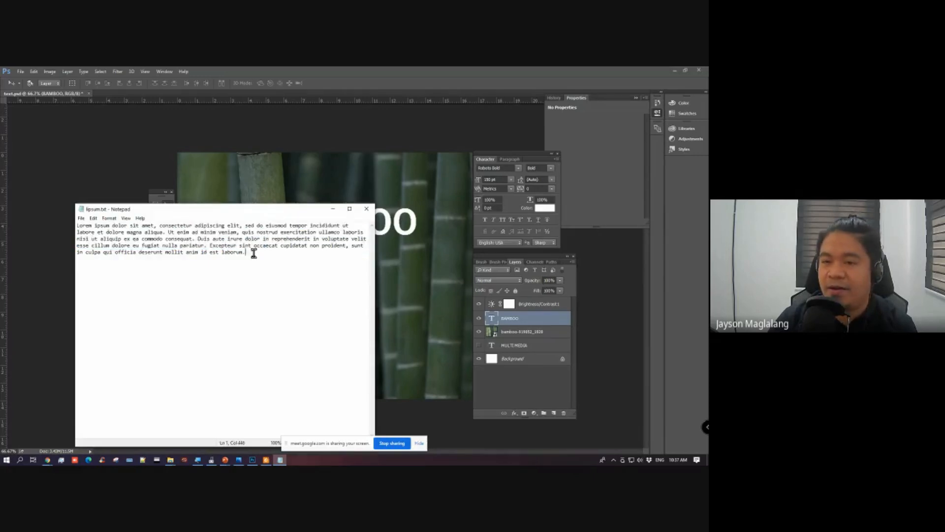
left_click_drag(255, 253, 61, 222)
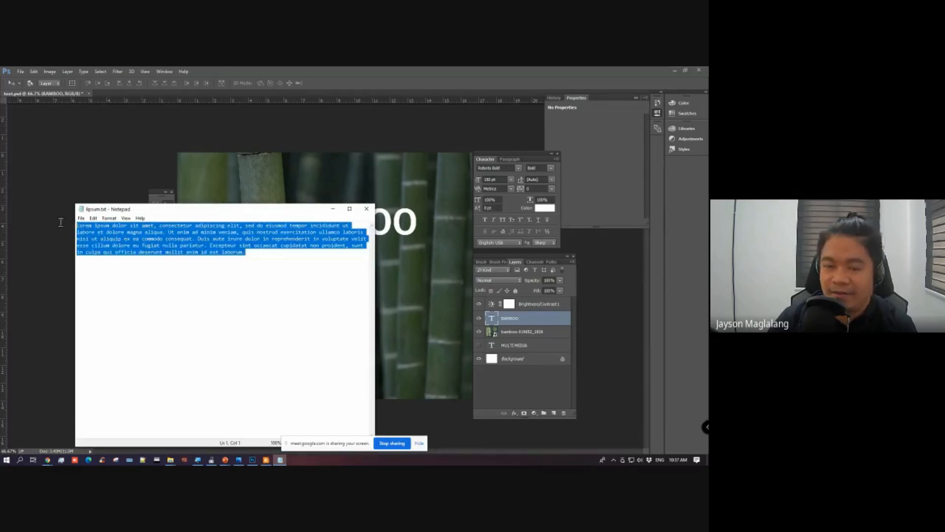
left_click(334, 210)
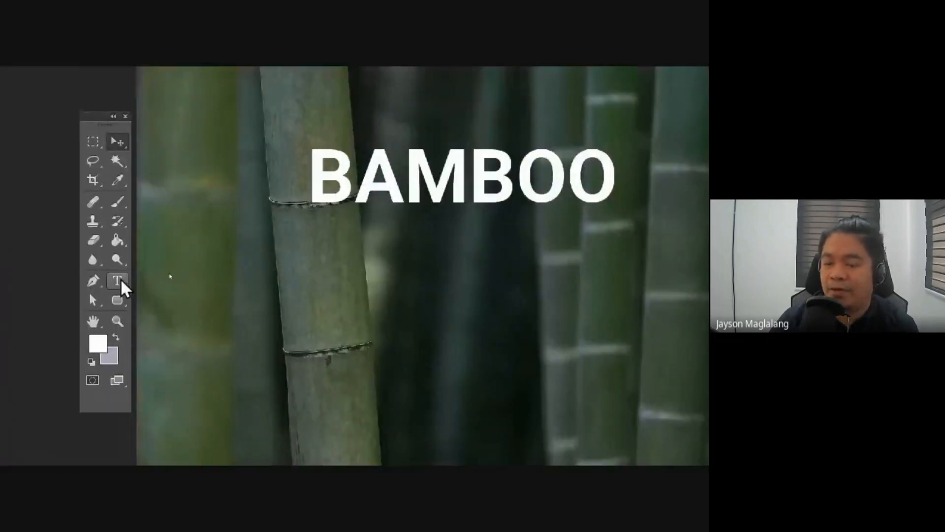
left_click(168, 274)
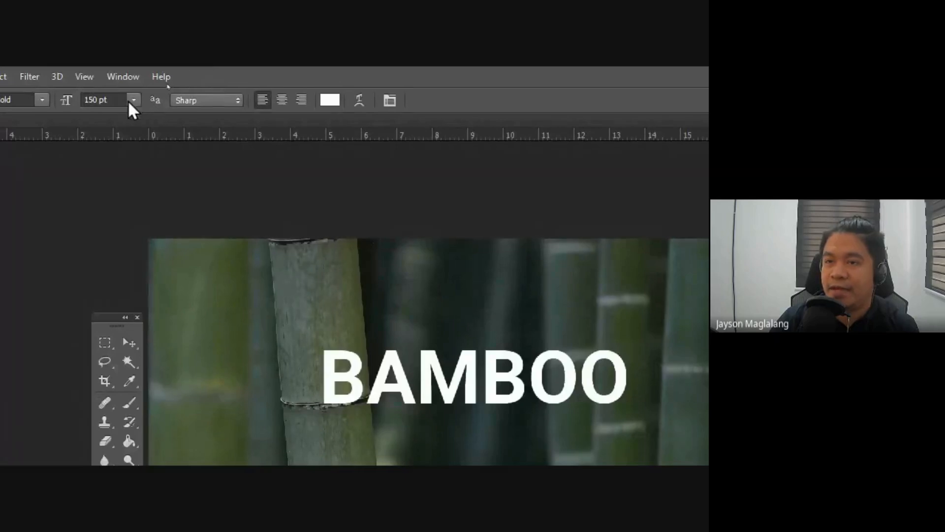
left_click(133, 100)
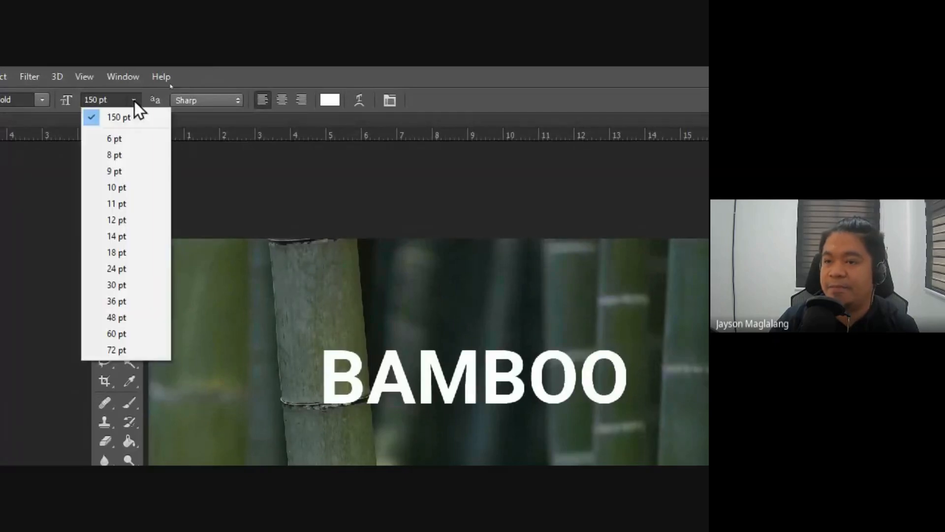
left_click(123, 281)
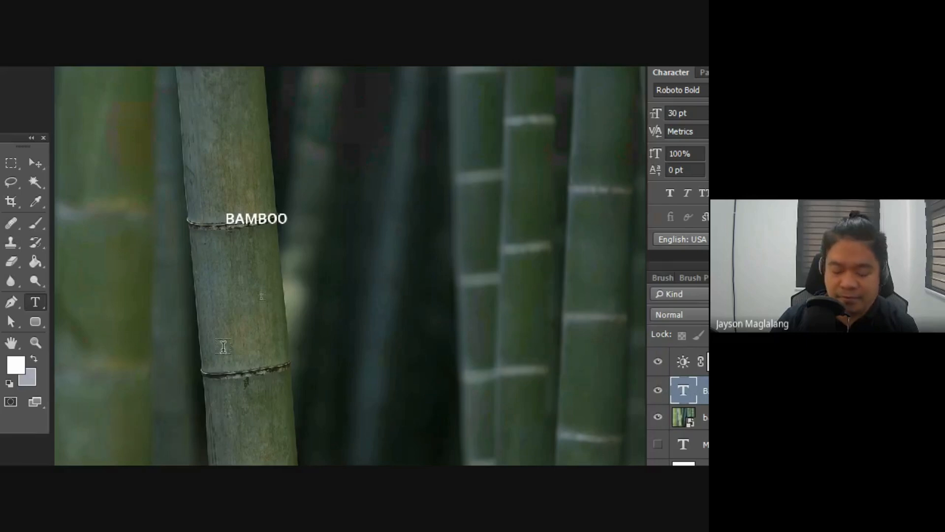
key("ctrl+z")
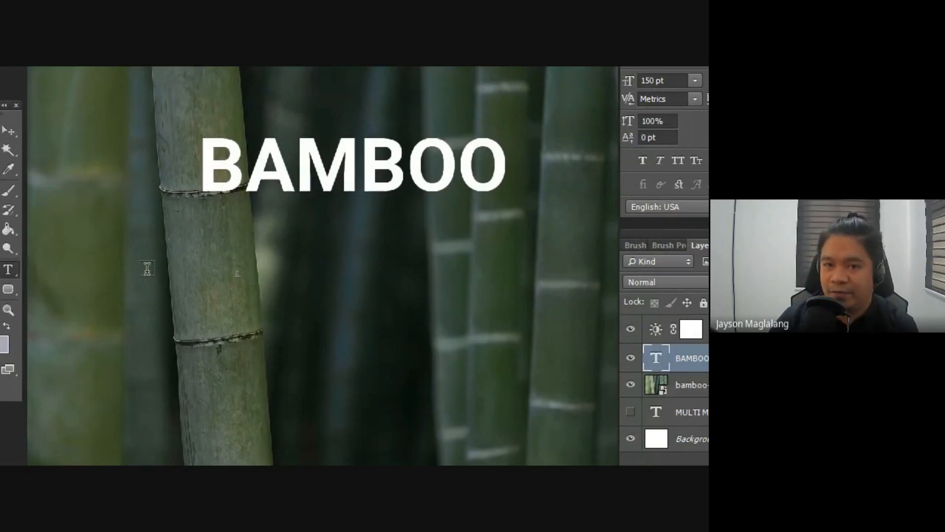
Step: Paste the Lorem ipsum paragraph as a new point text layer below BAMBOO and set its font size to 30 pt
left_click(89, 254)
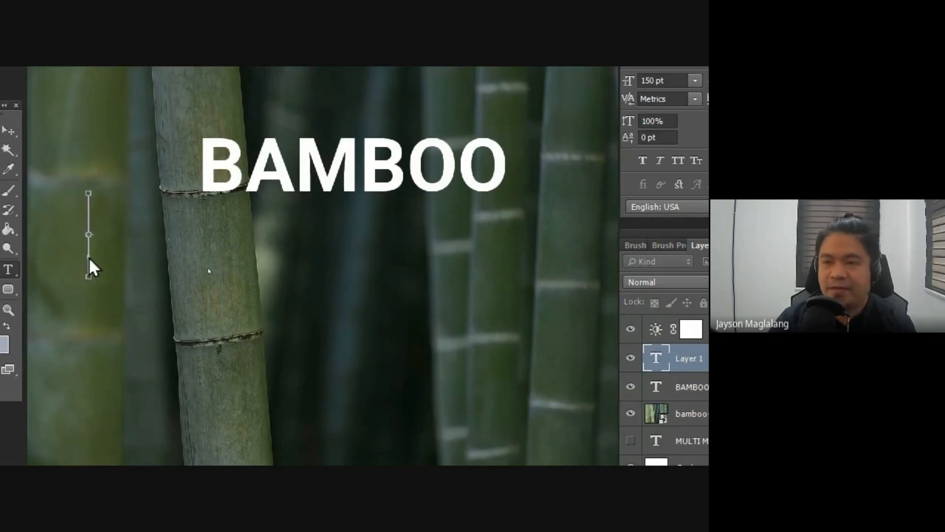
key("ctrl+v")
key("ctrl+a")
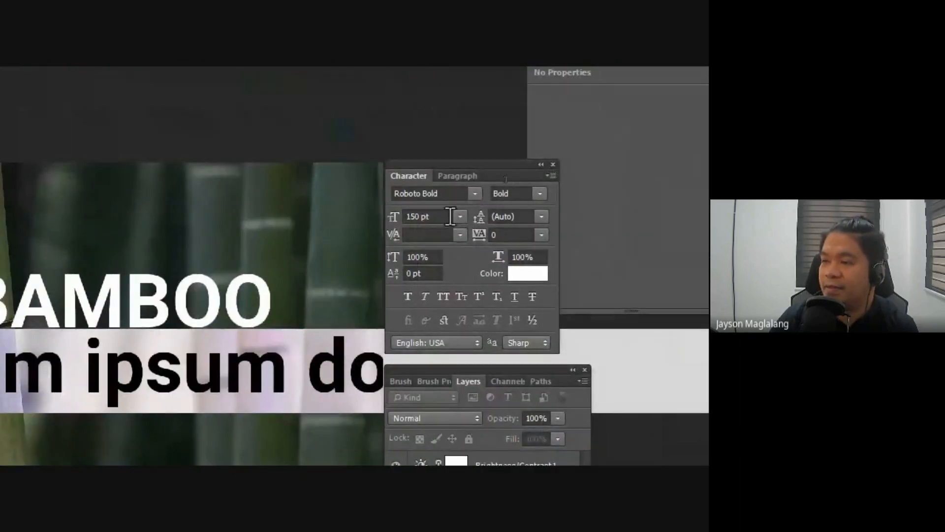
left_click(428, 216)
type("30")
key("Return")
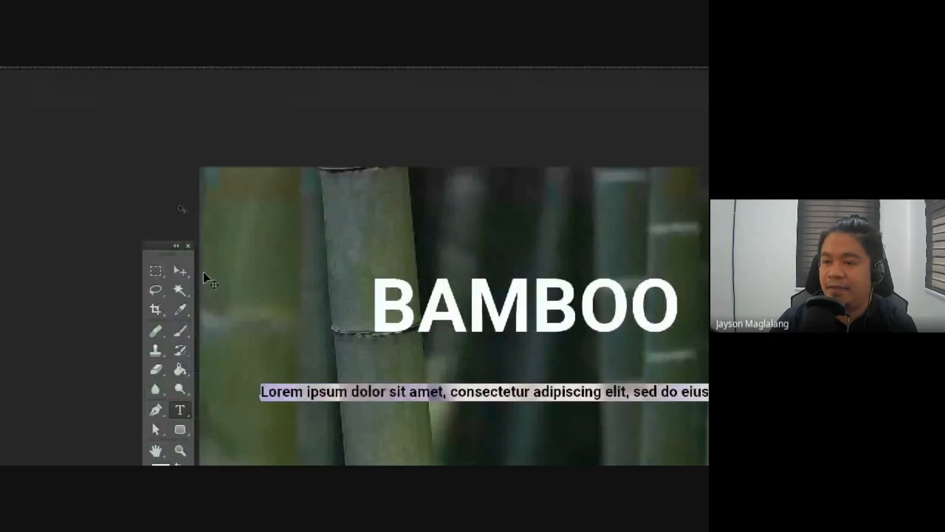
left_click(180, 271)
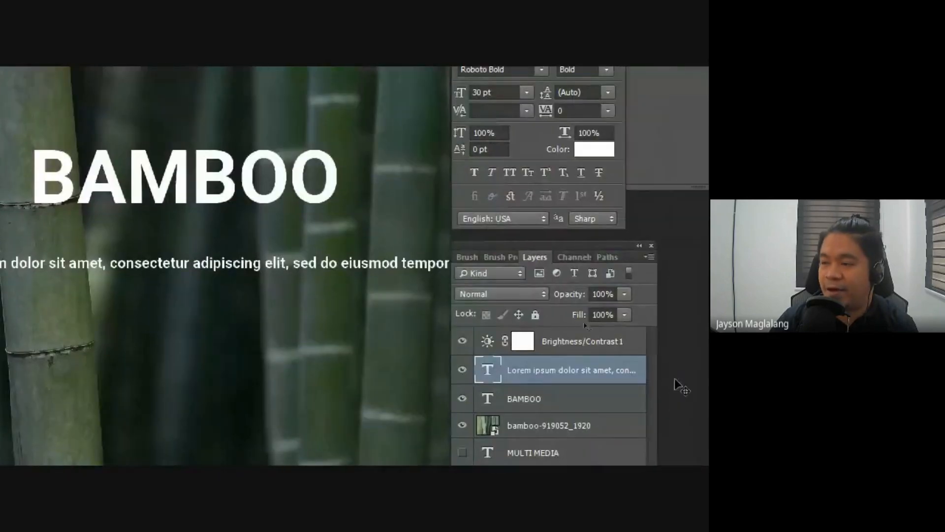
Step: Move the BAMBOO heading higher, and with the Lorem ipsum layer selected, shift the Character and Layers panels off the canvas
left_click(537, 398)
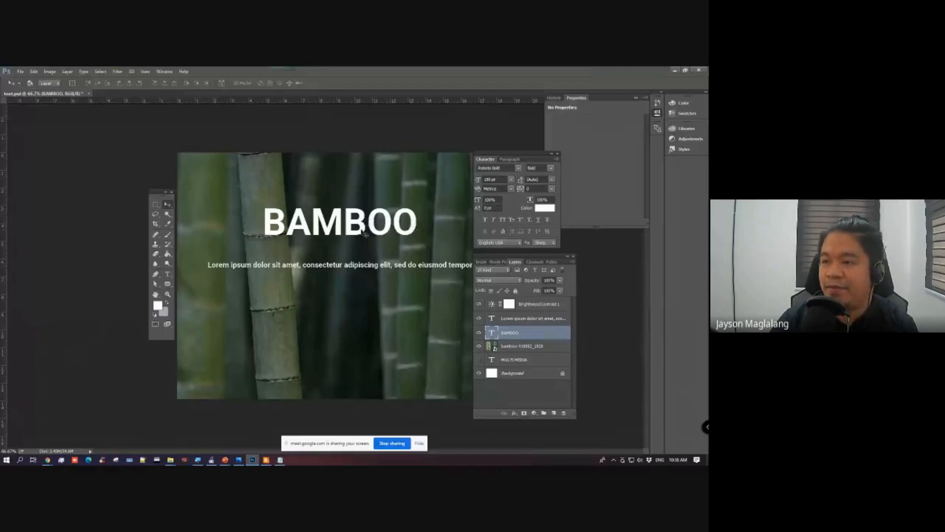
left_click_drag(365, 234, 355, 210)
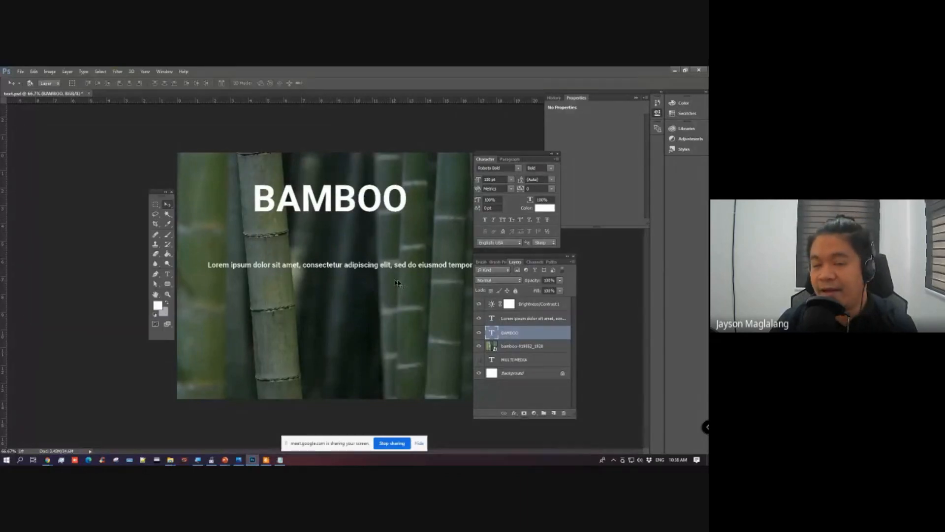
left_click(511, 320)
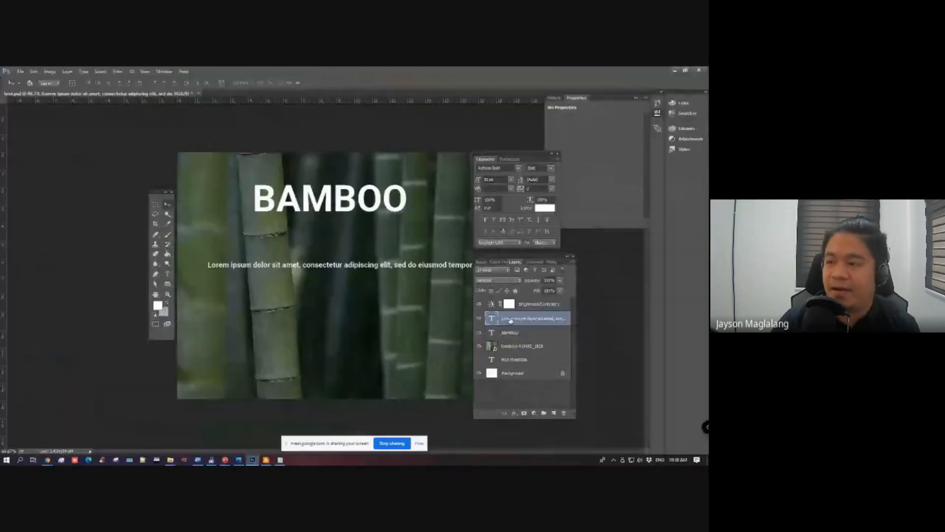
mouse_move(491, 155)
left_mouse_down()
mouse_move(520, 159)
mouse_move(495, 155)
left_mouse_up()
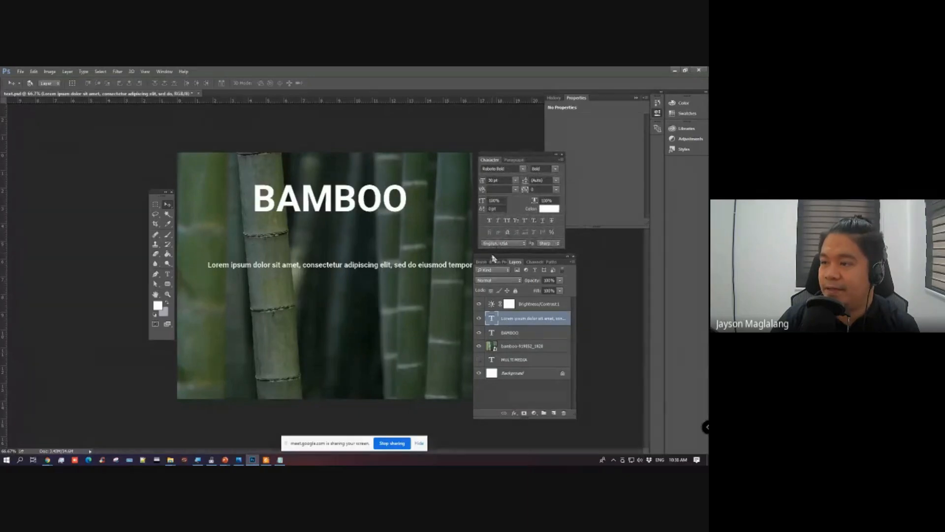
left_click_drag(494, 258, 512, 258)
Step: Slide the Lorem ipsum line sideways to inspect its length and place it closer beneath the BAMBOO heading
left_click_drag(435, 268, 197, 267)
left_click_drag(410, 268, 482, 279)
key("ctrl+z")
left_click_drag(228, 276, 314, 255)
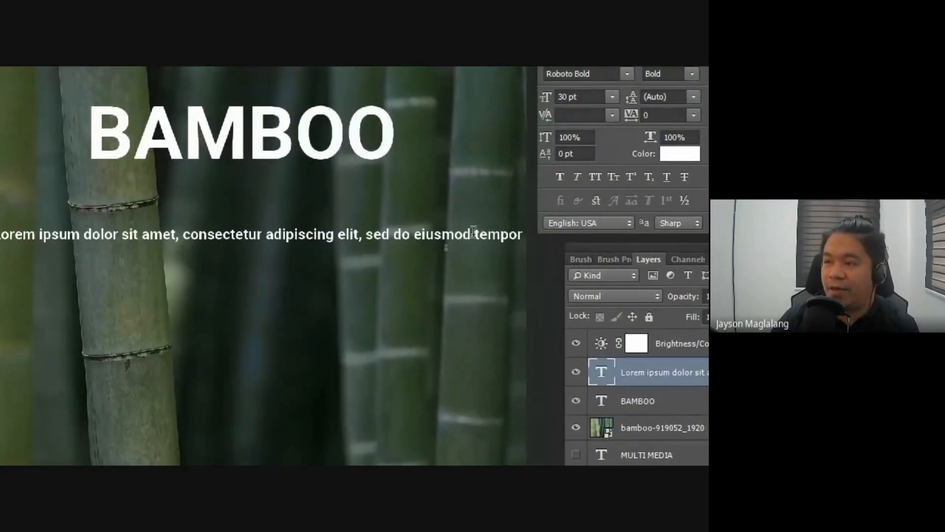
Step: Insert line breaks in the Lorem ipsum text after "eiusmod", "aliqua.", "ullamco", "consequat.", "voluptate", "pariatur." and "proident,"
left_click(475, 232)
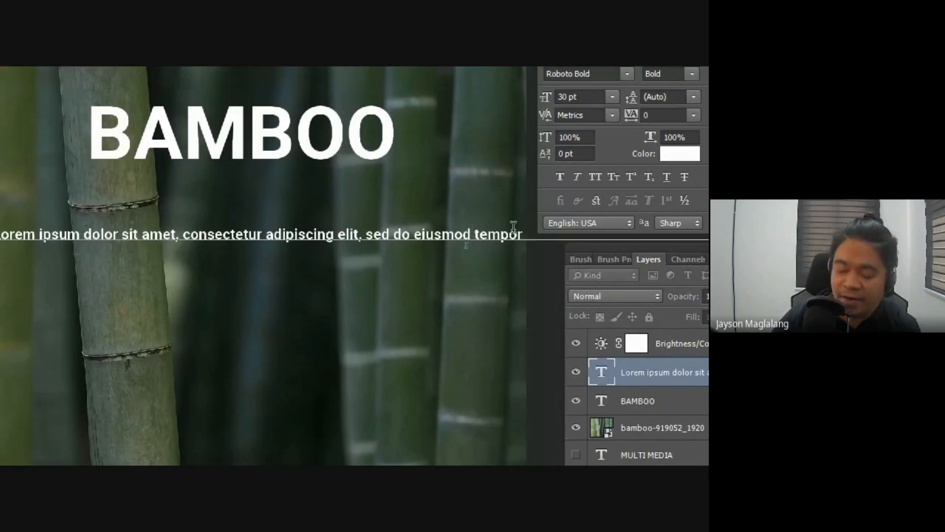
key("Return")
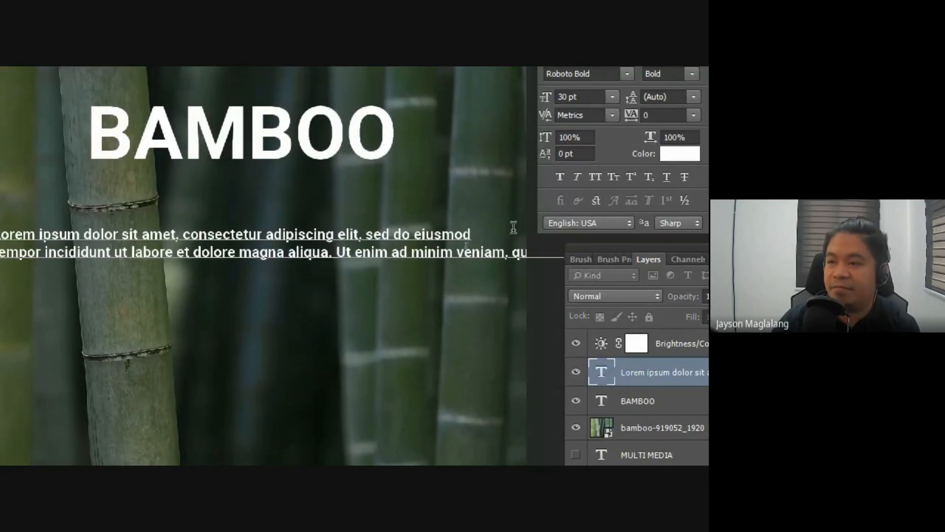
left_click(334, 252)
key("Return")
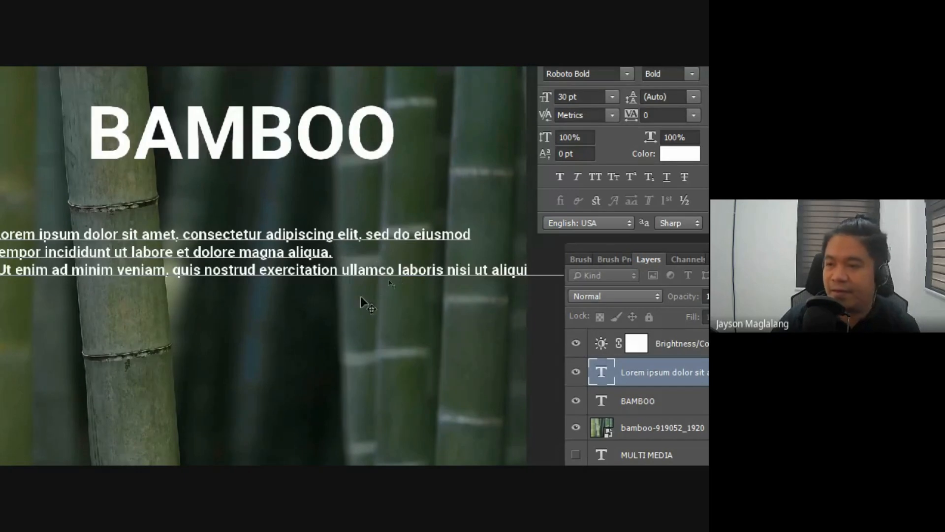
left_click(397, 270)
key("Return")
left_click(319, 288)
key("Return")
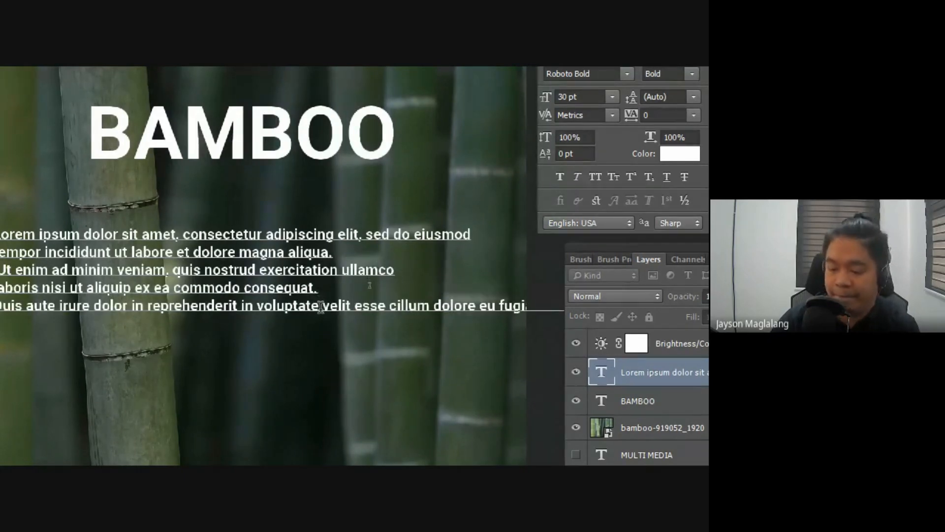
left_click(320, 306)
key("Return")
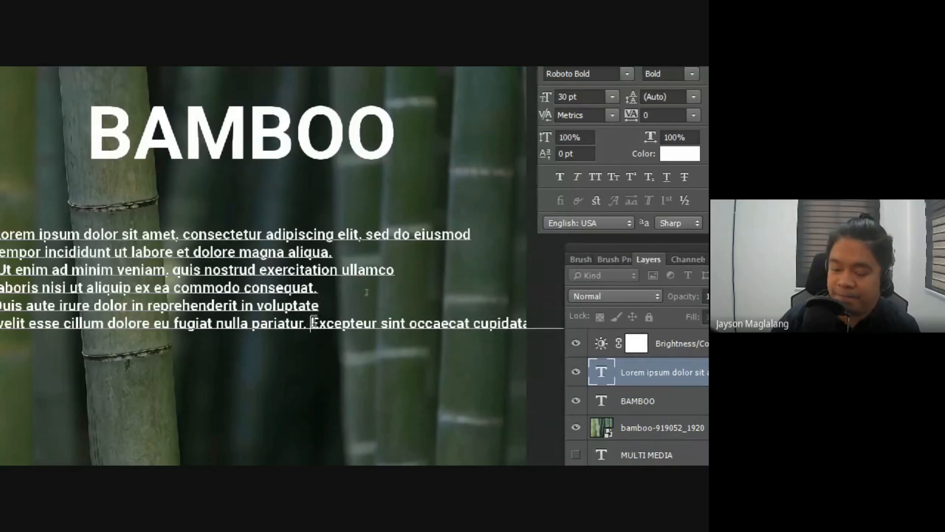
left_click(310, 323)
key("Return")
left_click(311, 341)
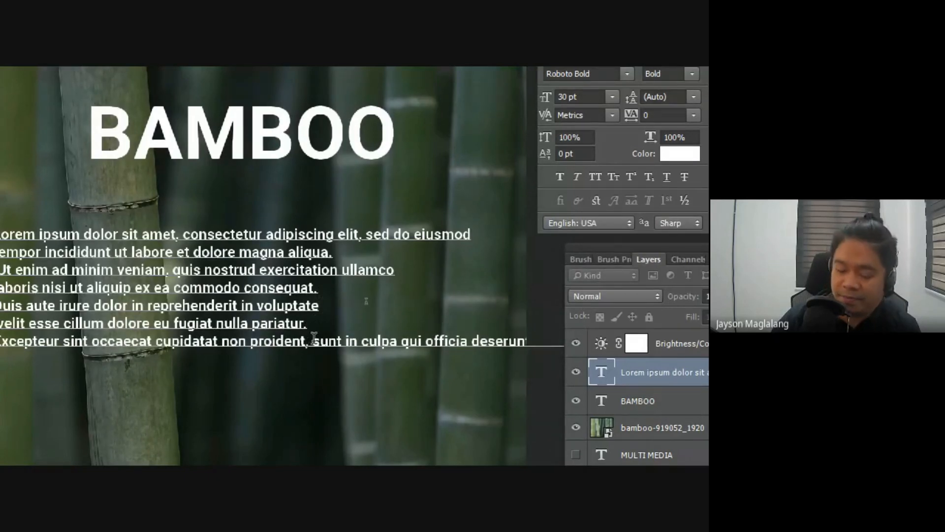
key("Return")
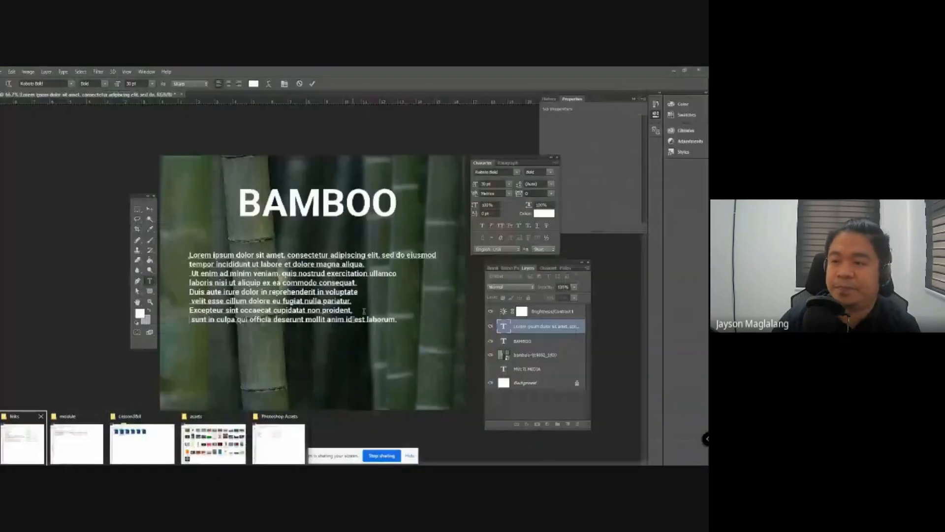
Step: Finish the text edit and move the Lorem ipsum paragraph up and to the left beneath the BAMBOO heading
left_click(168, 205)
mouse_move(256, 266)
left_mouse_down()
mouse_move(269, 255)
mouse_move(233, 255)
mouse_move(244, 255)
left_mouse_up()
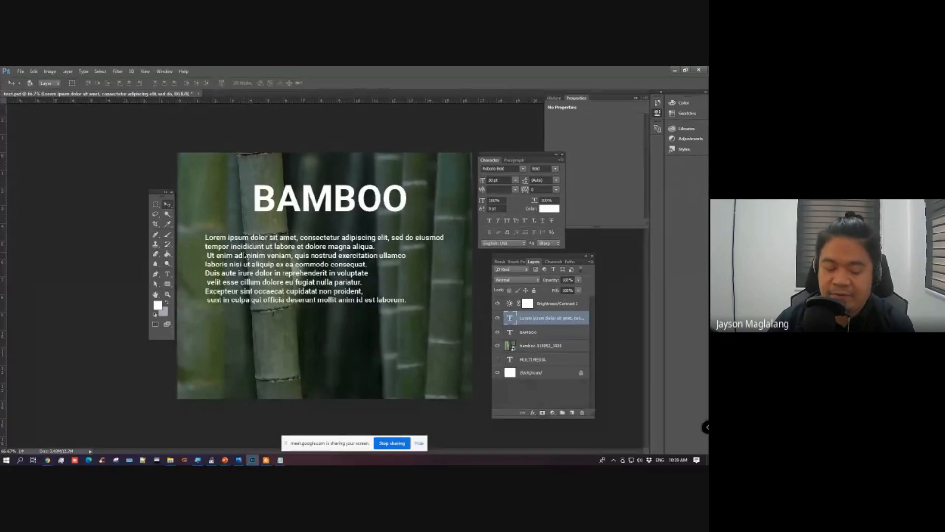
left_click_drag(330, 256, 299, 250)
Step: Rewrap the paragraph so the second line ends with "Ut enim ad minim veniam," and the third line ends with "commodo"
left_click(167, 274)
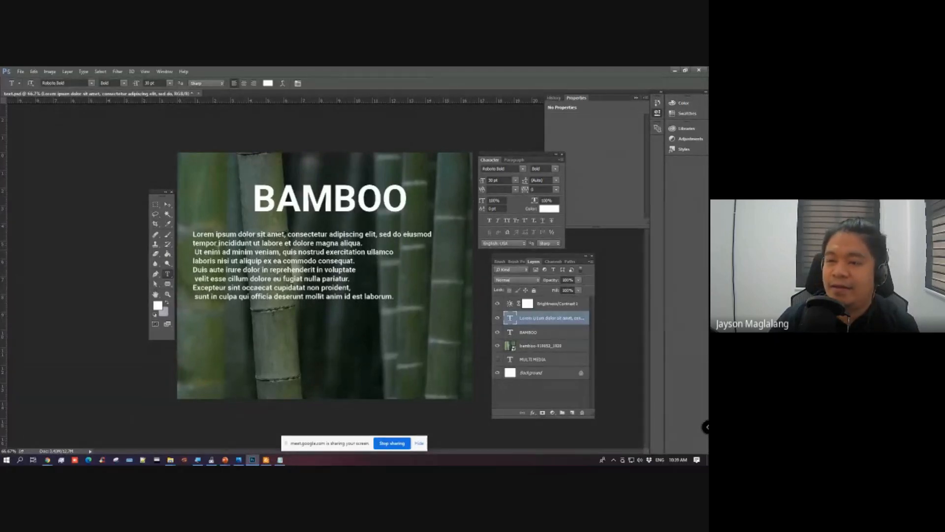
left_click(195, 251)
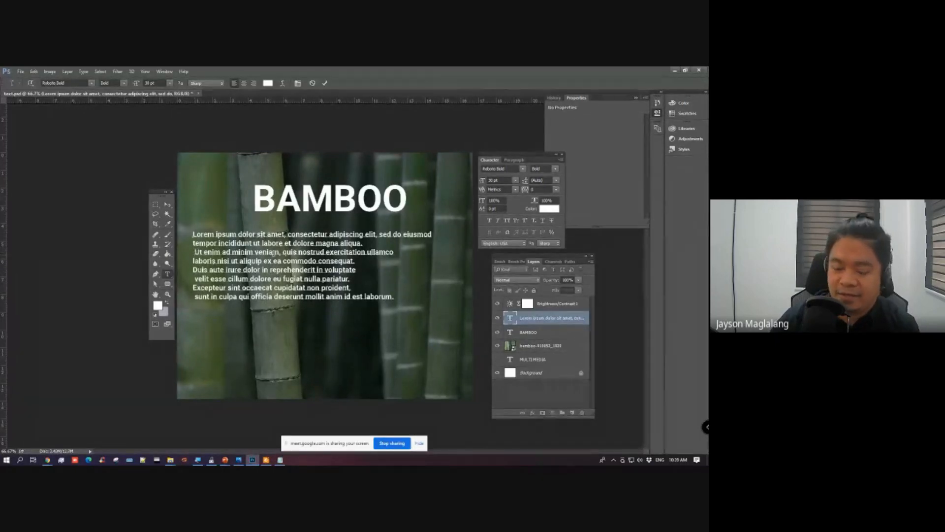
key("BackSpace")
key("BackSpace")
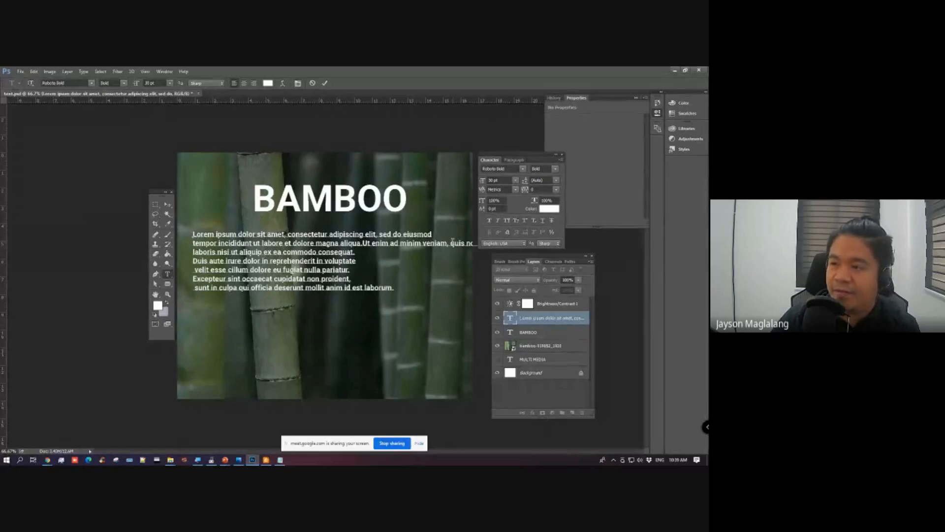
key("Return")
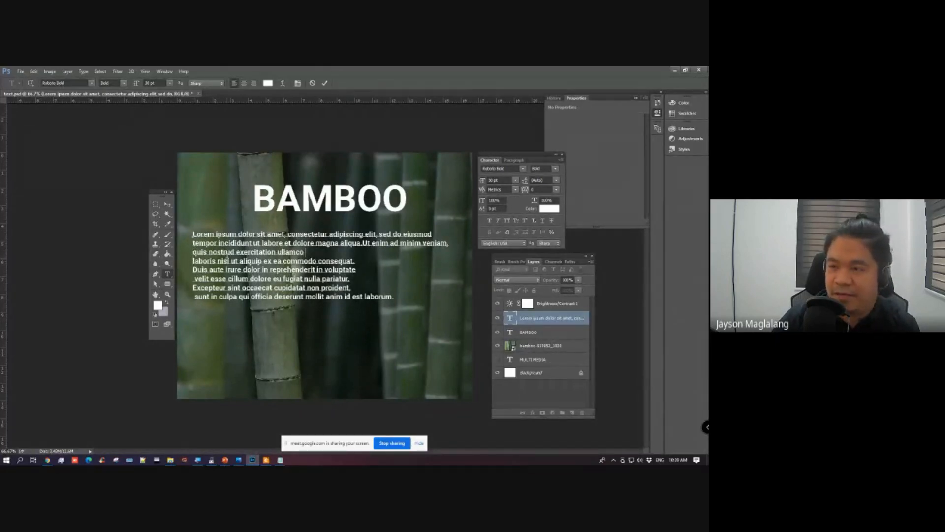
key("Delete")
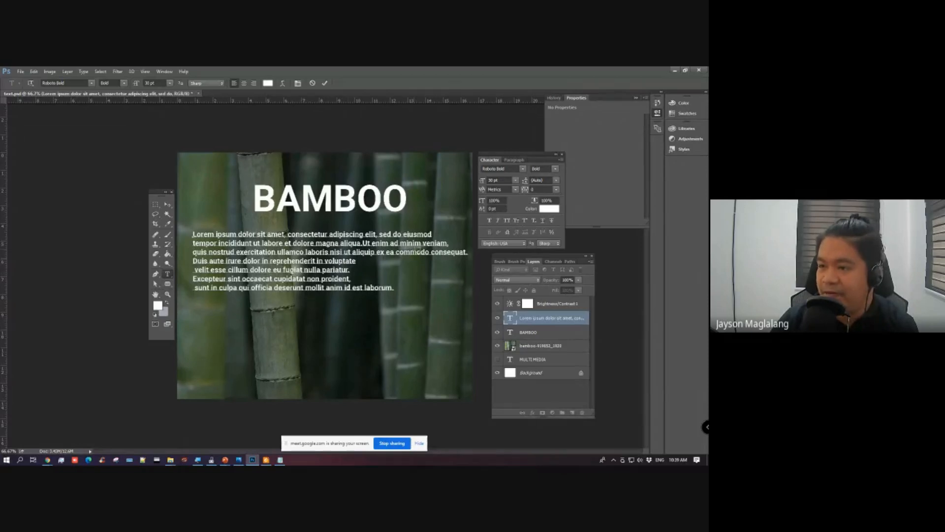
left_click(428, 252)
key("Return")
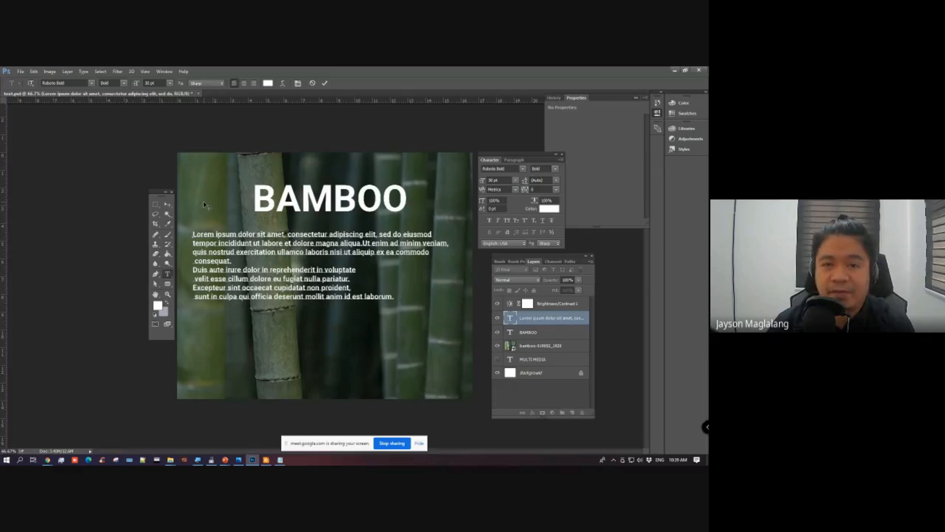
left_click(166, 205)
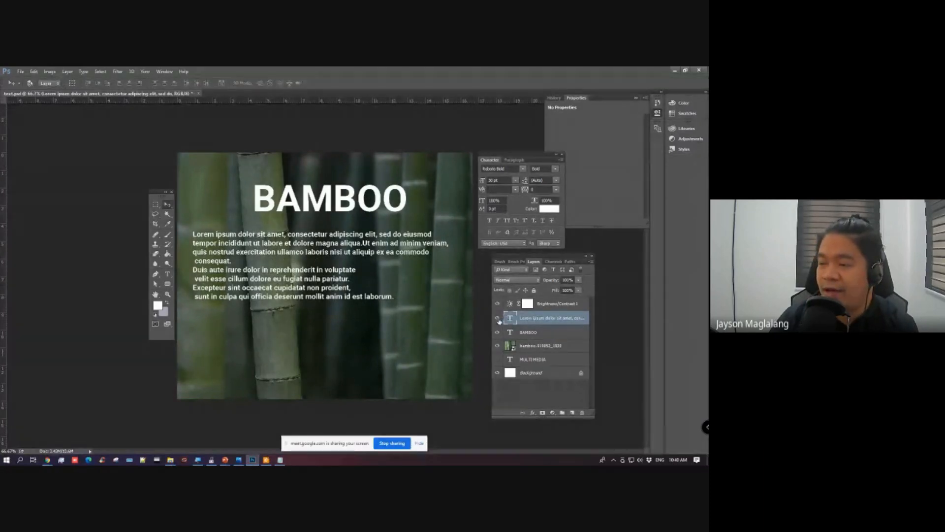
Step: Hide the existing Lorem ipsum layer and draw a horizontal text box about 13 by 6.3 in beneath the BAMBOO heading
left_click(498, 319)
left_click(168, 275)
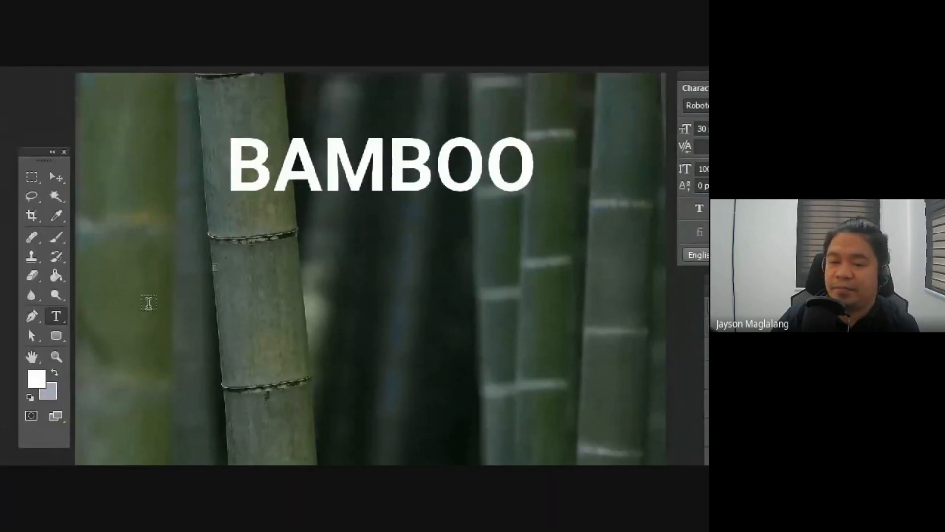
right_click(58, 317)
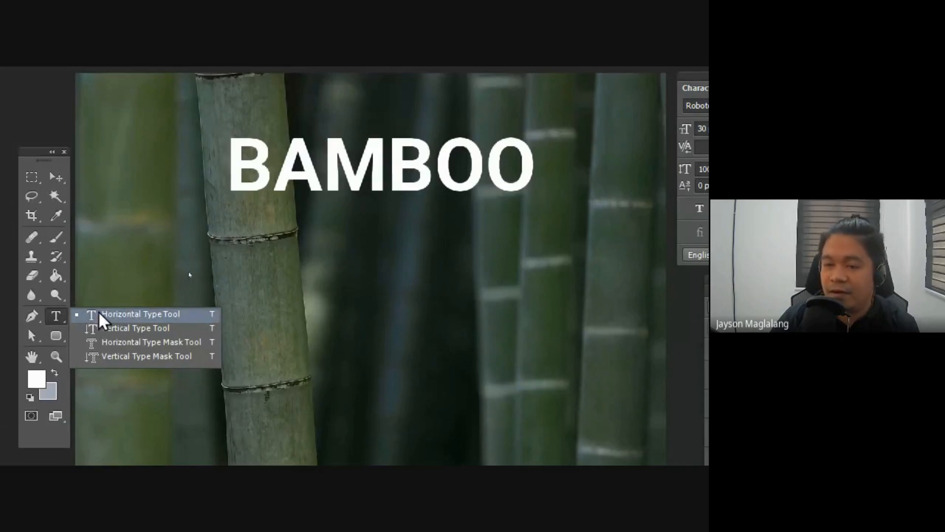
left_click(99, 316)
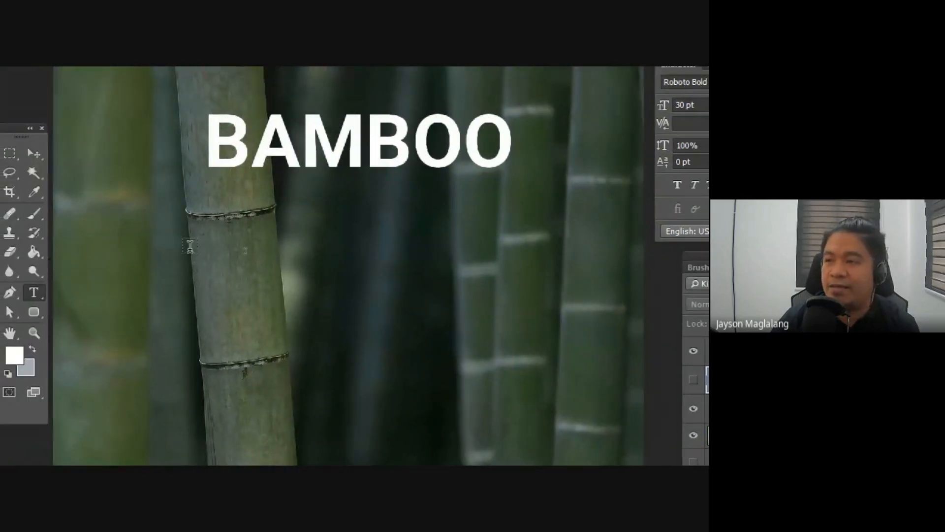
left_click_drag(118, 201, 576, 420)
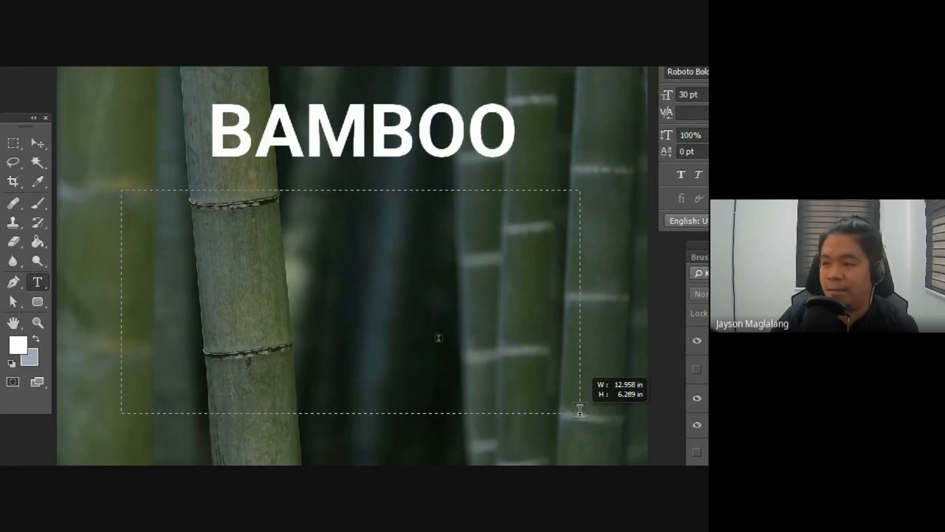
left_click_drag(580, 410, 584, 410)
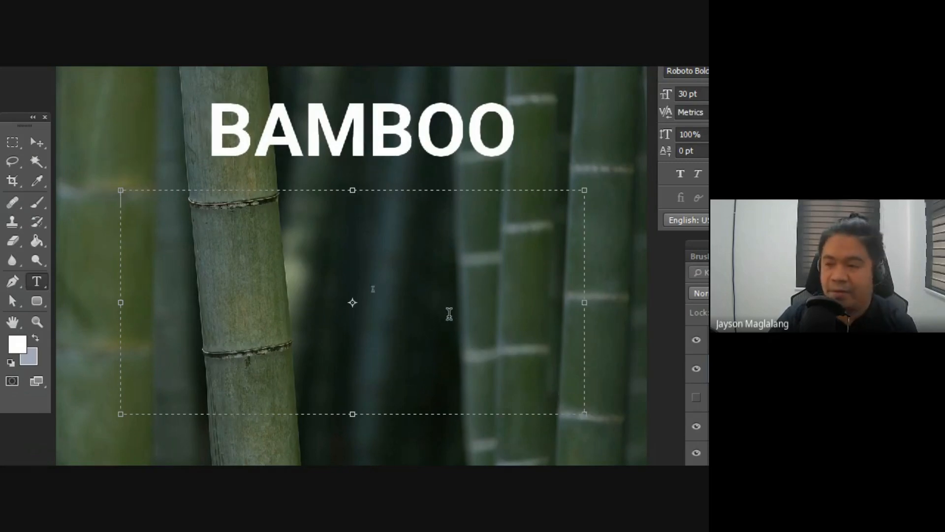
Step: Paste the Lorem ipsum paragraph into the text box and shrink the box so the first line ends with "sed" and little space remains below
type("Lorem ipsum dolor sit amet, consectetur adipiscing elit, sed do eiusmod tempor incididunt ut labore et dolore magna aliqua. Ut enim ad minim veniam, quis nostrud exercitation ullamco laboris nisi ut aliquip ex ea commodo consequat. Duis aute irure dolor in reprehenderit in voluptate velit esse cillum dolore eu fugiat nulla pariatur. Excepteur sint occaecat cupidatat non proident, sunt in culpa qui officia deserunt mollit anim id est laborum.")
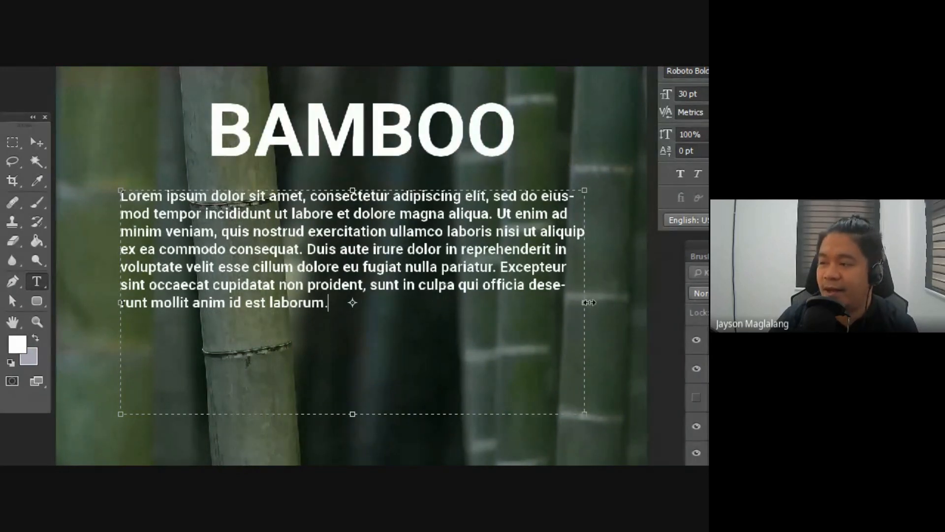
left_click_drag(587, 302, 517, 303)
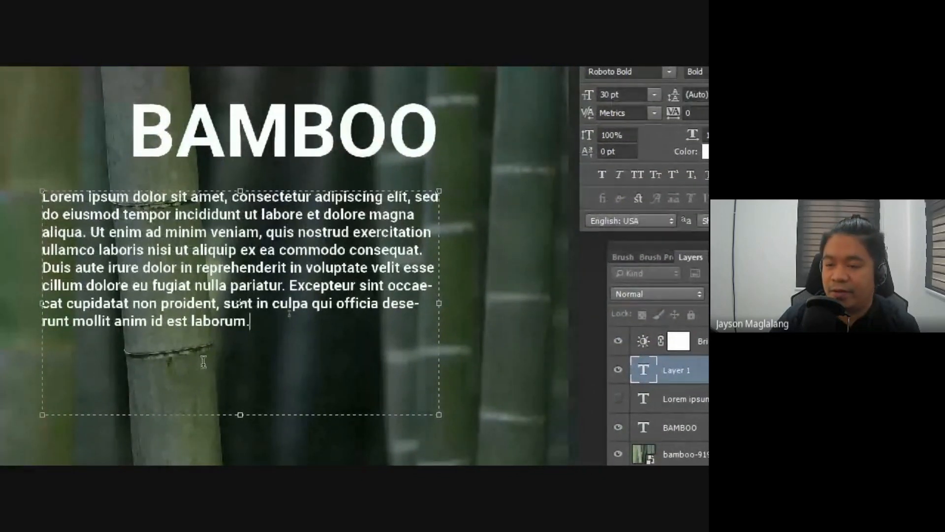
left_click_drag(235, 406, 237, 329)
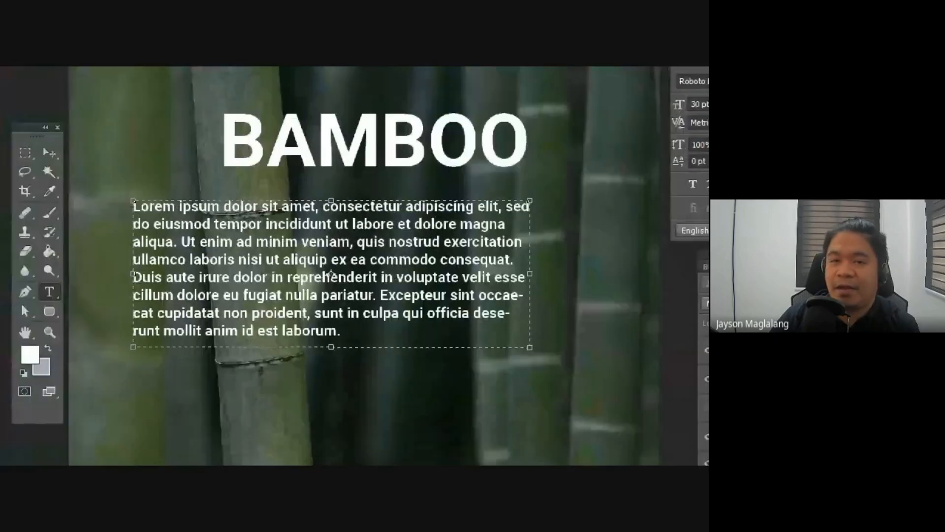
Step: Narrow the paragraph's text box so the first line ends with "elit," and reposition it centrally beneath the BAMBOO heading
left_click(49, 152)
left_click_drag(289, 268, 295, 262)
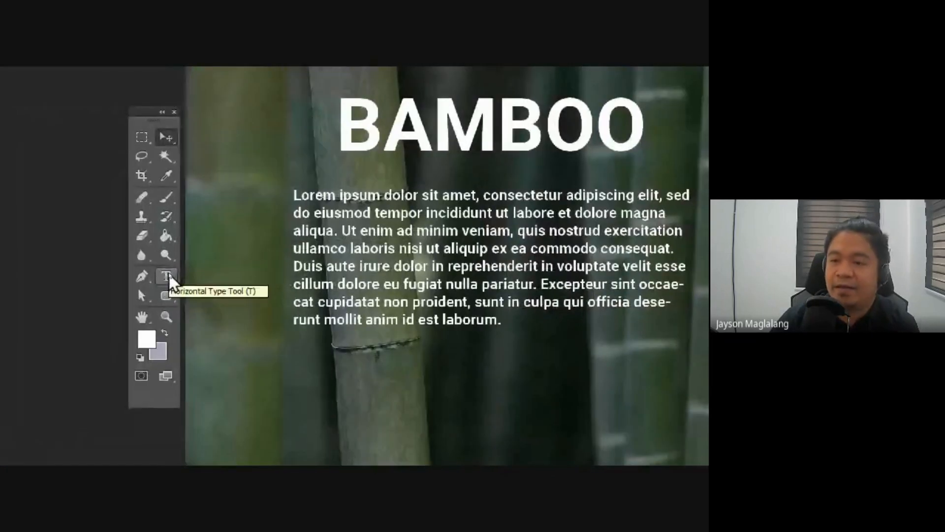
left_click(168, 273)
left_click(427, 242)
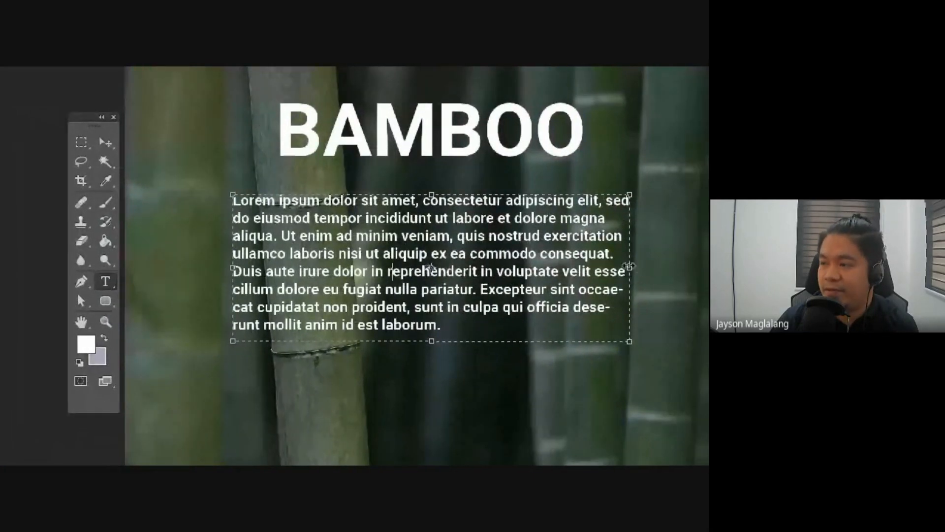
left_click_drag(651, 270, 609, 272)
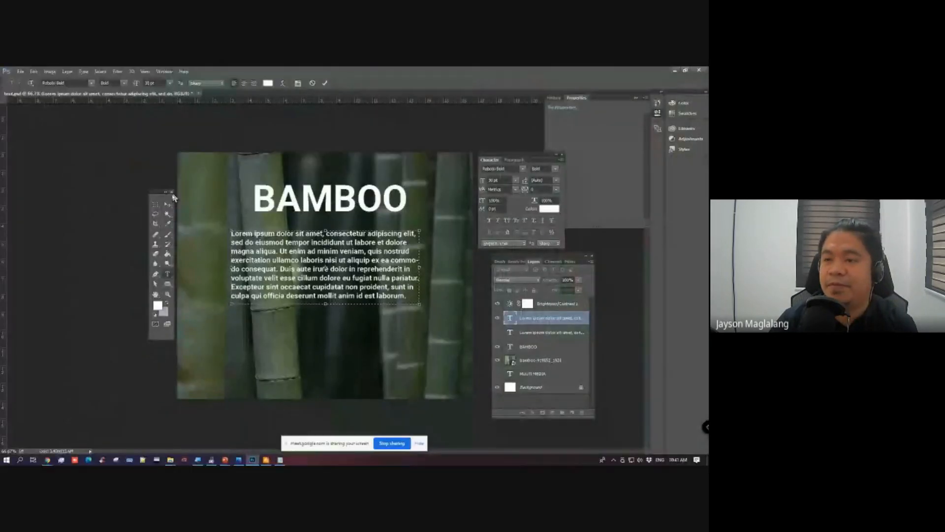
left_click(168, 204)
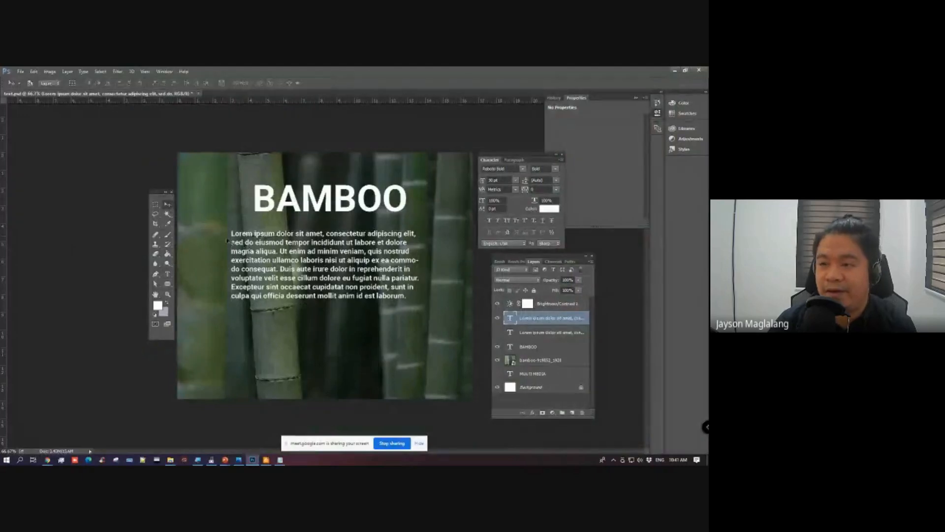
mouse_move(299, 242)
left_mouse_down()
mouse_move(315, 251)
mouse_move(310, 256)
left_mouse_up()
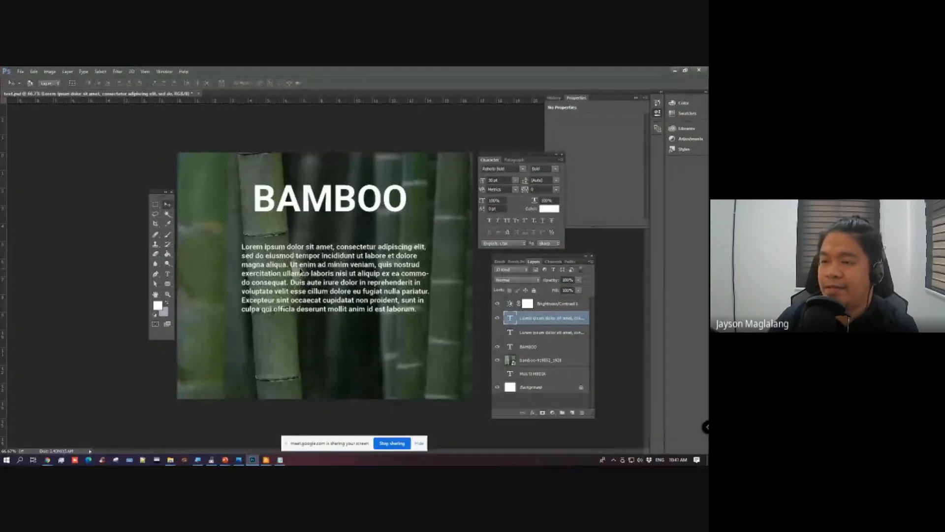
Step: Move the BAMBOO heading down closer to the paragraph and keep its font size at 150 pt
left_click(538, 348)
left_click_drag(387, 206, 388, 224)
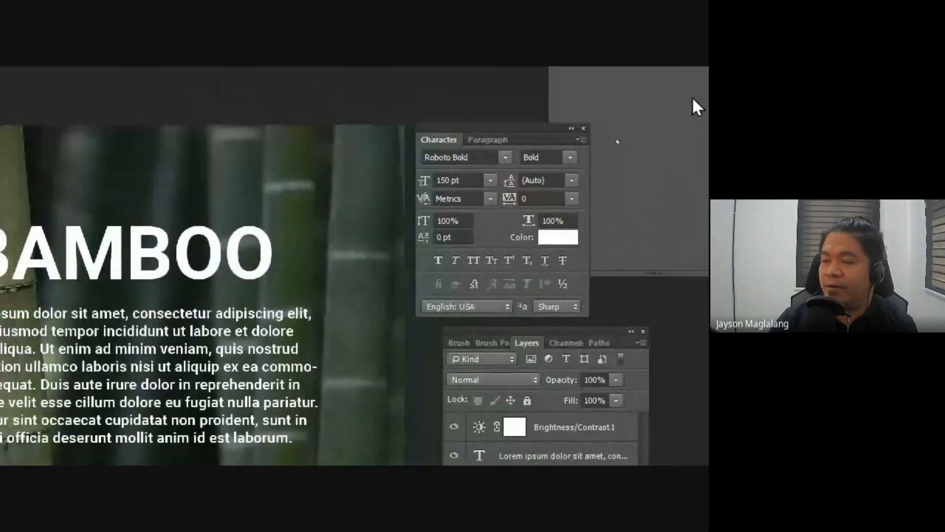
left_click(490, 180)
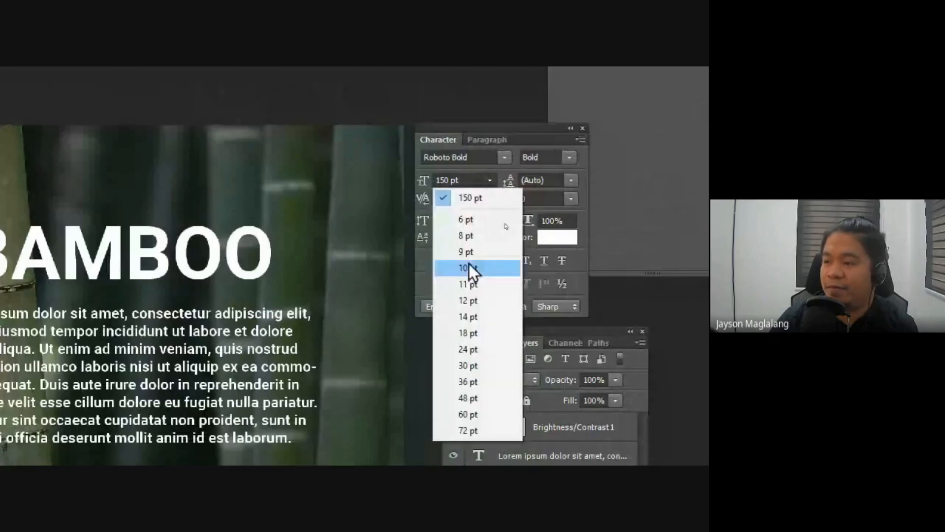
left_click(476, 193)
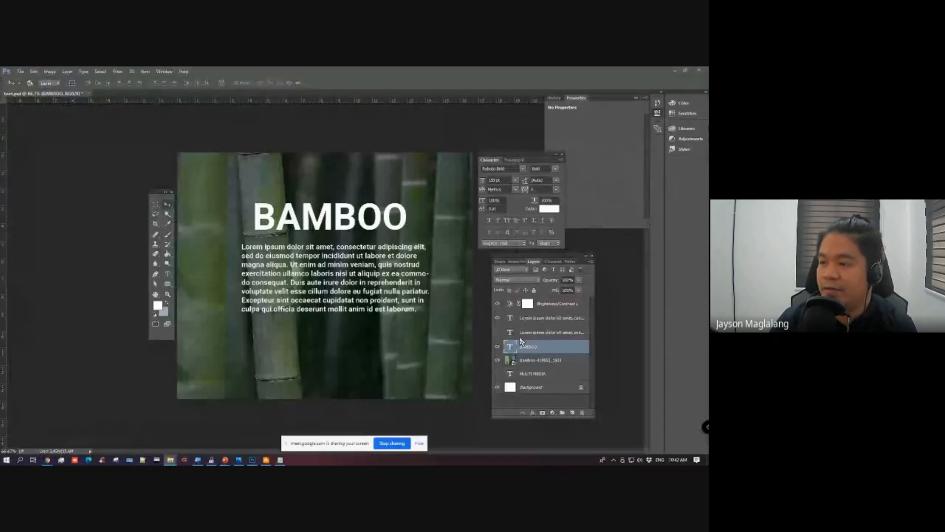
Step: Scale the BAMBOO heading up proportionally until it spans the width of the Lorem ipsum paragraph
left_click(534, 355)
left_click(533, 347)
key("ctrl+t")
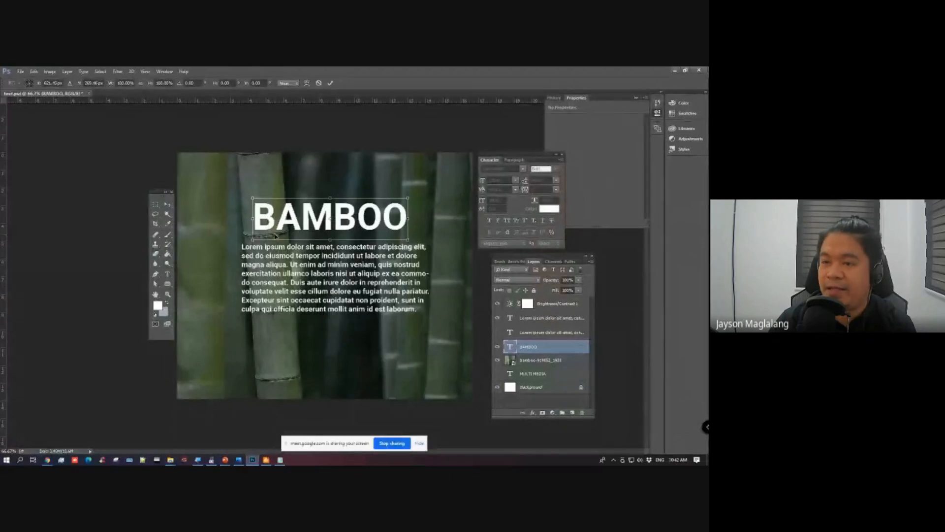
left_click_drag(252, 198, 239, 194)
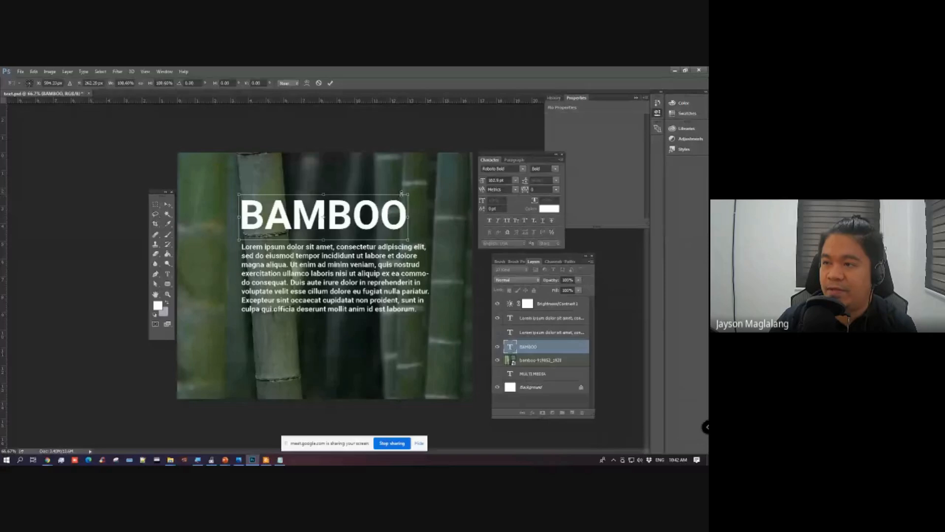
left_click_drag(409, 195, 432, 189)
key("Return")
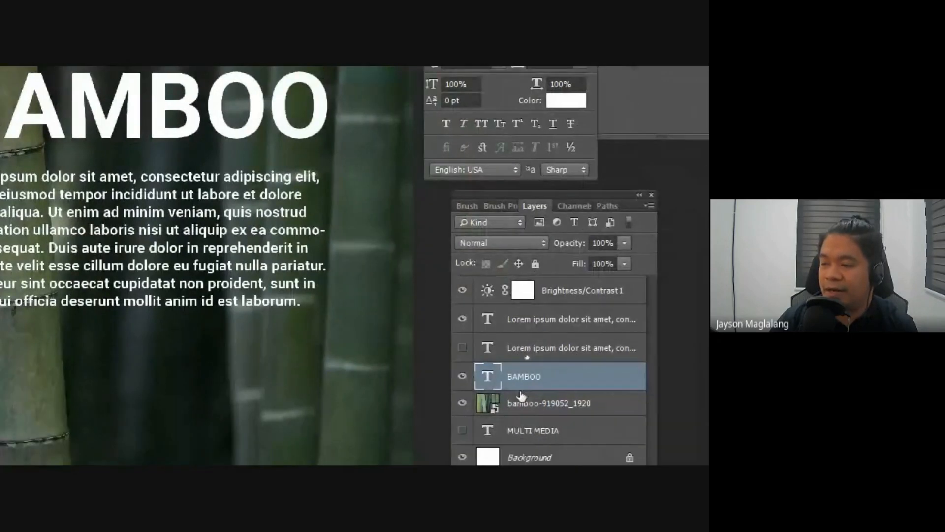
Step: Place the BAMBOO layer above the visible Lorem ipsum layer and move both texts down together on the canvas
left_click_drag(560, 401, 515, 311)
left_click(521, 348, "shift")
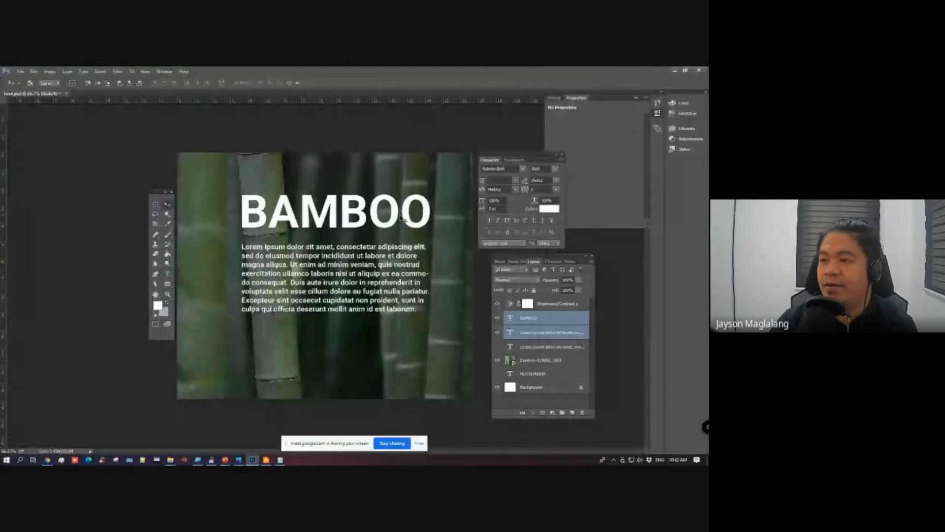
left_click_drag(206, 105, 206, 143)
left_click_drag(370, 230, 370, 230)
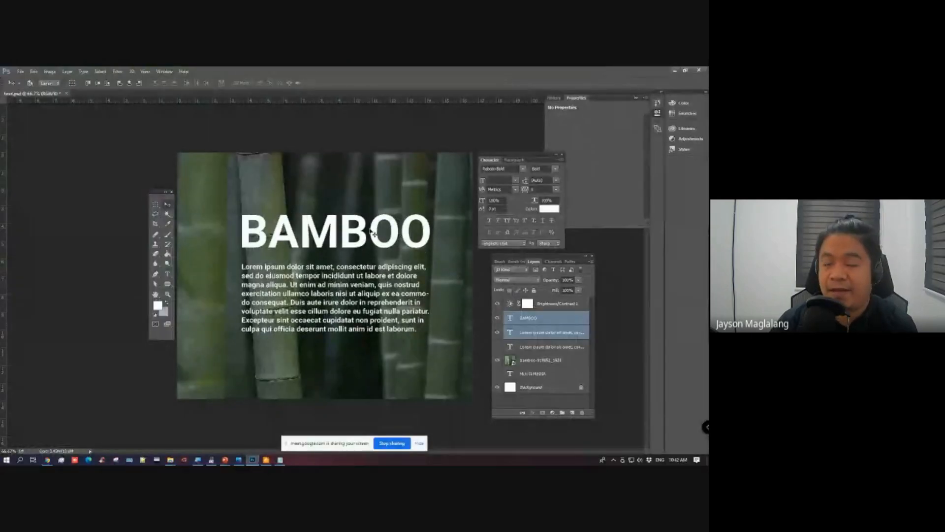
Step: Offset the two texts by moving the BAMBOO heading up and to the right and the paragraph up and slightly left
left_click(538, 319)
left_click_drag(422, 242, 419, 246)
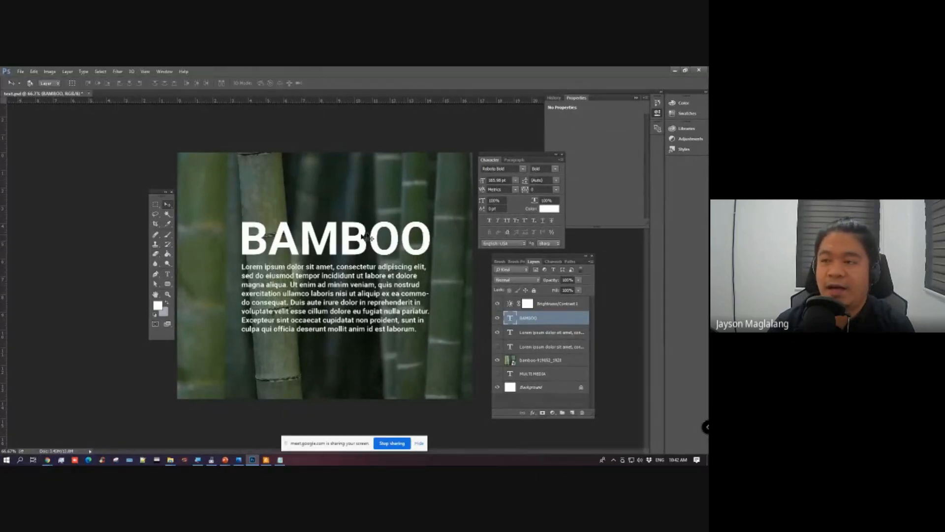
left_click_drag(401, 252, 427, 230)
left_click(535, 332)
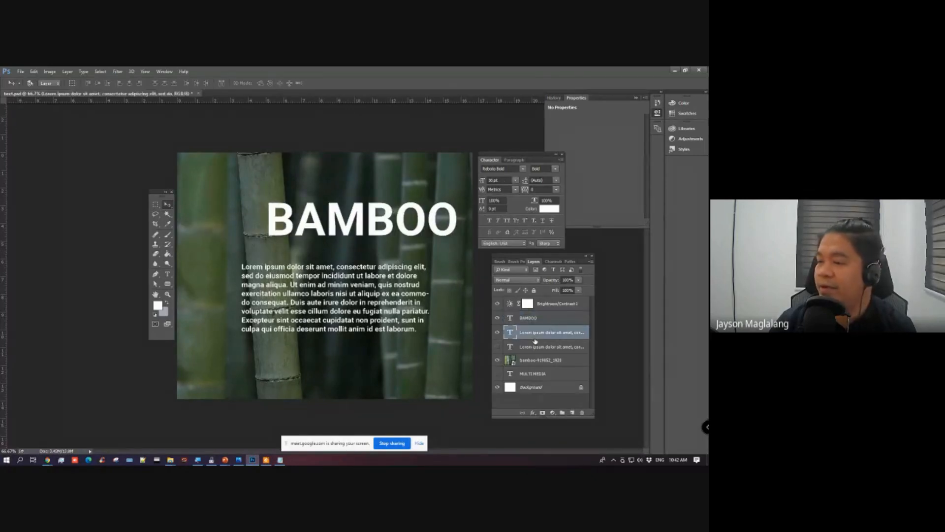
mouse_move(399, 302)
left_mouse_down()
mouse_move(373, 277)
mouse_move(389, 290)
left_mouse_up()
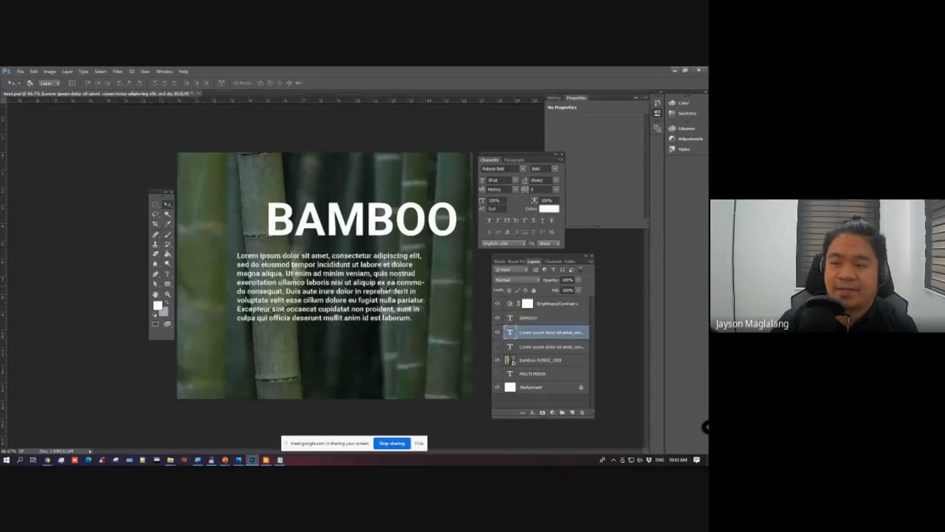
Step: Set the paragraph alignment of both the Lorem ipsum paragraph and the BAMBOO heading to centered
left_click(521, 160)
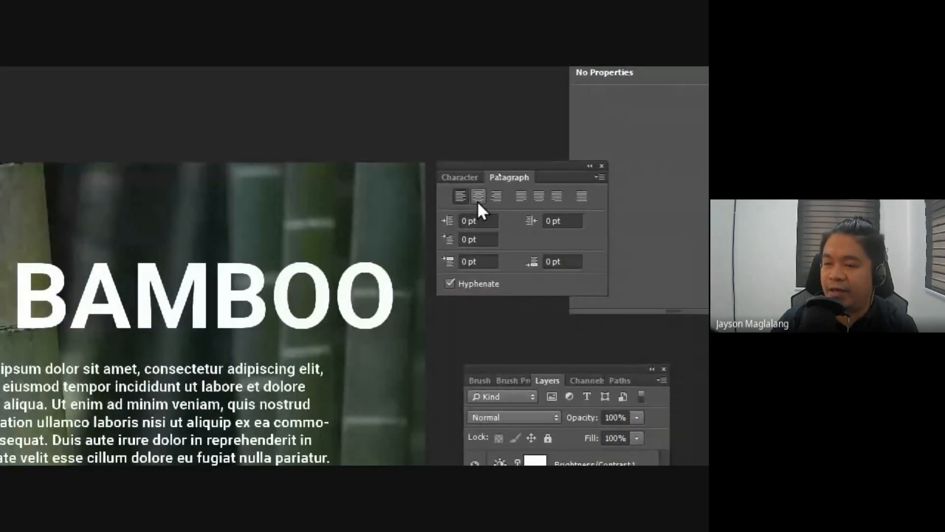
left_click(477, 200)
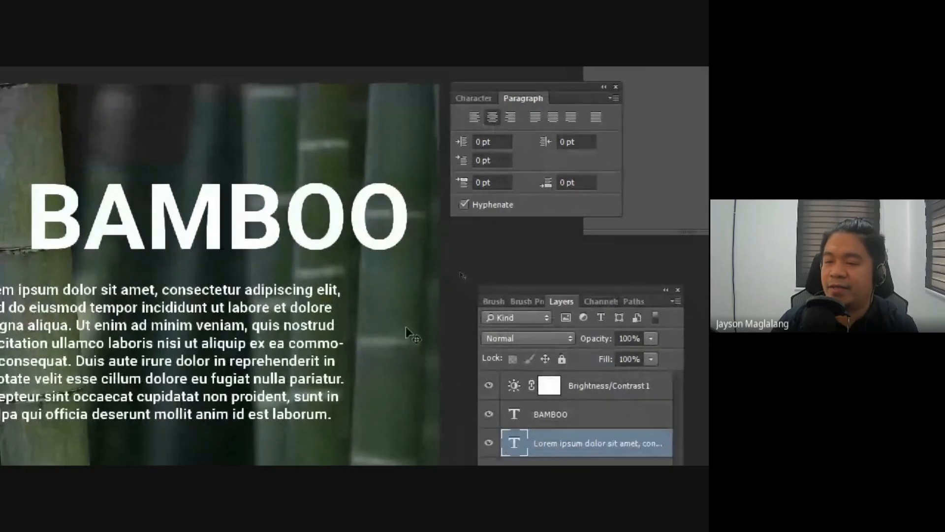
left_click(591, 414)
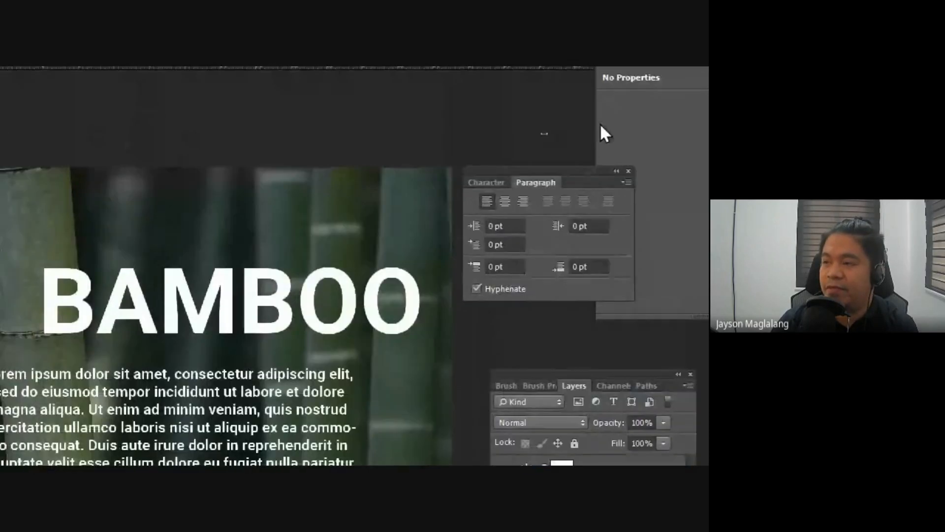
left_click(505, 201)
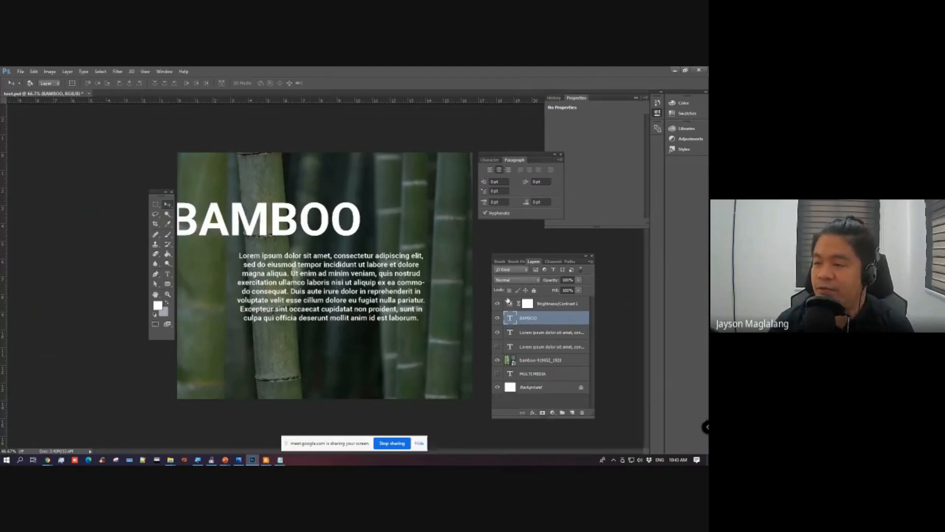
Step: Select the BAMBOO and visible Lorem ipsum layers together and align their horizontal centers
left_click(526, 332, "shift")
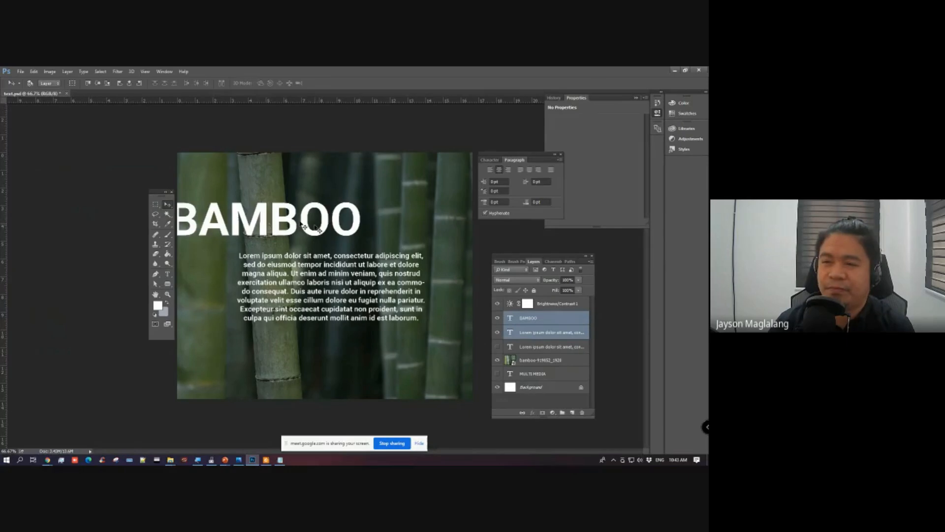
mouse_move(156, 193)
left_mouse_down()
mouse_move(143, 193)
mouse_move(154, 192)
left_mouse_up()
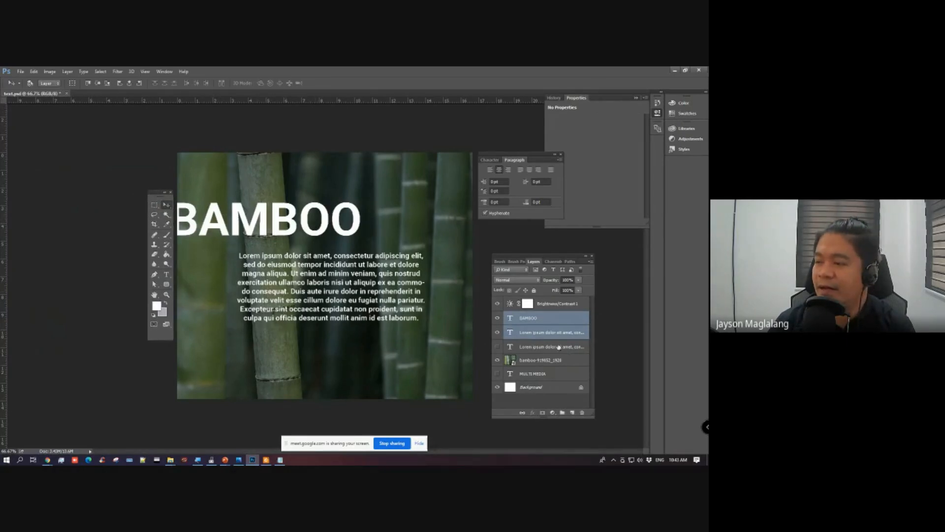
left_click(538, 320)
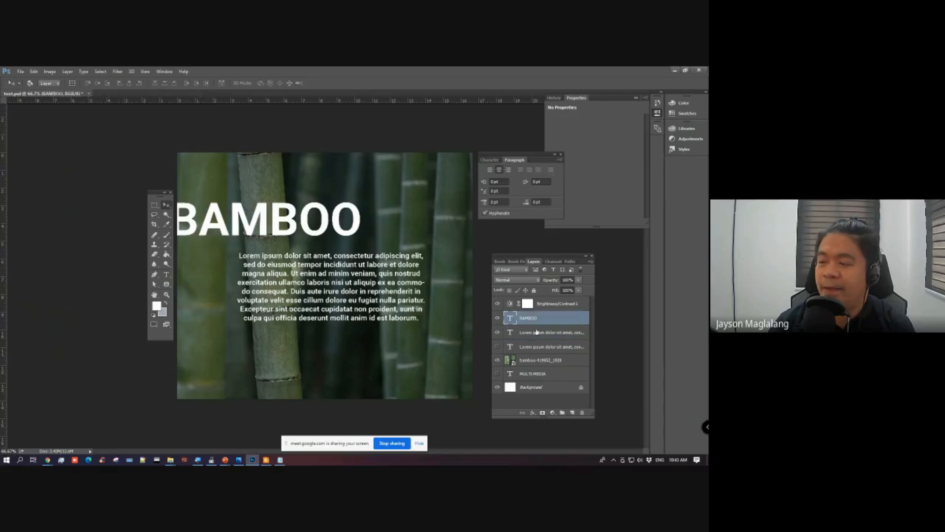
left_click(536, 332, "shift")
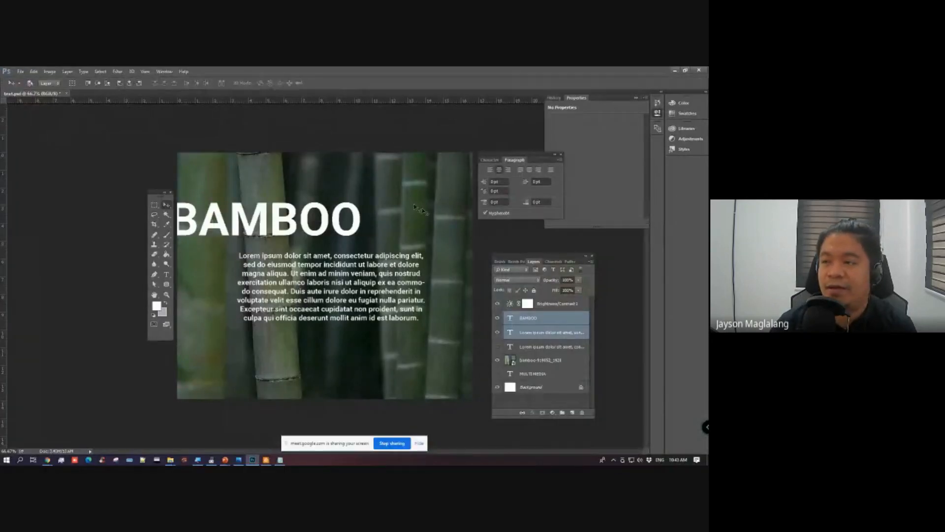
left_click(548, 316)
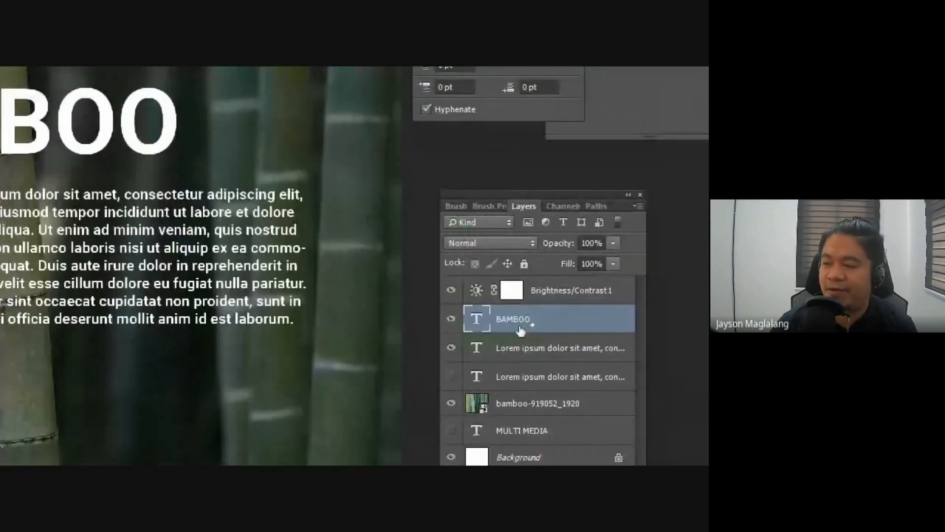
left_click(514, 354)
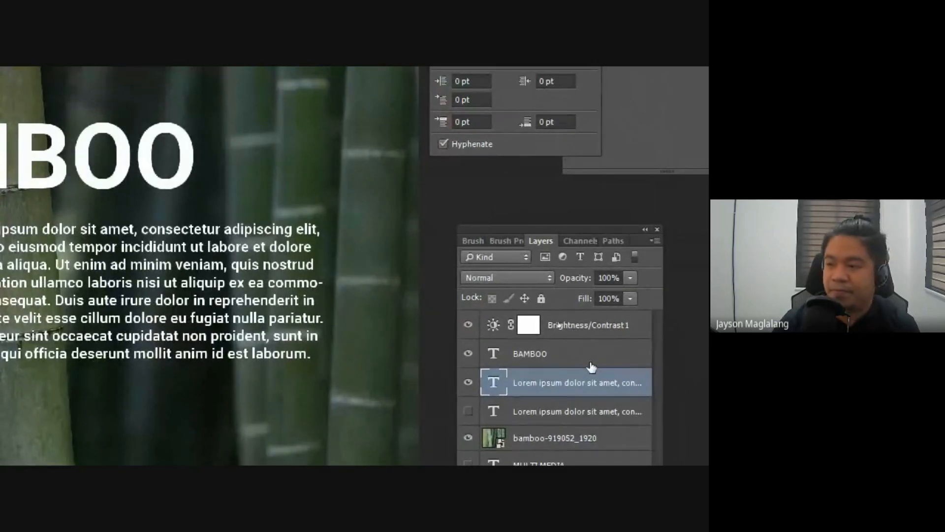
left_click(559, 363)
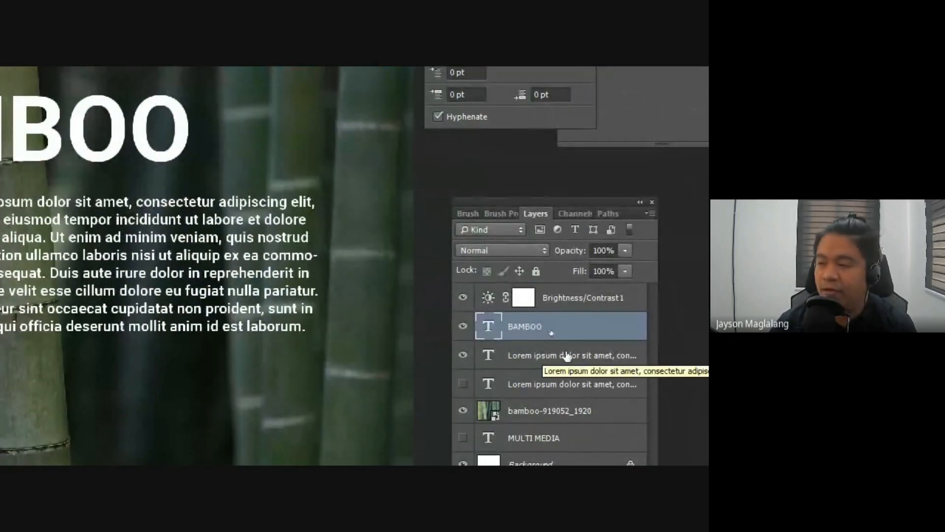
left_click(542, 356, "shift")
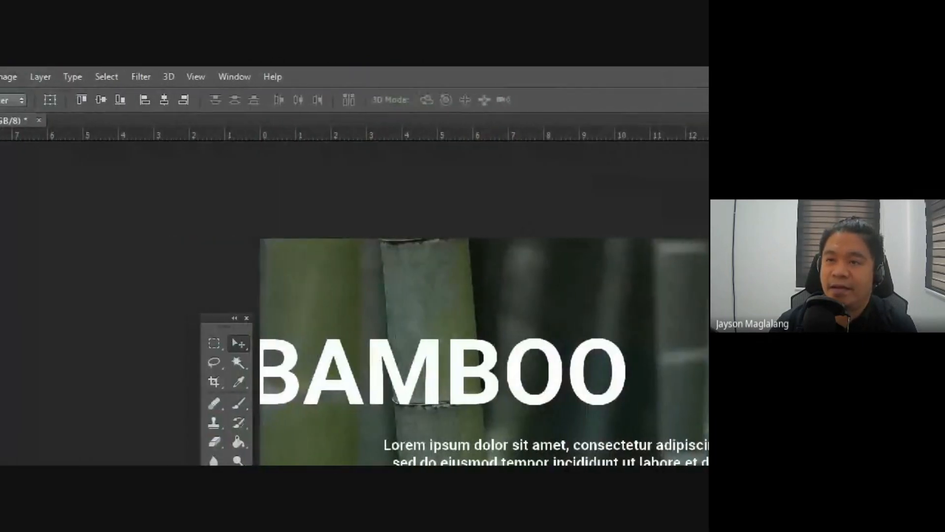
left_click(163, 100)
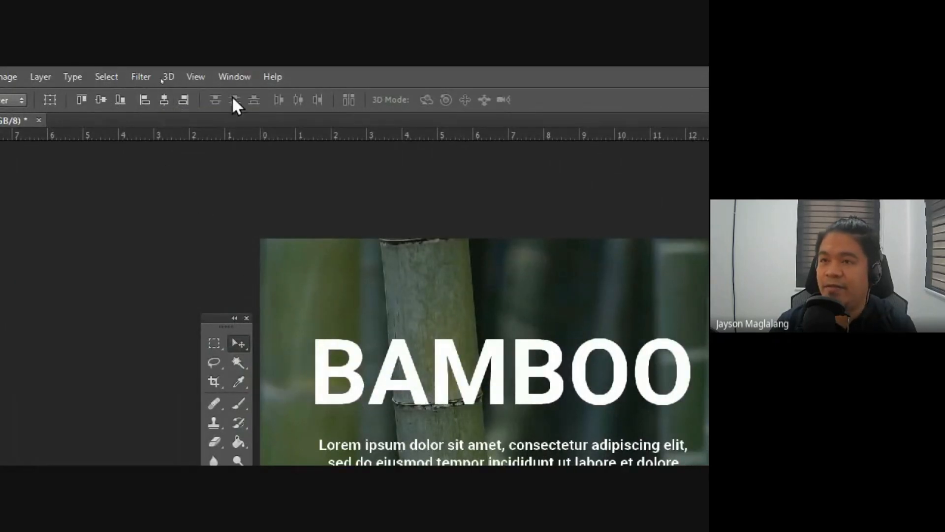
key("f")
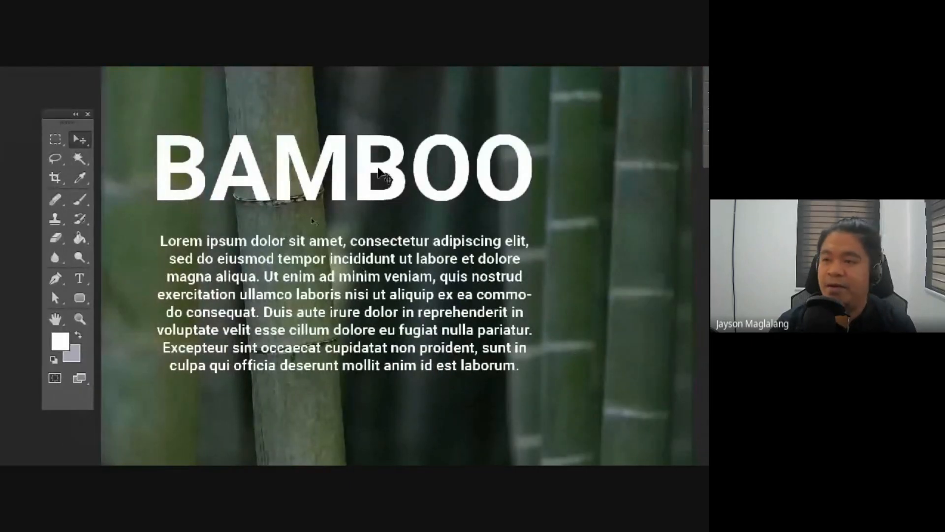
key("f")
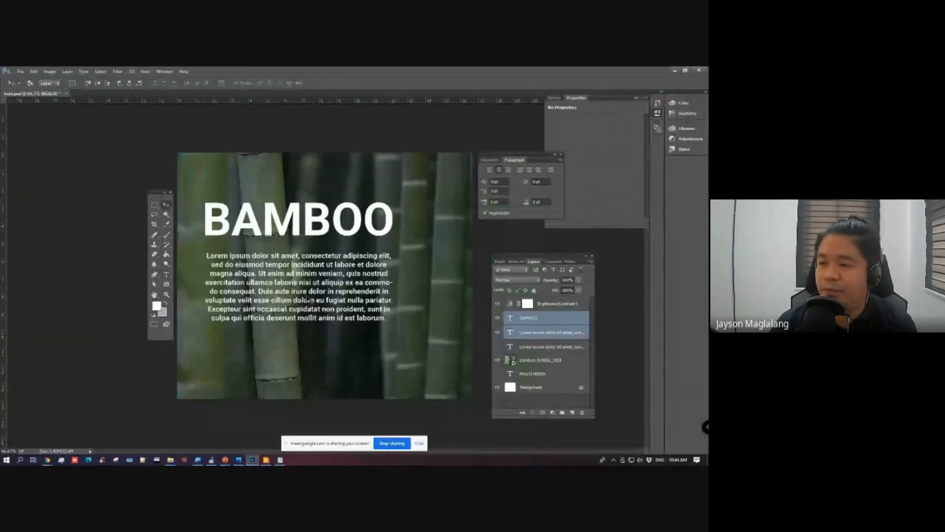
Step: Move only the BAMBOO heading straight down in large nudges so it sits closer to the Lorem ipsum paragraph
left_click_drag(495, 157, 503, 166)
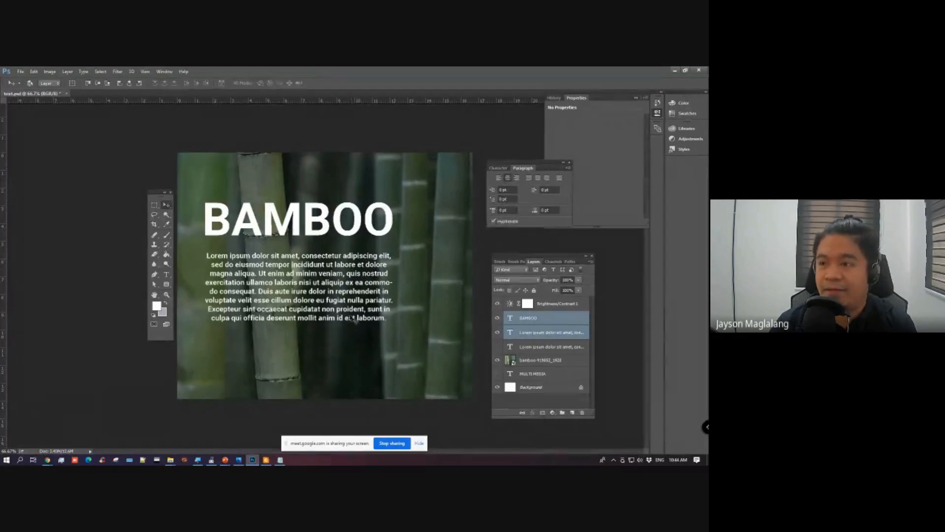
left_click(528, 319)
key("shift+Down")
key("shift+Down")
key("shift+Down")
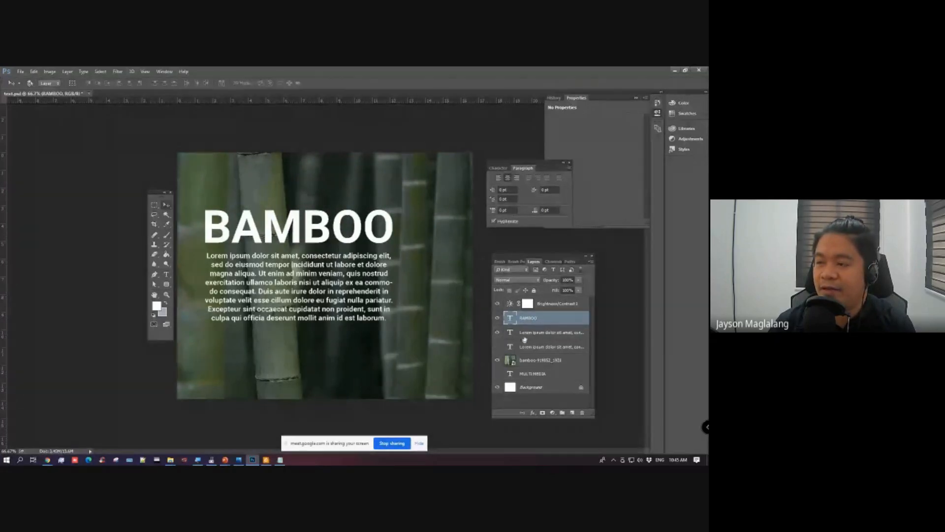
Step: Place the BAMBOO and visible Lorem ipsum layers above the Brightness/Contrast 1 layer and group them
left_click(523, 332, "shift")
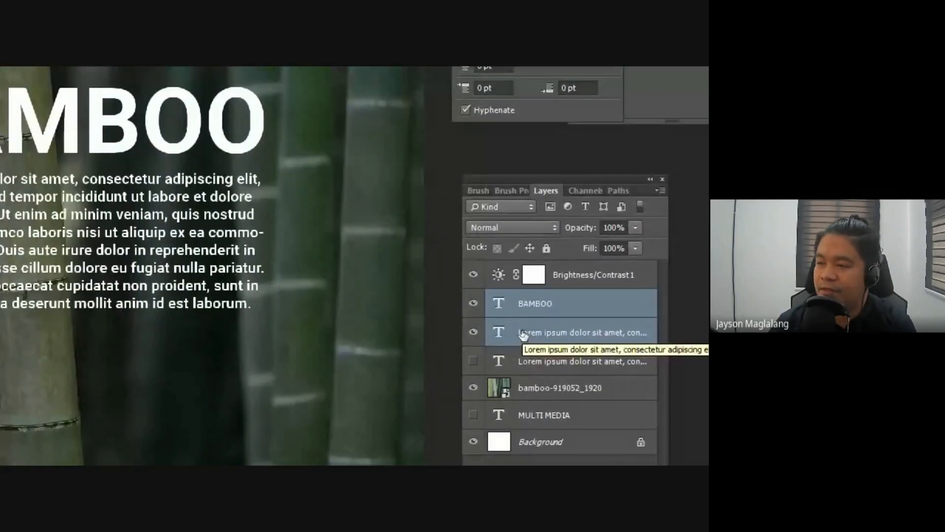
left_click_drag(522, 333, 556, 266)
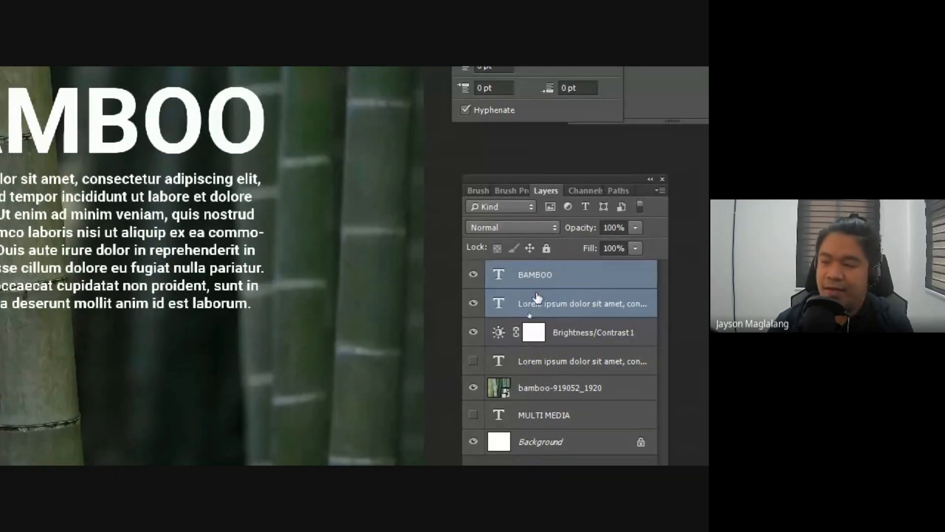
key("ctrl+g")
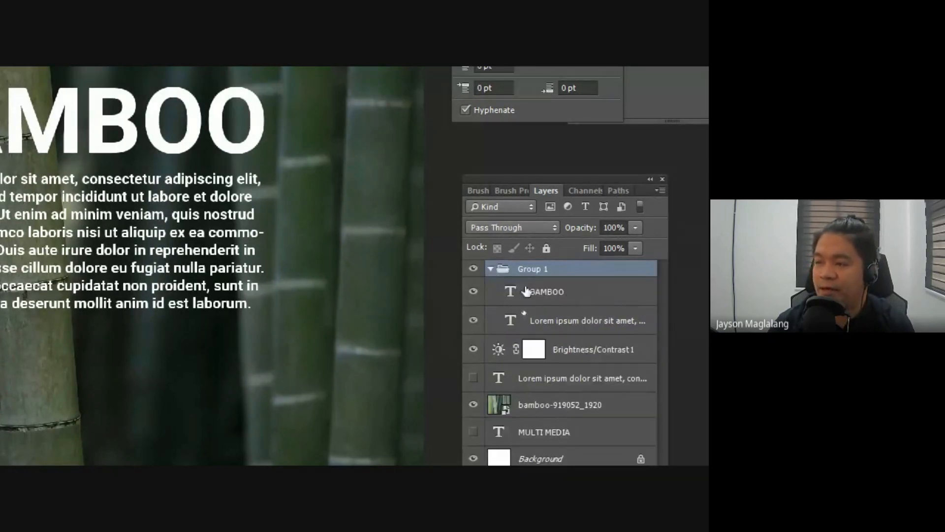
Step: Rename the new layer group as text
double_click(533, 269)
type("text")
key("Return")
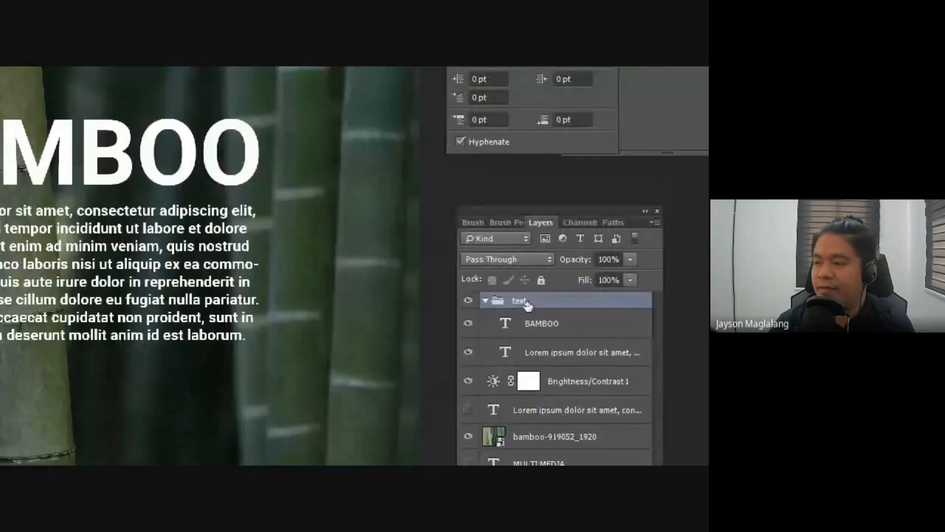
Step: Collapse the text group and toggle its visibility off and on to check which content it holds
left_click(485, 300)
left_click(468, 300)
left_click(468, 300)
left_click(468, 300)
left_click(469, 301)
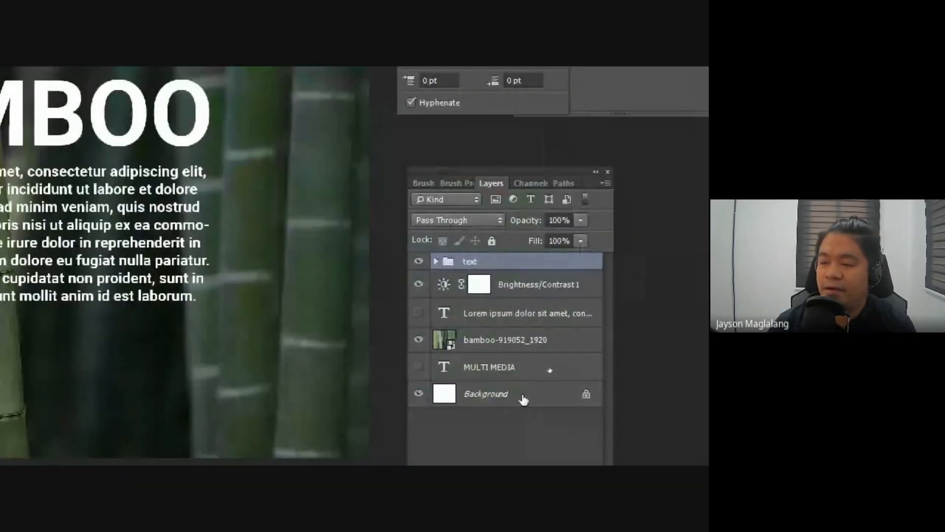
Step: Select the Background layer together with the text group and align their horizontal and vertical centers
left_click(523, 397)
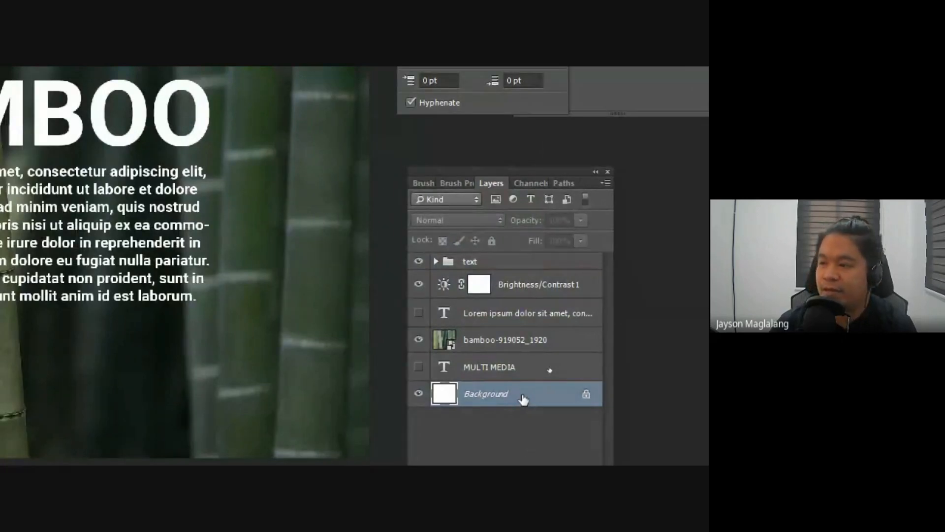
left_click(436, 262)
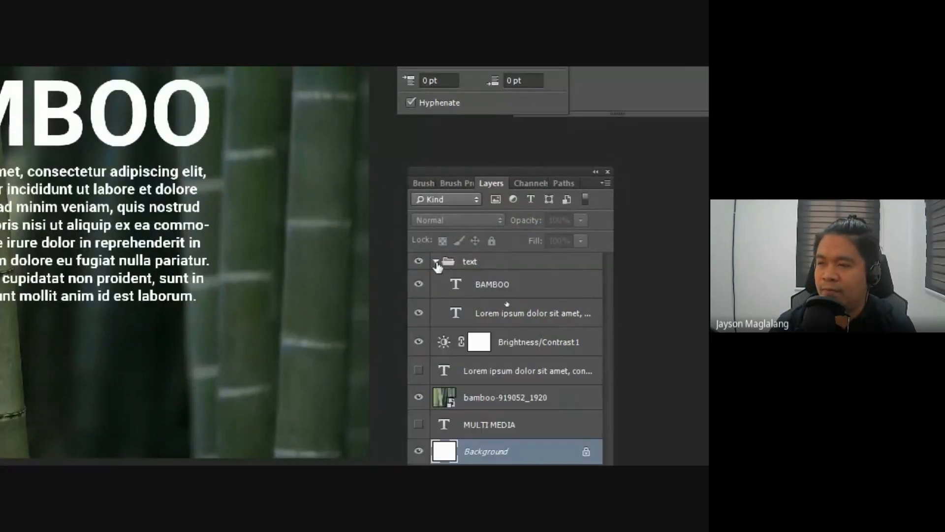
left_click(436, 262)
left_click(470, 262)
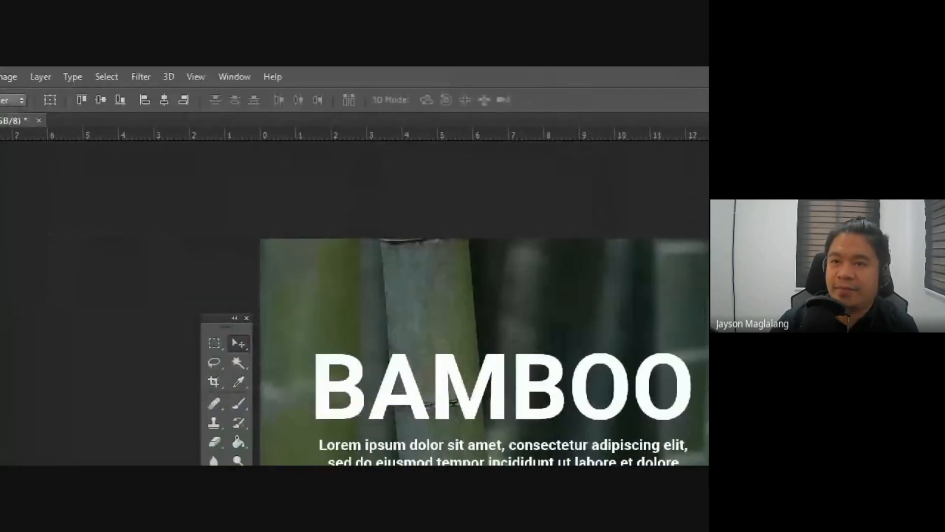
left_click(163, 100)
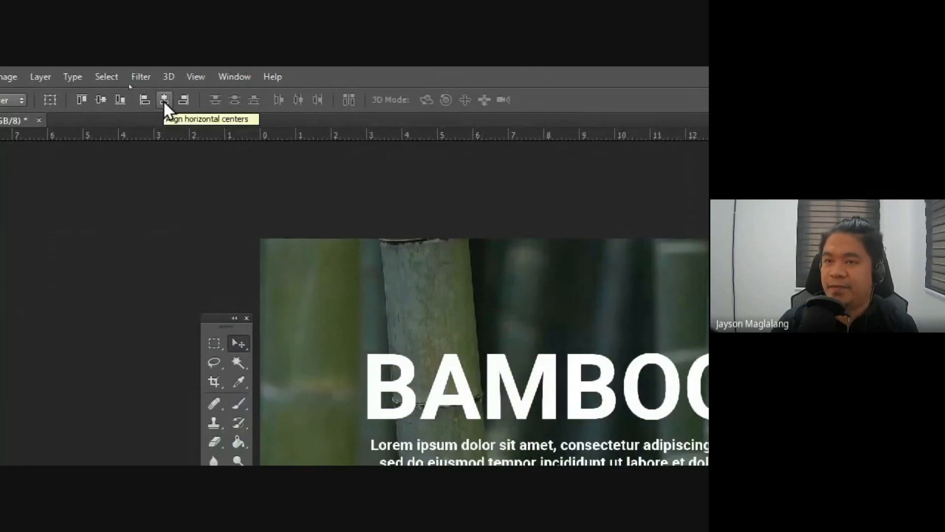
left_click(104, 99)
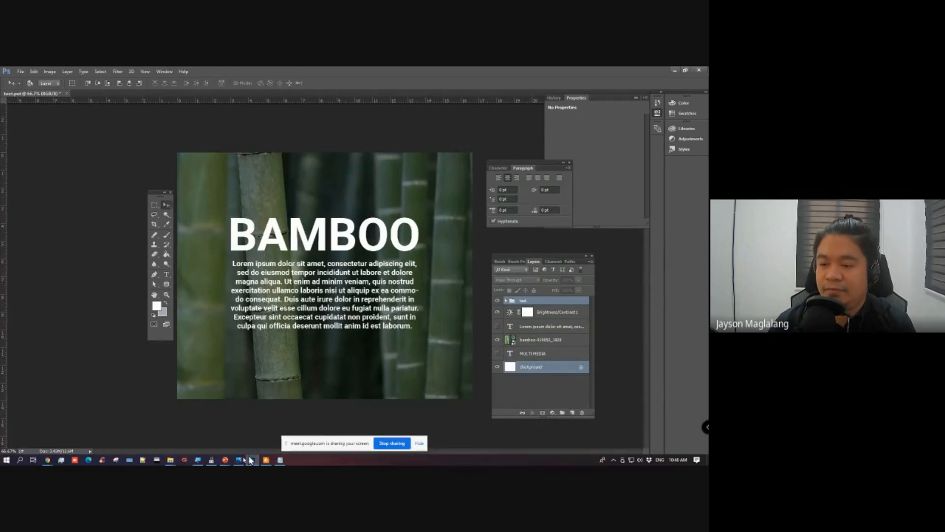
Step: Switch to the PowerPoint presentation and highlight Warp Text in the Text tool list of the Lesson 4 slide
mouse_move(229, 461)
left_click(238, 433)
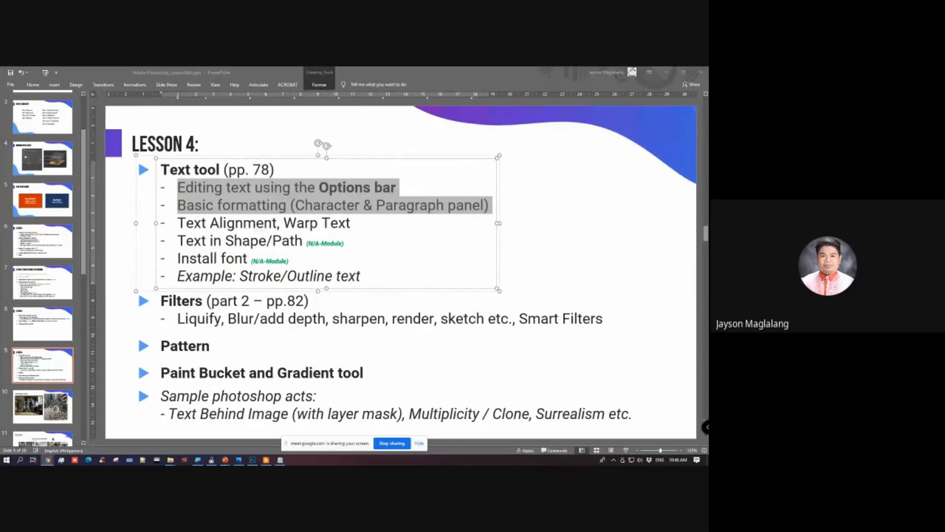
left_click(198, 222)
left_click_drag(179, 223, 354, 224)
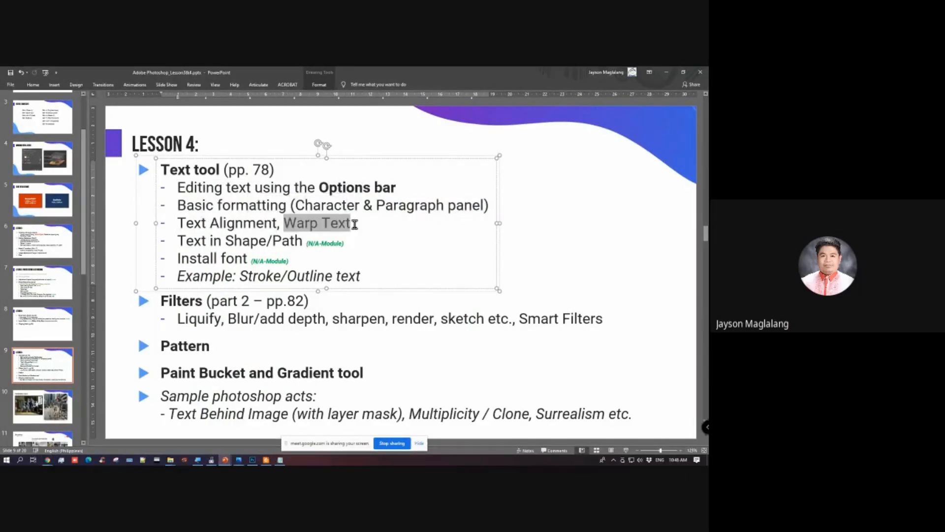
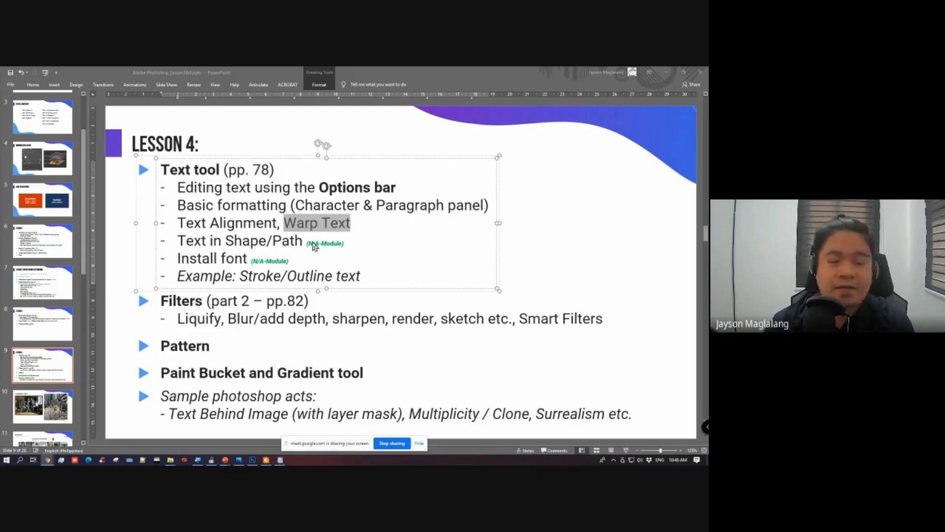
Step: Highlight the words Warp Text again in the Text Alignment bullet of the Lesson 4 slide
left_click(346, 227)
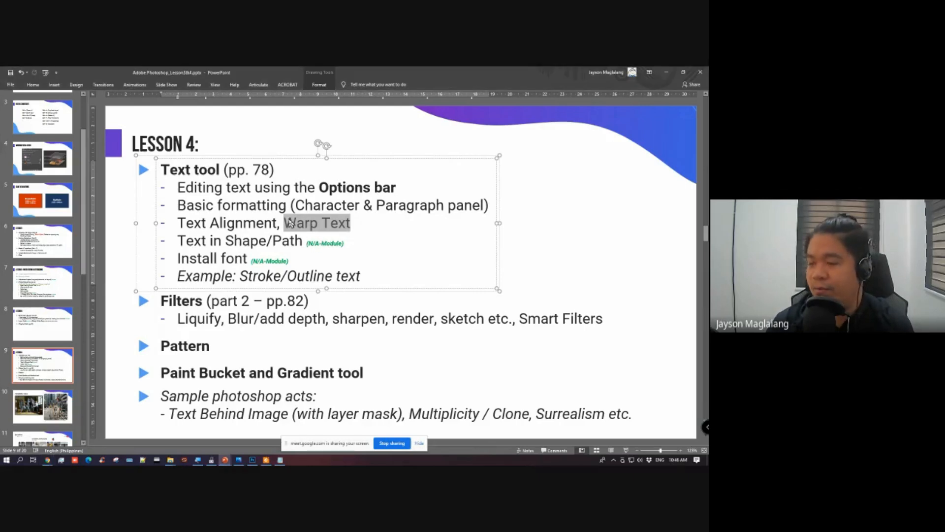
left_click(285, 223)
left_click_drag(284, 224, 359, 224)
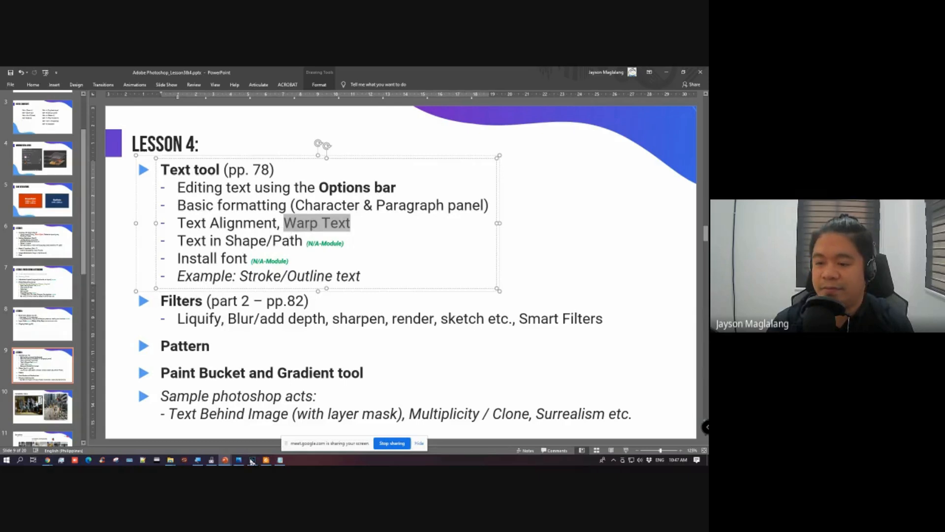
Step: Switch to Photoshop and duplicate the BAMBOO text layer, placing the copy above the text group
left_click(252, 462)
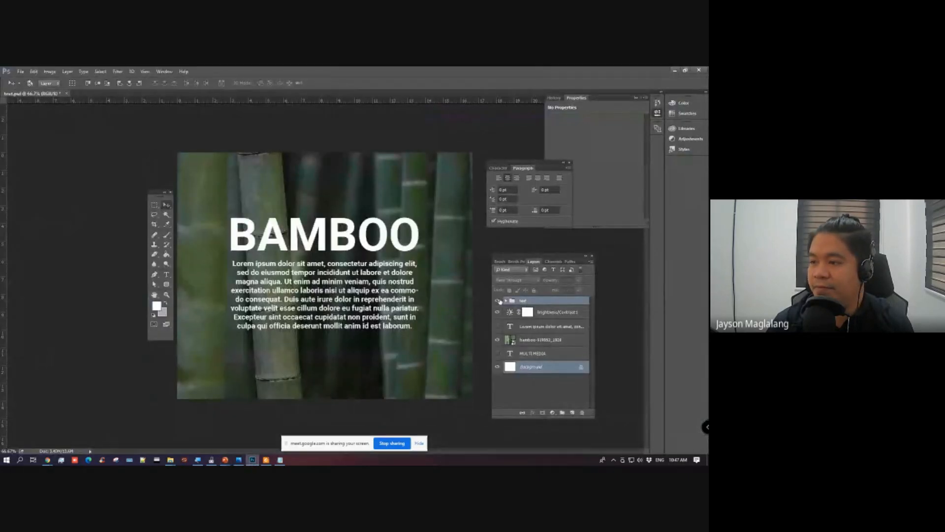
left_click(505, 301)
left_click(534, 313)
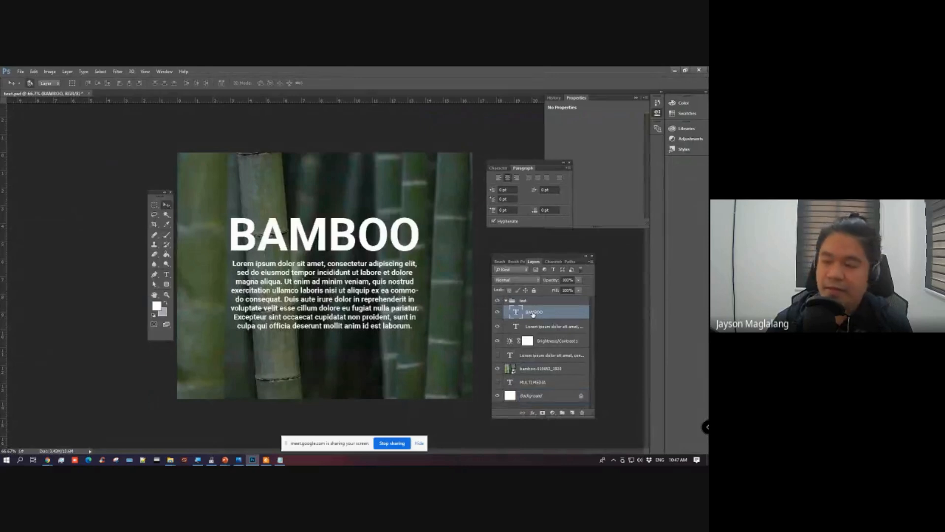
key("ctrl+j")
mouse_move(534, 312)
left_mouse_down()
mouse_move(553, 291)
mouse_move(532, 303)
left_mouse_up()
Step: Collapse and hide the text group, and move the BAMBOO copy slightly down toward the middle of the photo
left_click(505, 316)
left_click(497, 315)
key("alt+Tab")
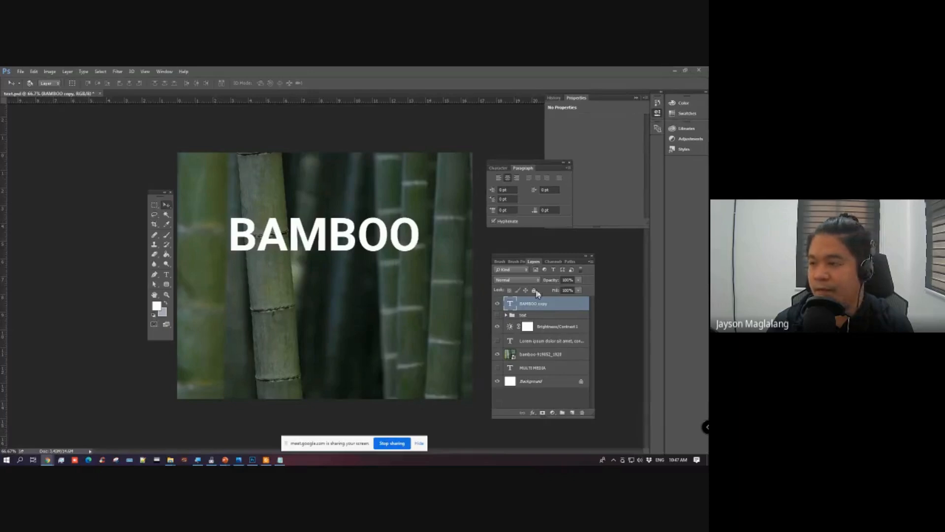
left_click(166, 209)
left_click_drag(335, 241, 339, 266)
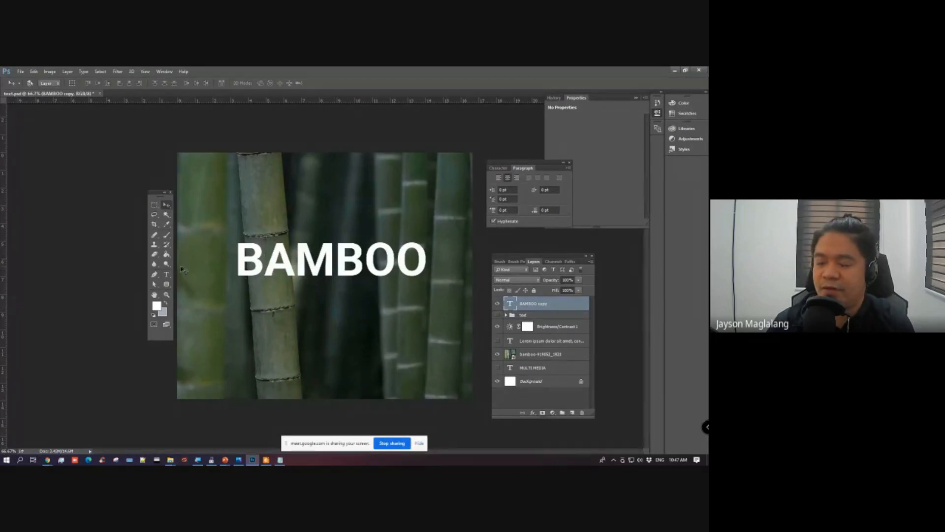
Step: Select all characters of the BAMBOO copy and open Warp Text for them, keeping the dialog clear of the word
left_click(166, 275)
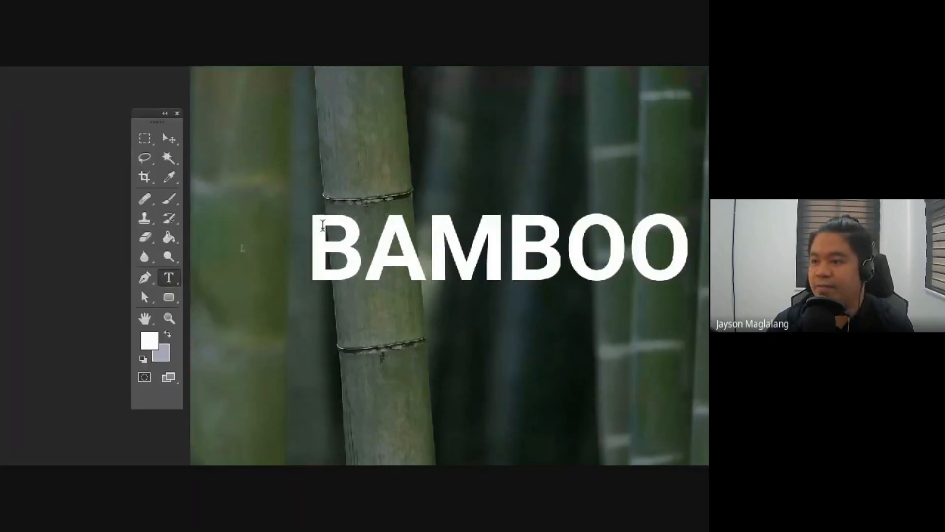
left_click_drag(322, 225, 684, 266)
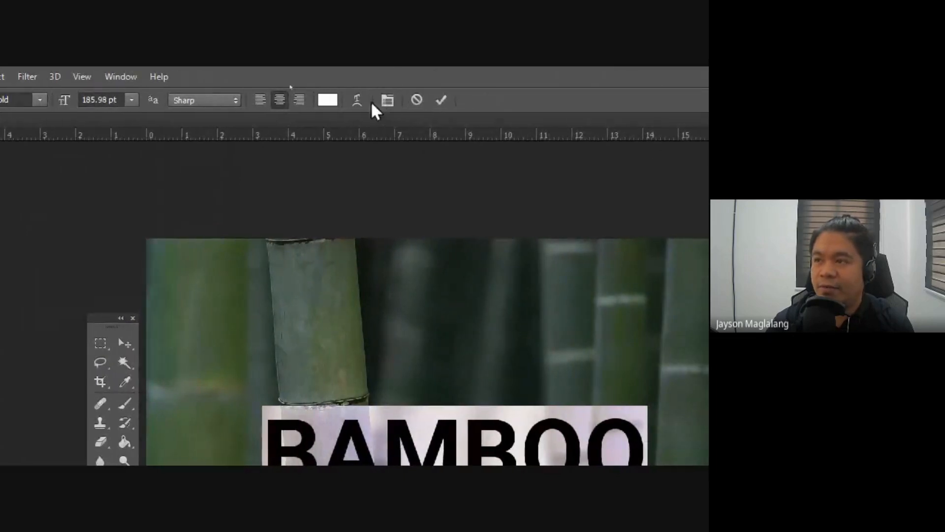
left_click(357, 100)
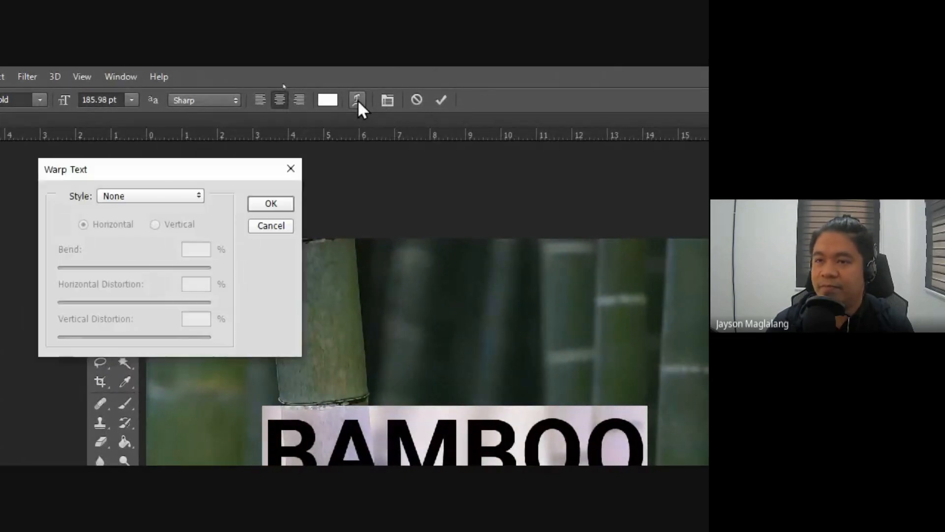
left_click_drag(138, 169, 287, 500)
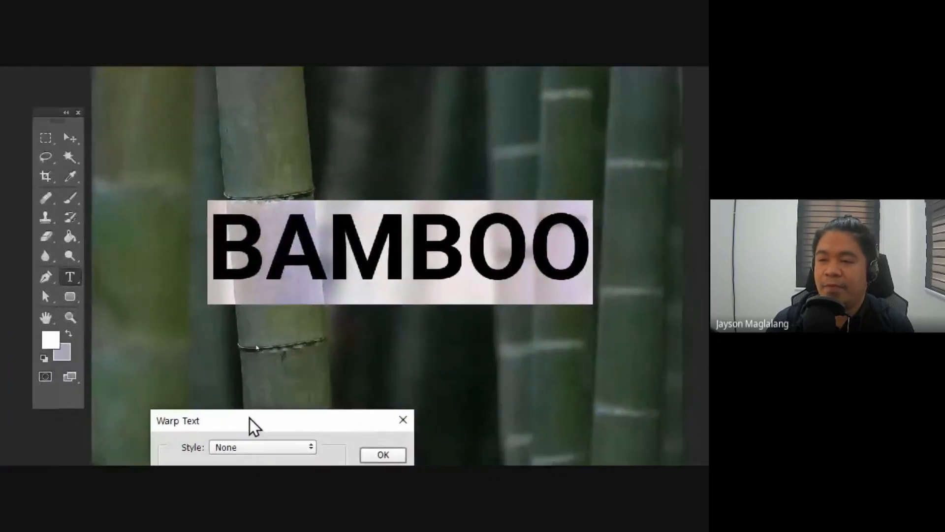
mouse_move(229, 287)
left_mouse_down()
mouse_move(232, 277)
mouse_move(228, 287)
mouse_move(241, 298)
left_mouse_up()
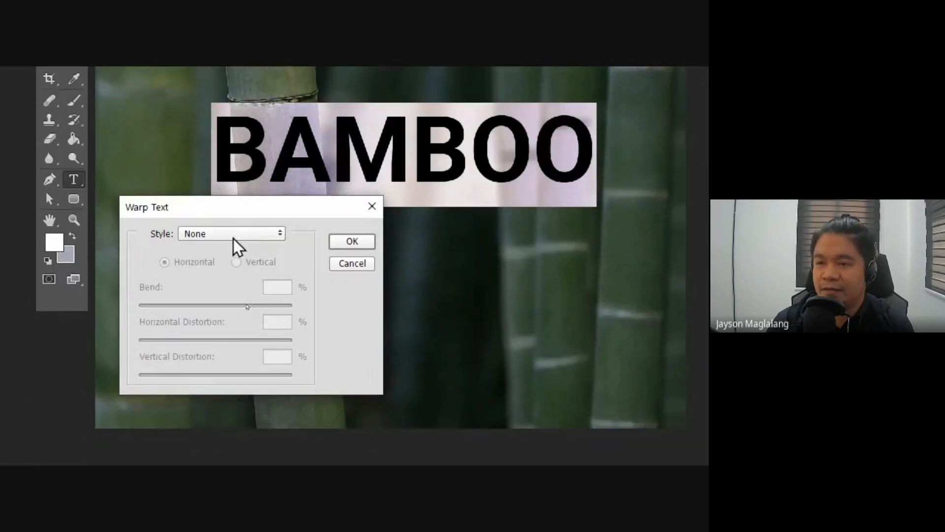
Step: Try the Arc, Arc Upper, Arc Lower and Wave warp styles on the BAMBOO text
left_click(233, 238)
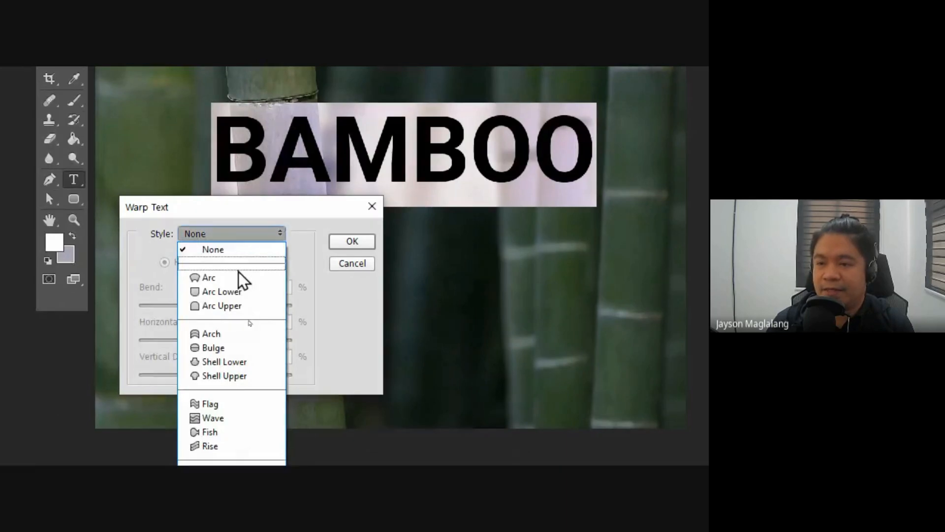
left_click(240, 275)
left_click(240, 231)
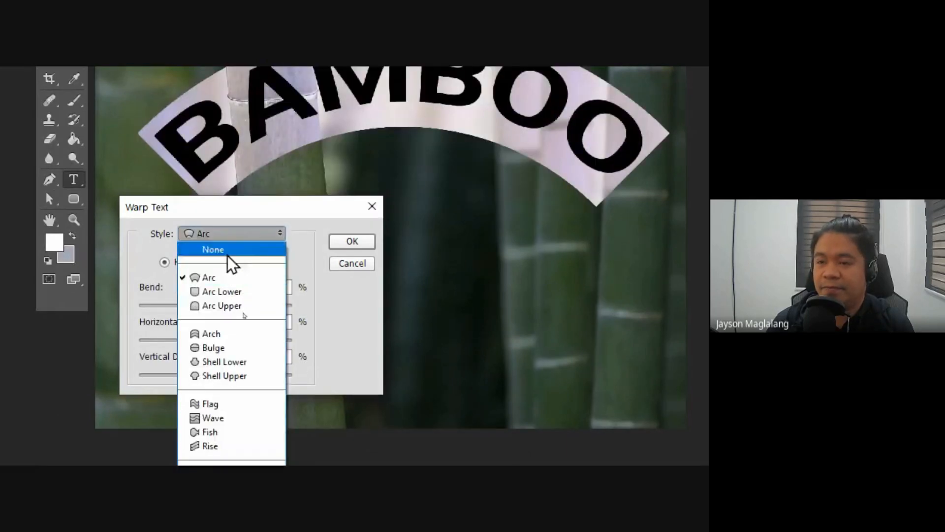
left_click(219, 306)
left_click(229, 235)
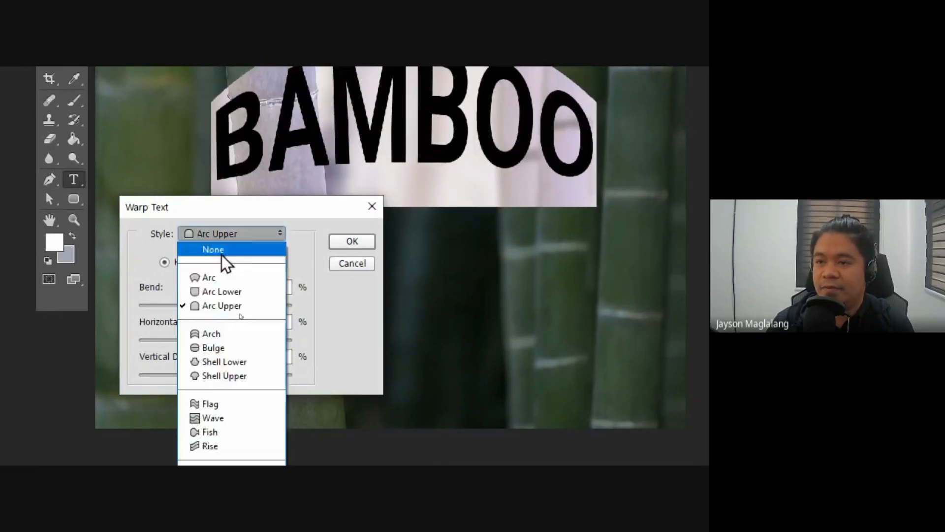
left_click(221, 292)
left_click(231, 235)
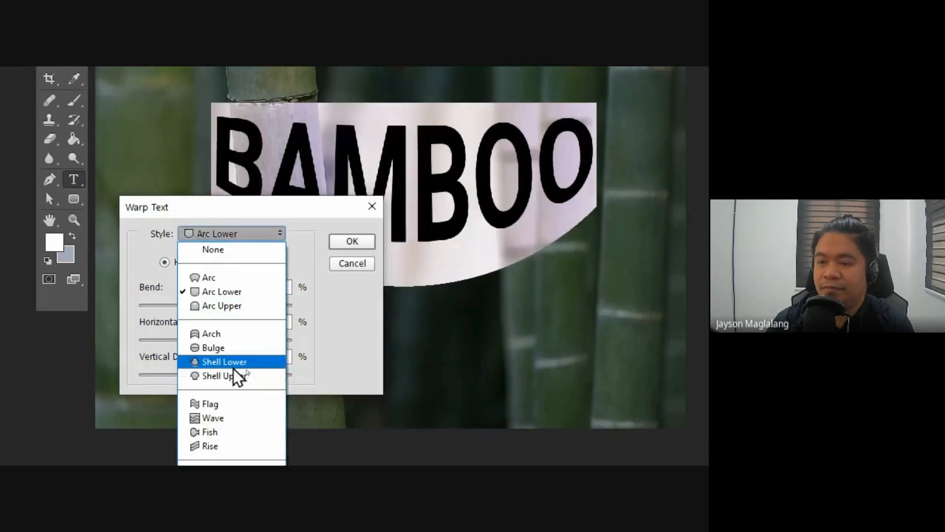
left_click(223, 416)
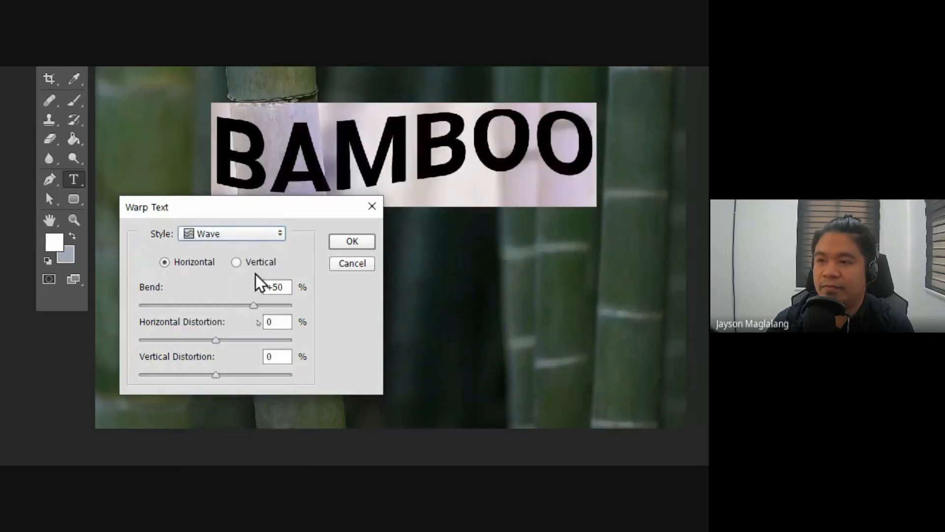
Step: Try the Flag warp style on the BAMBOO text with a horizontal distortion of -37%
left_click(244, 230)
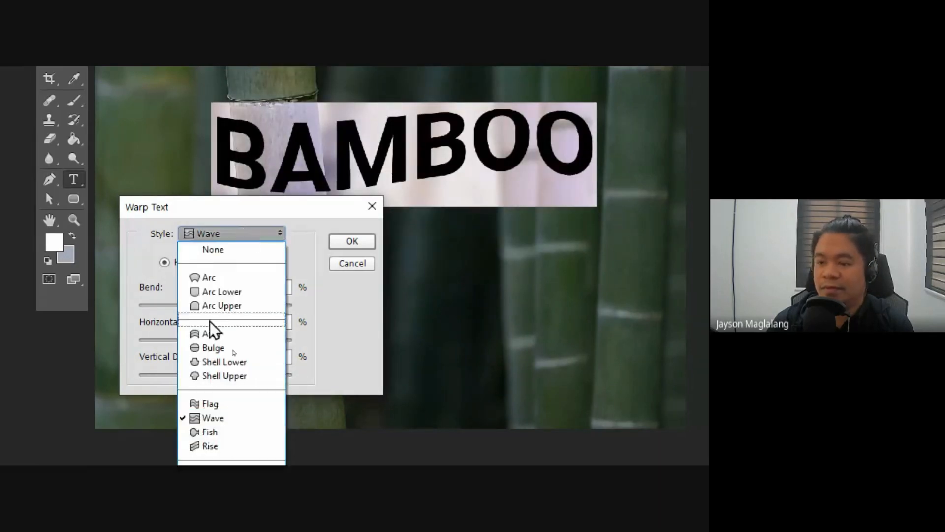
left_click(212, 402)
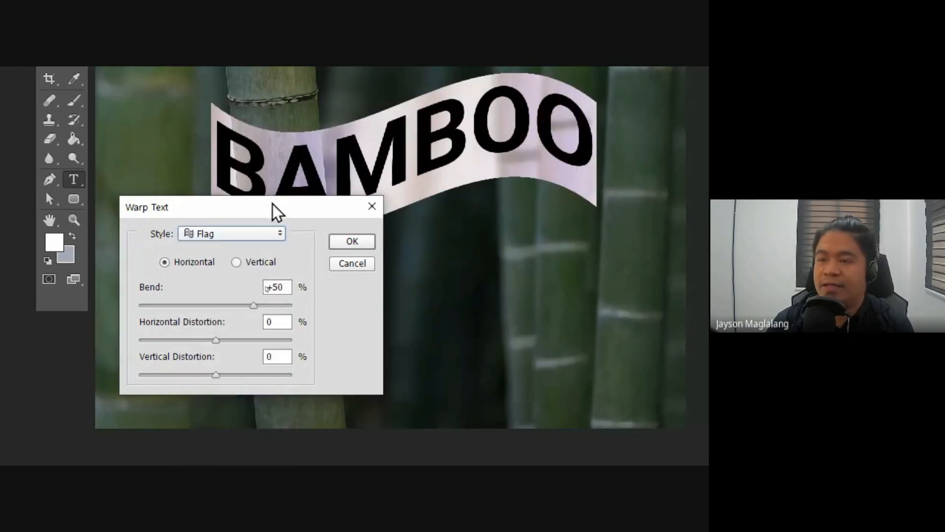
left_click_drag(272, 204, 350, 244)
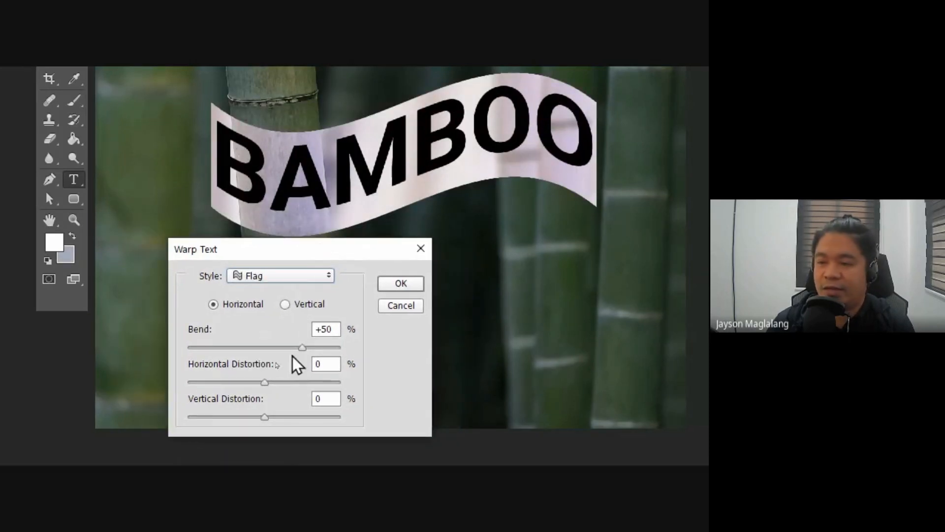
left_click_drag(263, 384, 236, 382)
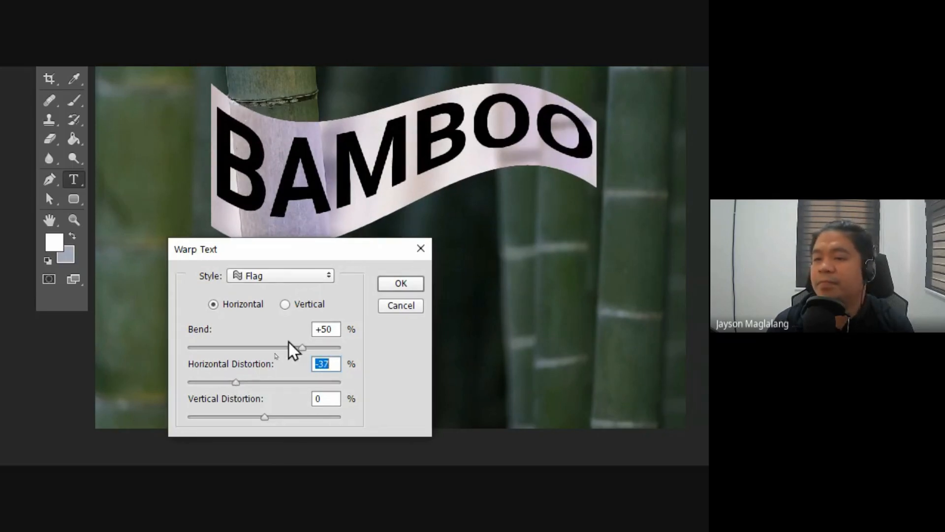
Step: Apply the Arc Upper warp style with 0% horizontal distortion to the BAMBOO text and finish the text edit
left_click(279, 273)
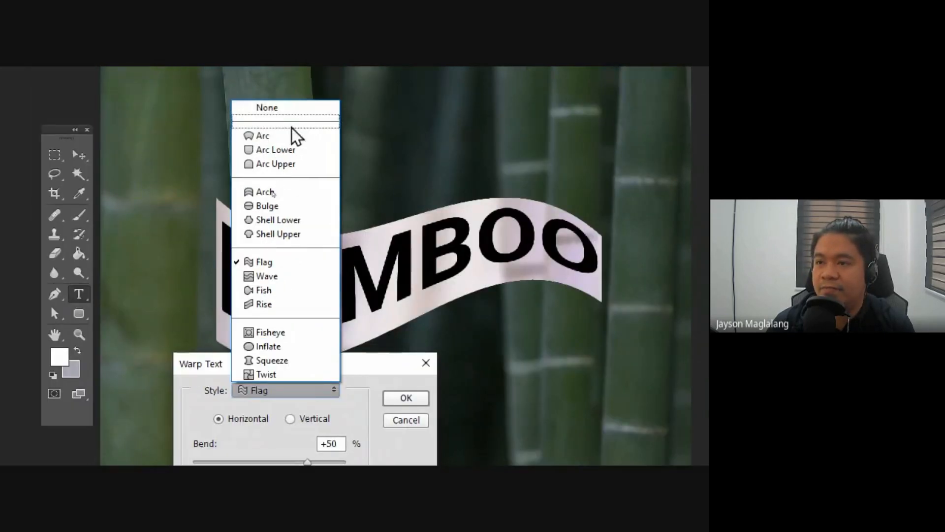
left_click(280, 168)
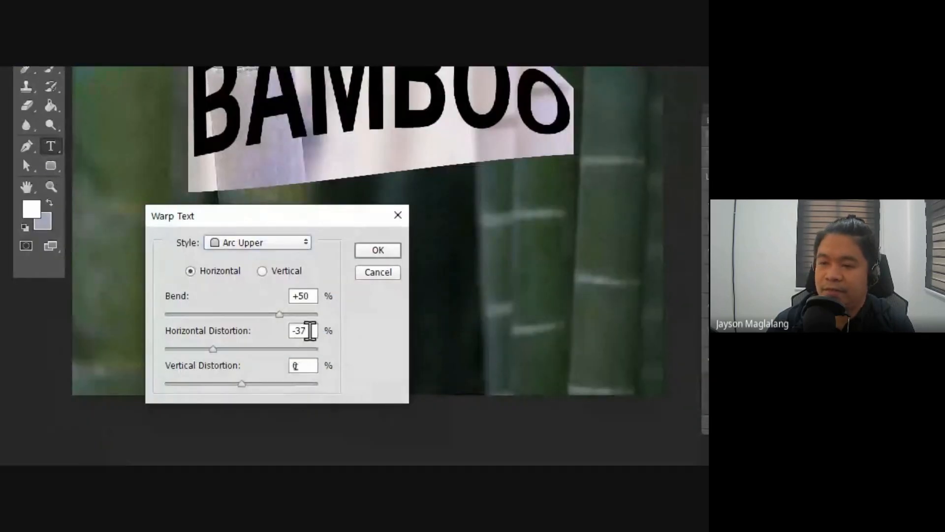
left_click_drag(311, 331, 280, 330)
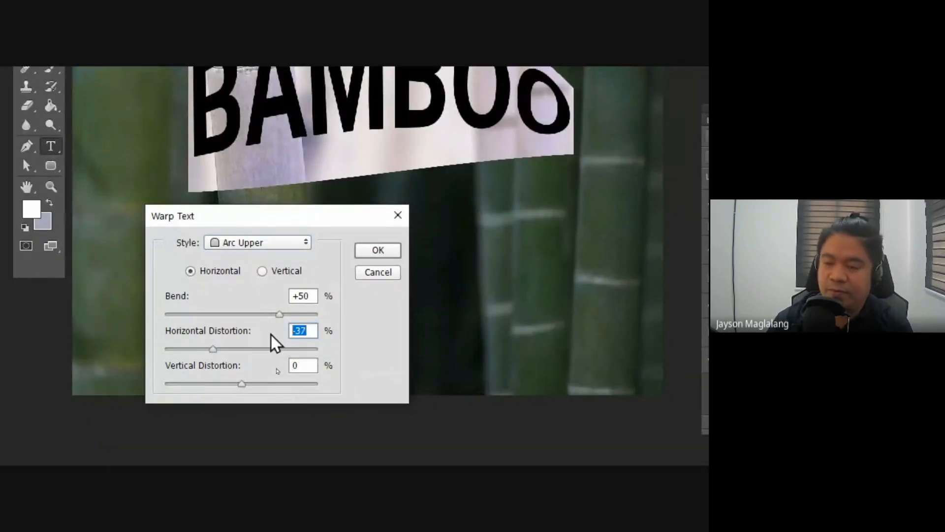
type("0")
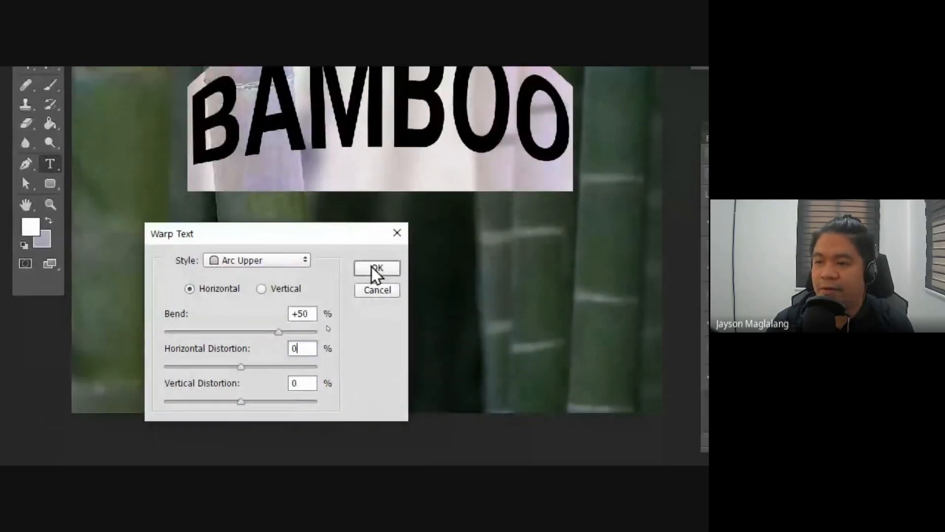
left_click(375, 270)
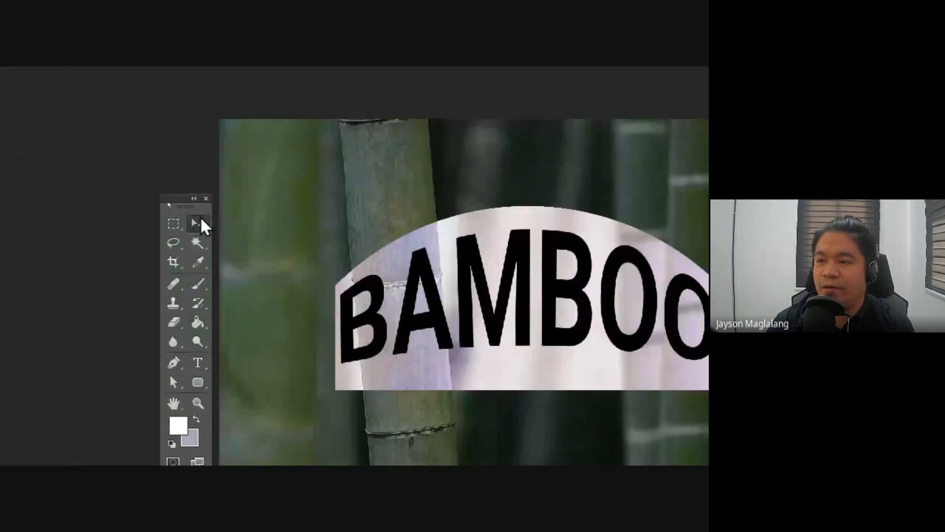
left_click(201, 220)
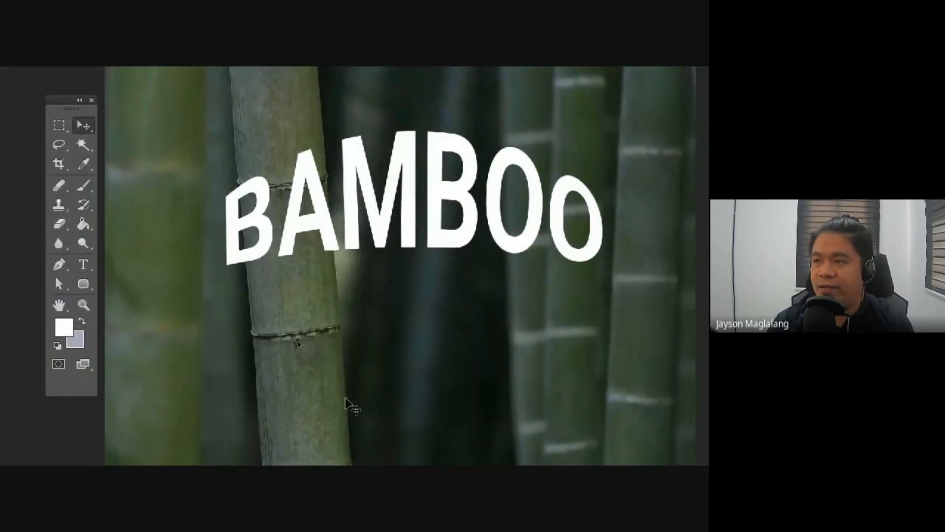
Step: Try editing the warped BAMBOO text by inserting an extra A after the first one and deleting it again
left_click(86, 260)
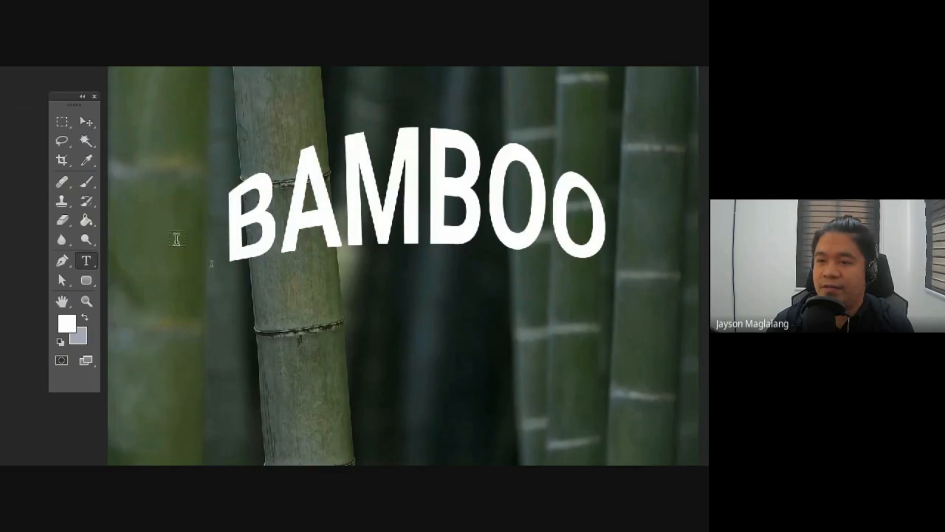
left_click_drag(232, 212, 447, 208)
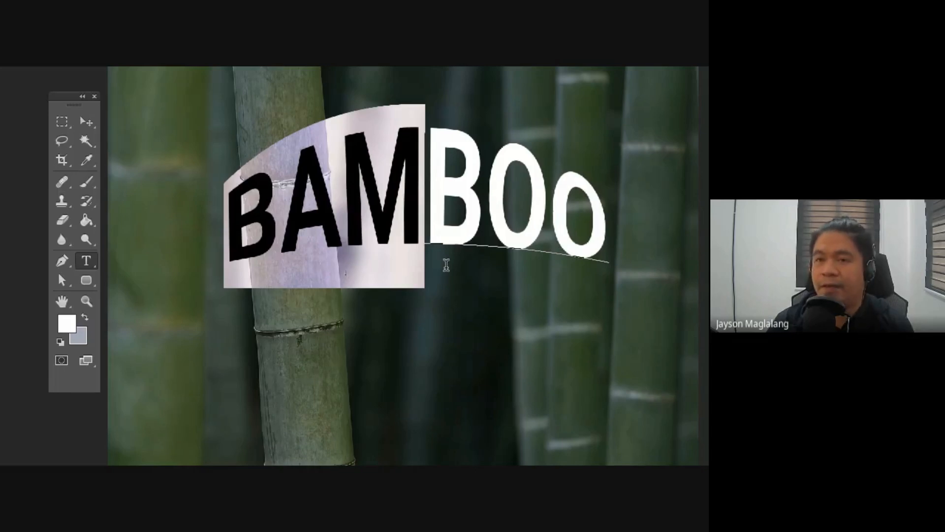
left_click(329, 184)
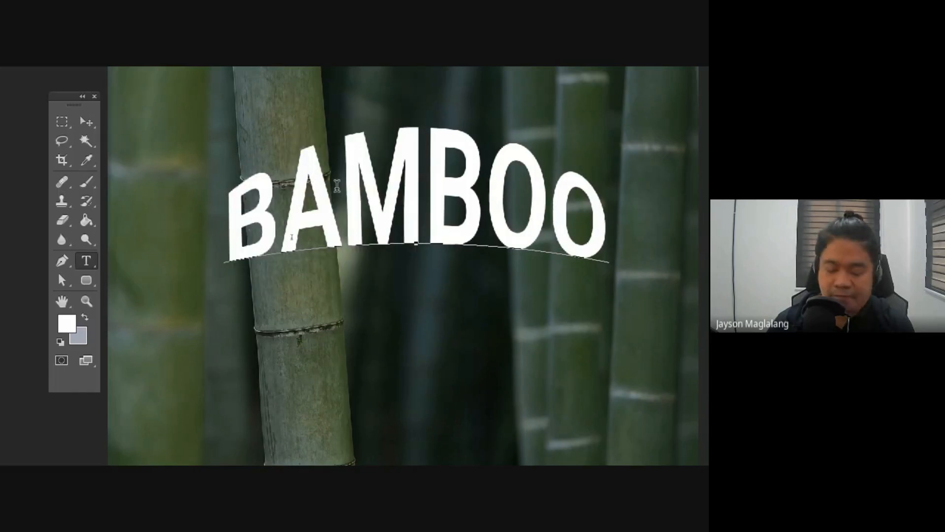
type("A")
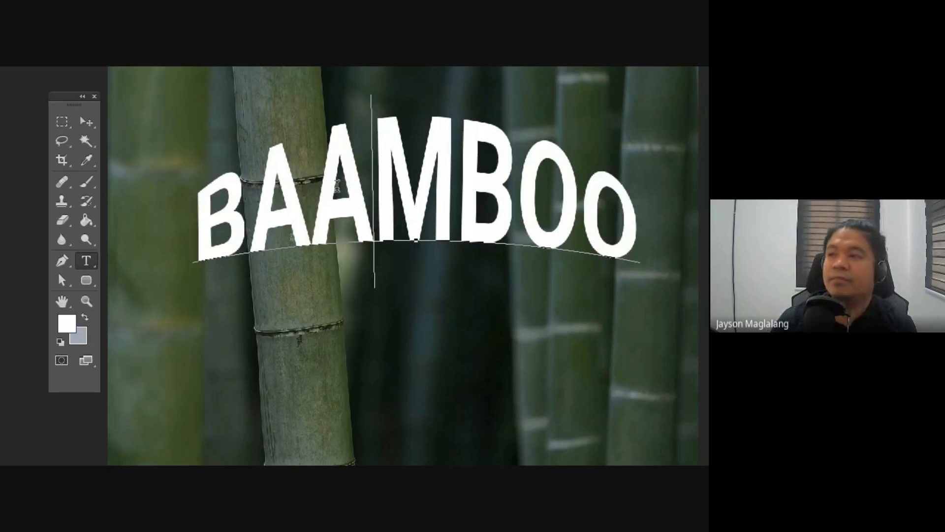
key("BackSpace")
Step: Commit the BAMBOO text and add a new text layer reading NATURAL just below it
left_click(86, 260)
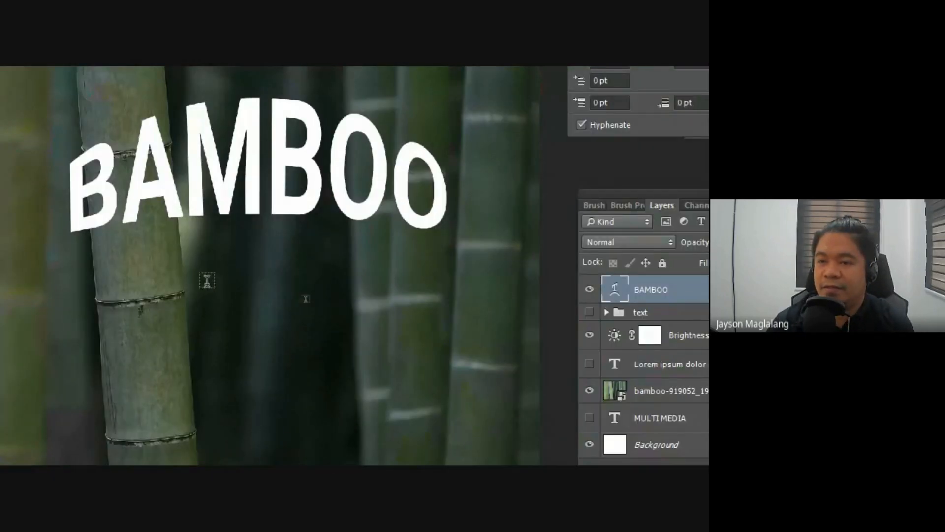
type("NATURAL")
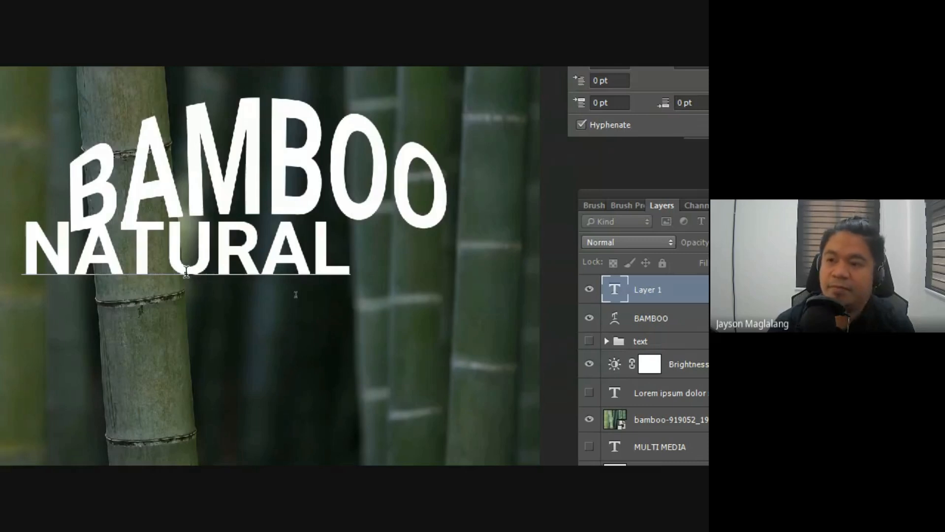
Step: Select the whole NATURAL text and set its font size to 72 pt and its style to Regular
left_click_drag(371, 251, 6, 227)
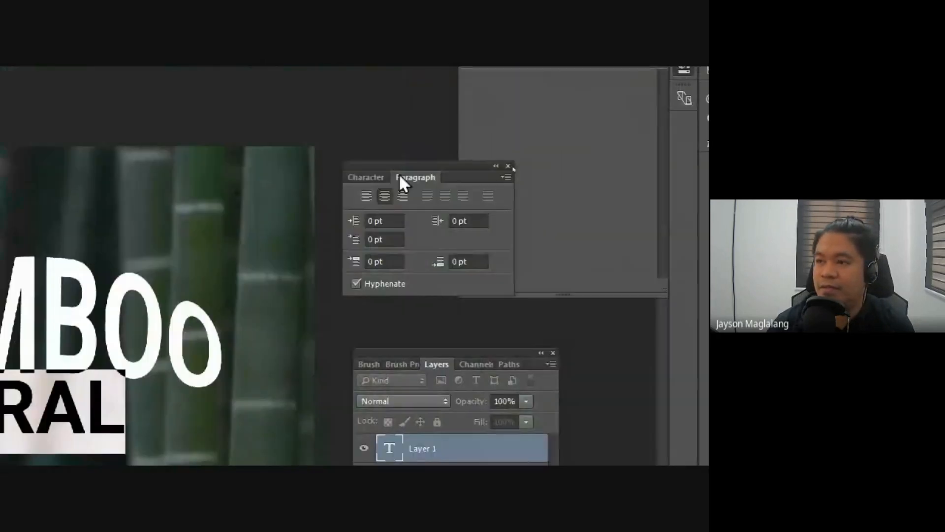
left_click(373, 174)
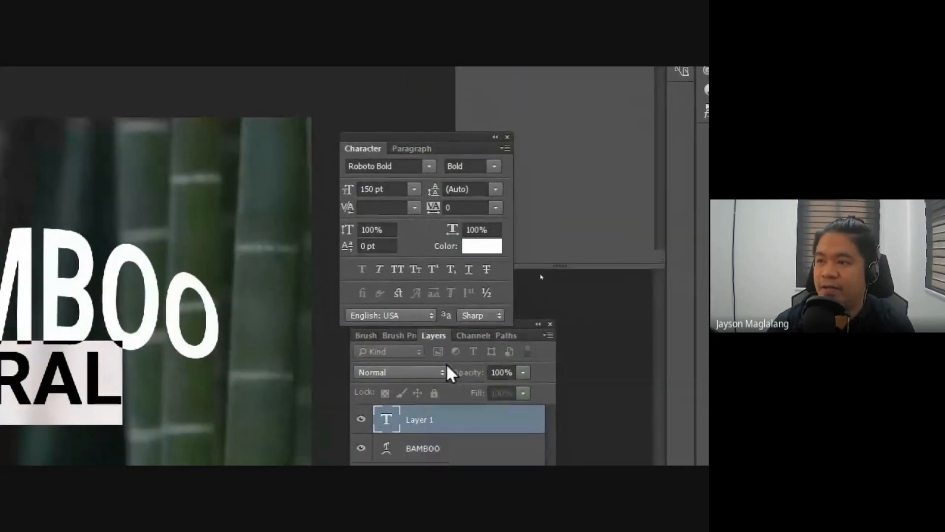
left_click(414, 189)
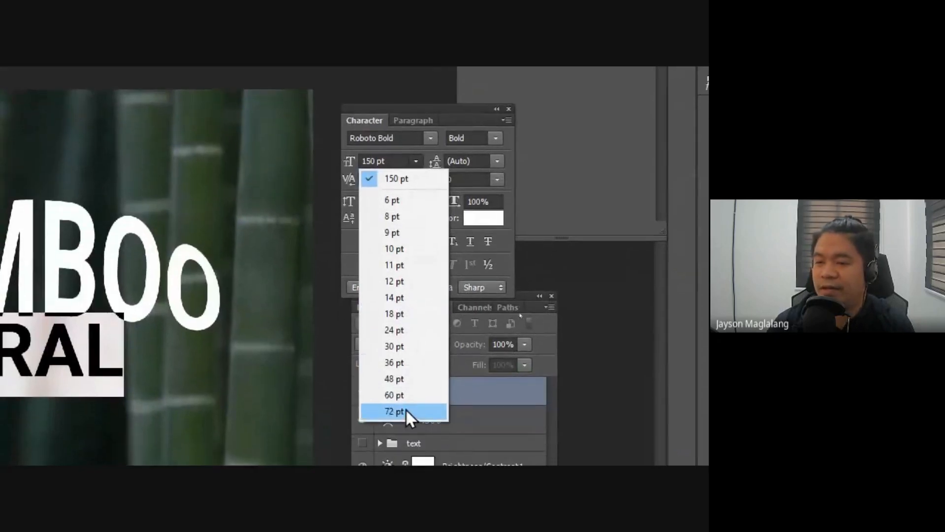
left_click(406, 417)
left_click(496, 138)
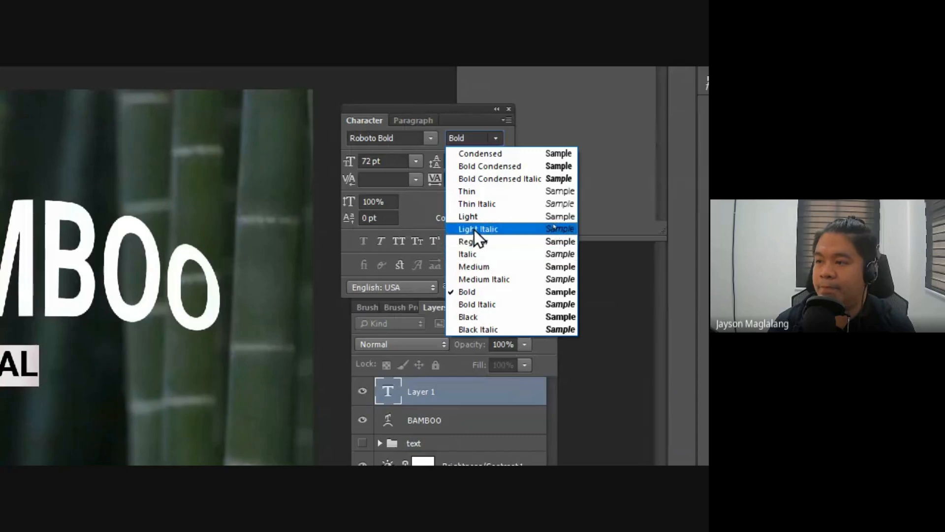
left_click(480, 243)
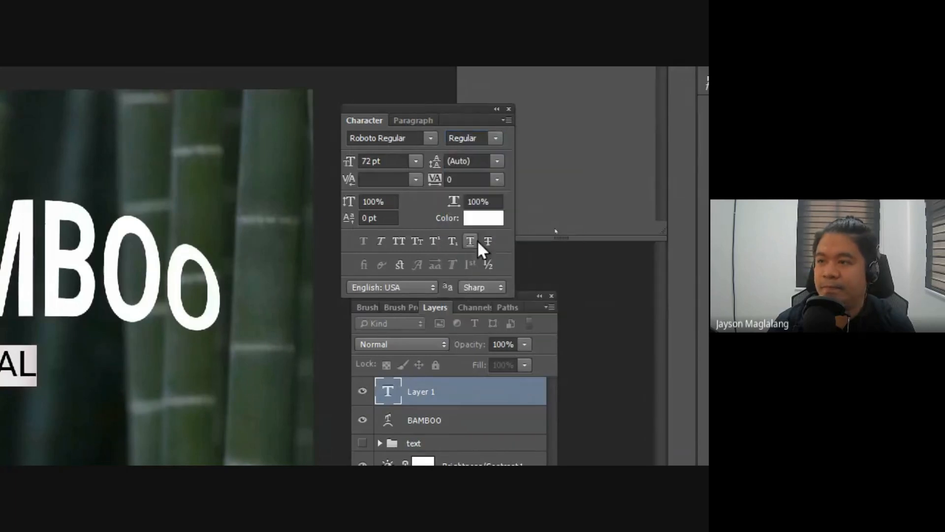
Step: Try the Thin font style on the NATURAL text and return it to Regular
left_click(496, 139)
left_click(475, 192)
left_click(495, 138)
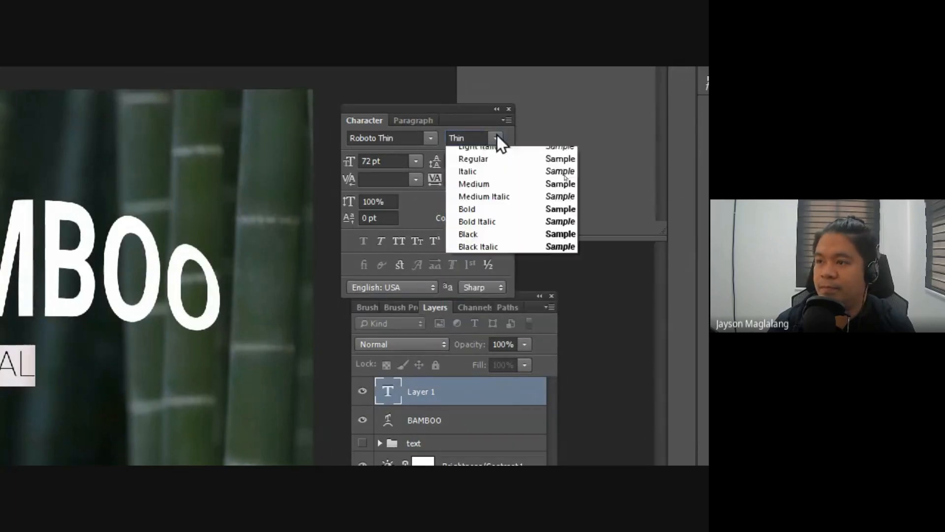
left_click(489, 246)
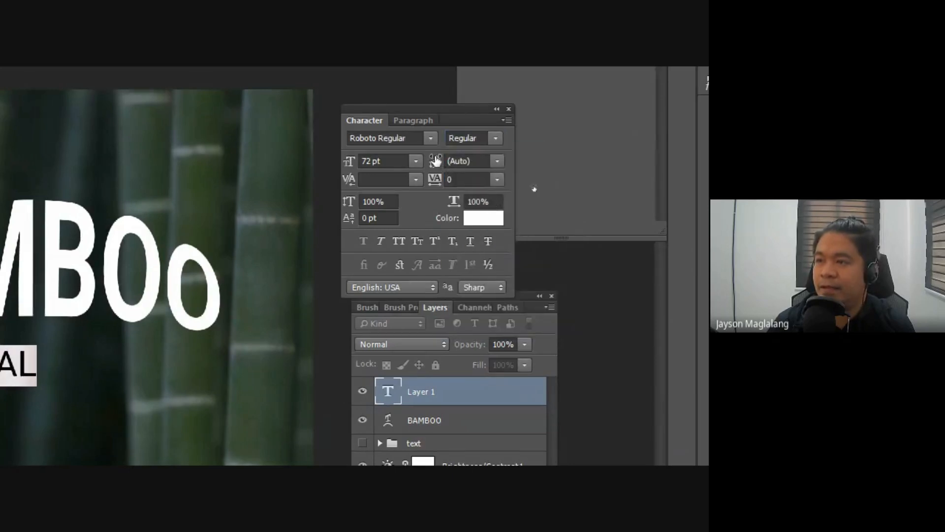
Step: Widen the tracking of the NATURAL text and centre it just below the warped BAMBOO heading
left_click_drag(437, 179, 456, 181)
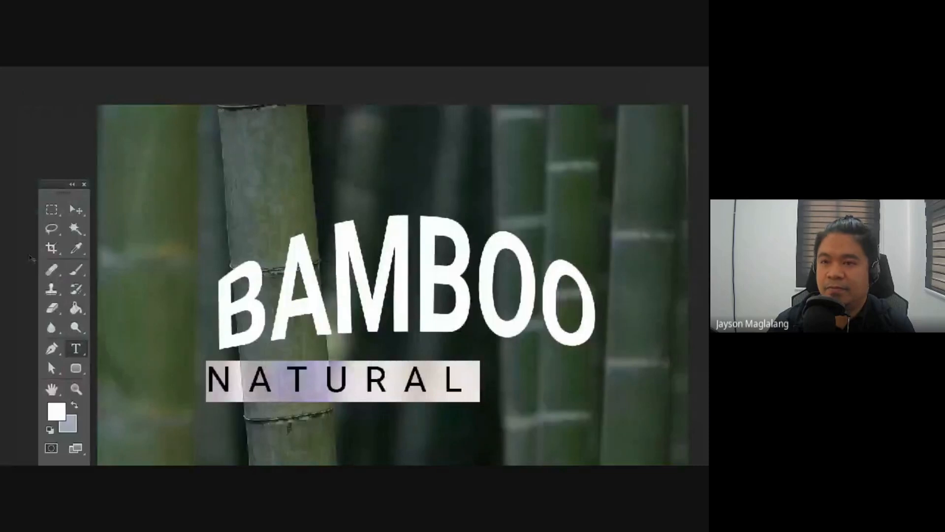
left_click(76, 209)
left_click_drag(270, 355, 342, 343)
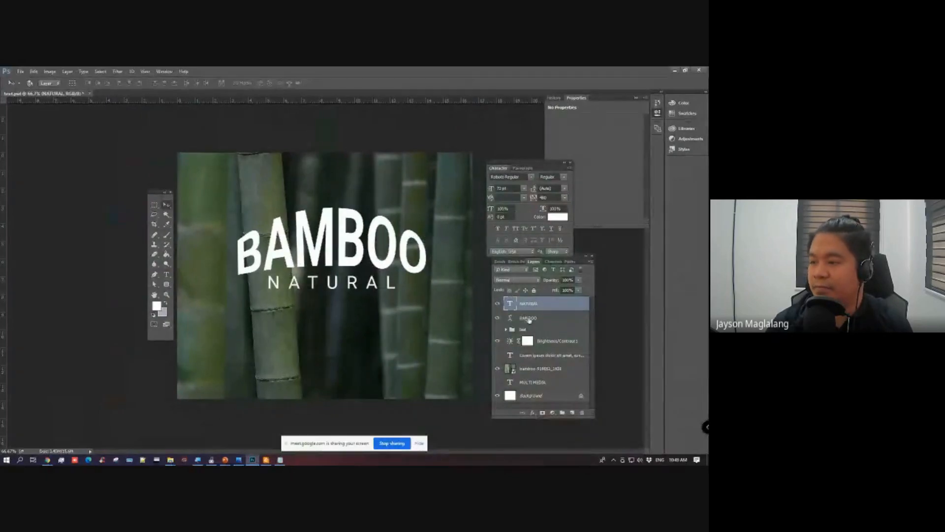
Step: Select the NATURAL and BAMBOO layers together and move both down toward the middle of the photo
left_click(529, 318, "ctrl")
left_click_drag(427, 246, 408, 276)
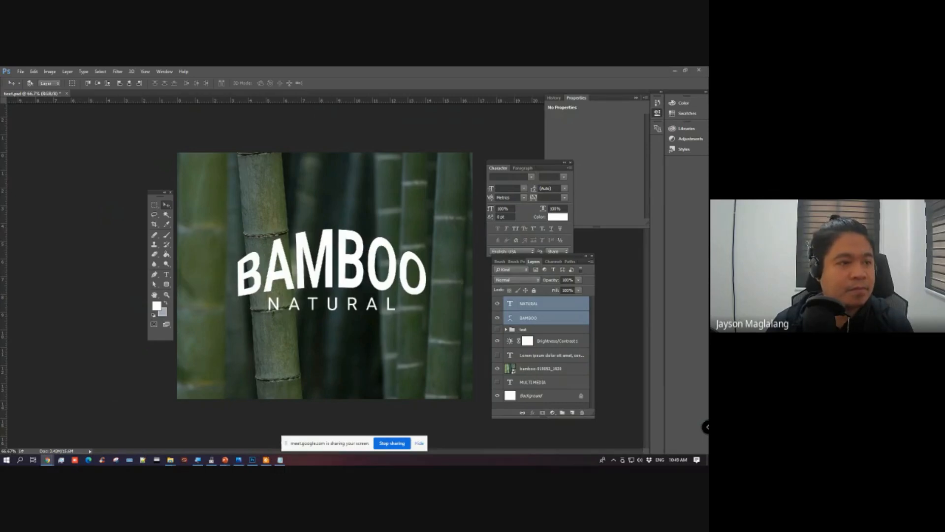
Step: Switch to the PowerPoint Lesson 4 slide, highlight the Text in Shape/Path topic and return to Photoshop
mouse_move(226, 460)
left_click(236, 431)
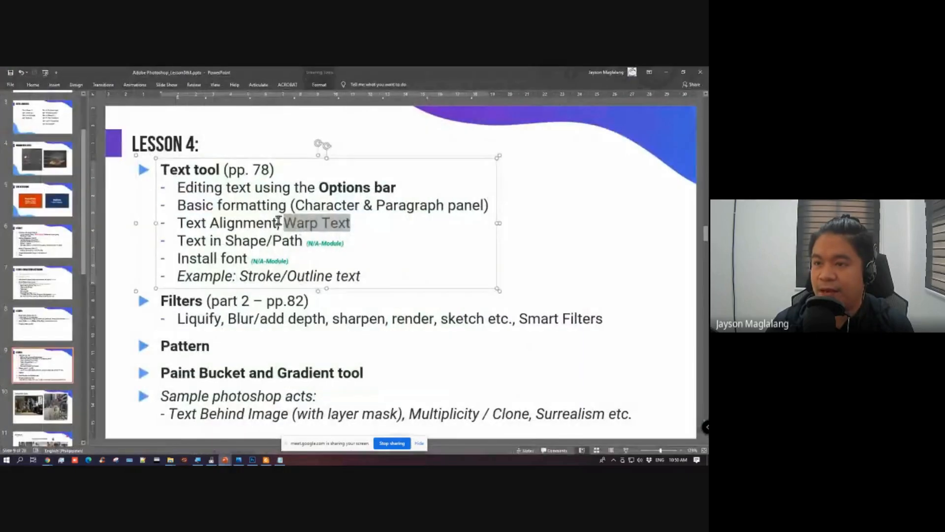
left_click_drag(178, 239, 288, 244)
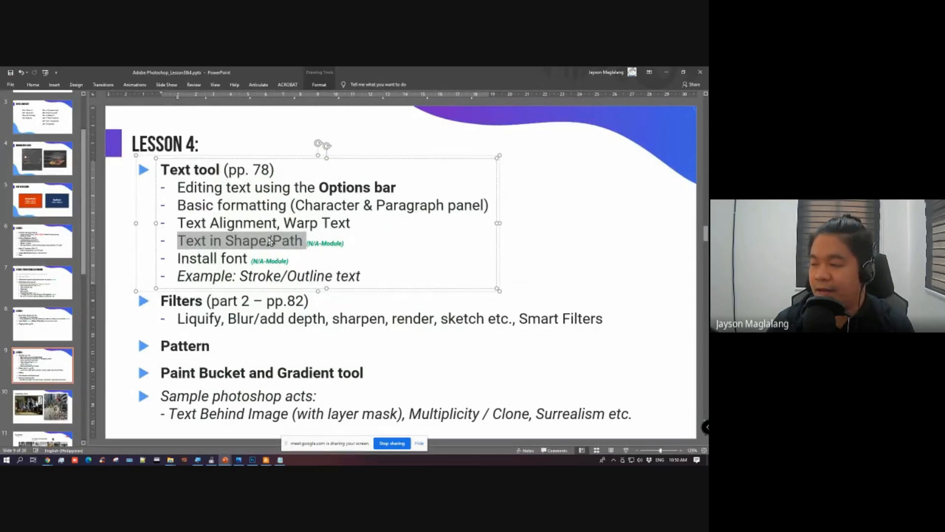
left_click(130, 322)
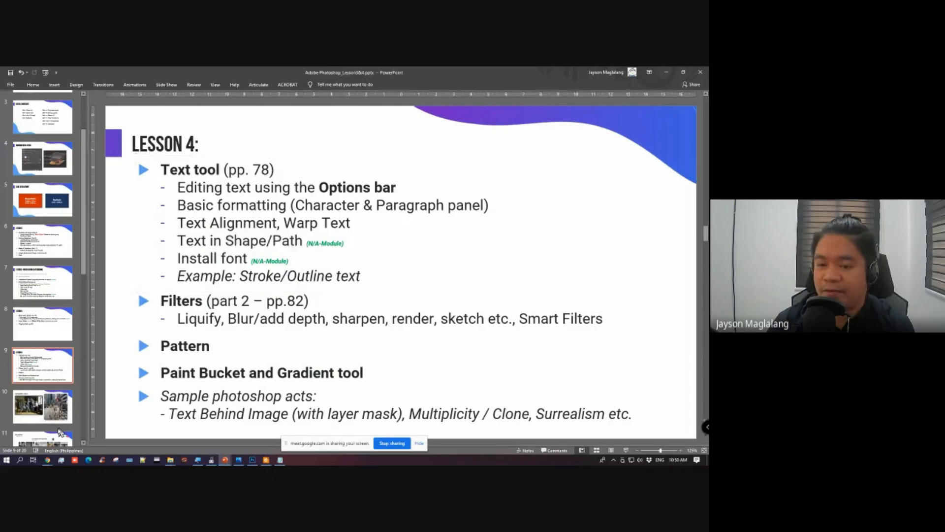
left_click(253, 460)
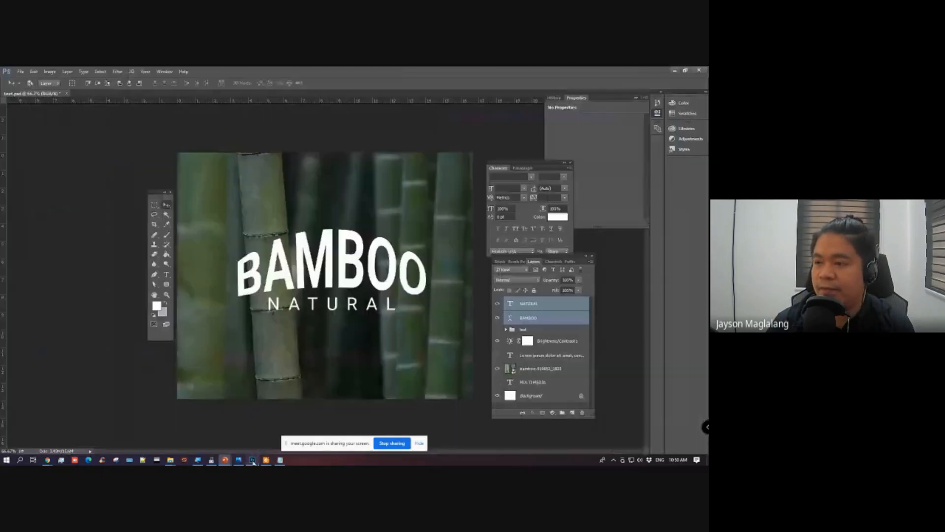
Step: Hide the NATURAL and BAMBOO layers and make NATURAL the only selected layer
left_click(498, 304)
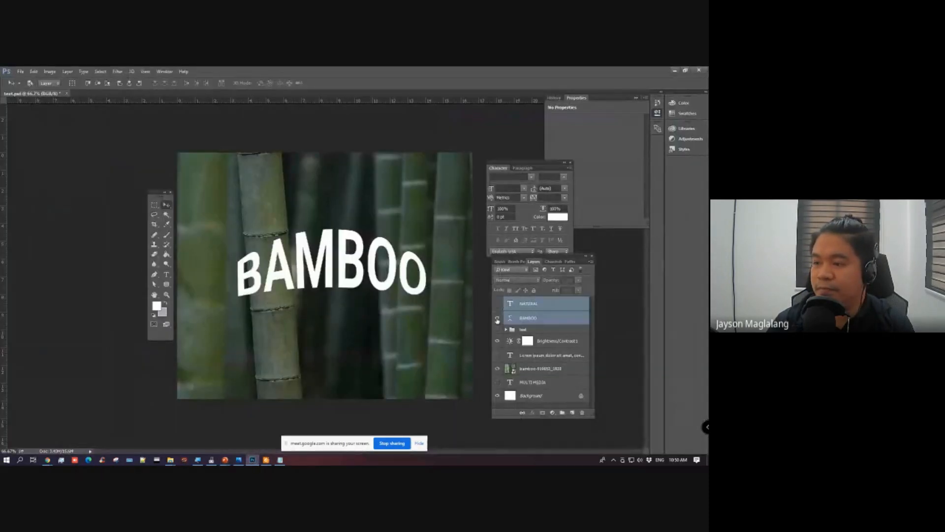
left_click(498, 319)
left_click(555, 305)
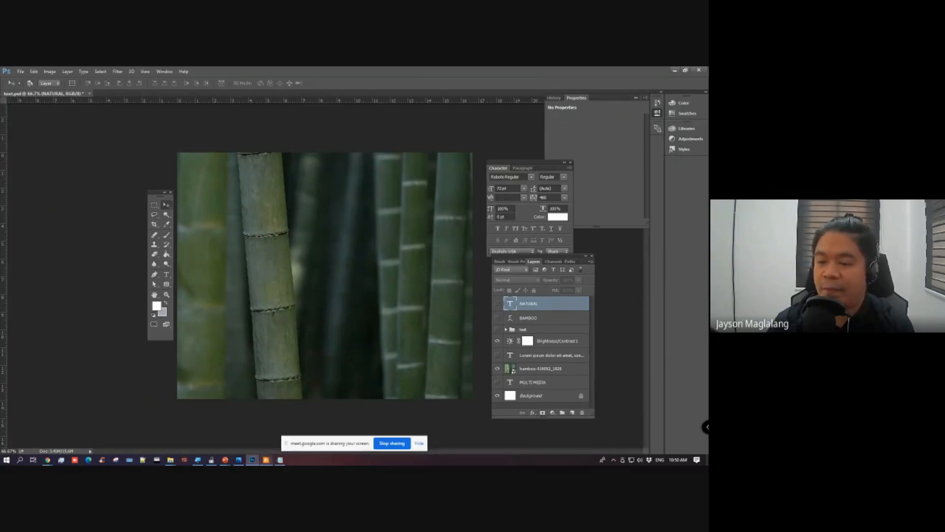
Step: Switch to Notepad, copy the selected Lorem ipsum paragraph and minimise the window to return to Photoshop
left_click(279, 461)
right_click(201, 251)
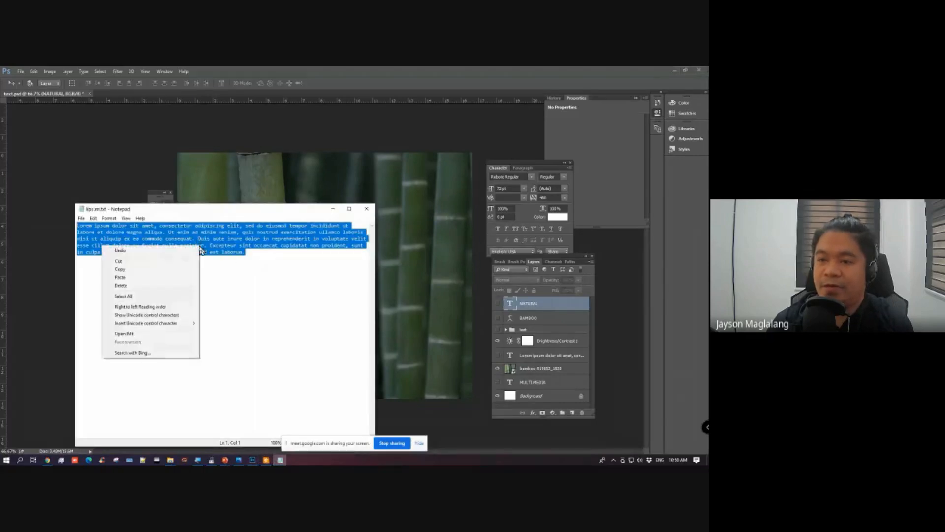
left_click(143, 270)
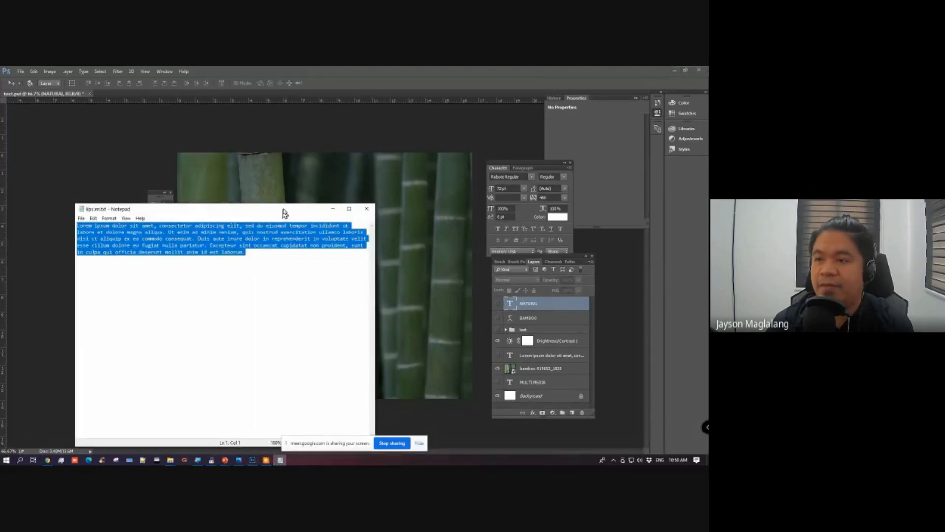
left_click(331, 209)
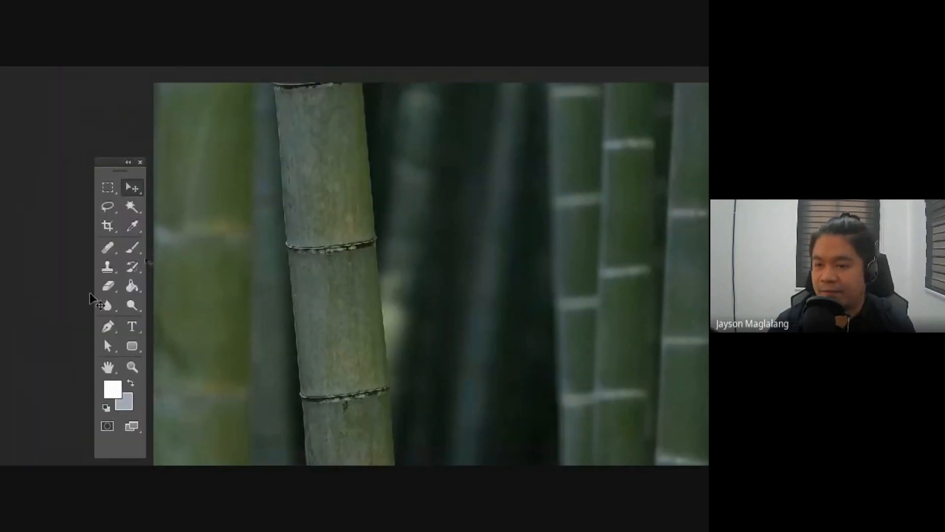
Step: Look through the Pen tool variants, and choose the Ellipse Tool with its drawing mode set to Shape
left_click(28, 189)
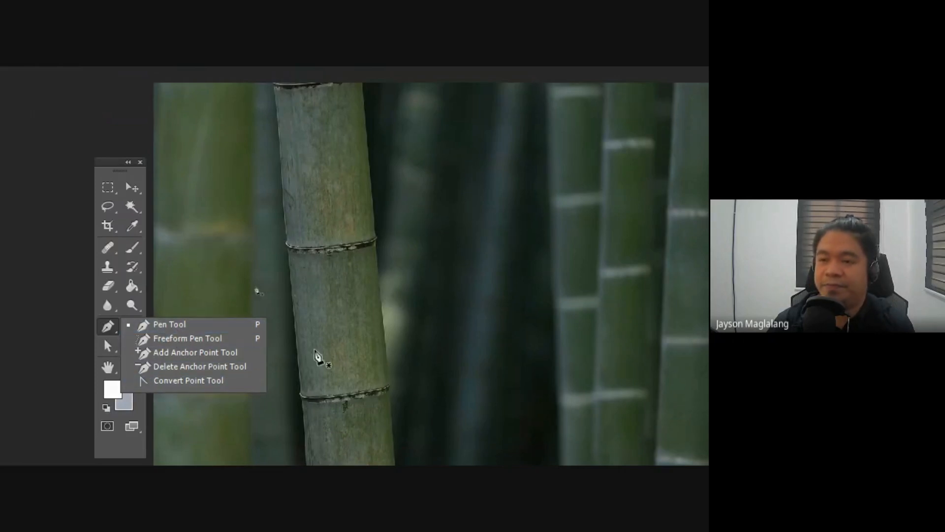
left_click(104, 327)
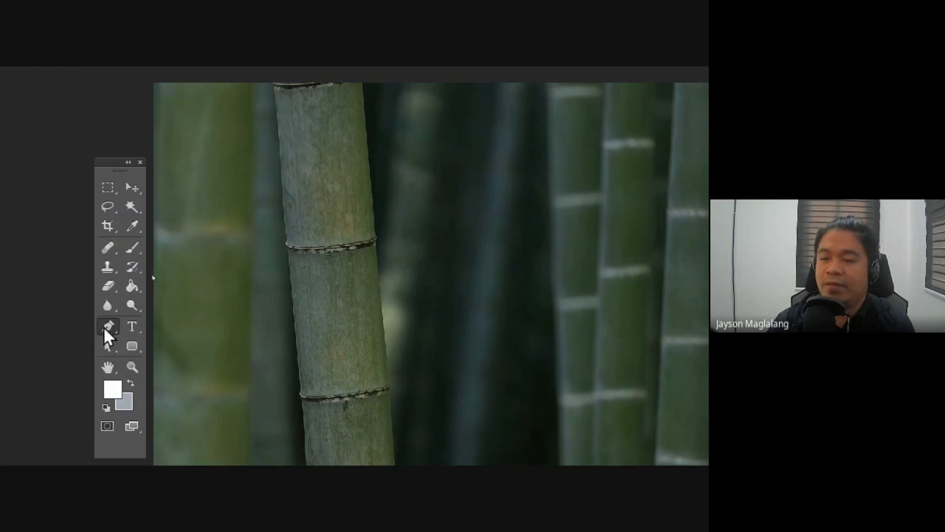
left_click(130, 342)
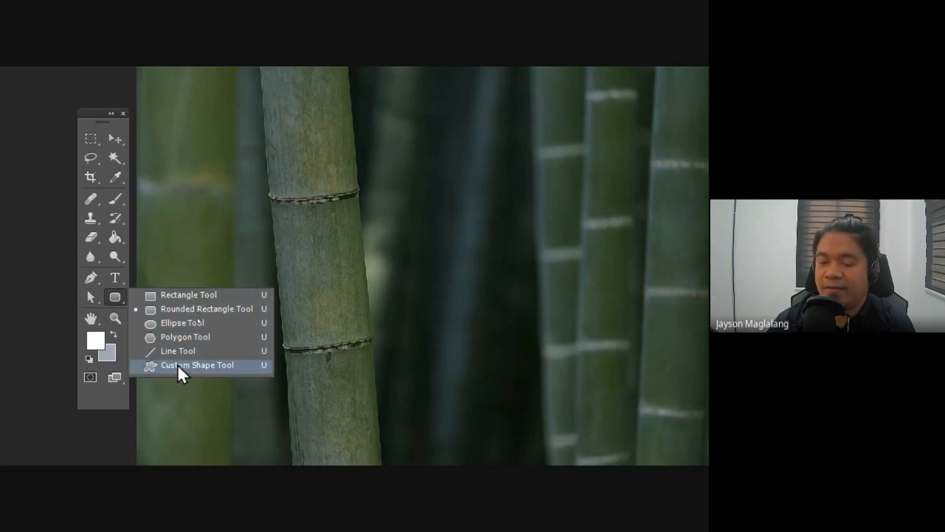
left_click(179, 325)
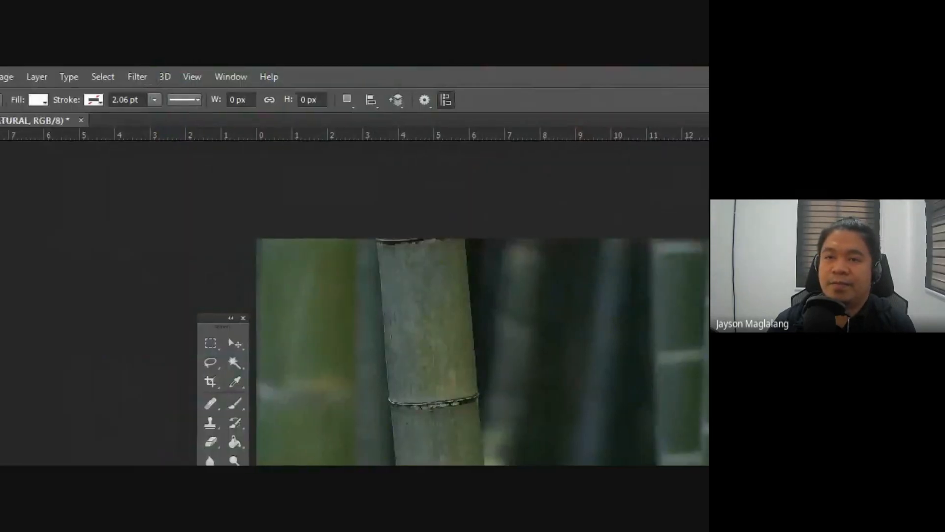
left_click(74, 97)
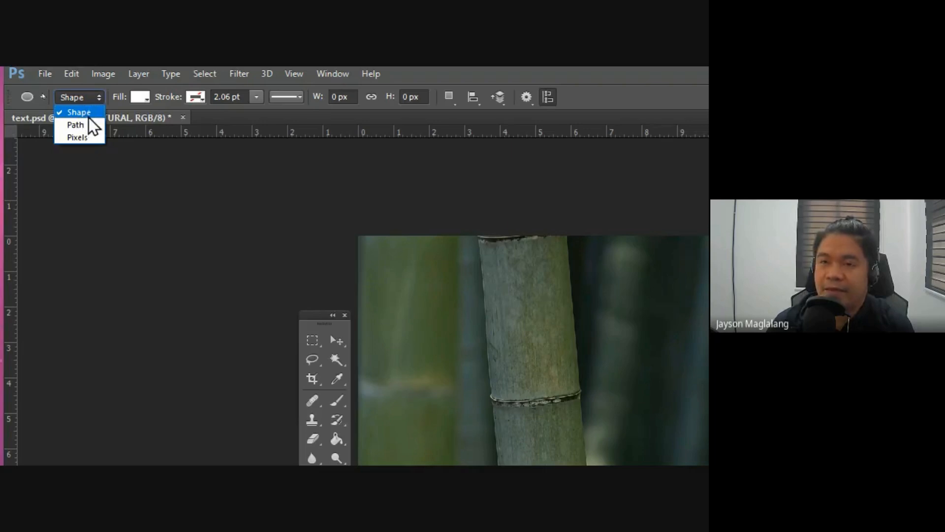
left_click(81, 113)
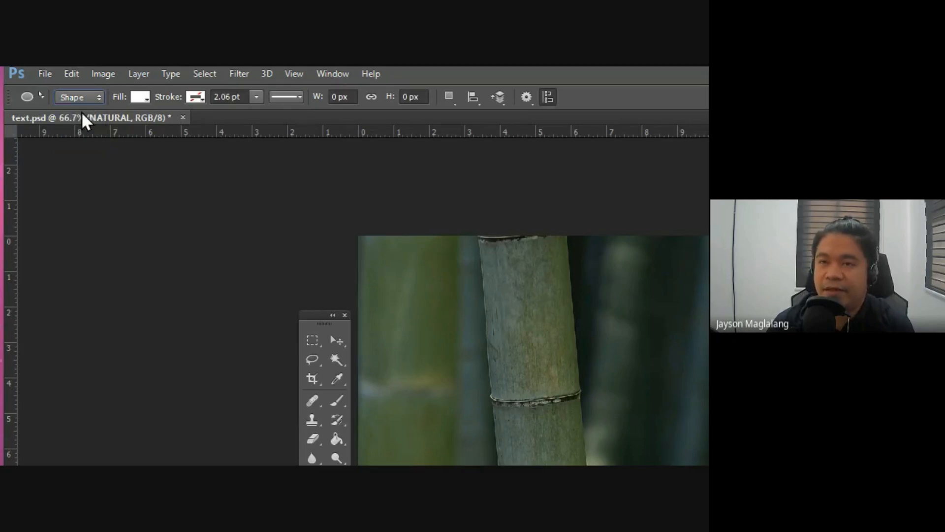
Step: Set the ellipse's fill colour to black and its stroke colour to orange
left_click(143, 103)
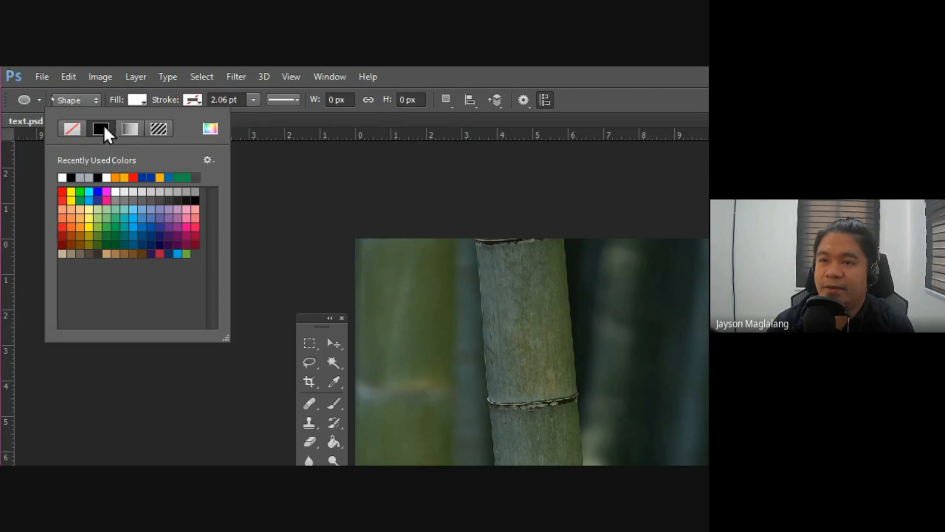
left_click(195, 201)
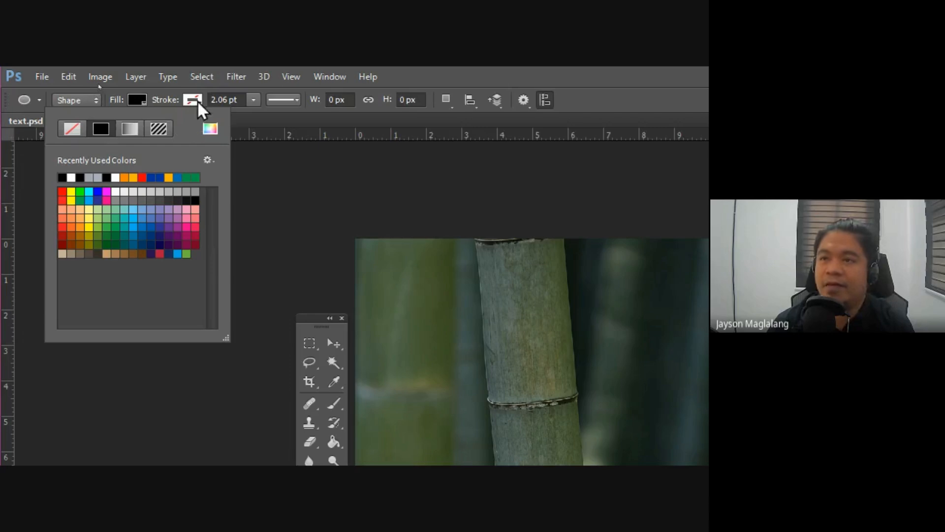
left_click(427, 68)
left_click(193, 100)
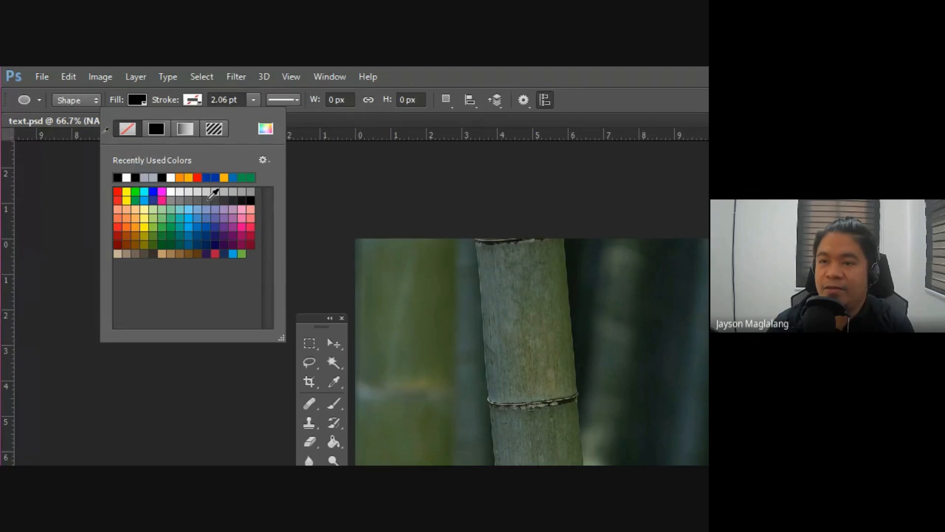
left_click(181, 177)
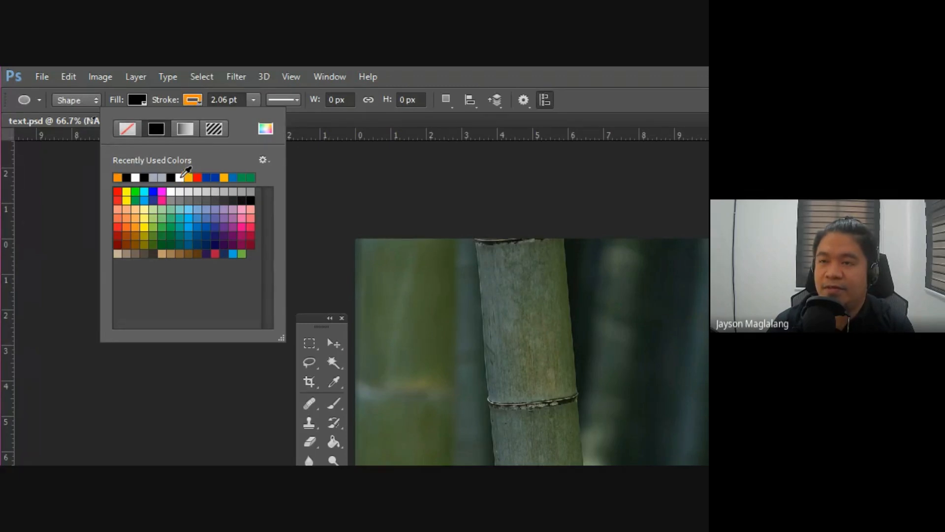
left_click(451, 67)
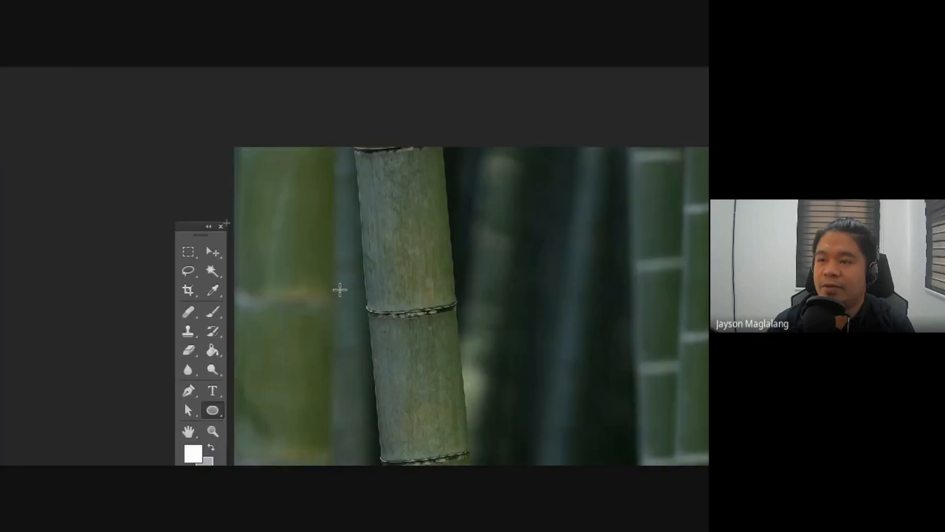
Step: Draw a circle partly over the main bamboo stalk and delete it
left_click_drag(425, 330, 555, 466)
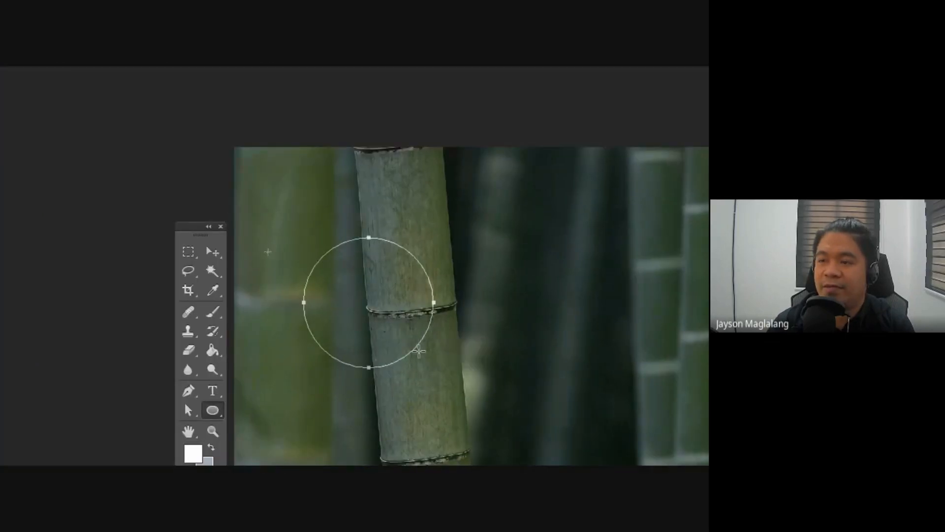
left_click_drag(433, 375, 434, 375)
left_click(211, 251)
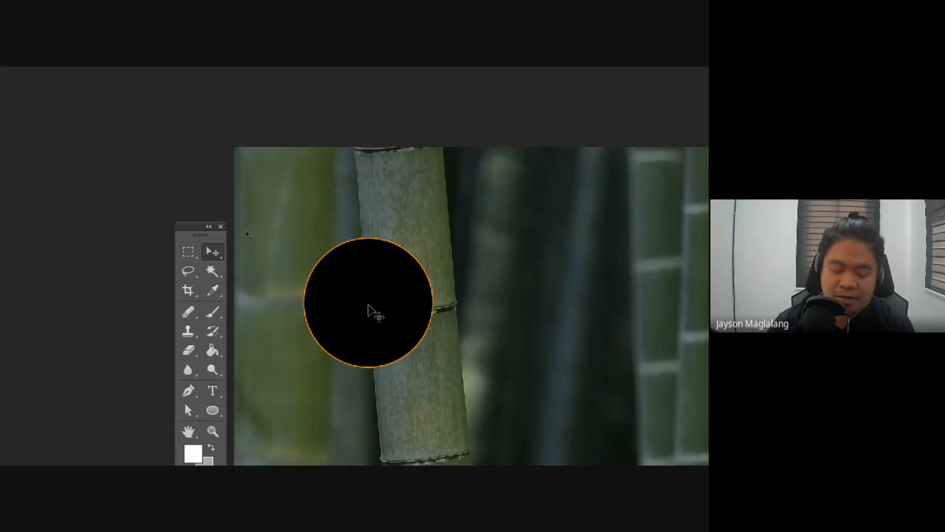
key("Delete")
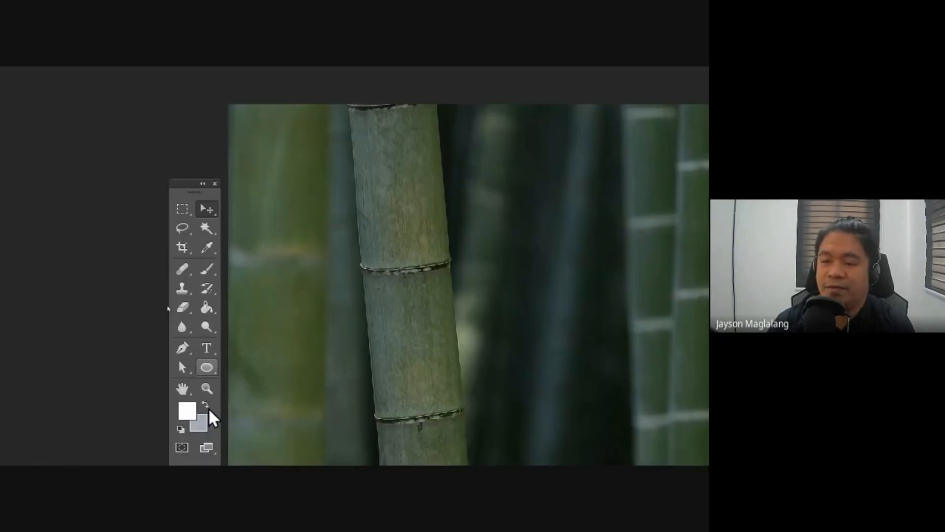
Step: Activate the Ellipse Tool and set its stroke to no colour, keeping the black fill
left_click(213, 413)
left_click(243, 389)
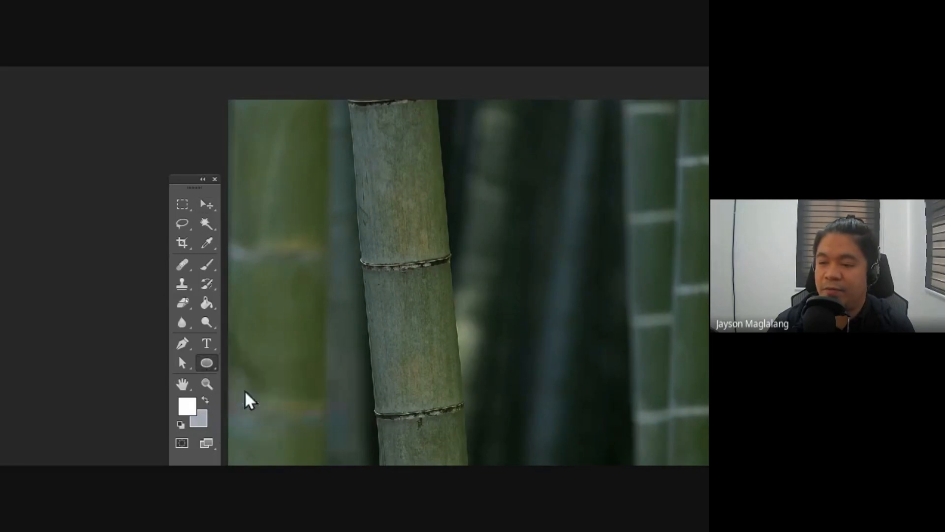
left_click(142, 99)
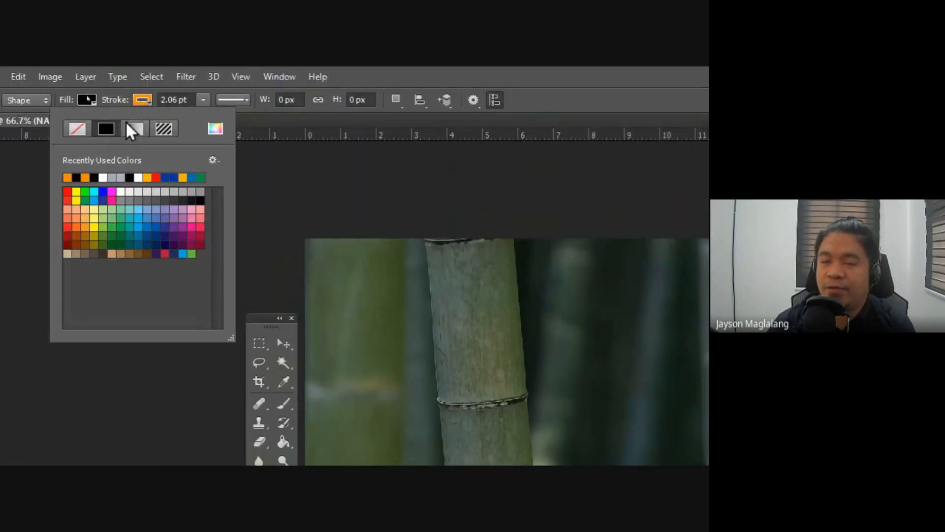
left_click(76, 129)
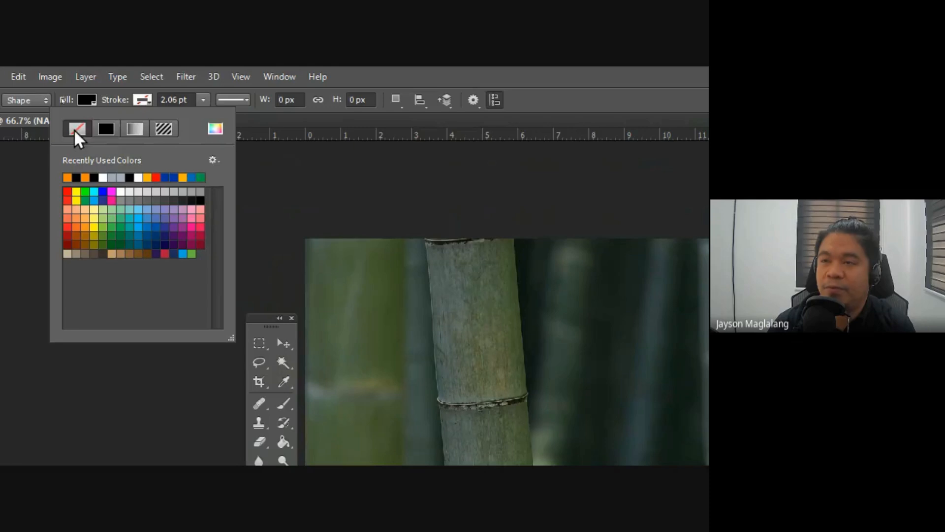
left_click(426, 75)
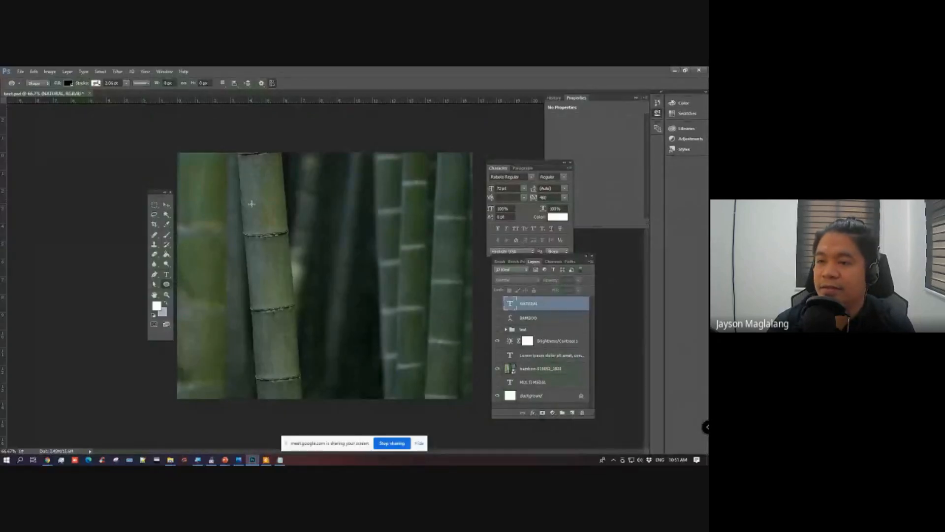
Step: Draw a circle about 572 px across beside the main bamboo stalk, and reposition the Character panel and toolbox
left_click_drag(277, 207, 412, 383)
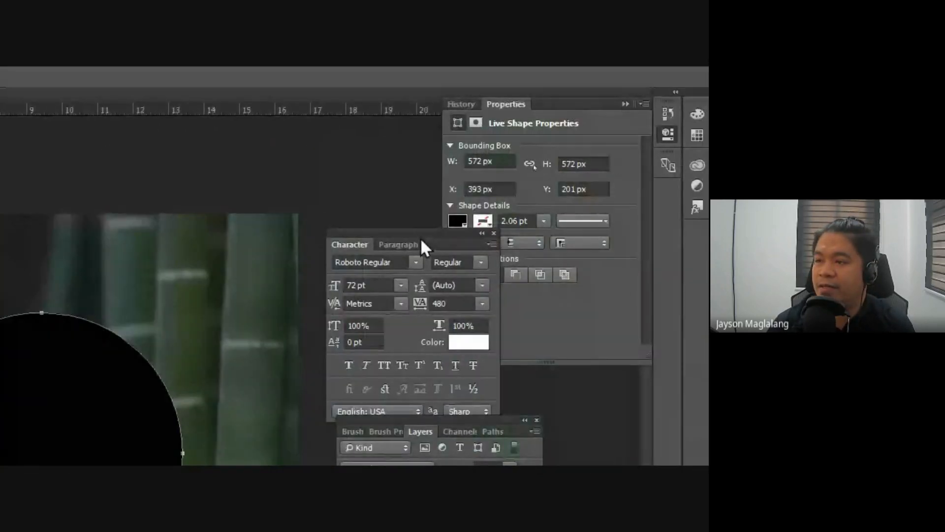
left_click_drag(420, 238, 338, 217)
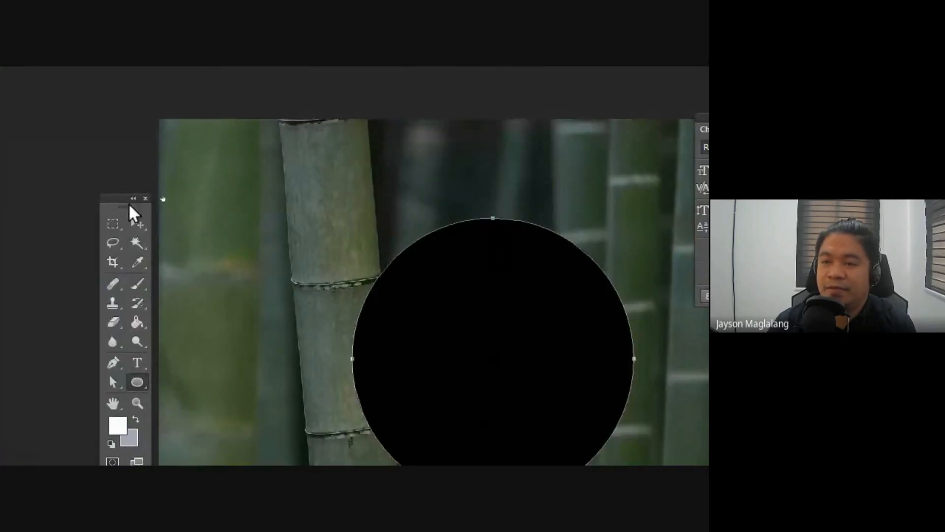
left_click_drag(122, 199, 127, 171)
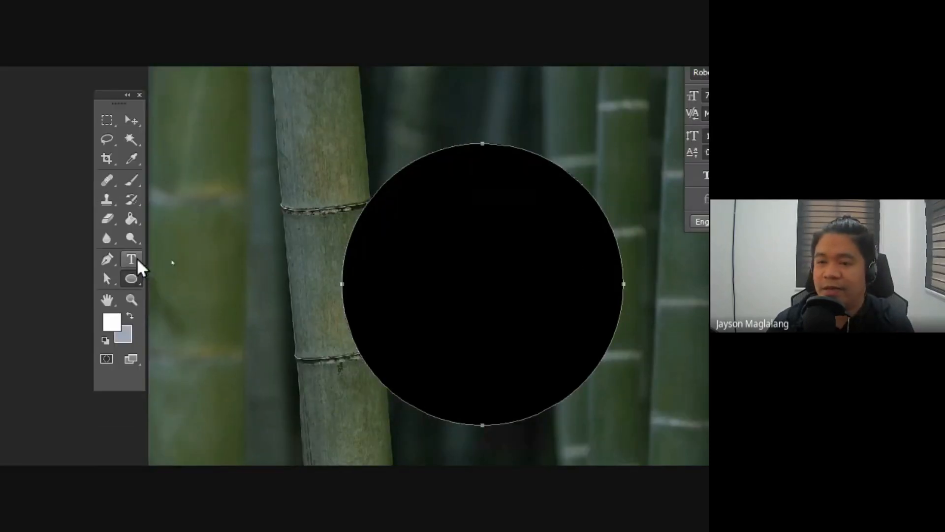
Step: Start horizontal type inside the black circle and paste the copied Lorem ipsum paragraph
right_click(132, 257)
left_click(169, 261)
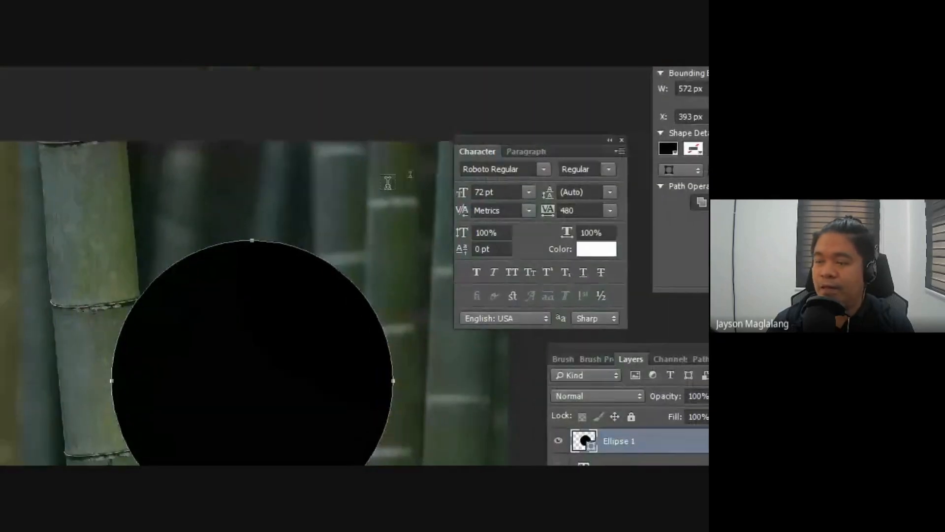
left_click(218, 278)
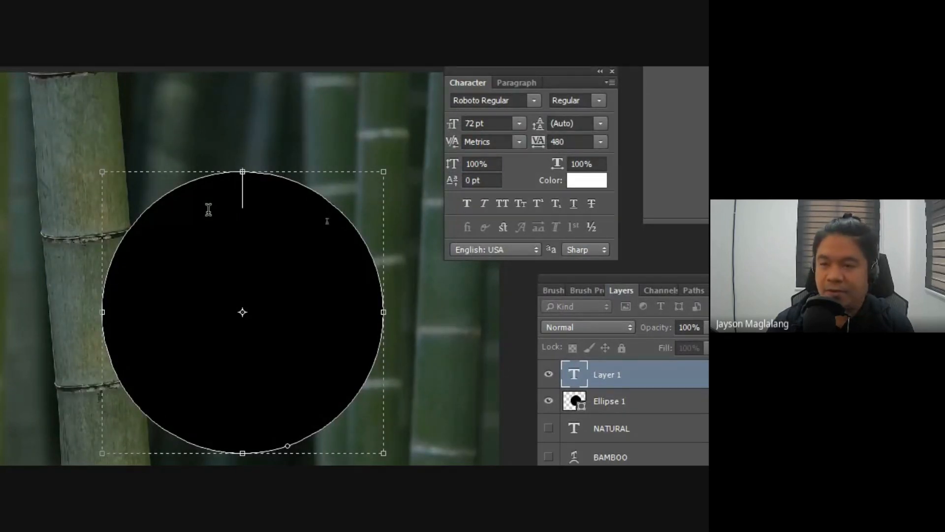
key("ctrl+v")
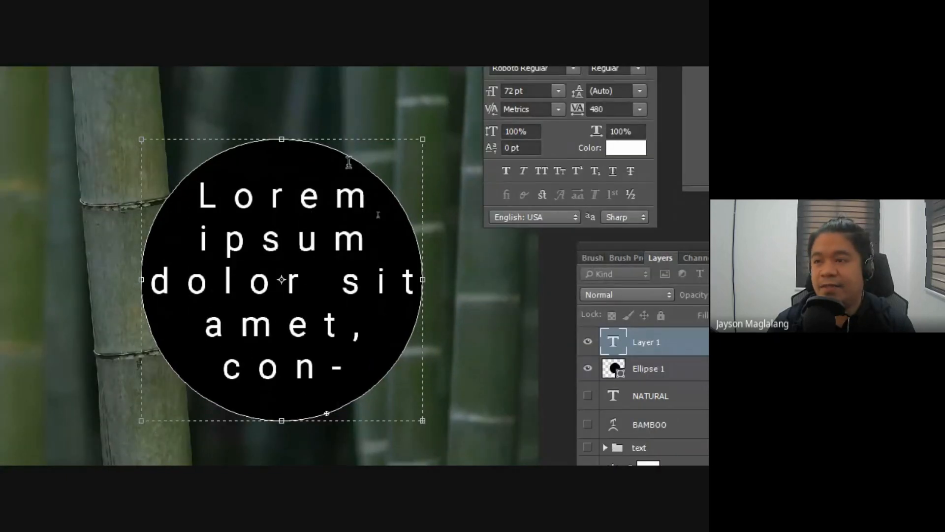
Step: Set the circle's entire paragraph to a tracking of 0 and a font size of 36 pt, and finish the text edit
key("ctrl+a")
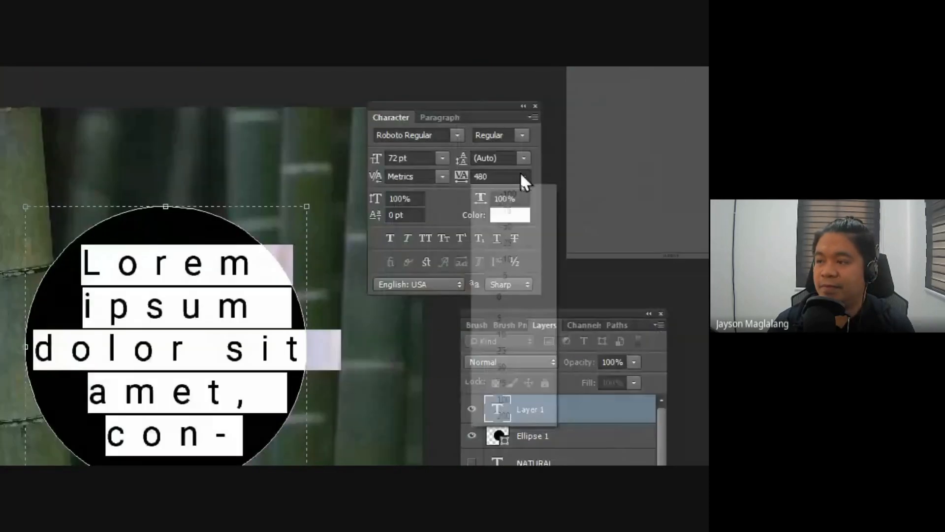
left_click(584, 144)
left_click(565, 262)
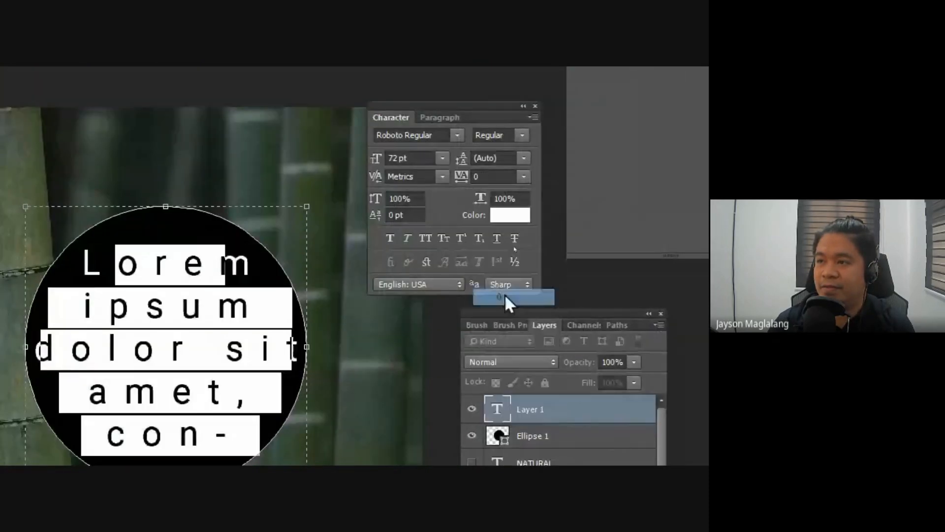
left_click(443, 158)
left_click(421, 348)
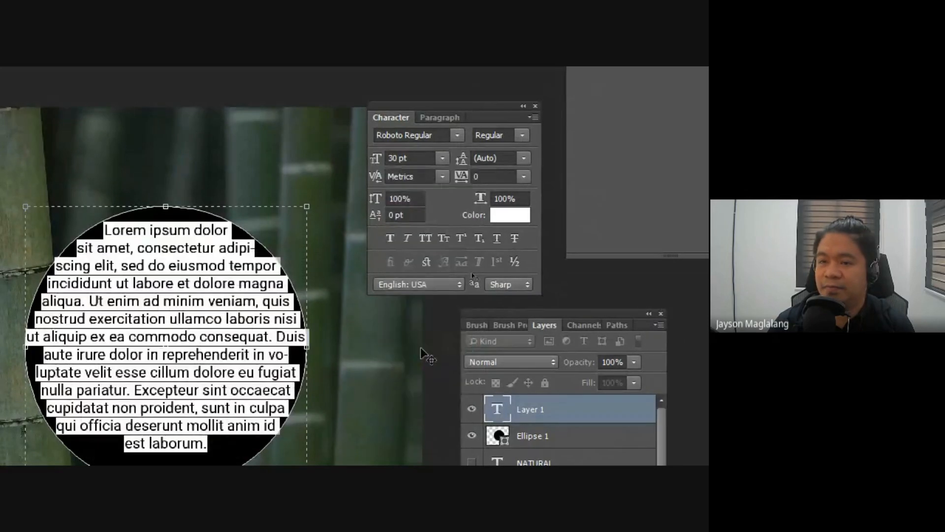
left_click(442, 157)
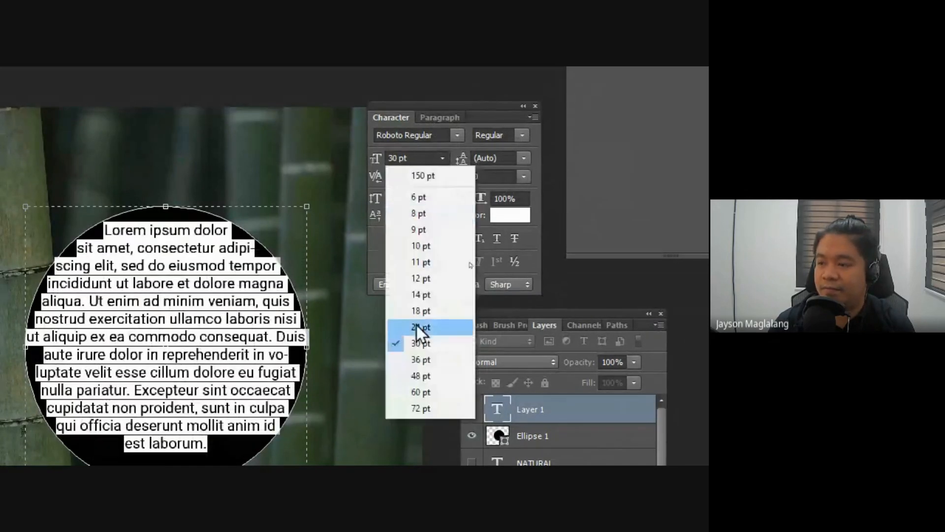
left_click(416, 365)
left_click(141, 251)
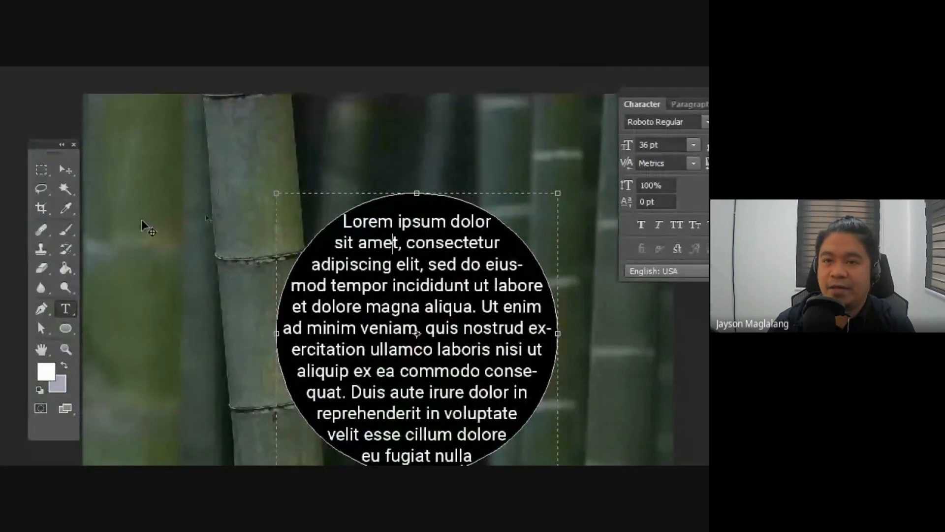
left_click(65, 168)
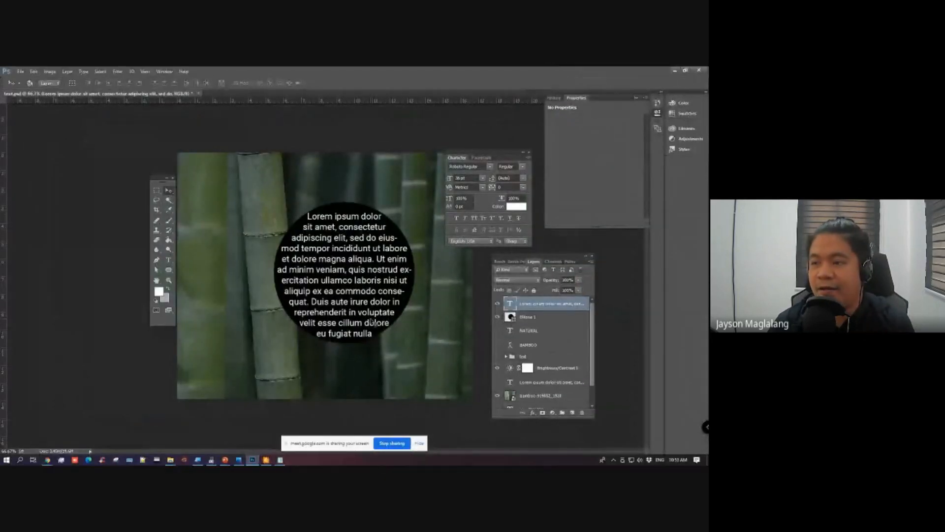
Step: Look over the shape tool variants, the Pen tool and the layers that make up the text in the circle
left_click(171, 274)
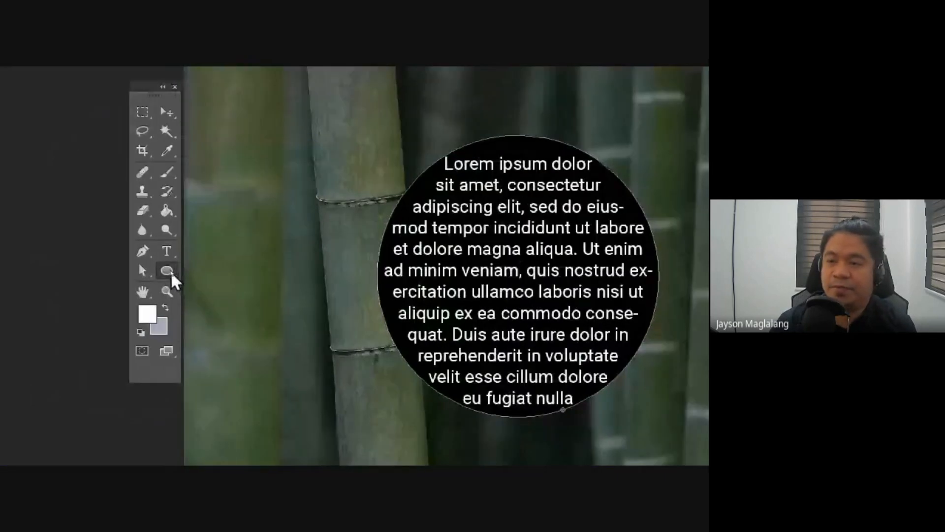
left_click(170, 271)
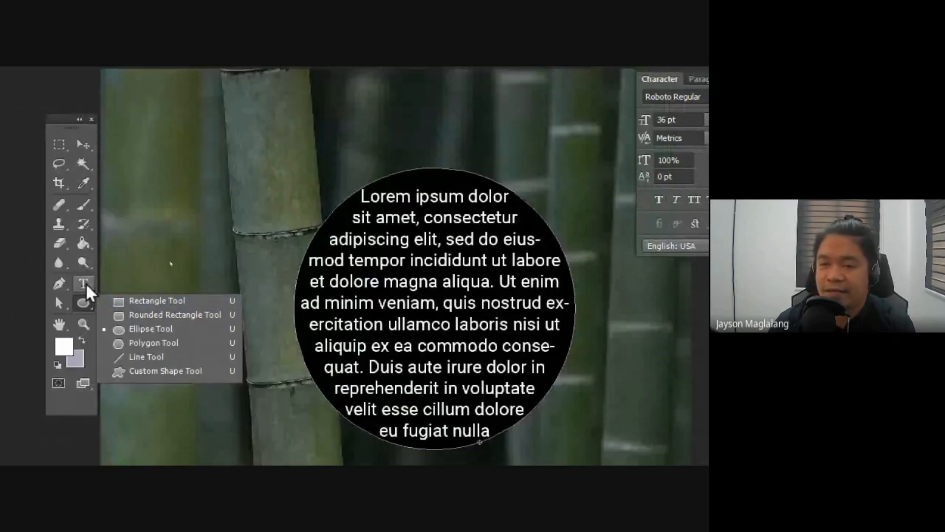
left_click_drag(66, 284, 67, 285)
left_click(60, 283)
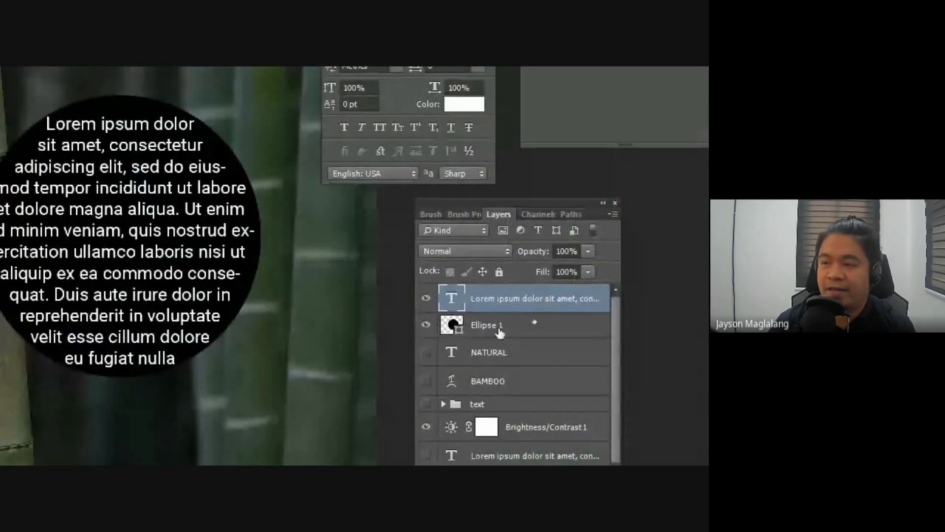
left_click(380, 268)
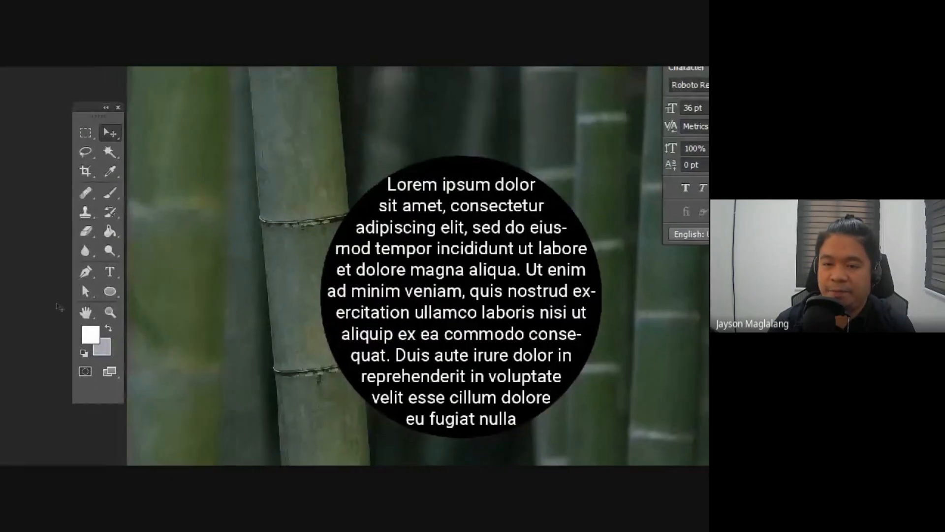
right_click(115, 290)
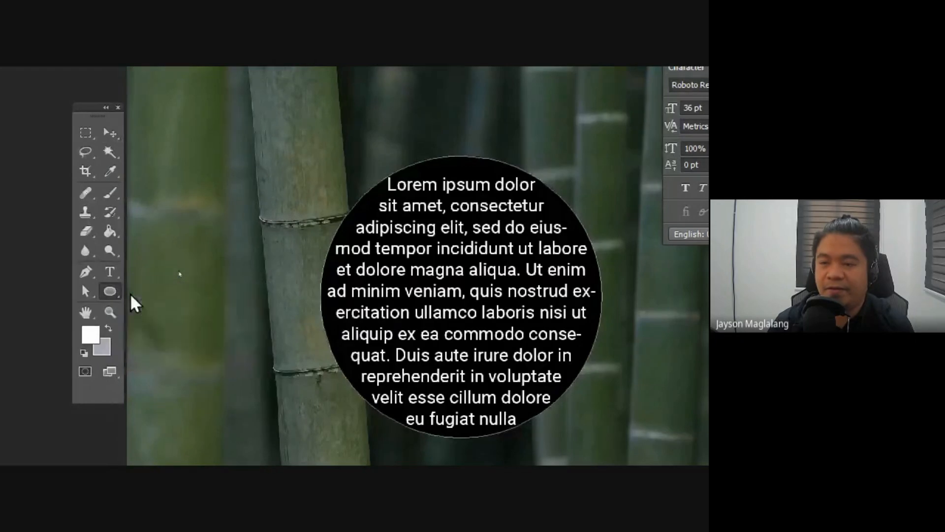
left_click(133, 318)
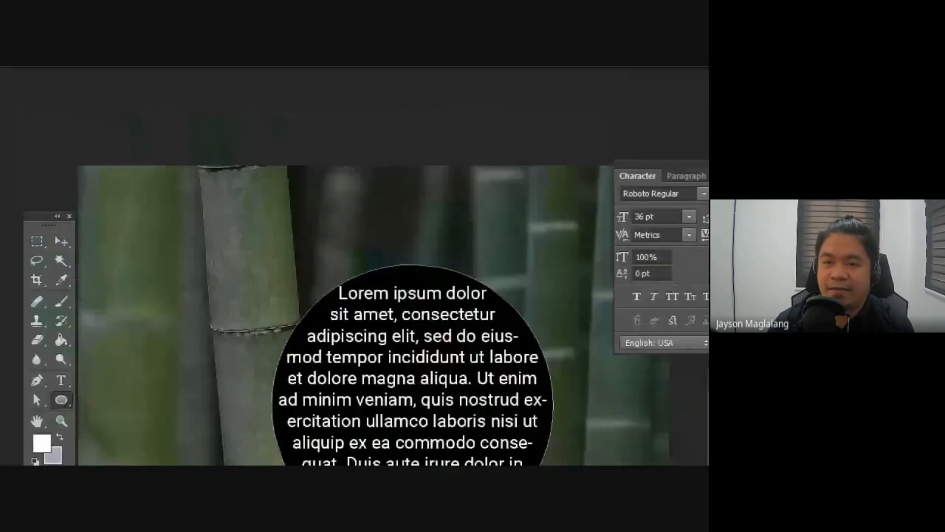
Step: Delete the Ellipse 1 shape layer, select the Lorem ipsum text layer and move the circular paragraph over the main bamboo stalk
left_click(61, 240)
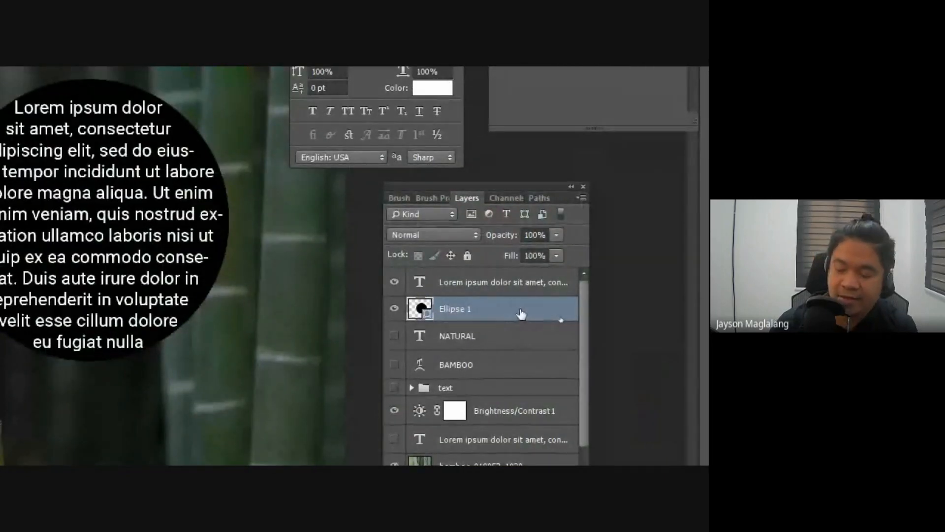
key("Delete")
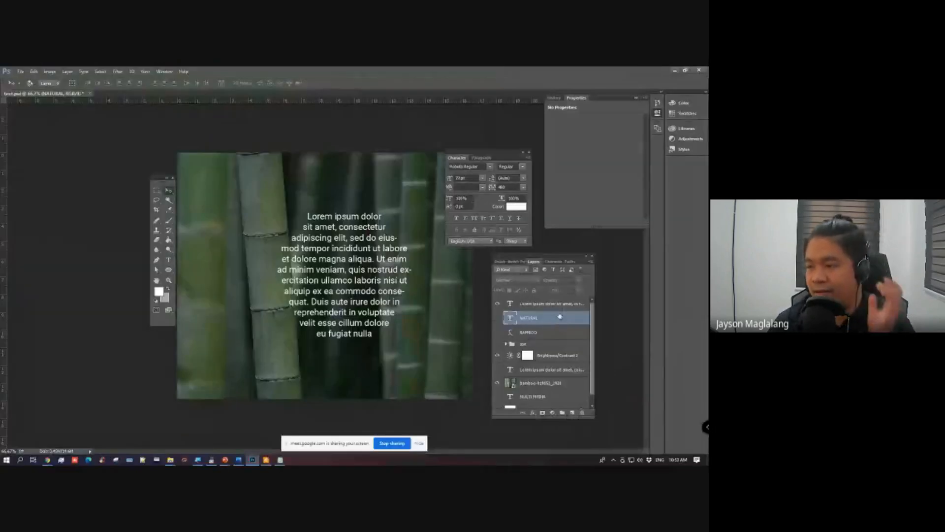
left_click(510, 285)
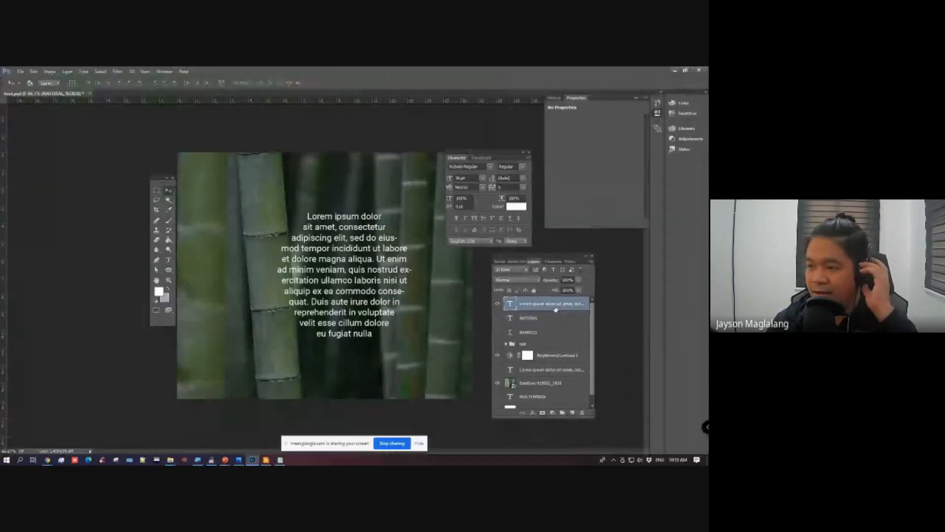
left_click_drag(374, 262, 316, 255)
Step: Highlight the circular paragraph with the Horizontal Type Tool, and return to the Move Tool
left_click(169, 260)
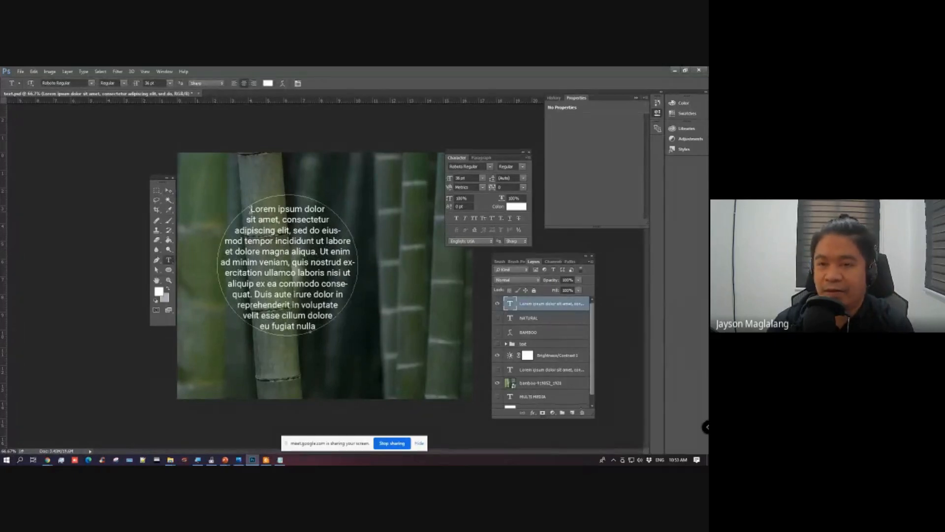
left_click_drag(250, 209, 328, 351)
left_click(170, 192)
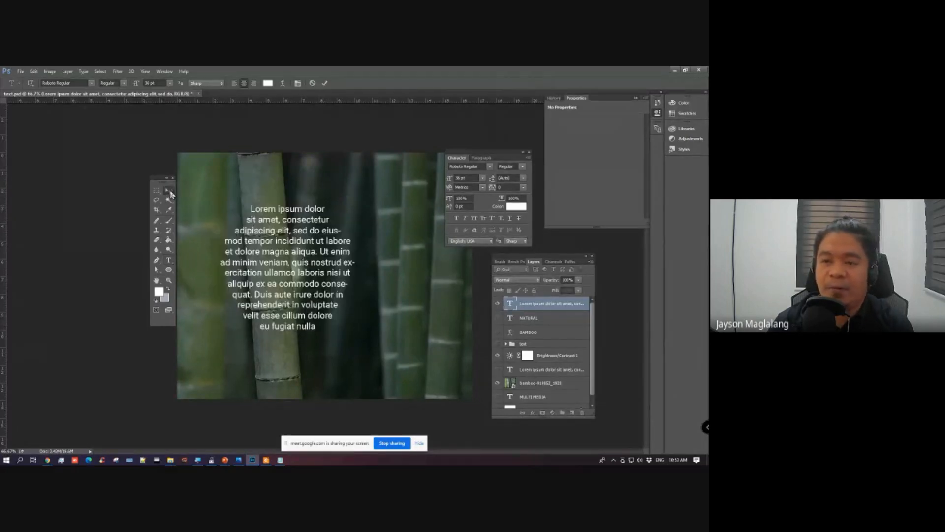
key("alt+Tab")
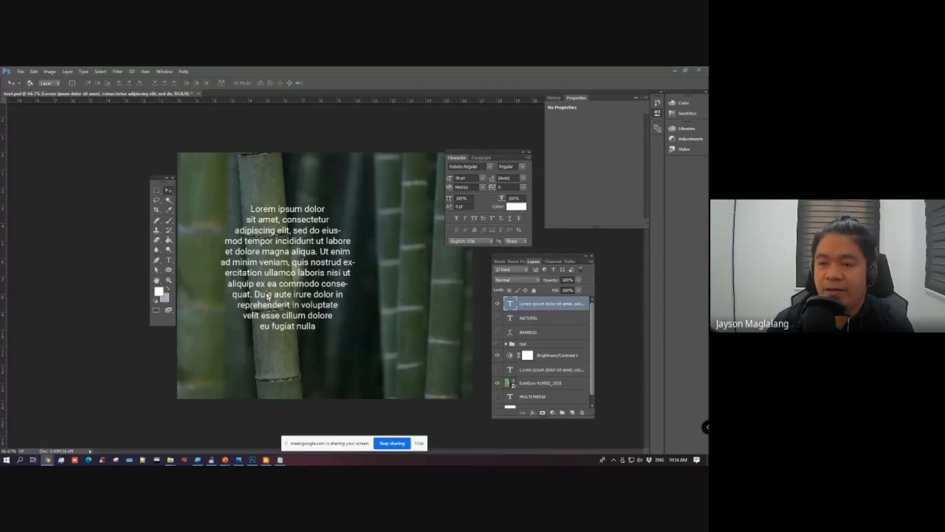
Step: Review the shape tool and type tool variants, and return to the Move Tool
left_click(171, 272)
left_click(168, 272)
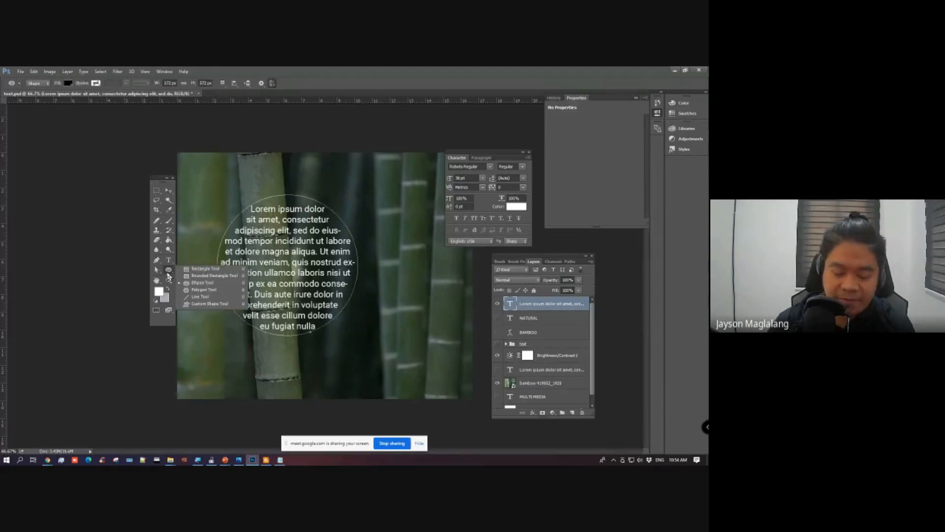
left_click(167, 272)
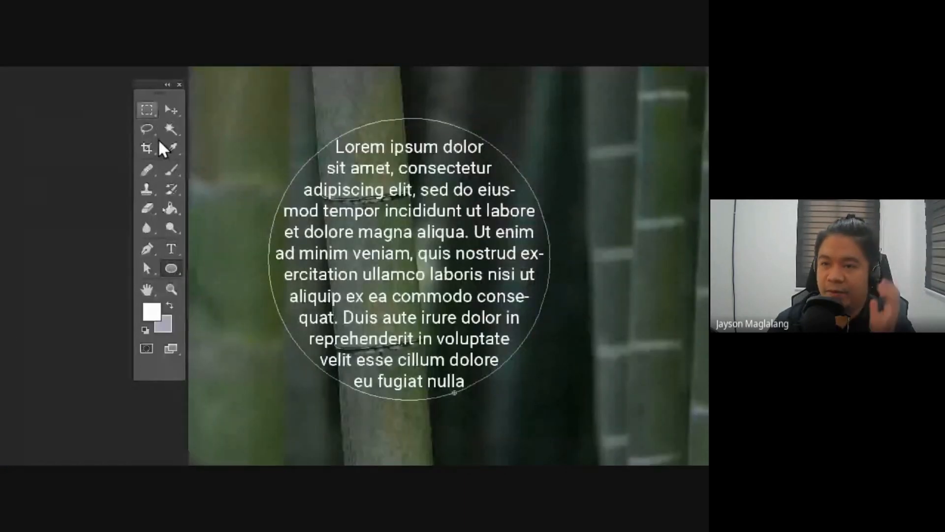
left_click(169, 247)
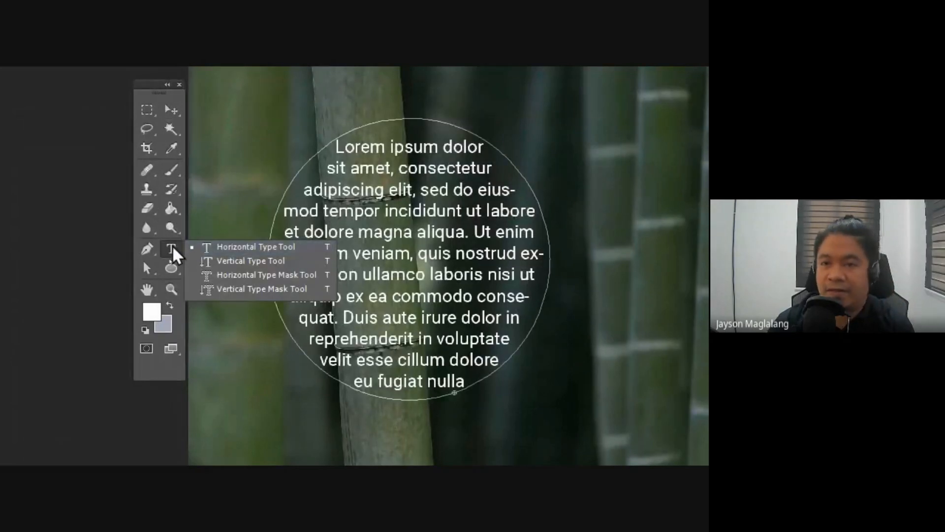
left_click(172, 245)
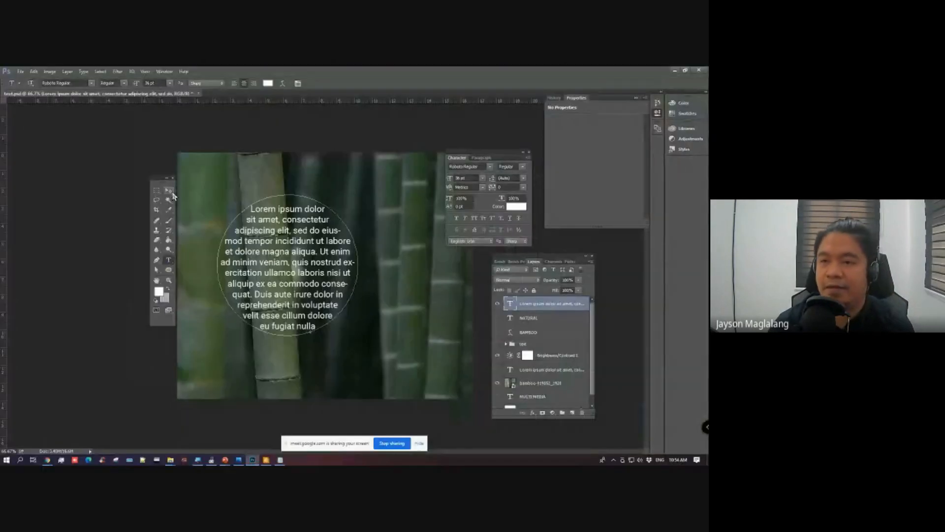
left_click(172, 111)
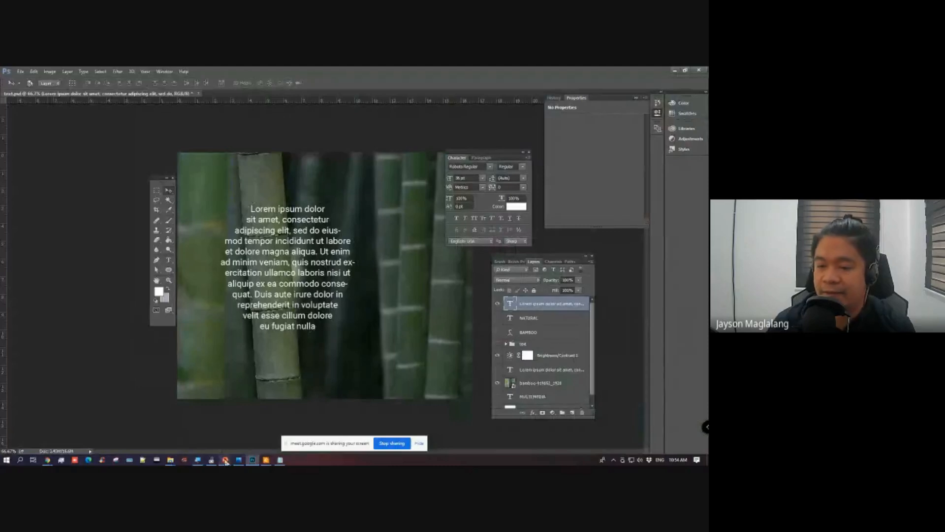
Step: Switch to the PowerPoint lesson file and highlight "Install font" in the Lesson 4 topic list
mouse_move(225, 460)
left_click(241, 432)
left_click(192, 243)
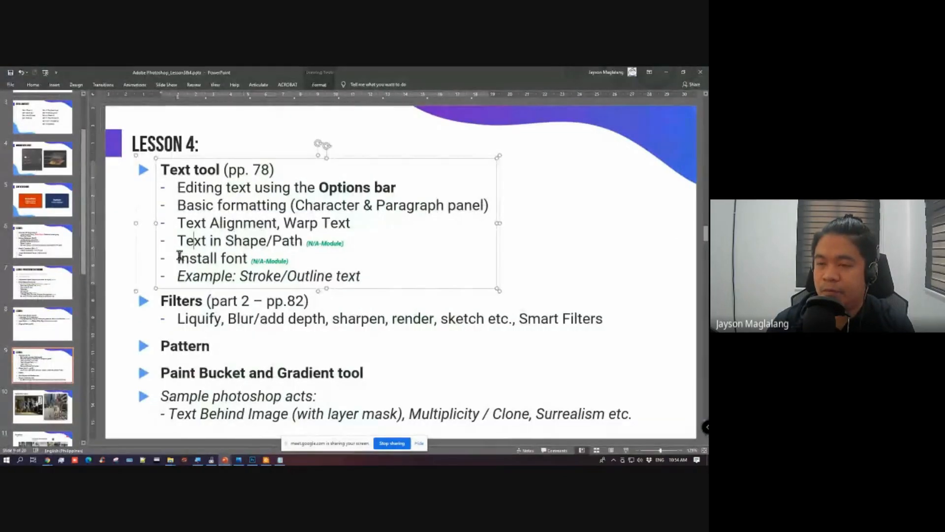
left_click_drag(179, 258, 248, 260)
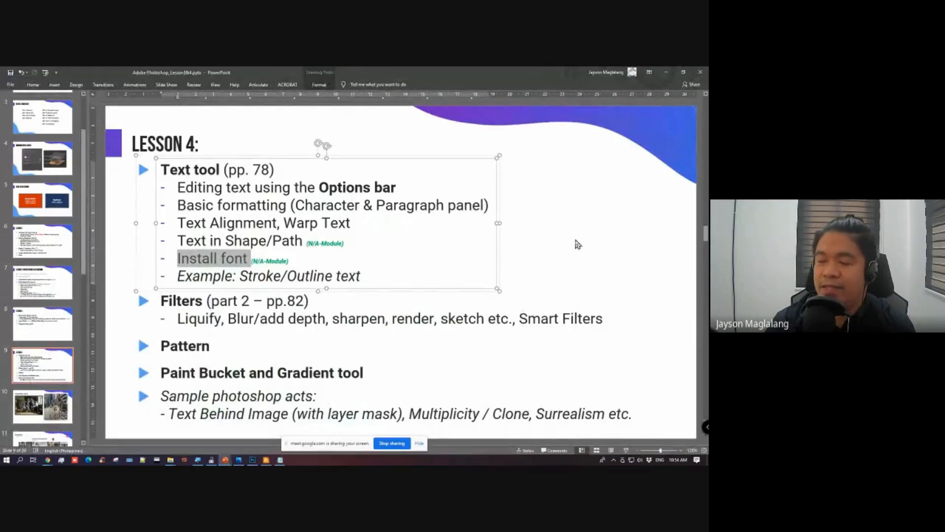
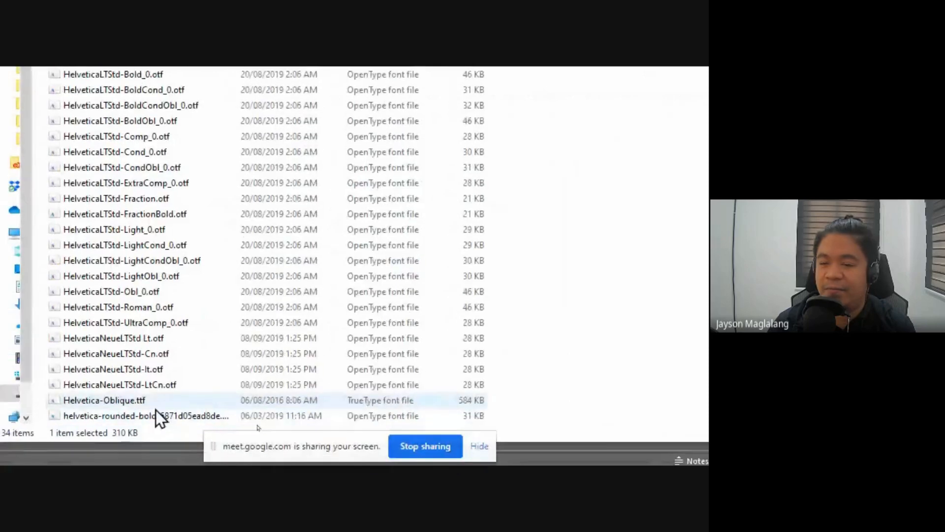
Step: Select all the font files in the Helvetica_Family folder and bring up their Install option
left_click(160, 398, "shift")
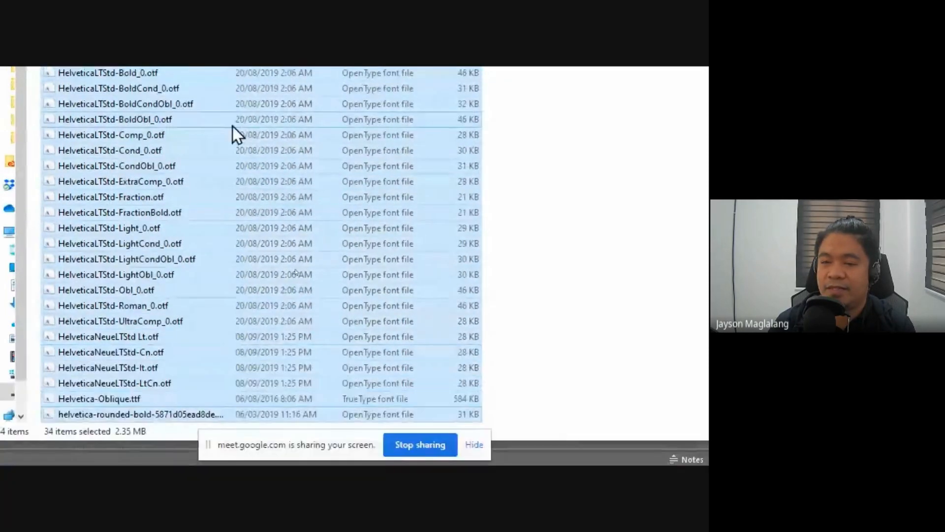
scroll(233, 109, "up", 1)
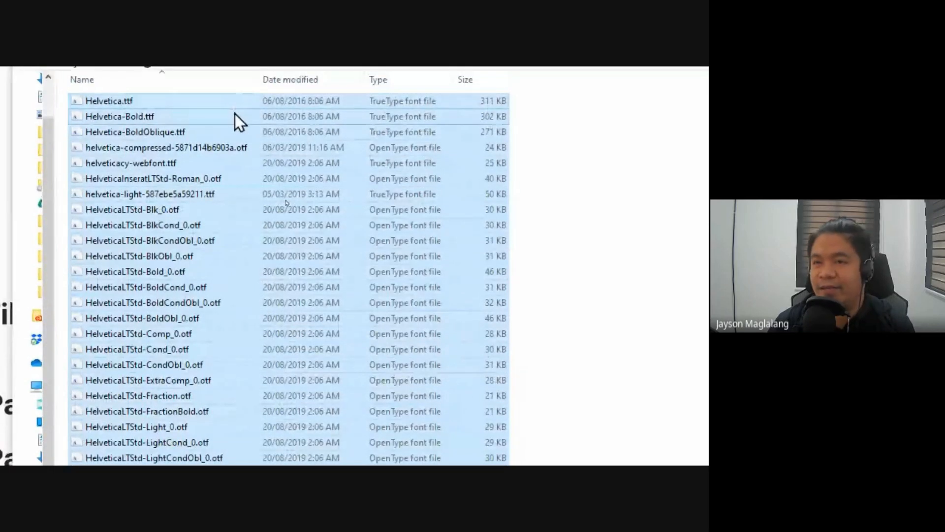
right_click(151, 161)
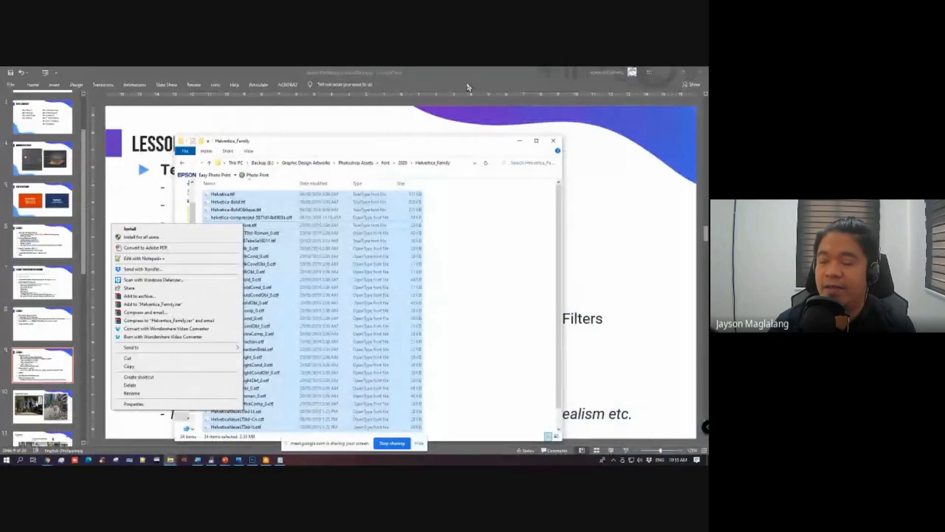
Step: Return to the PowerPoint lesson, glance at the Photoshop document, and review the "Example: Stroke/Outline text" topic
left_click(467, 87)
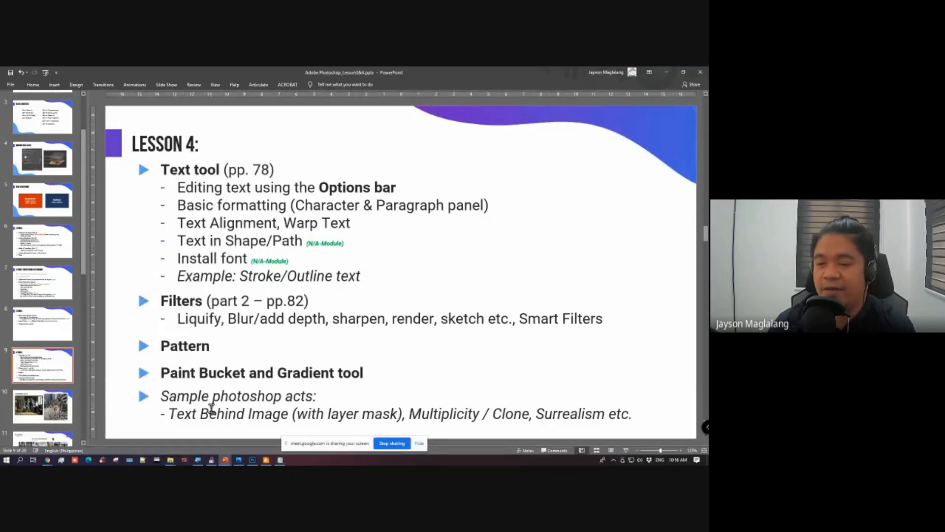
left_click(252, 460)
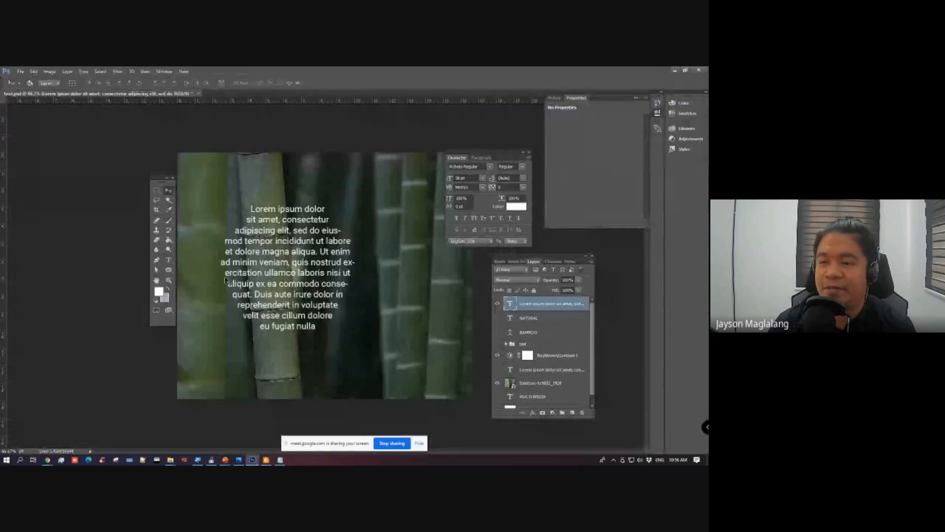
left_click(263, 419)
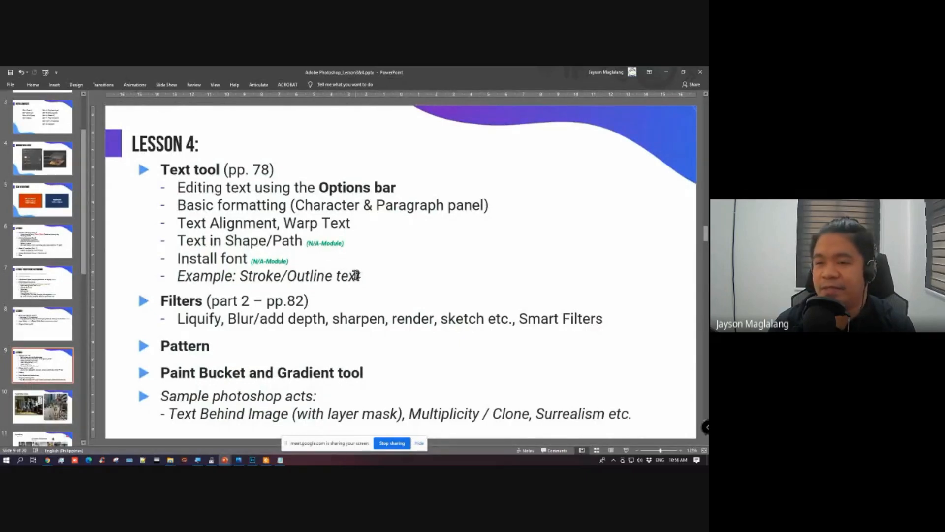
Step: Switch to Photoshop, hide the circular Lorem ipsum layer, duplicate the BAMBOO text layer and make the copy visible
key("alt+Tab")
left_click(498, 304)
left_click(520, 321)
left_click(535, 335)
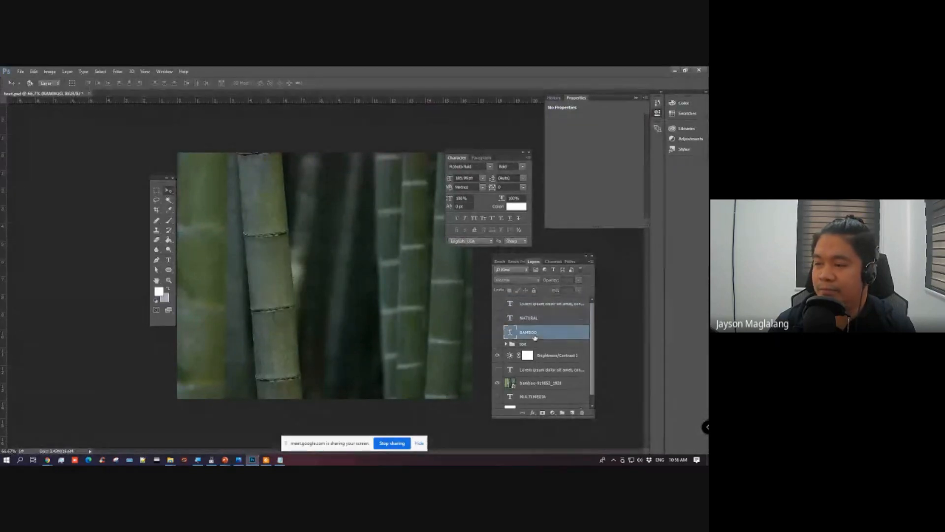
key("ctrl+j")
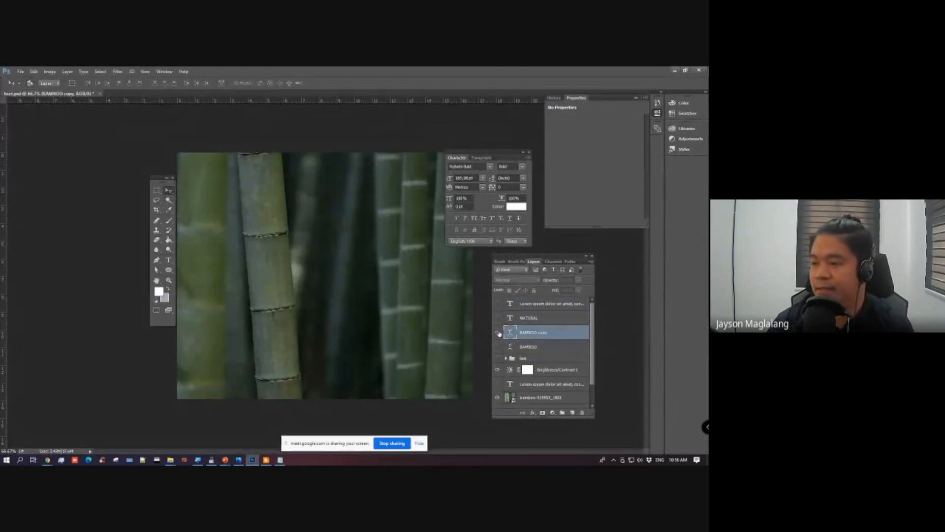
left_click(497, 332)
Step: Highlight the copied warped BAMBOO text with the Horizontal Type Tool, and return to the Move Tool
left_click(168, 260)
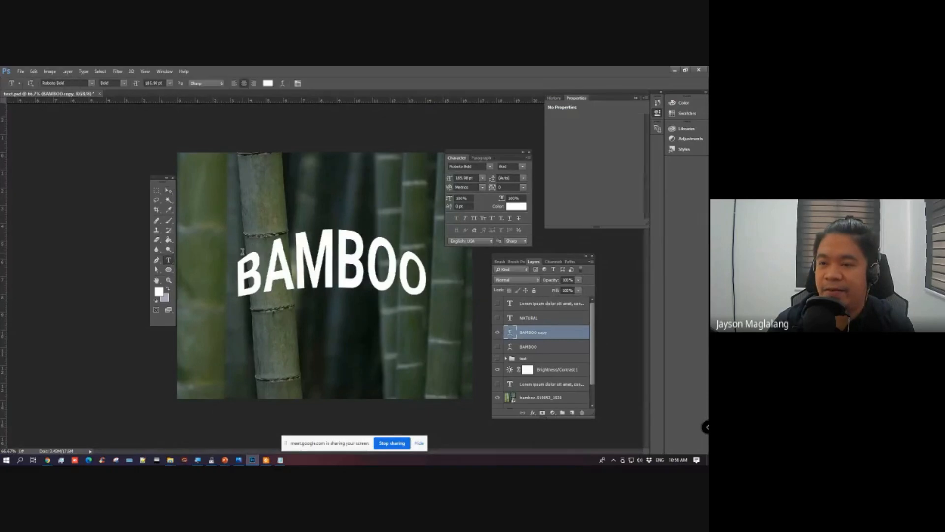
left_click_drag(237, 257, 442, 289)
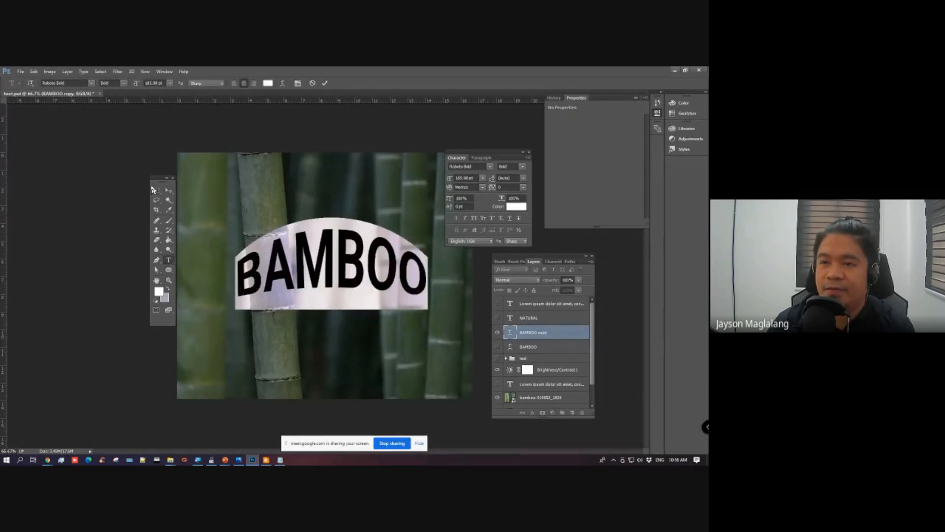
left_click(168, 193)
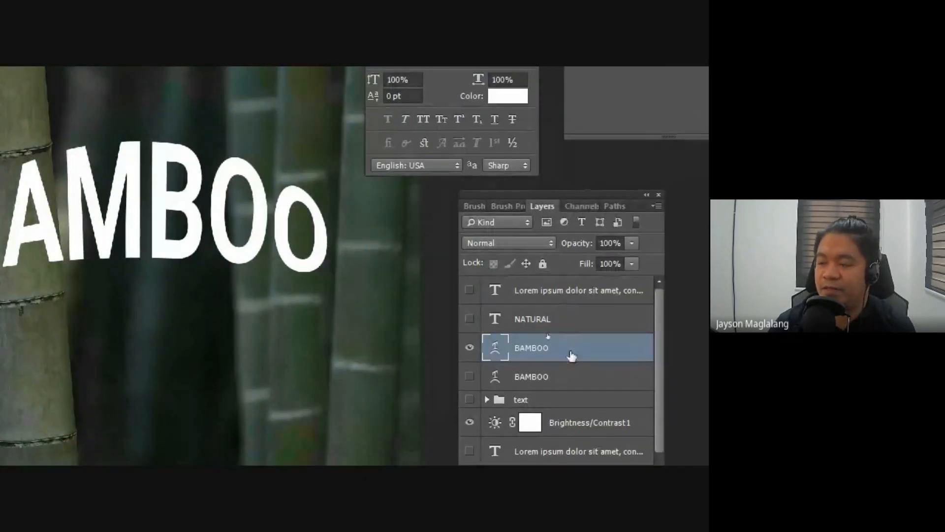
left_click_drag(542, 193, 509, 182)
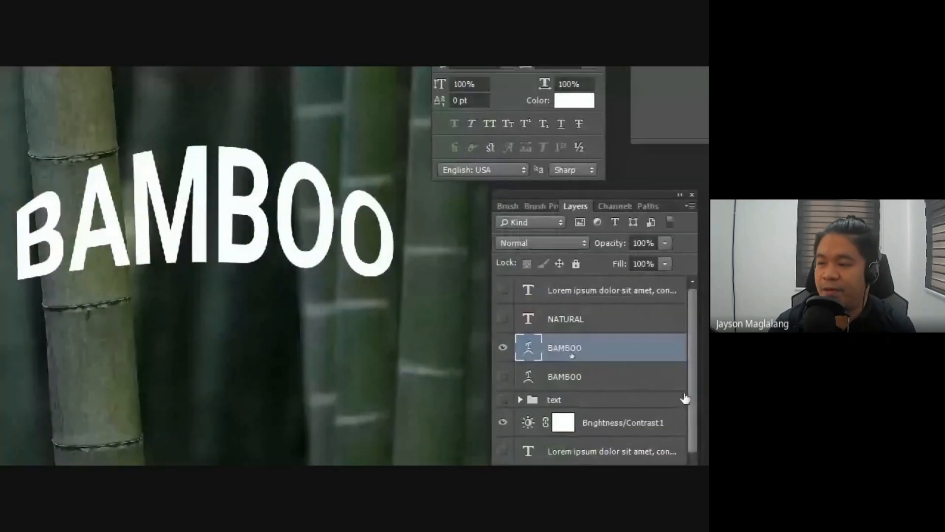
Step: Open the Blending Options of the visible BAMBOO layer and enable the Stroke effect
right_click(597, 339)
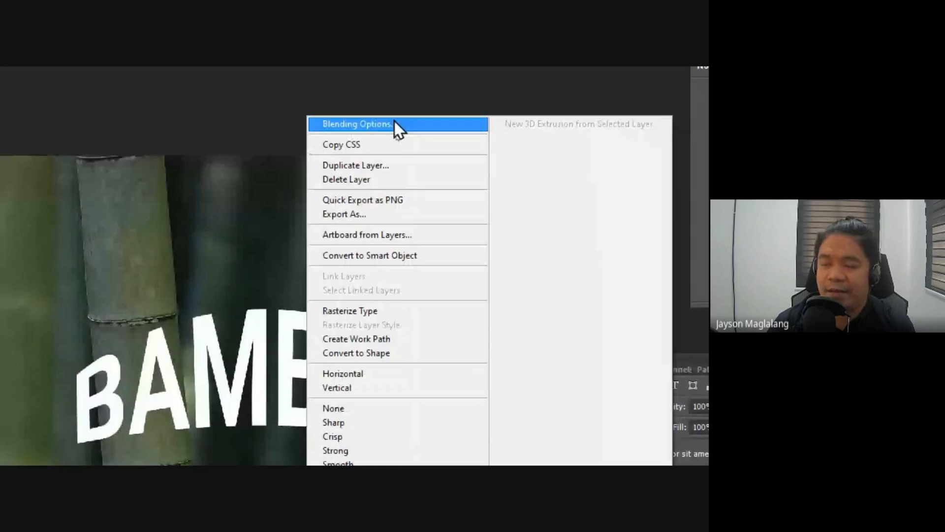
left_click(395, 121)
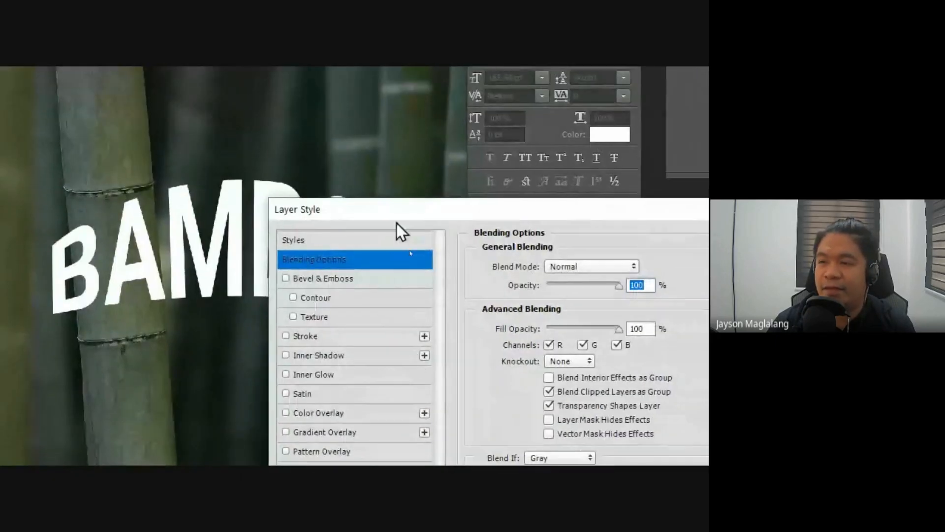
left_click_drag(422, 311, 513, 183)
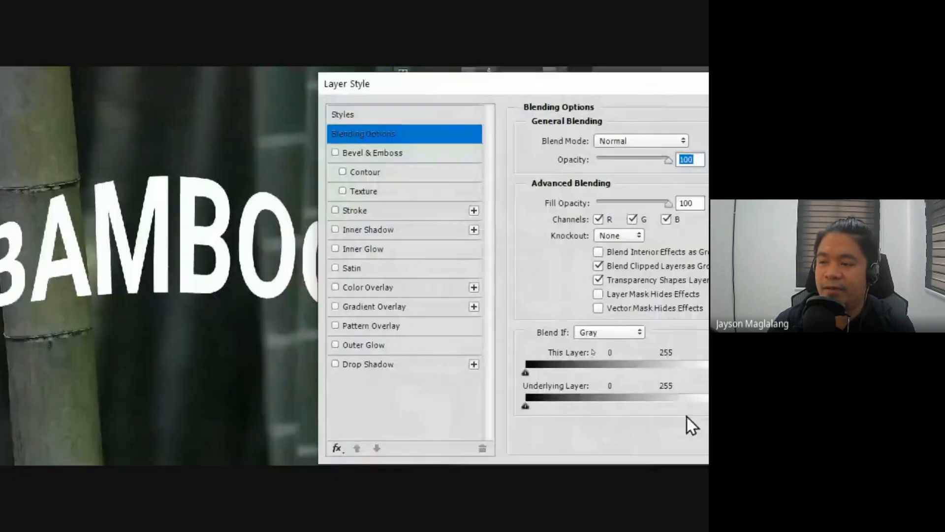
left_click(365, 212)
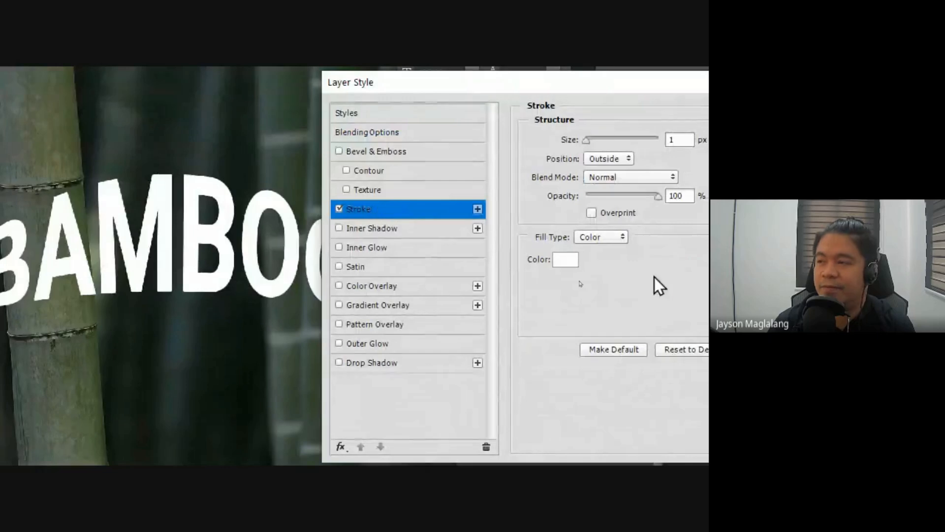
Step: Set the stroke color to bright red and its size to 18 px
left_click(566, 260)
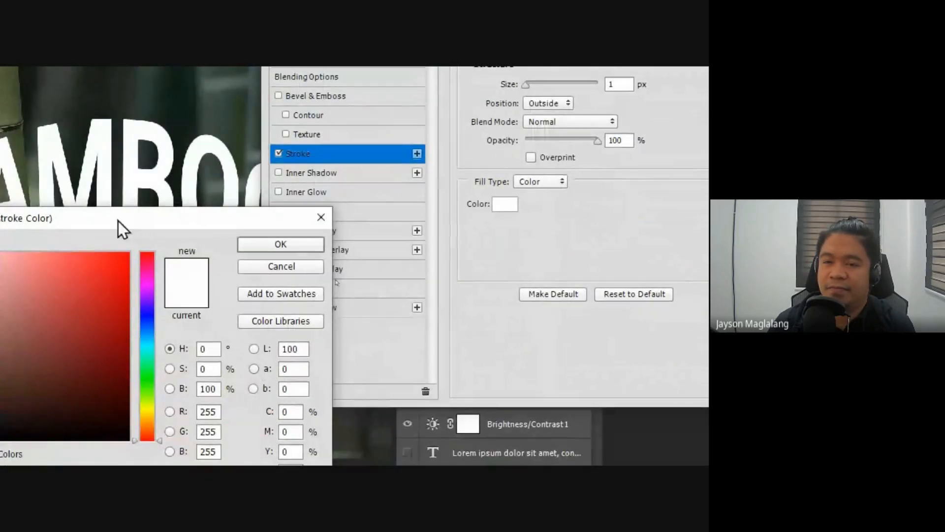
left_click_drag(118, 220, 386, 180)
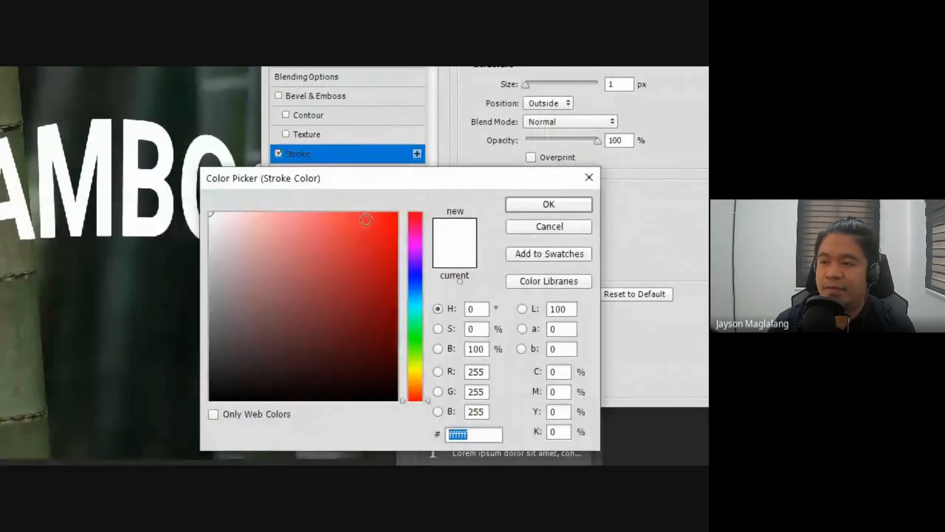
left_click_drag(386, 219, 406, 194)
left_click(570, 203)
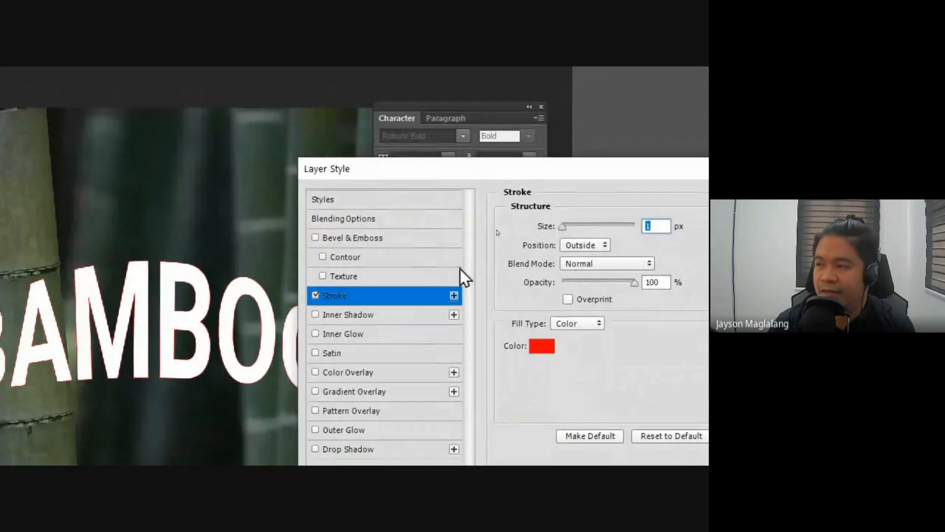
mouse_move(563, 226)
left_mouse_down()
mouse_move(587, 232)
mouse_move(572, 229)
left_mouse_up()
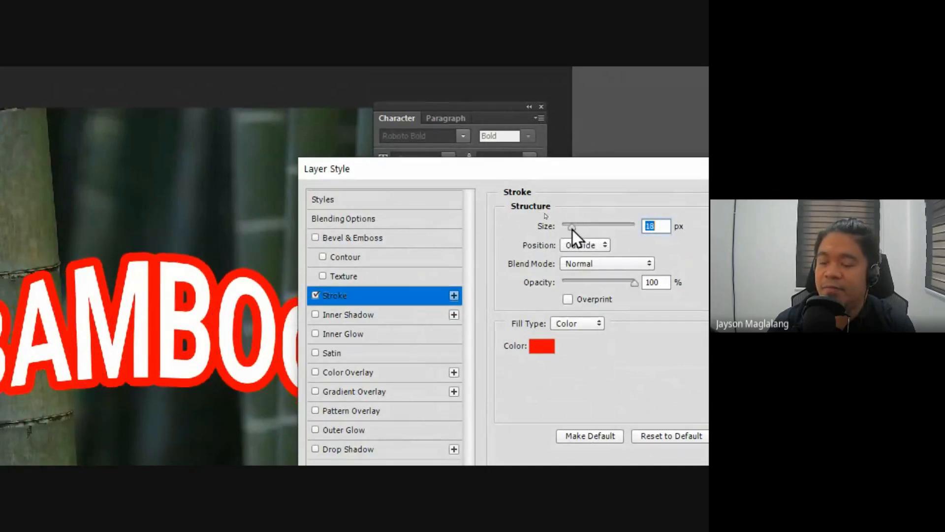
Step: Try the Inside stroke position, reduce the size to 10 px, set the position back to Outside and apply the style
left_click(587, 243)
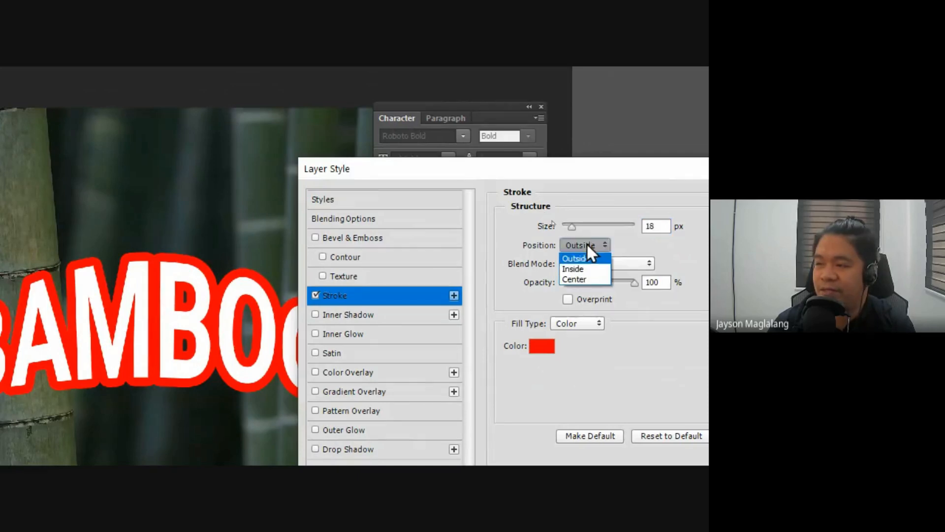
left_click(572, 269)
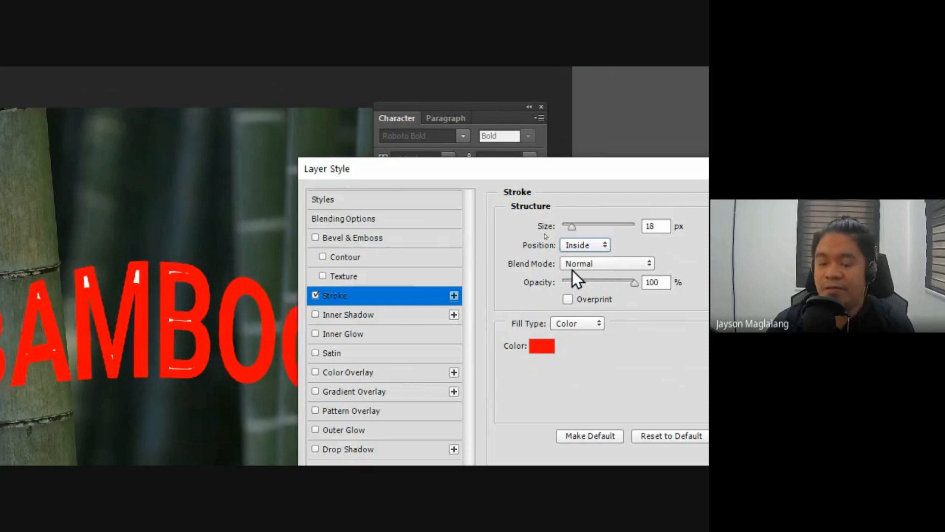
left_click_drag(571, 229, 571, 229)
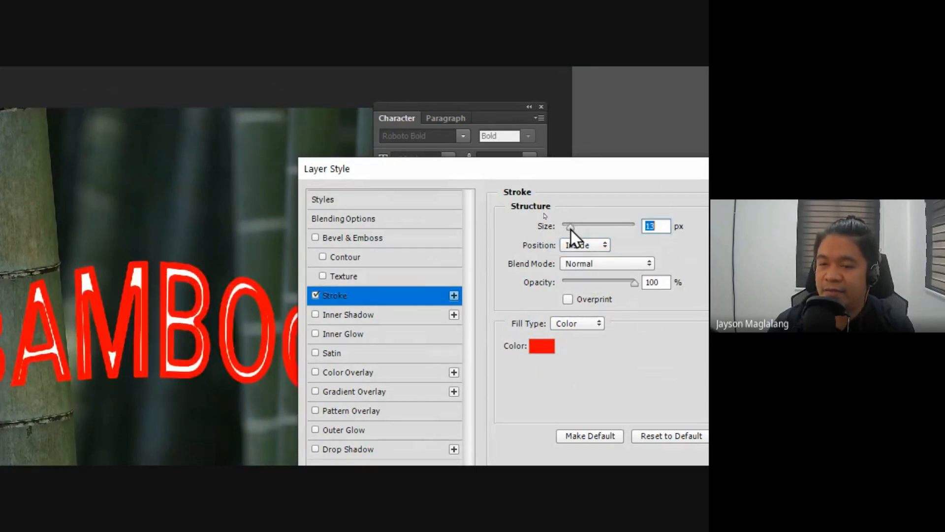
left_click(598, 245)
left_click(571, 260)
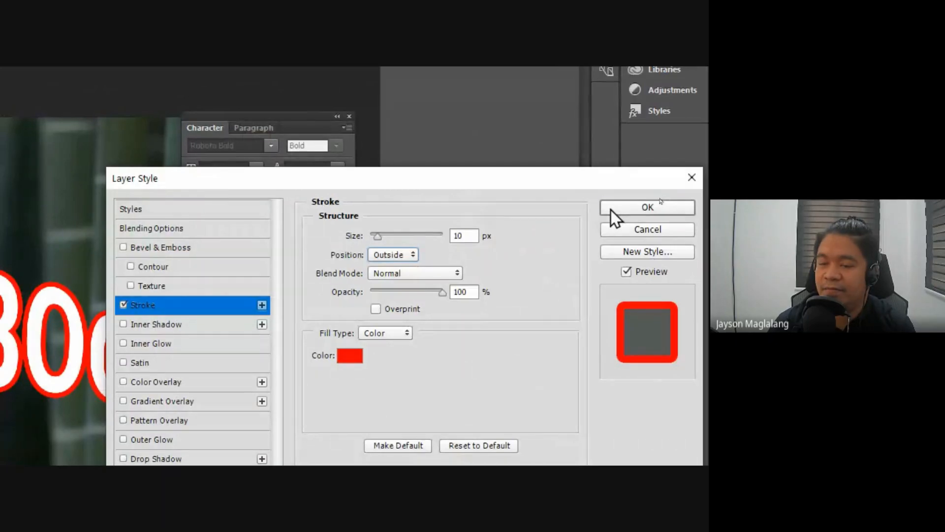
left_click(611, 209)
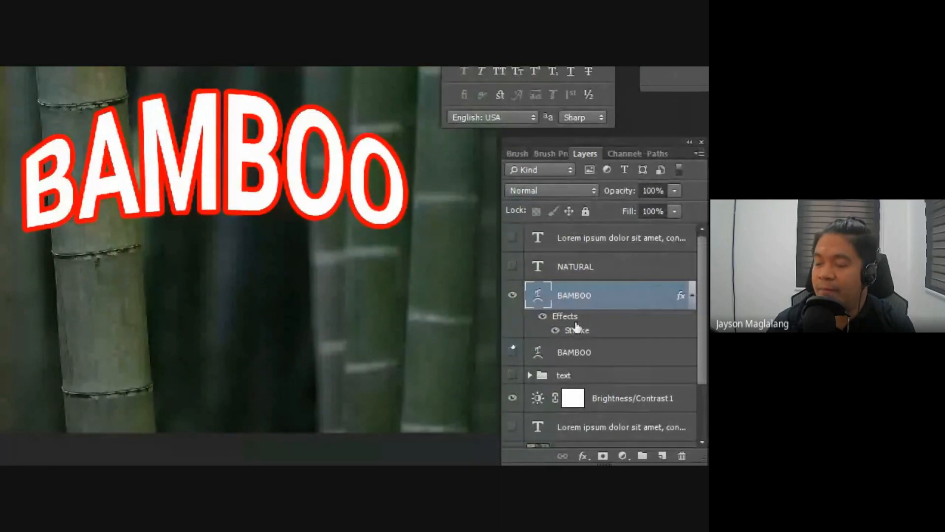
Step: Toggle the BAMBOO layer's effects off and on to compare the text with and without its outline
left_click(543, 317)
left_click(543, 317)
left_click(543, 317)
left_click(543, 317)
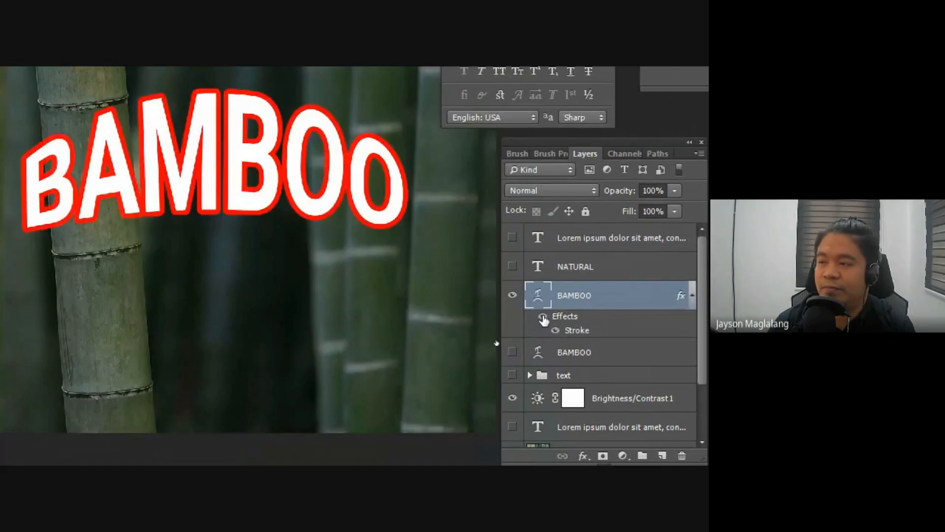
Step: Reopen the BAMBOO layer's stroke settings, change the color to white and the size to 7 px, and apply them
double_click(624, 296)
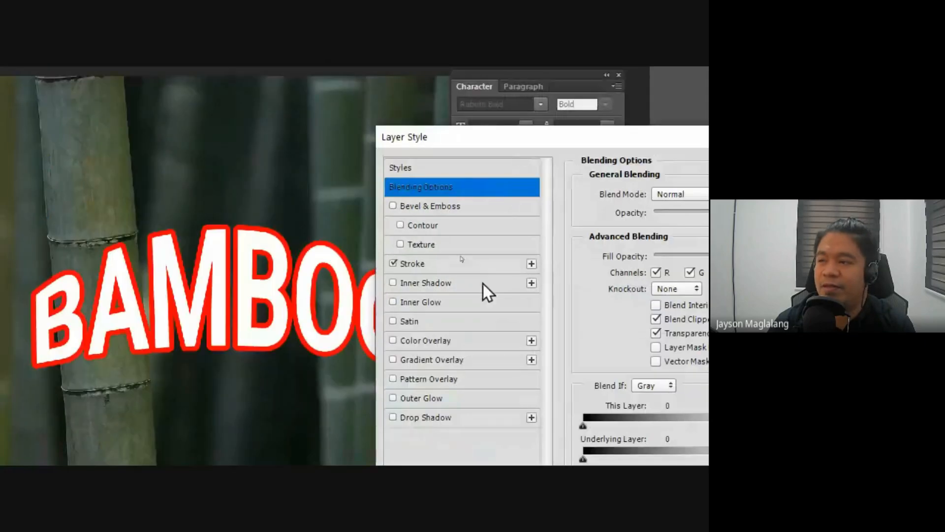
left_click(458, 269)
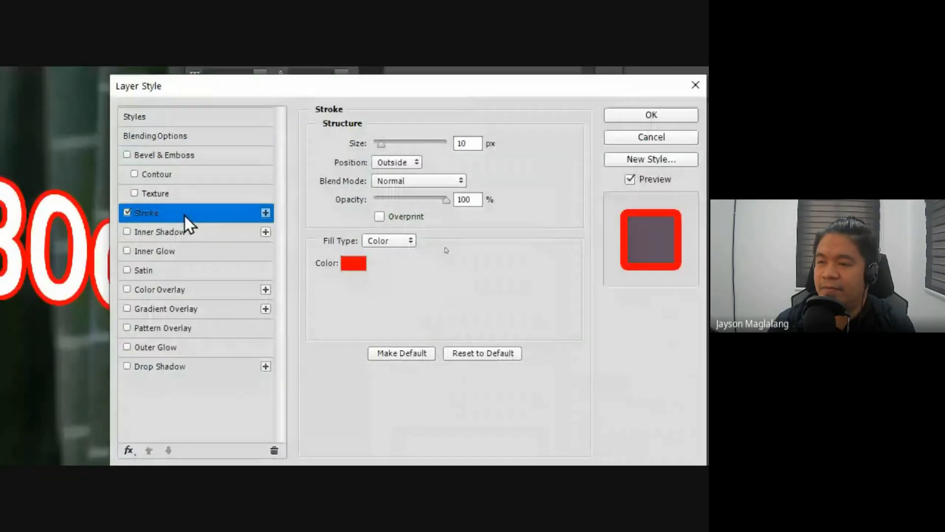
left_click_drag(150, 92, 76, 92)
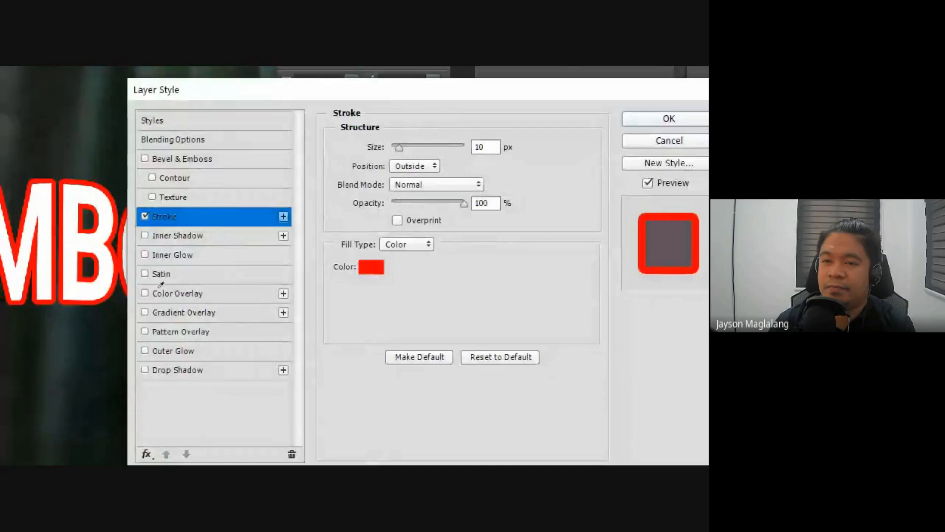
left_click(372, 267)
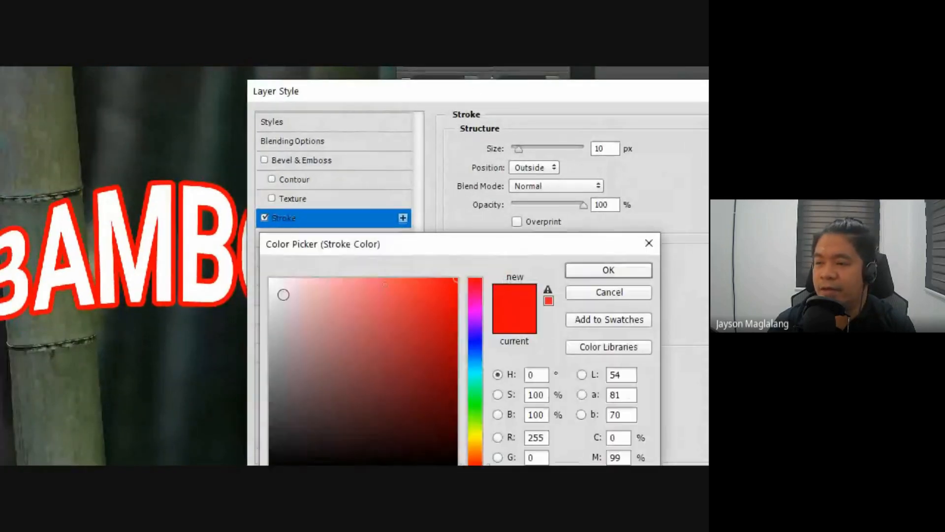
left_click(270, 279)
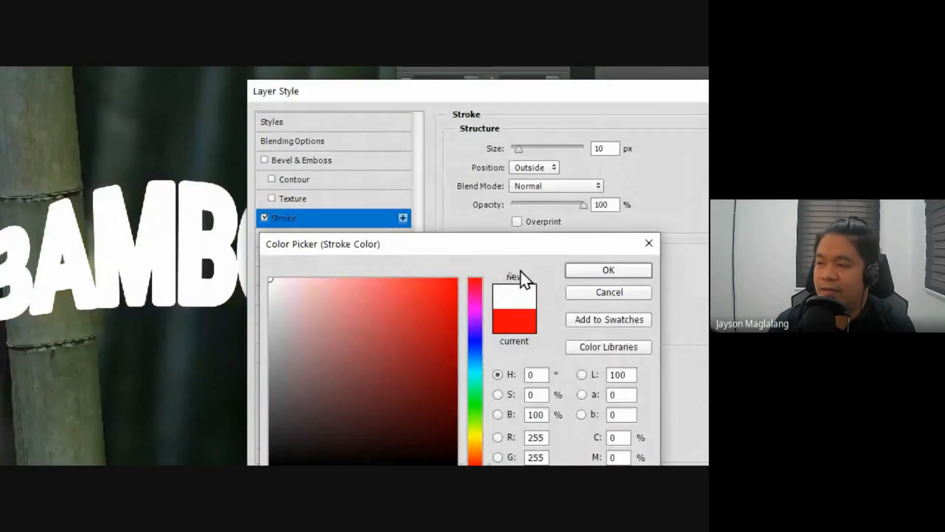
left_click(574, 270)
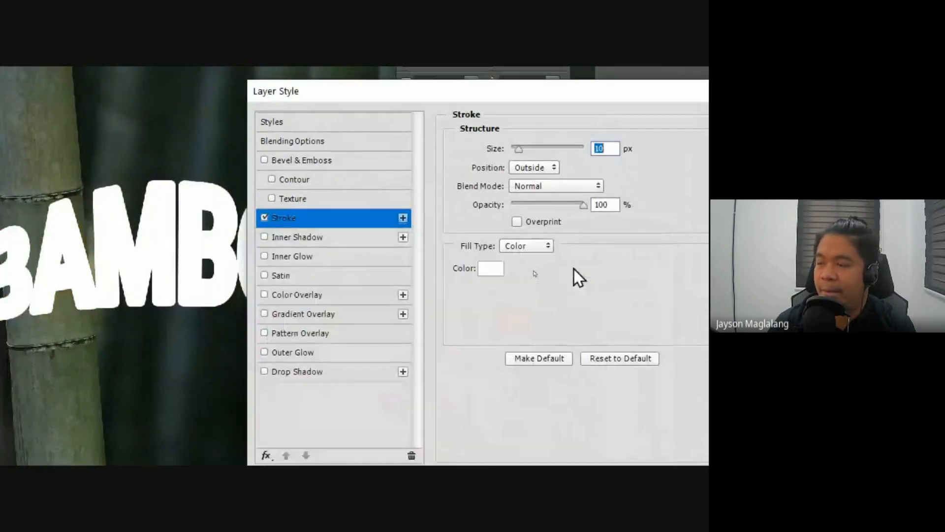
left_click(517, 150)
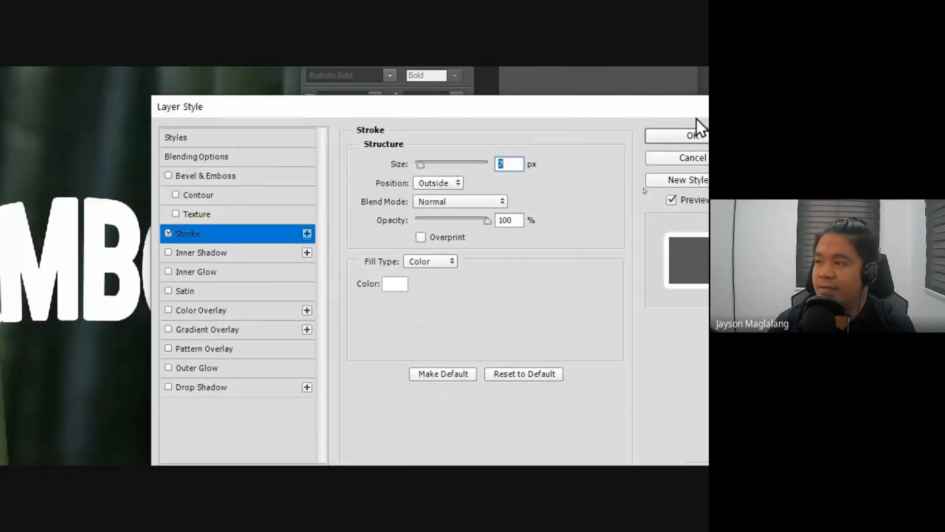
left_click(681, 134)
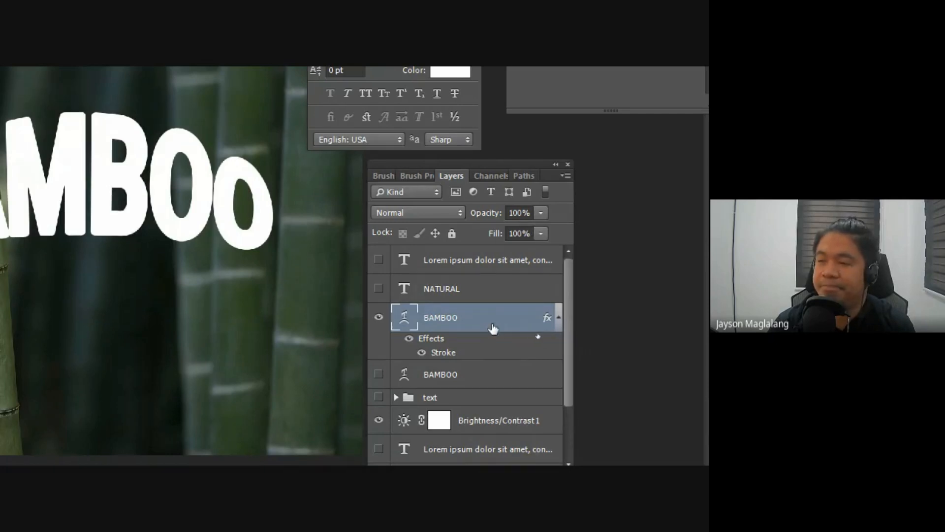
Step: Lower the fill of the stroked BAMBOO layer to 0% while leaving its opacity at 100%
left_click(542, 209)
left_click_drag(540, 228, 563, 212)
left_click(544, 233)
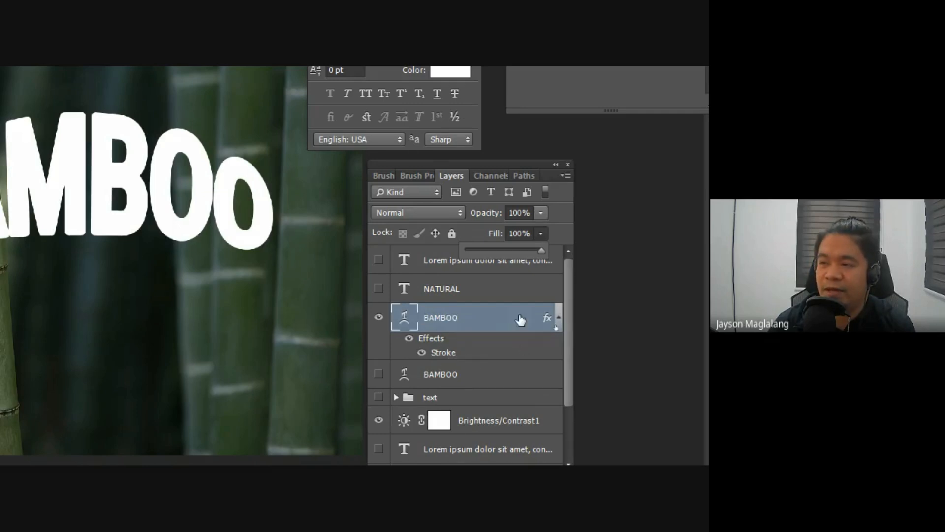
left_click_drag(541, 250, 521, 250)
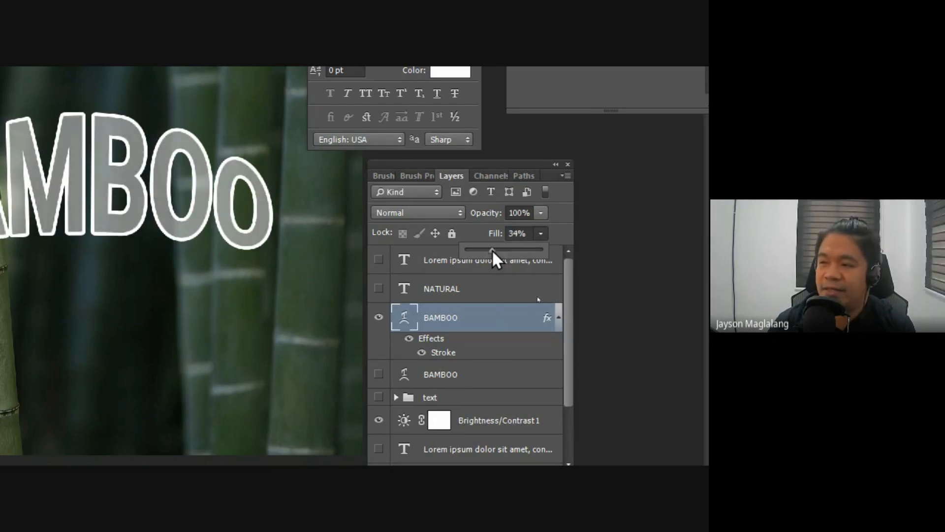
left_click_drag(492, 250, 426, 247)
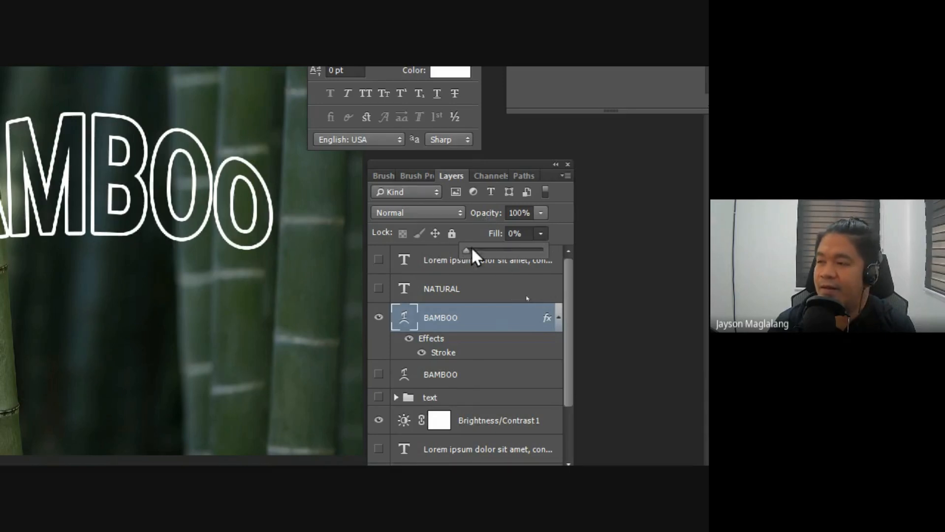
left_click_drag(462, 249, 421, 241)
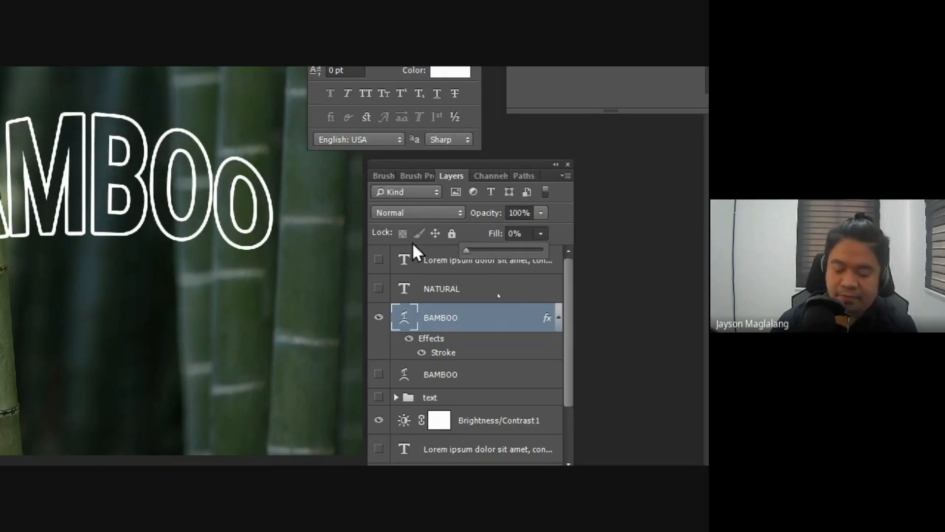
Step: Collapse the stroked BAMBOO layer's effects list, duplicate the layer and hide the original
key("super+minus")
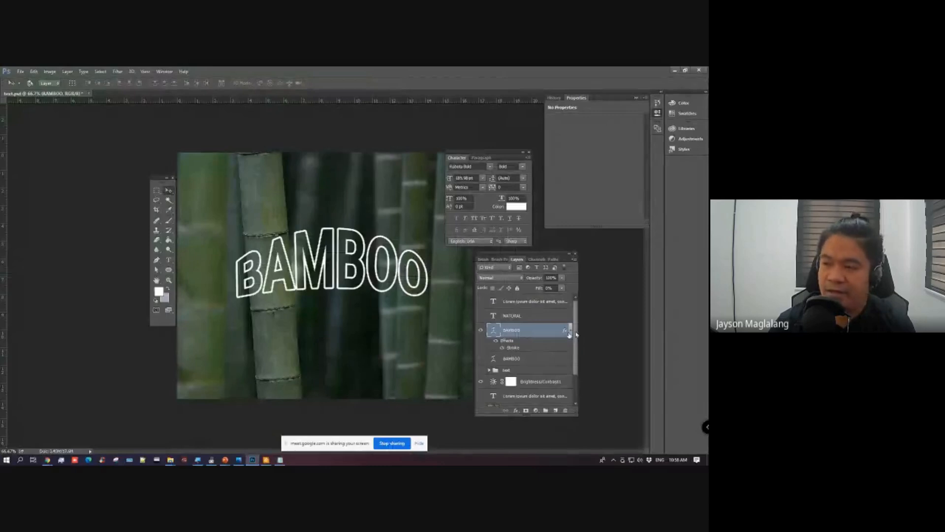
left_click(571, 330)
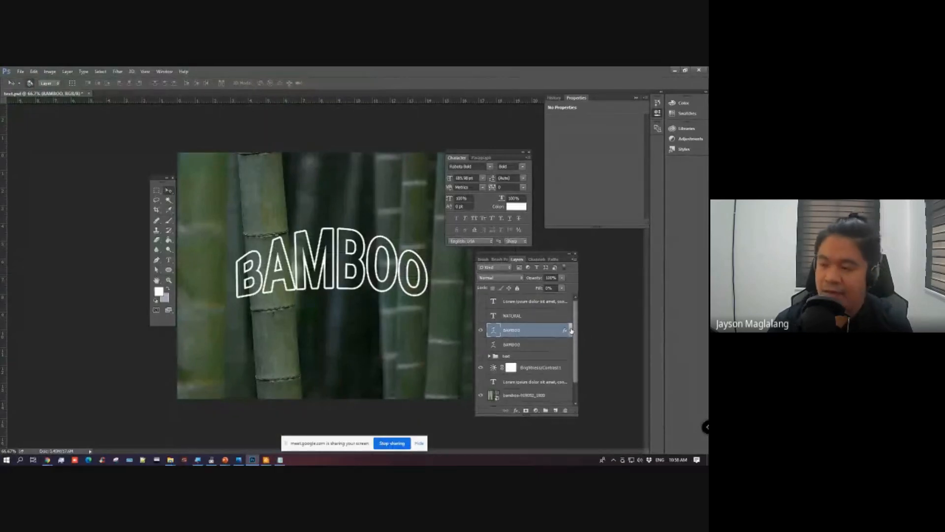
key("ctrl+j")
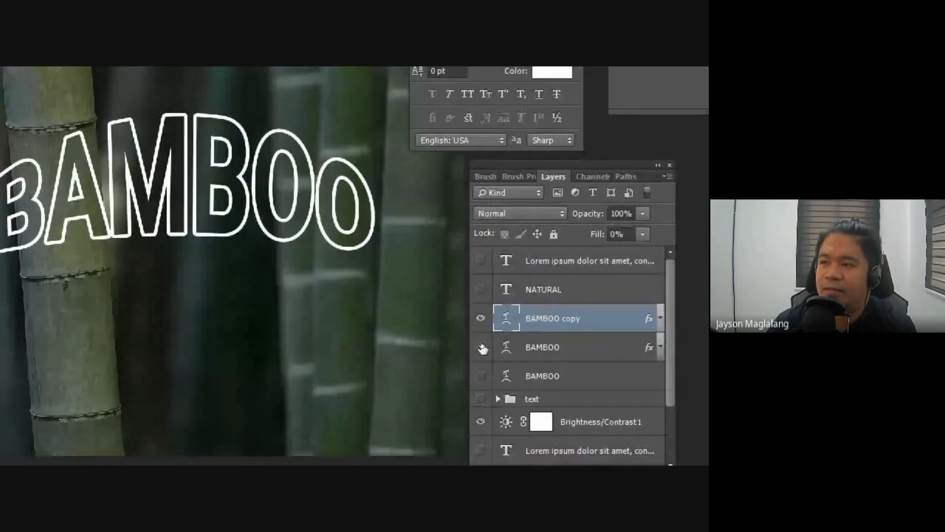
left_click(482, 347)
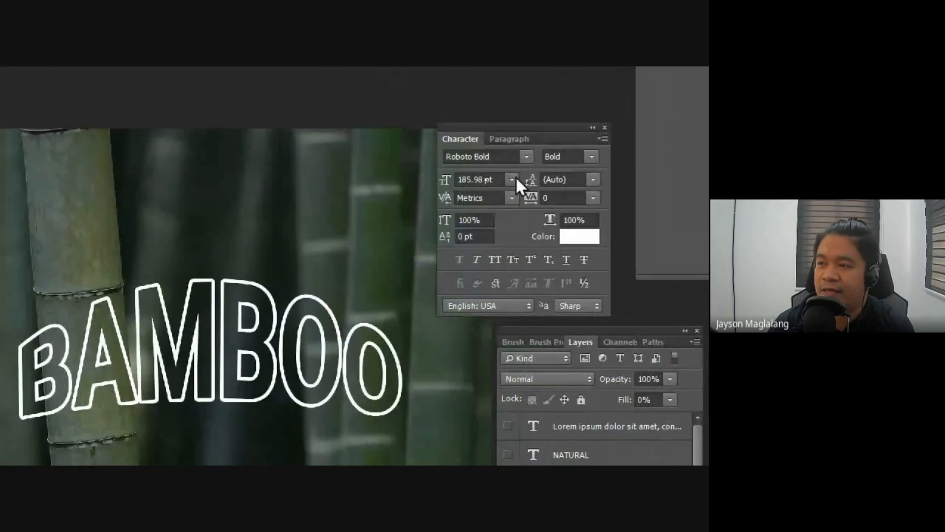
Step: Try a 72 pt font size on the duplicated BAMBOO text, and set it to 200 pt
left_click(514, 178)
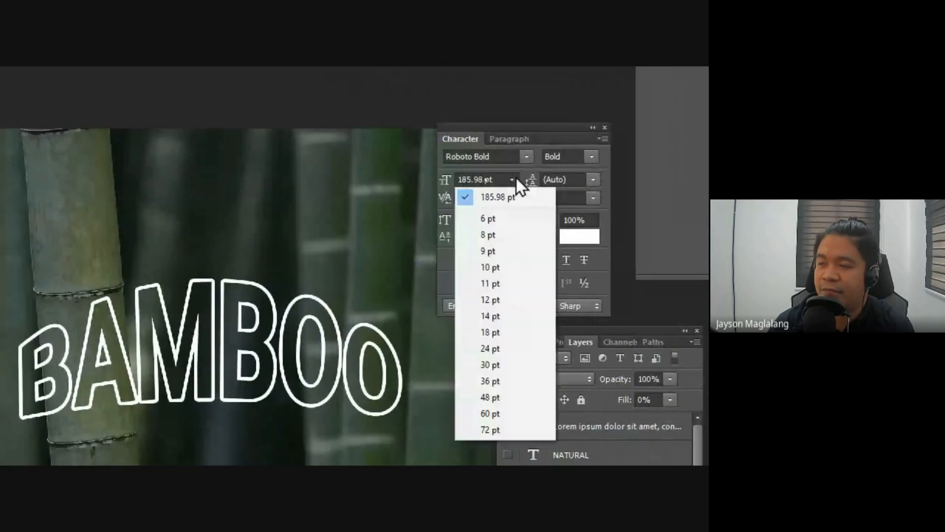
left_click(473, 412)
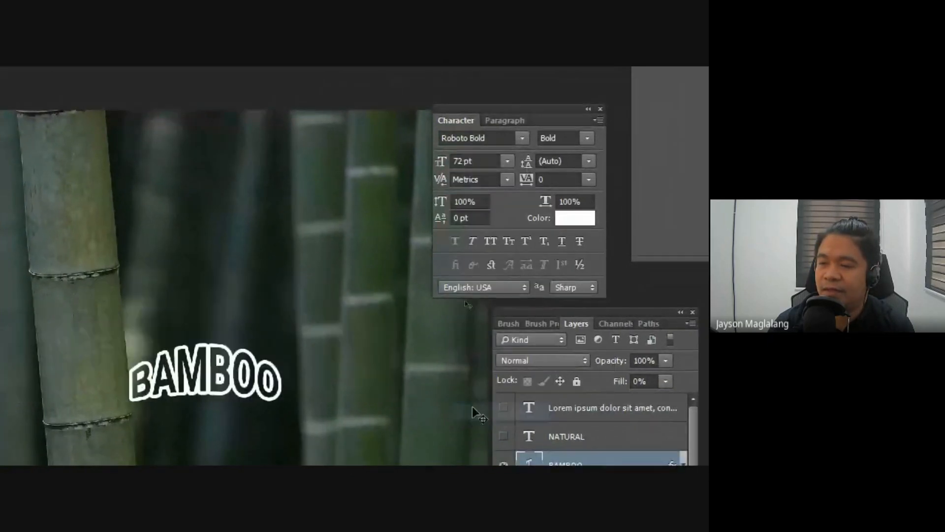
left_click(486, 160)
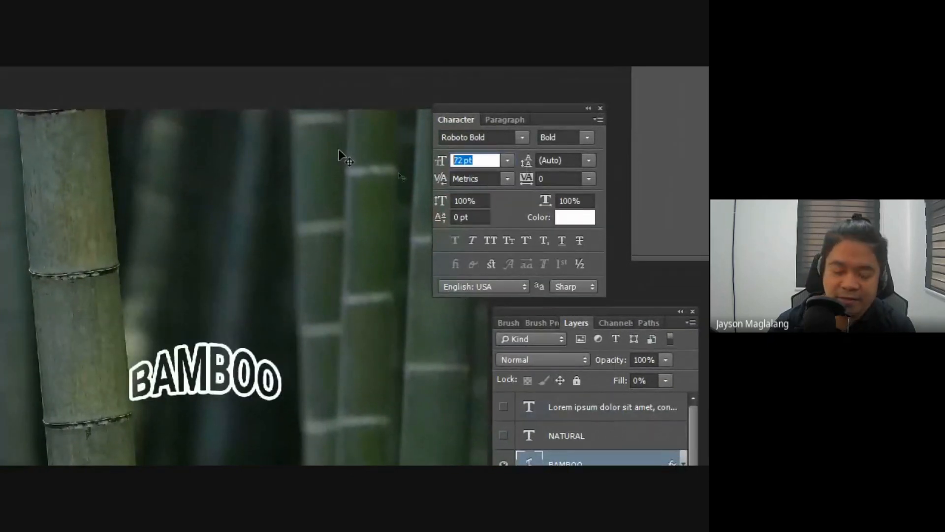
type("200")
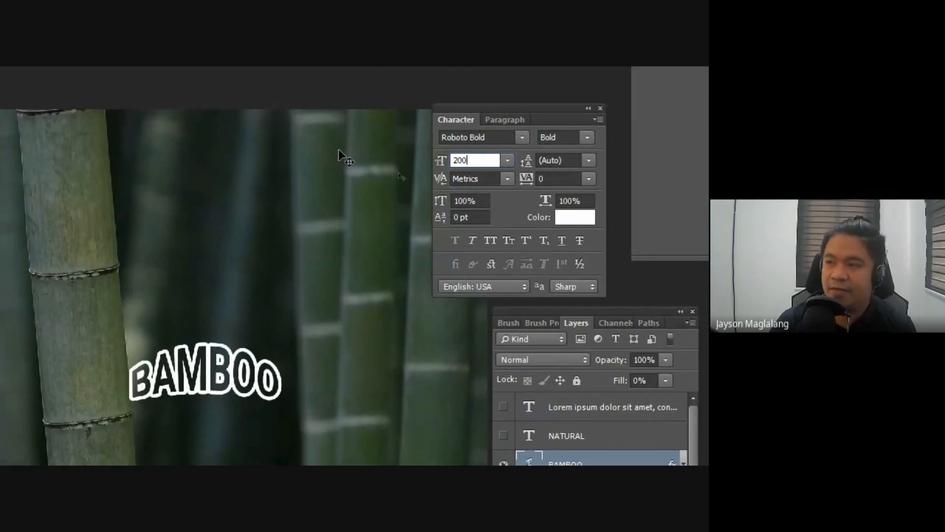
key("Return")
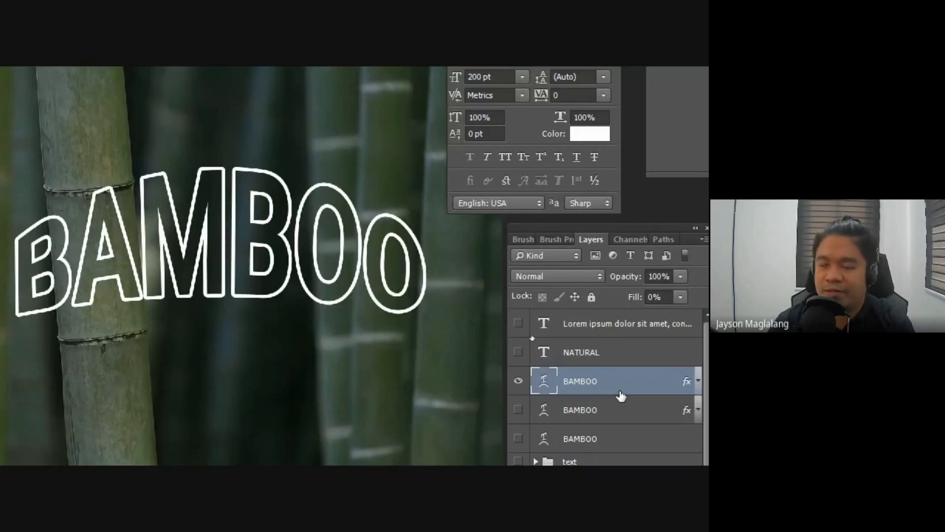
Step: Rasterize the type of the visible BAMBOO layer and expand its effects list
right_click(591, 383)
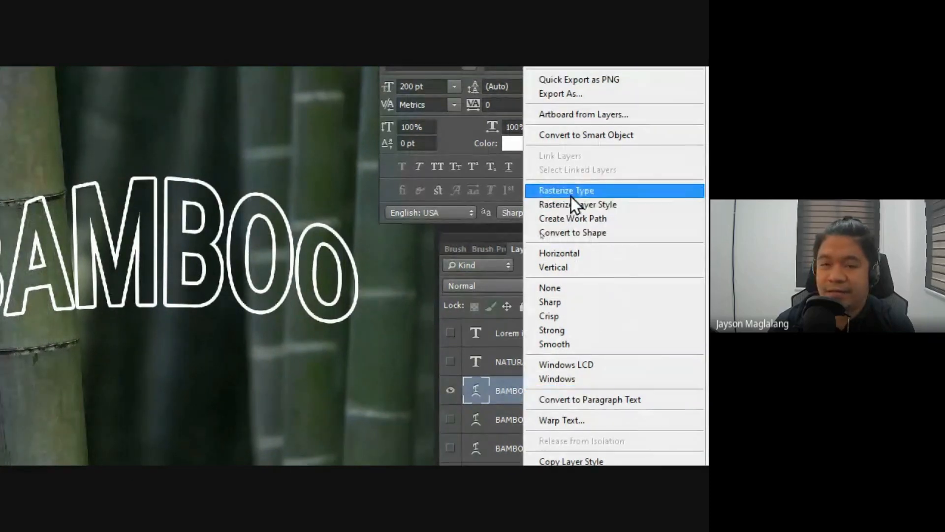
left_click(571, 193)
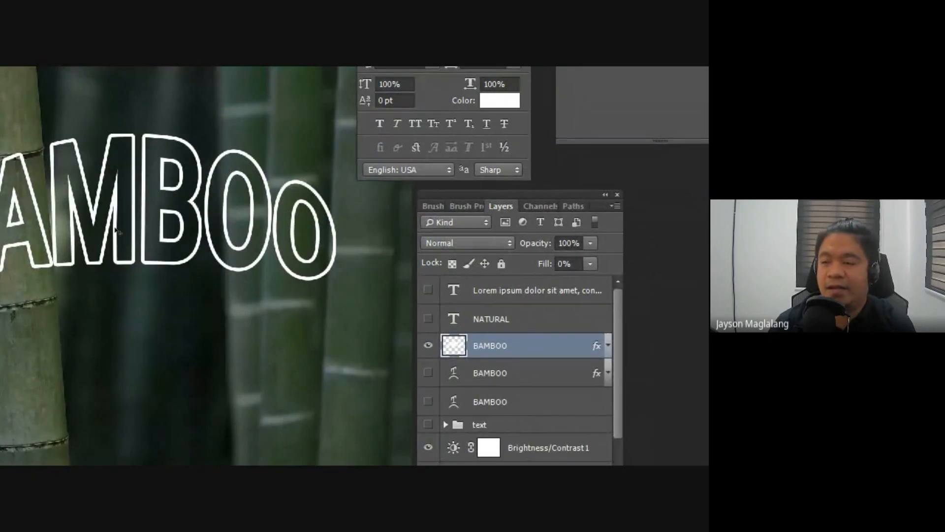
left_click(608, 345)
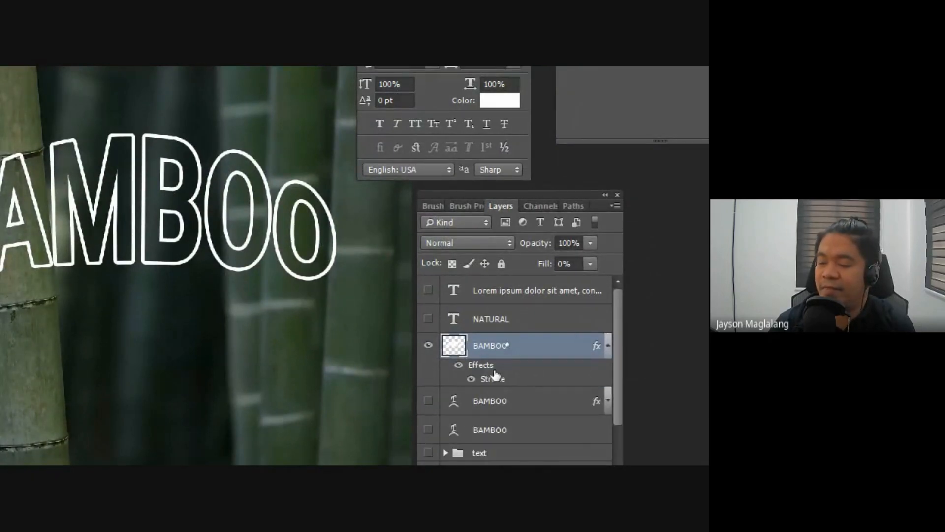
Step: Toggle the rasterized BAMBOO layer's effects off and on several times to compare, and collapse its effects list
left_click(460, 368)
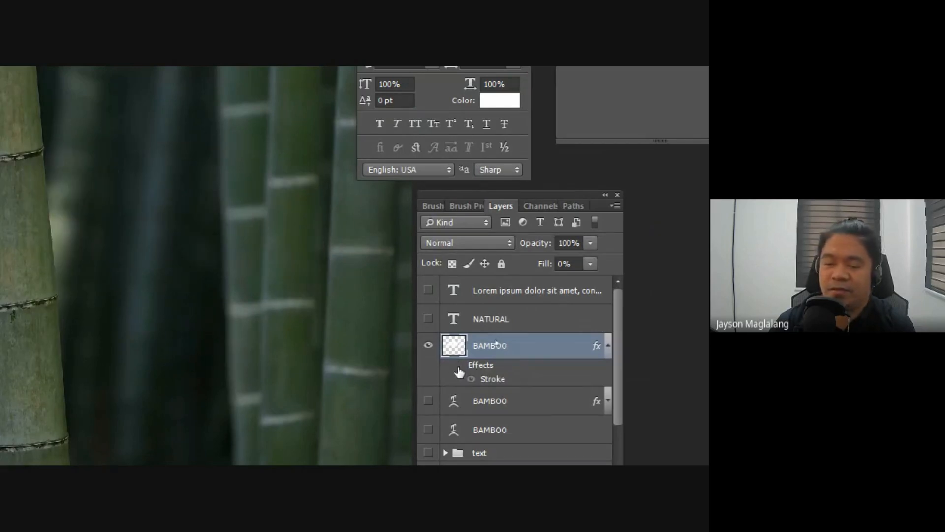
left_click(459, 368)
left_click(459, 368)
left_click(460, 369)
left_click(460, 369)
left_click(459, 370)
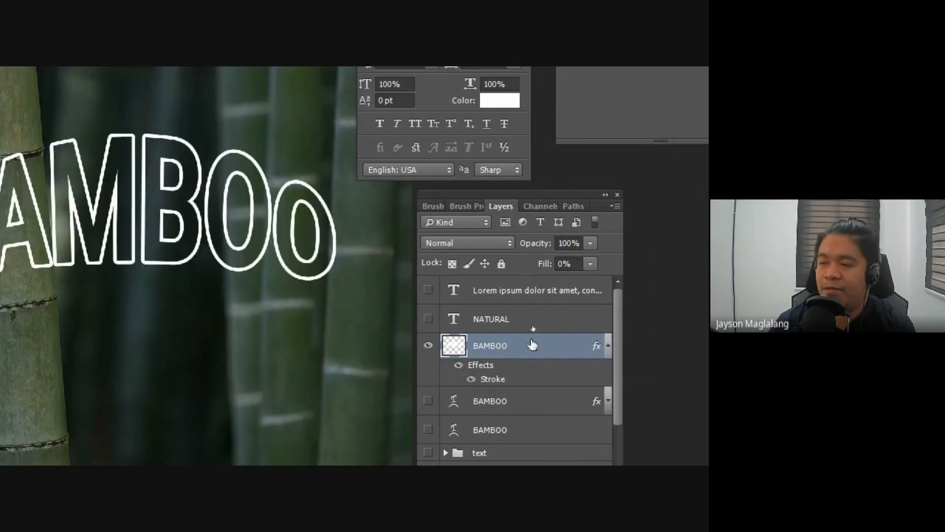
left_click(609, 346)
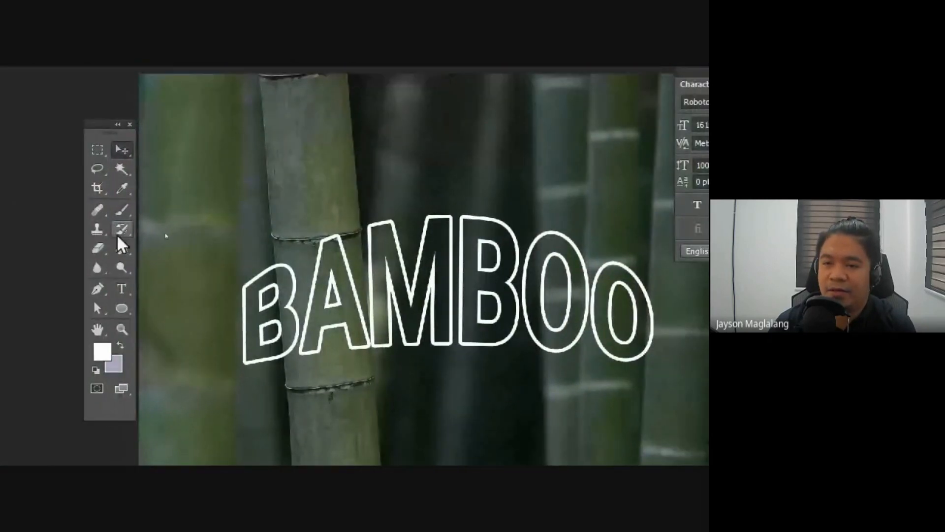
Step: Erase irregular parts across the letters of the rasterized BAMBOO text with the Eraser Tool to give them a broken outline
right_click(98, 248)
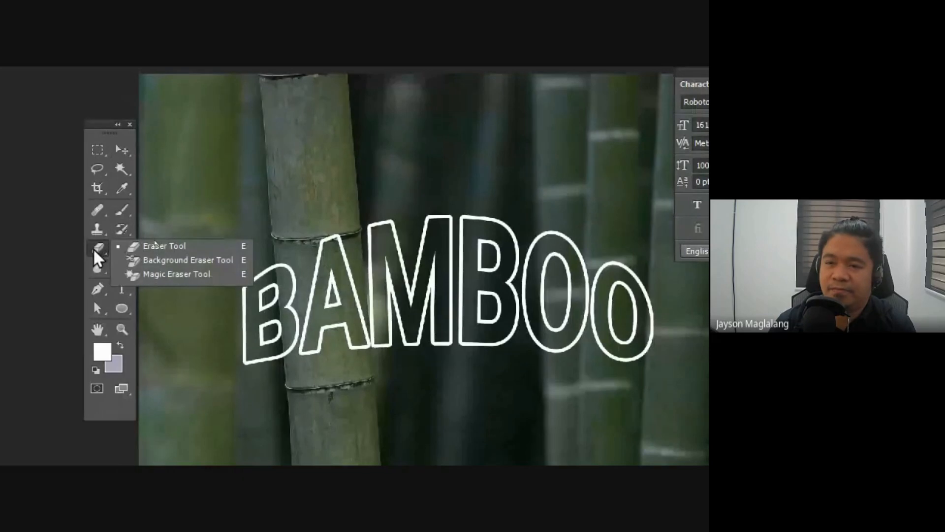
left_click(142, 249)
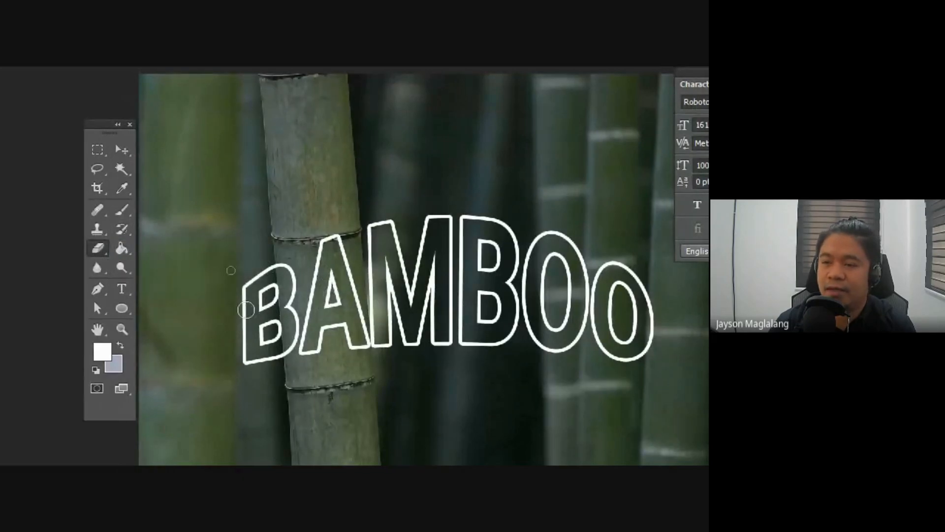
mouse_move(243, 303)
left_mouse_down()
mouse_move(250, 317)
mouse_move(283, 311)
left_mouse_up()
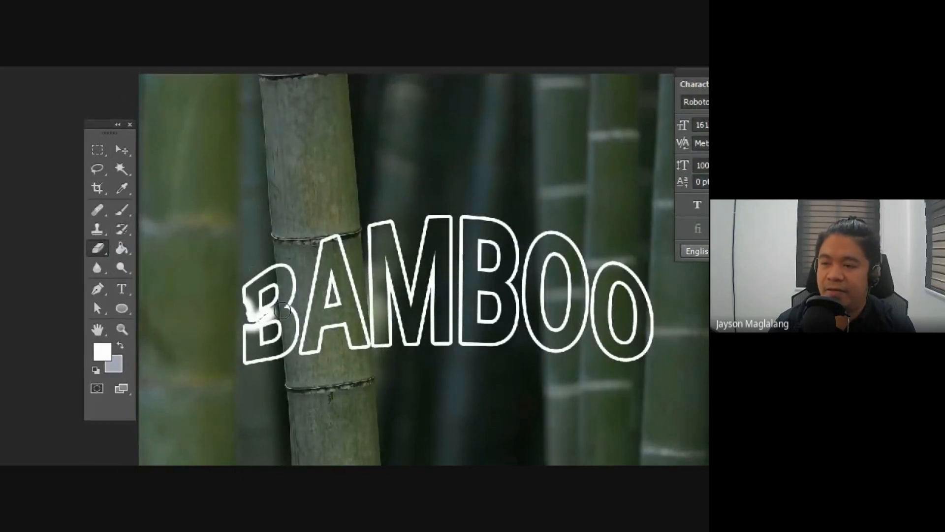
mouse_move(344, 248)
left_mouse_down()
mouse_move(336, 267)
mouse_move(356, 293)
mouse_move(286, 353)
mouse_move(305, 319)
mouse_move(286, 325)
left_mouse_up()
left_click_drag(375, 230, 380, 310)
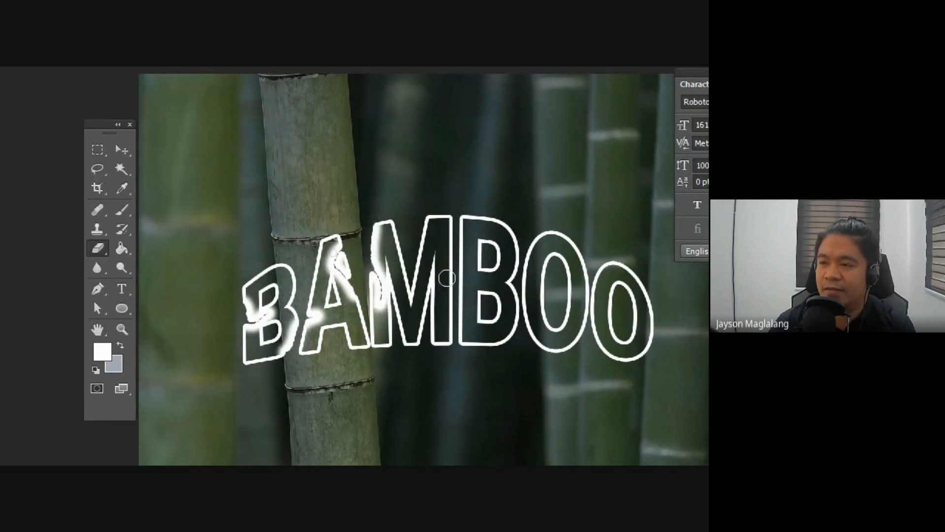
mouse_move(427, 210)
left_mouse_down()
mouse_move(418, 317)
mouse_move(432, 293)
mouse_move(477, 330)
mouse_move(482, 293)
mouse_move(470, 281)
mouse_move(461, 335)
left_mouse_up()
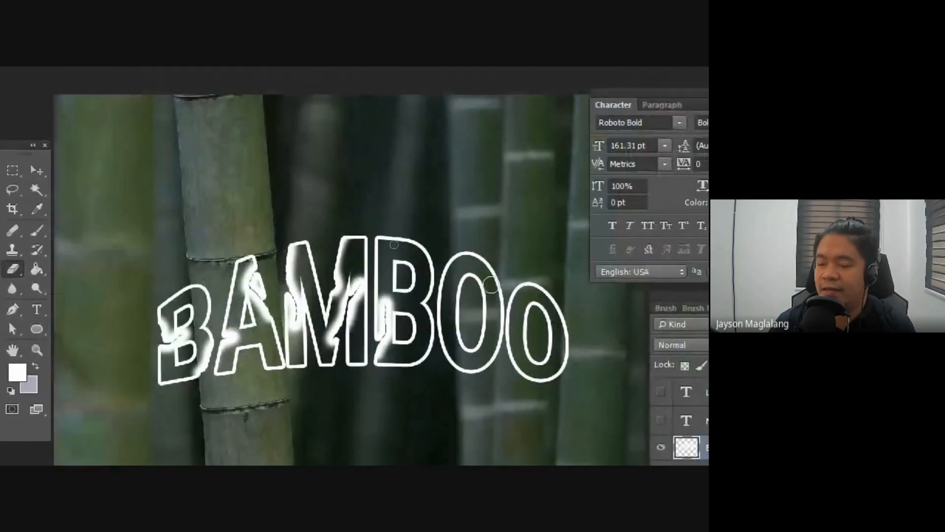
left_click_drag(465, 256, 445, 300)
mouse_move(423, 239)
left_mouse_down()
mouse_move(409, 251)
mouse_move(412, 281)
left_mouse_up()
left_click_drag(436, 361, 468, 337)
left_click_drag(487, 368, 474, 336)
mouse_move(487, 323)
left_mouse_down()
mouse_move(488, 276)
mouse_move(453, 316)
left_mouse_up()
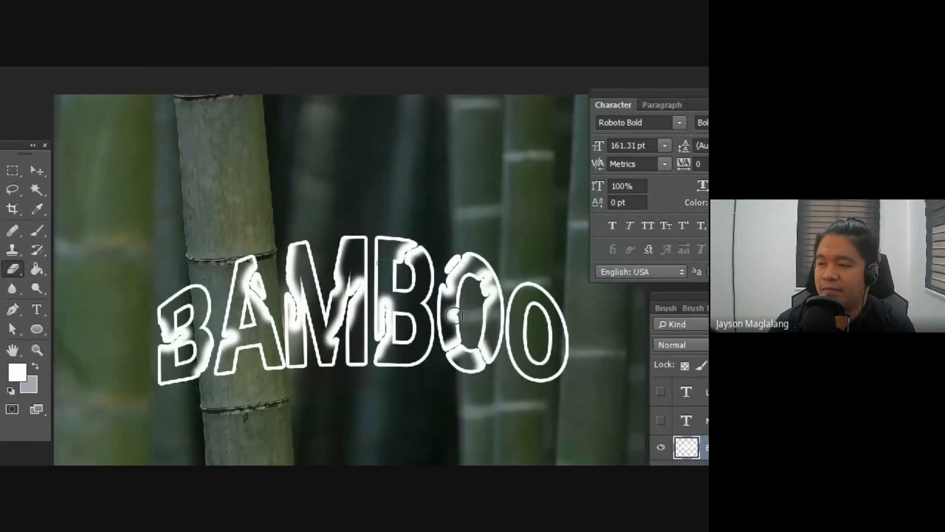
mouse_move(567, 314)
left_mouse_down()
mouse_move(519, 360)
mouse_move(558, 380)
mouse_move(568, 348)
mouse_move(567, 379)
mouse_move(552, 348)
mouse_move(535, 371)
mouse_move(510, 329)
mouse_move(527, 298)
left_mouse_up()
mouse_move(231, 370)
left_mouse_down()
mouse_move(209, 362)
mouse_move(235, 364)
mouse_move(179, 371)
left_mouse_up()
left_click_drag(209, 290, 196, 290)
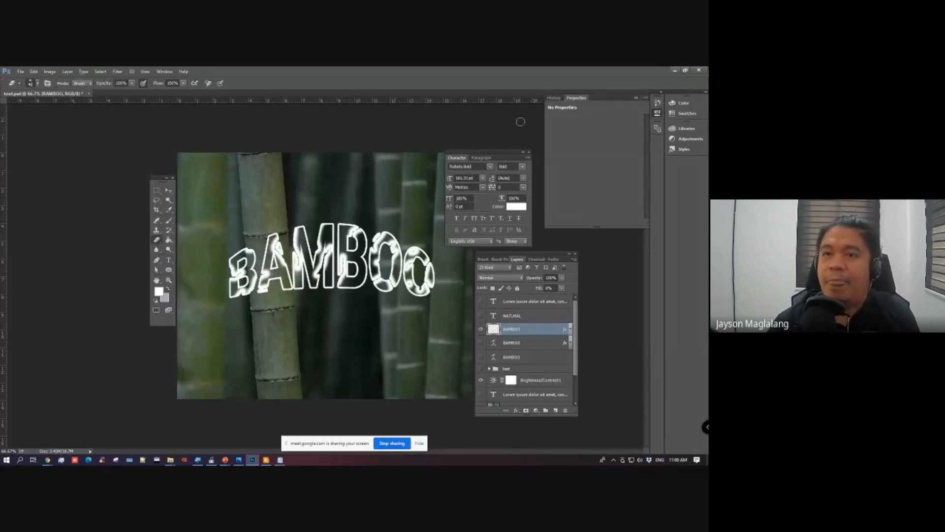
Step: Switch to the Move tool and save the document with Maximize Compatibility enabled
left_click(168, 191)
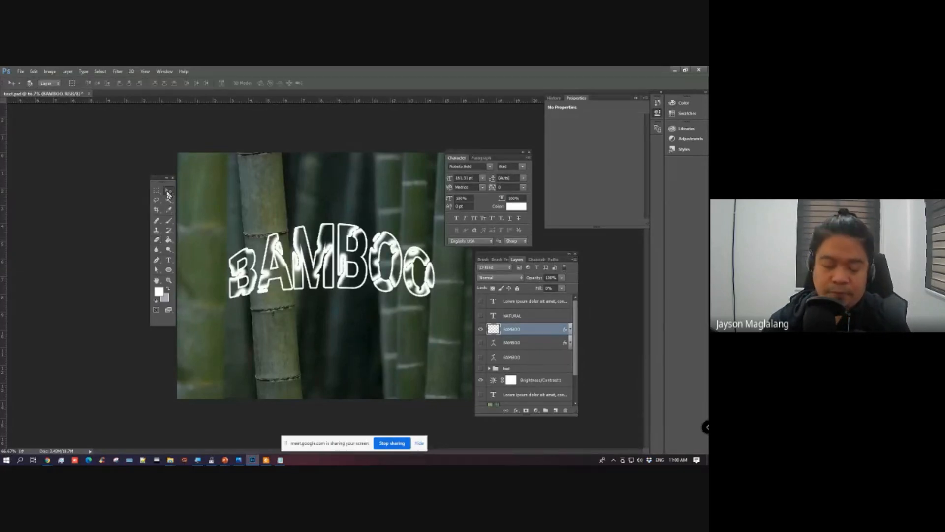
key("ctrl+s")
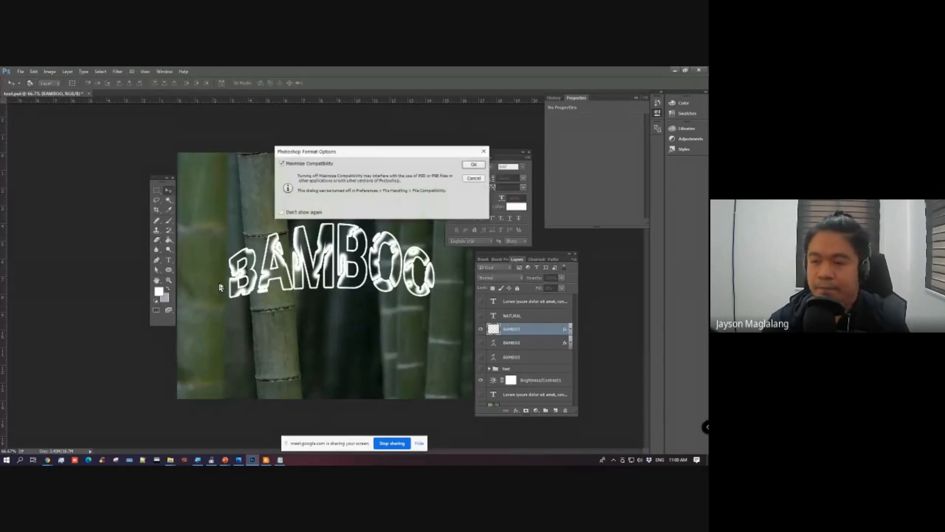
left_click(474, 165)
Step: Switch to the Adobe Photoshop lesson presentation in PowerPoint and place the text cursor at the Filters topic on the Lesson 4 slide
mouse_move(225, 461)
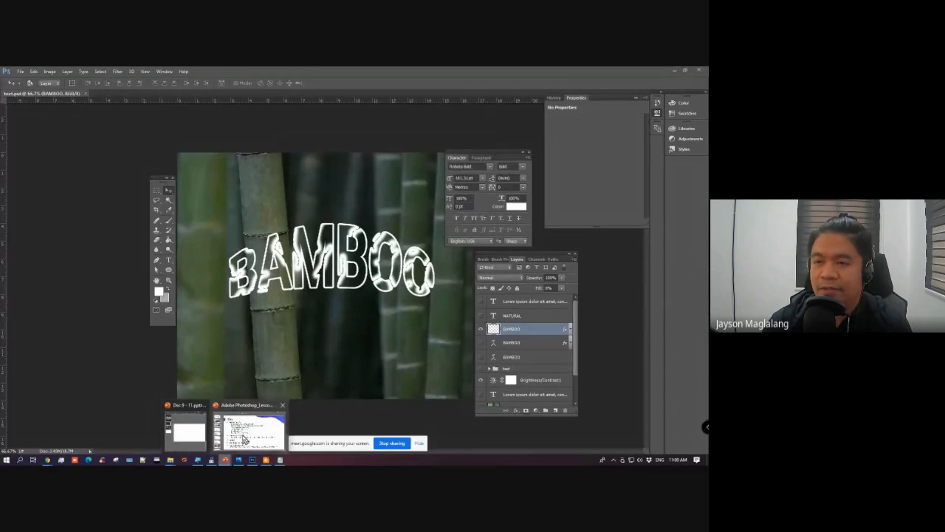
left_click(281, 429)
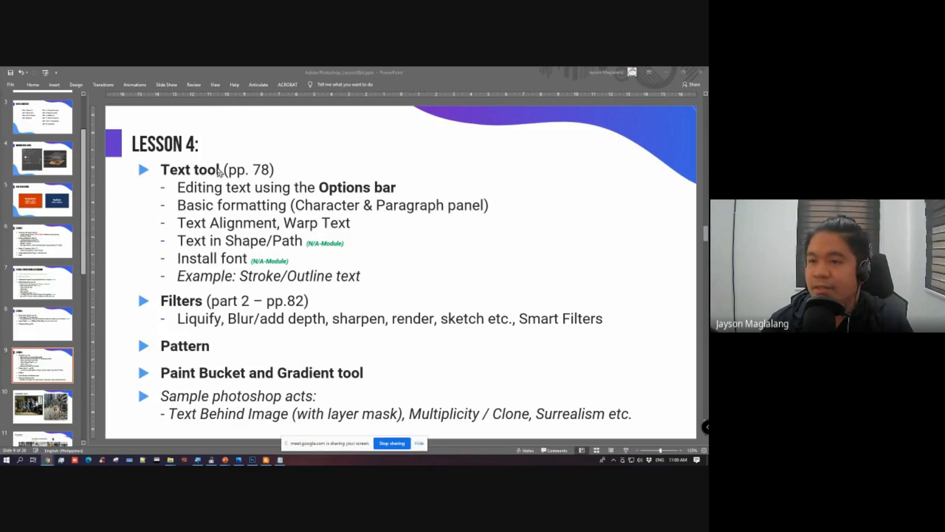
left_click(163, 300)
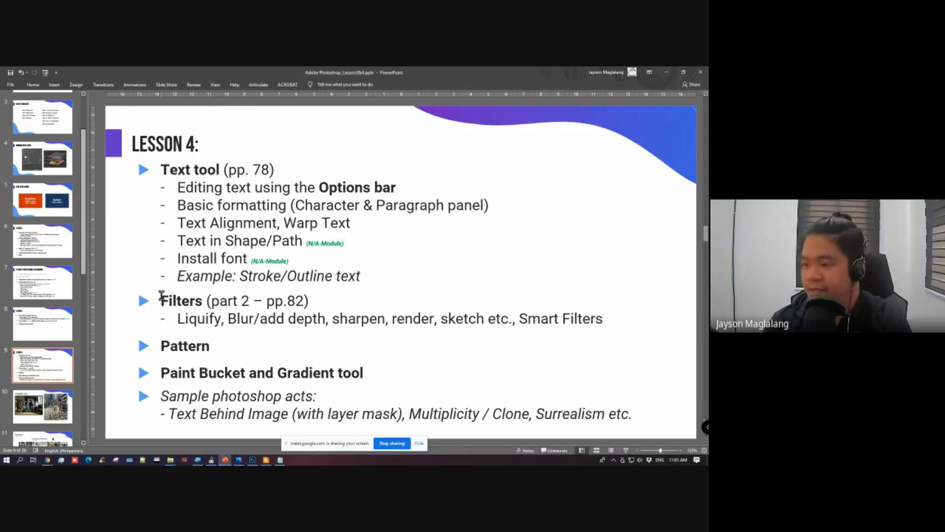
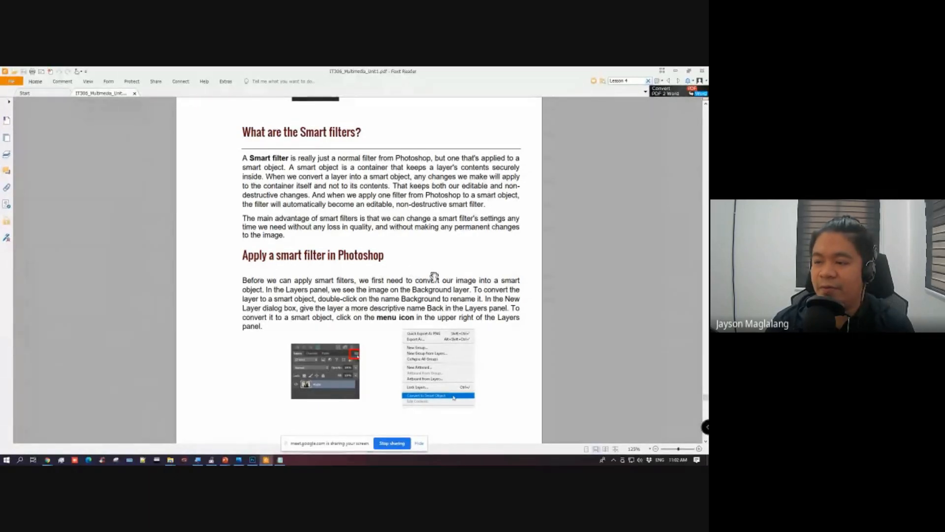
Step: Examine the section on applying a smart filter in the IT306_Multimedia_Unit1 PDF and highlight "smart filter" in its heading
scroll(434, 277, "up", 4, "ctrl")
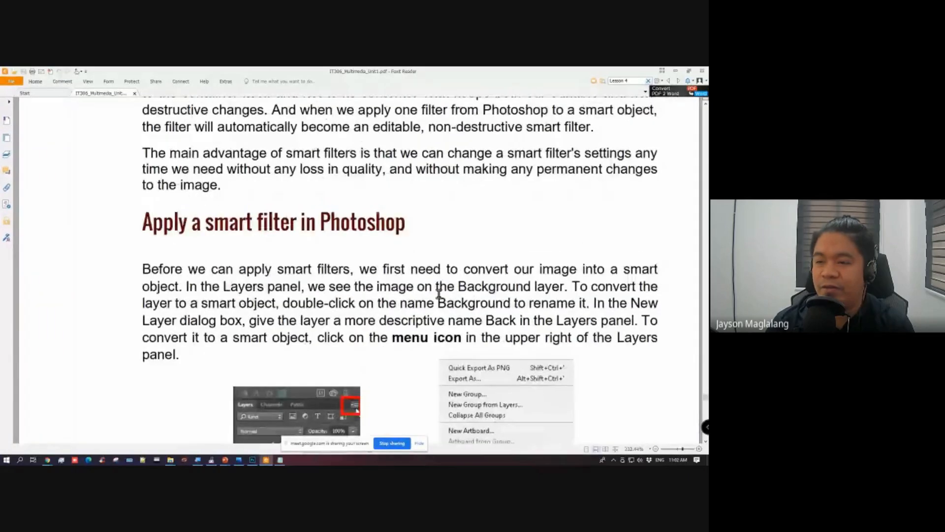
scroll(439, 294, "down", 3)
scroll(438, 294, "up", 1, "ctrl")
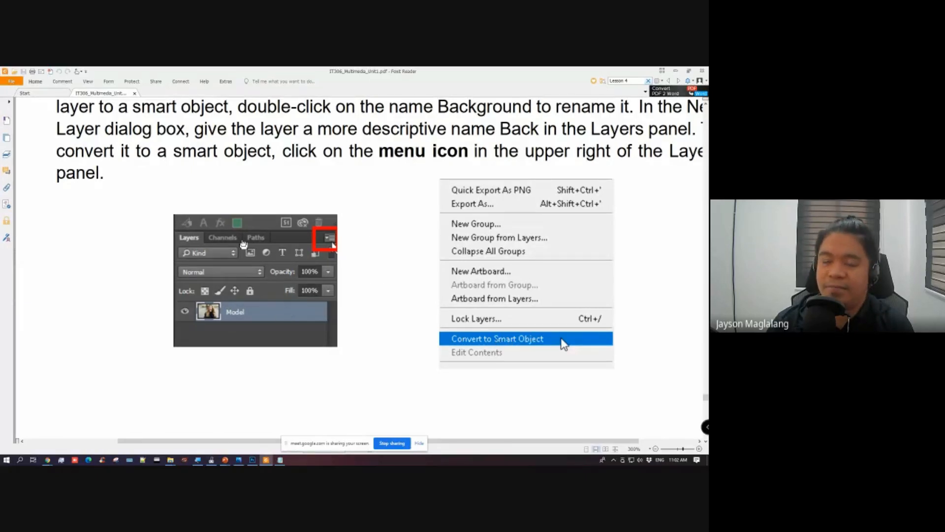
scroll(299, 267, "up", 3)
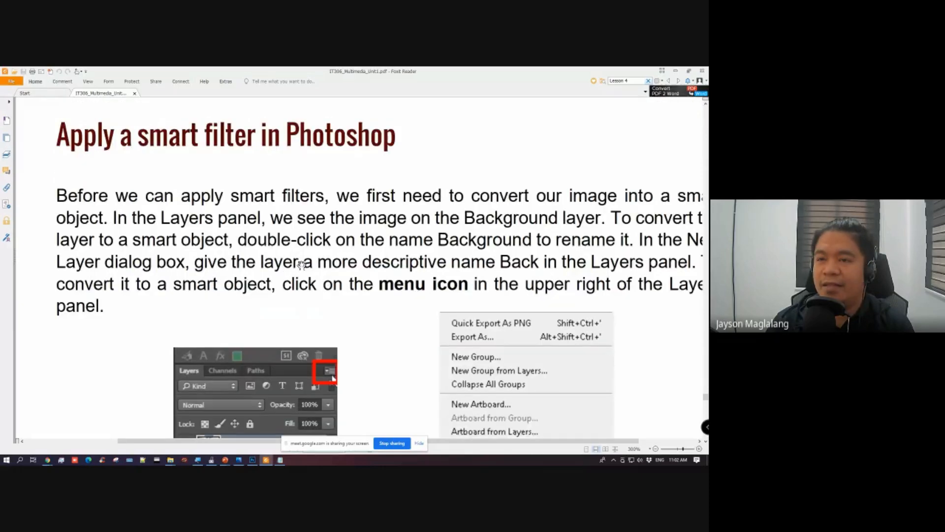
scroll(154, 157, "up", 1)
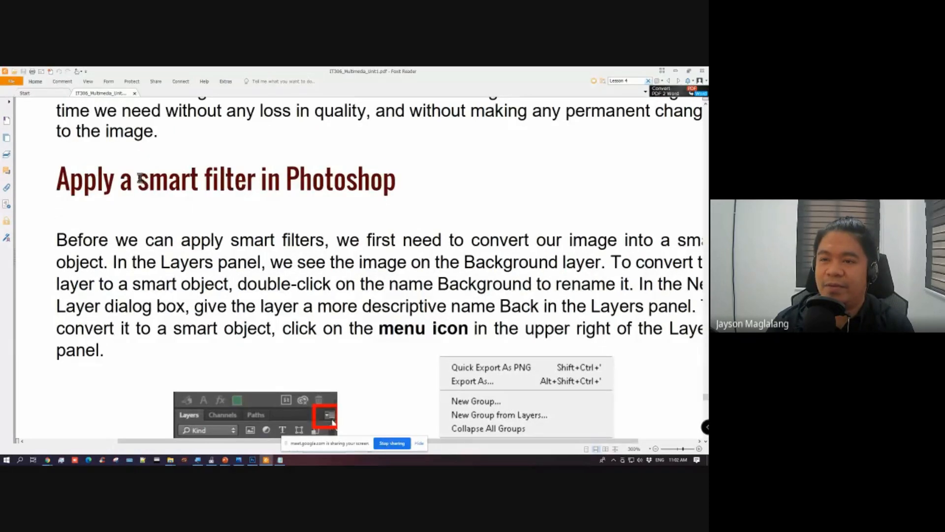
left_click_drag(138, 180, 255, 183)
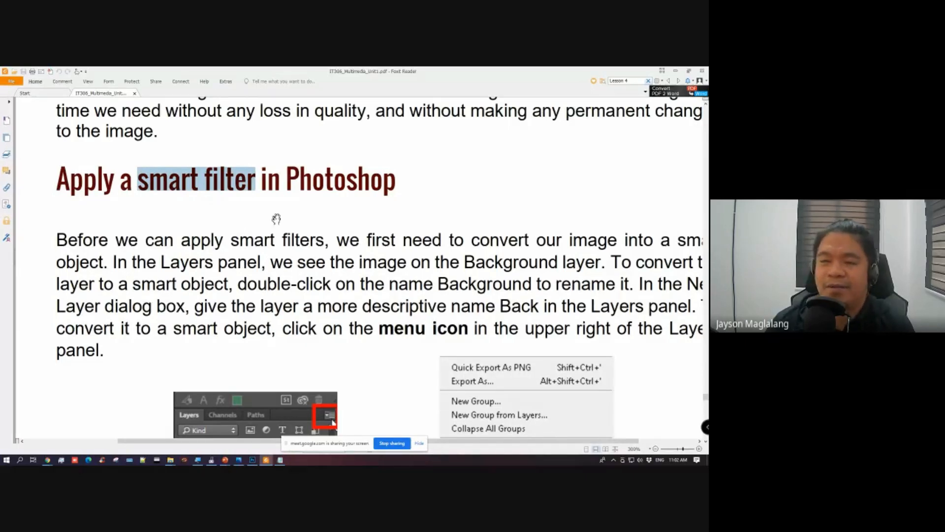
scroll(428, 364, "down", 1)
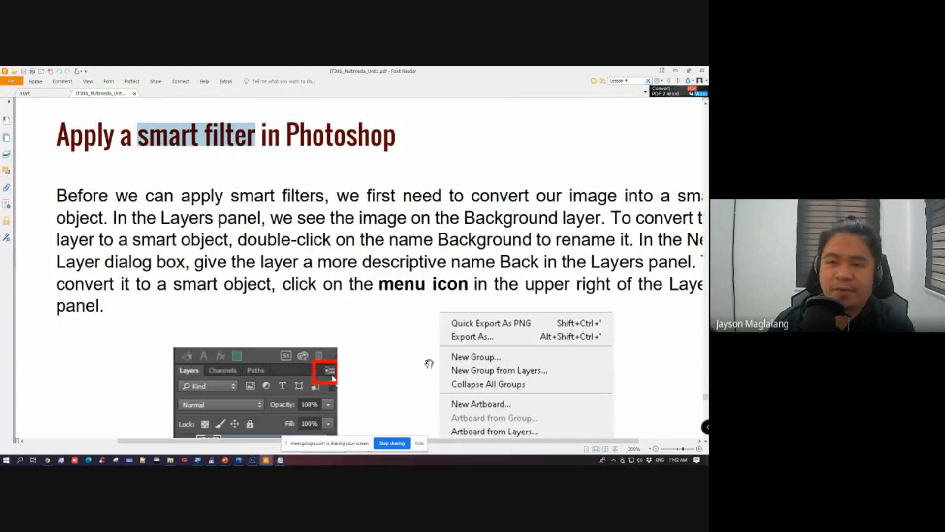
scroll(429, 363, "up", 2)
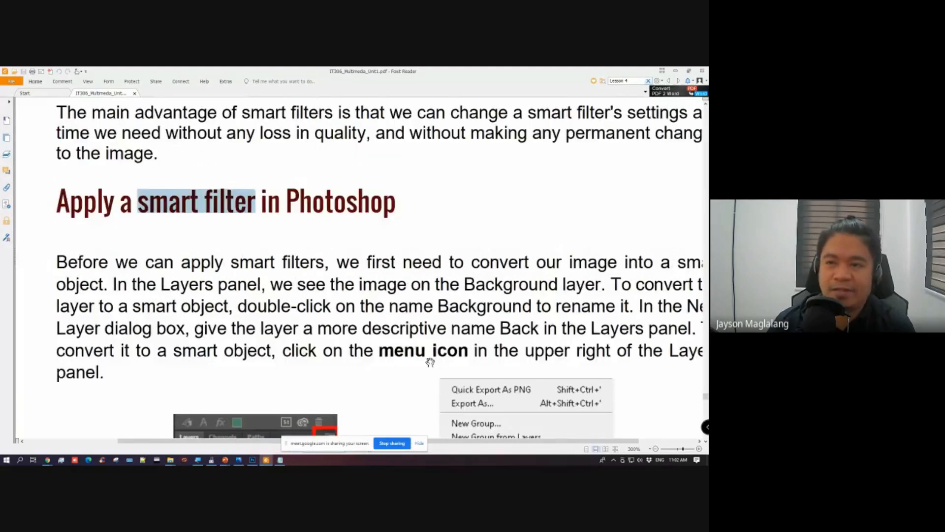
left_click(243, 248)
Step: Review the PDF pages on the smart object icon, Gaussian Blur, adding more smart filters and the Filter Gallery
scroll(243, 248, "down", 2, "ctrl")
scroll(333, 284, "down", 5)
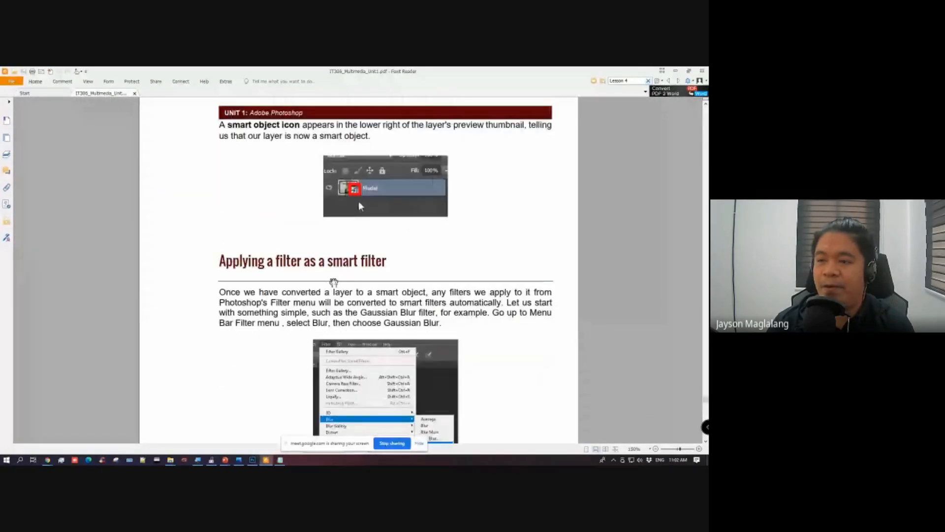
scroll(333, 284, "down", 4)
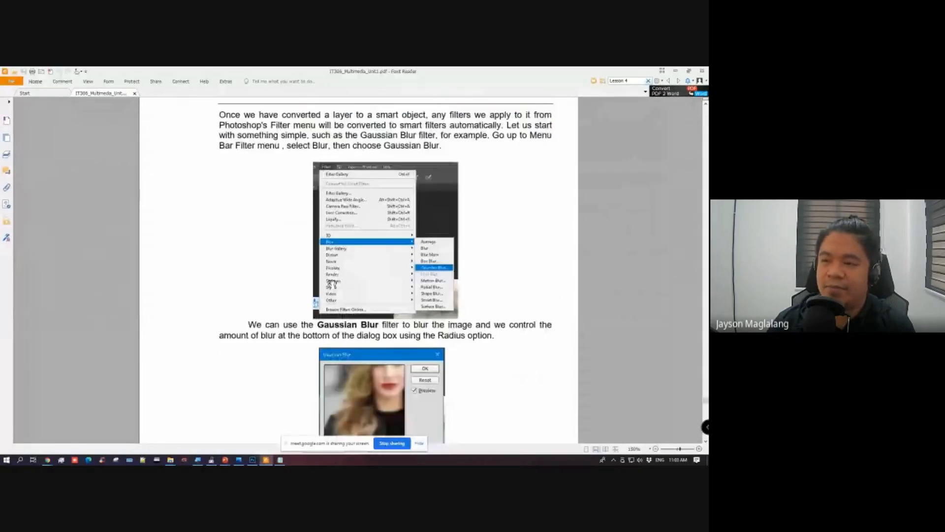
scroll(319, 291, "down", 5)
scroll(319, 292, "down", 3)
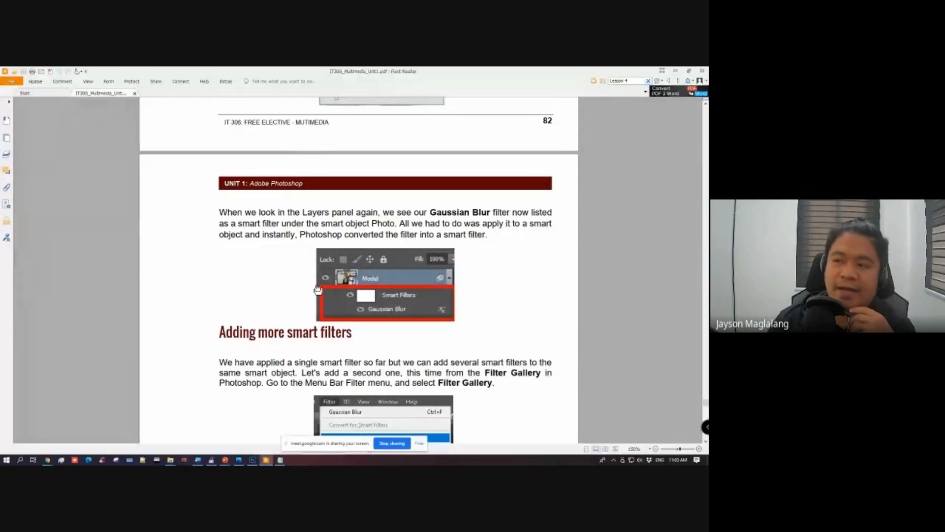
scroll(318, 290, "down", 3)
scroll(337, 254, "down", 7)
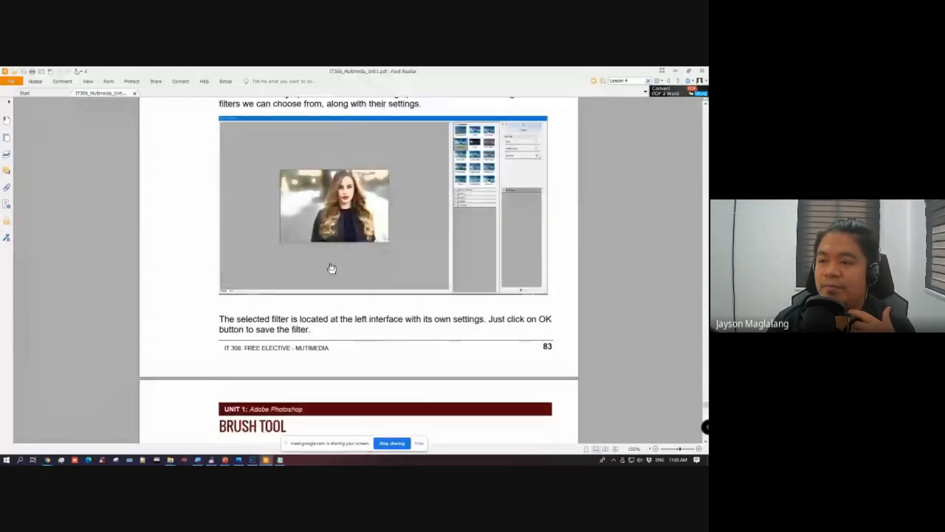
scroll(333, 266, "up", 4)
scroll(335, 277, "up", 2)
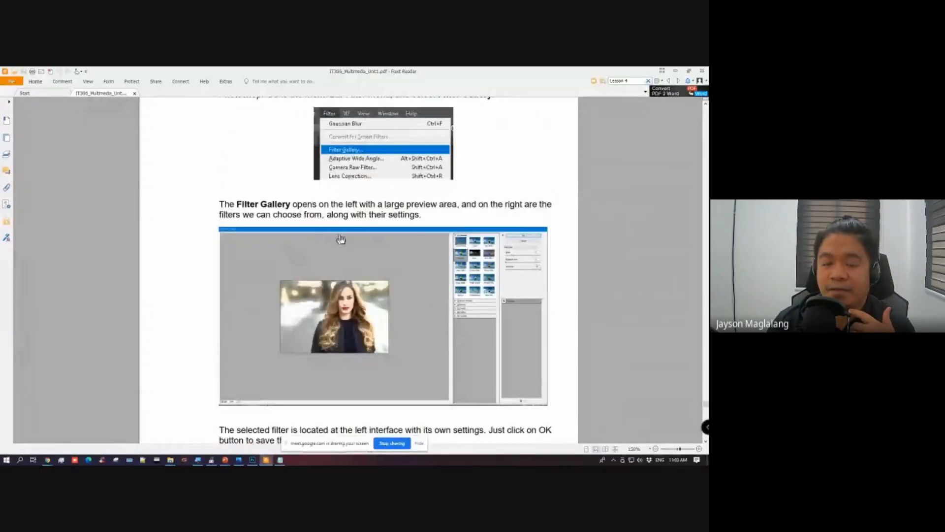
Step: Switch to Photoshop, bring up the assets folder in File Explorer over it, and show the start of its image list
left_click(252, 460)
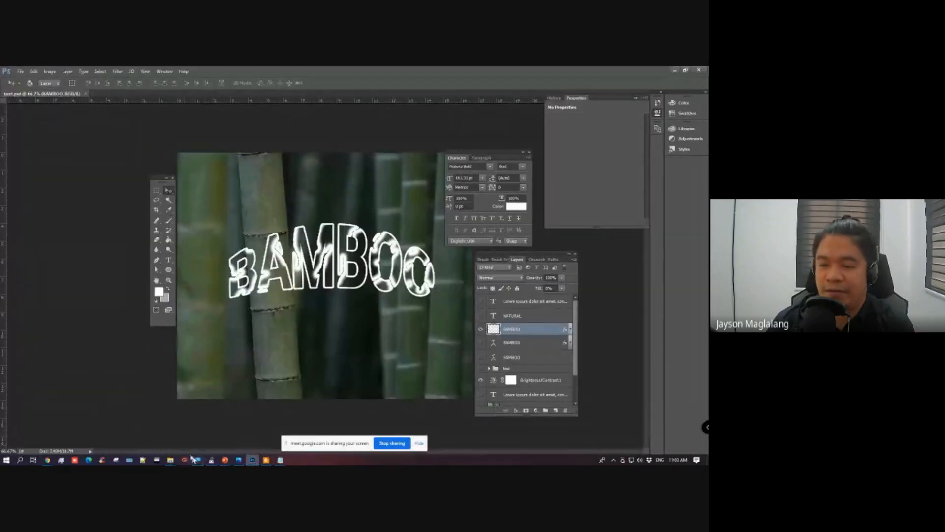
left_click(171, 459)
left_click(218, 423)
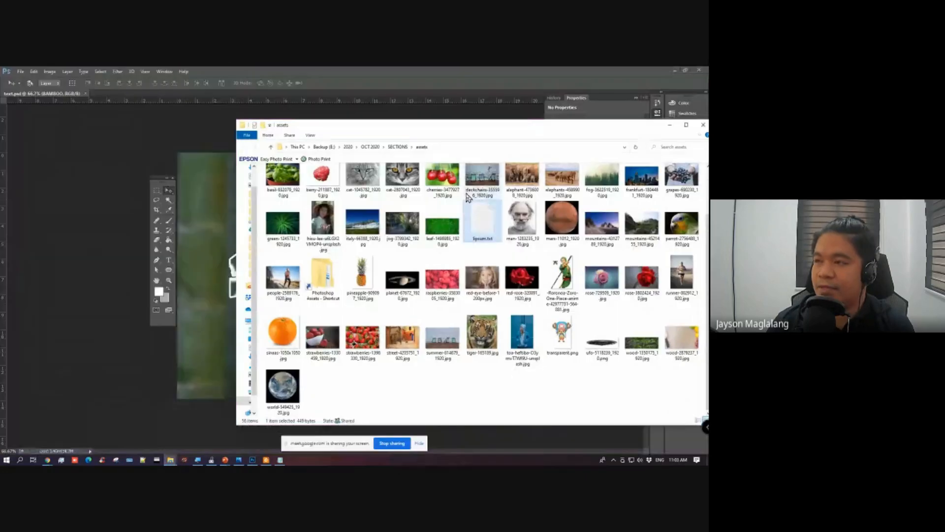
left_click_drag(498, 138, 387, 139)
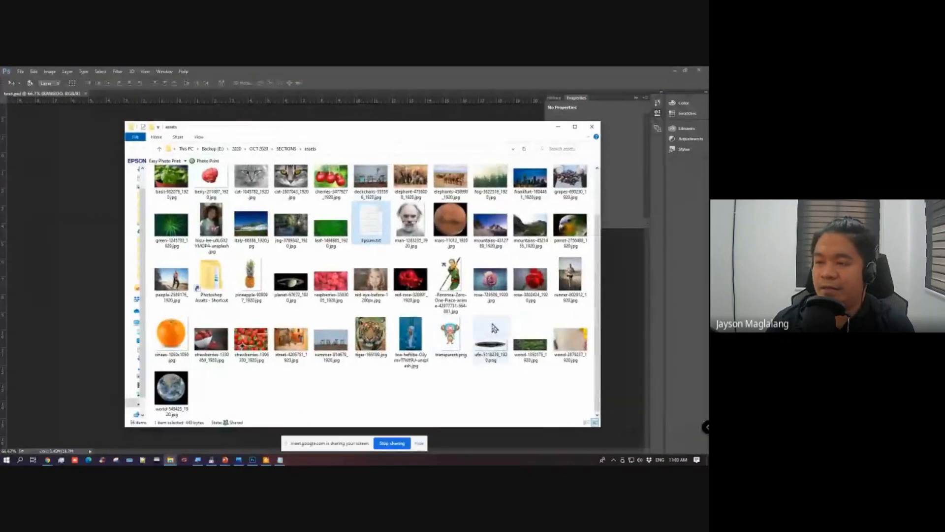
scroll(499, 325, "up", 1)
left_click(335, 339)
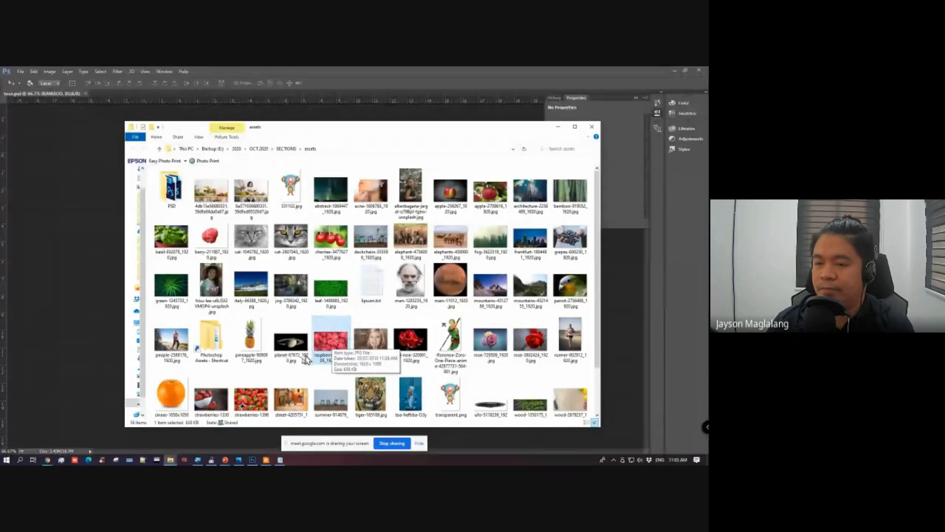
left_click_drag(337, 343, 331, 332)
right_click(332, 334)
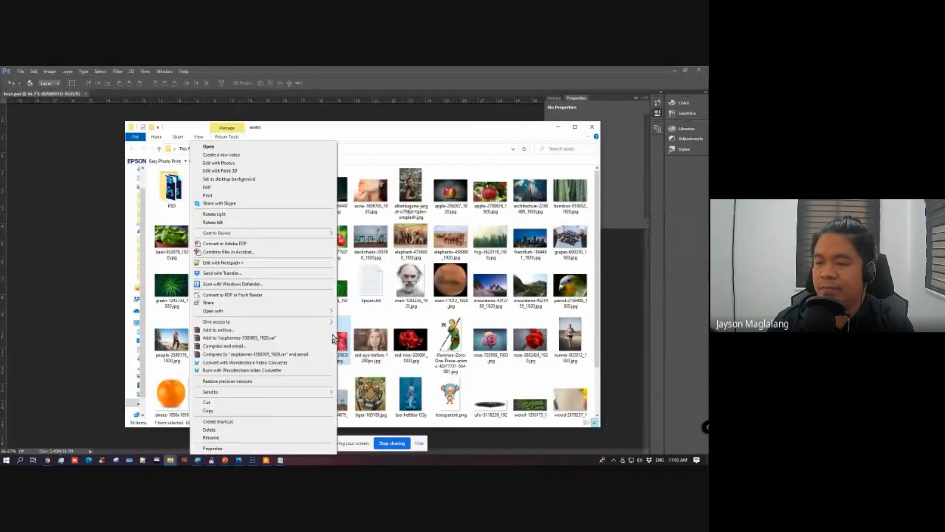
left_click(415, 158)
Step: Open the strawberries-1396330_1920.jpg image from the assets folder with Adobe Photoshop CC 2015
left_click(247, 405)
right_click(247, 407)
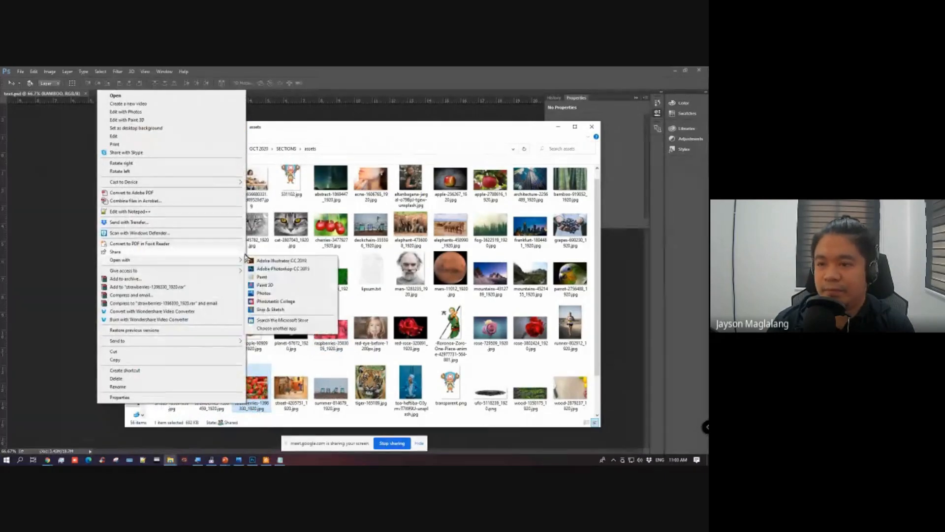
mouse_move(231, 260)
left_click(272, 269)
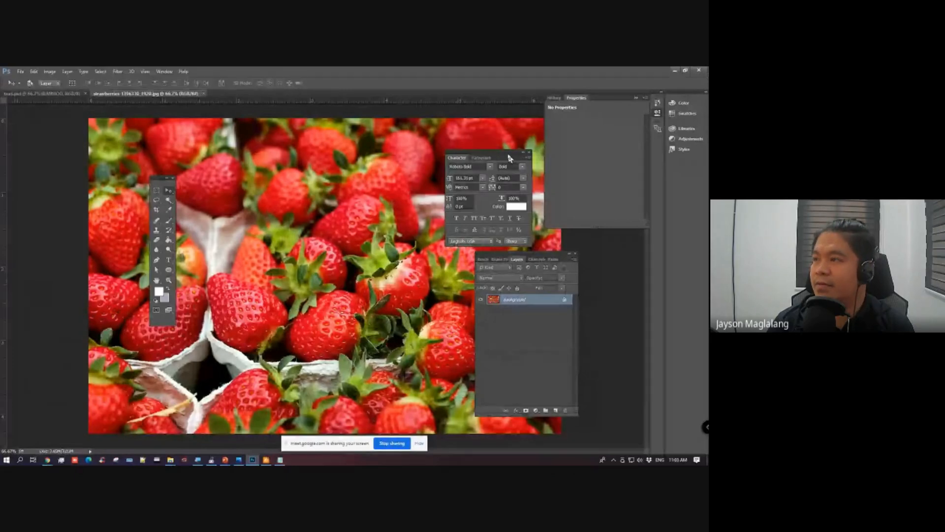
Step: Clear the view of the strawberries photo by docking the Character panel, collapsing Properties, and moving the Layers panel and toolbox aside
left_click_drag(510, 157, 659, 141)
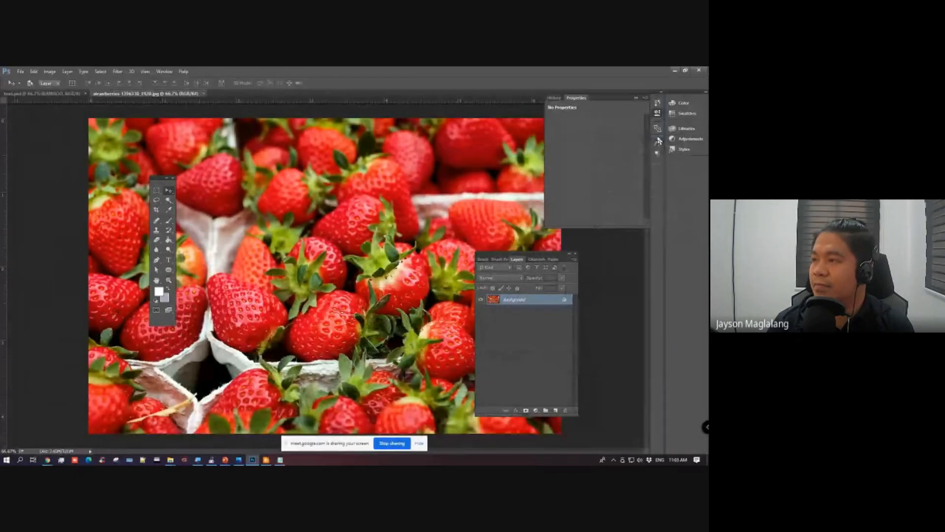
left_click(637, 98)
left_click_drag(513, 257, 546, 194)
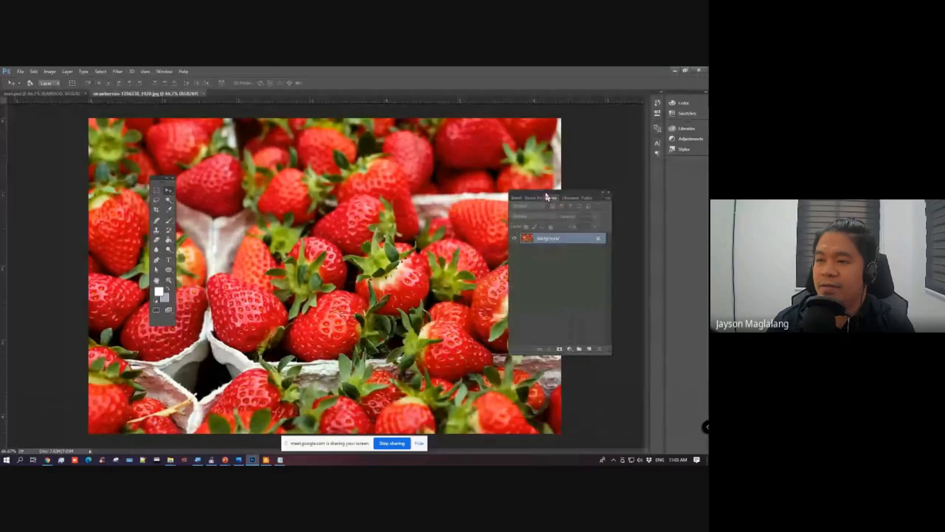
left_click_drag(157, 178, 72, 190)
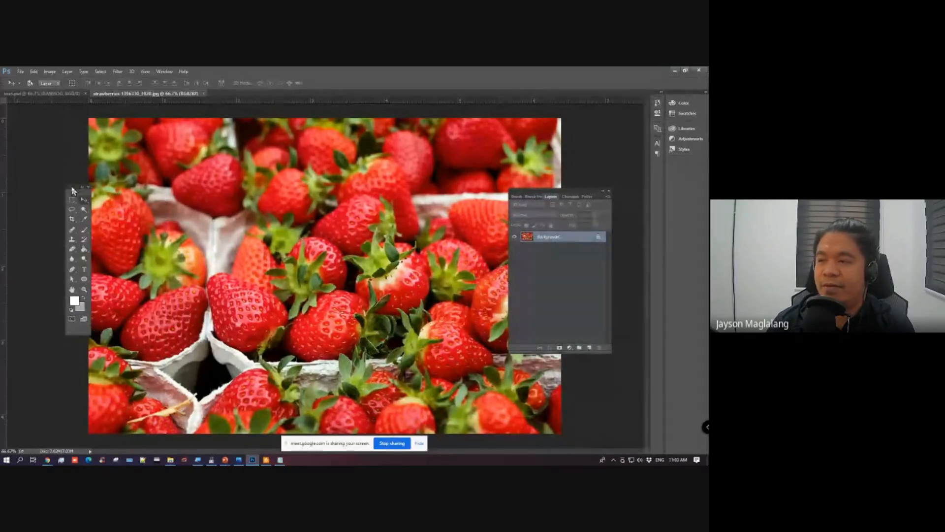
left_click_drag(542, 194, 565, 197)
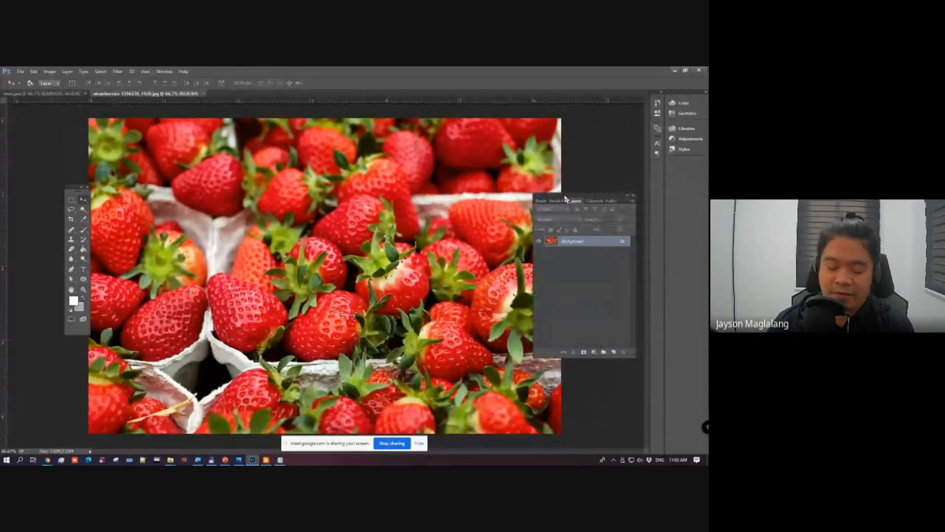
Step: Duplicate the strawberries Background layer and hide the original Background
key("ctrl+j")
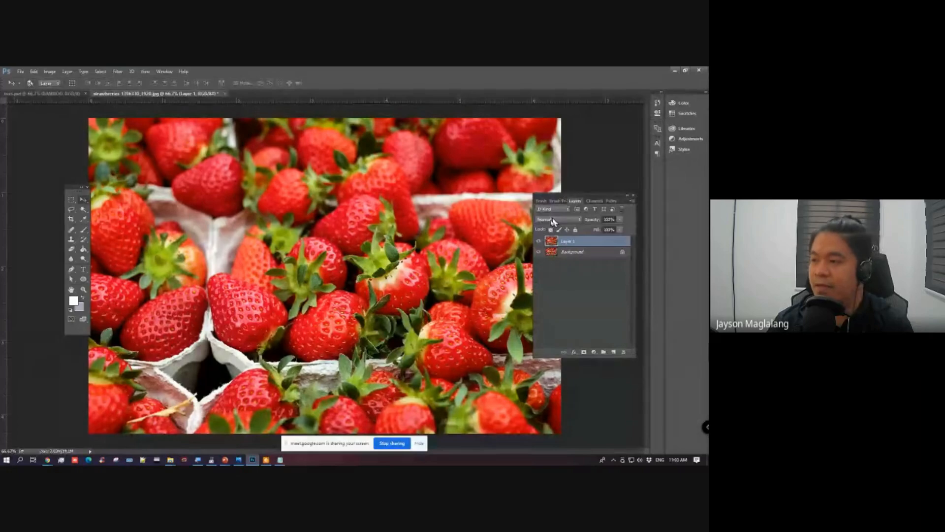
left_click(540, 253)
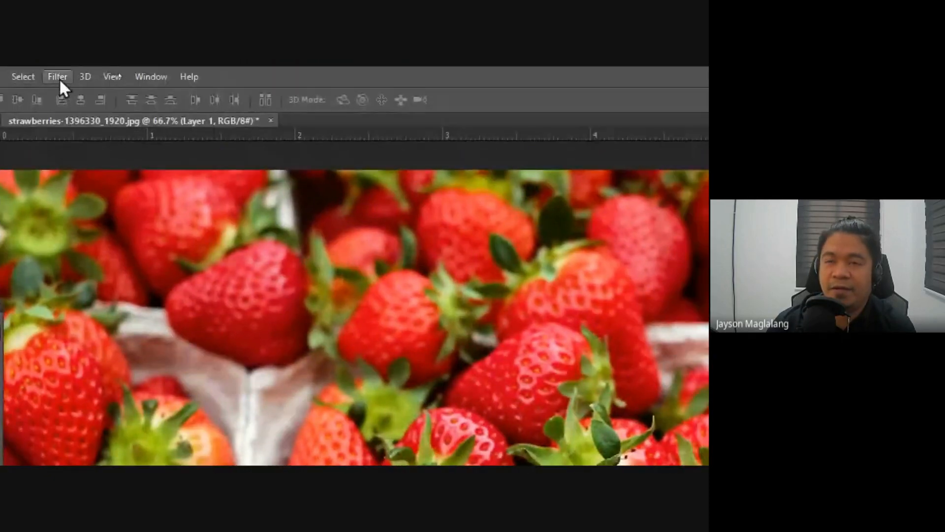
Step: Look through the filter categories and try a Gaussian Blur with a 12.7-pixel radius on Layer 1, cancelling it after the preview
left_click(57, 77)
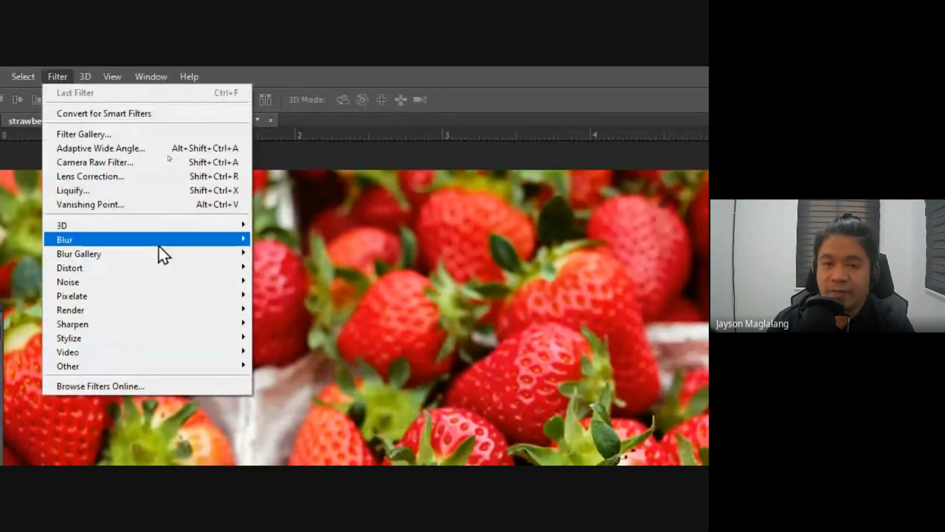
mouse_move(172, 281)
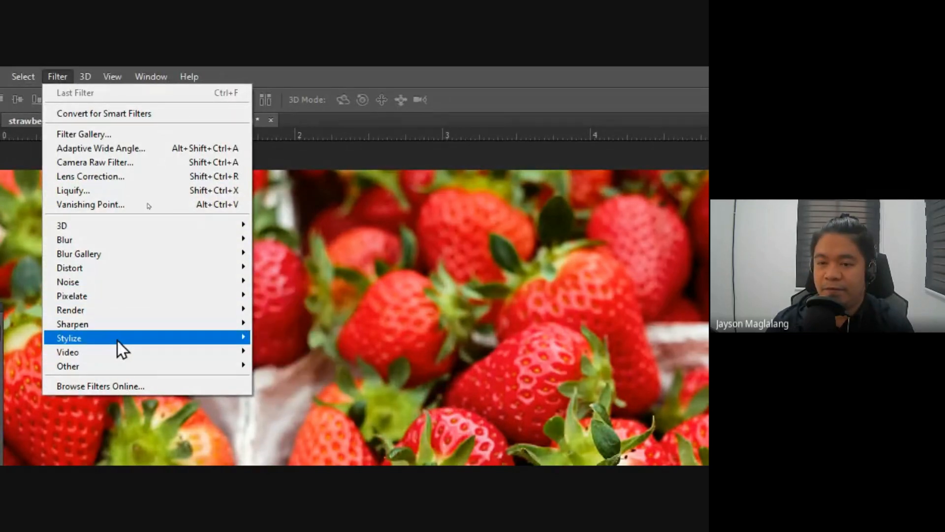
mouse_move(124, 324)
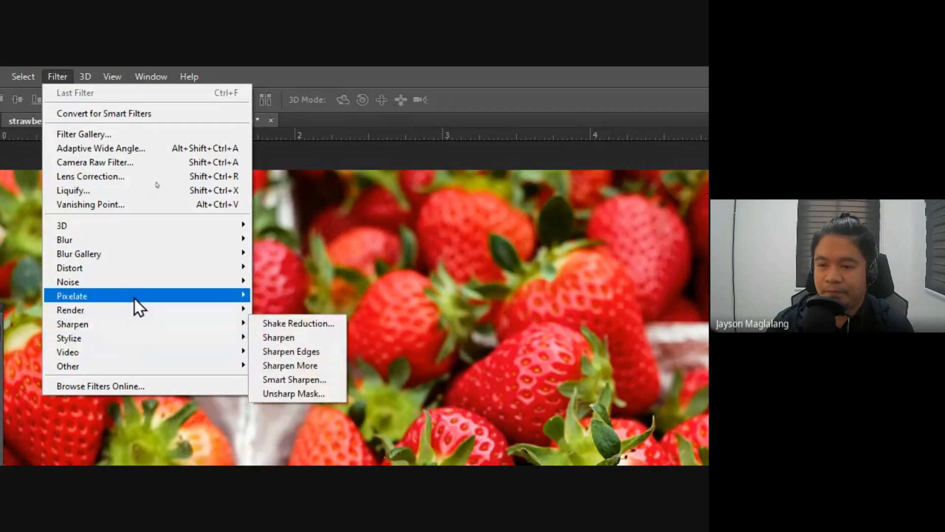
mouse_move(137, 280)
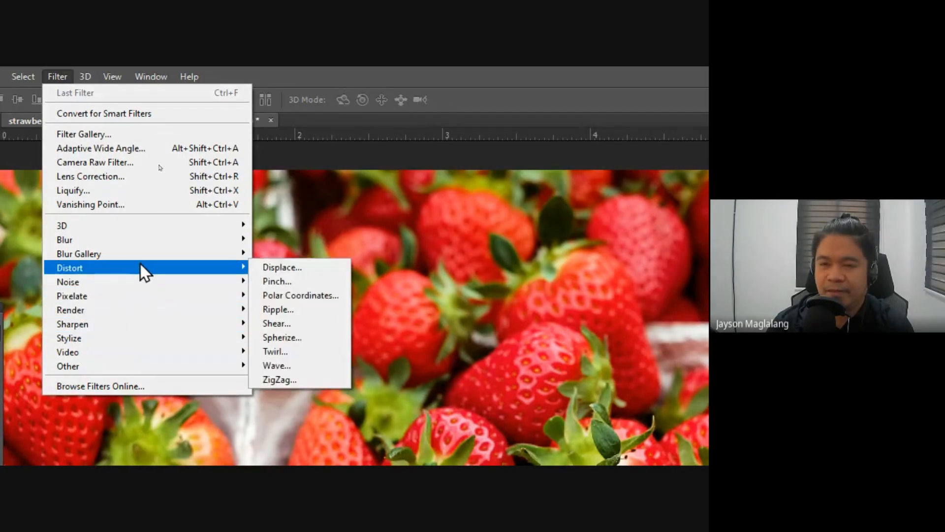
mouse_move(141, 257)
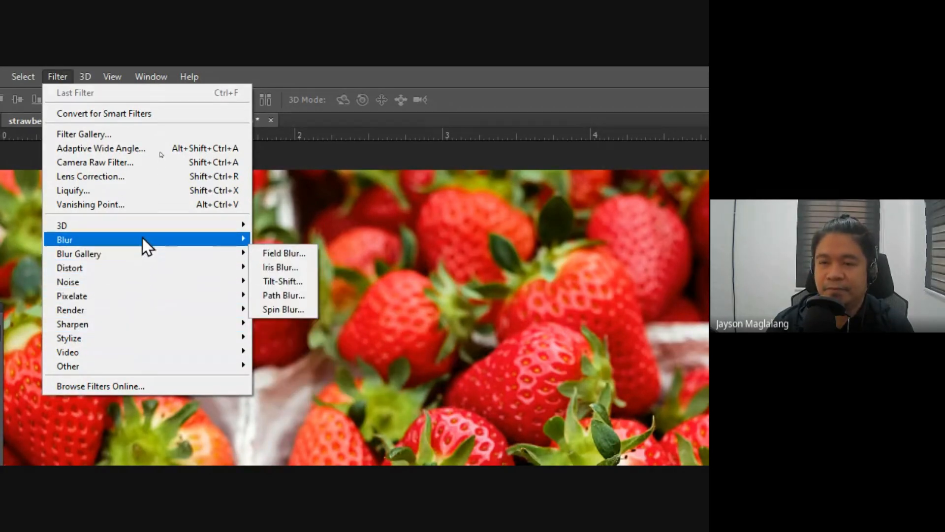
mouse_move(143, 237)
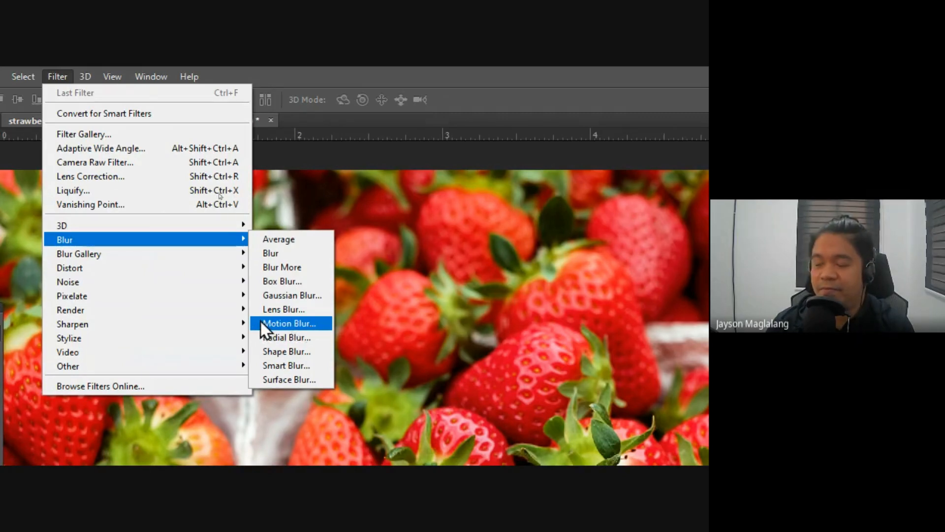
left_click(277, 299)
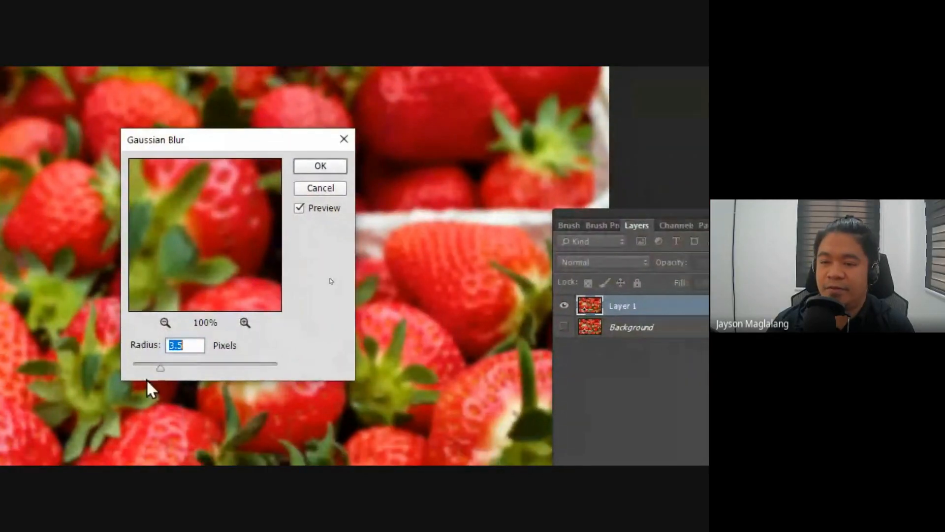
left_click_drag(170, 367, 193, 367)
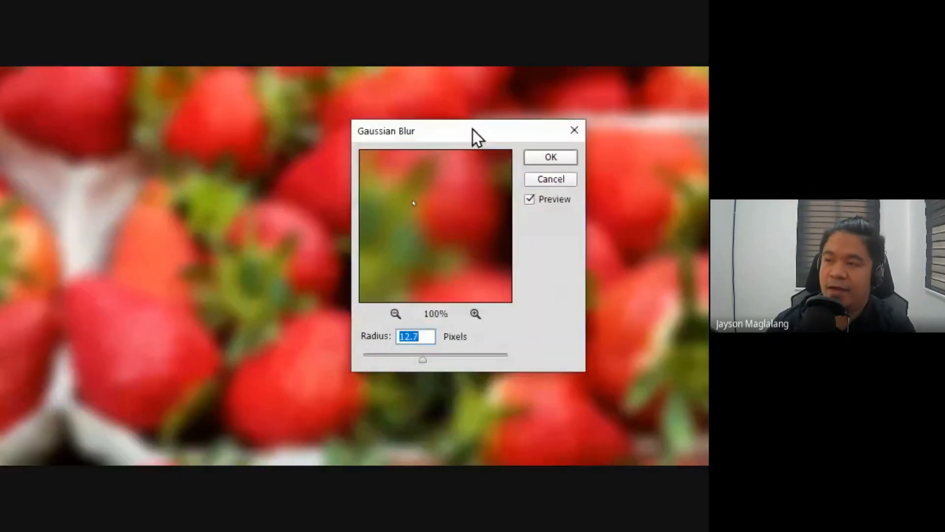
left_click(556, 178)
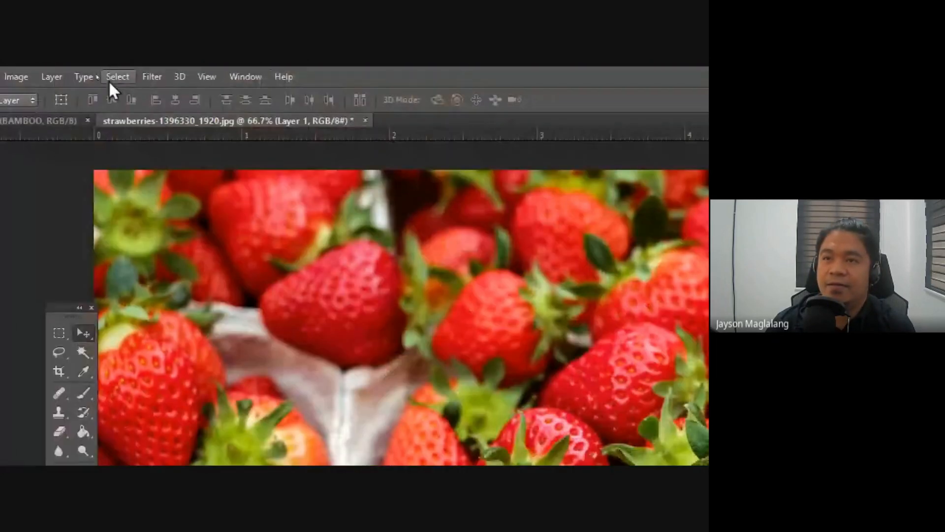
Step: Try a 100% Lens Flare on Layer 1 with the 50-300mm Zoom type and its centre moved further right, and cancel it
left_click(148, 77)
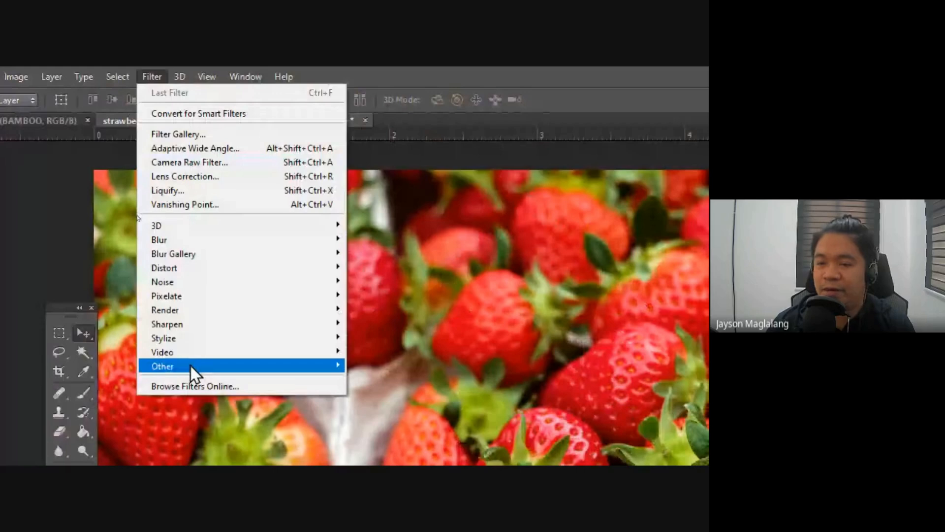
mouse_move(218, 308)
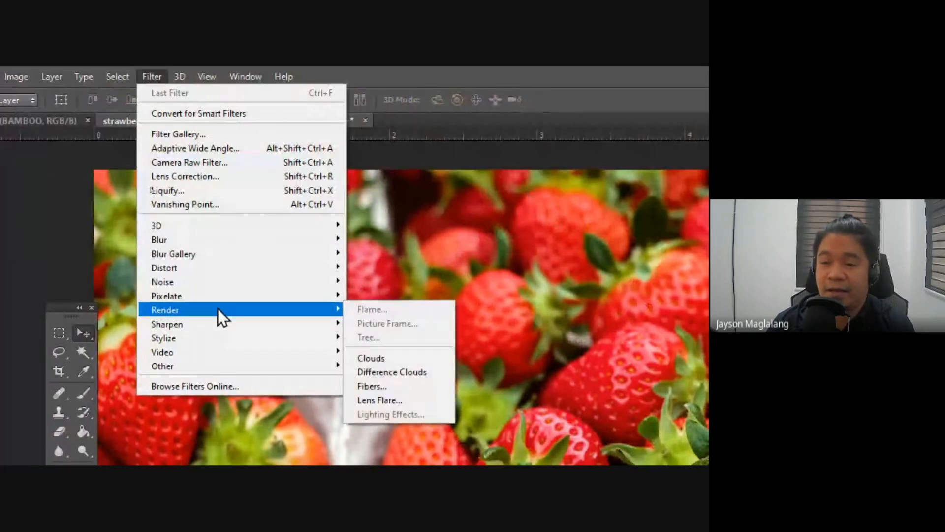
left_click(388, 397)
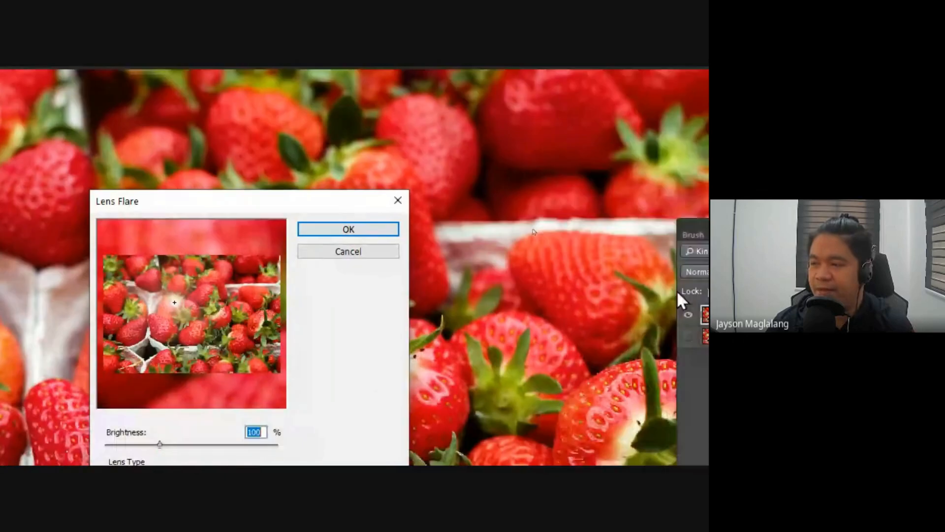
left_click_drag(176, 302, 233, 291)
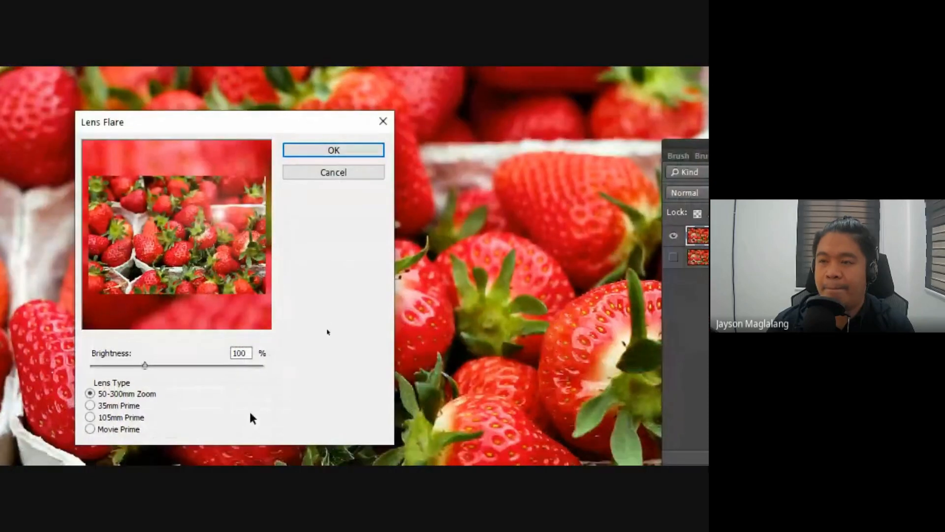
left_click(341, 250)
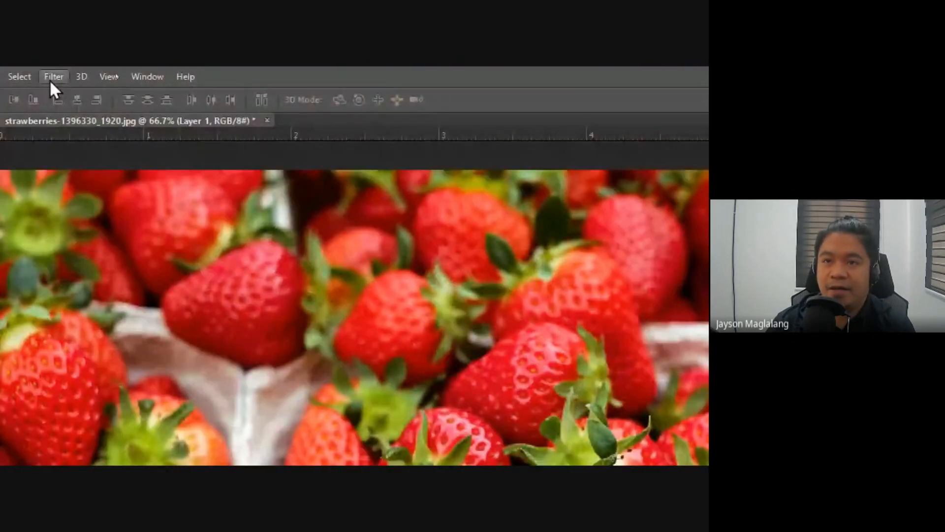
Step: Open the Filter Gallery for Layer 1, collapse the Brush Strokes category, and expand the Artistic effects
left_click(51, 78)
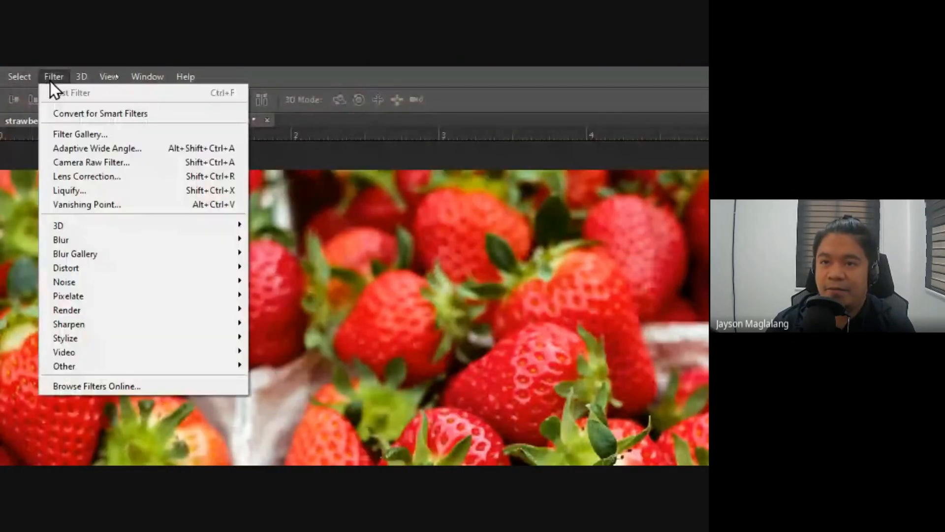
left_click(98, 134)
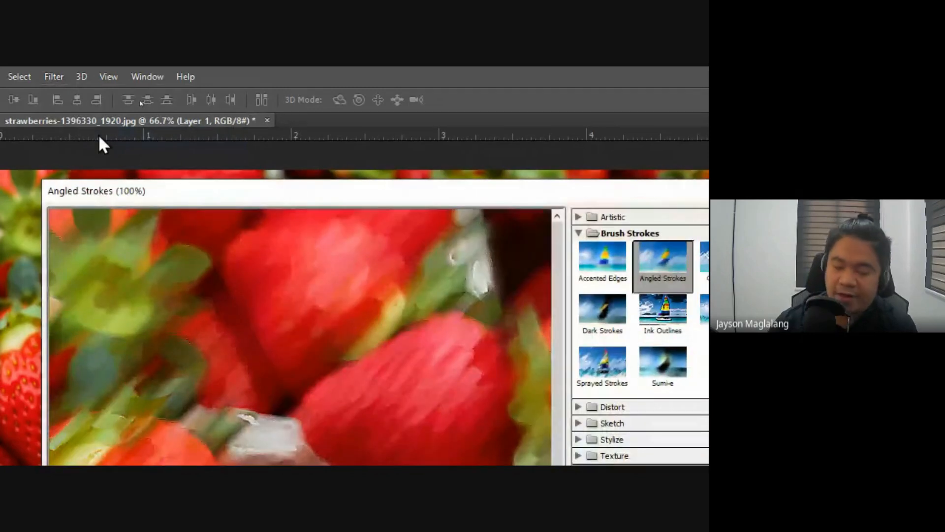
left_click_drag(395, 196, 329, 138)
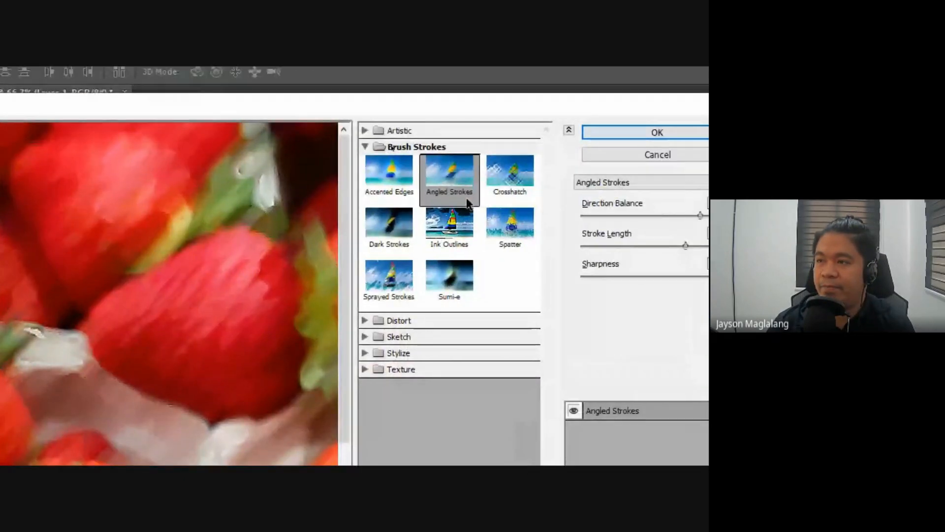
left_click(423, 153)
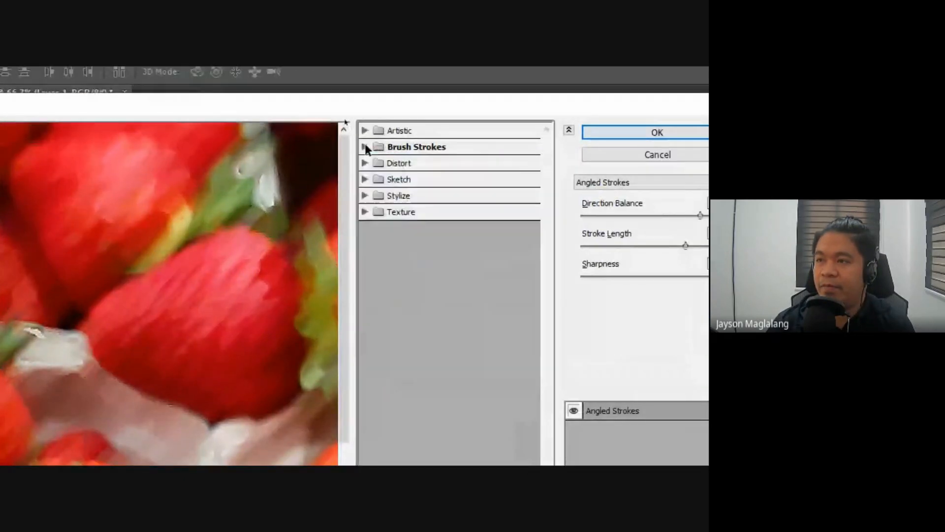
left_click(423, 136)
Step: Preview the Colored Pencil effect with Stroke Pressure 15 and Paper Brightness 47
left_click(397, 168)
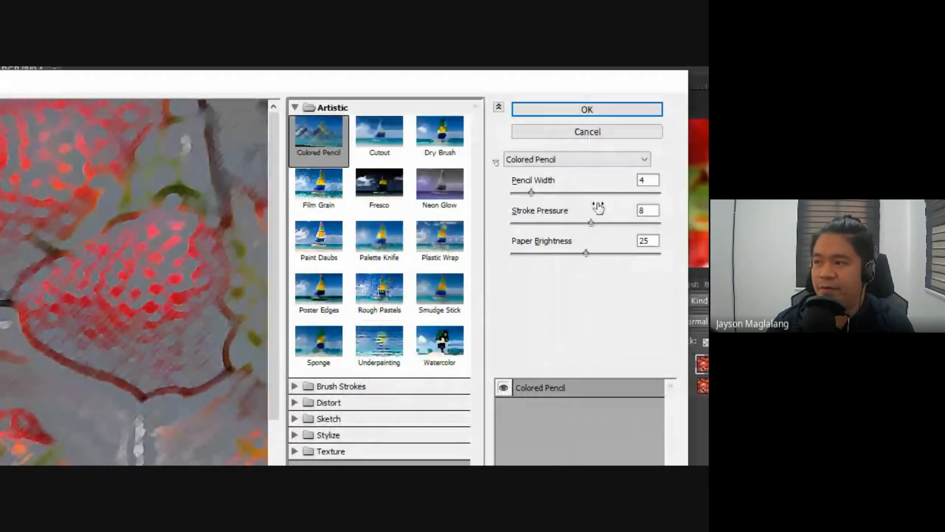
left_click_drag(661, 245, 644, 244)
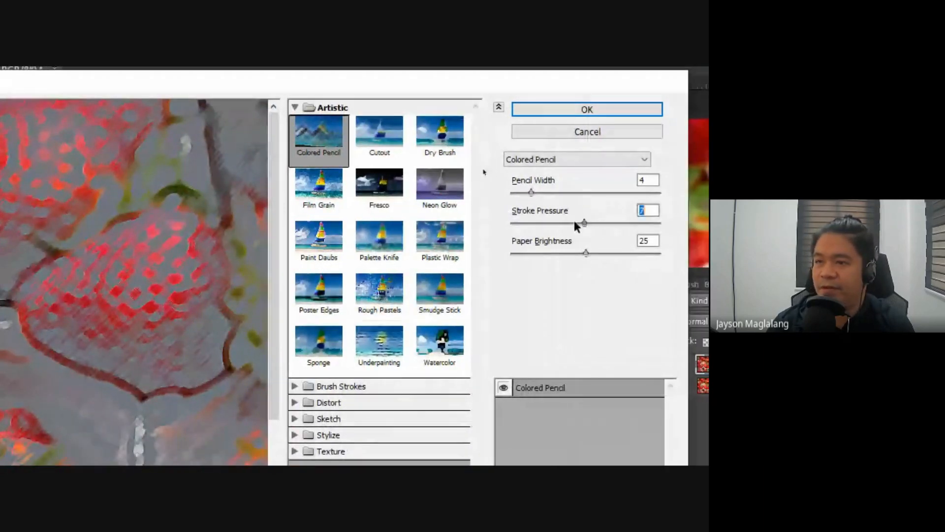
mouse_move(576, 226)
left_mouse_down()
mouse_move(544, 220)
mouse_move(660, 219)
left_mouse_up()
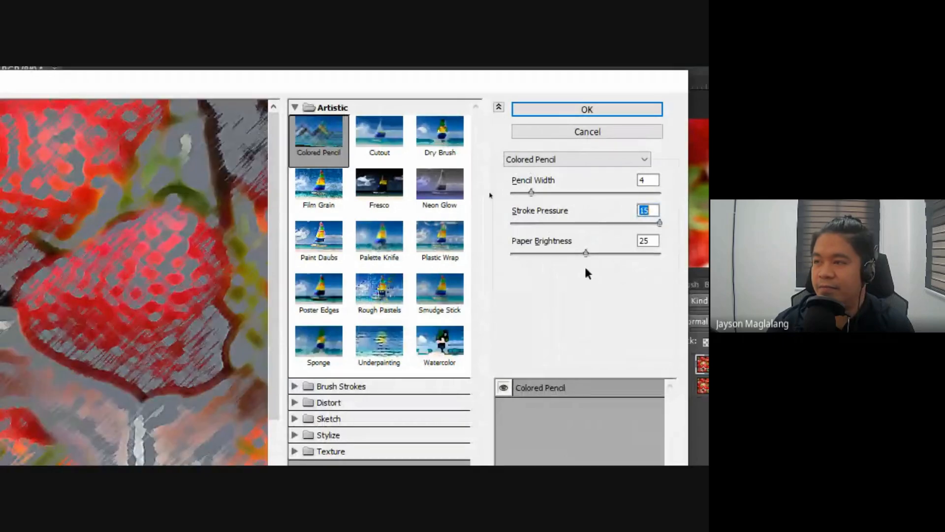
left_click_drag(585, 253, 651, 253)
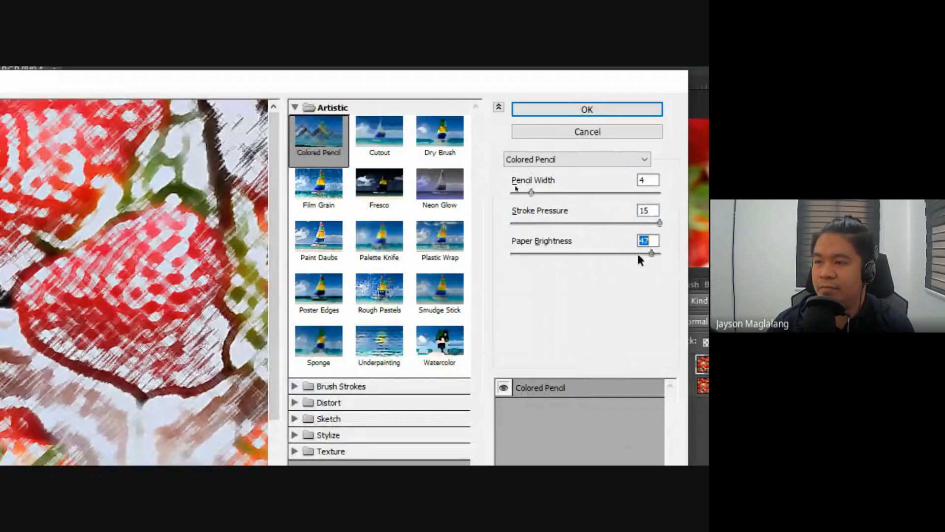
Step: Preview the Plastic Wrap, Rough Pastels, and Poster Edges effects on the strawberries
left_click(427, 239)
left_click(362, 297)
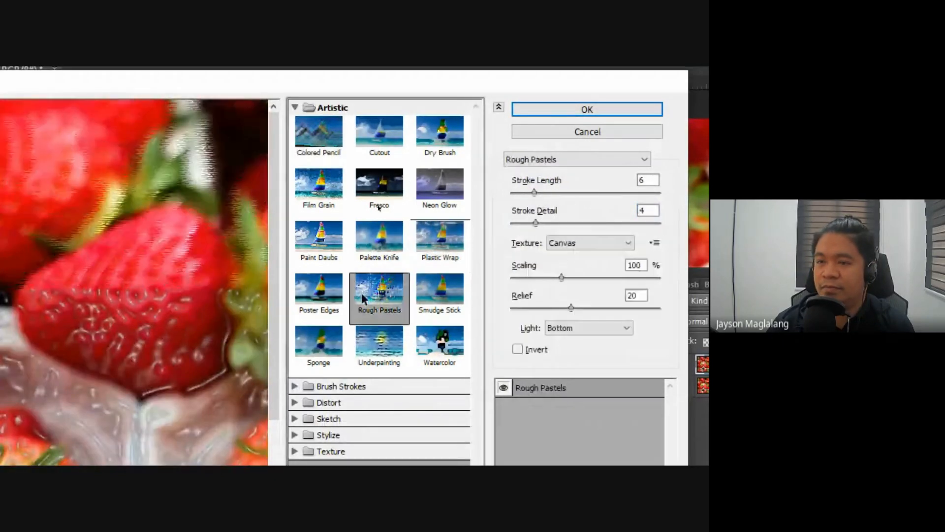
left_click(310, 293)
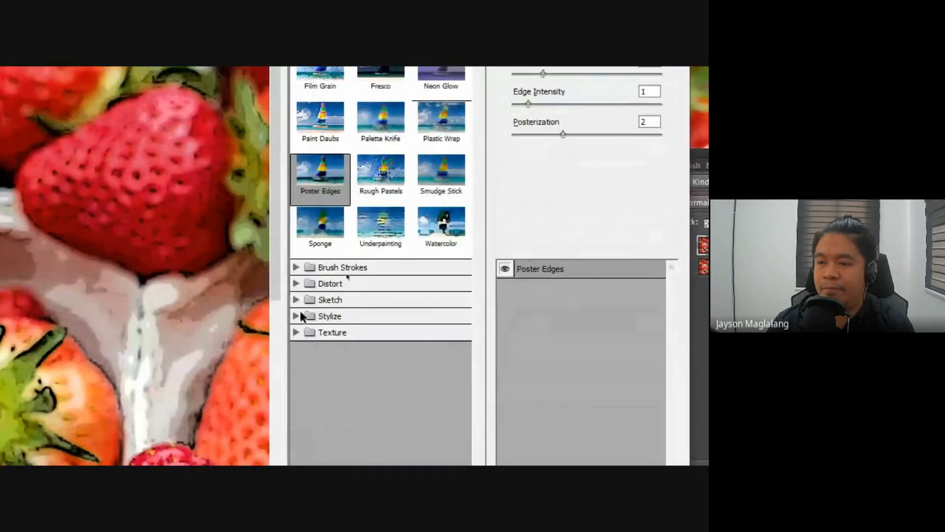
Step: Apply the Stylize effect Glowing Edges to Layer 1 with Edge Width 2, Edge Brightness 6, and Smoothness 5
left_click(302, 437)
left_click(313, 458)
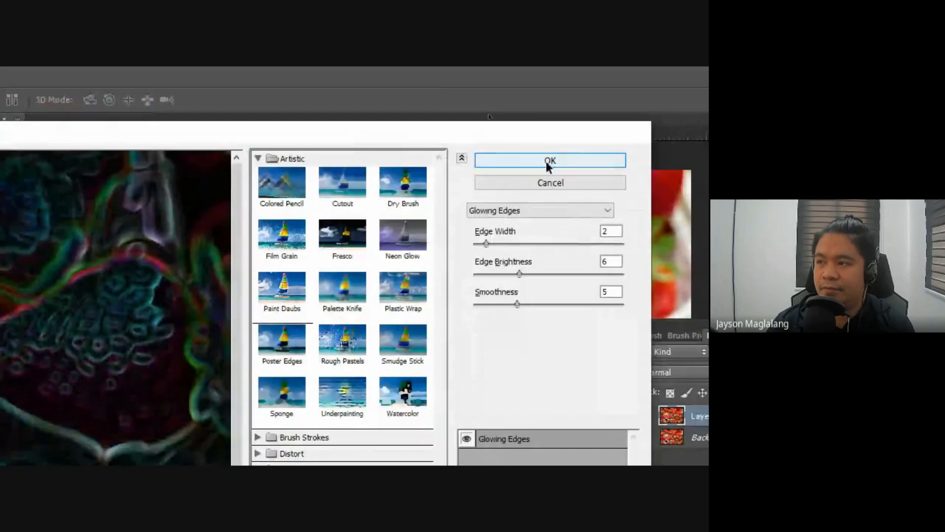
left_click(545, 161)
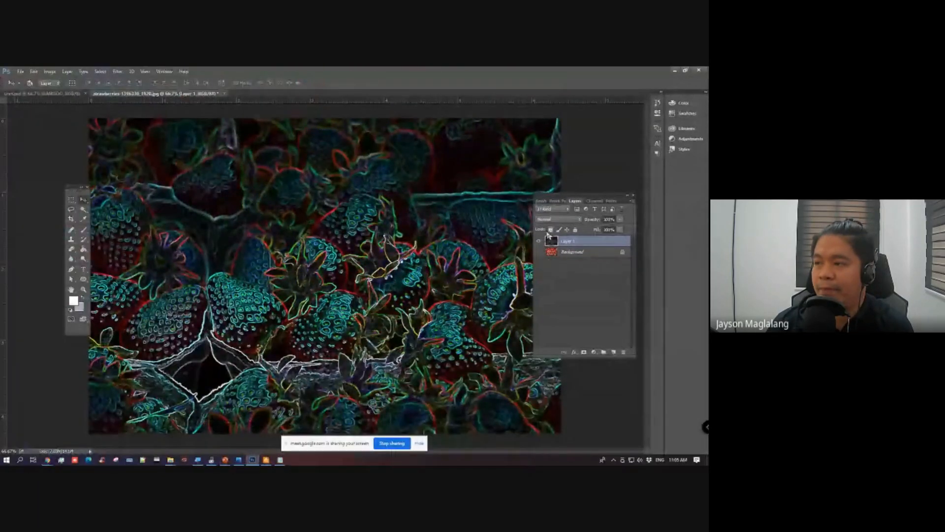
Step: Hide Layer 1 and place a visible duplicate of the Background at the top of the layer stack
left_click(538, 241)
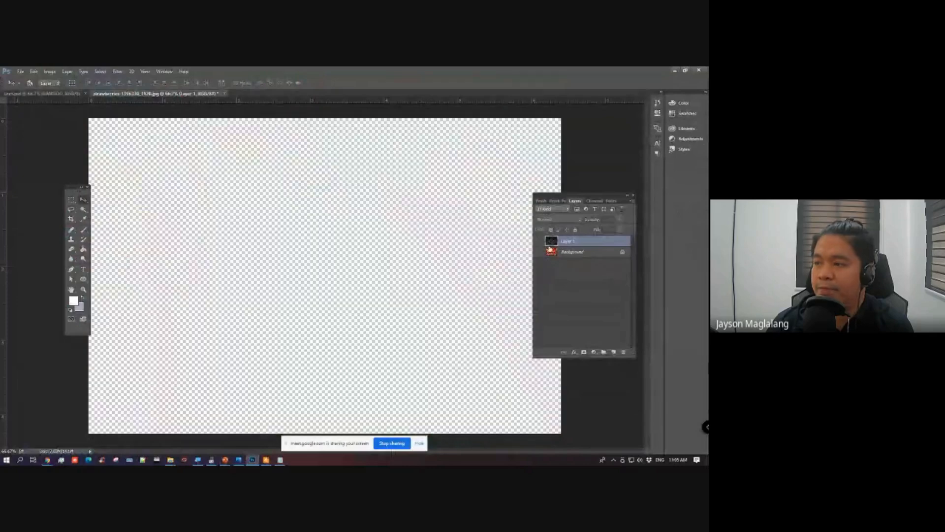
left_click(561, 252)
key("ctrl+j")
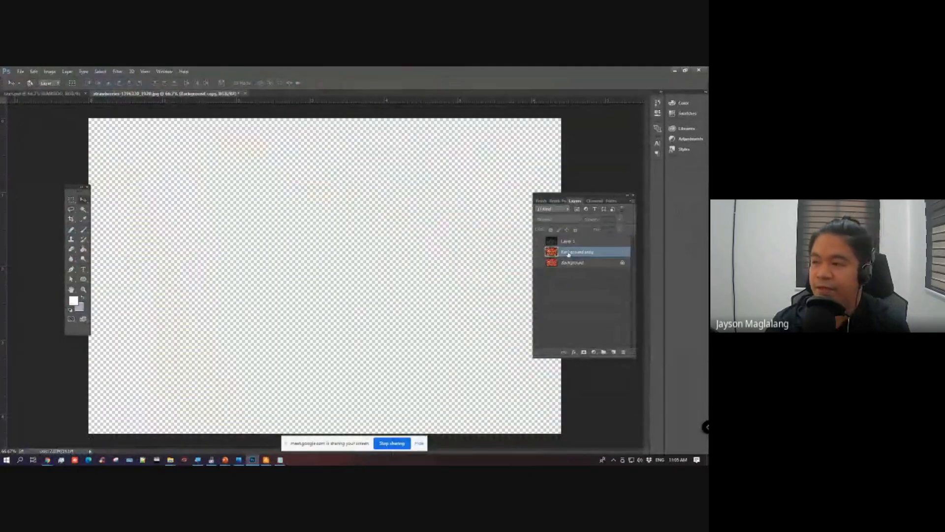
left_click(539, 251)
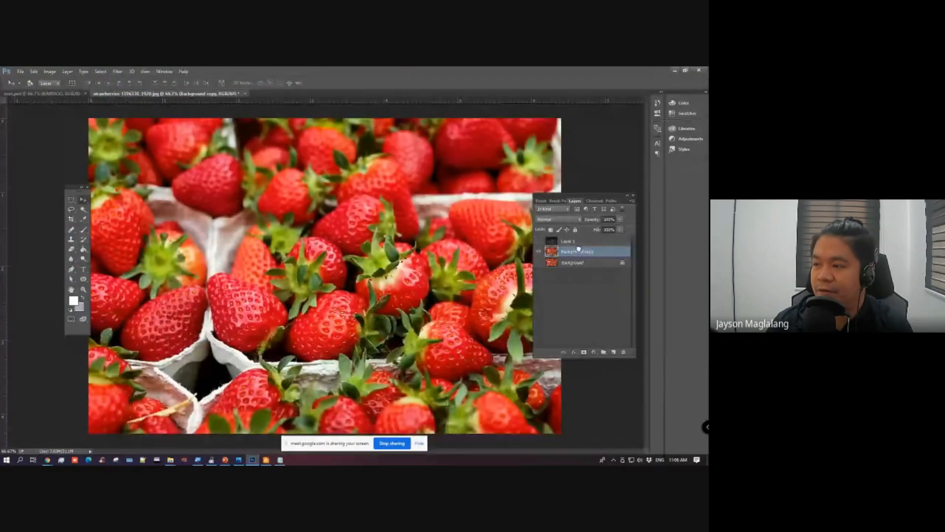
left_click_drag(580, 252, 575, 235)
left_click_drag(587, 193, 606, 201)
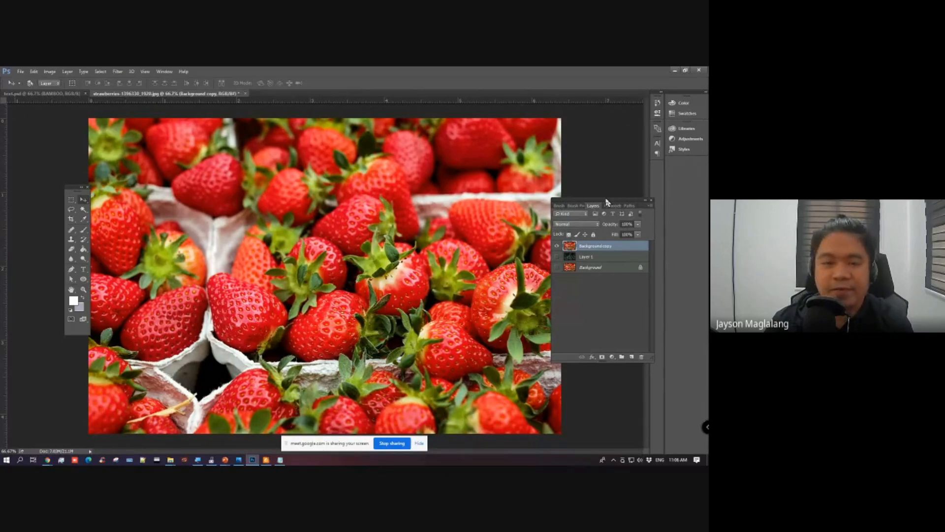
left_click_drag(607, 202, 617, 202)
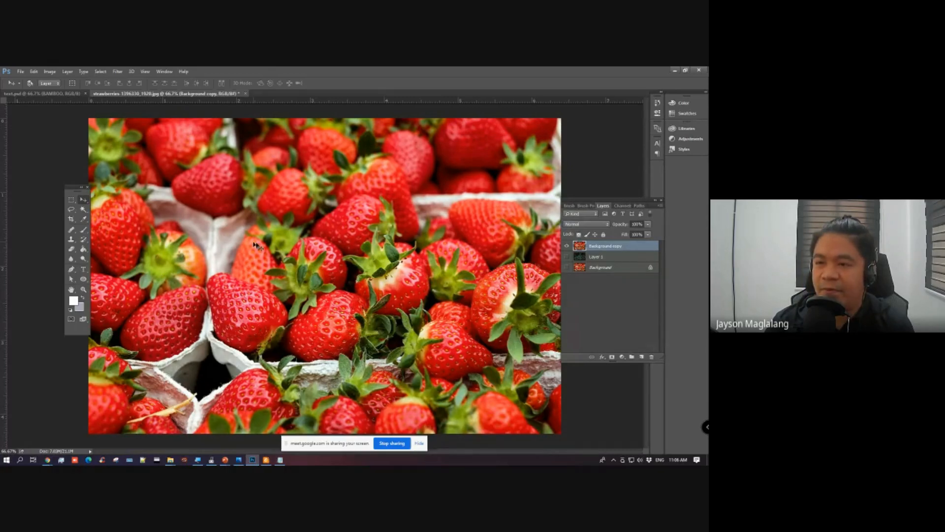
Step: Choose the Brush tool and set the foreground colour to a saturated blue
left_click(84, 218)
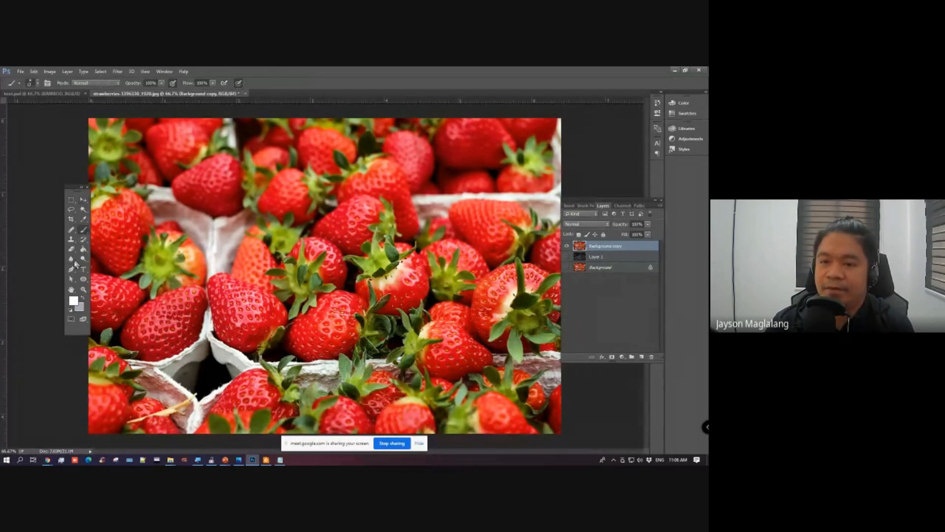
left_click(73, 300)
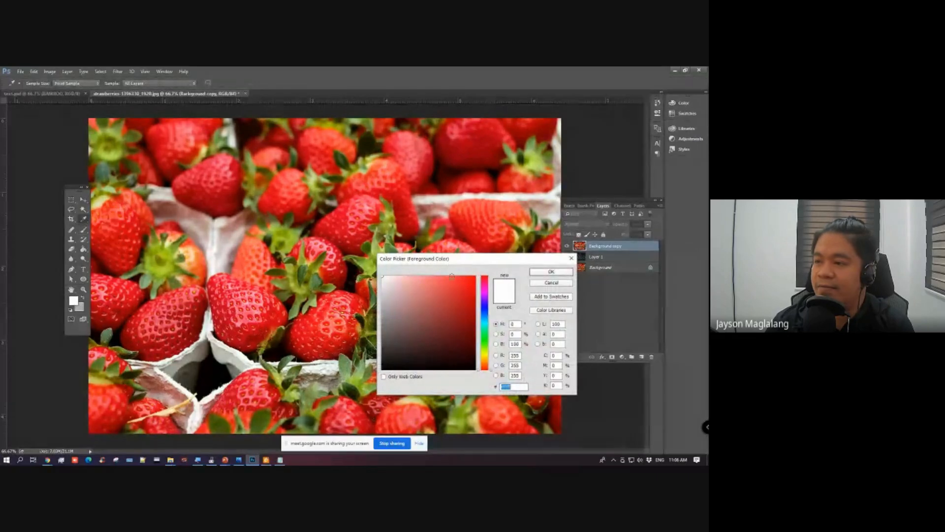
left_click(485, 294)
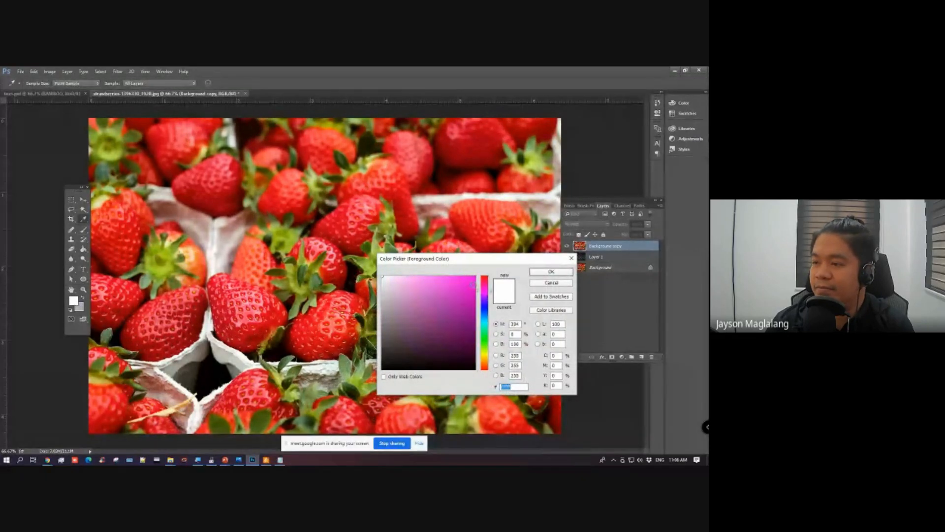
left_click(485, 309)
left_click(474, 279)
left_click(551, 272)
Step: Paint a blue outline with a smaller brush around the sharply focused middle row of strawberries on the Background copy
key("b")
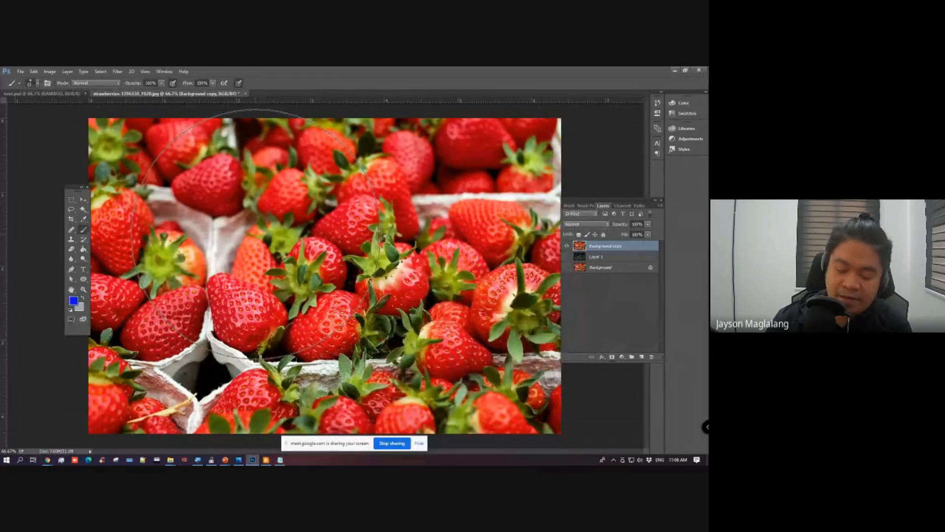
key("bracketleft")
key("bracketleft")
key("bracketleft")
key("bracketleft")
key("bracketleft")
key("bracketleft")
key("bracketleft")
key("bracketleft")
key("bracketleft")
key("bracketleft")
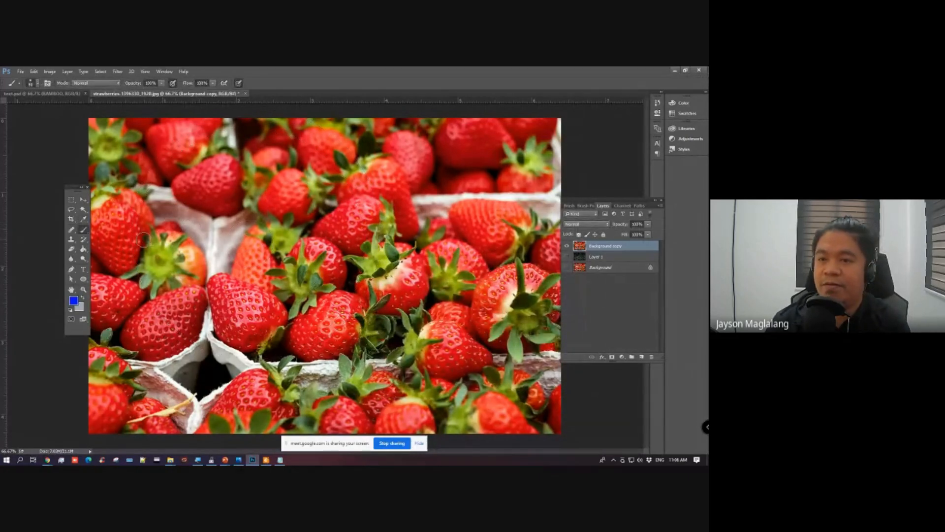
mouse_move(100, 247)
left_mouse_down()
mouse_move(403, 228)
mouse_move(415, 245)
mouse_move(541, 258)
mouse_move(558, 291)
mouse_move(546, 354)
mouse_move(435, 385)
mouse_move(148, 375)
mouse_move(99, 352)
mouse_move(92, 271)
mouse_move(101, 249)
mouse_move(121, 241)
left_mouse_up()
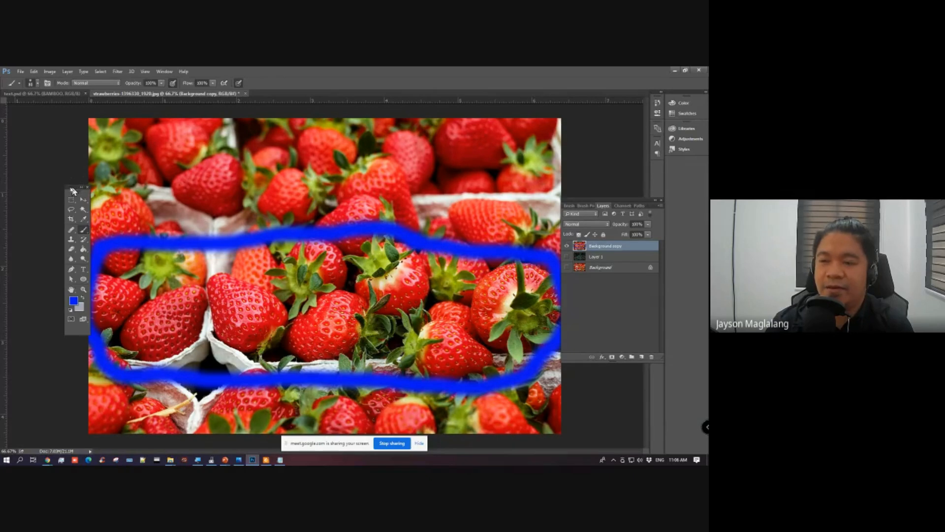
left_click_drag(73, 191, 58, 193)
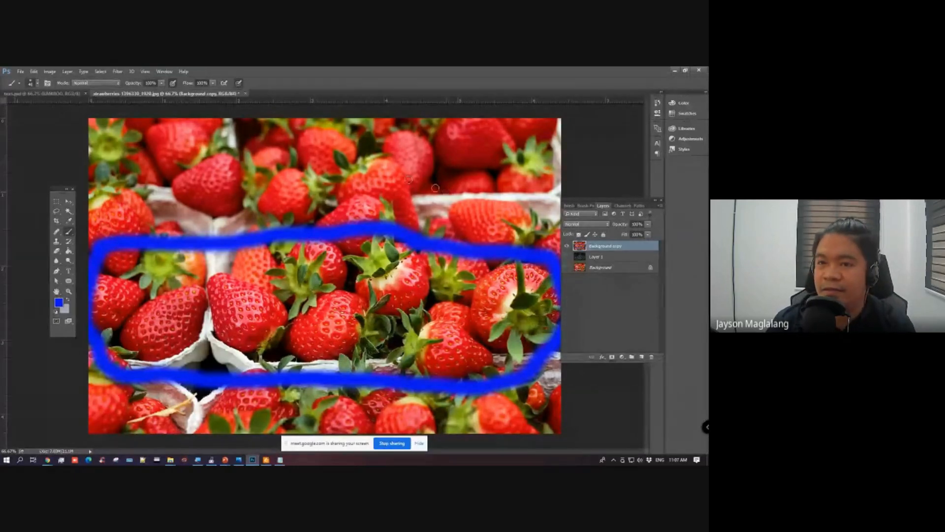
left_click_drag(55, 189, 68, 192)
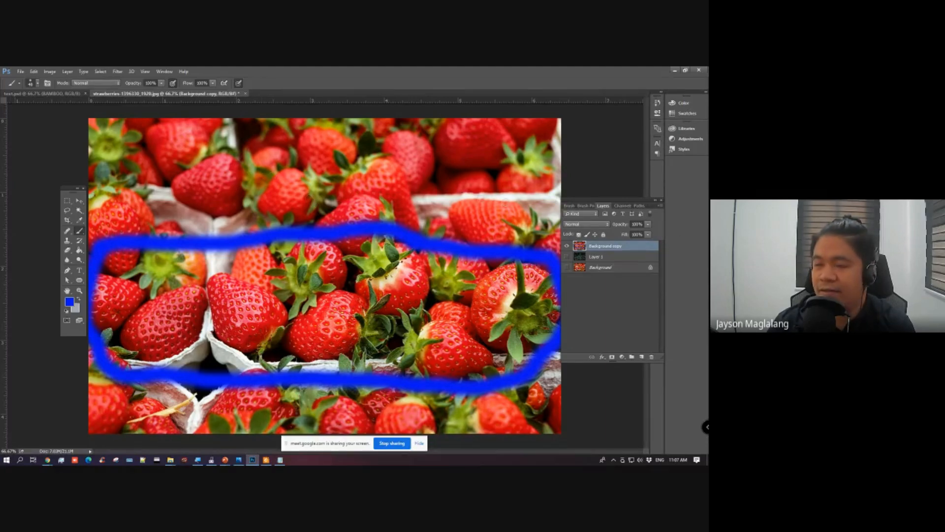
Step: Hide the blue-marked copy and place another visible duplicate of the Background at the top of the layer stack
left_click(568, 246)
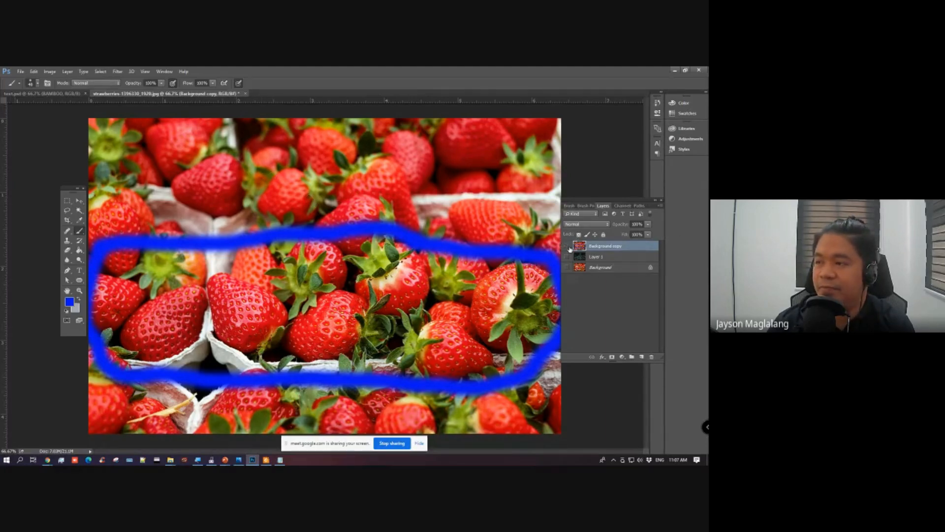
left_click(603, 271)
key("ctrl+j")
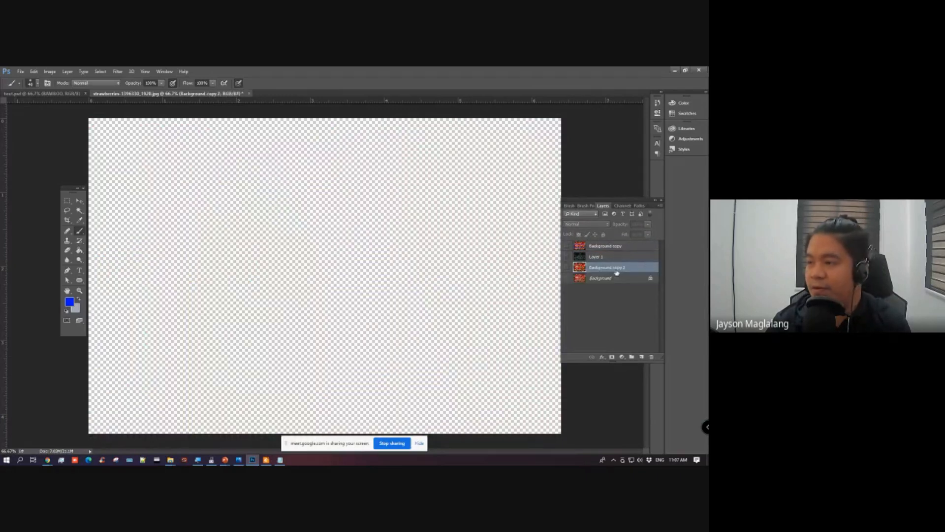
left_click(567, 268)
left_click_drag(594, 269, 582, 248)
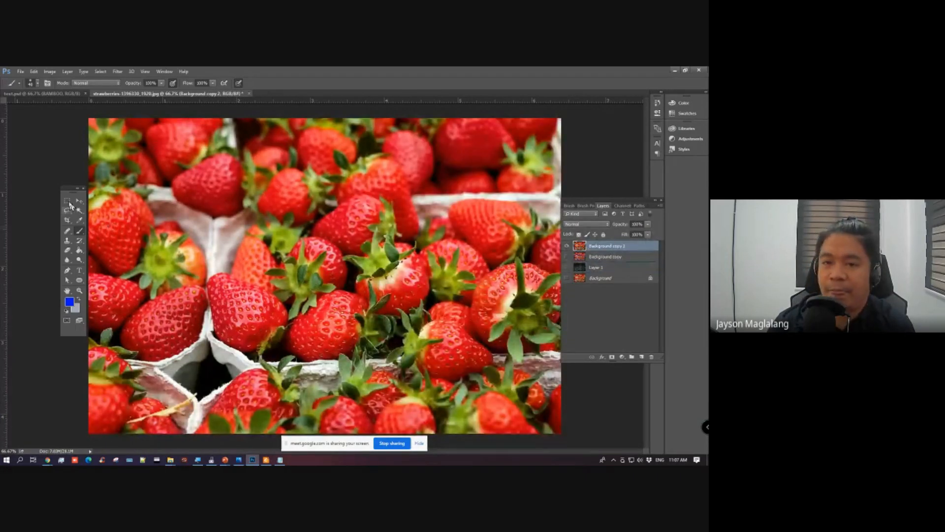
Step: Erase the blurred upper and lower areas of the topmost Background duplicate with a large soft Eraser, keeping the middle row of strawberries
left_click_drag(65, 189, 61, 187)
left_click(63, 248)
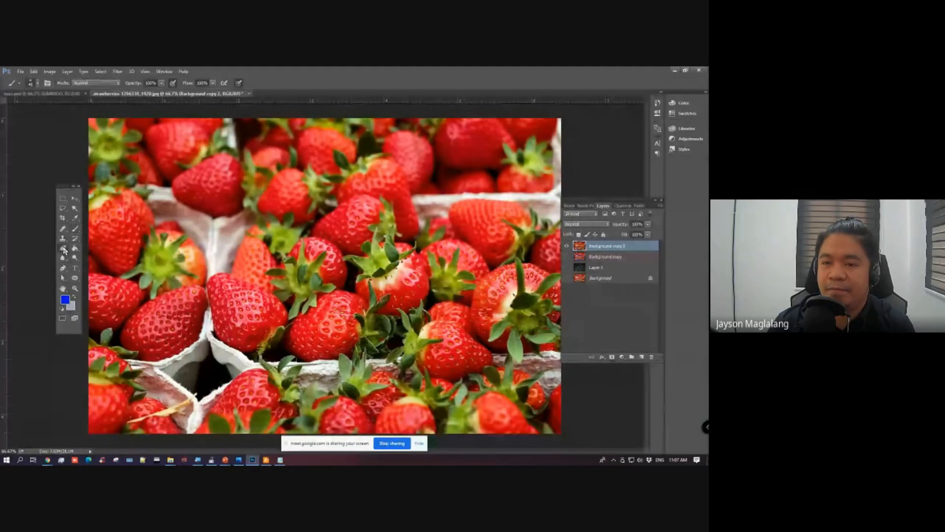
left_click(99, 247)
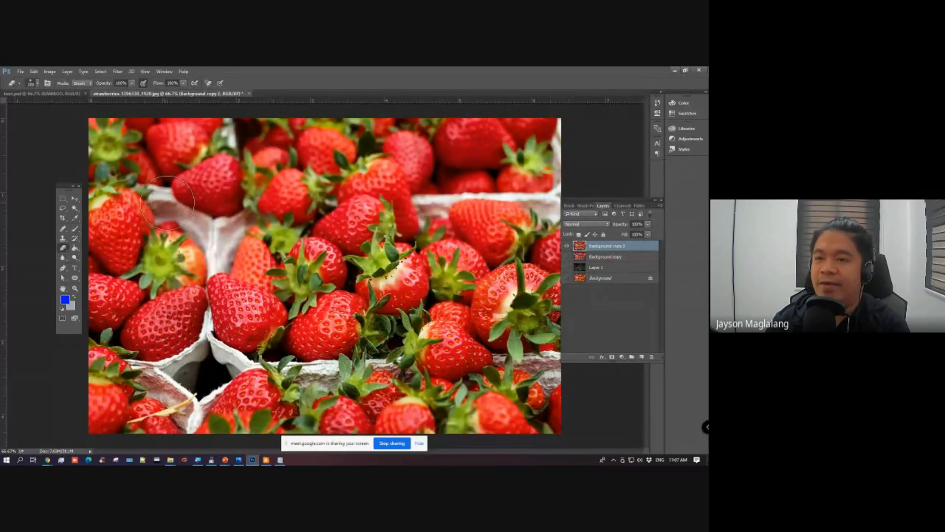
key("bracketright")
key("bracketright")
key("bracketright")
key("bracketright")
key("bracketright")
mouse_move(108, 153)
left_mouse_down()
mouse_move(496, 154)
mouse_move(542, 165)
mouse_move(536, 173)
mouse_move(242, 169)
mouse_move(49, 224)
left_mouse_up()
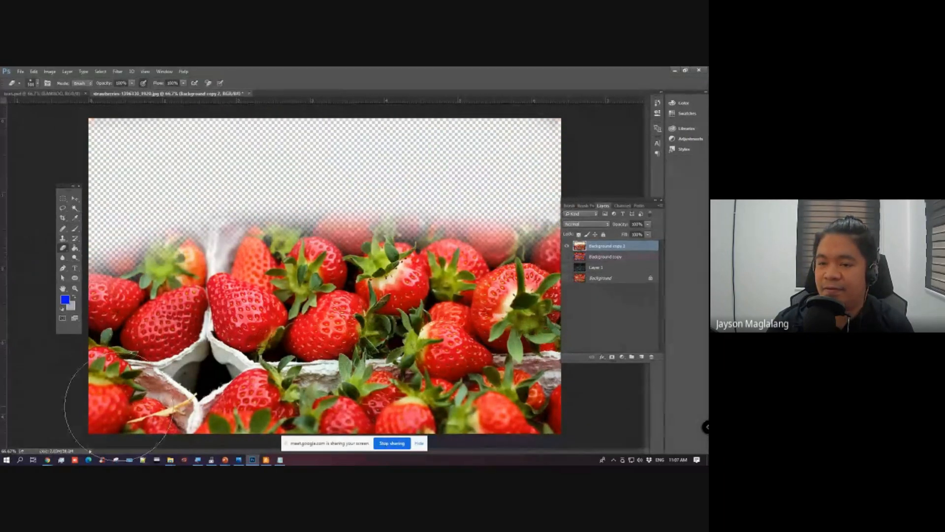
left_click_drag(74, 408, 589, 418)
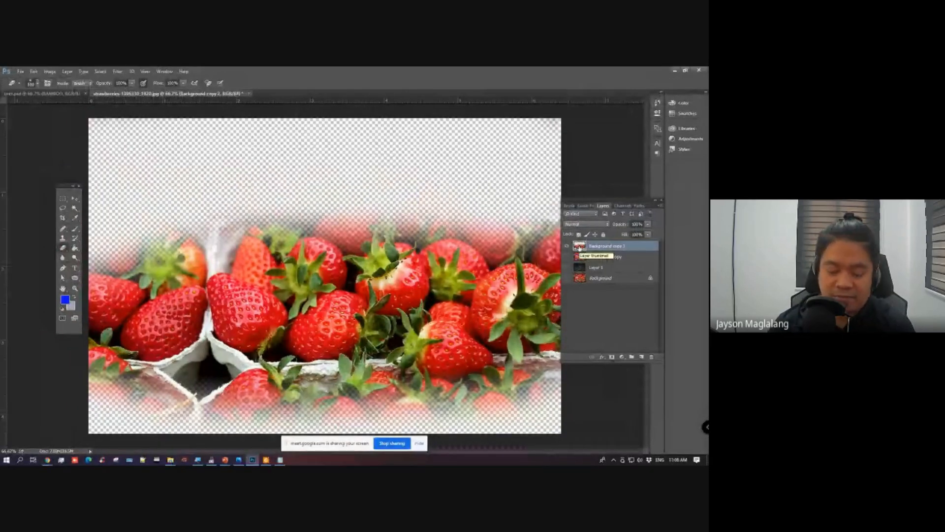
Step: Hide the erased copy and place another visible duplicate of the Background at the top of the layer stack
left_click(568, 247)
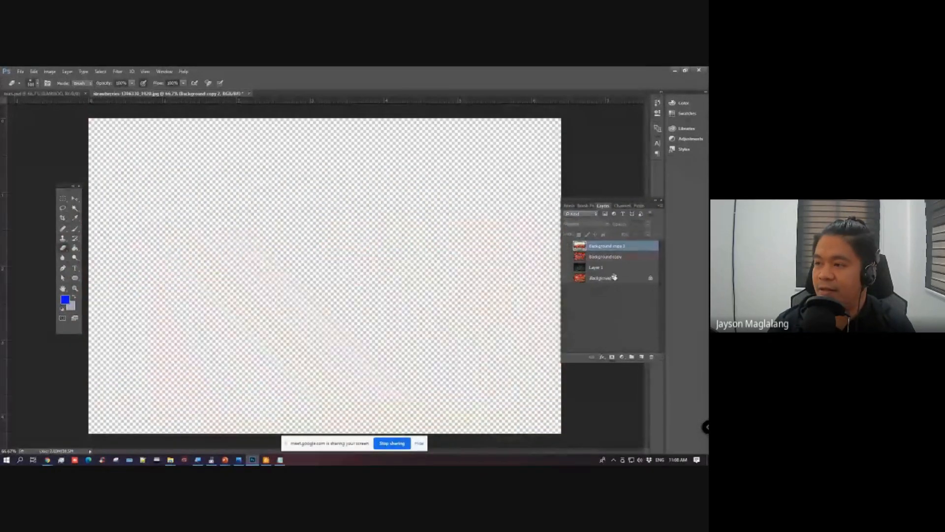
left_click(611, 279)
key("ctrl+j")
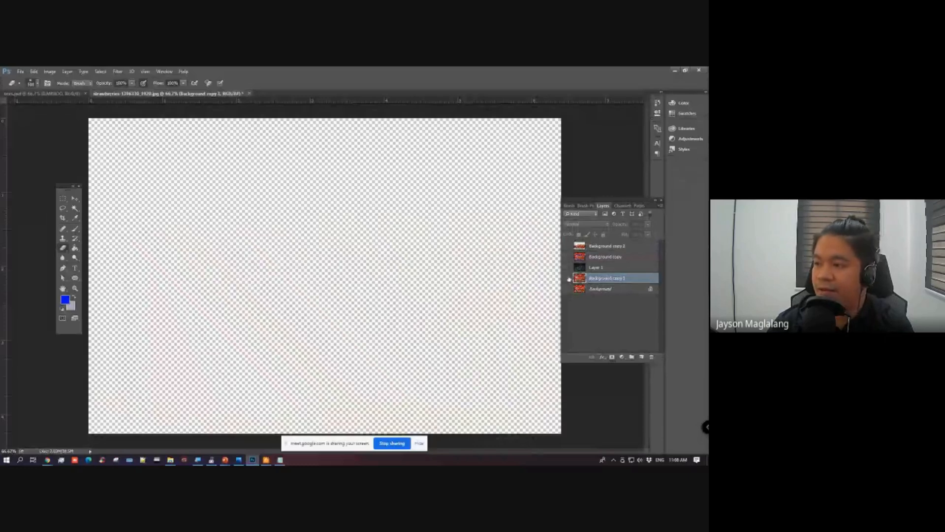
left_click(568, 279)
left_click_drag(619, 279, 614, 244)
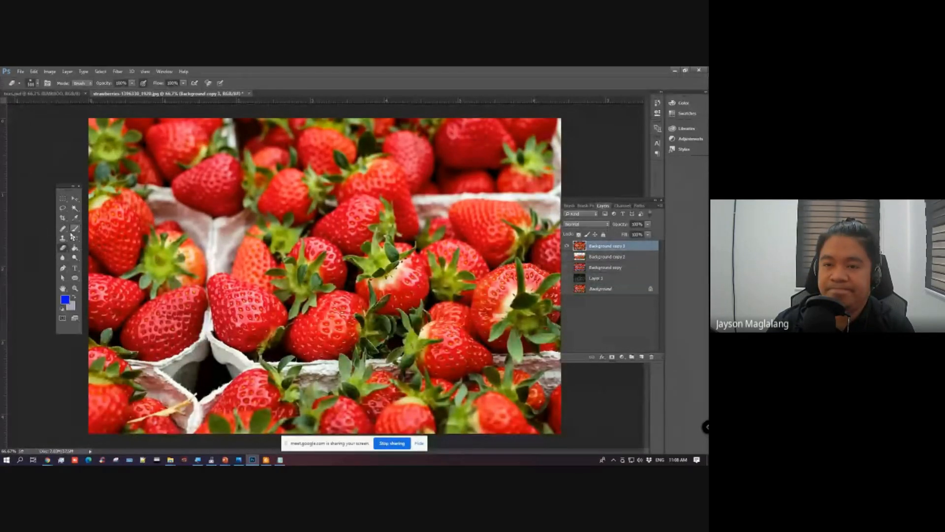
Step: Select the middle row of strawberries freehand with the Lasso, copy it to its own layer, and hide the duplicate beneath it
left_click(62, 210)
left_click(94, 207)
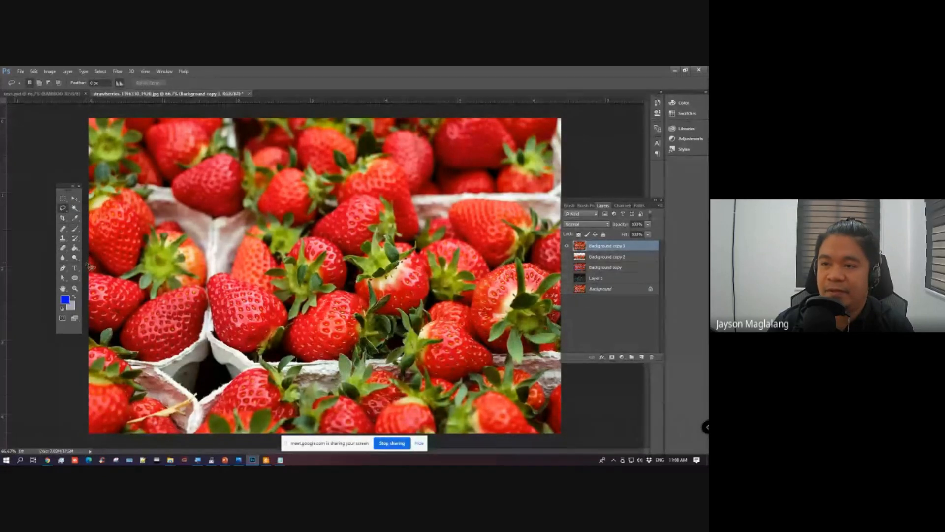
mouse_move(90, 265)
left_mouse_down()
mouse_move(158, 270)
mouse_move(229, 251)
mouse_move(224, 262)
mouse_move(331, 226)
mouse_move(457, 212)
left_mouse_up()
mouse_move(556, 270)
left_mouse_down()
mouse_move(584, 324)
mouse_move(563, 385)
mouse_move(523, 391)
mouse_move(238, 366)
mouse_move(76, 290)
mouse_move(88, 263)
left_mouse_up()
key("ctrl+j")
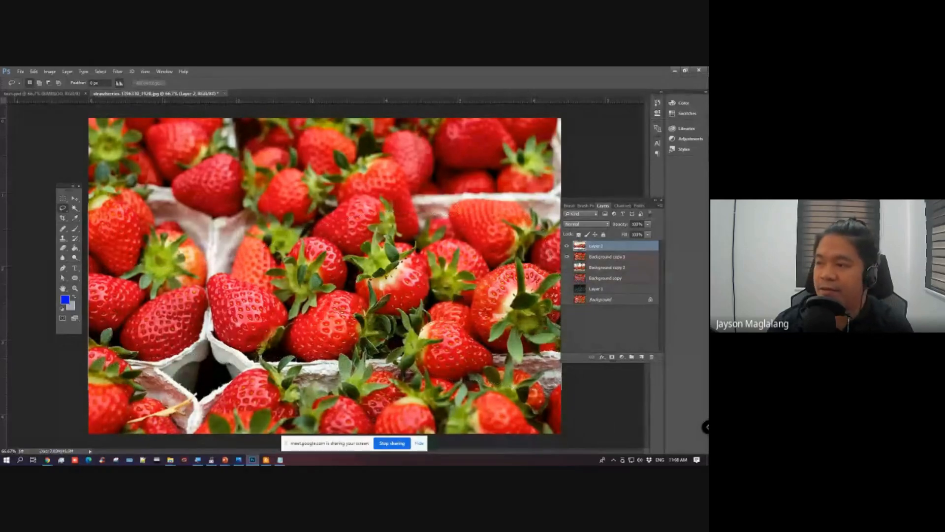
left_click(567, 257)
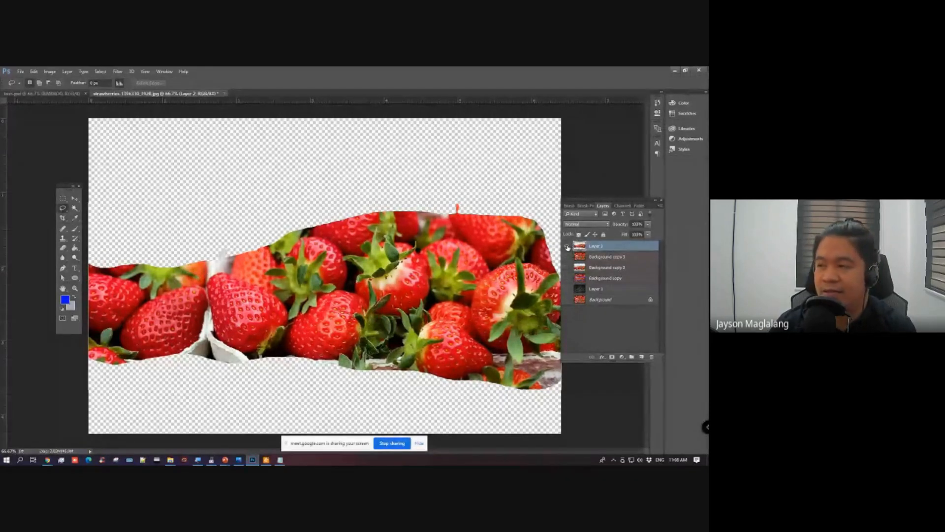
Step: Hide Layer 2, show Background copy 3, and add a layer mask to it
left_click_drag(569, 247, 568, 260)
left_click(598, 256)
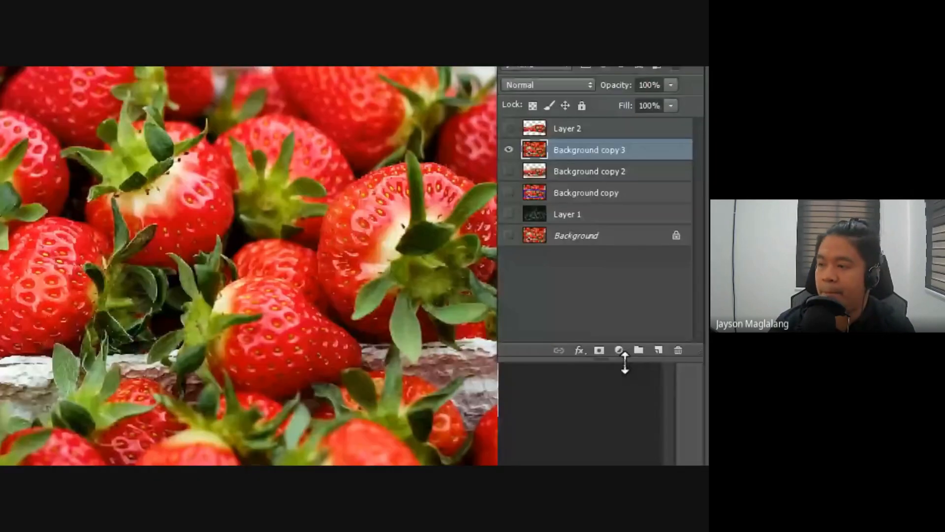
left_click(599, 350)
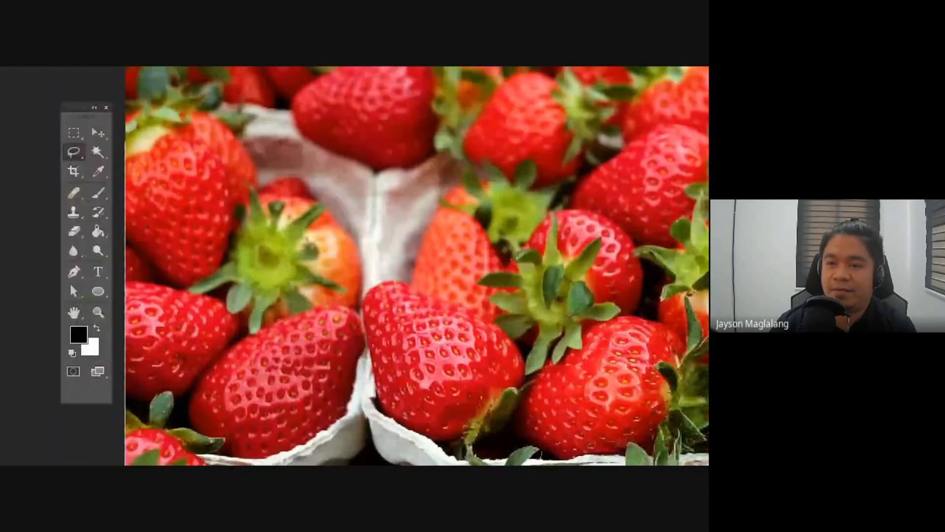
Step: Choose the Brush tool and set its hardness to 57%
left_click(100, 194)
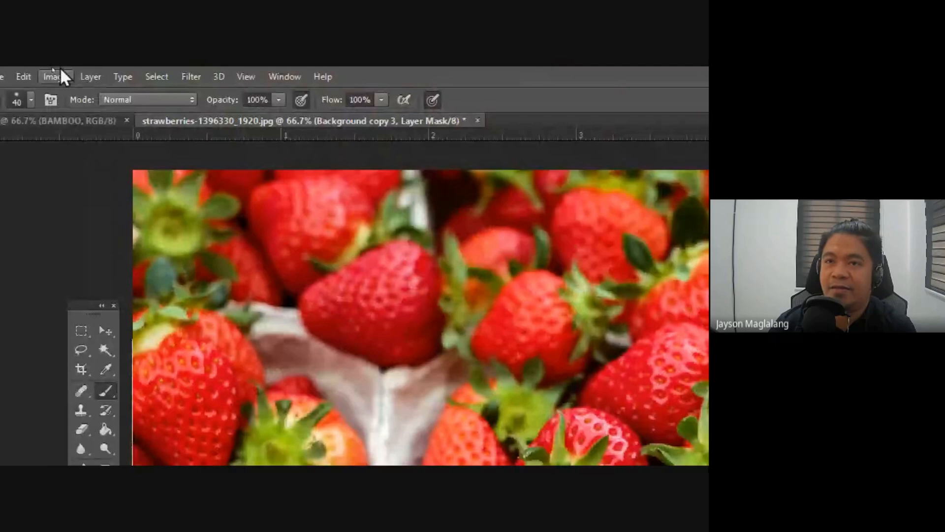
left_click(31, 99)
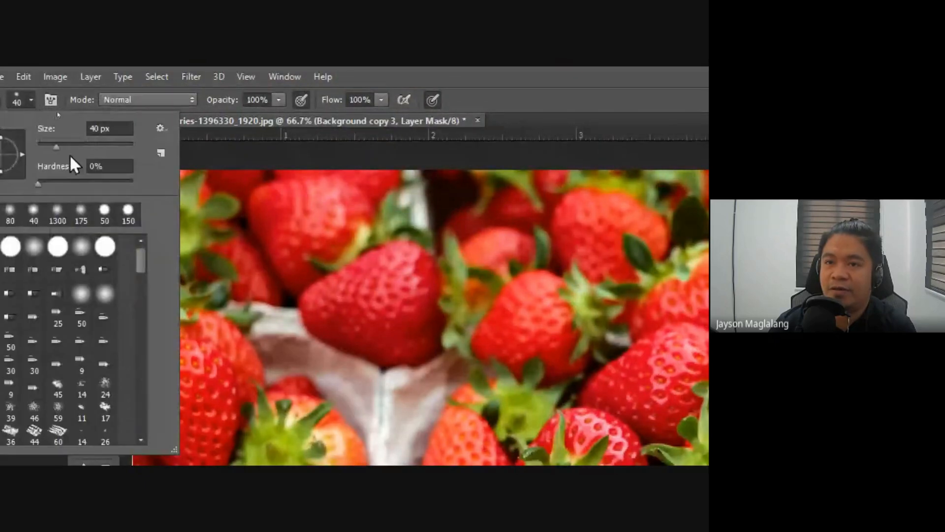
left_click_drag(40, 182, 87, 184)
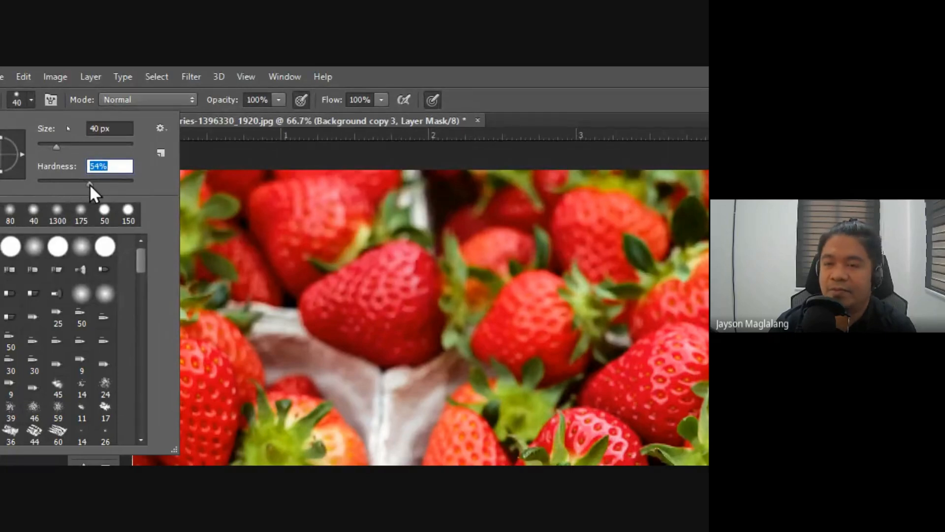
left_click_drag(89, 184, 95, 184)
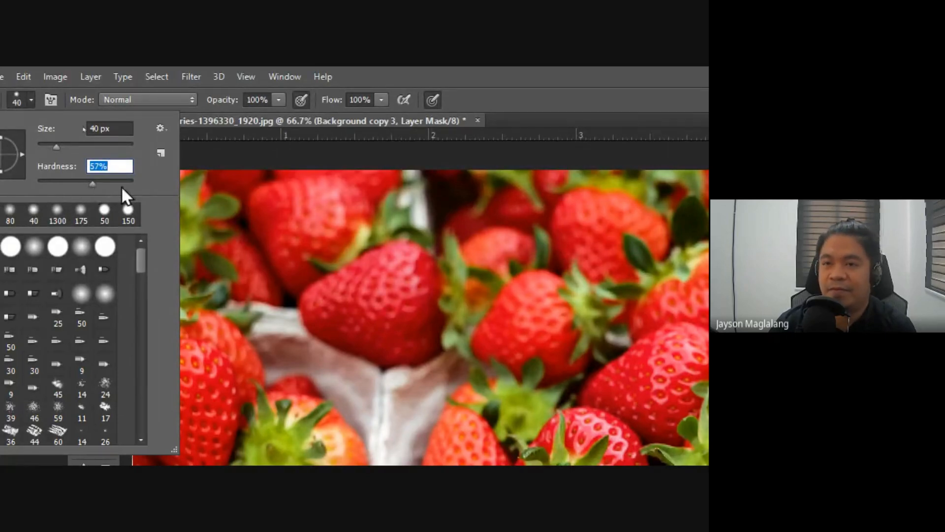
left_click(558, 70)
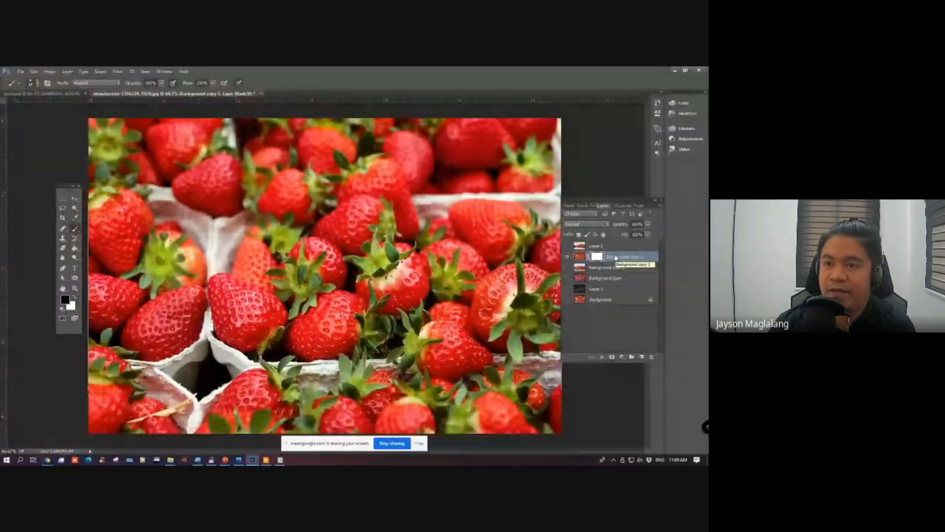
Step: Paint black with an enlarged brush on the Background copy 3 mask to hide a strip along the photo's upper edge
key("bracketright")
key("bracketright")
key("bracketright")
key("bracketright")
key("bracketright")
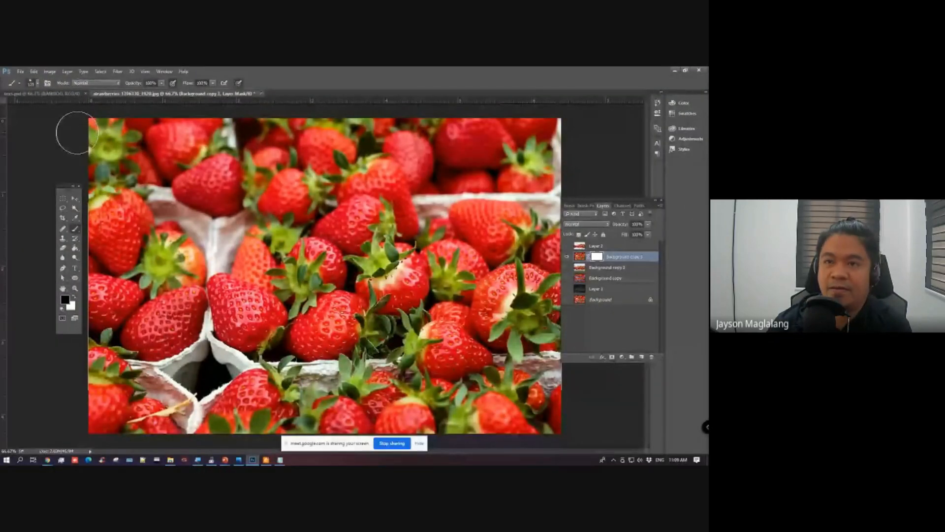
mouse_move(74, 132)
left_mouse_down()
mouse_move(394, 129)
mouse_move(492, 123)
mouse_move(489, 116)
mouse_move(488, 132)
left_mouse_up()
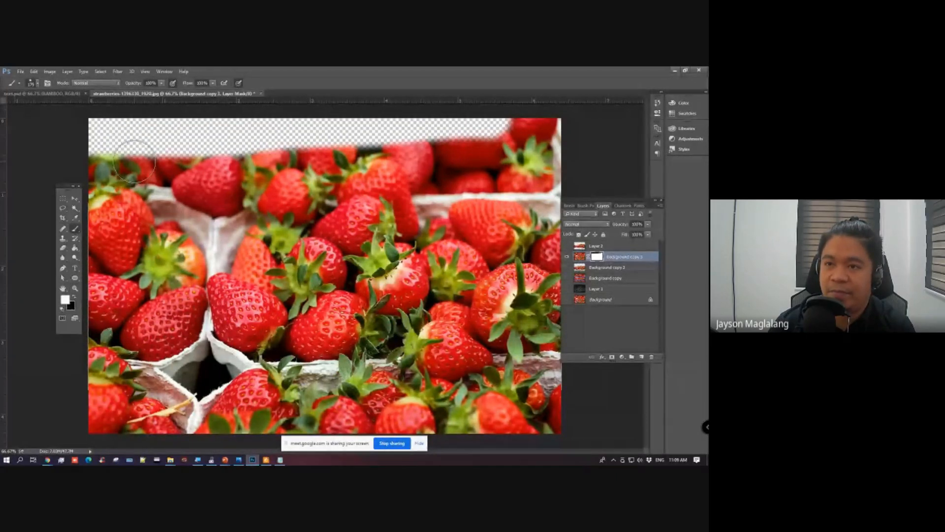
Step: Try restoring parts of the hidden upper strip by painting white on the mask, undoing each stroke
mouse_move(148, 143)
left_mouse_down()
mouse_move(239, 133)
mouse_move(187, 148)
mouse_move(275, 145)
left_mouse_up()
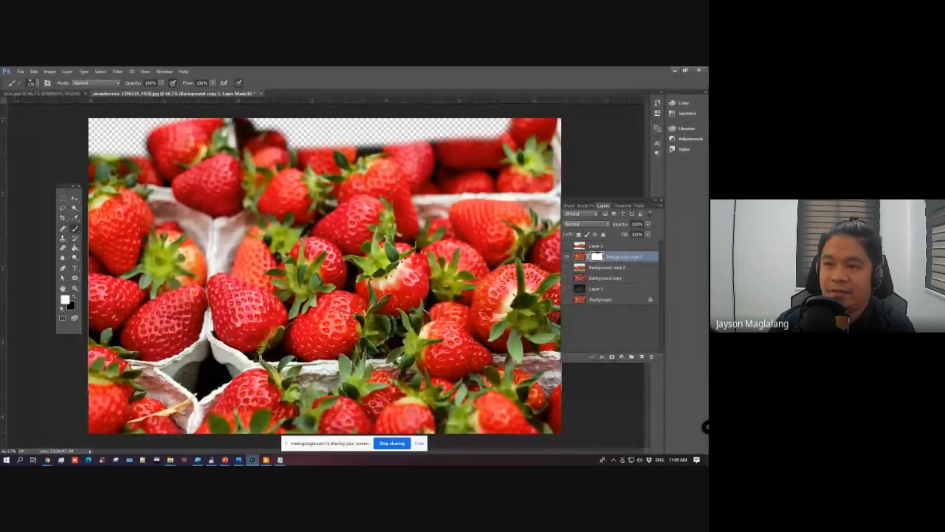
key("ctrl+z")
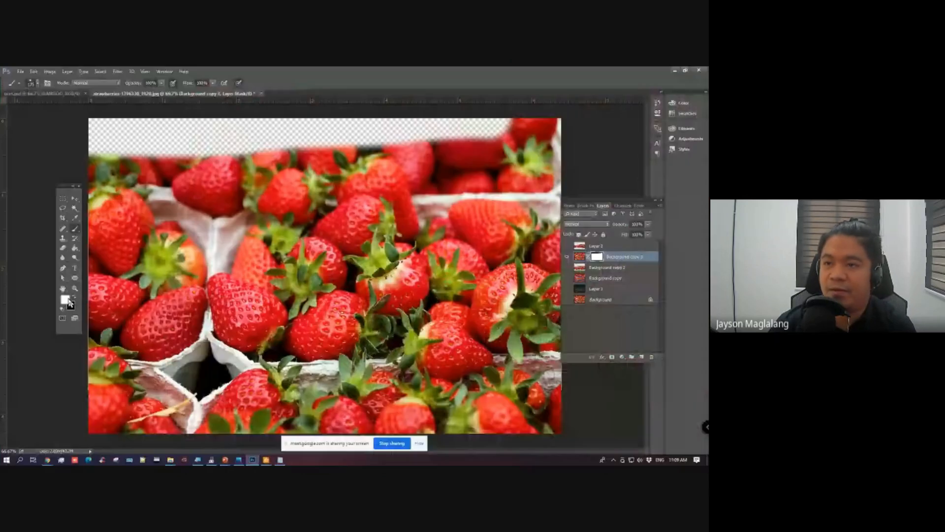
mouse_move(123, 165)
left_mouse_down()
mouse_move(212, 154)
mouse_move(313, 165)
left_mouse_up()
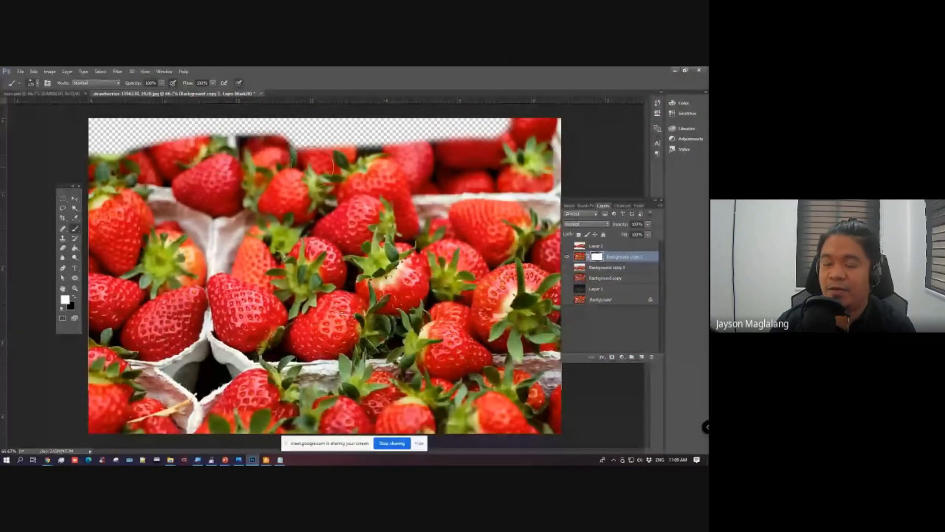
key("ctrl+z")
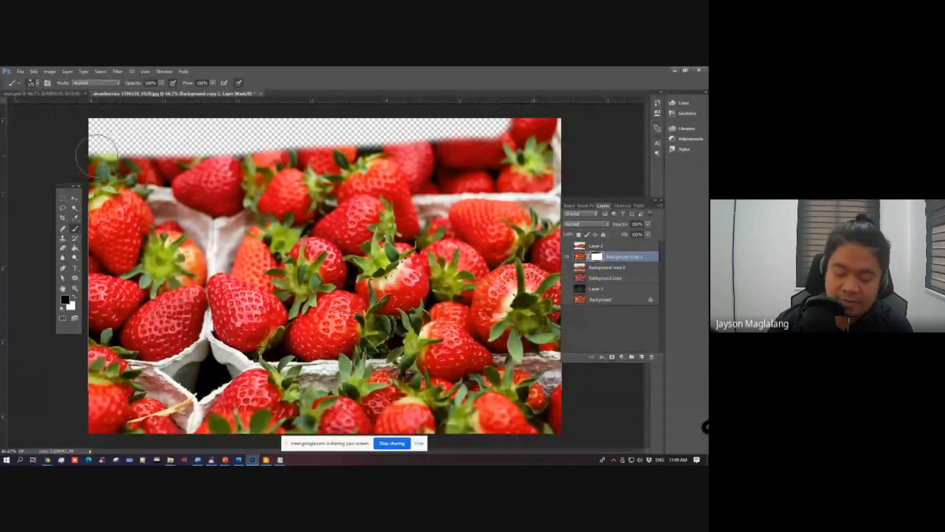
Step: Paint black on the mask with a larger, softer brush to hide the blurred strawberries above the middle row
left_click(38, 85)
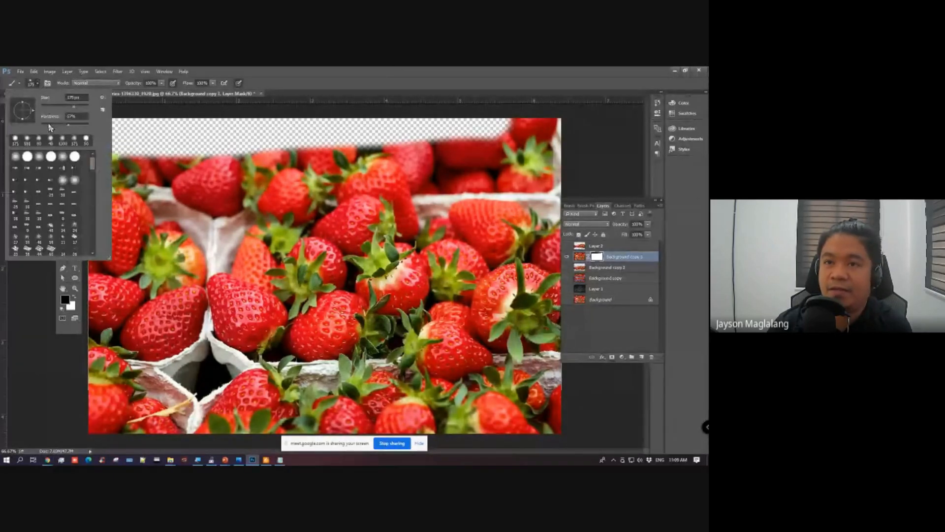
left_click(244, 71)
key("bracketright")
key("bracketright")
key("bracketright")
key("bracketright")
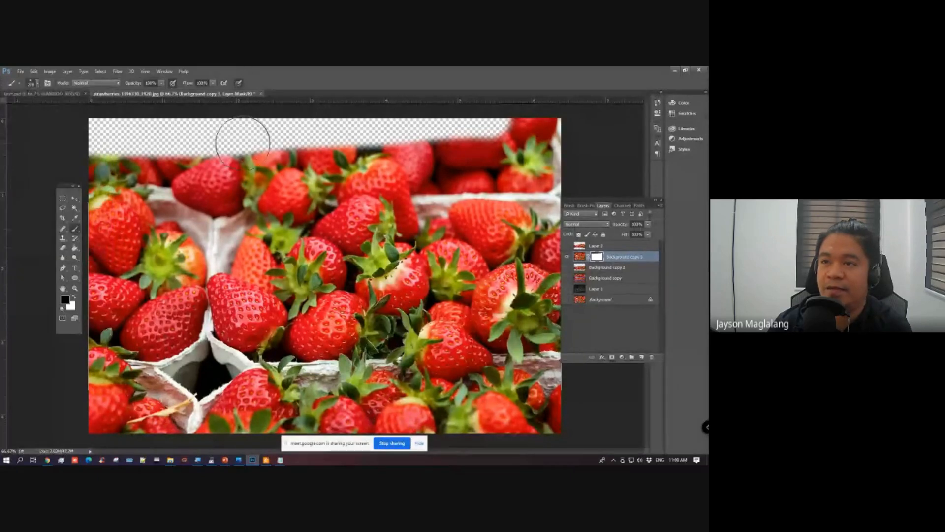
mouse_move(101, 137)
left_mouse_down()
mouse_move(319, 126)
mouse_move(524, 113)
left_mouse_up()
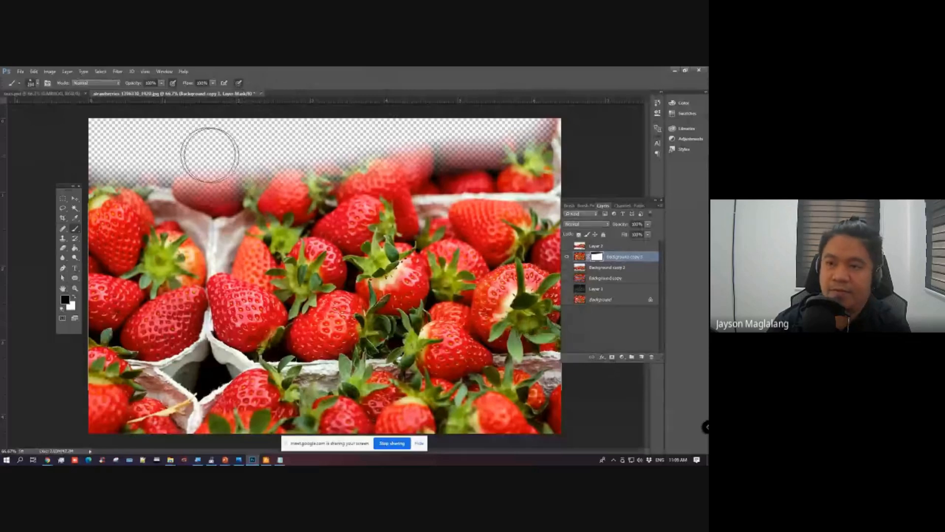
mouse_move(95, 164)
left_mouse_down()
mouse_move(208, 177)
mouse_move(428, 147)
left_mouse_up()
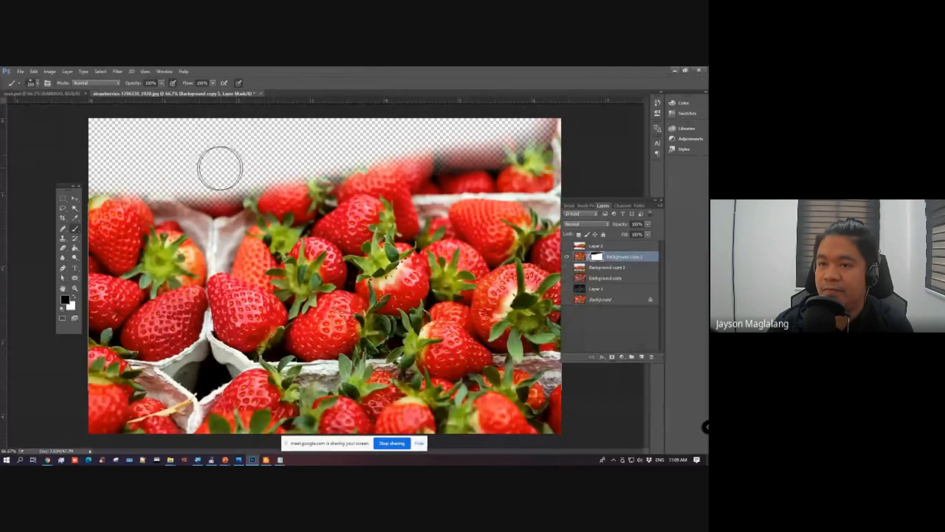
mouse_move(126, 183)
left_mouse_down()
mouse_move(200, 211)
mouse_move(536, 136)
left_mouse_up()
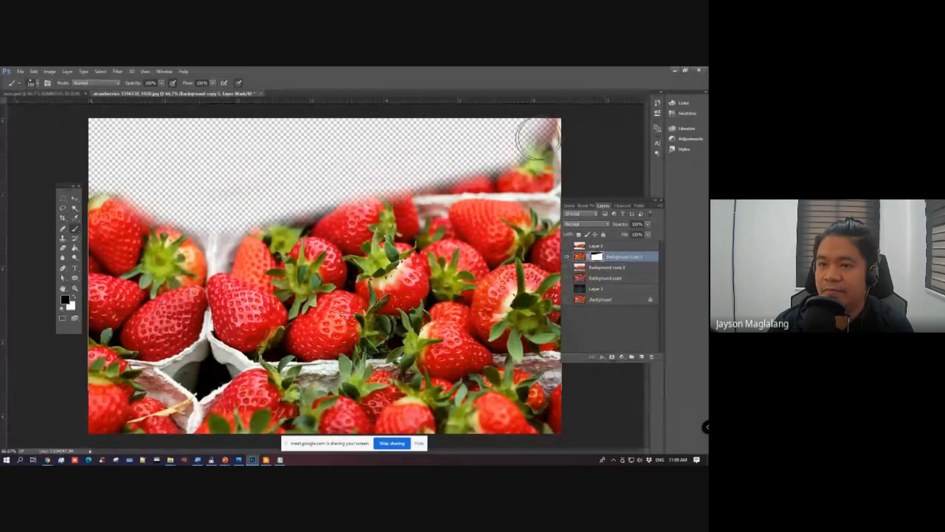
mouse_move(85, 168)
left_mouse_down()
mouse_move(131, 201)
mouse_move(88, 233)
mouse_move(151, 257)
mouse_move(161, 256)
mouse_move(173, 213)
mouse_move(369, 155)
mouse_move(274, 208)
mouse_move(328, 198)
mouse_move(607, 110)
mouse_move(451, 169)
mouse_move(527, 131)
left_mouse_up()
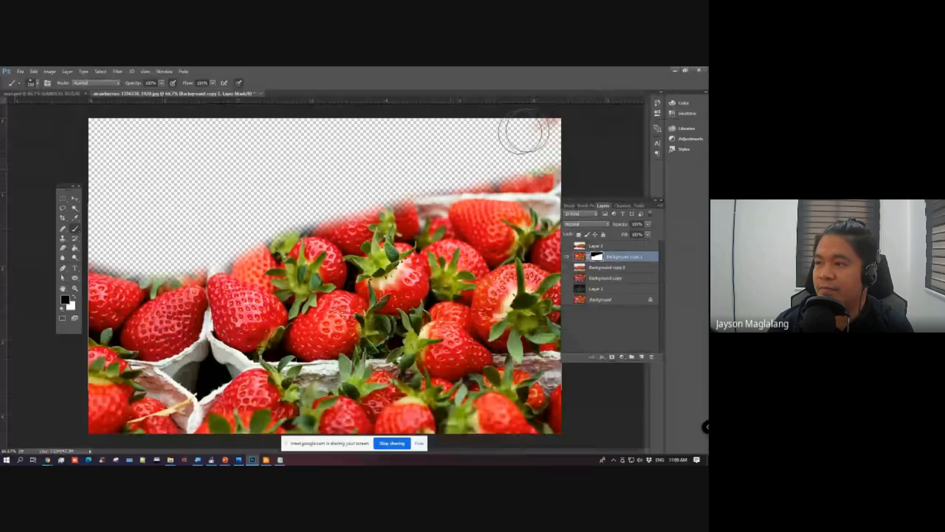
Step: Mask out the remaining blurred areas along the tops of the middle-row strawberries and across the photo's lower edge
mouse_move(235, 247)
left_mouse_down()
mouse_move(259, 246)
mouse_move(322, 208)
mouse_move(352, 216)
mouse_move(391, 196)
mouse_move(444, 216)
mouse_move(559, 211)
left_mouse_up()
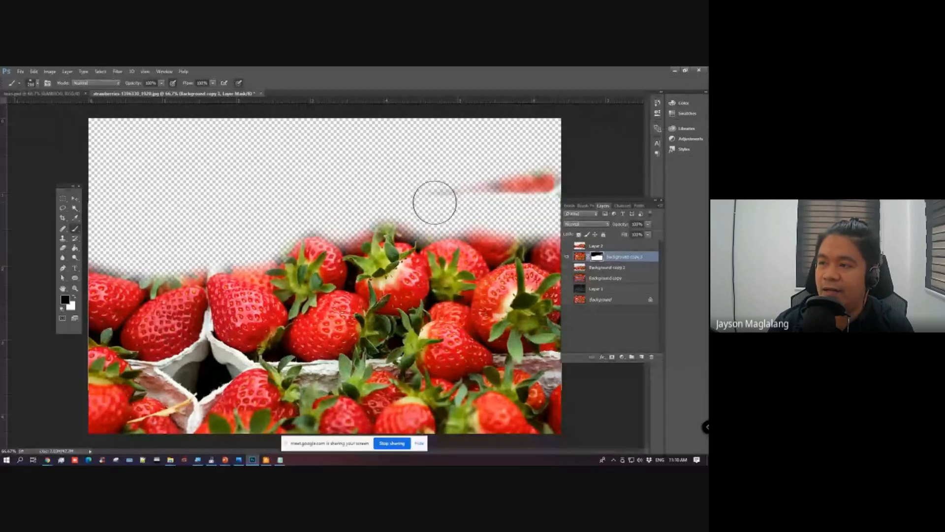
left_click_drag(433, 200, 595, 165)
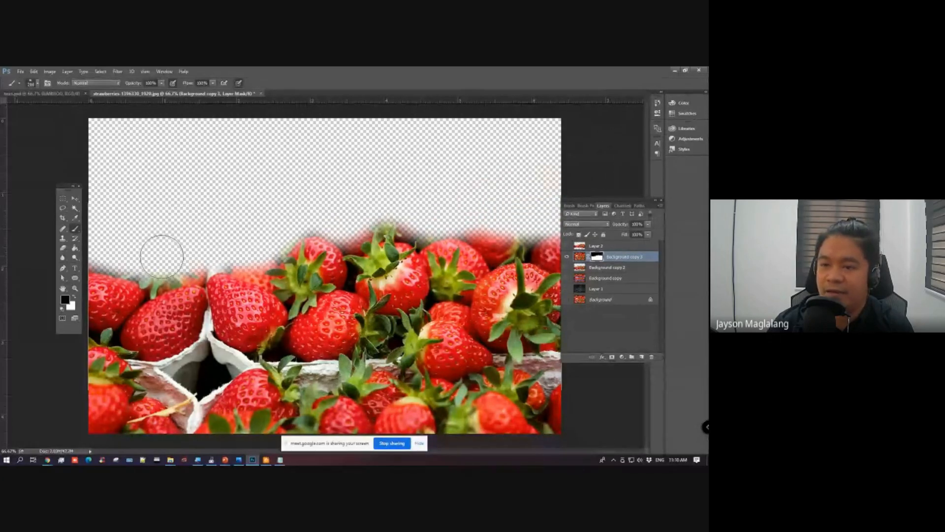
mouse_move(145, 262)
left_mouse_down()
mouse_move(213, 247)
mouse_move(270, 255)
left_mouse_up()
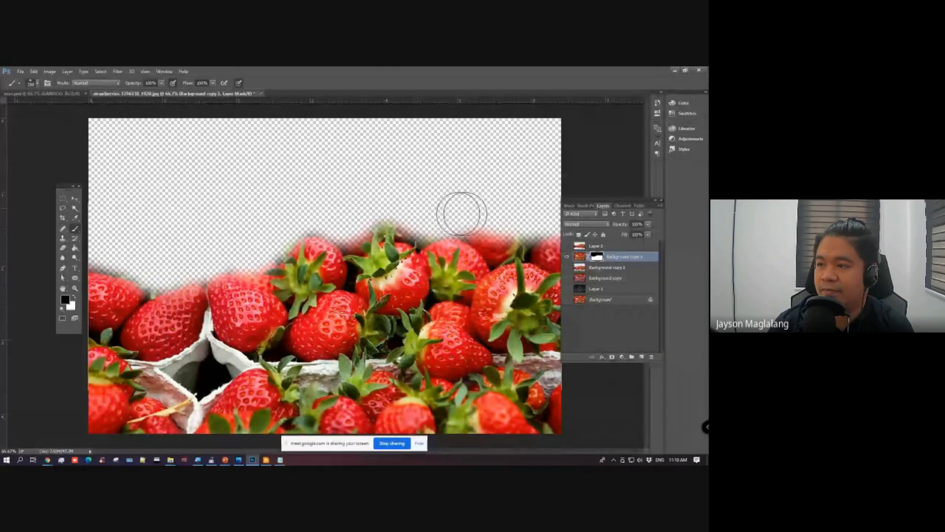
left_click_drag(491, 222, 554, 219)
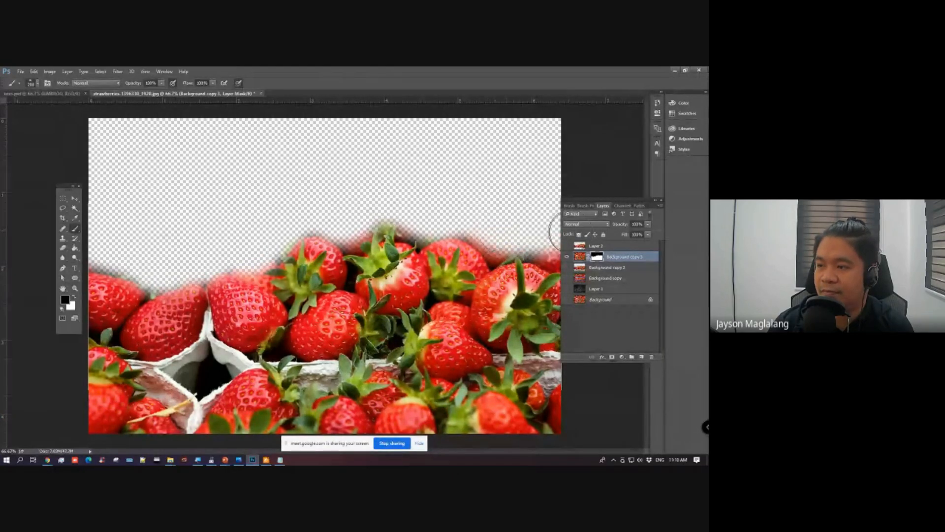
mouse_move(426, 224)
left_mouse_down()
mouse_move(460, 237)
mouse_move(521, 230)
left_mouse_up()
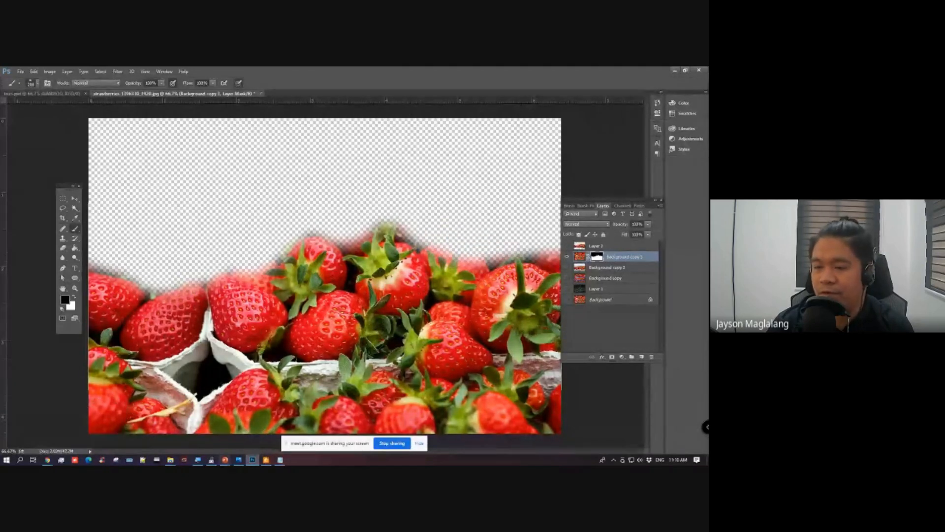
mouse_move(119, 428)
left_mouse_down()
mouse_move(410, 454)
mouse_move(511, 441)
mouse_move(567, 420)
mouse_move(585, 395)
mouse_move(479, 427)
mouse_move(346, 445)
mouse_move(67, 428)
mouse_move(69, 406)
mouse_move(94, 398)
mouse_move(543, 406)
mouse_move(595, 395)
left_mouse_up()
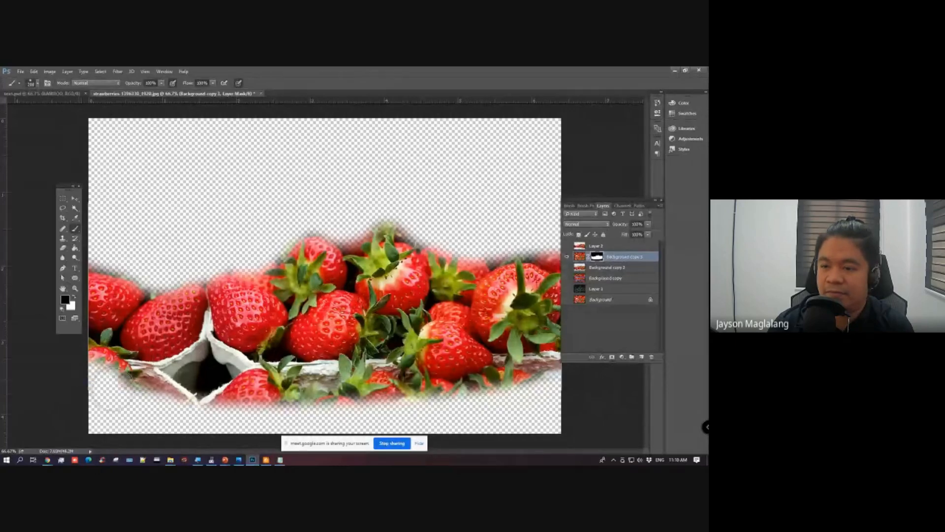
Step: Paint black on the Background copy 3 mask with a larger soft brush to fade the lower edge of the visible strawberries
mouse_move(85, 374)
left_mouse_down()
mouse_move(488, 389)
mouse_move(570, 378)
mouse_move(404, 414)
left_mouse_up()
key("ctrl+z")
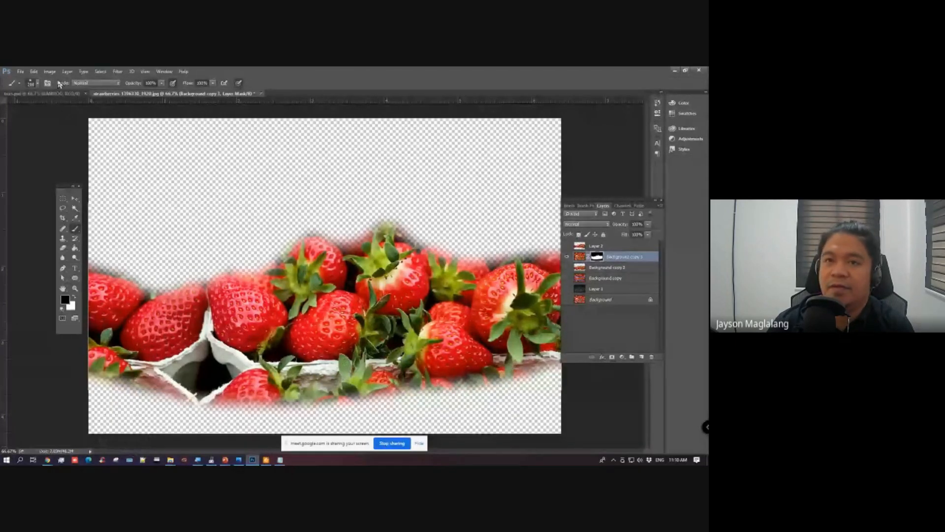
left_click(41, 85)
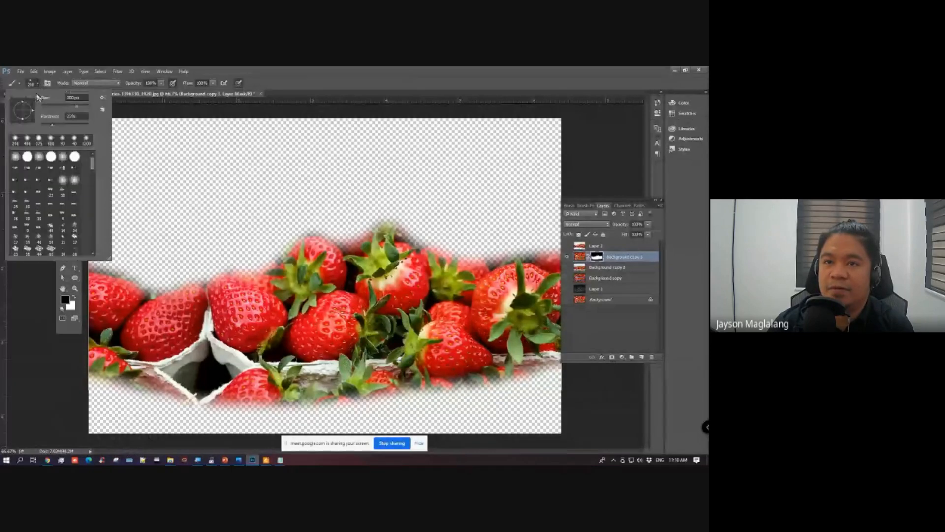
left_click(396, 68)
key("bracketright")
key("bracketright")
key("bracketright")
key("bracketright")
key("bracketright")
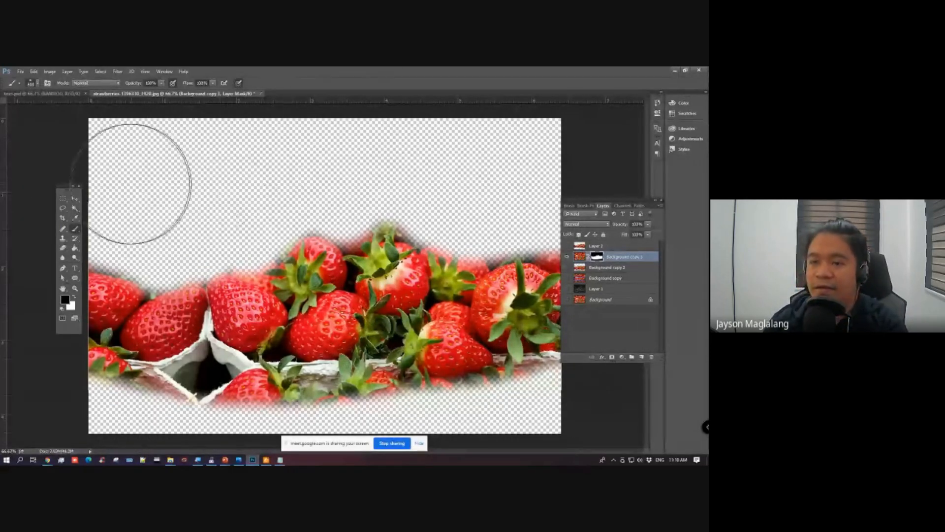
key("bracketleft")
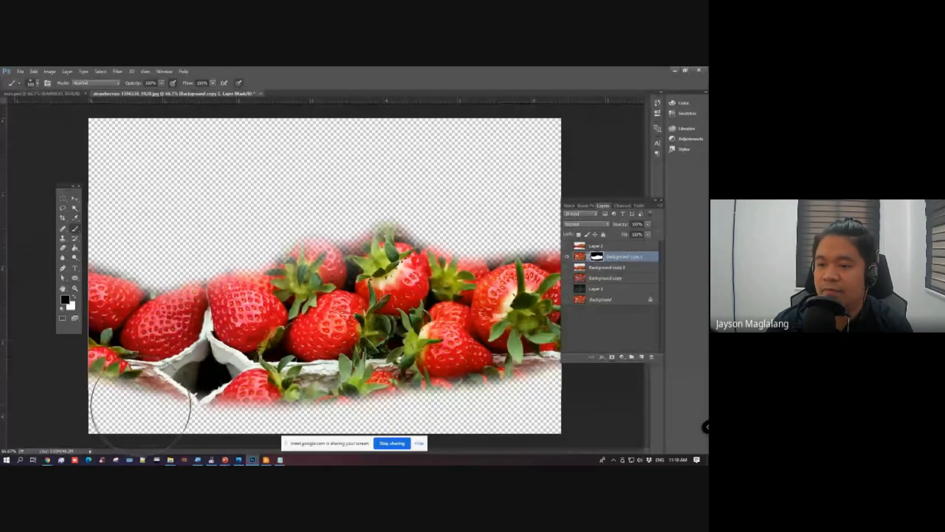
mouse_move(146, 437)
left_mouse_down()
mouse_move(285, 463)
mouse_move(557, 437)
left_mouse_up()
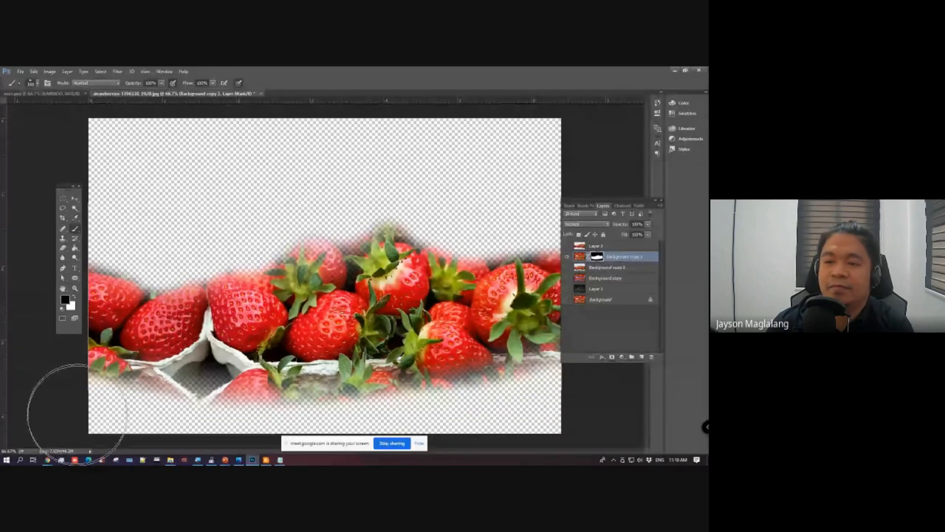
left_click_drag(59, 389, 128, 355)
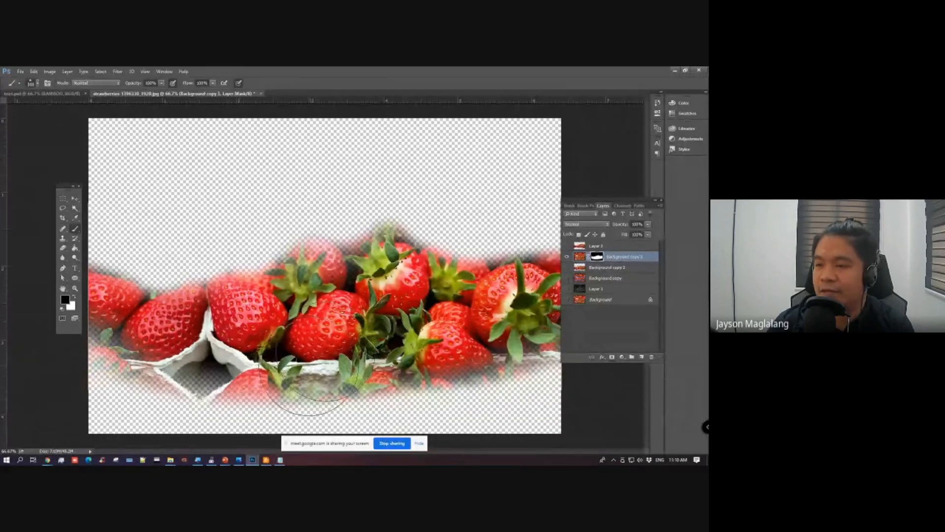
Step: Duplicate the Background layer, place the copy directly below Background copy 3 and make it visible
left_click(75, 198)
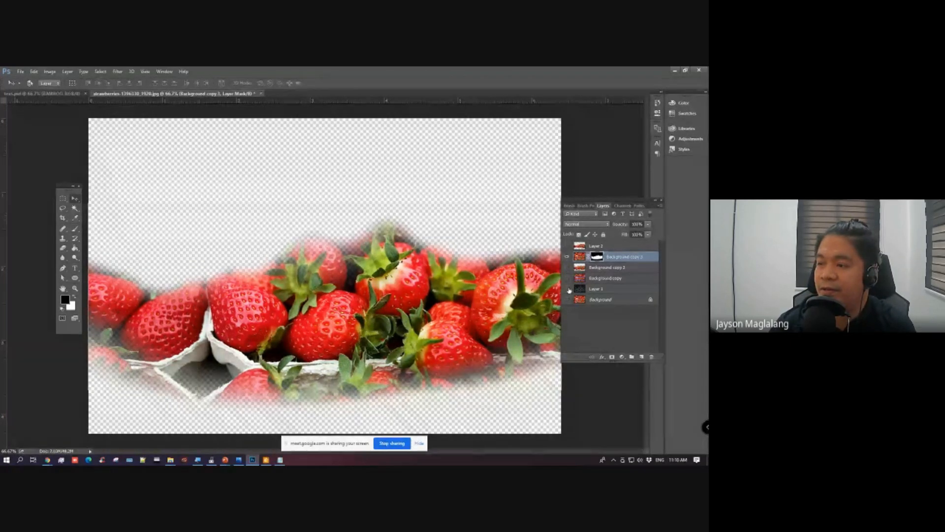
left_click(567, 300)
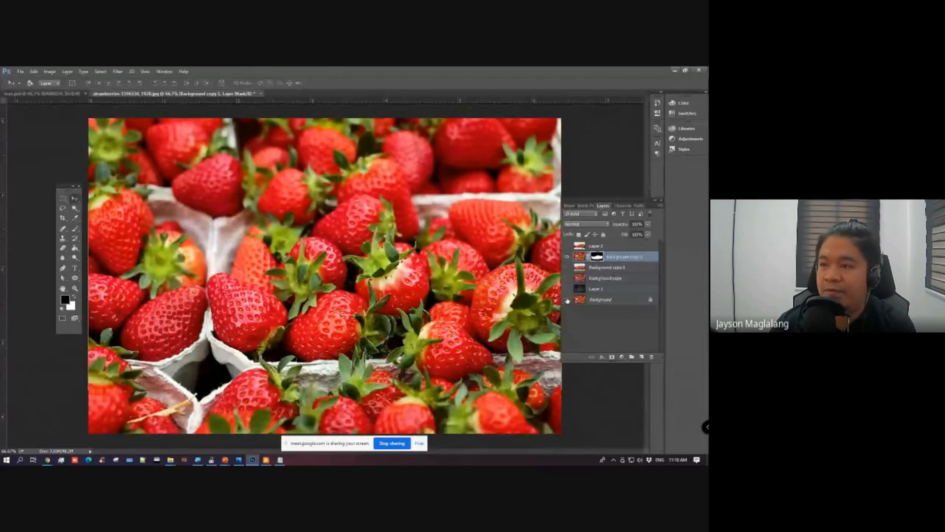
left_click(567, 300)
left_click(608, 301)
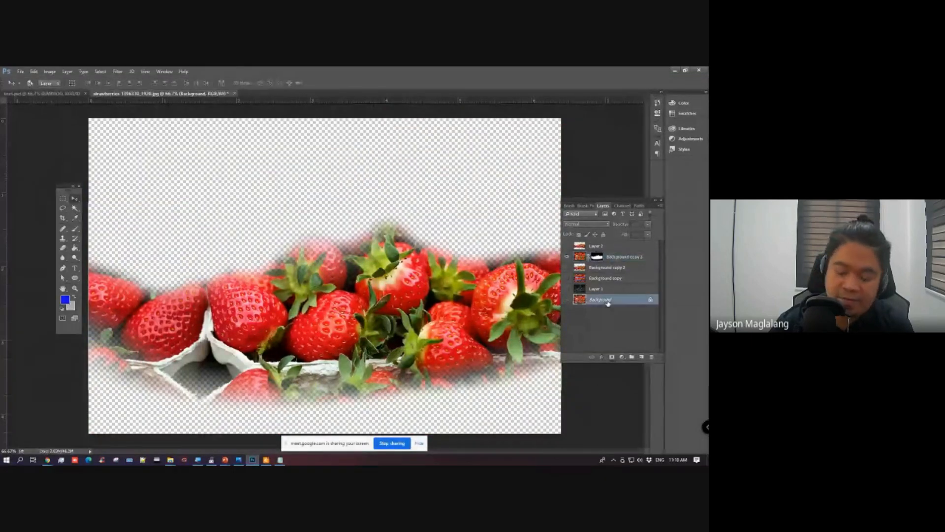
key("ctrl+j")
left_click_drag(608, 299, 600, 265)
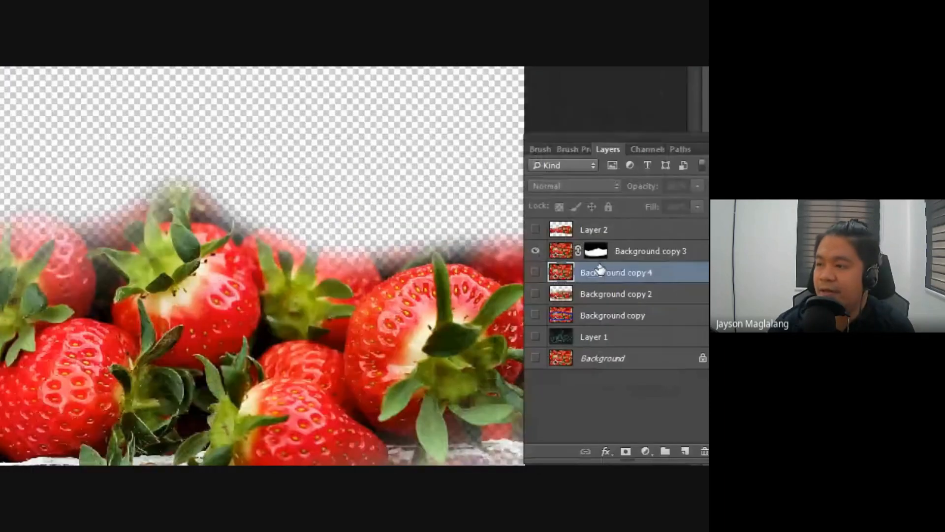
left_click(566, 267)
left_click(625, 257)
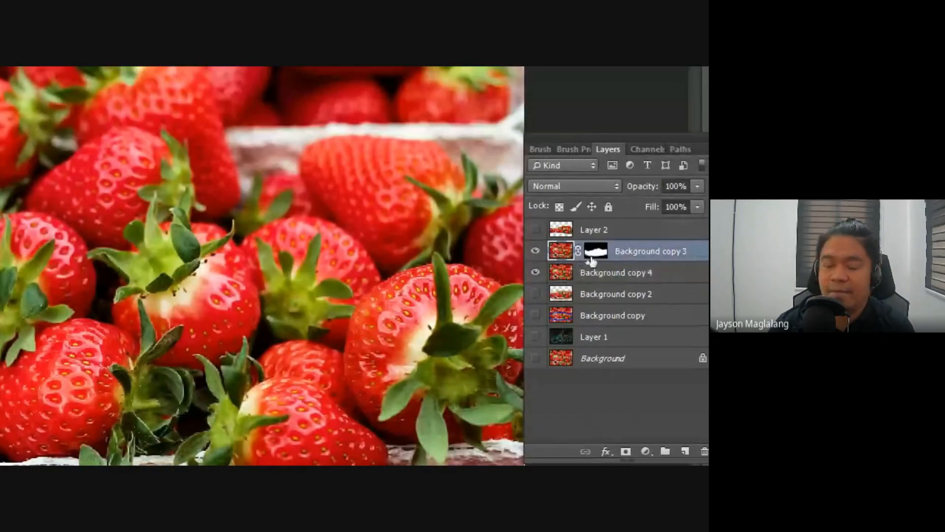
Step: Apply a Gaussian Blur to Background copy 4, trying stronger radii before settling on a light blur around the sharp middle row
left_click(599, 273)
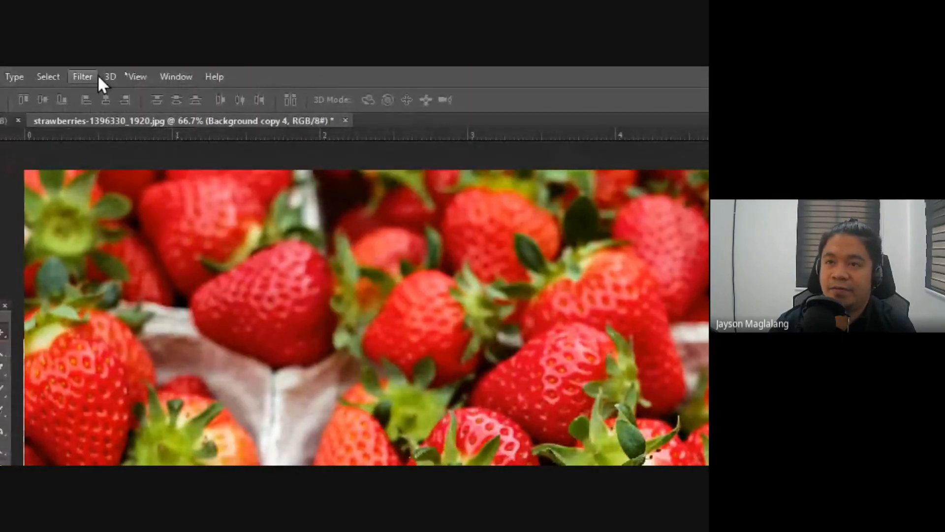
left_click(97, 77)
mouse_move(124, 244)
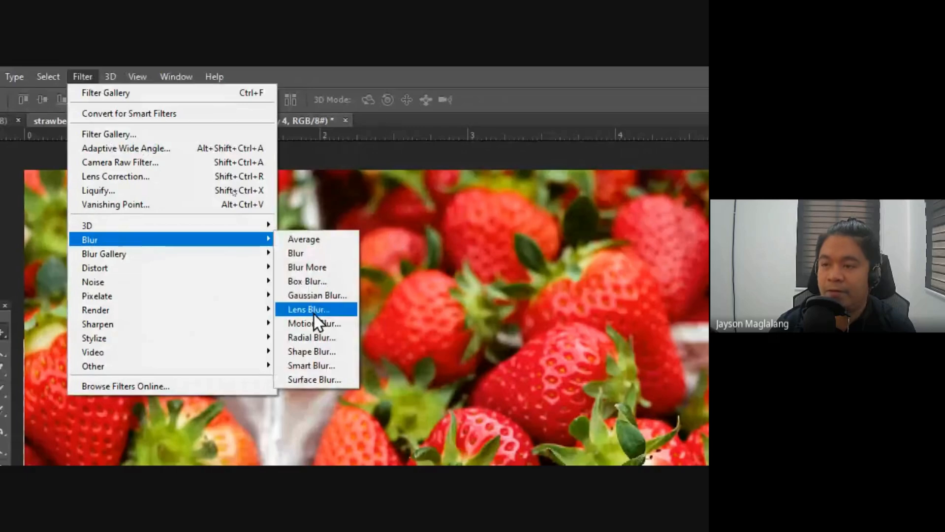
left_click(310, 297)
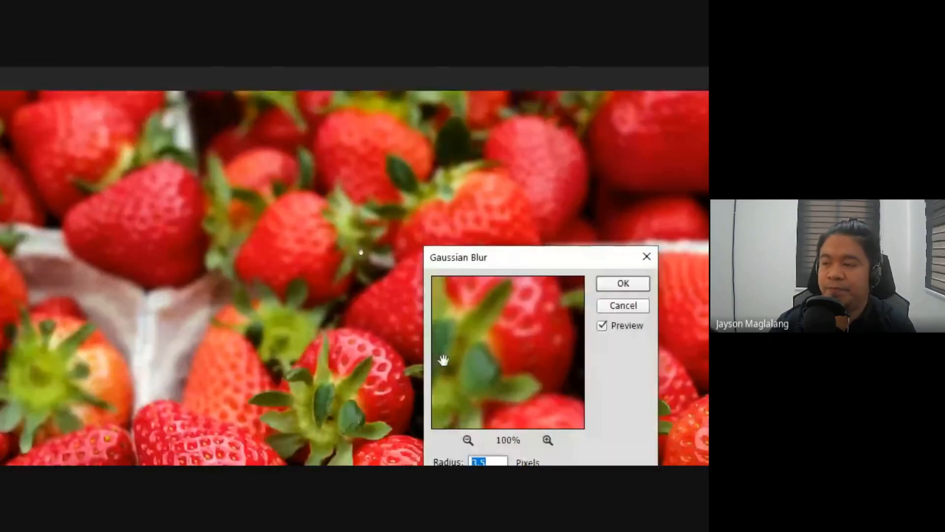
left_click_drag(427, 405, 457, 409)
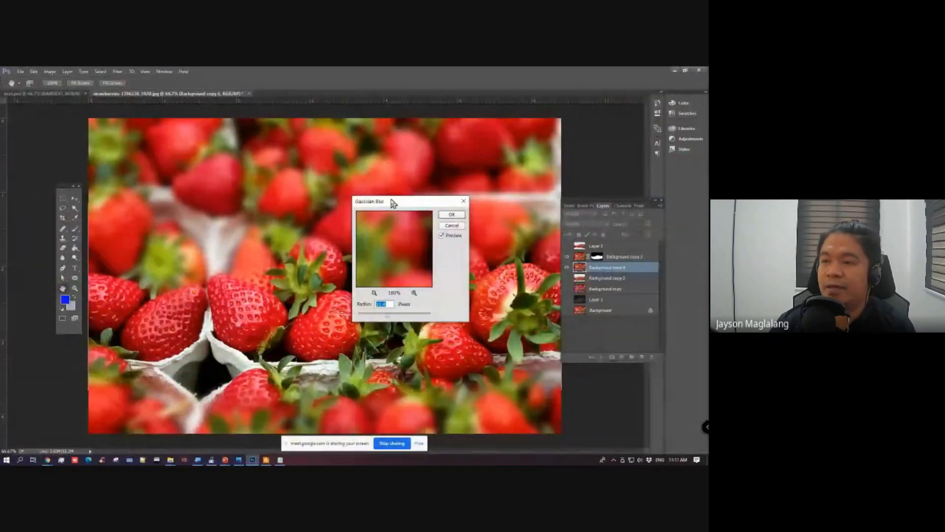
left_click_drag(467, 180, 658, 90)
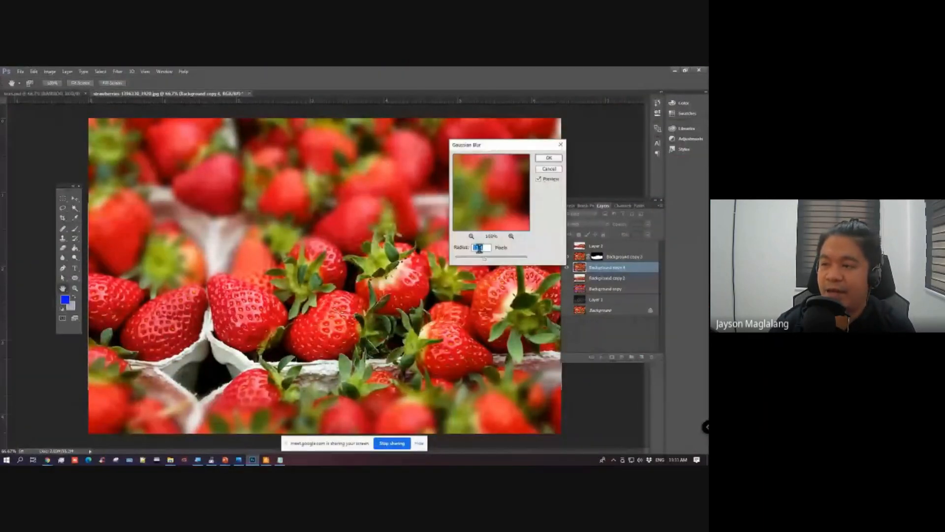
left_click(494, 259)
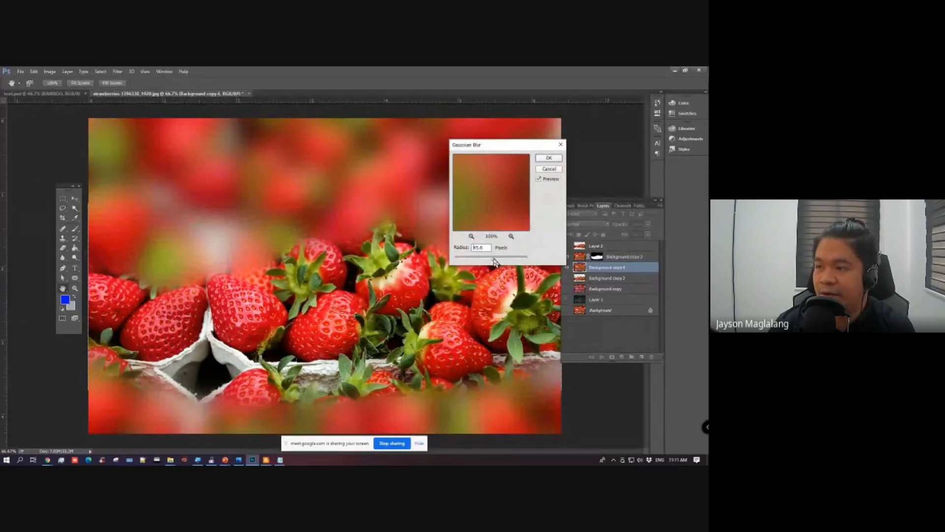
mouse_move(495, 261)
left_mouse_down()
mouse_move(465, 261)
mouse_move(477, 264)
left_mouse_up()
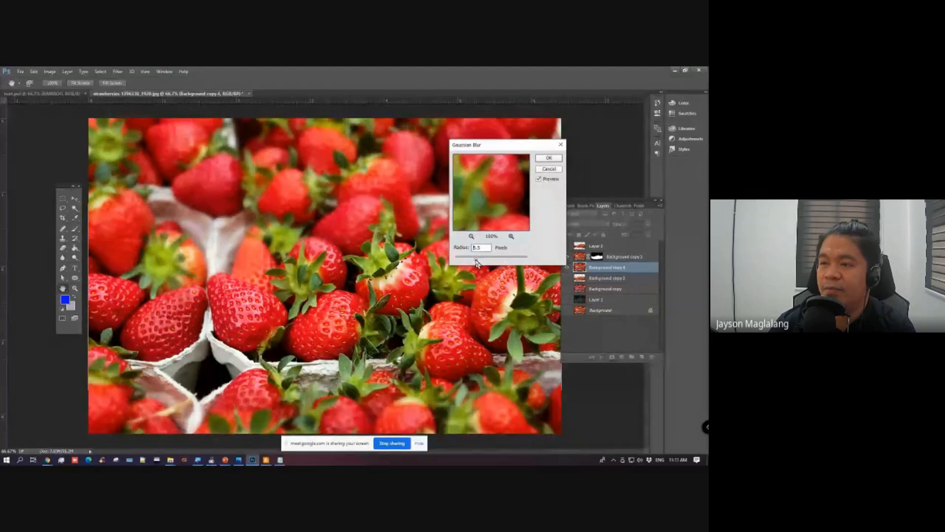
left_click_drag(495, 147, 544, 125)
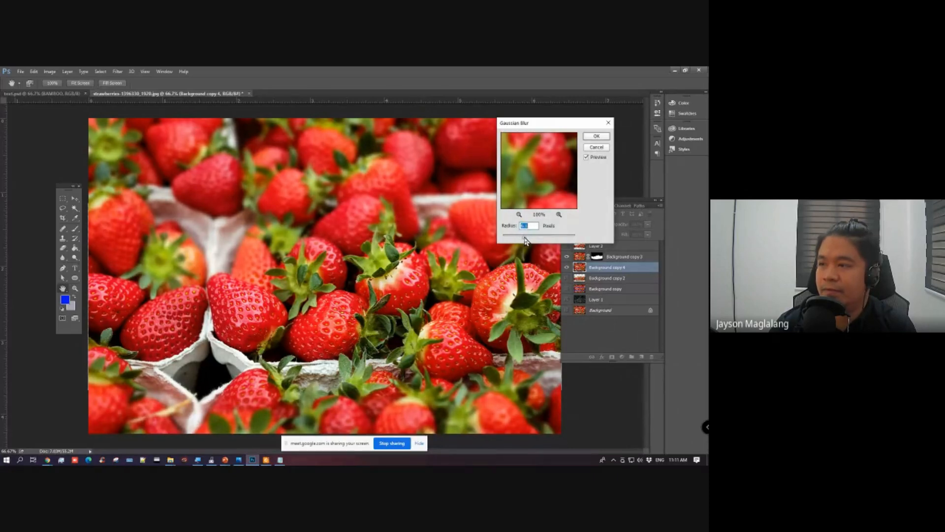
left_click(590, 137)
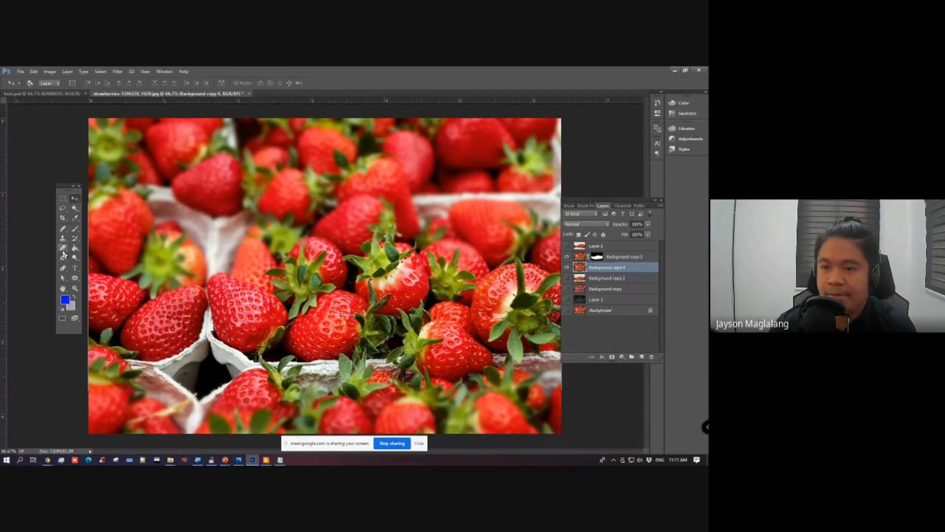
left_click(63, 250)
left_click_drag(153, 418, 363, 415)
key("ctrl+z")
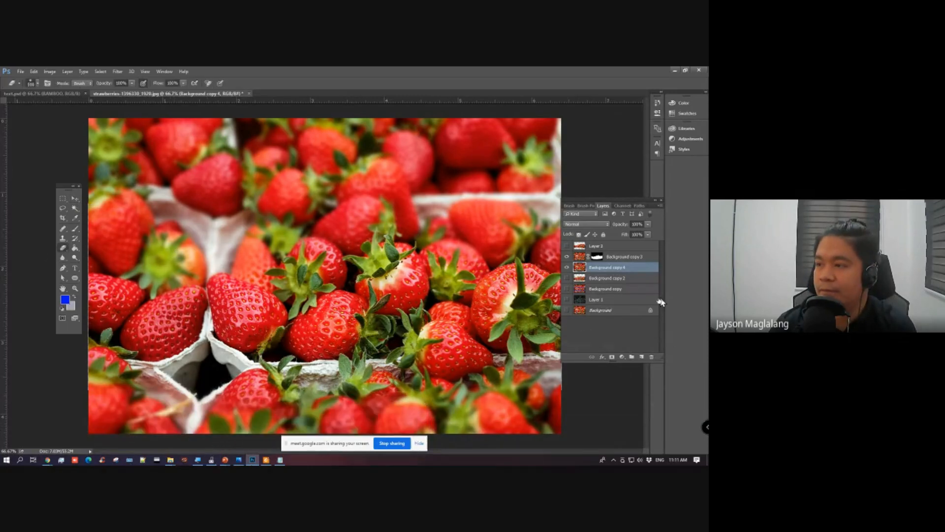
Step: Brush black on the Background copy 3 mask along the lower strawberries to blend them into the blurred layer
left_click(597, 256)
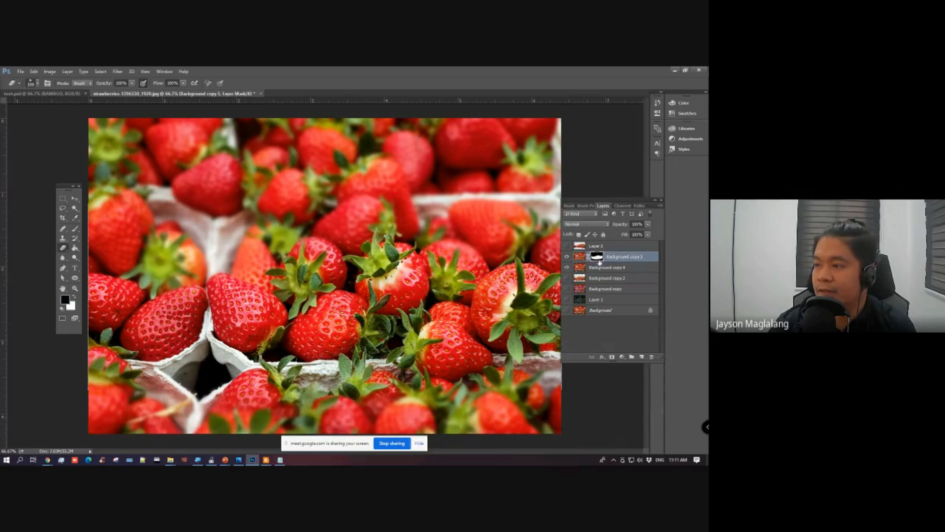
left_click(75, 228)
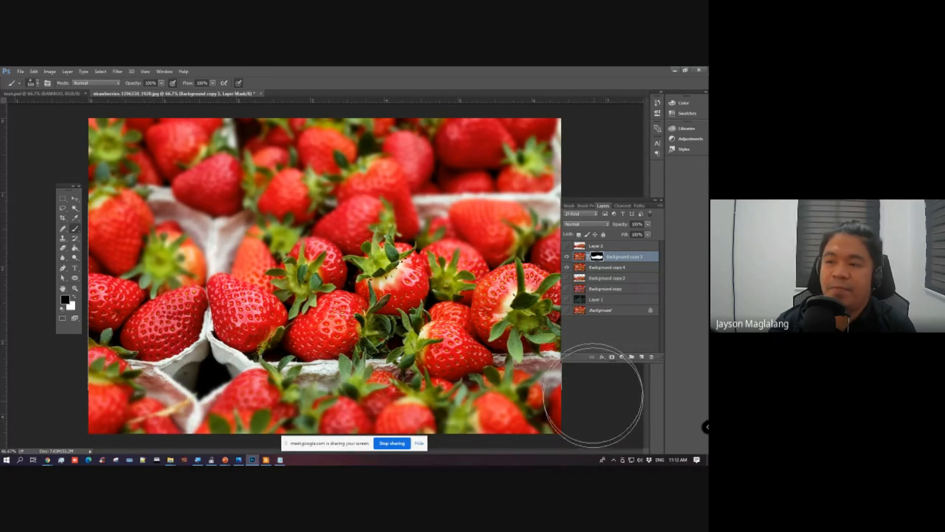
left_click(77, 200)
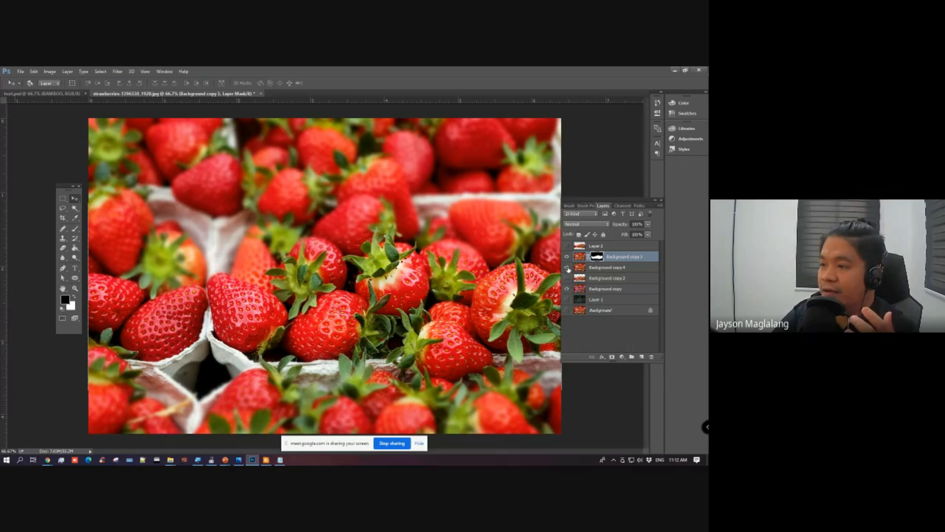
Step: Compare the marked focus area, the masked sharp strawberries and the blurred copy by toggling the visibility of their layers
left_click_drag(567, 268, 567, 256)
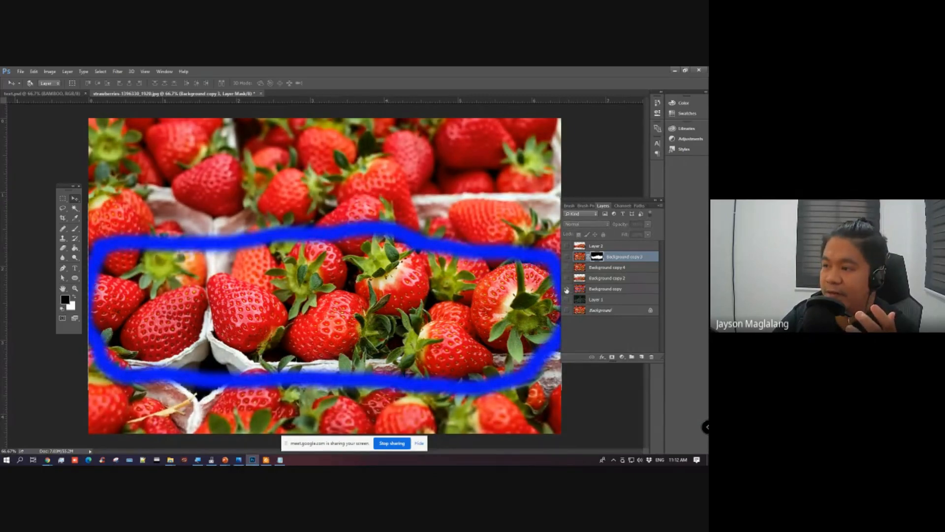
left_click(566, 289)
left_click(566, 256)
left_click(567, 267)
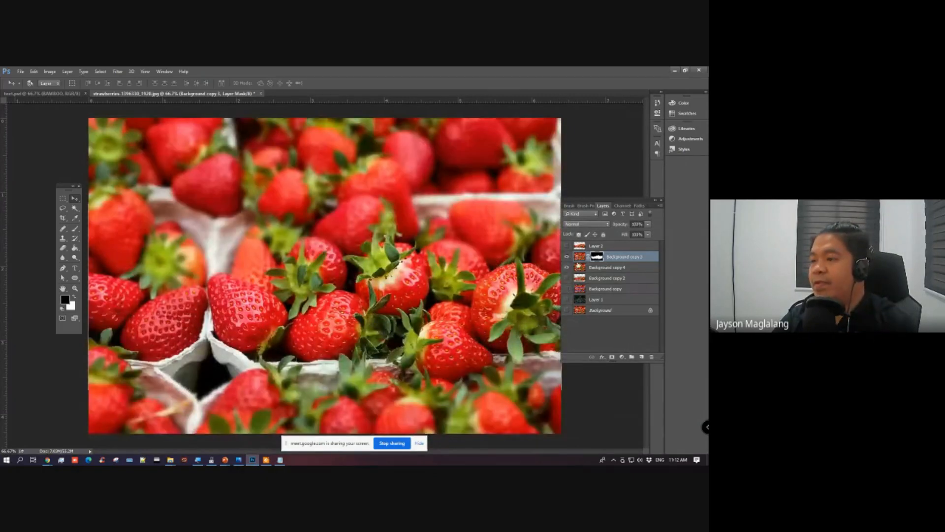
left_click(568, 268)
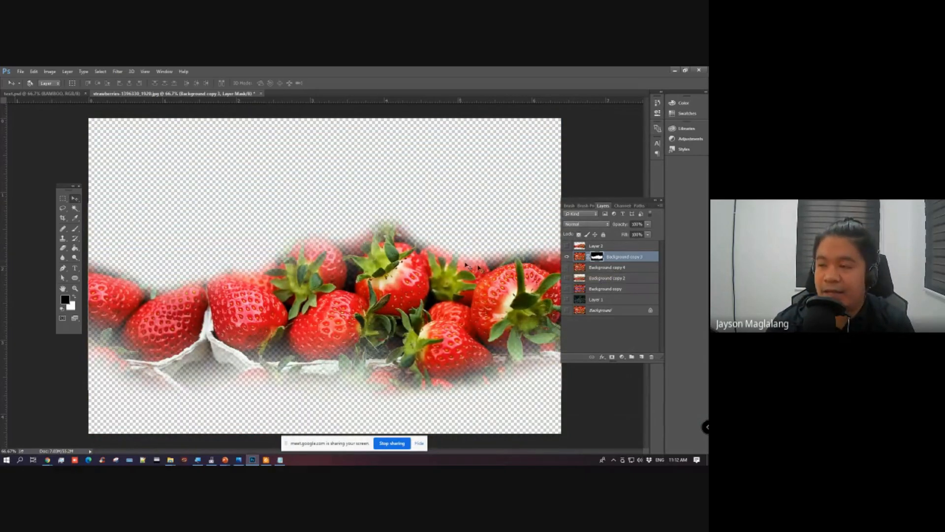
left_click(566, 256)
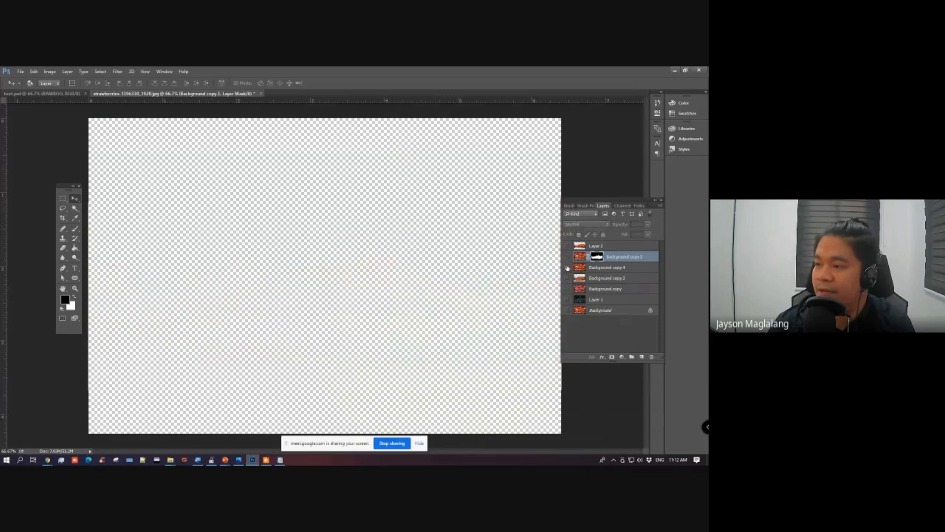
left_click(567, 267)
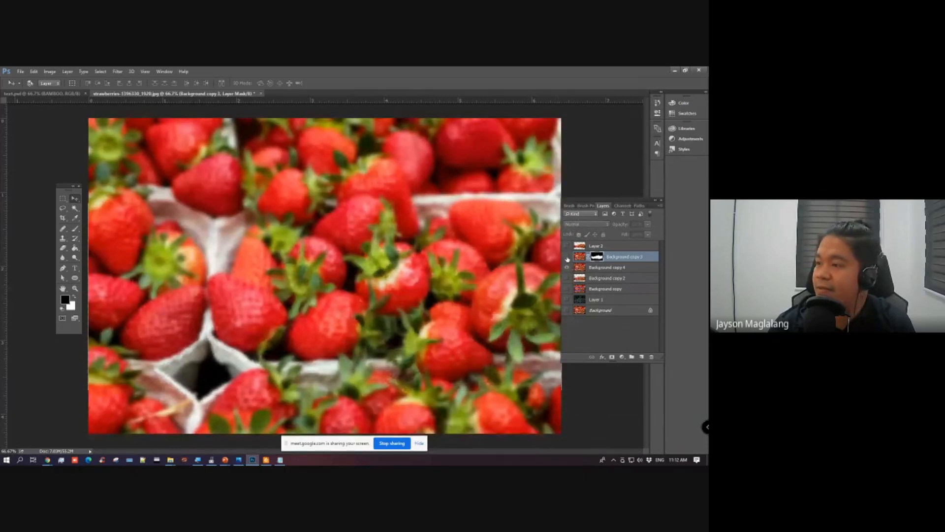
left_click(566, 257)
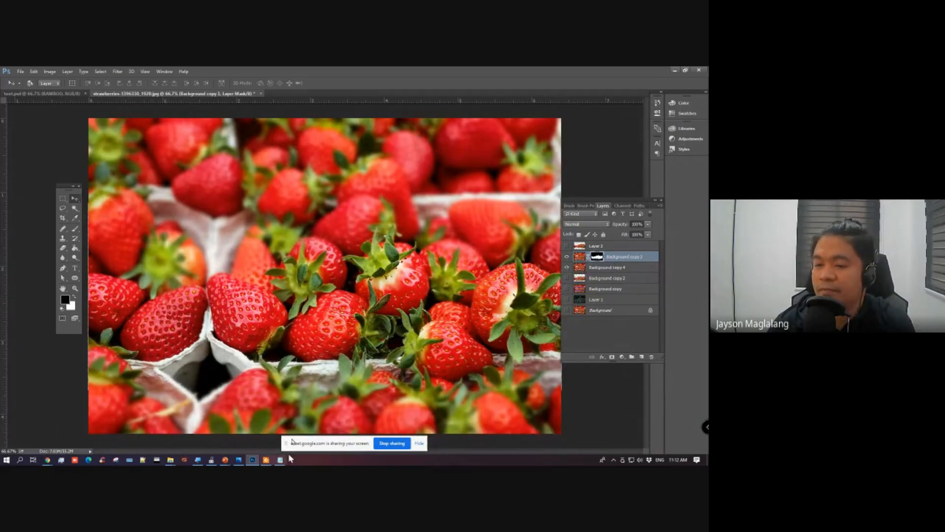
Step: Save the strawberries document as filters.psd in the SECTIONS > 3O > Lesson 4 folder, keeping layers and maximum compatibility
left_click(21, 74)
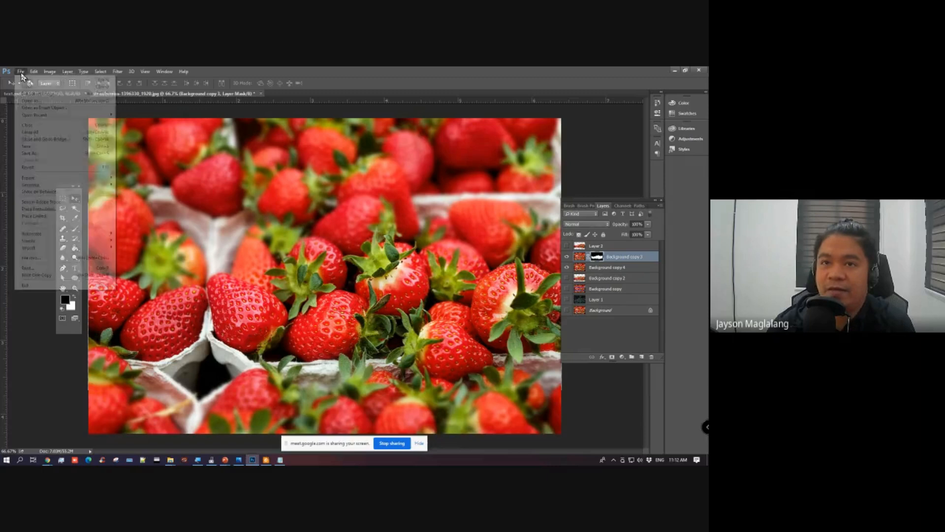
left_click(30, 153)
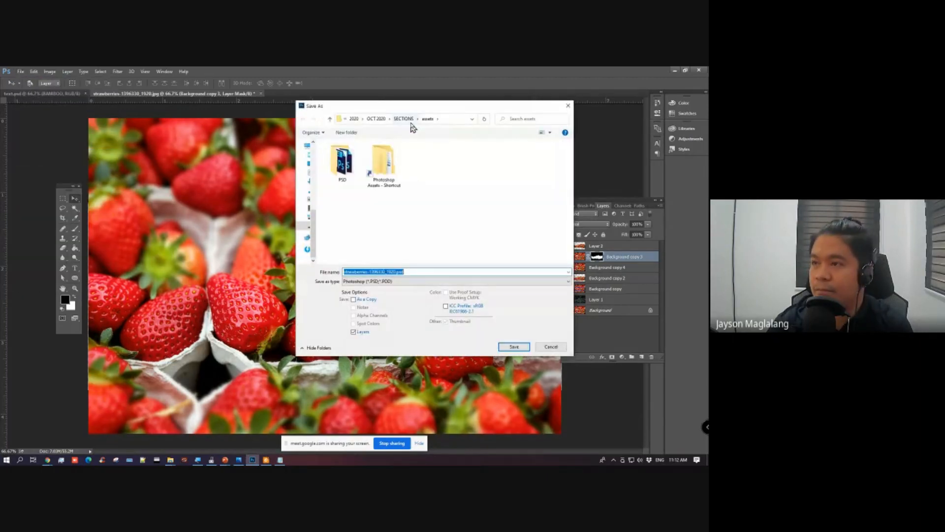
left_click(405, 119)
left_click(337, 156)
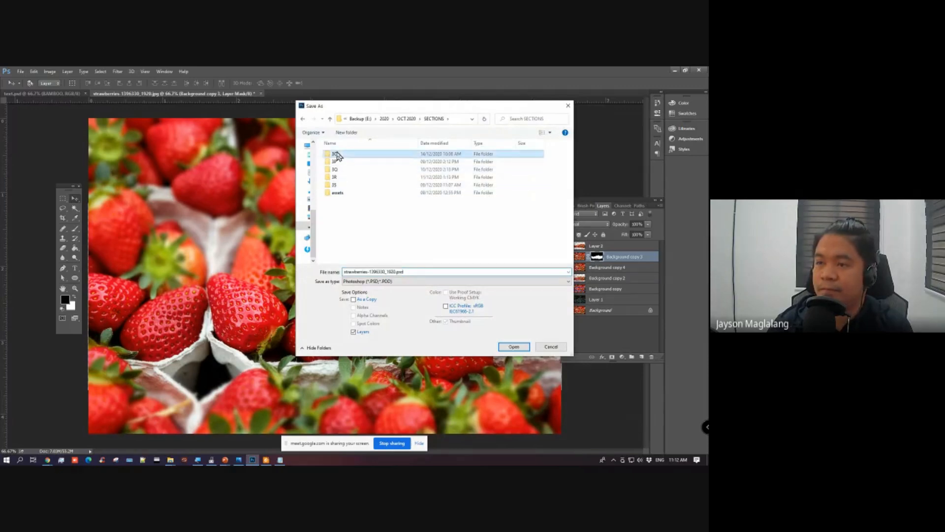
double_click(337, 156)
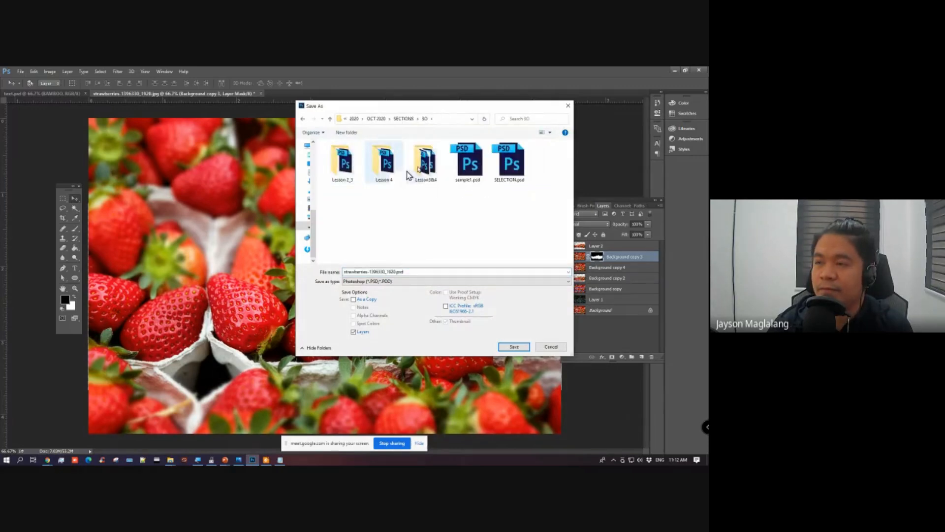
double_click(384, 163)
double_click(382, 271)
type("ters")
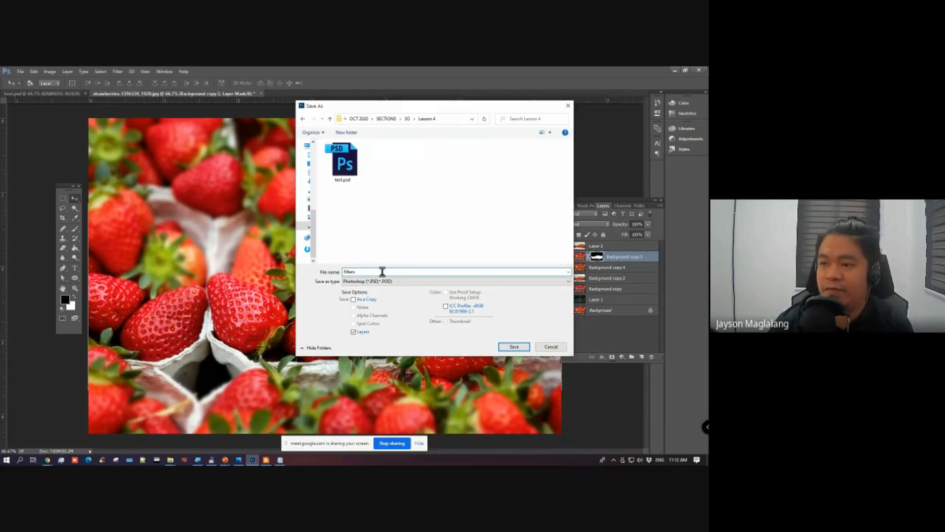
key("Return")
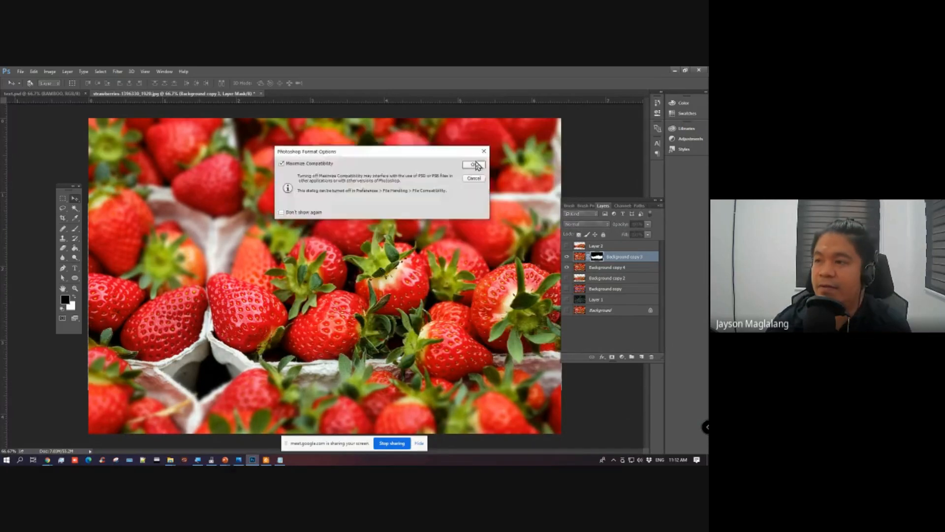
key("Return")
Step: Switch to the Lesson 4 slide in PowerPoint and point out the Pattern topic that follows Filters
mouse_move(225, 460)
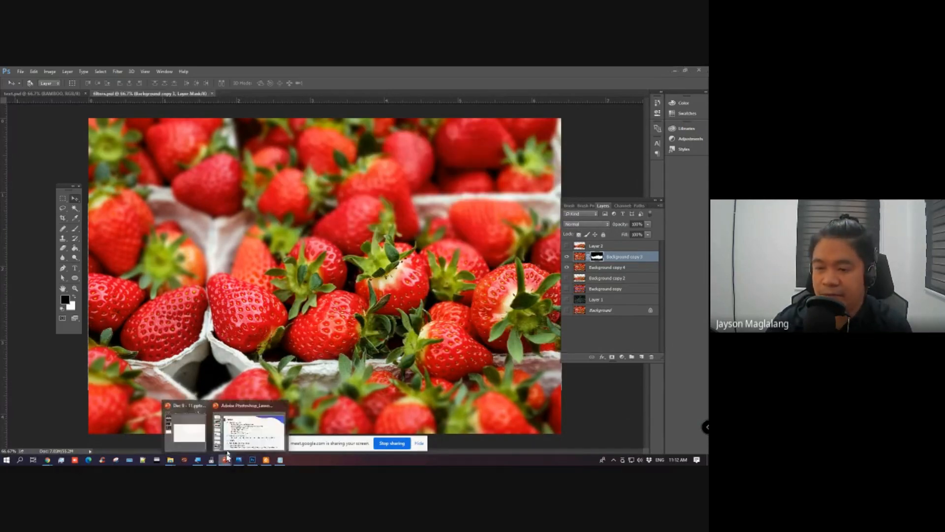
left_click(232, 423)
left_click(174, 300)
left_click(123, 335)
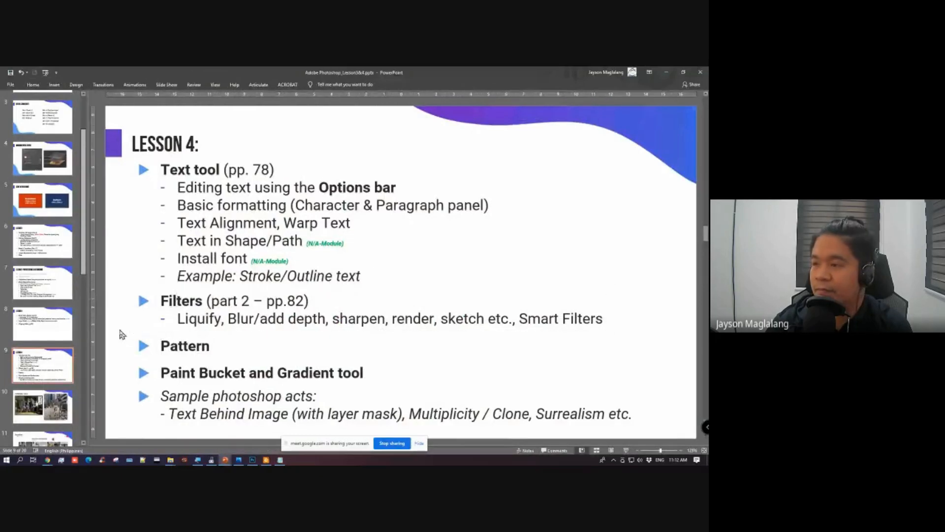
left_click(139, 347)
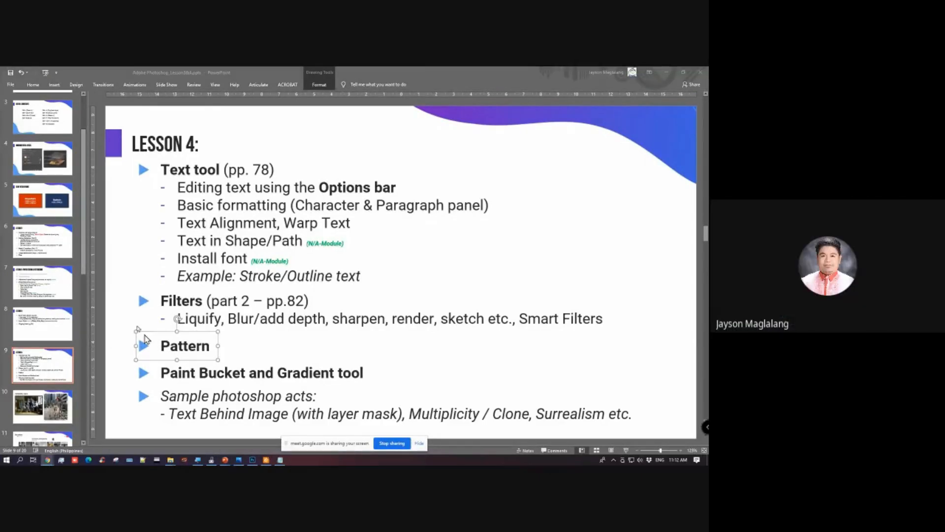
left_click(135, 338)
Step: Back in Photoshop, create a white 1200 x 1000 pixel RGB document at 72 pixels/inch and move the floating tools closer to the canvas
left_click(252, 461)
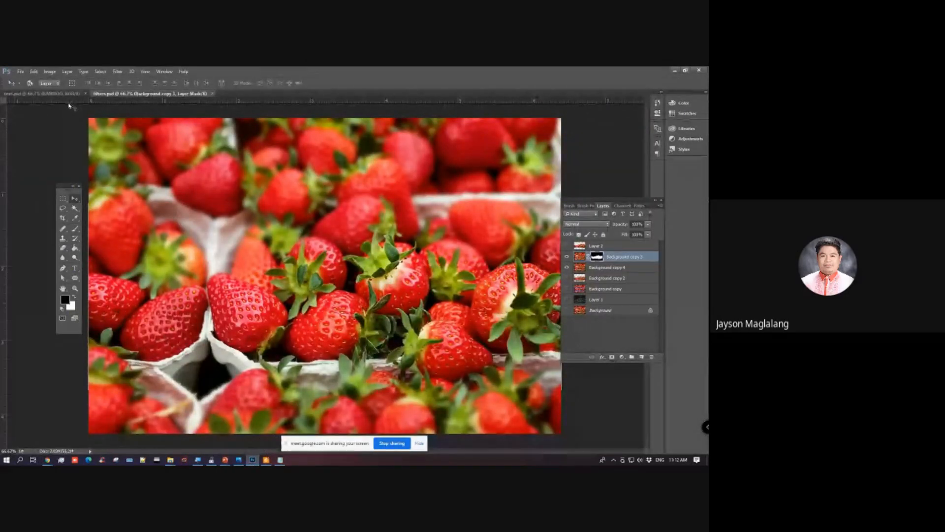
left_click(20, 72)
left_click(27, 80)
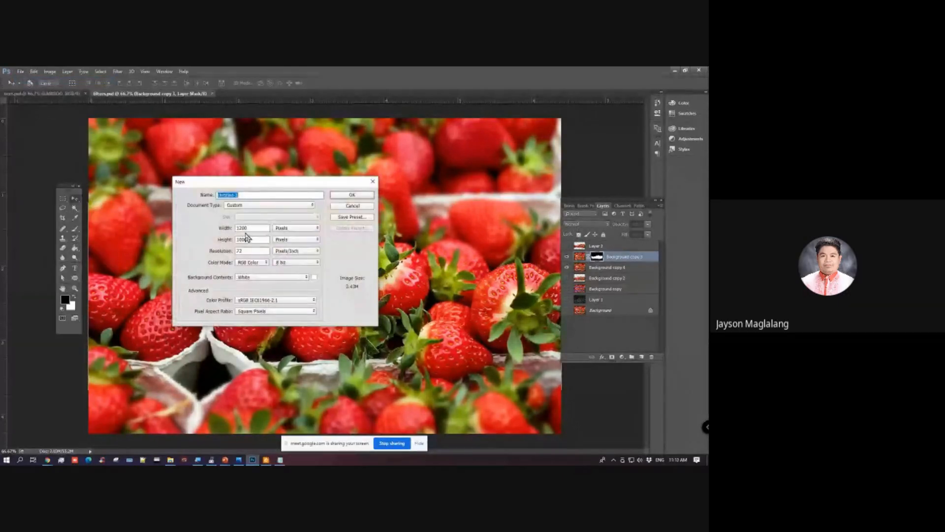
left_click(344, 195)
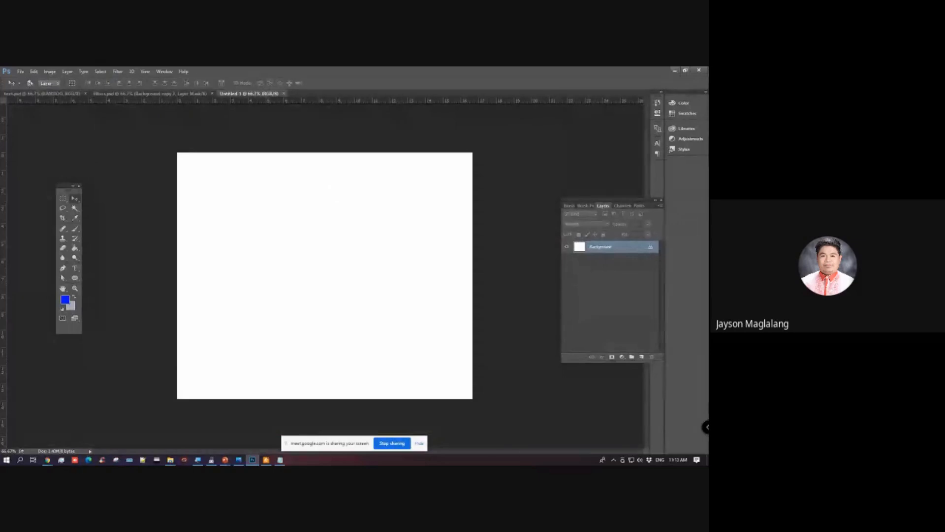
key("alt+Tab")
left_click(607, 290)
left_click_drag(61, 191, 121, 204)
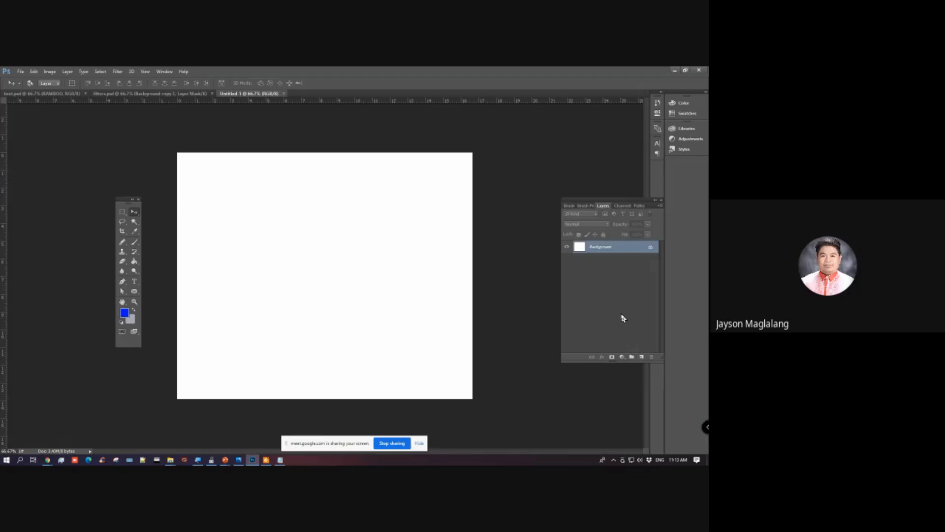
Step: Place the green leaf image leaf-1498985_1920.jpg from the assets folder into the blank document
mouse_move(228, 461)
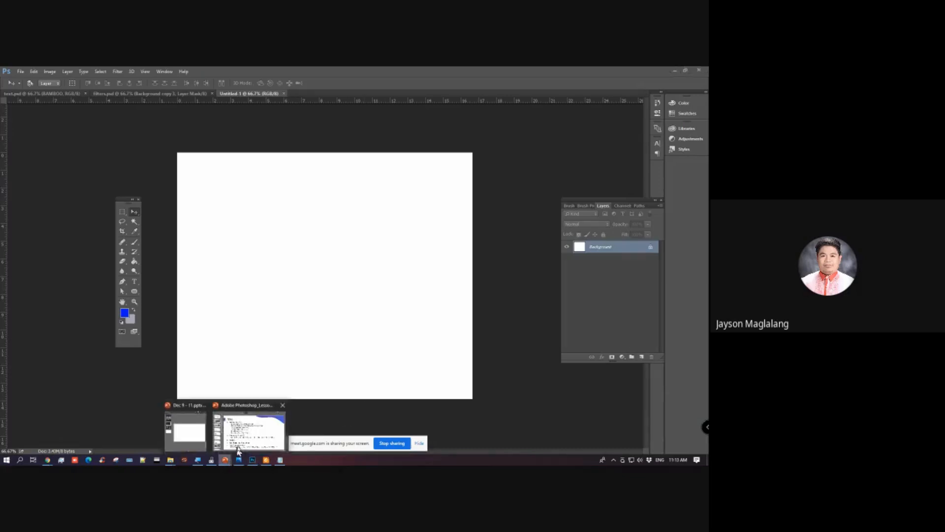
left_click(245, 436)
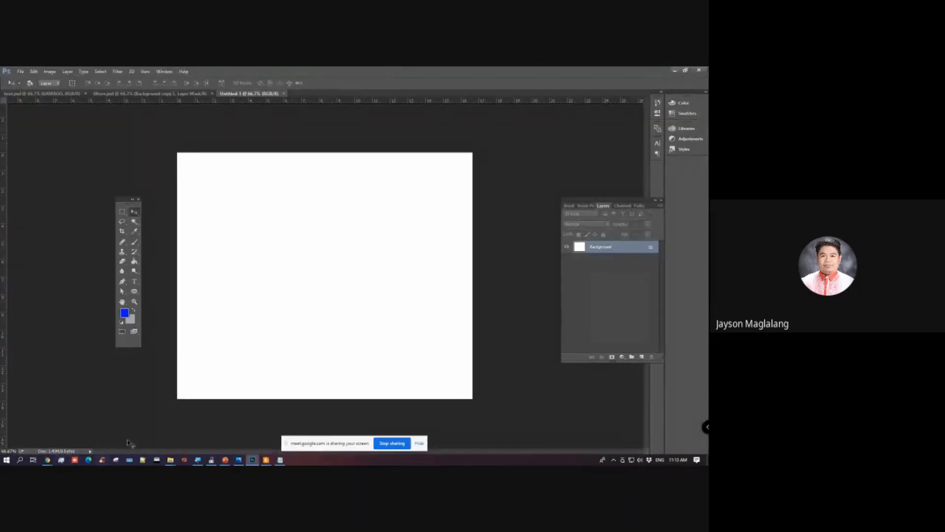
mouse_move(168, 462)
left_click(229, 431)
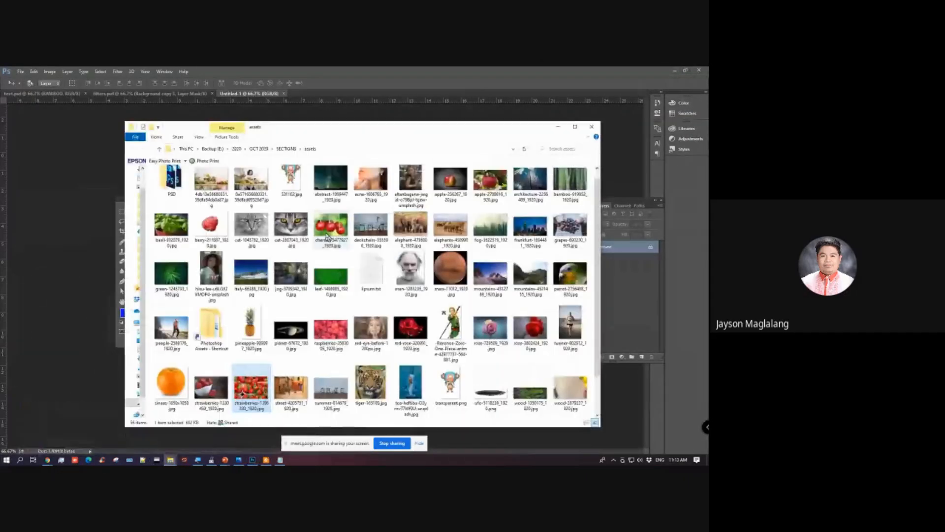
left_click(292, 192)
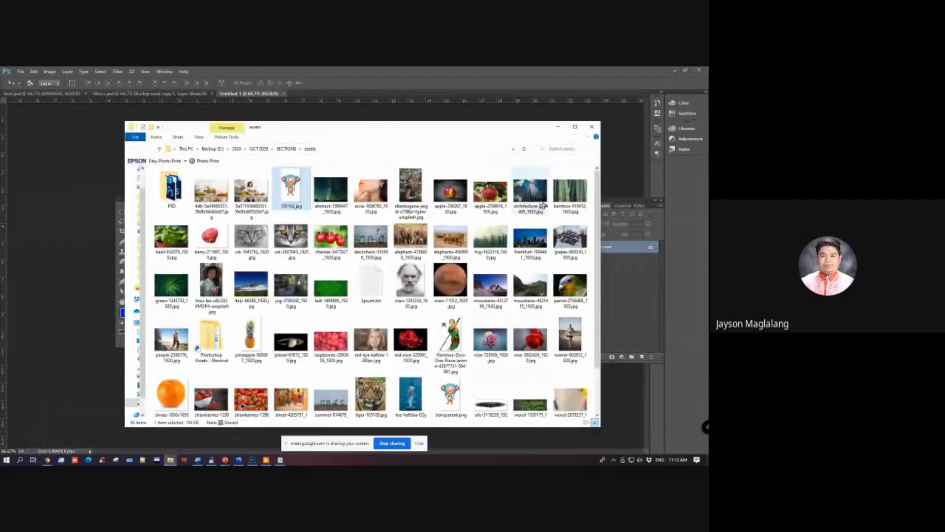
left_click(332, 292)
left_click_drag(328, 130, 480, 144)
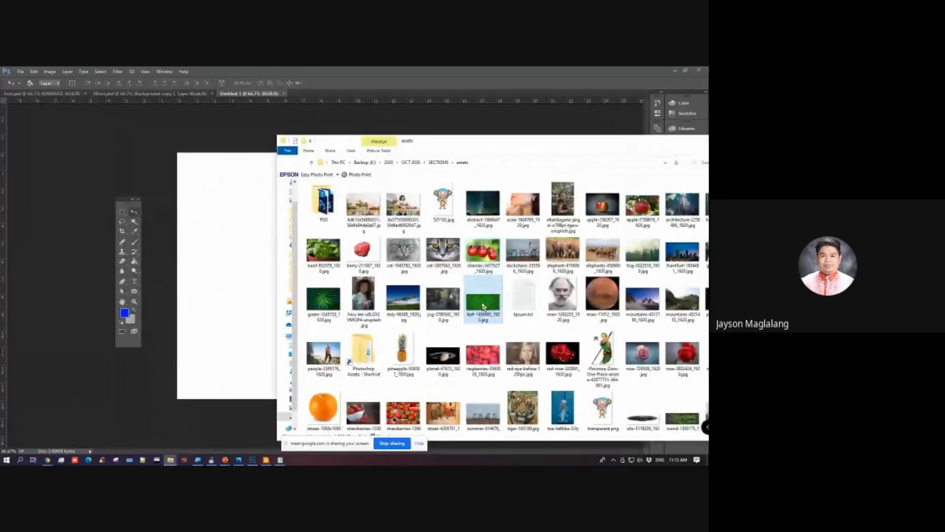
left_click_drag(482, 302, 235, 290)
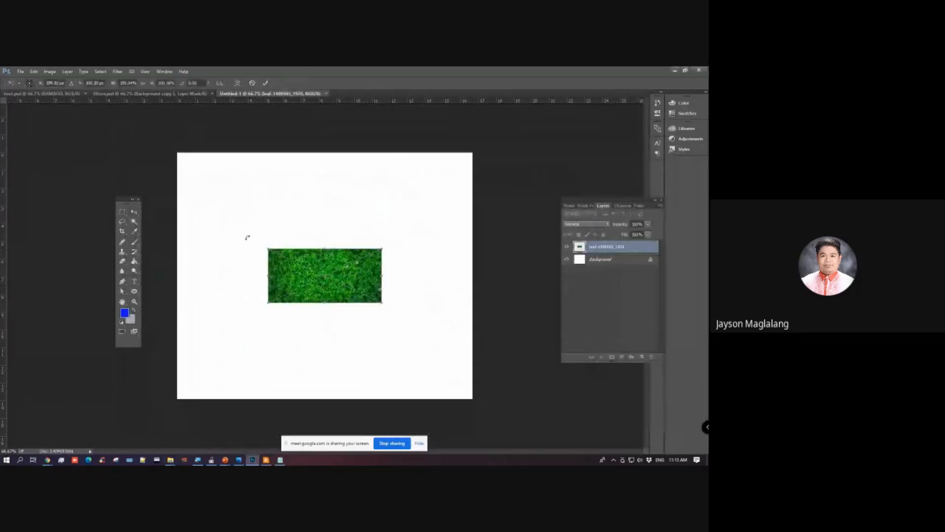
Step: Enlarge the placed leaf image until it covers the whole canvas, commit the placement and shift it slightly sideways
left_click_drag(266, 246, 96, 141)
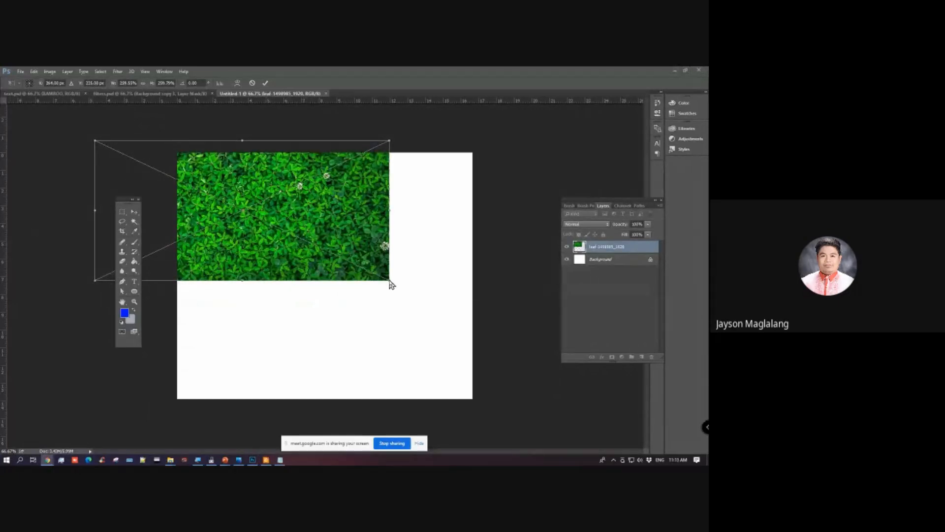
left_click(328, 211)
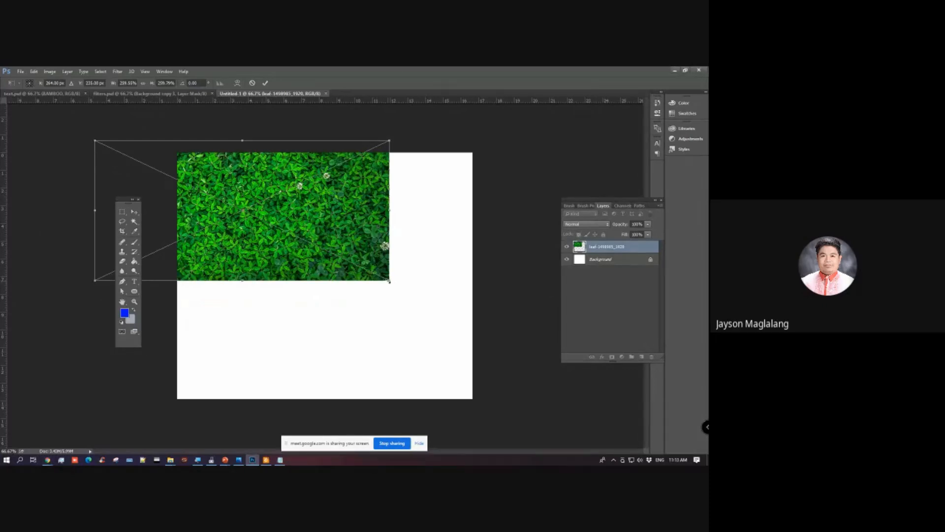
left_click_drag(393, 284, 643, 401)
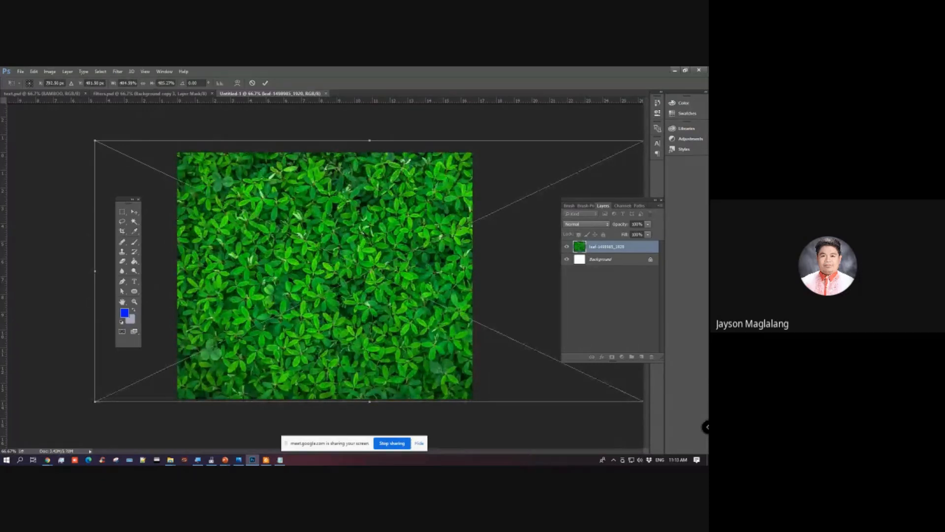
key("alt+Tab")
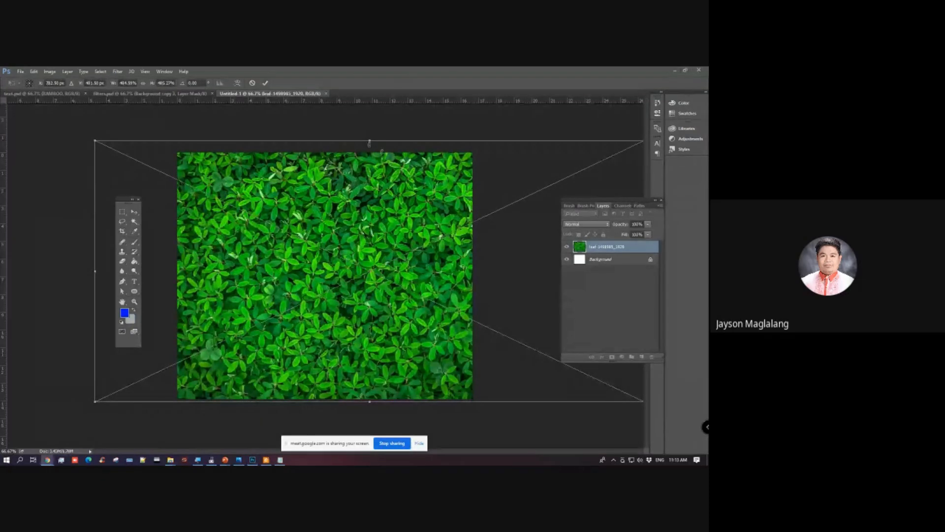
key("alt+Tab")
key("Return")
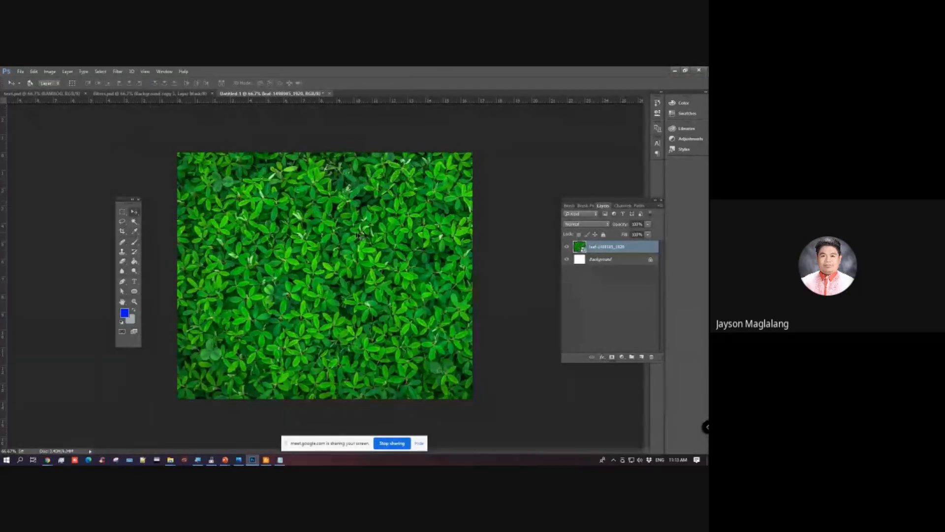
left_click_drag(360, 236, 384, 236)
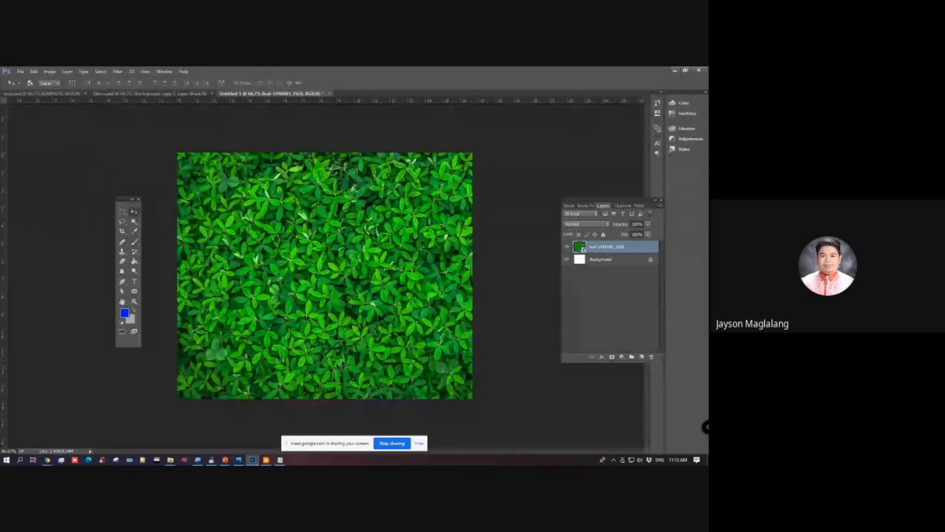
Step: Switch to the course module PDF in Foxit Reader and find the section "What Is a Pattern in Photoshop?"
left_click(266, 460)
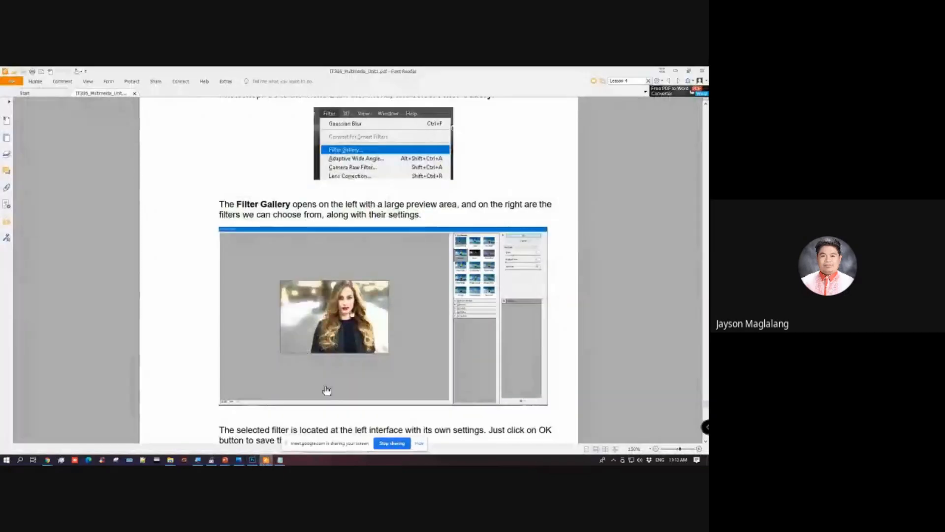
scroll(344, 295, "down", 1)
scroll(361, 211, "down", 15)
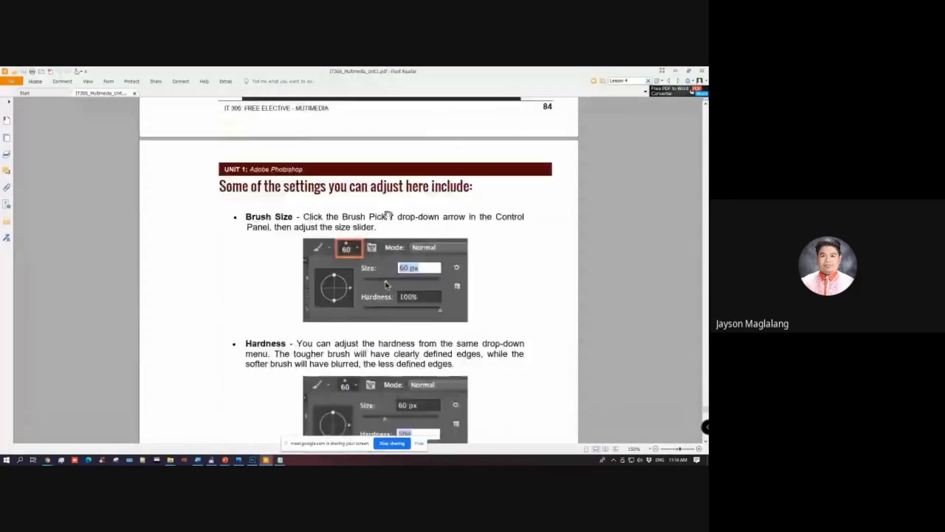
scroll(390, 213, "down", 15)
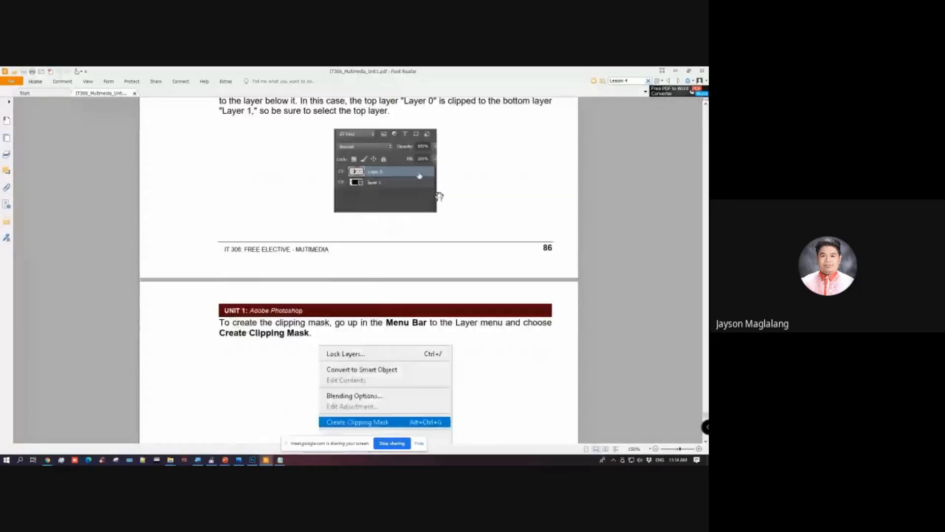
scroll(438, 197, "down", 8)
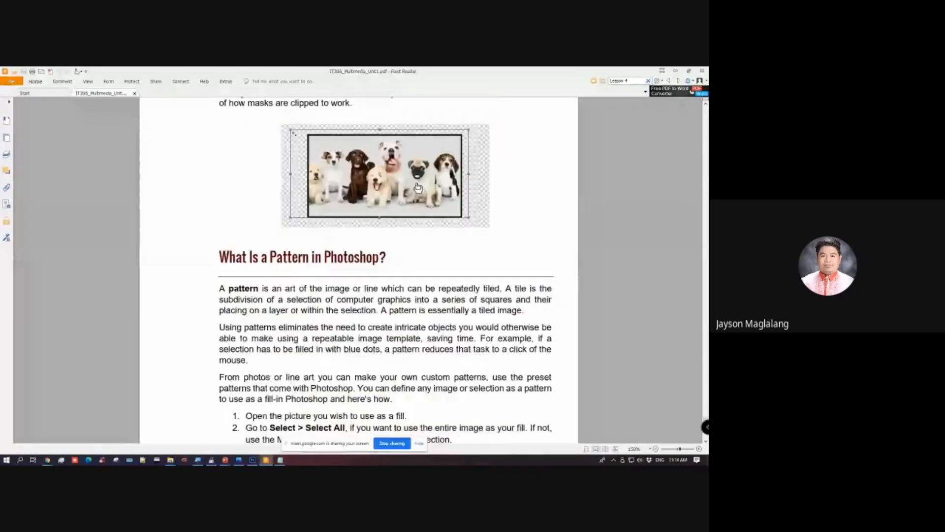
scroll(401, 212, "down", 3)
scroll(389, 215, "up", 3)
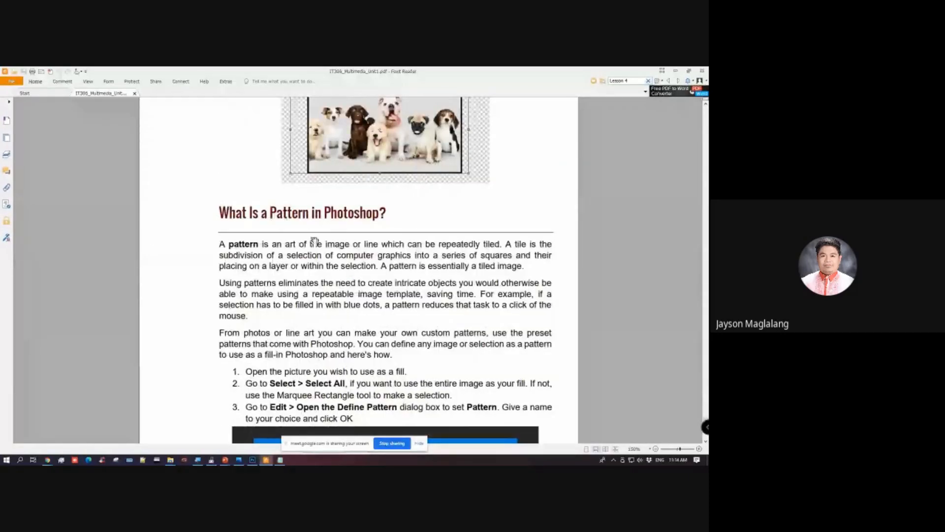
scroll(310, 241, "up", 3)
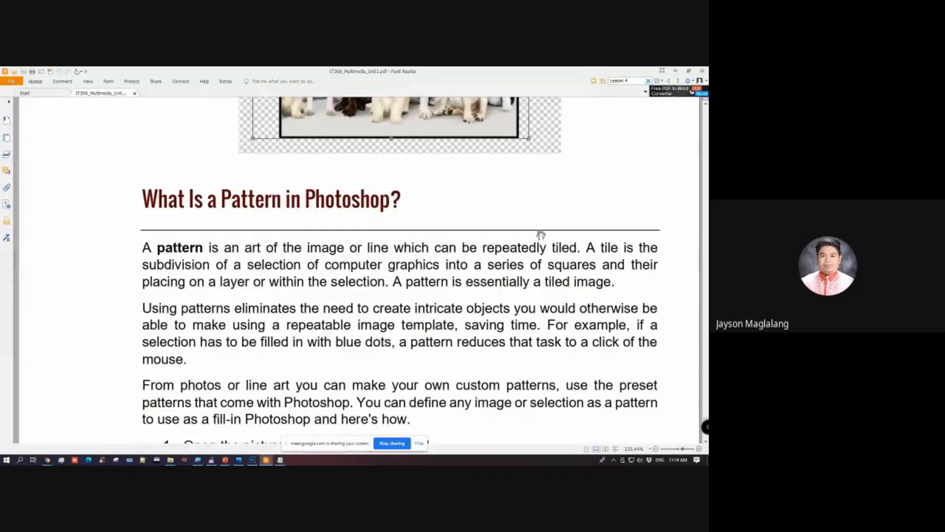
Step: Highlight "repeatedly tiled" in the pattern definition and review the module's instructions for defining and filling with a custom pattern
left_click_drag(482, 248, 578, 247)
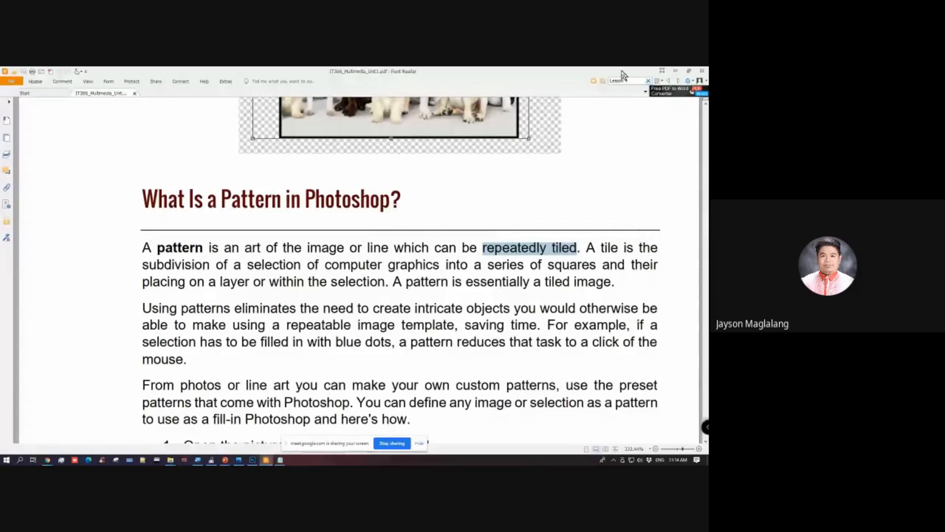
scroll(580, 225, "up", 2)
scroll(578, 221, "down", 3)
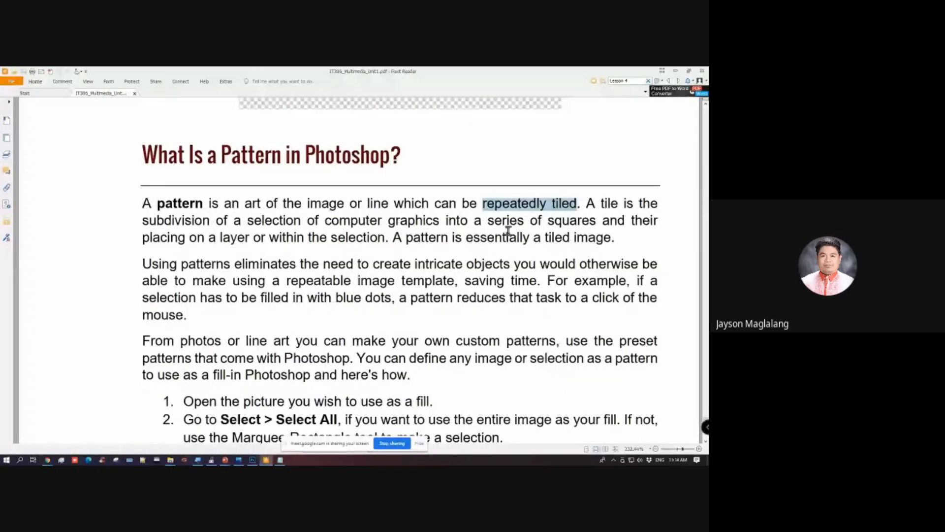
scroll(508, 230, "down", 20)
scroll(505, 225, "up", 5)
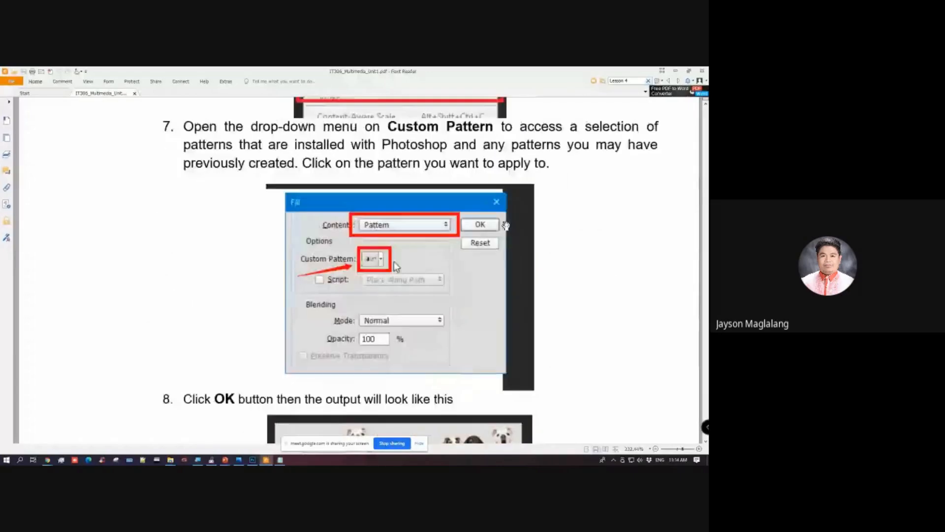
scroll(505, 225, "up", 10)
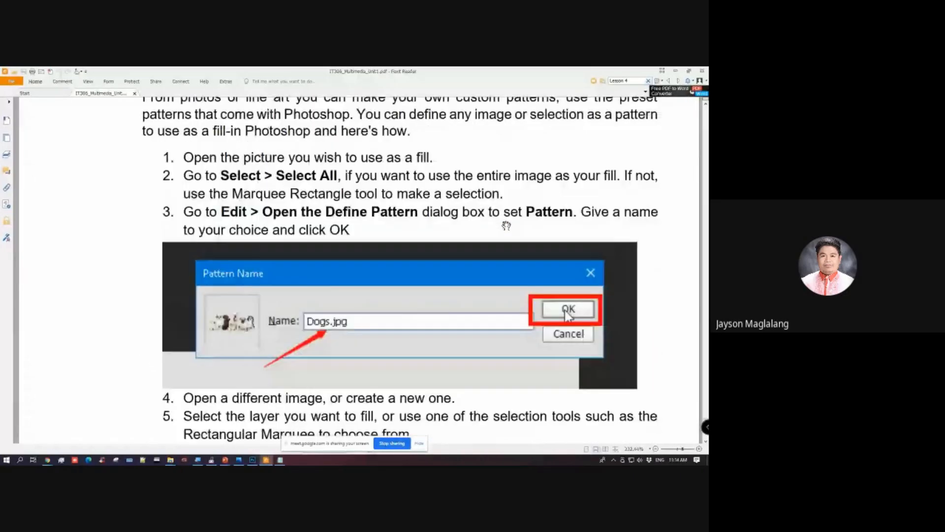
Step: Review the module's pattern introduction and first three steps, and highlight "Edit > Open the Define Pattern" in step 3
scroll(507, 225, "up", 10)
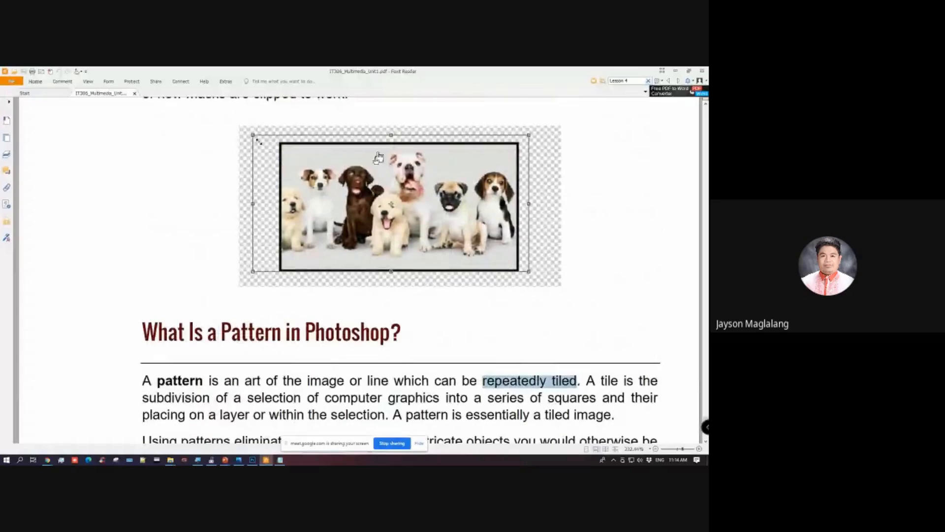
scroll(376, 217, "down", 5)
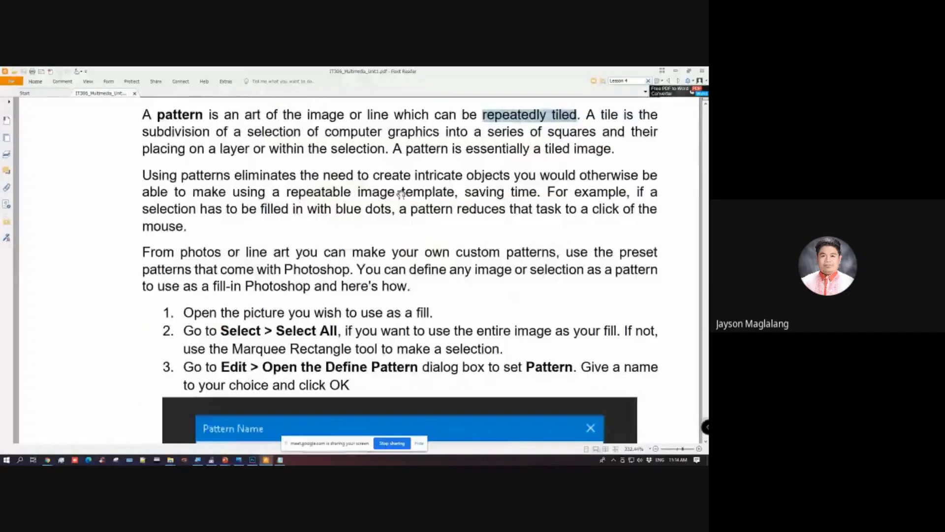
scroll(402, 193, "down", 5)
scroll(396, 194, "up", 2)
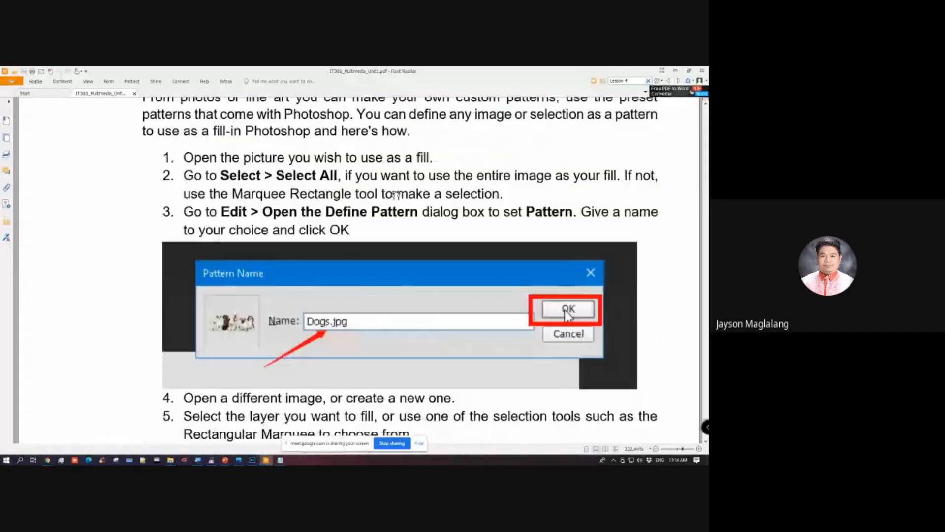
scroll(397, 192, "up", 6)
scroll(344, 212, "down", 2)
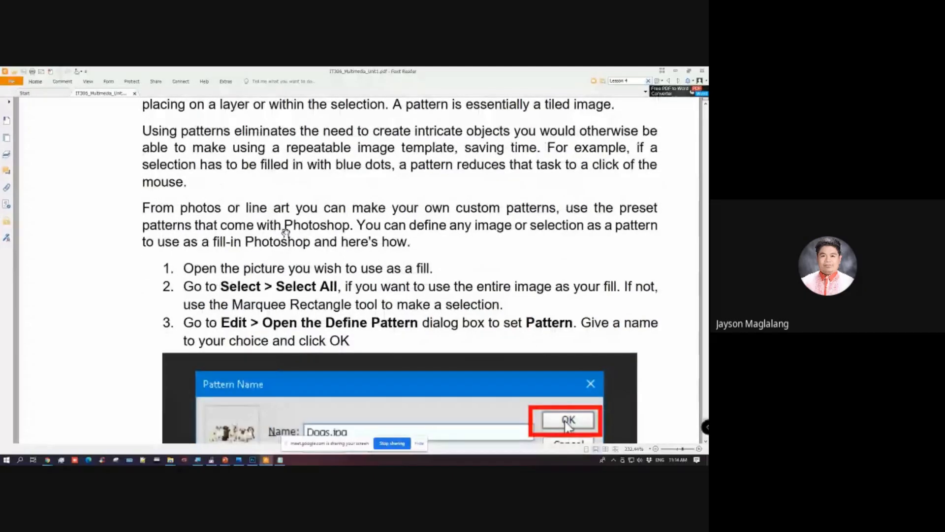
scroll(435, 236, "down", 3)
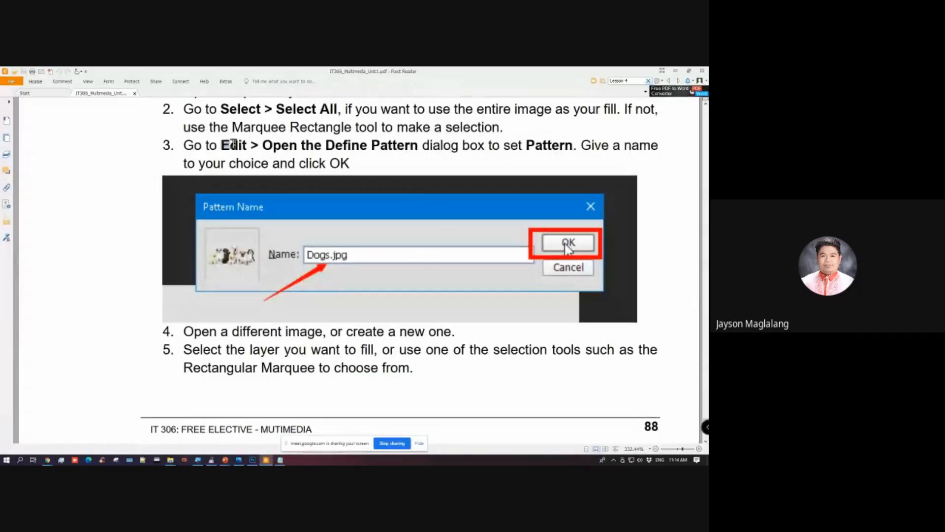
left_click_drag(233, 143, 419, 146)
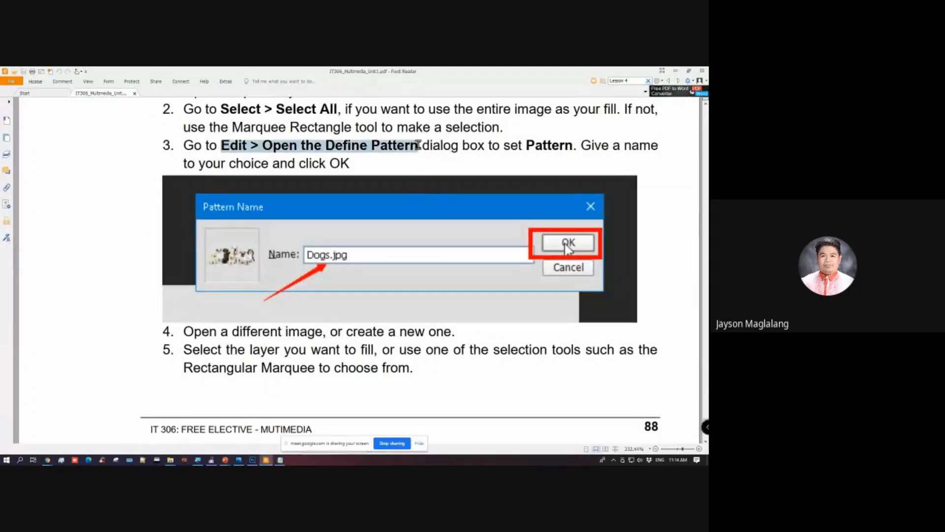
left_click(358, 176)
Step: Examine the module's remaining steps for filling with a custom pattern, through to the tiled dogs sample output on page 89
scroll(327, 234, "down", 4)
scroll(345, 243, "down", 2)
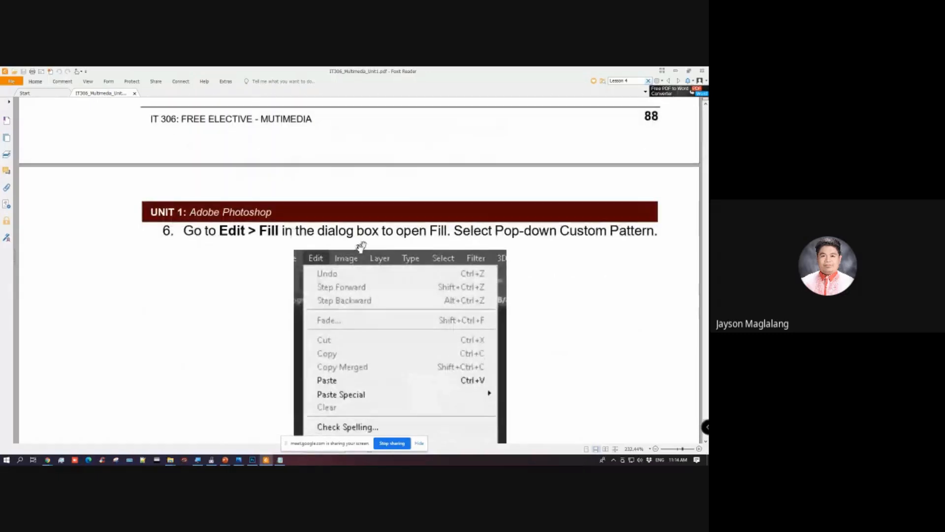
scroll(414, 223, "down", 3)
scroll(428, 221, "down", 2)
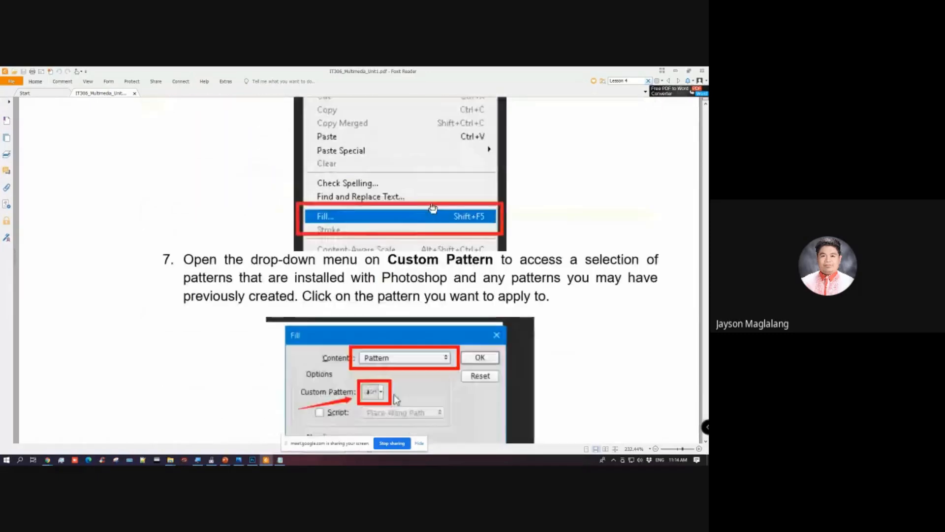
scroll(429, 229, "down", 3)
scroll(429, 229, "down", 3)
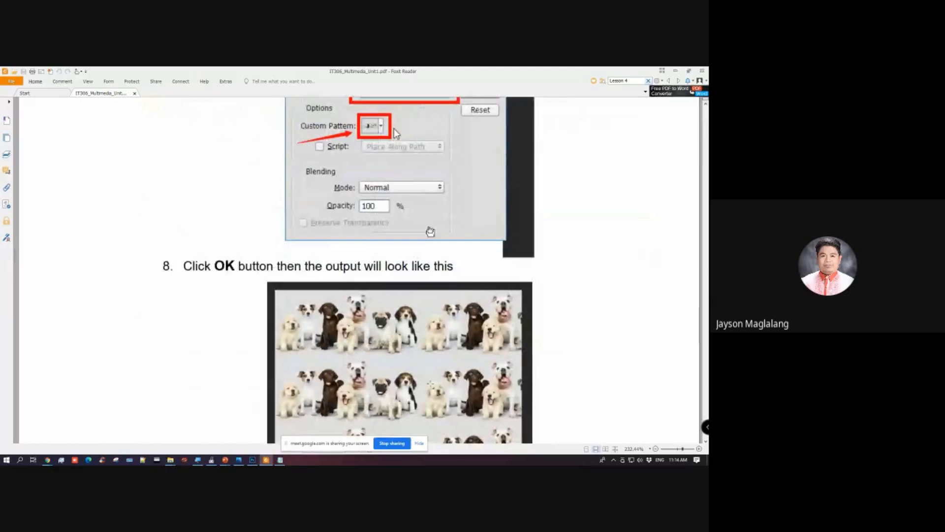
scroll(428, 230, "down", 2)
scroll(428, 276, "down", 3)
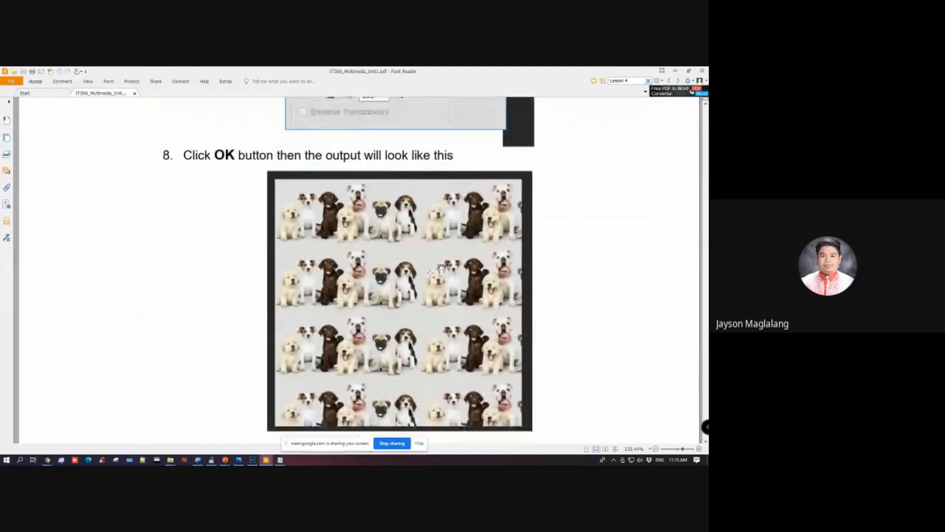
scroll(424, 254, "up", 2)
scroll(419, 258, "down", 1)
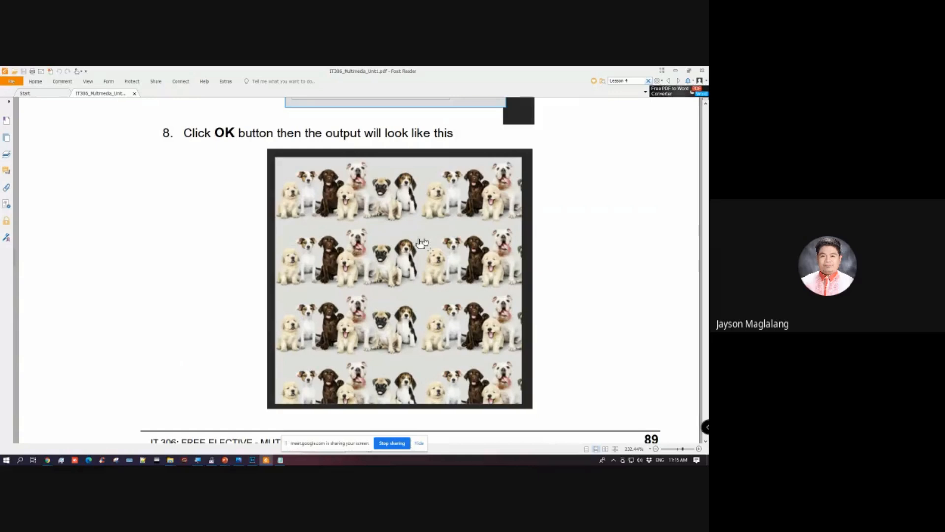
scroll(391, 274, "down", 3)
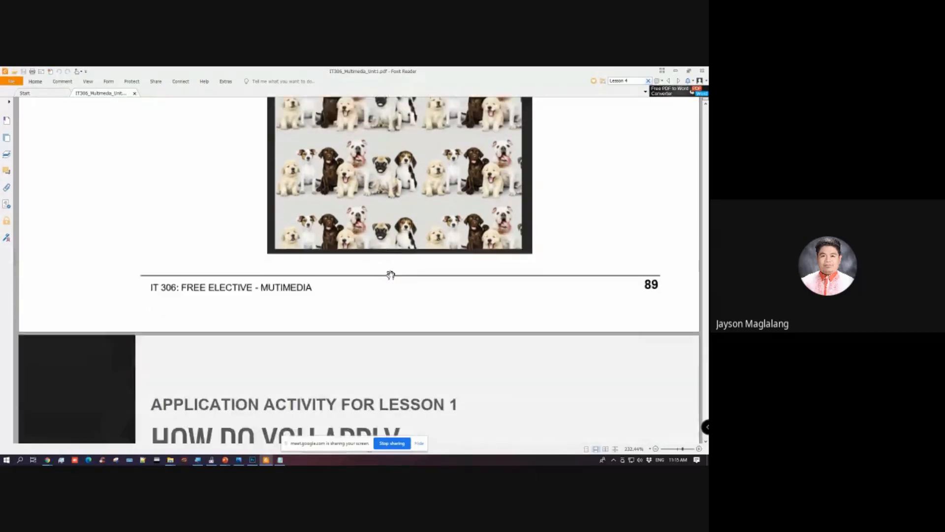
scroll(392, 274, "up", 3)
scroll(338, 352, "down", 4)
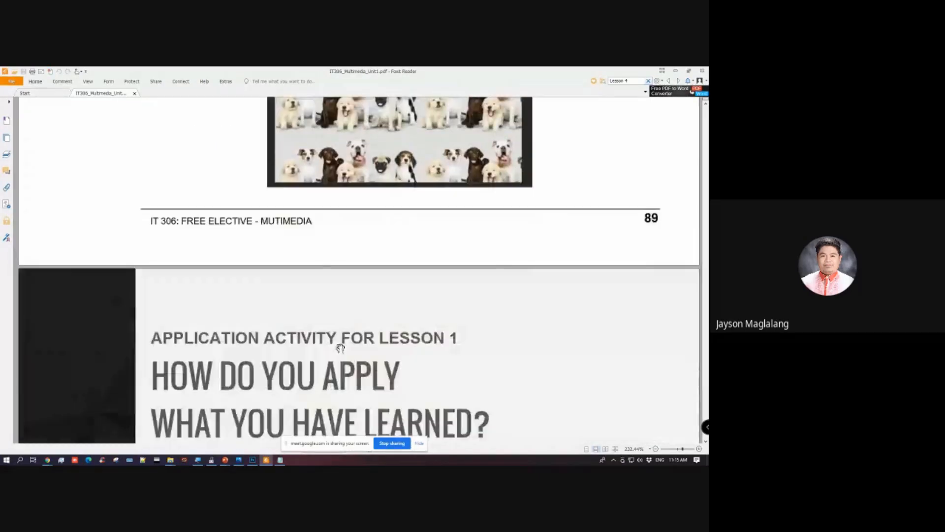
scroll(338, 345, "up", 4)
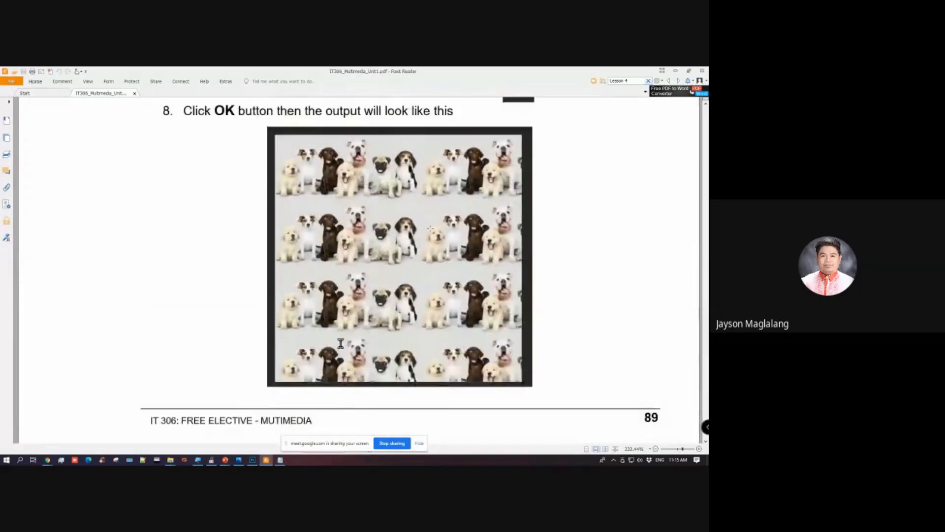
Step: Check the Pattern topic on the Lesson 4 slide in PowerPoint and return to the leaf document in Photoshop
left_click(225, 459)
left_click(235, 444)
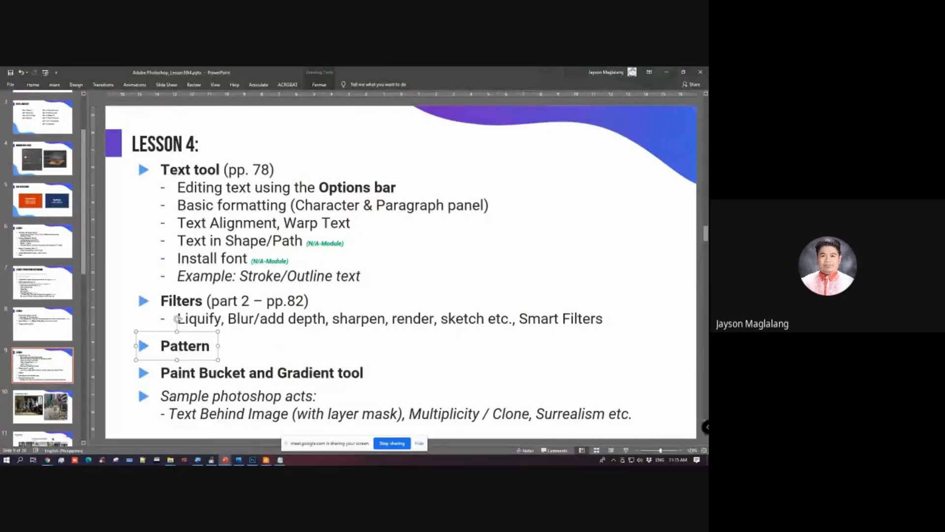
left_click(252, 460)
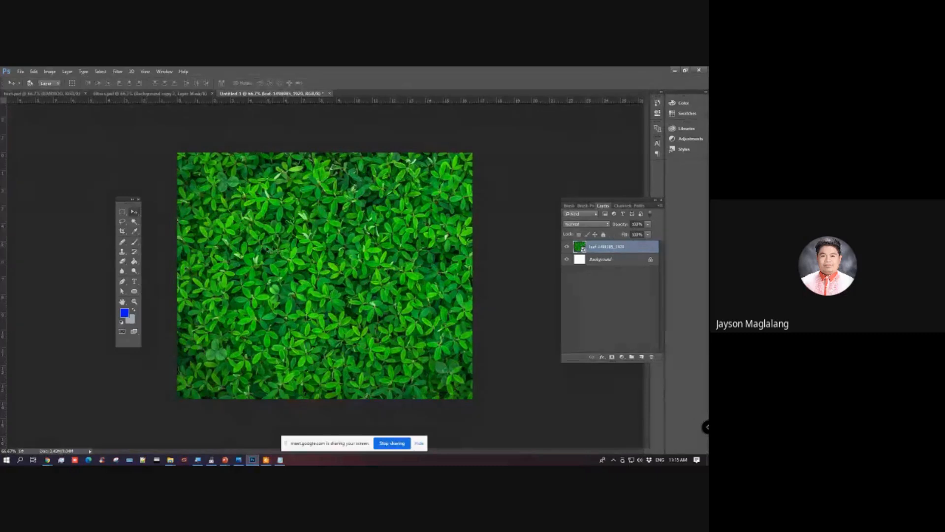
Step: Move the floating tools panel closer to the leaf image
left_click_drag(123, 200, 155, 199)
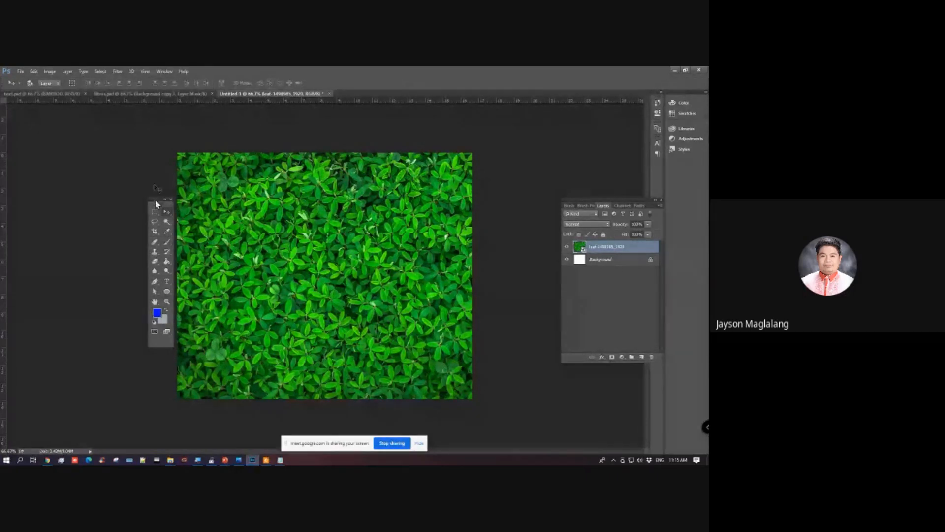
left_click(33, 72)
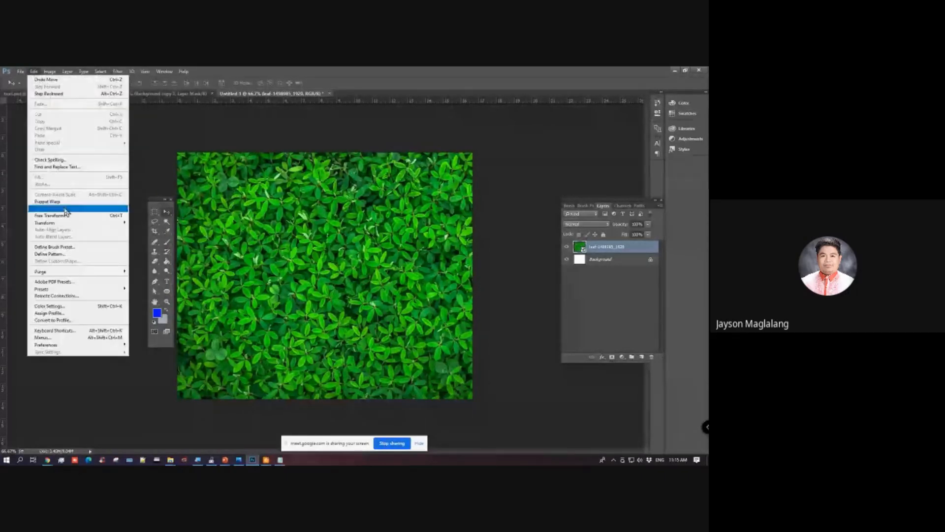
left_click(409, 72)
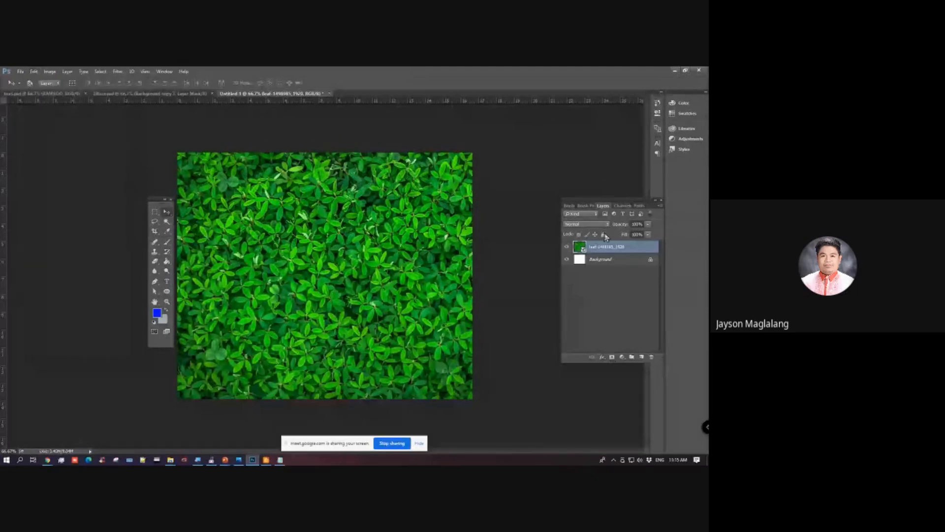
Step: Add a Pattern Overlay effect to the leaf-1498985_1920 layer through its blending options and reposition the Layer Style dialog
right_click(636, 251)
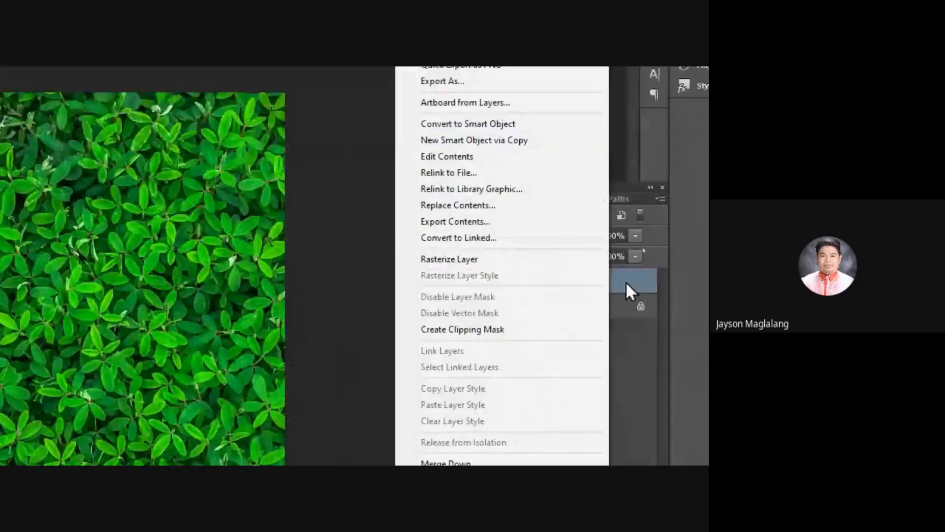
left_click(671, 428)
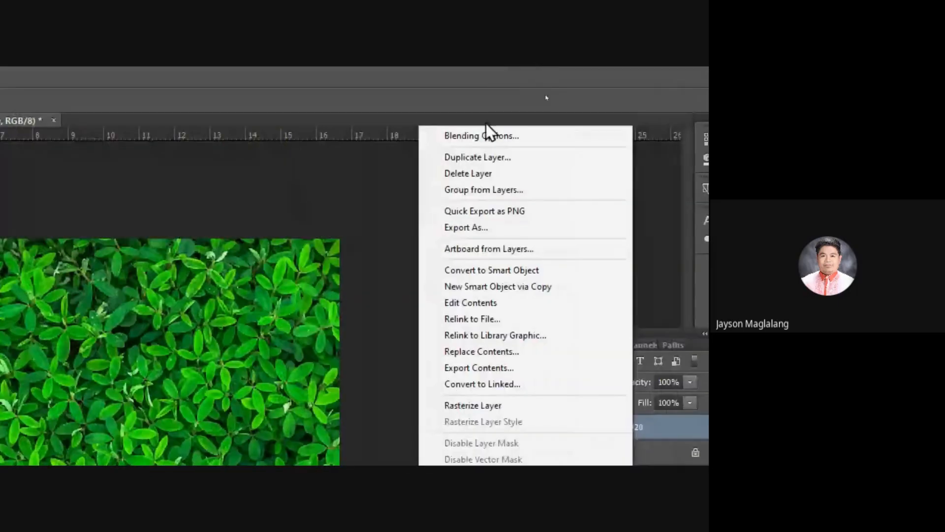
key("Escape")
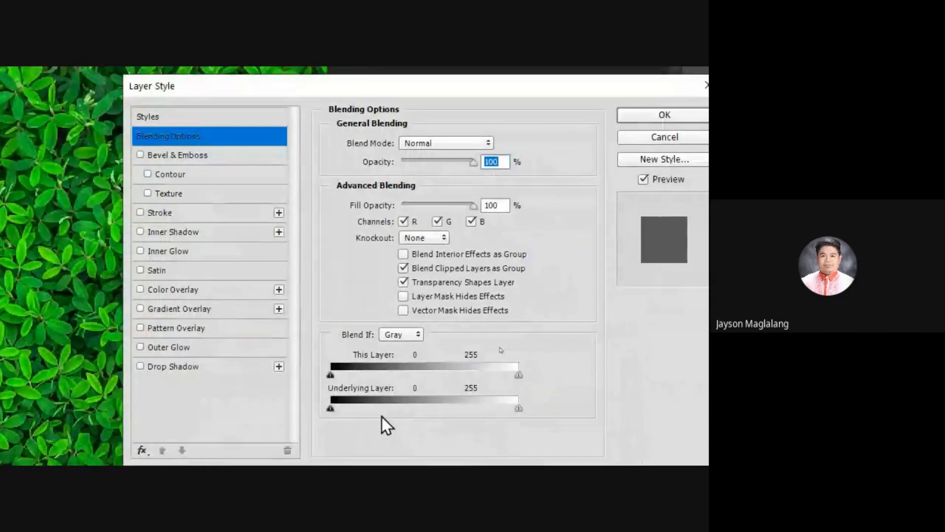
left_click(180, 329)
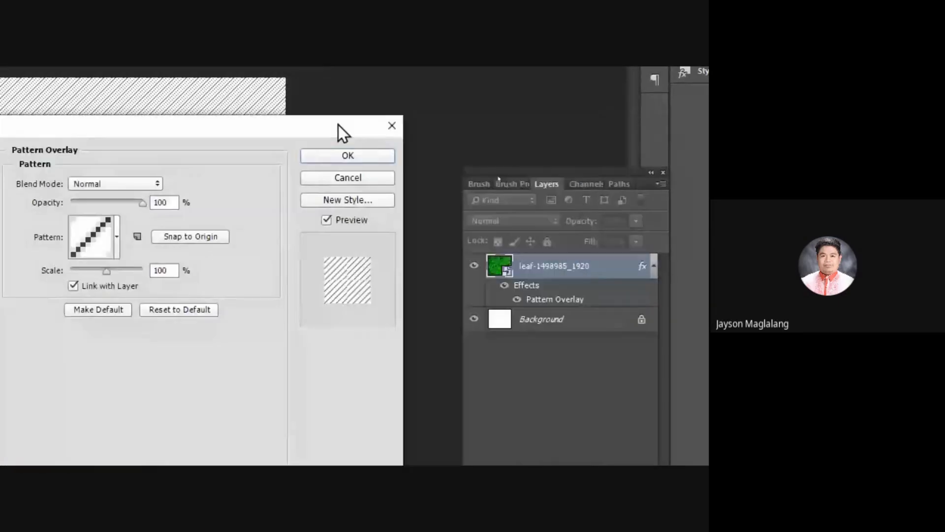
left_click_drag(338, 125, 352, 124)
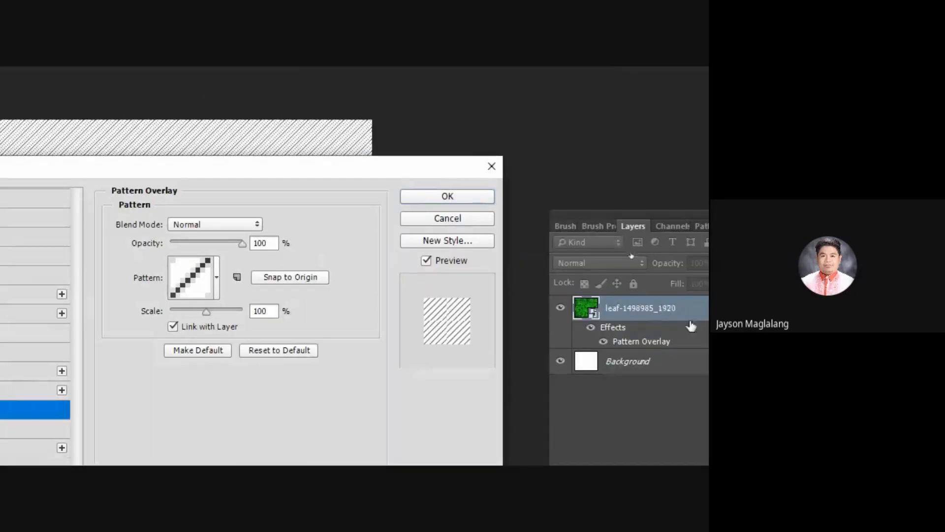
left_click_drag(165, 155, 362, 99)
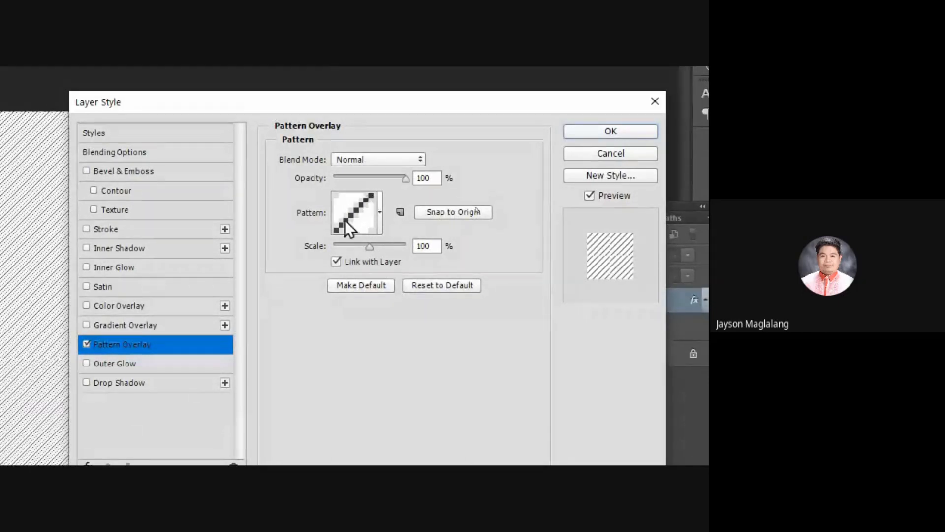
Step: Try the black-and-white grid pattern for the leaf layer's Pattern Overlay
left_click(380, 207)
left_click(357, 258)
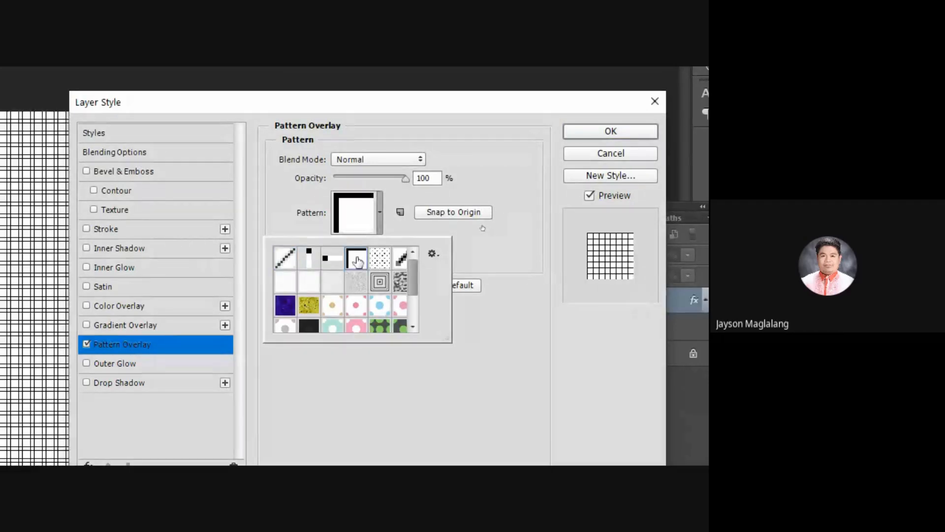
left_click(321, 226)
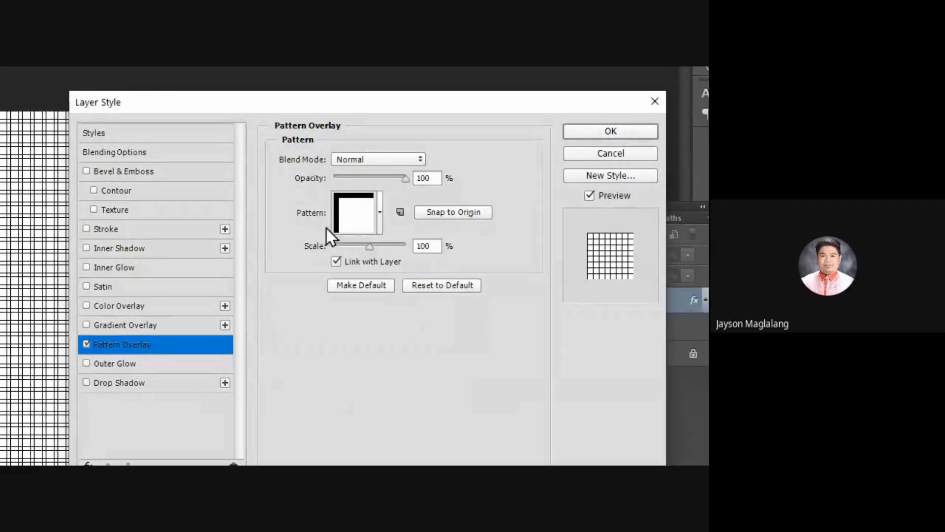
Step: Use the dark blue wavy pattern for the leaf layer's overlay, set its scale to 165%, and apply the layer style
left_click_drag(180, 99, 444, 126)
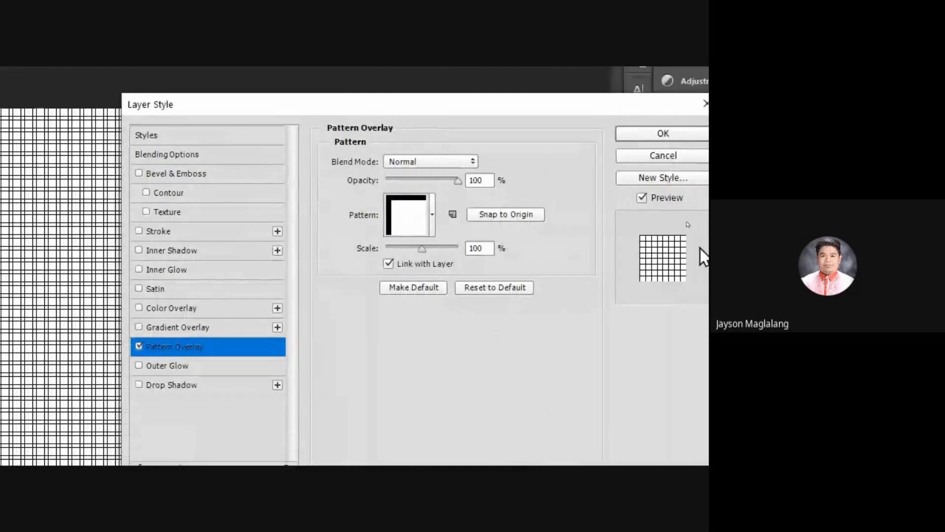
left_click(432, 212)
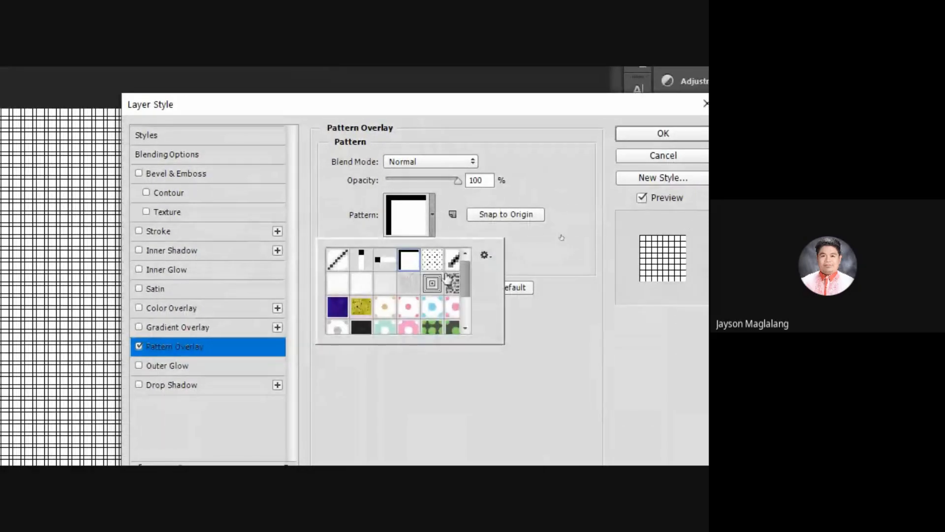
left_click(335, 308)
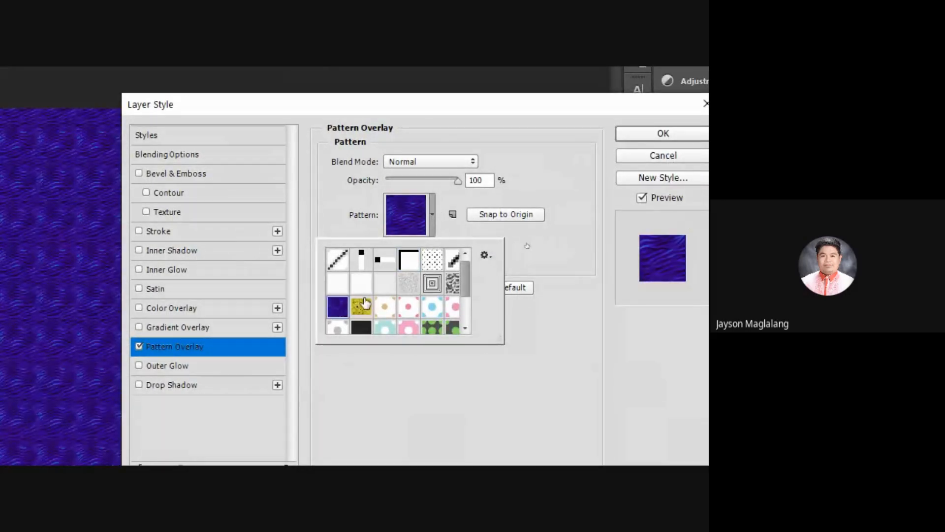
left_click(547, 170)
mouse_move(423, 247)
left_mouse_down()
mouse_move(433, 246)
mouse_move(425, 248)
left_mouse_up()
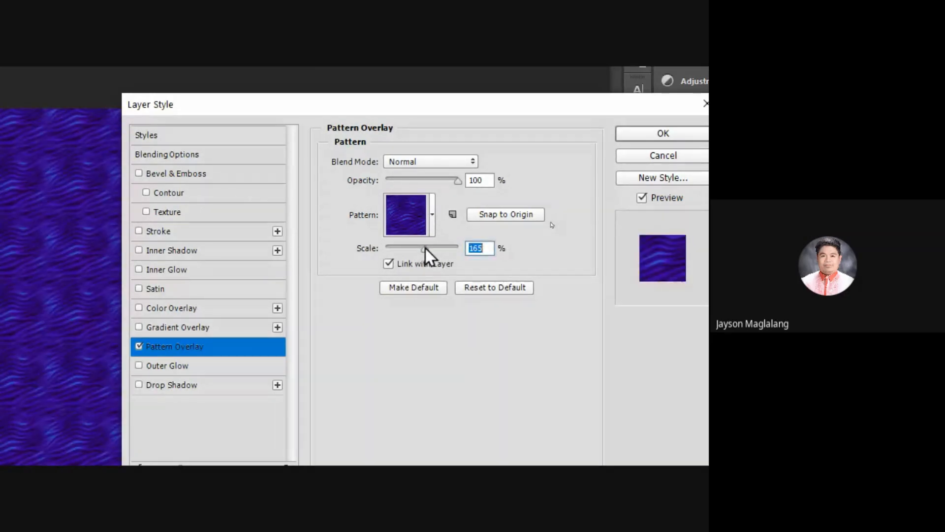
left_click(653, 133)
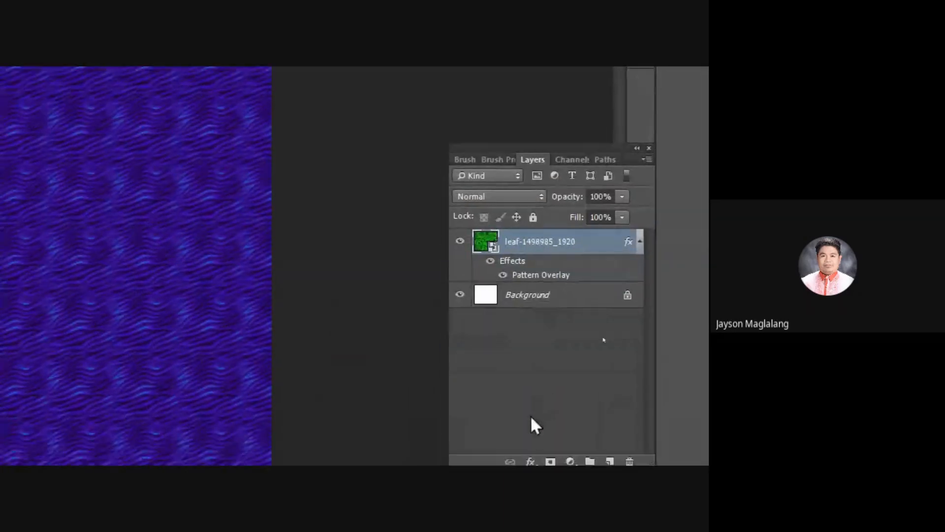
Step: Toggle the Pattern Overlay's visibility off and on to compare the leaf image with and without the effect
left_click(503, 275)
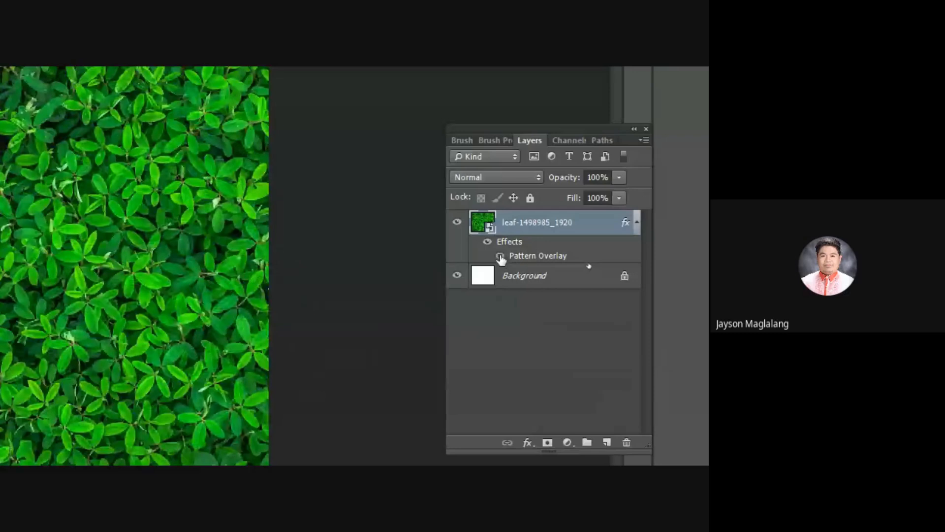
left_click(500, 256)
left_click(500, 257)
left_click(501, 257)
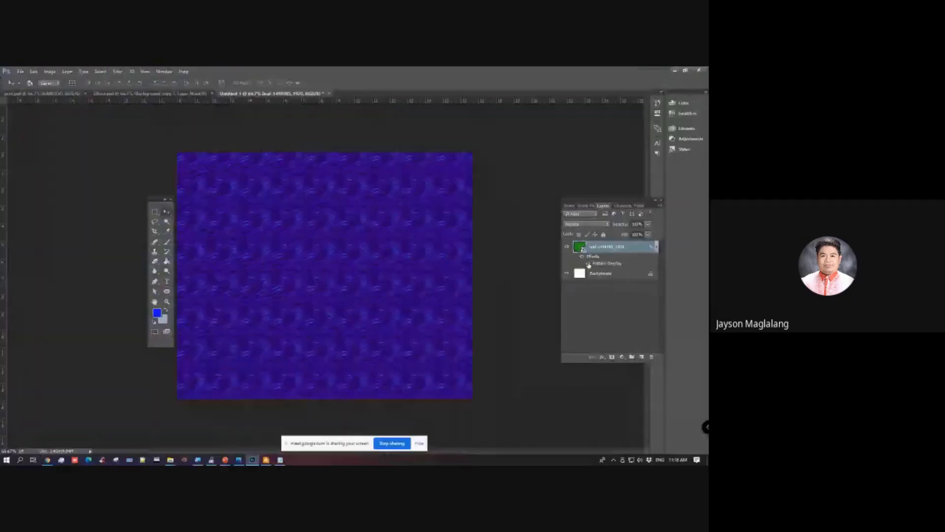
mouse_move(176, 460)
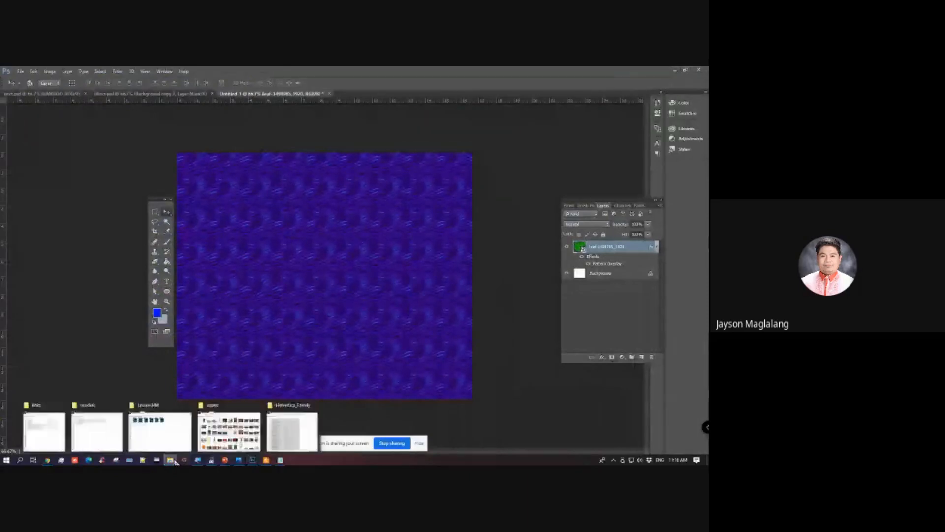
left_click(229, 431)
left_click_drag(443, 202, 272, 256)
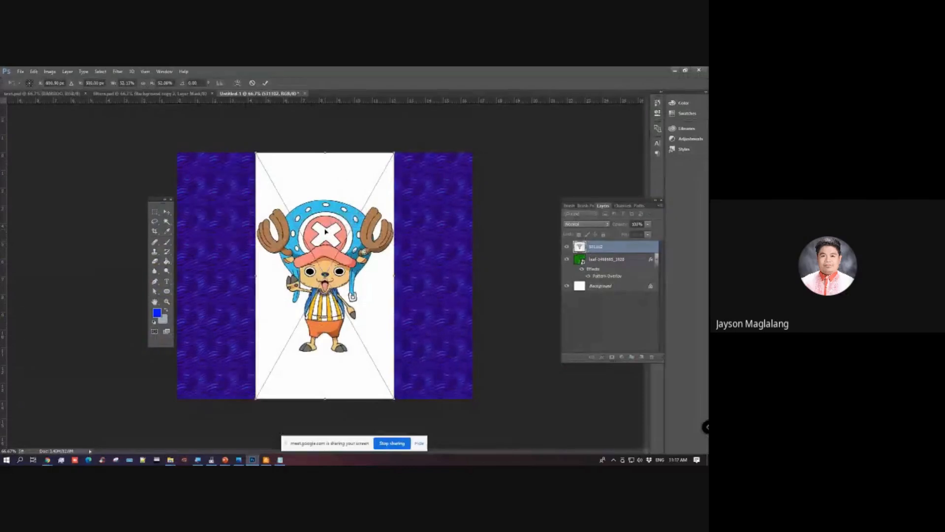
key("Escape")
Step: Place transparent.png from the assets folder into the document, scale it to about 71%, and position the character within the canvas
key("alt+Tab")
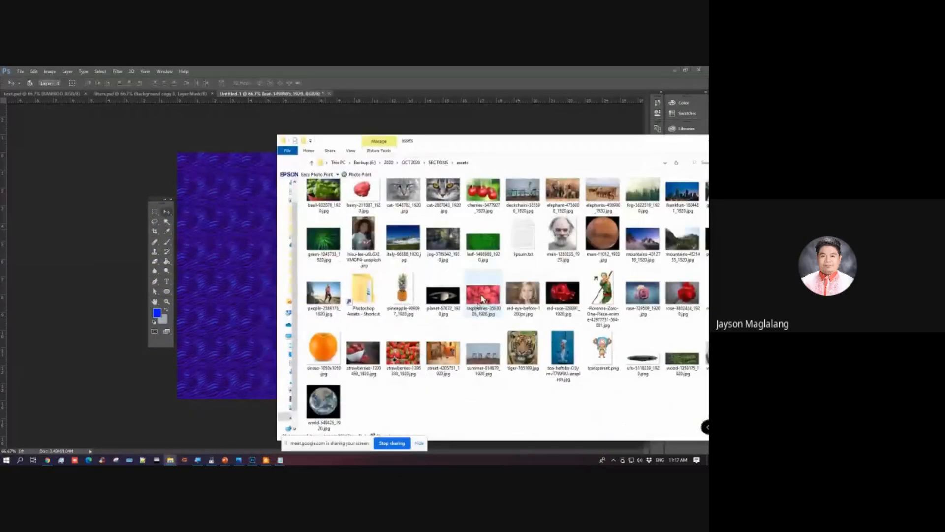
left_click_drag(603, 347, 221, 257)
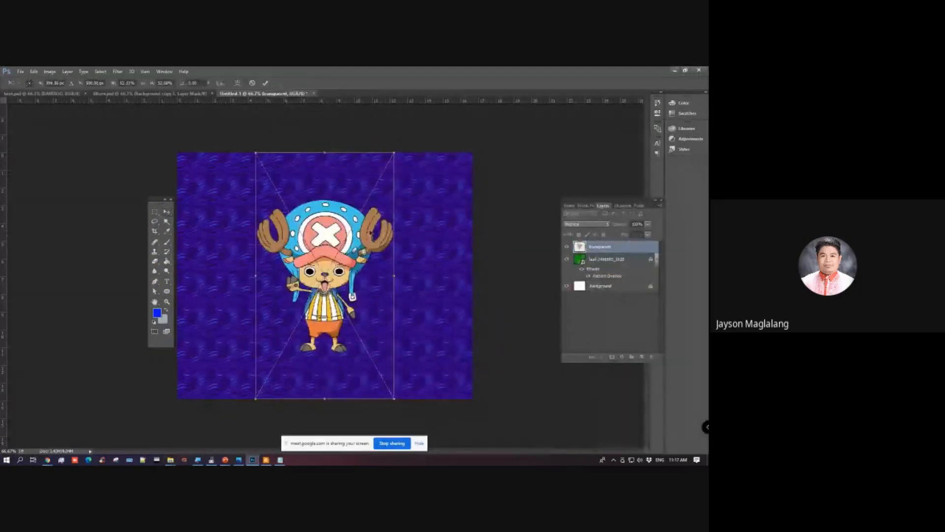
left_click_drag(378, 241, 317, 205)
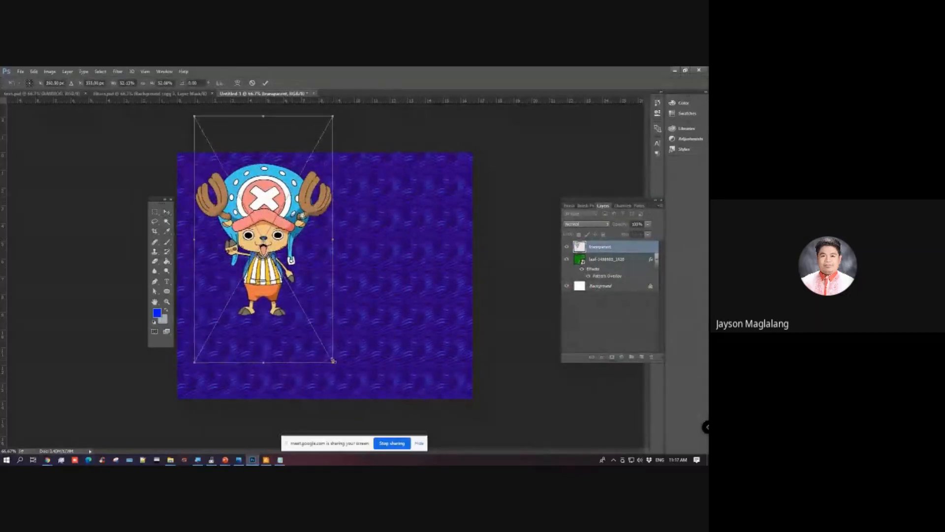
left_click_drag(333, 361, 416, 433)
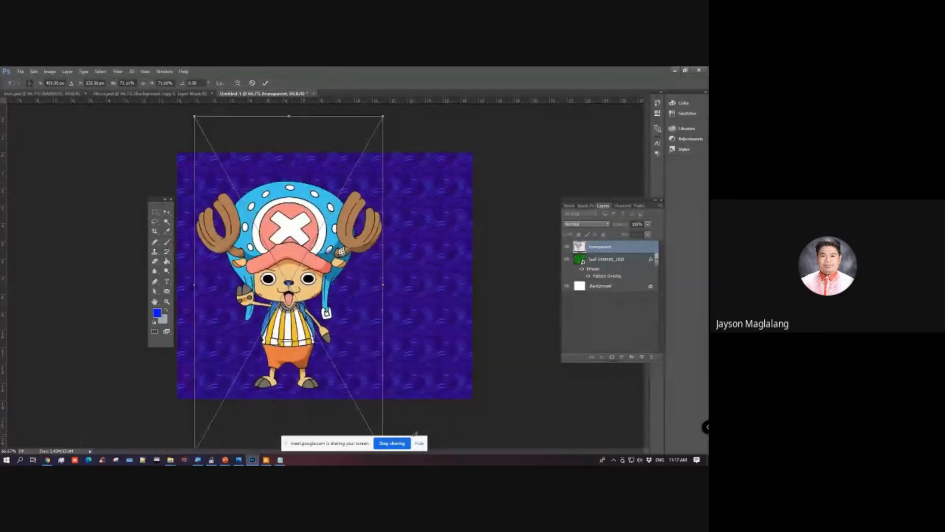
key("Return")
mouse_move(367, 303)
left_mouse_down()
mouse_move(375, 285)
mouse_move(378, 293)
left_mouse_up()
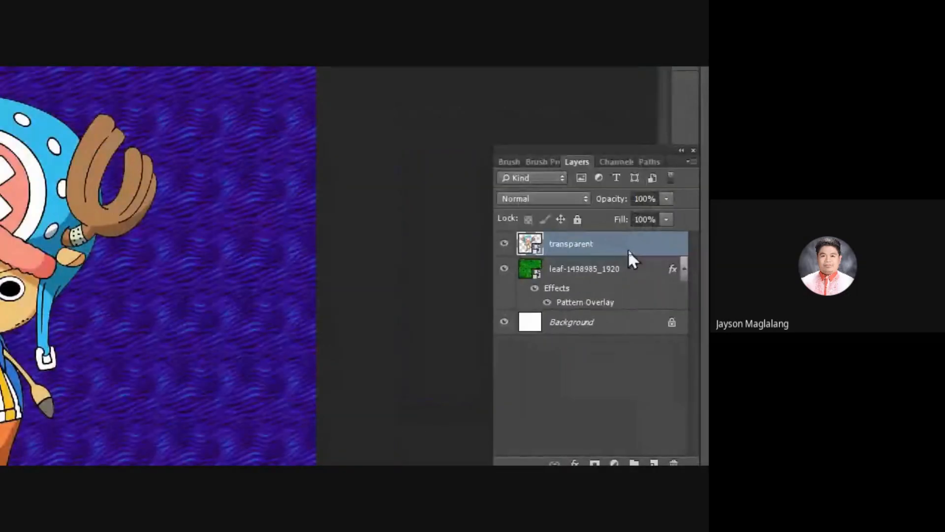
Step: Reposition the Layers panel and add a Pattern Overlay effect to the transparent layer through its blending options
right_click(629, 252)
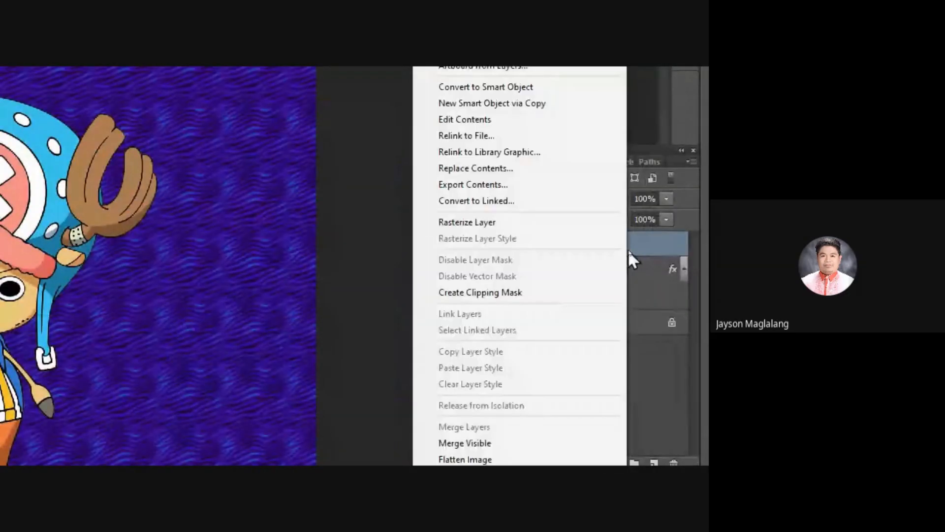
left_click(640, 150)
left_click_drag(640, 150, 526, 145)
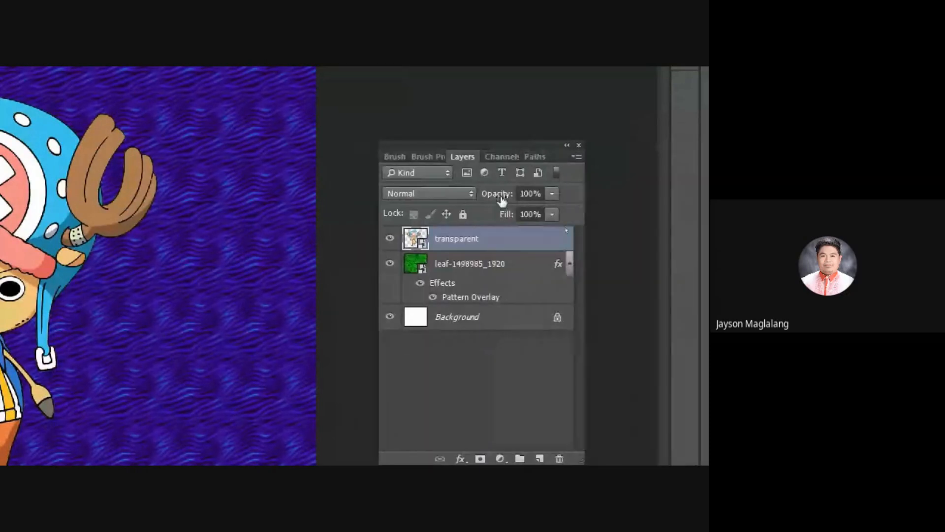
right_click(515, 249)
left_click(539, 134)
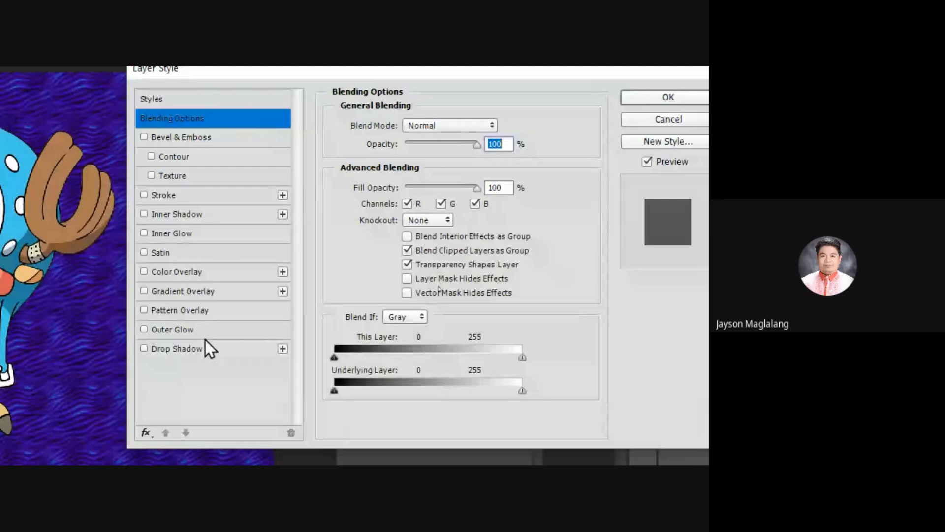
left_click(196, 311)
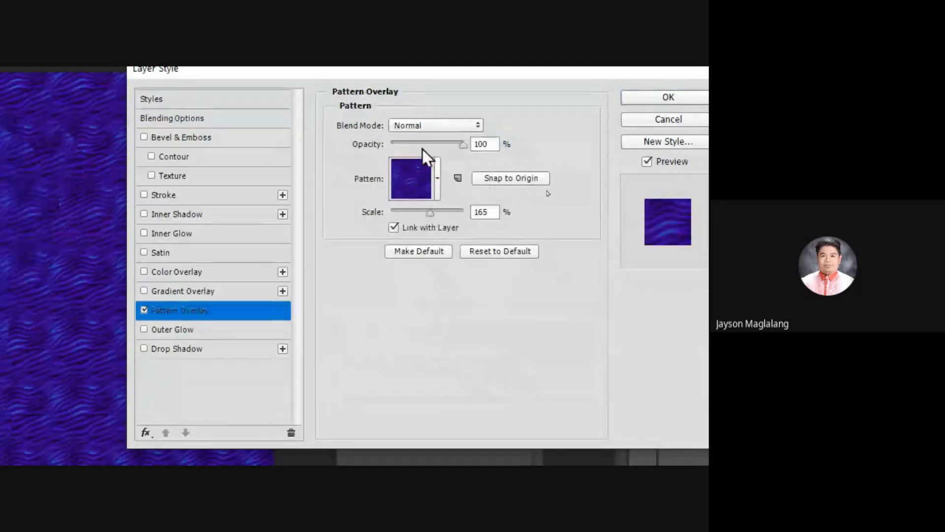
Step: Use the white pattern with small pink dots for the transparent layer's overlay and apply the layer style
left_click(438, 164)
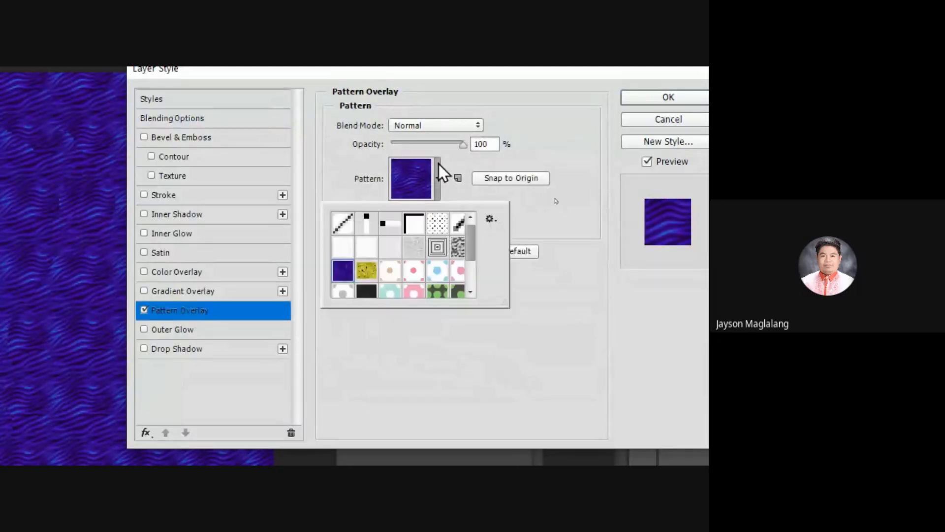
left_click(414, 270)
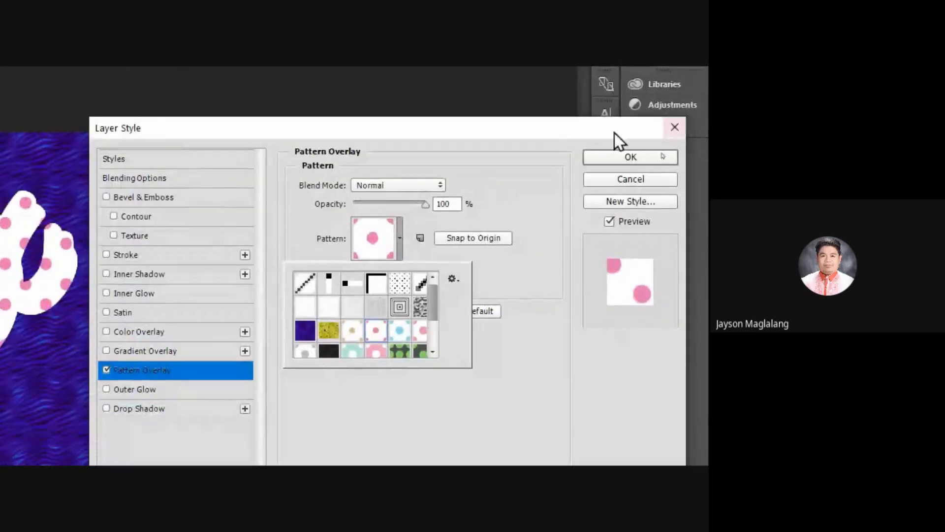
left_click(606, 153)
left_click(607, 153)
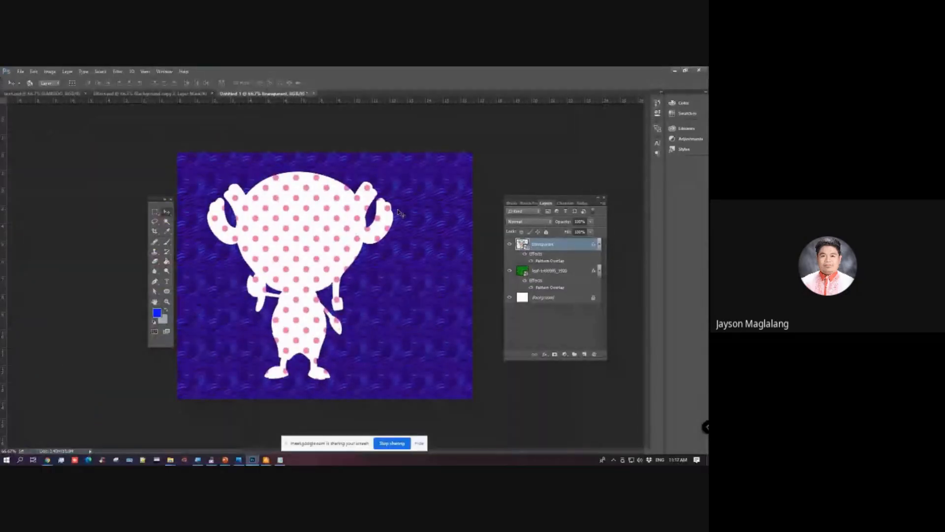
Step: Reopen the transparent layer's Pattern Overlay settings and try the yellow flower pattern
right_click(571, 246)
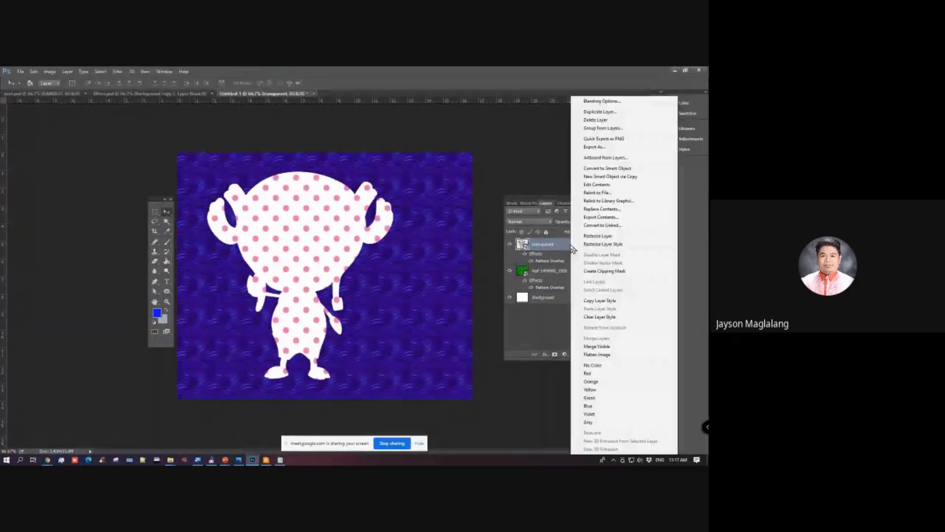
left_click(601, 102)
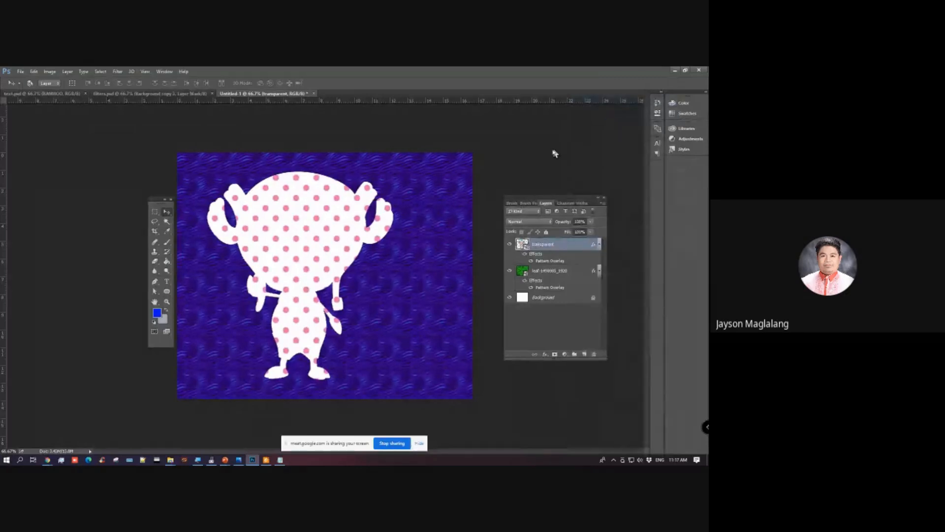
left_click(441, 273)
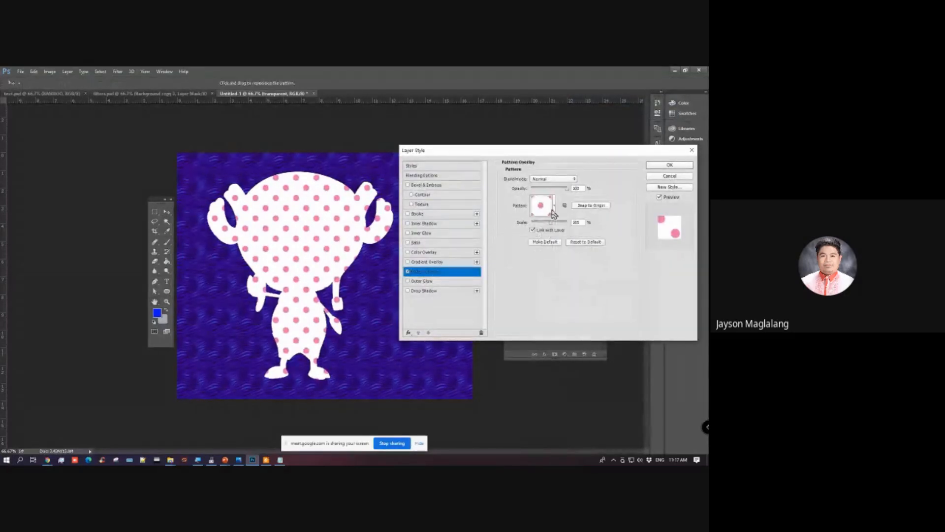
left_click(555, 207)
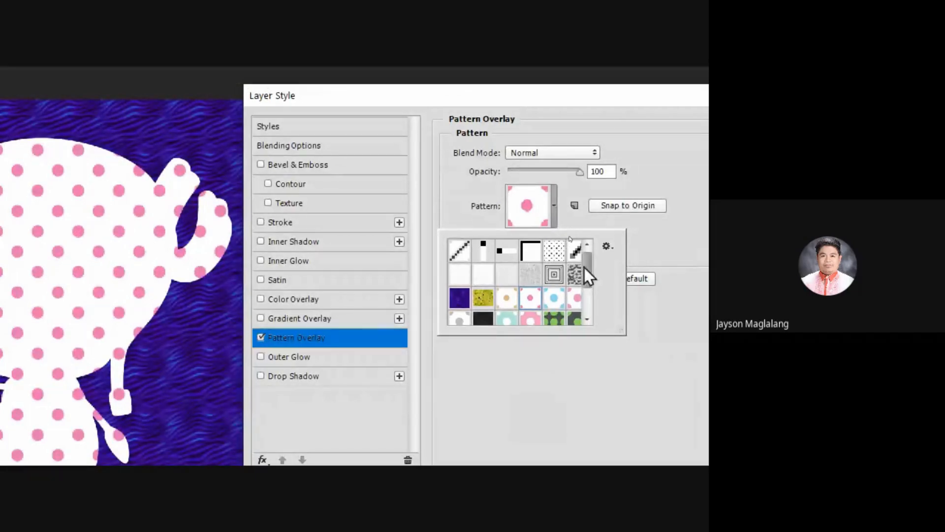
left_click_drag(586, 260, 440, 324)
left_click(483, 298)
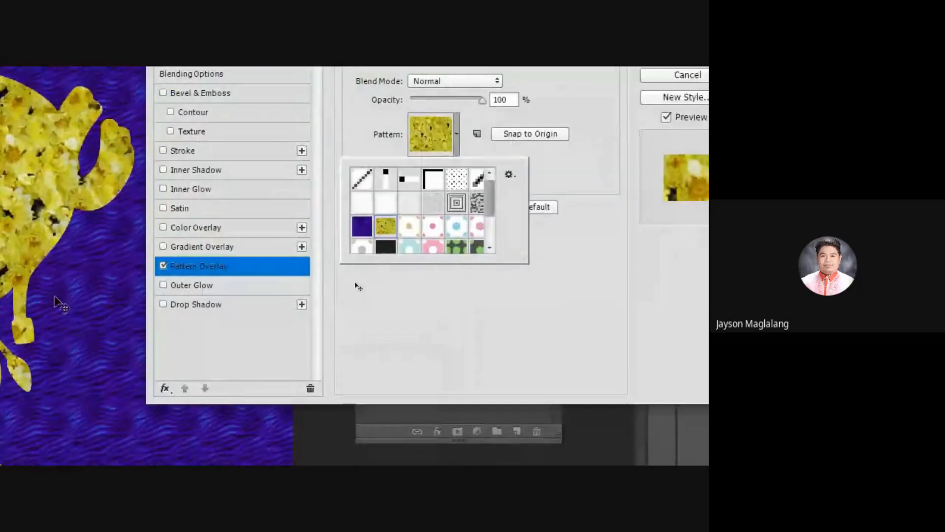
Step: Change the transparent layer's overlay to the white pattern with light blue dots and apply the layer style
left_click_drag(459, 277, 465, 308)
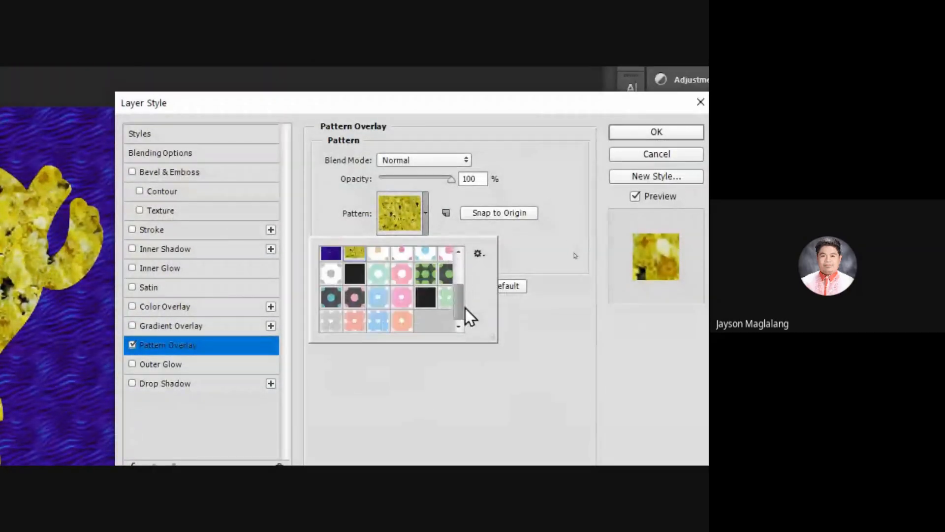
left_click(425, 256)
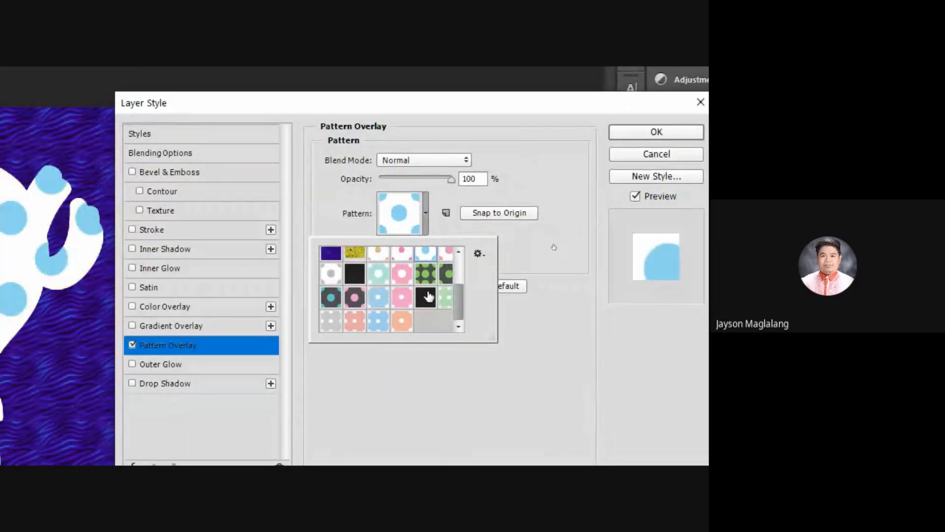
left_click(560, 231)
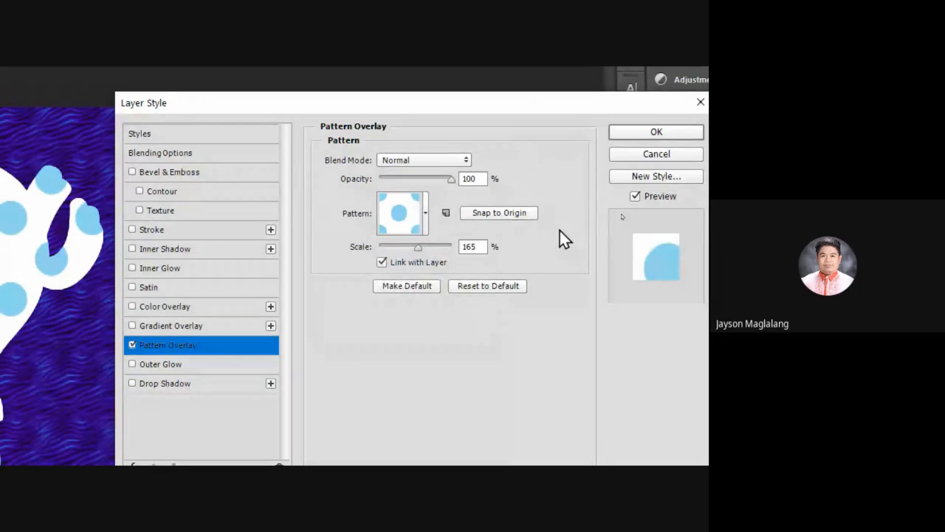
left_click(633, 132)
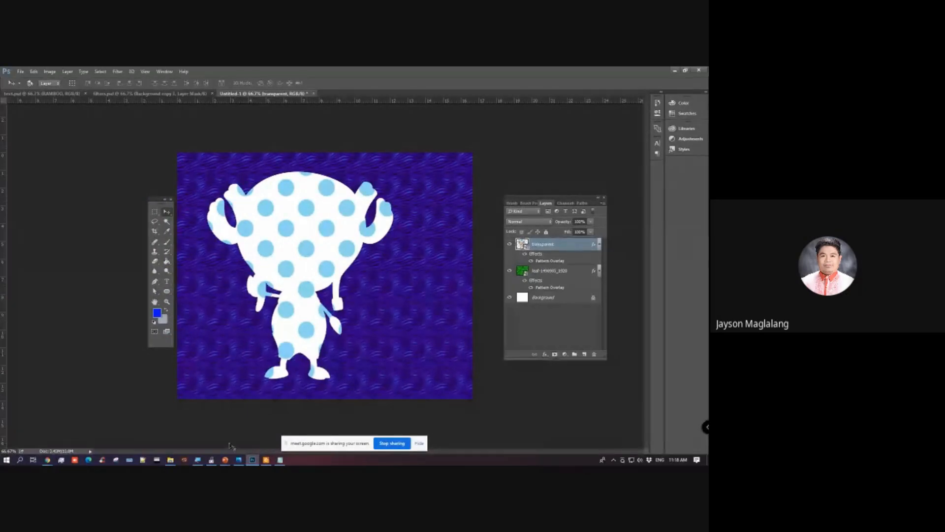
Step: Switch to File Explorer, open the patterns folder inside Photoshop Assets, and reposition the window
mouse_move(170, 460)
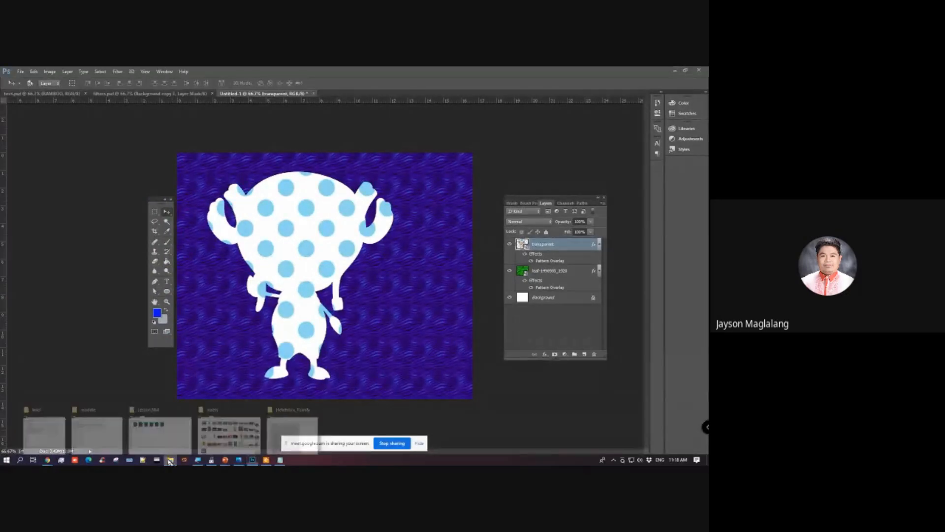
left_click(292, 431)
left_click(386, 163)
left_click(356, 163)
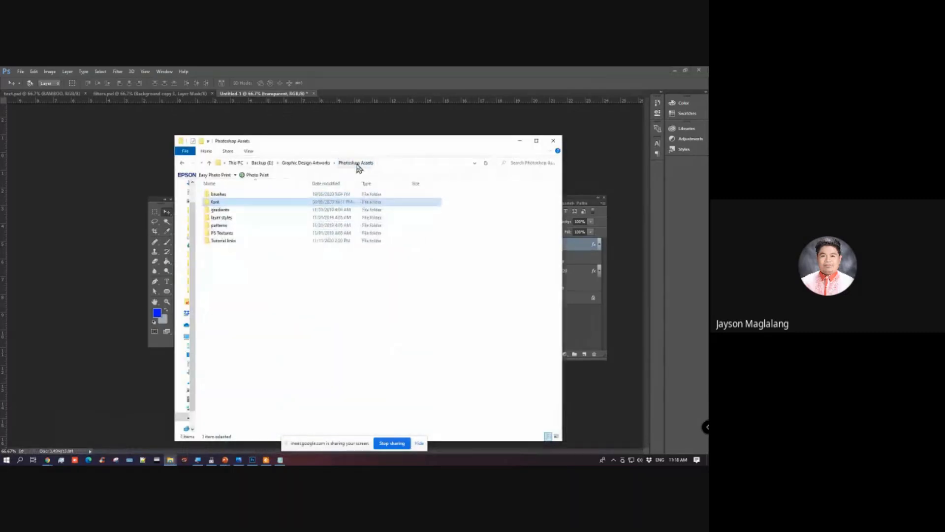
left_click(234, 226)
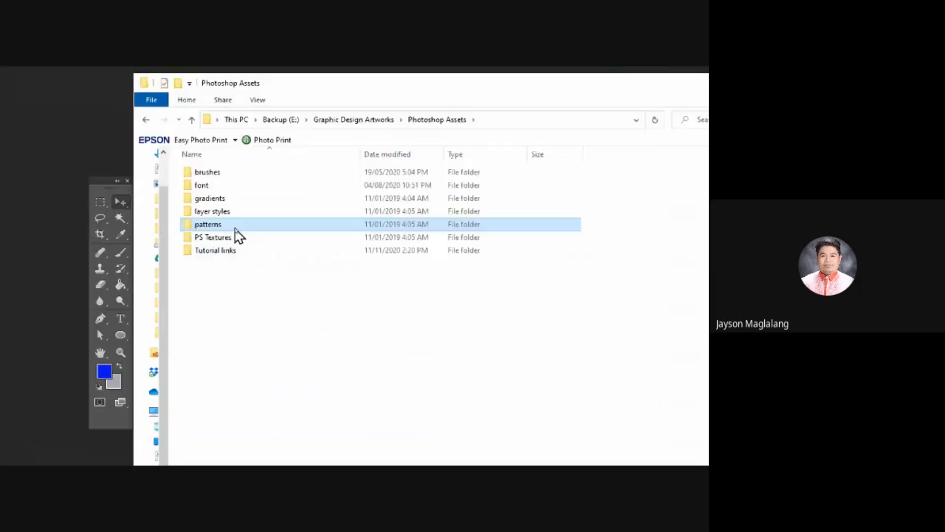
double_click(197, 229)
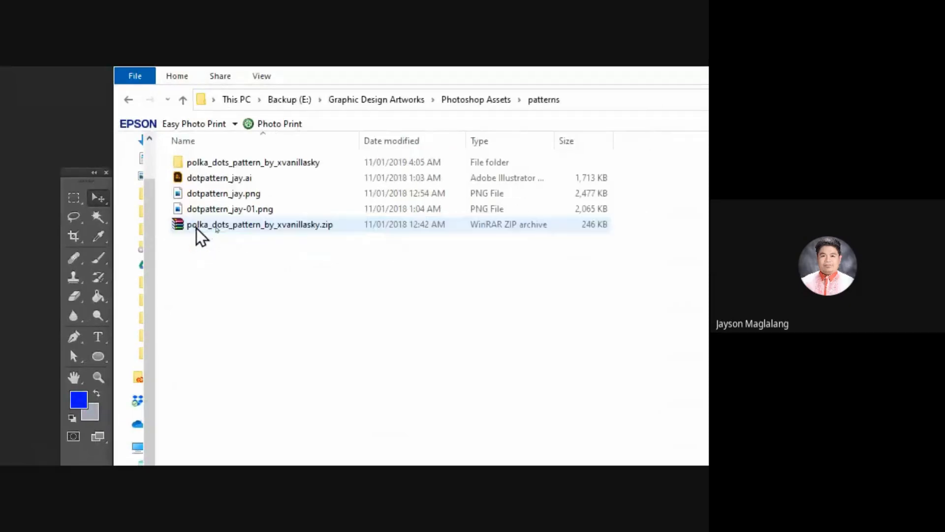
left_click_drag(437, 83, 475, 91)
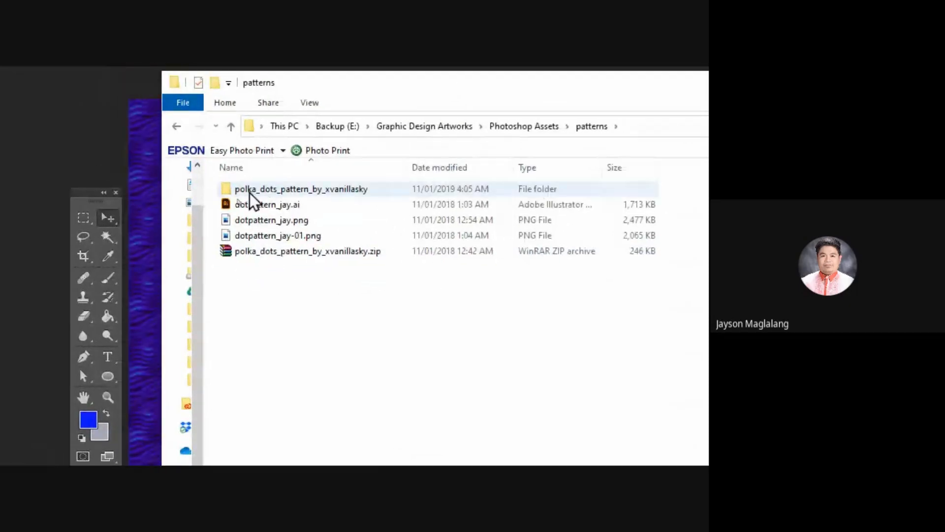
Step: Open the polka_dots folder inside polka_dots_pattern_by_xvanillasky and examine the pattern images, selecting pattern1.jpg and pattern2.jpg in turn
left_click(291, 194)
double_click(270, 192)
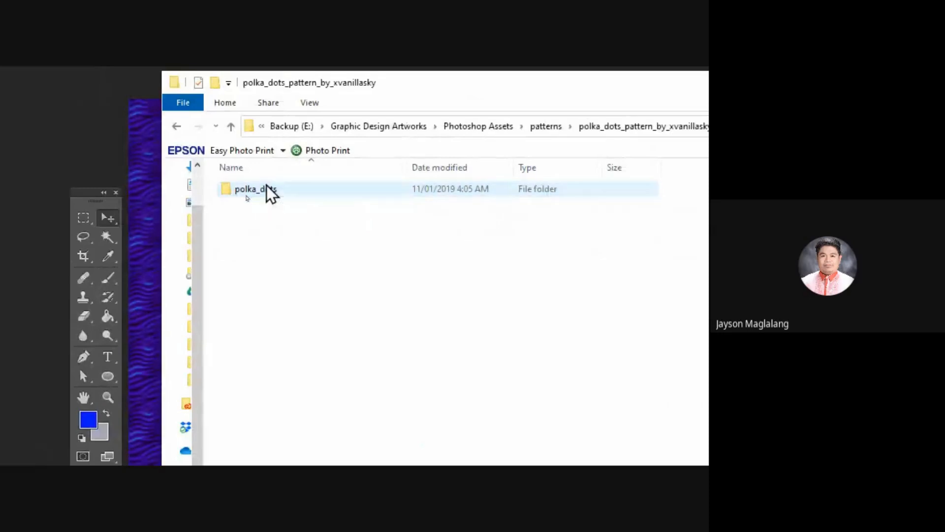
double_click(249, 193)
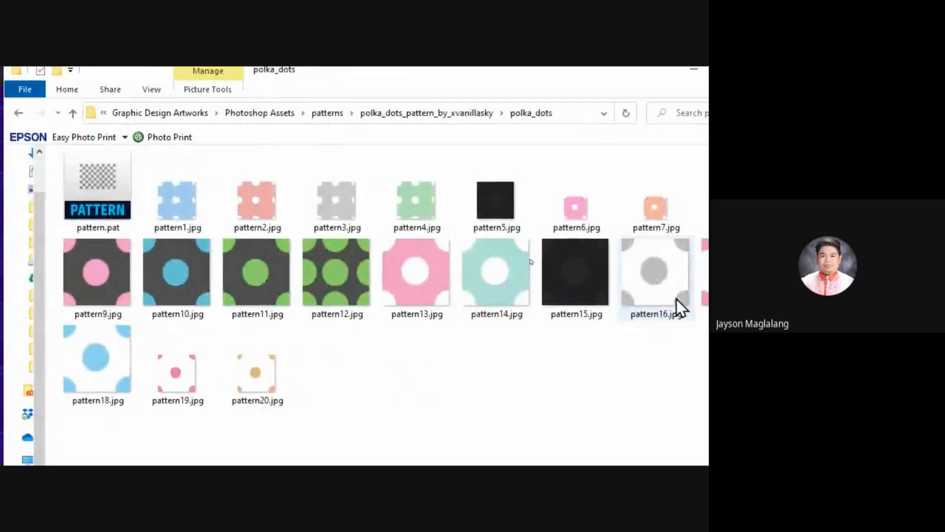
left_click(180, 199)
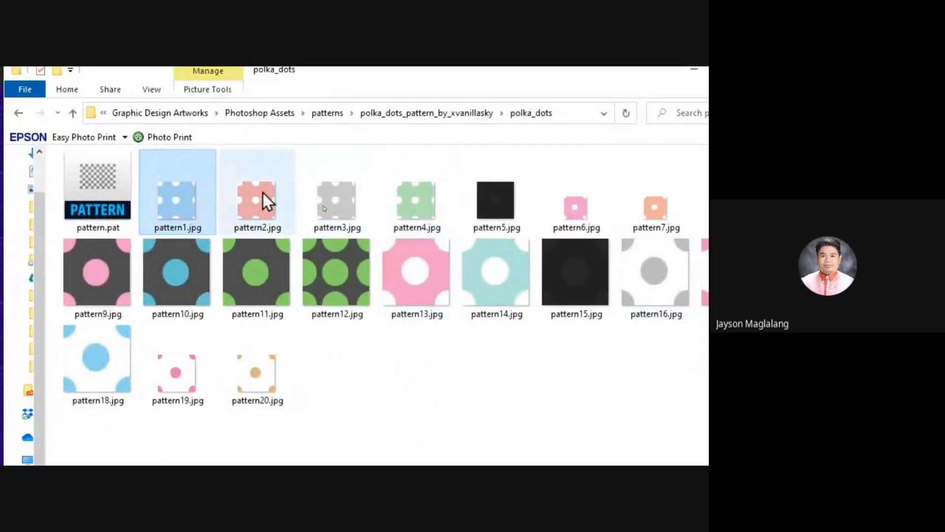
left_click(262, 196)
left_click(182, 196)
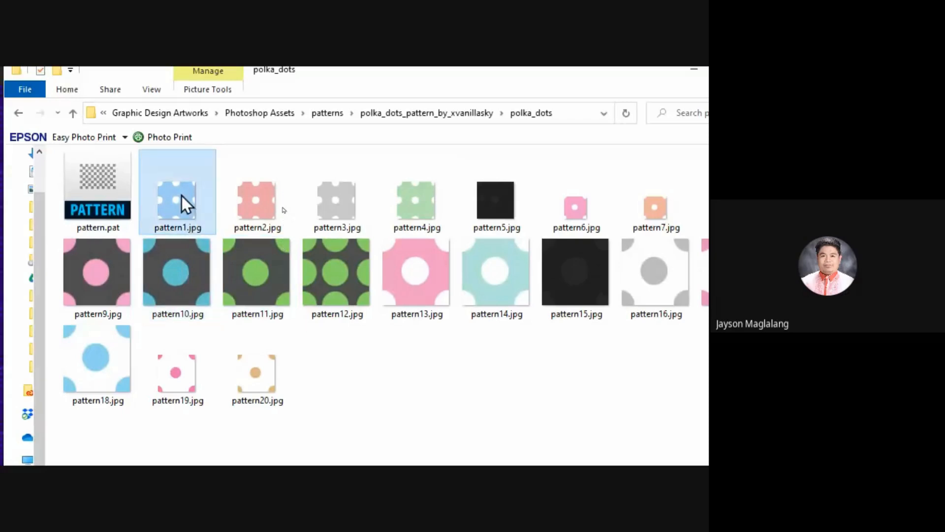
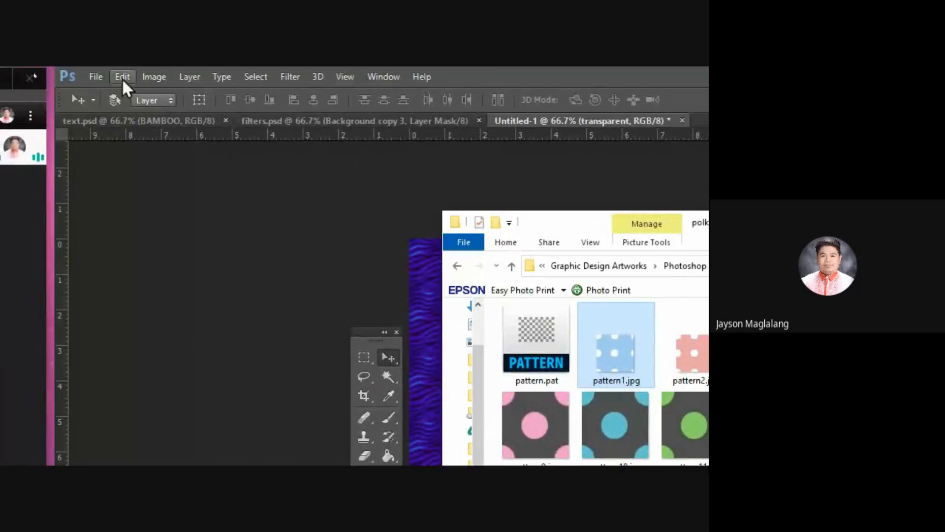
Step: Return to the polka_dots folder in File Explorer and open pattern.pat to load its patterns into Photoshop
left_click(122, 77)
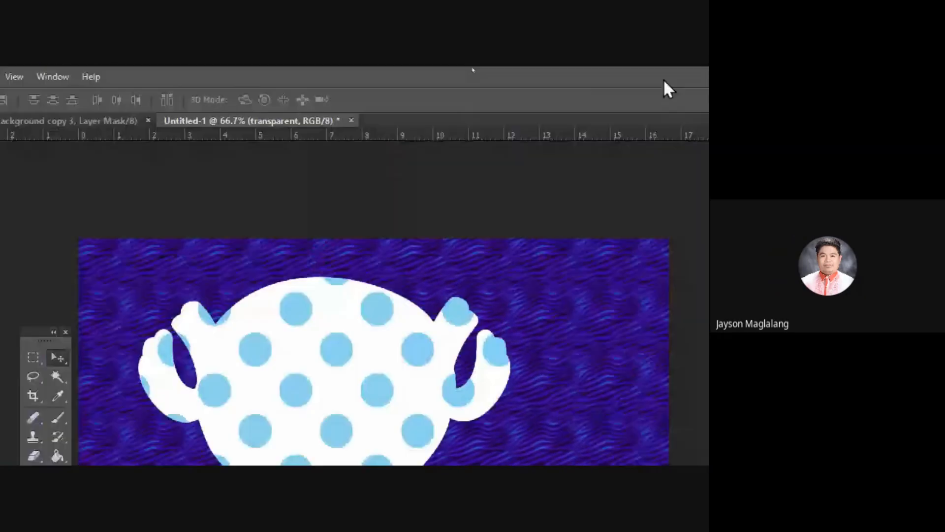
left_click(574, 75)
key("alt+Tab")
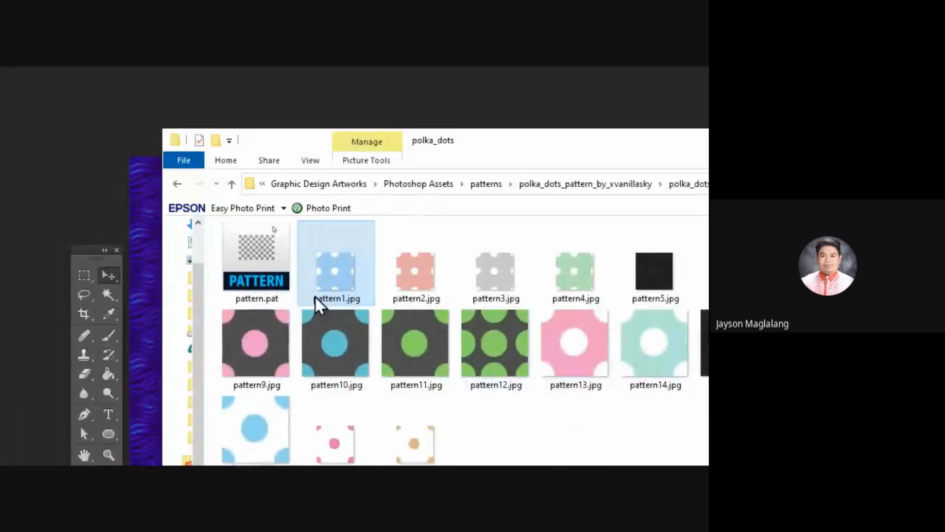
left_click(423, 345)
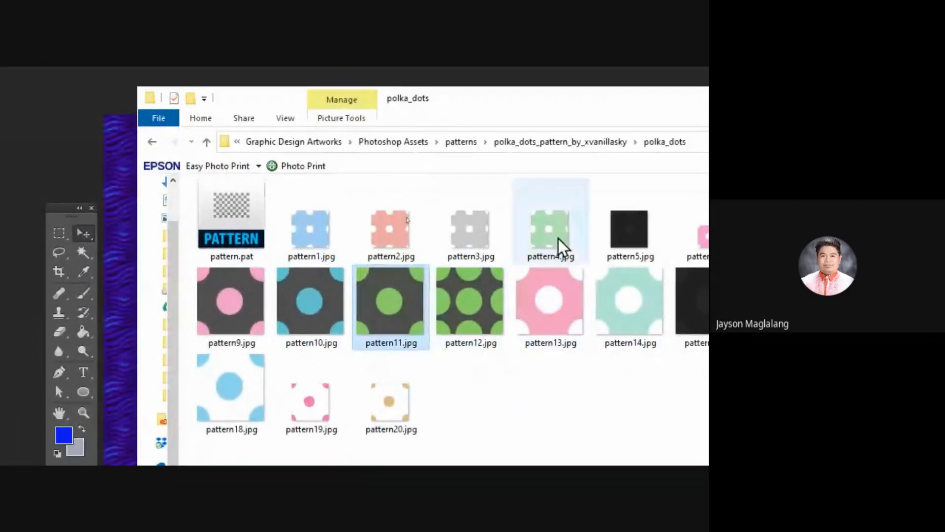
left_click(229, 251)
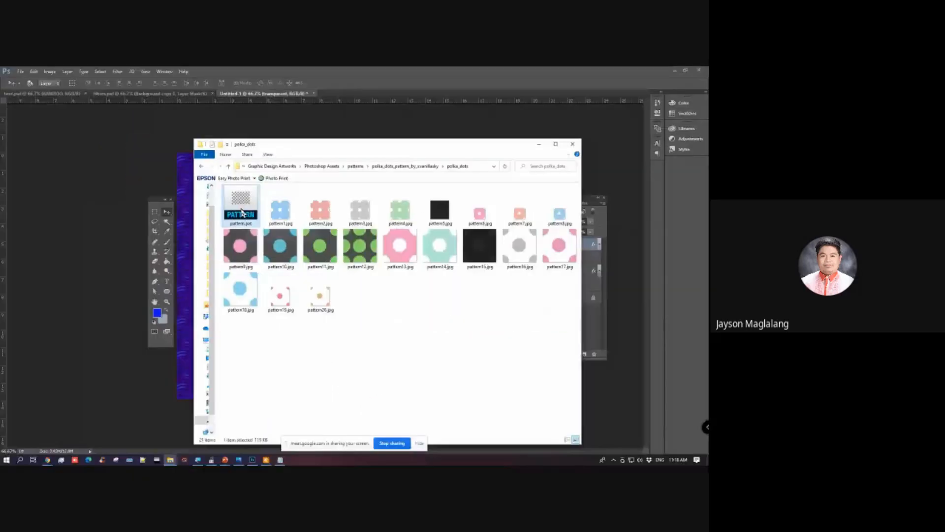
double_click(242, 212)
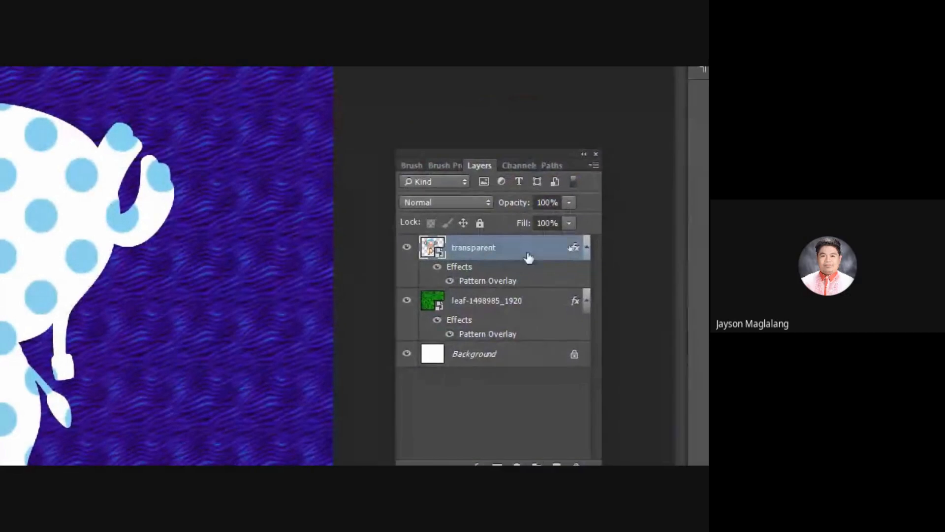
Step: Open the transparent layer's Pattern Overlay settings and browse the available patterns in the pattern picker
right_click(524, 246)
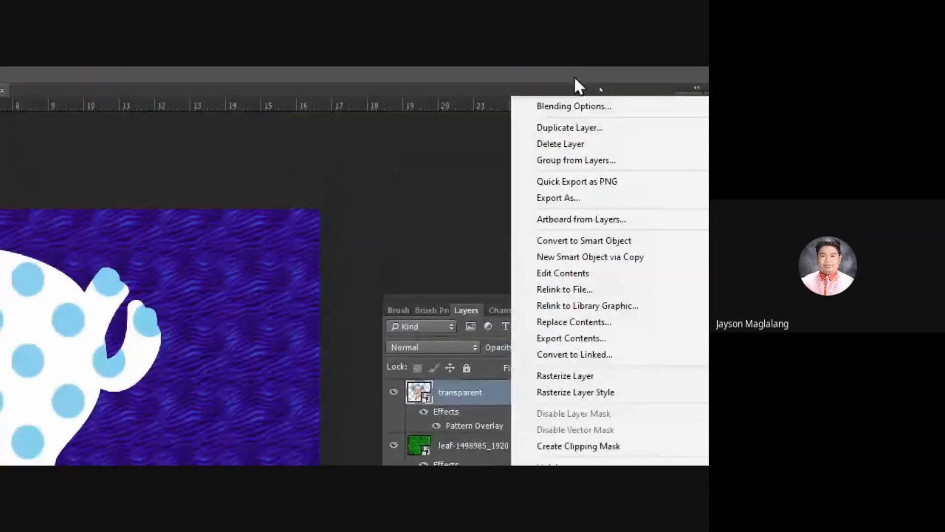
left_click(569, 107)
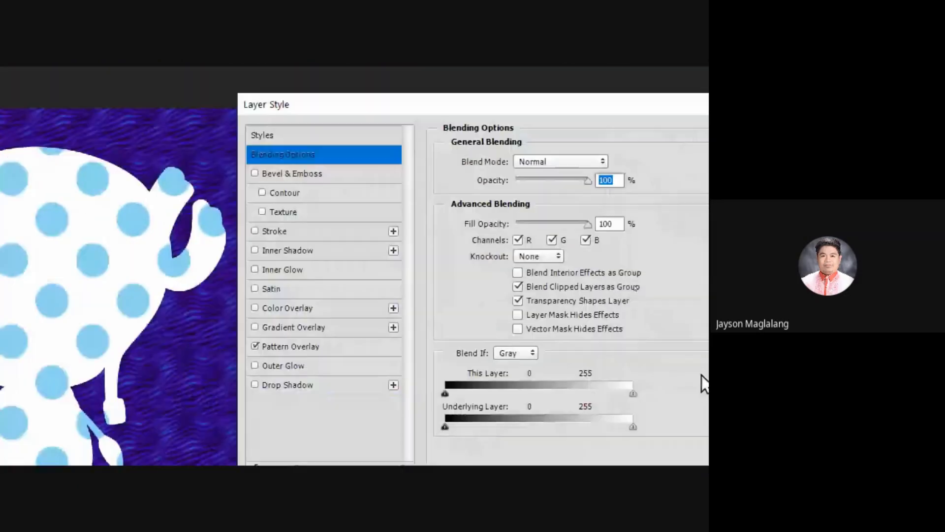
left_click(349, 349)
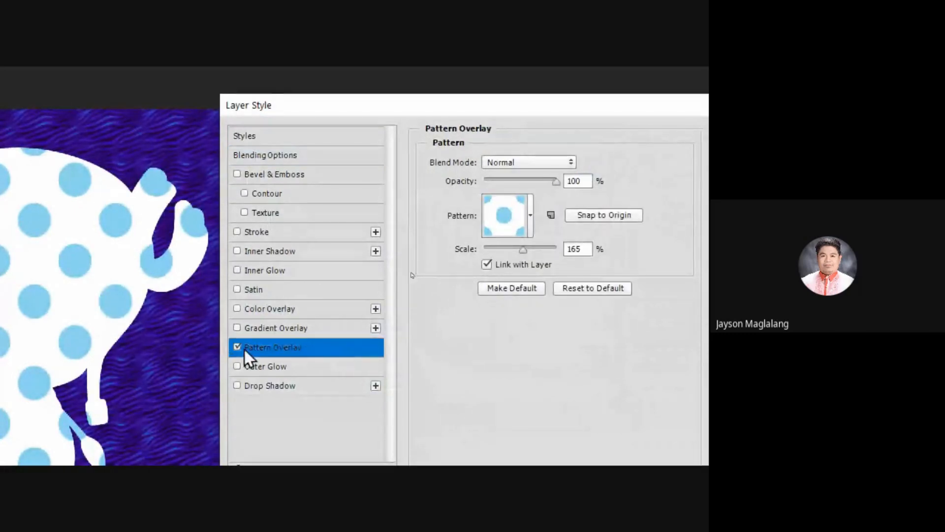
left_click(530, 214)
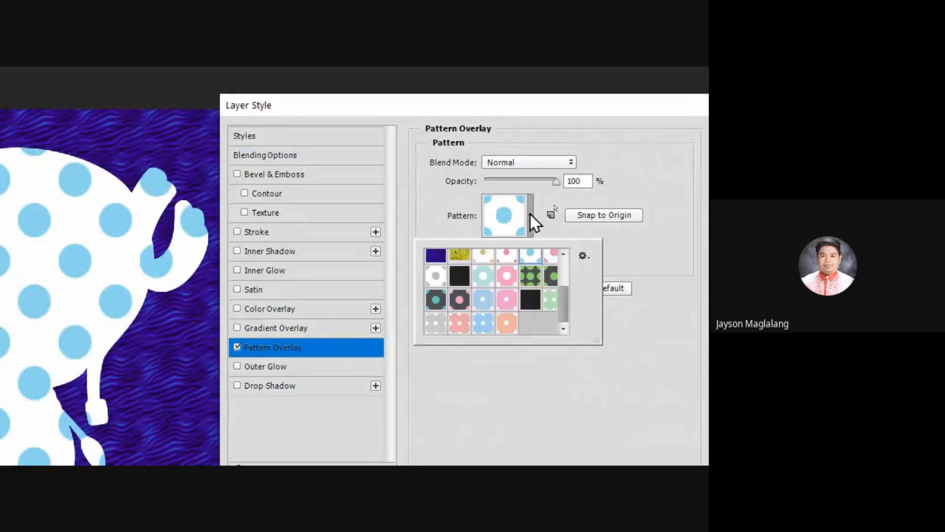
left_click(612, 246)
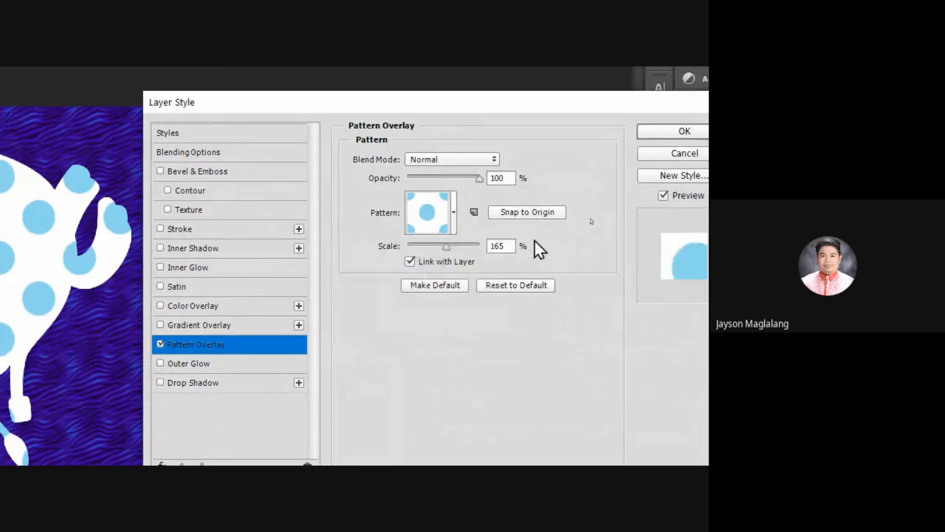
left_click(453, 212)
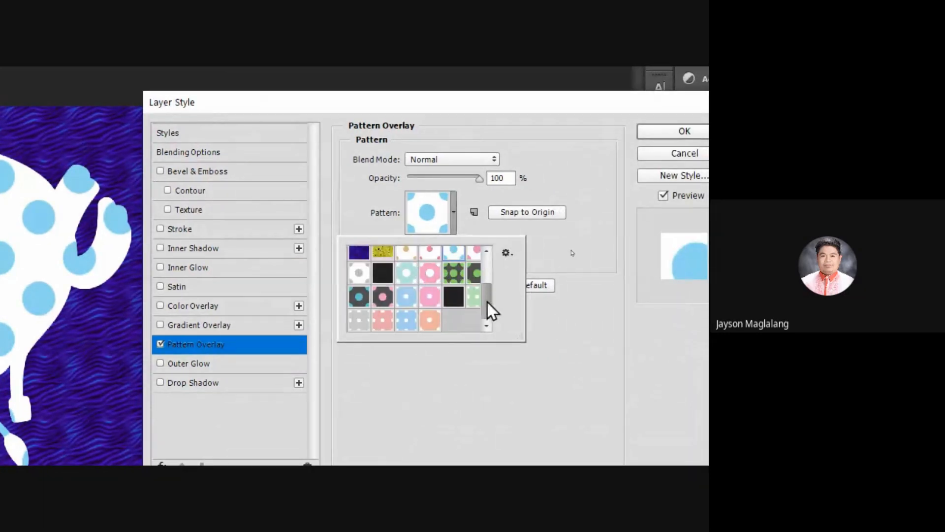
left_click_drag(487, 302, 487, 336)
left_click_drag(489, 295, 488, 249)
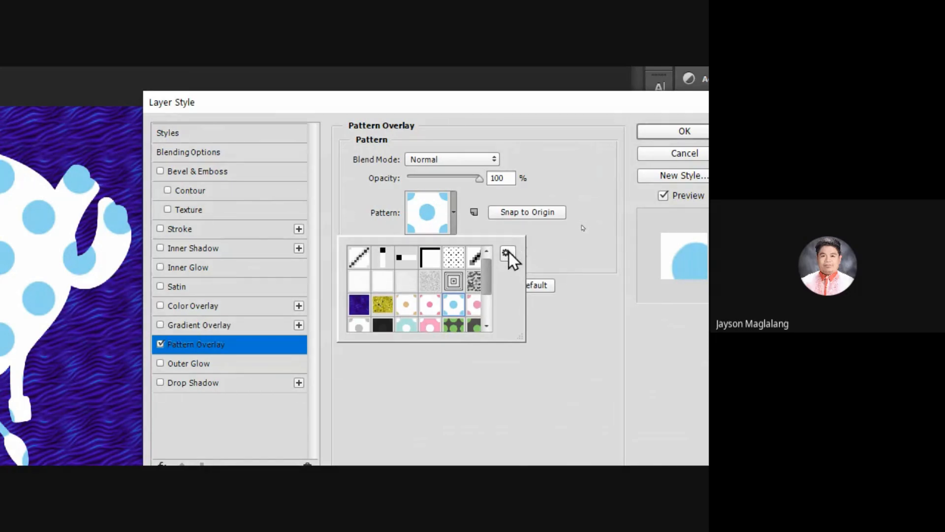
Step: Demonstrate selecting pattern.pat in the polka_dots folder with Load Patterns, cancel without loading, and repeat the demonstration once
left_click(509, 252)
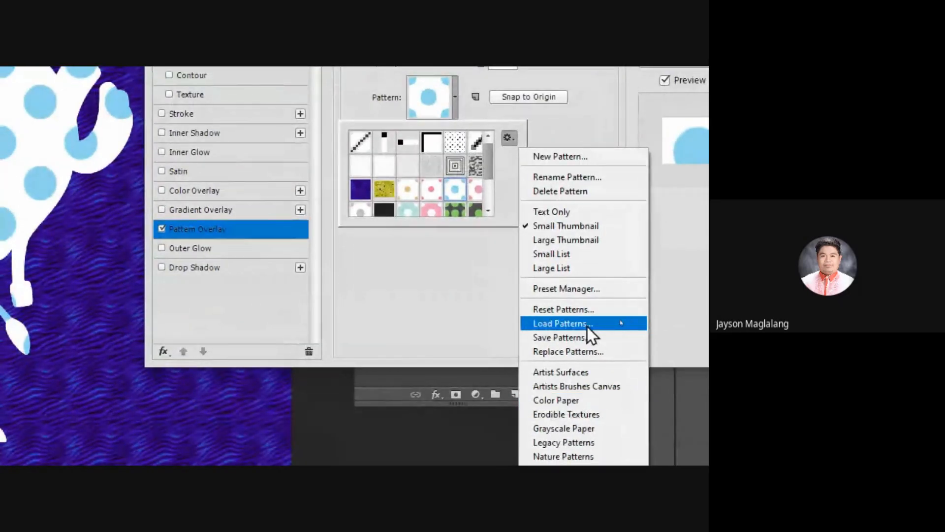
left_click(555, 323)
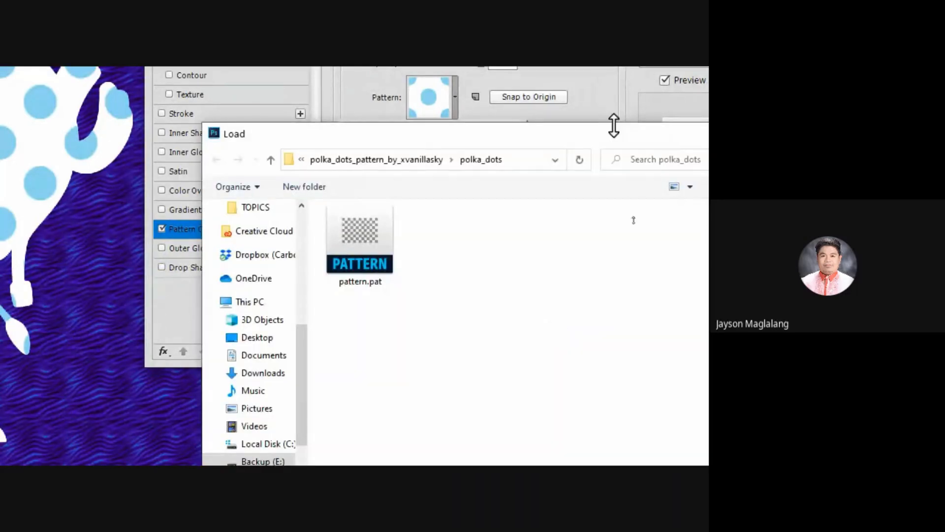
left_click(327, 231)
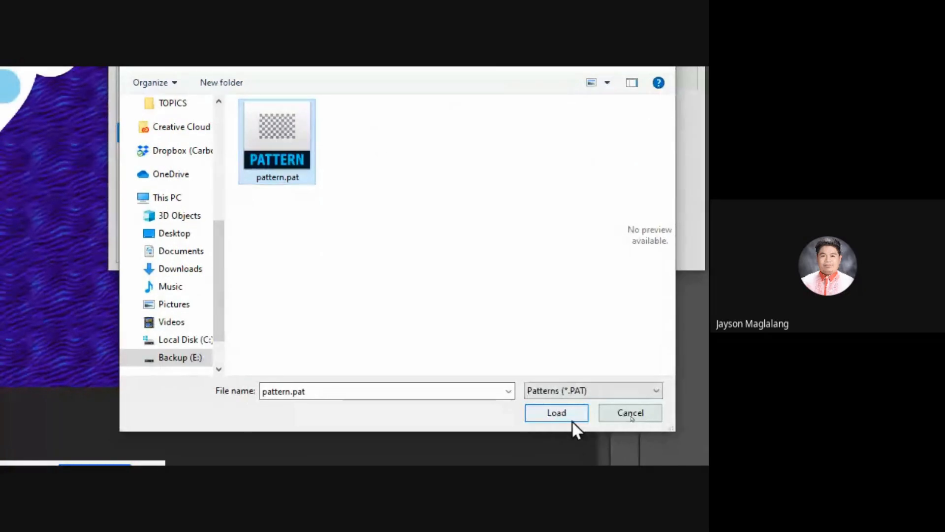
left_click(623, 415)
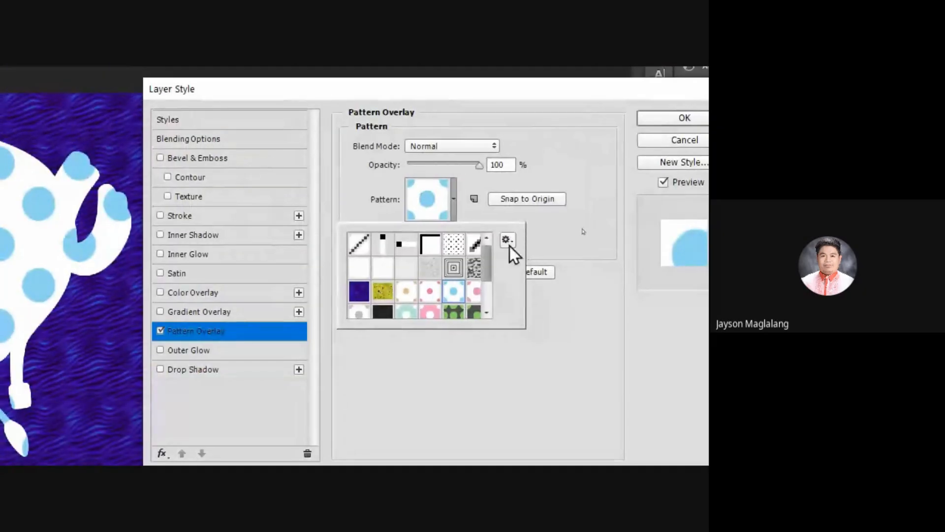
left_click(561, 234)
left_click(449, 209)
left_click(508, 243)
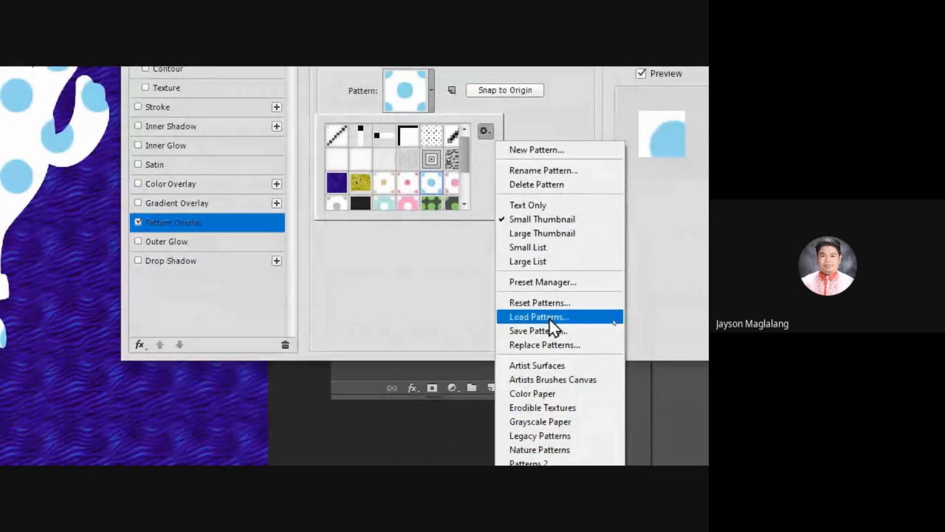
left_click(549, 319)
left_click(302, 215)
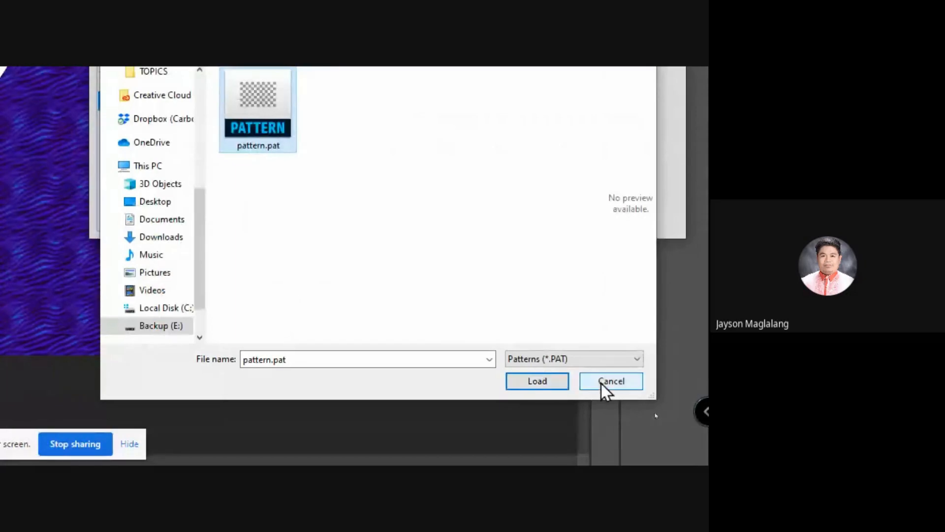
left_click(601, 383)
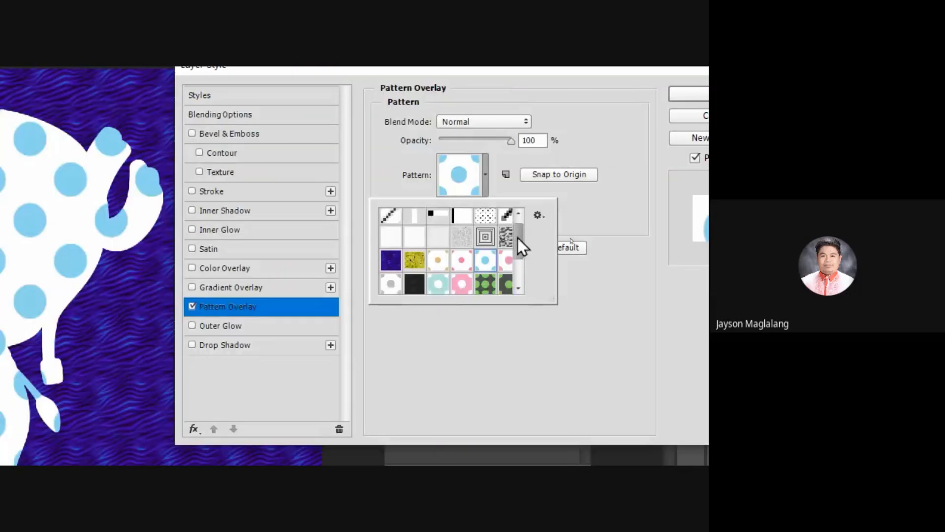
Step: Try the light blue and dark grey dotted patterns on the transparent layer, return to white with light blue dots, and close the layer style
left_click_drag(518, 237, 523, 283)
left_click(414, 258)
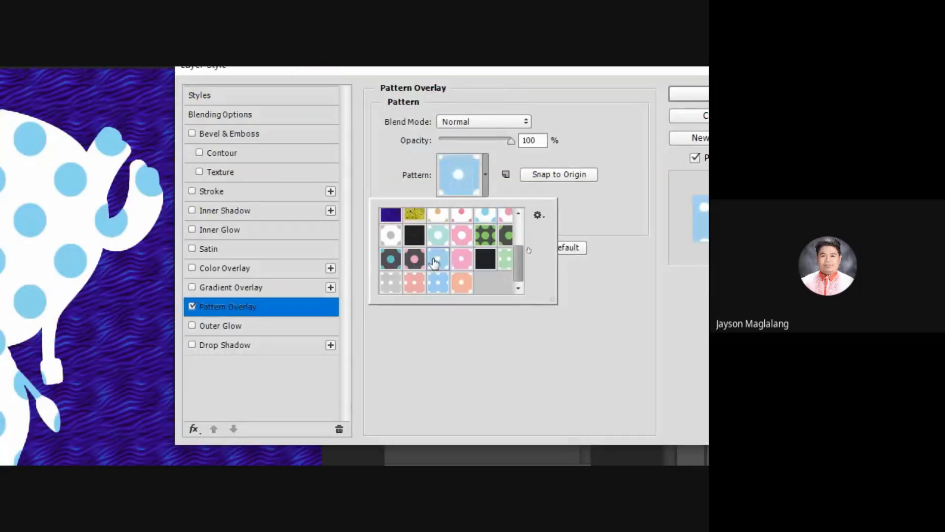
left_click(390, 260)
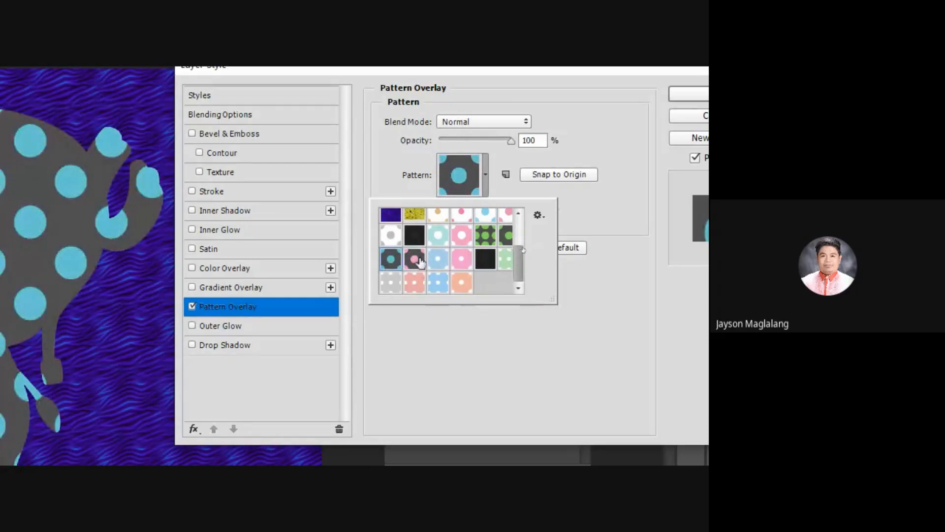
left_click(485, 216)
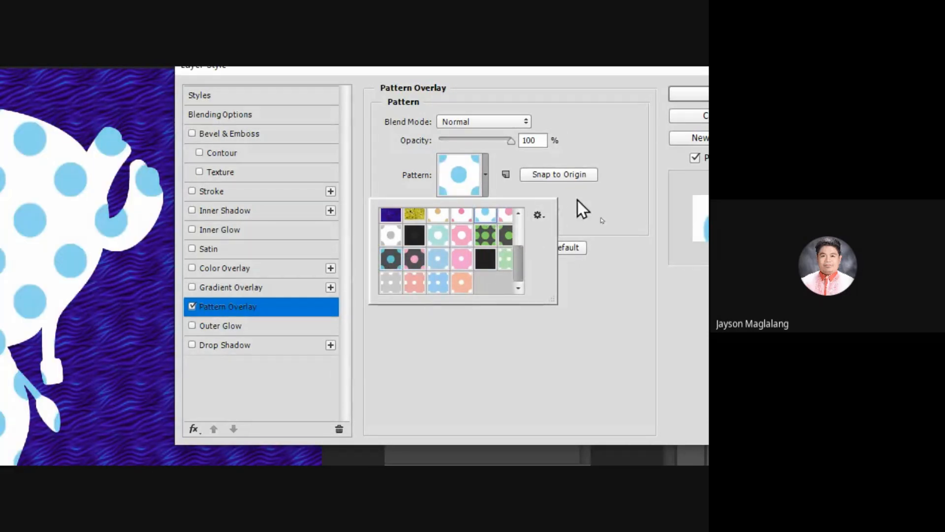
left_click(689, 94)
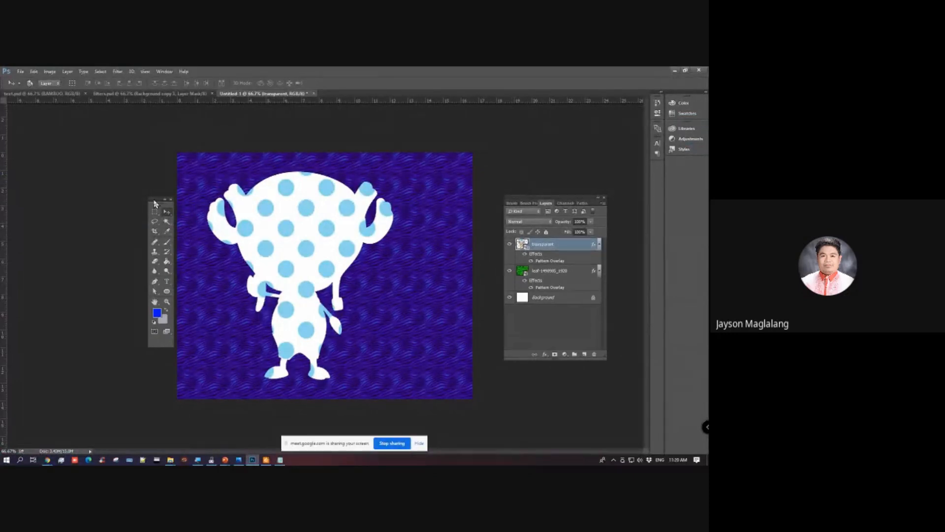
Step: Hide the transparent layer and set the leaf layer's Pattern Overlay to white with light blue dots at a smaller scale
left_click_drag(153, 202, 152, 208)
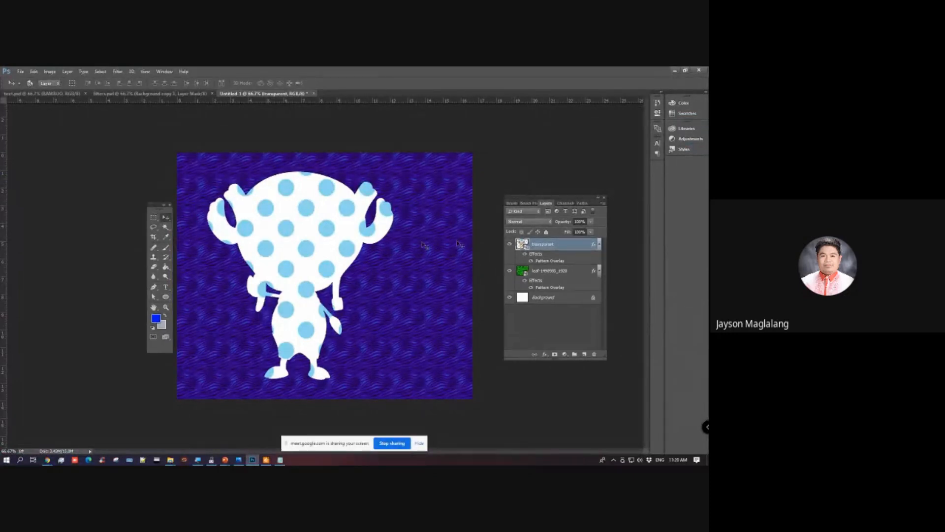
left_click(509, 245)
left_click(566, 274)
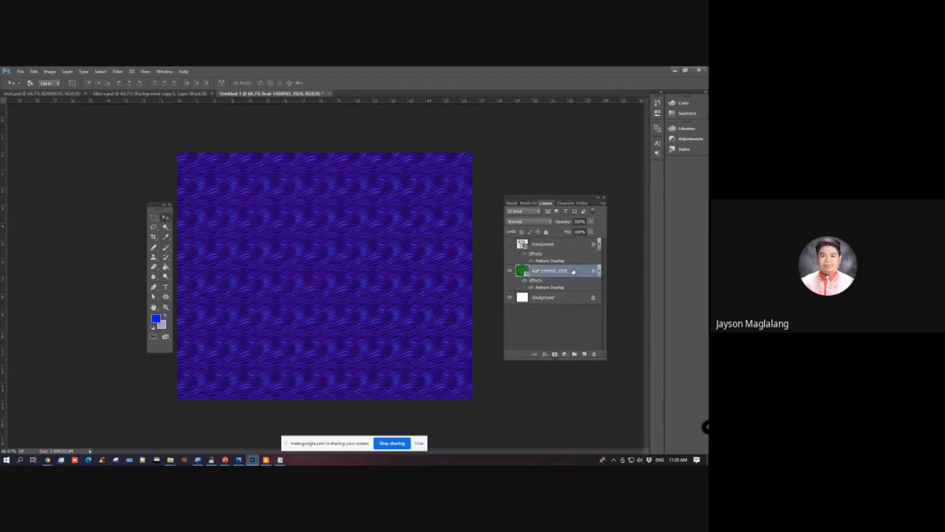
double_click(574, 271)
left_click(443, 272)
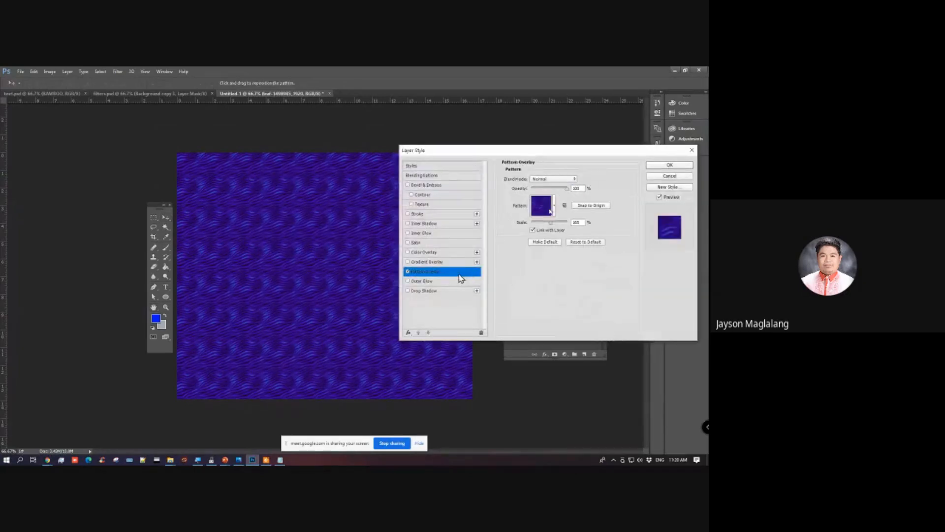
left_click(554, 206)
left_click(550, 247)
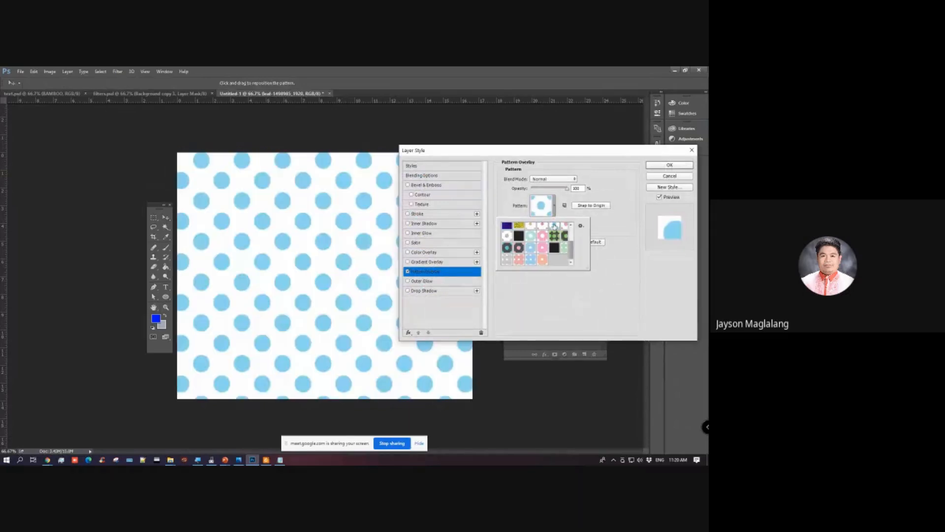
left_click_drag(527, 154, 604, 162)
left_click_drag(628, 233, 624, 235)
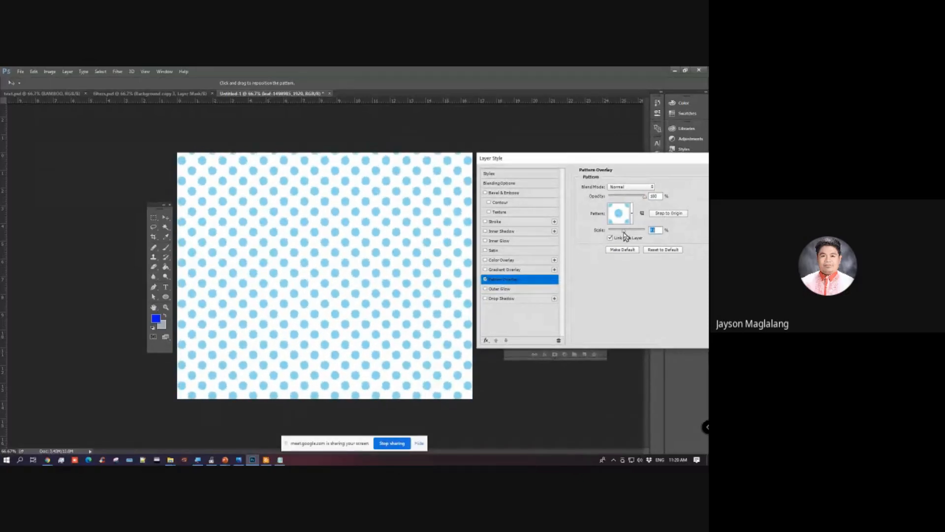
Step: Try other dotted patterns on the leaf layer, choose the light blue pattern with white dots, and apply the layer style
left_click(633, 214)
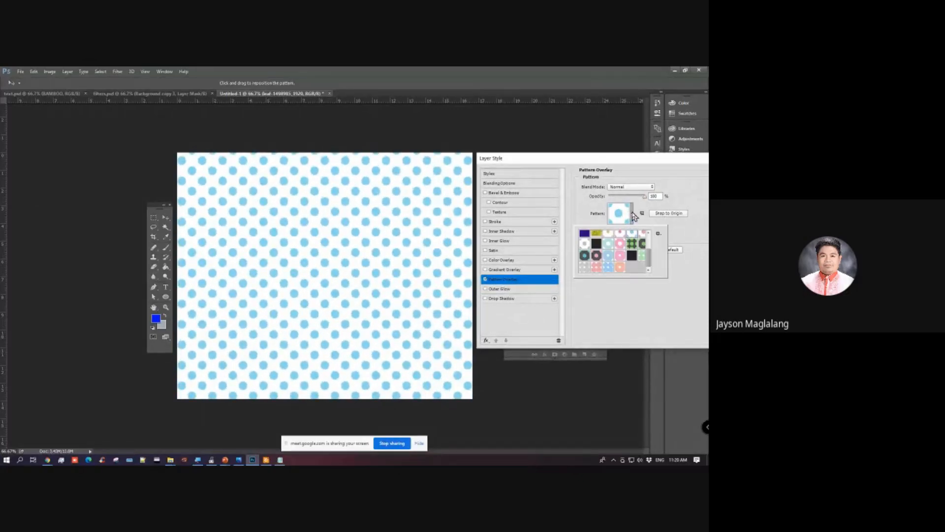
left_click(596, 256)
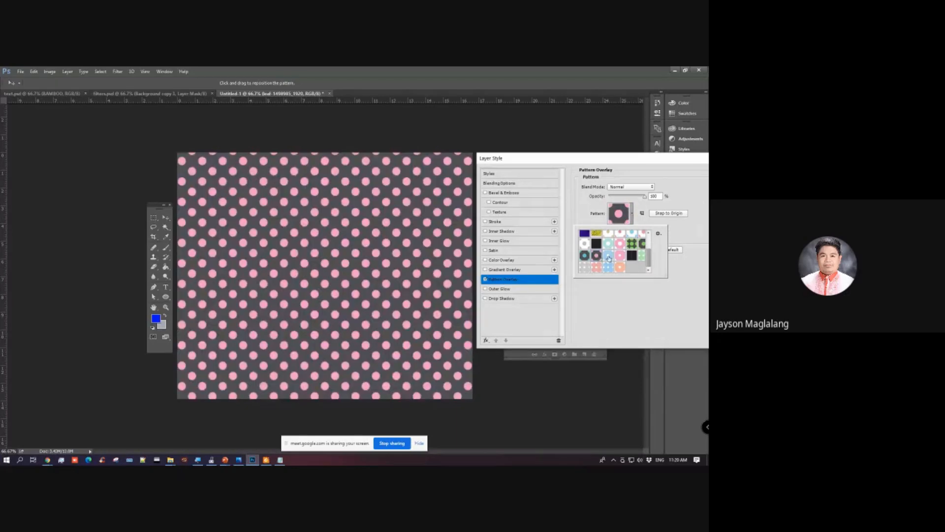
left_click(608, 256)
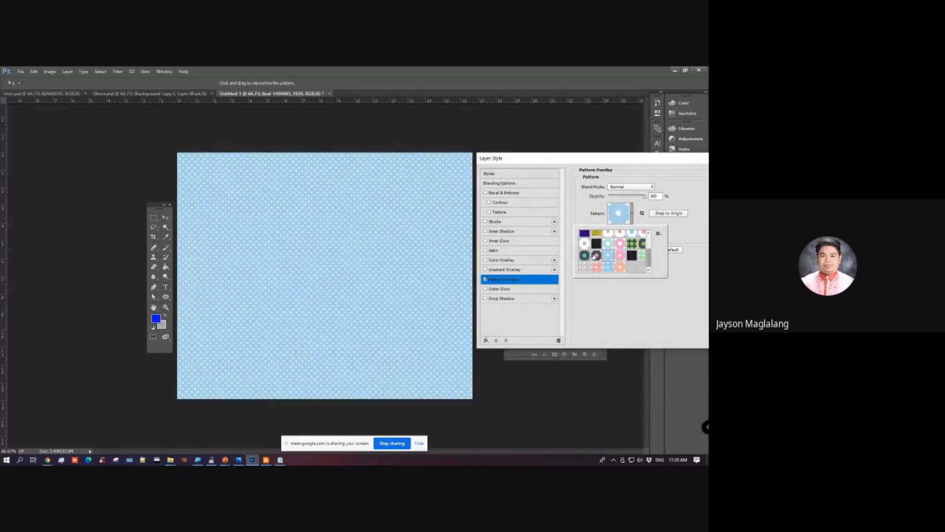
left_click(586, 268)
left_click(609, 256)
left_click_drag(623, 160, 525, 190)
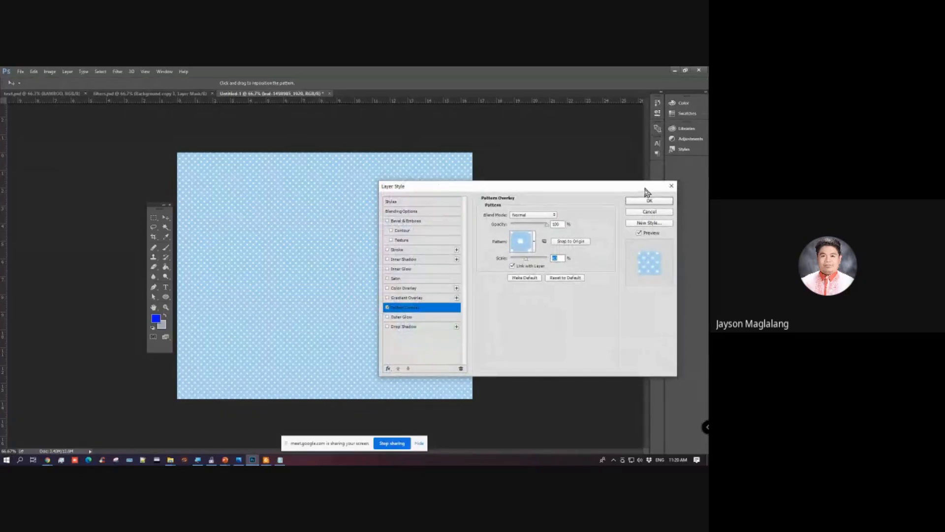
left_click(647, 201)
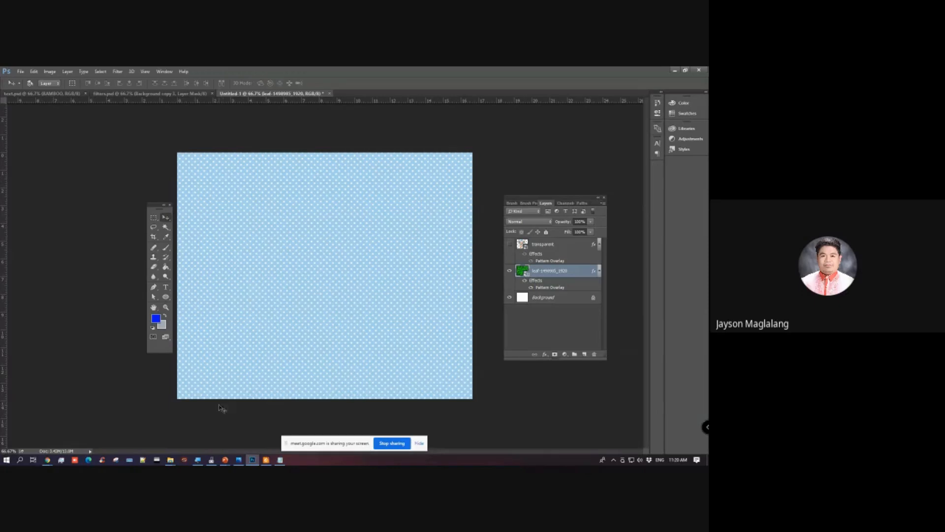
Step: Switch to the Lesson 4 slide of the Adobe Photoshop lesson presentation in PowerPoint
mouse_move(225, 459)
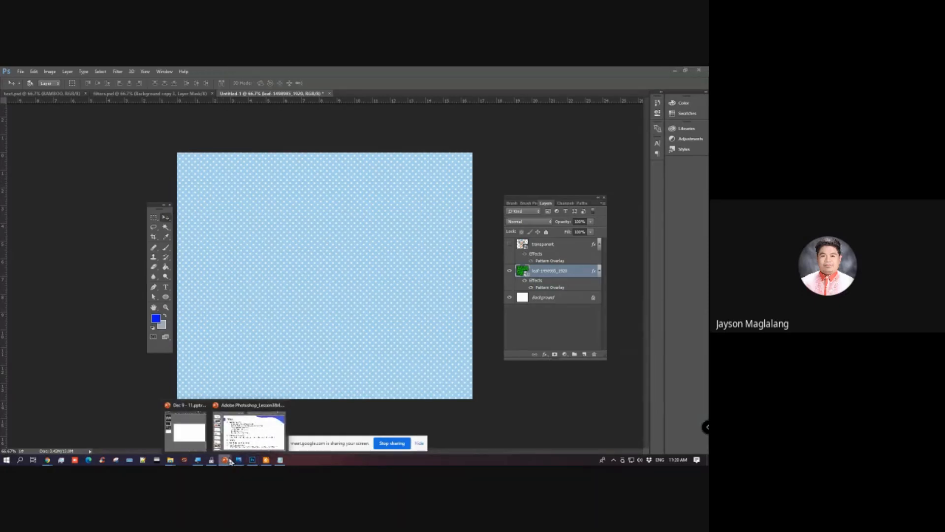
left_click(240, 431)
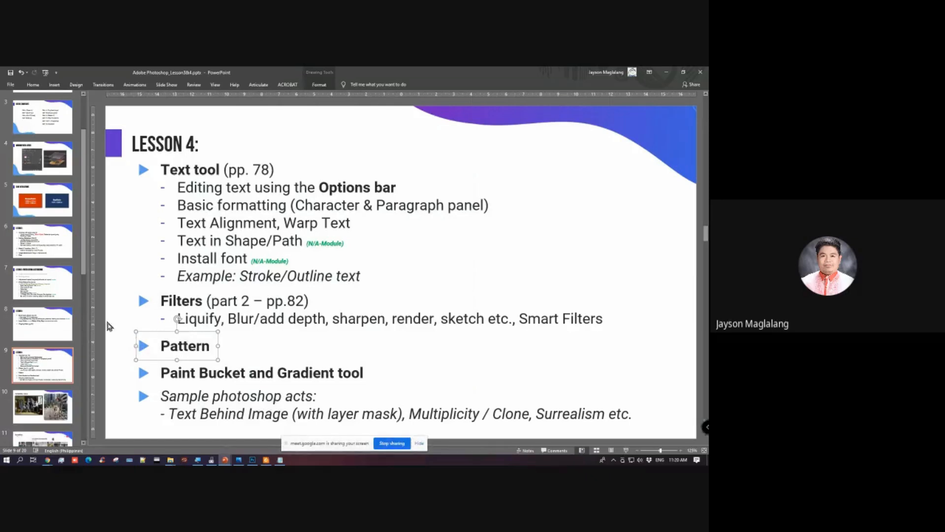
Step: Highlight the words Paint Bucket and Gradient tool in the Lesson 4 topic list on the slide
key("alt+Tab")
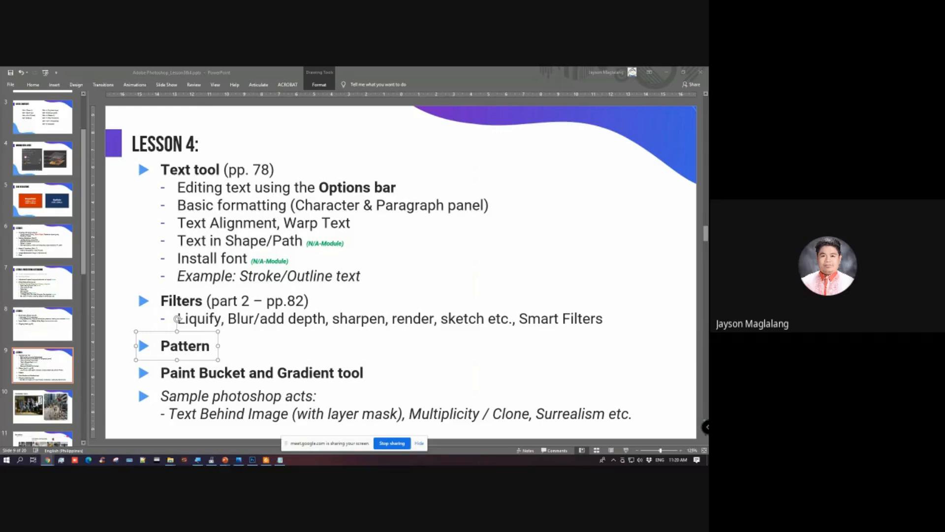
left_click(325, 371)
left_click(278, 372)
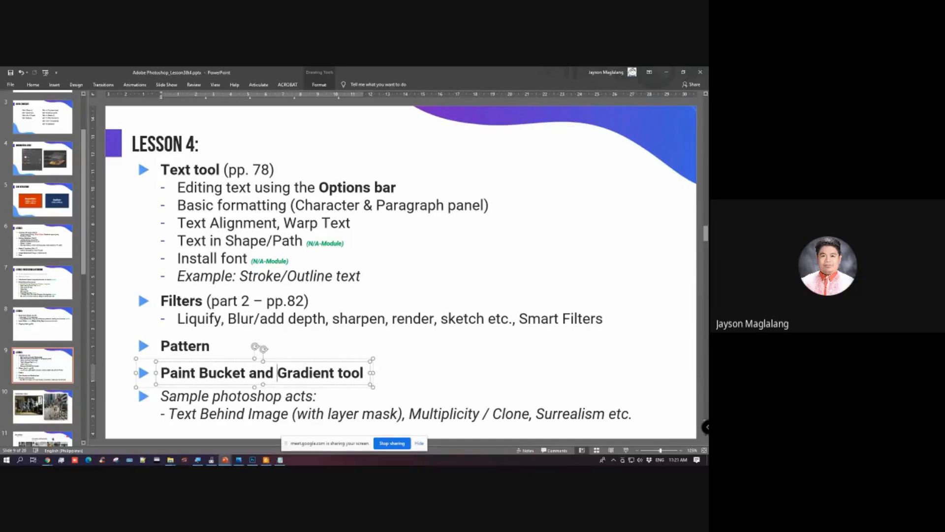
key("alt+Tab")
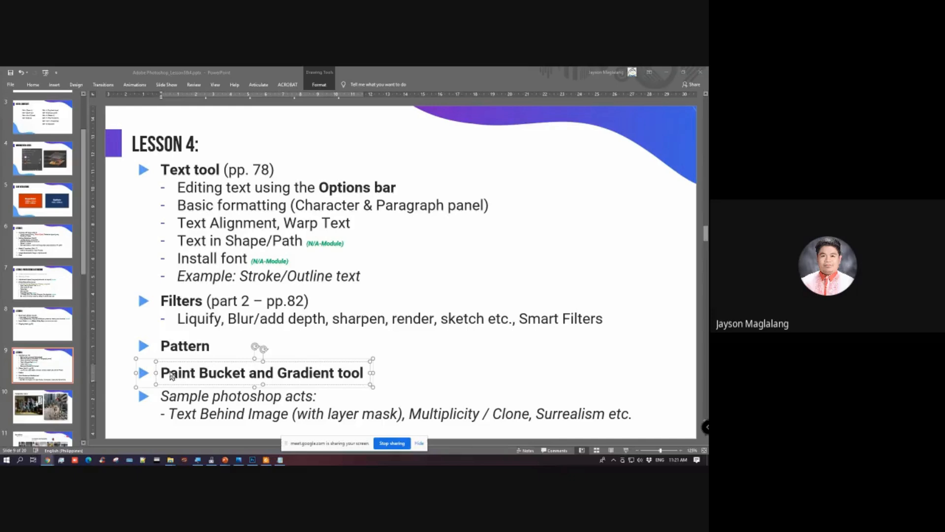
key("alt+Tab")
left_click_drag(161, 372, 369, 380)
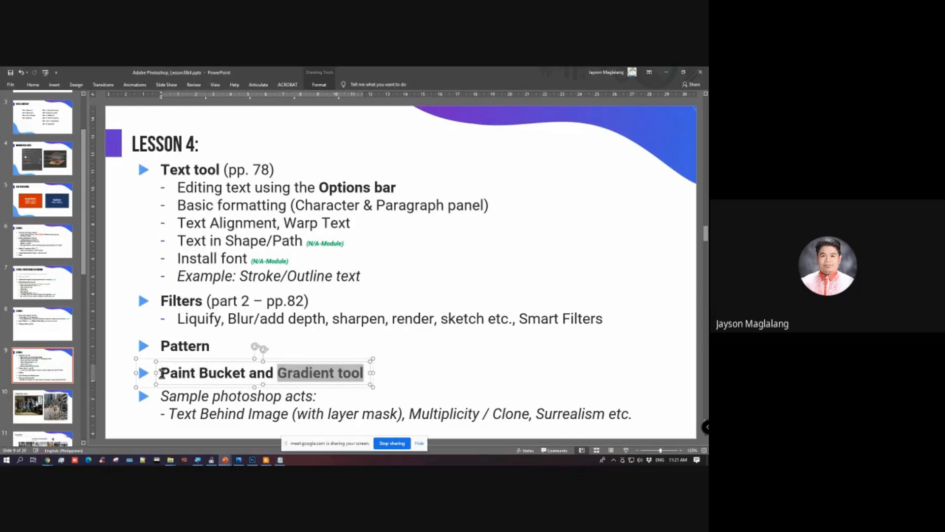
left_click_drag(162, 375, 247, 375)
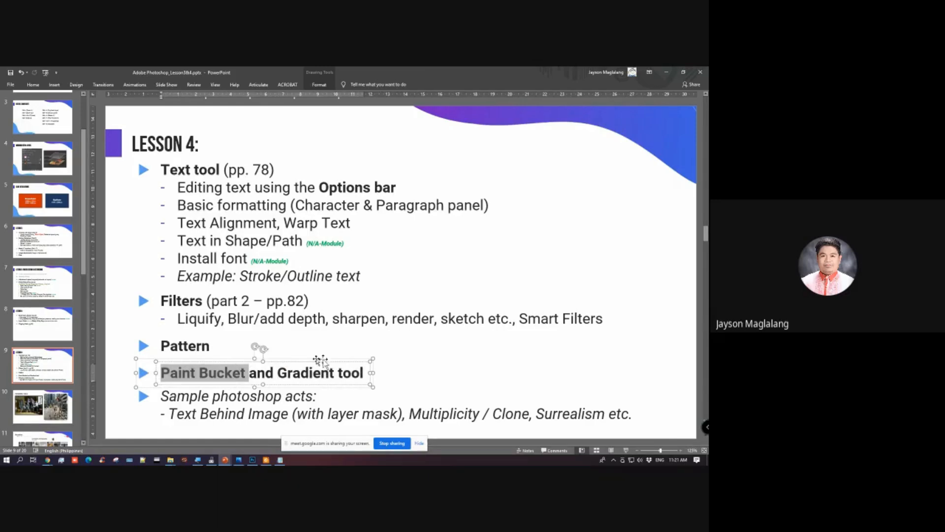
left_click_drag(277, 373, 382, 373)
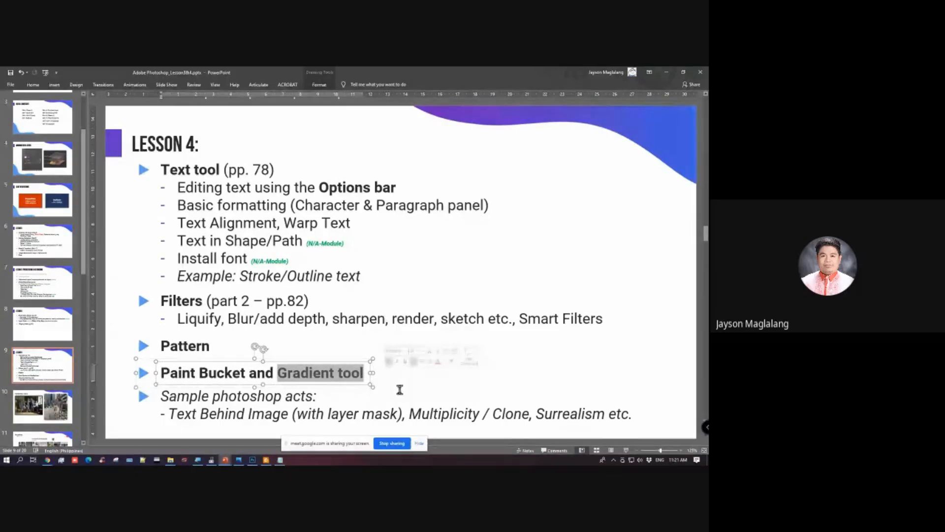
left_click(169, 372)
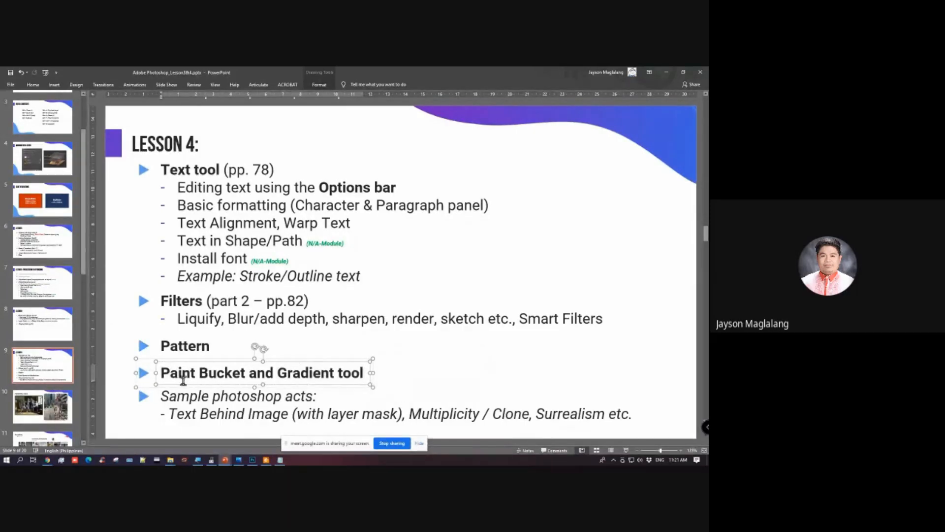
Step: Switch to Photoshop, create a 1200 x 1000 pixel, 72 ppi RGB document with a white background, and add an empty layer
left_click(255, 460)
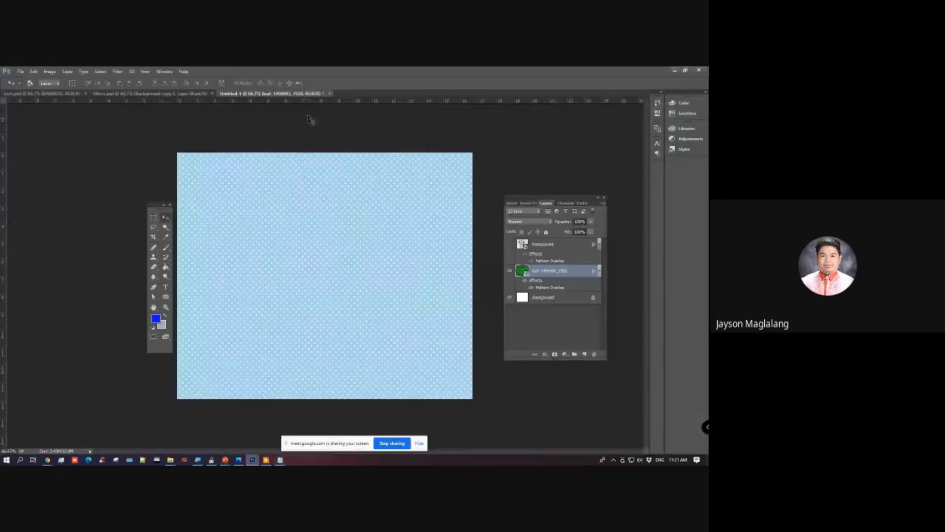
key("ctrl+n")
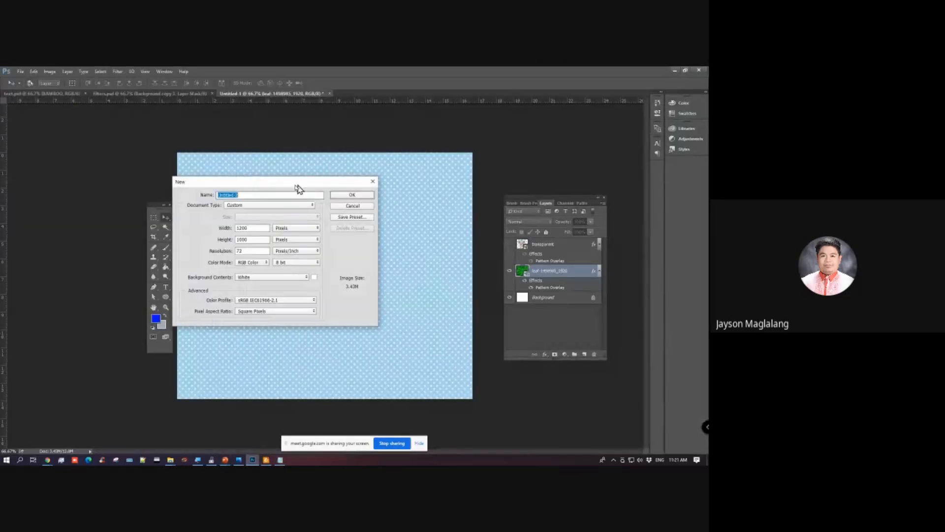
left_click_drag(279, 182, 330, 178)
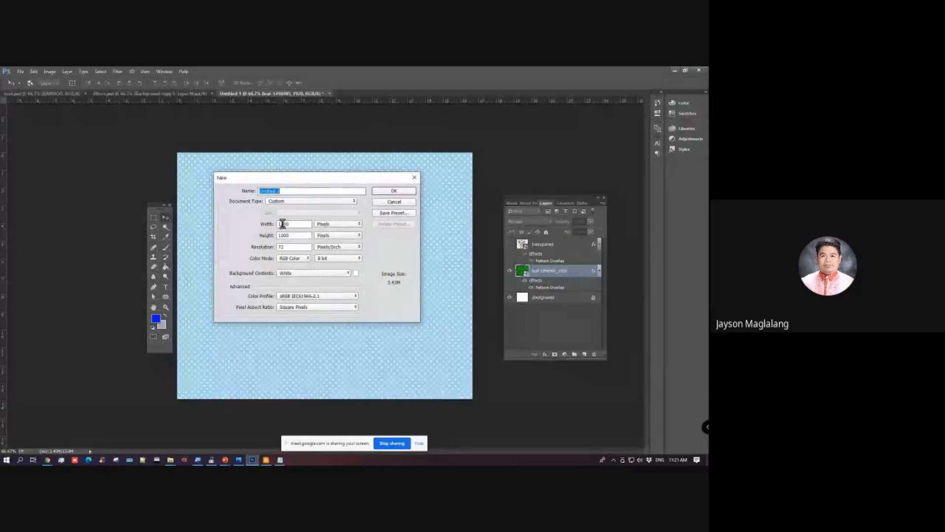
left_click(376, 193)
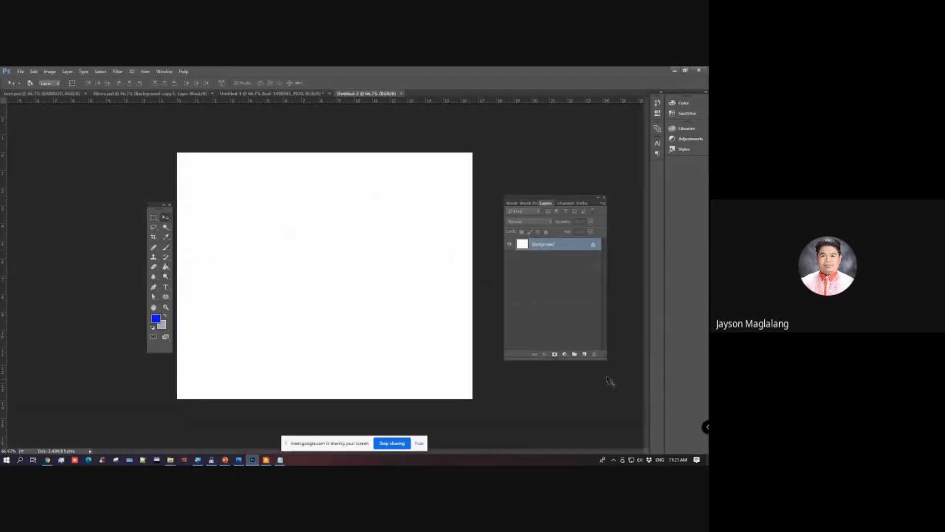
left_click(585, 354)
left_click_drag(532, 198, 506, 202)
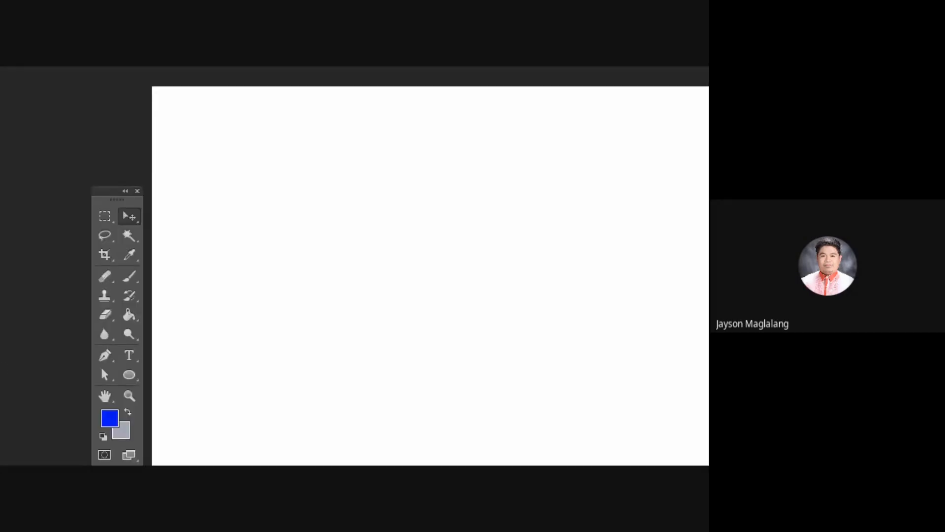
Step: Choose the Paint Bucket tool, set the foreground colour to dark blue (040e96), and fill Layer 1 with it
left_click(122, 318)
right_click(122, 317)
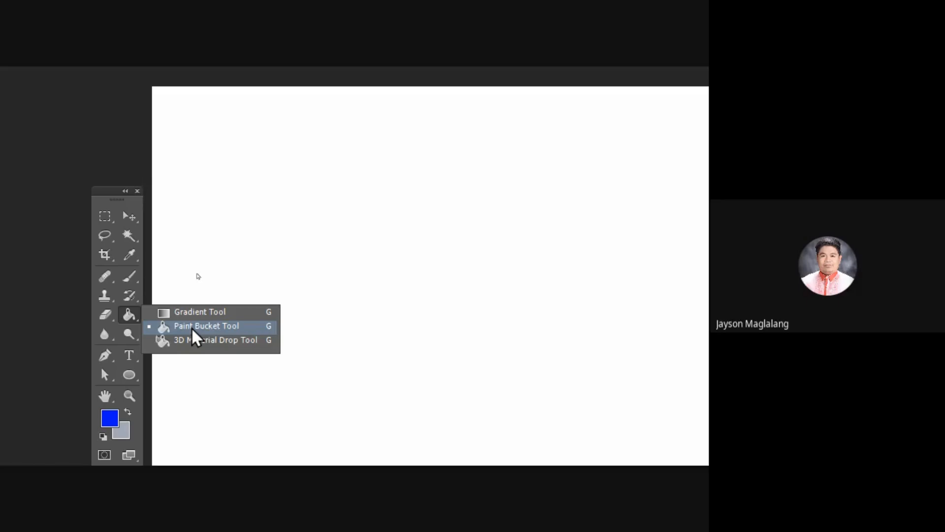
left_click(162, 332)
left_click(134, 367)
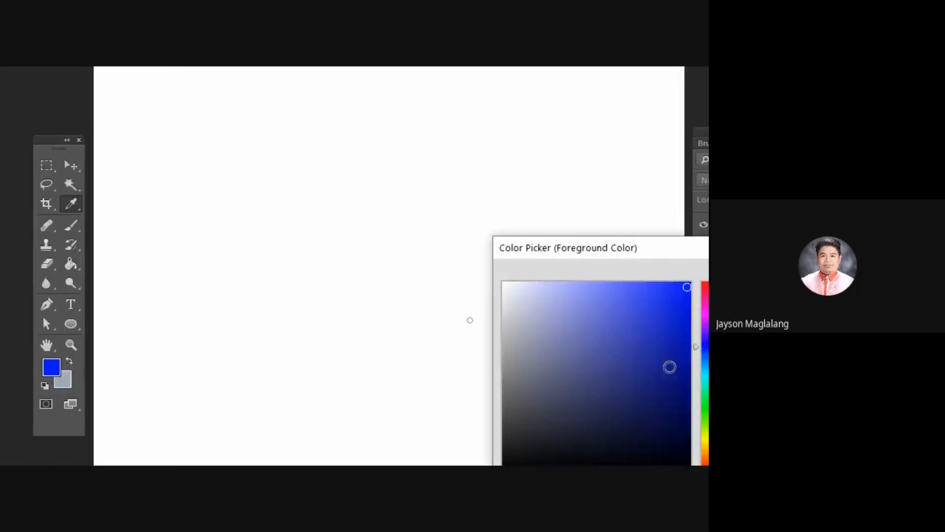
left_click(597, 329)
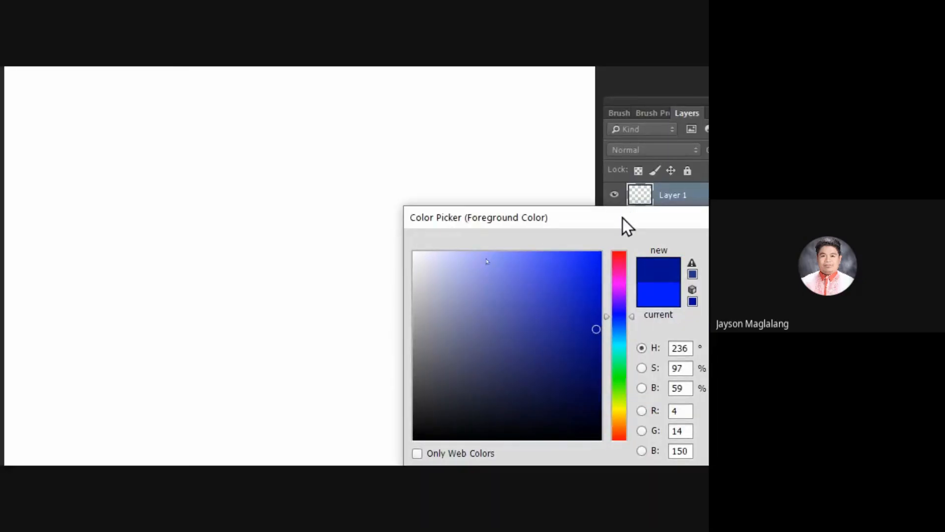
left_click_drag(627, 226, 377, 206)
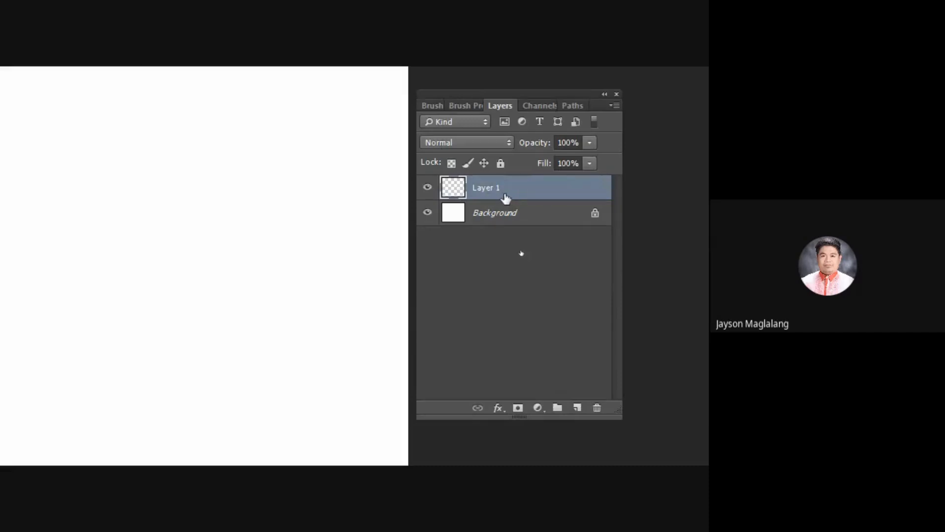
key("alt+BackSpace")
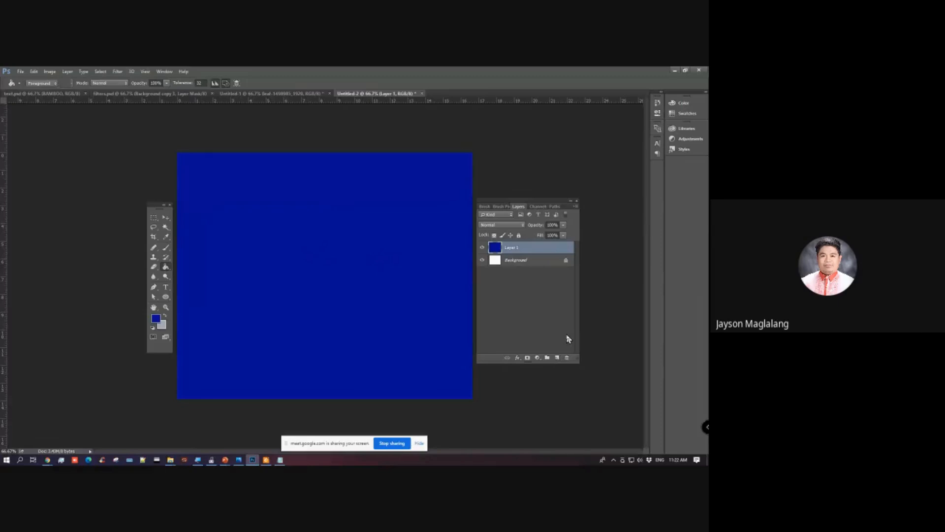
Step: Add another empty layer and draw a circular selection in the canvas's upper-left area with the Elliptical Marquee tool
left_click(557, 357)
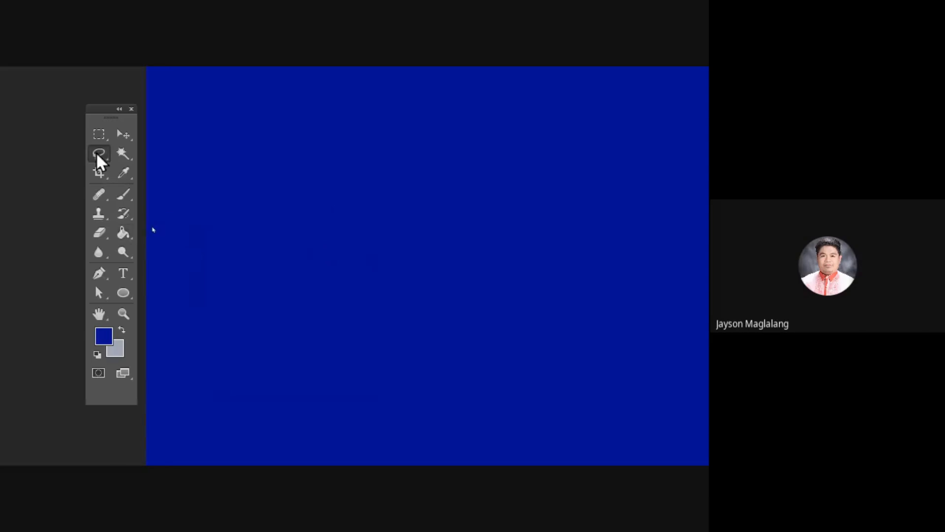
left_click(98, 154)
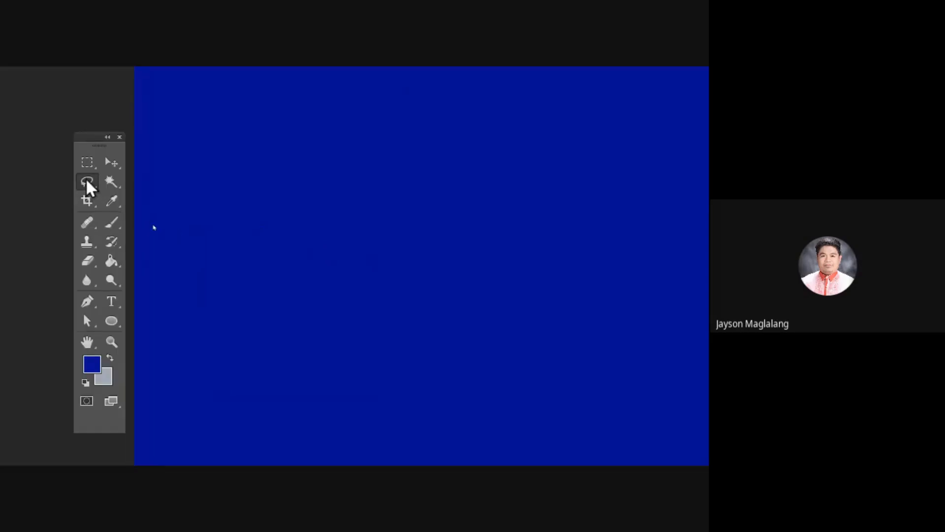
left_click(89, 180)
left_click(88, 163)
left_click(170, 175)
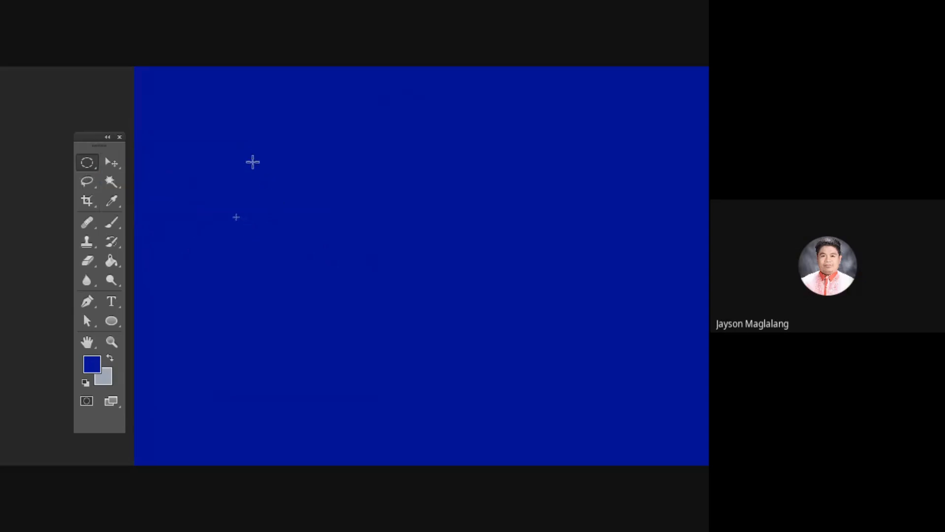
left_click_drag(251, 161, 386, 281)
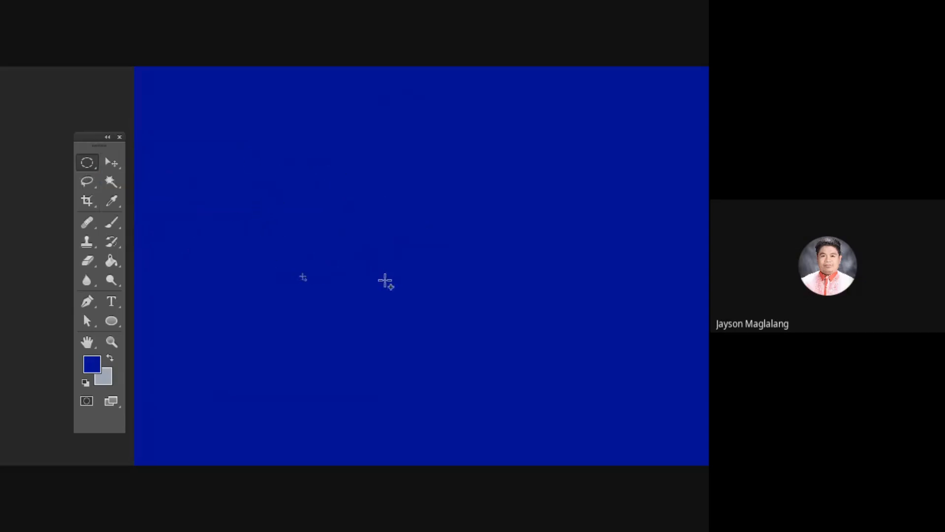
Step: Set the foreground colour to golden yellow (fac905)
left_click(92, 366)
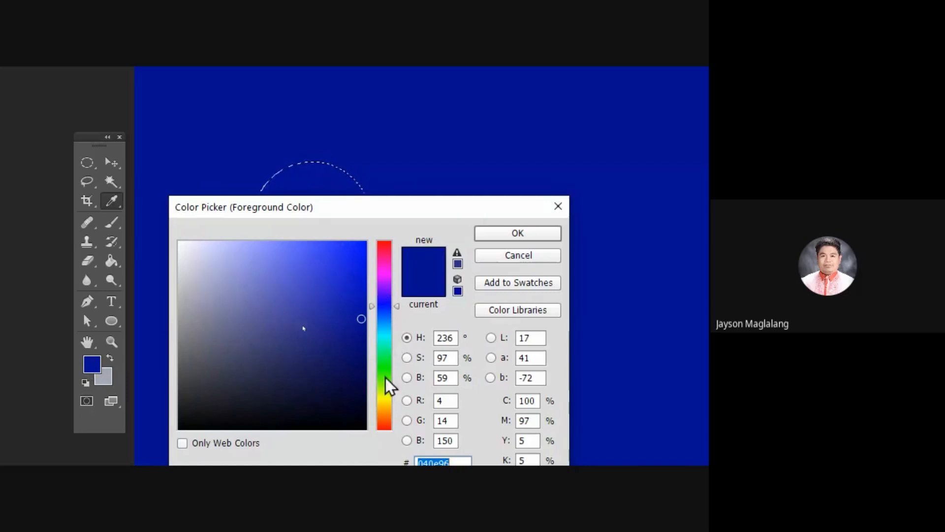
left_click(390, 402)
left_click(362, 245)
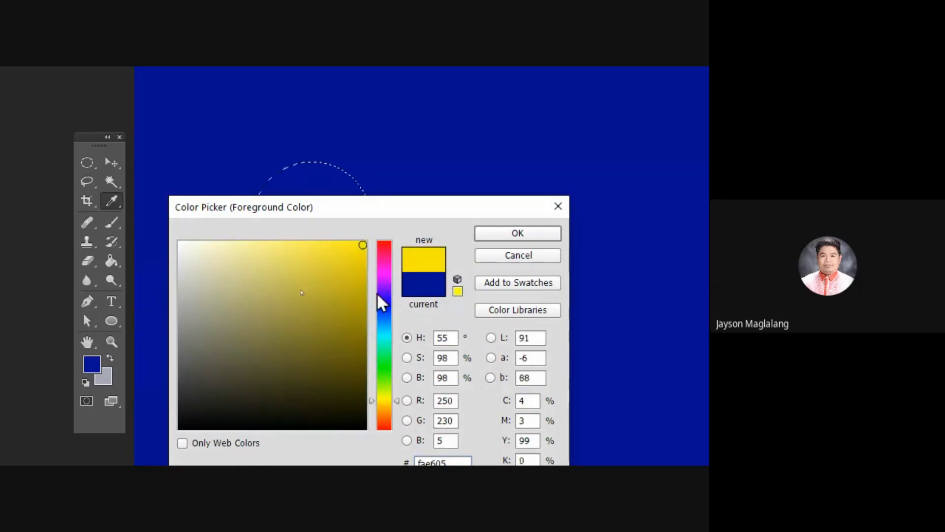
left_click(393, 389)
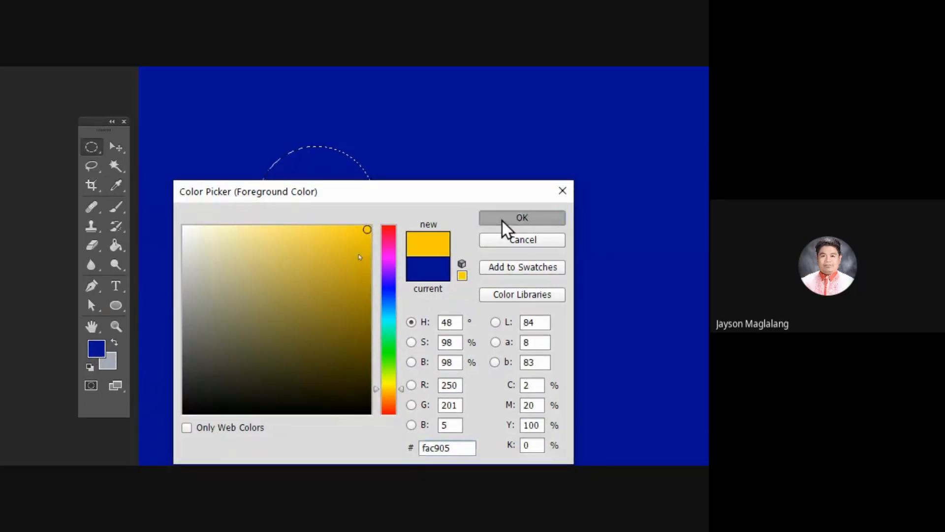
left_click(503, 220)
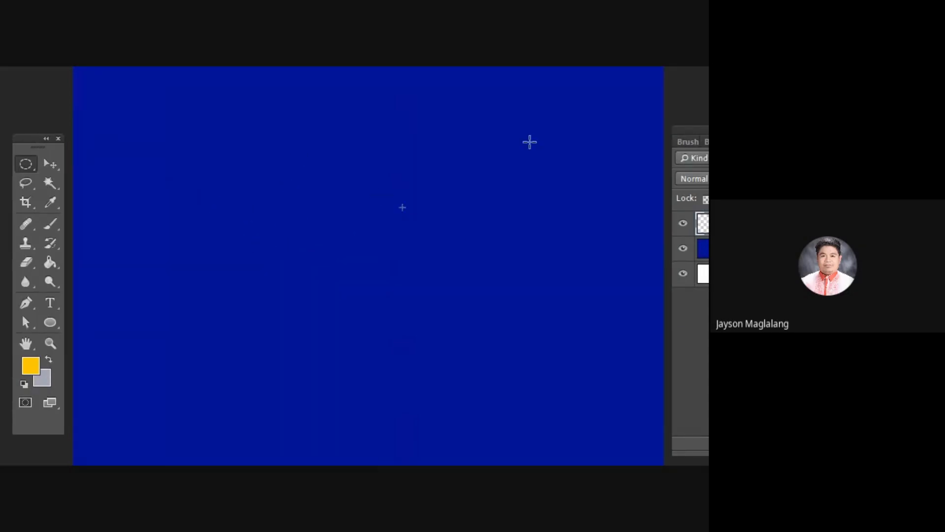
Step: Restore the circular selection, fill it with the yellow foreground colour using the Paint Bucket tool, and deselect
key("ctrl+z")
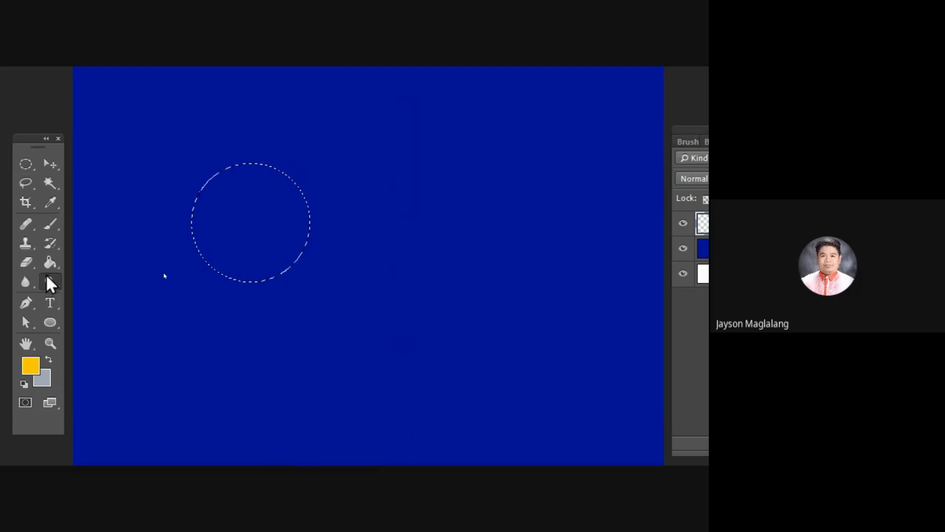
left_click(50, 262)
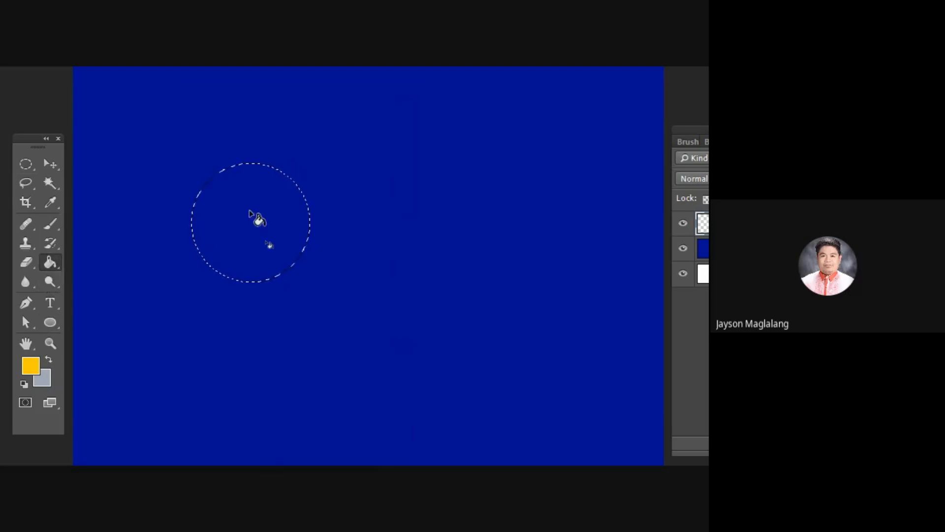
left_click(255, 218)
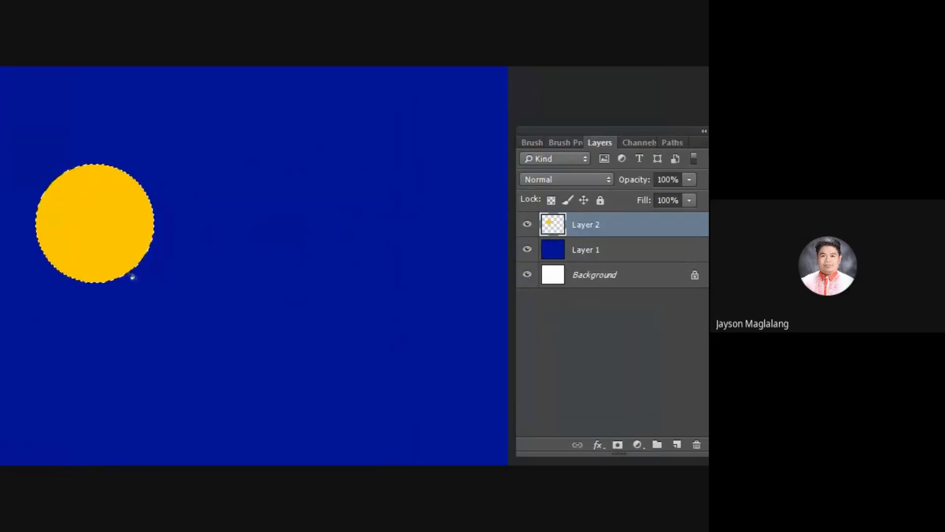
key("ctrl+d")
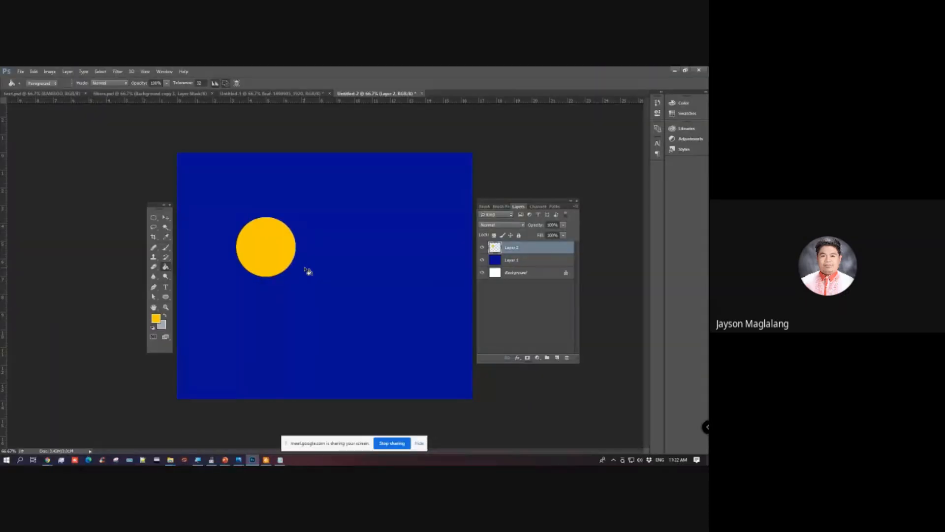
Step: Draw a yellow rounded rectangle about 542 by 113 px beside the circle and set its corner radii to 56.5 px
left_click(164, 298)
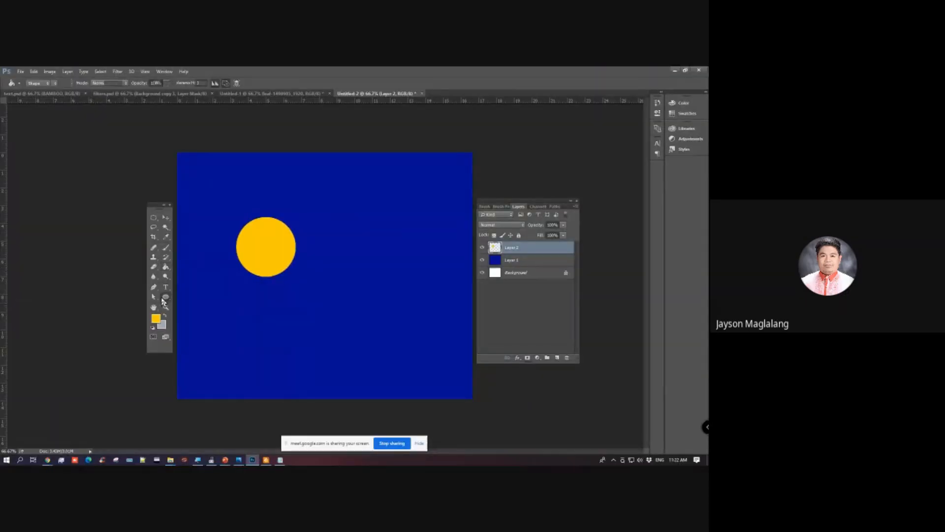
left_click(162, 298)
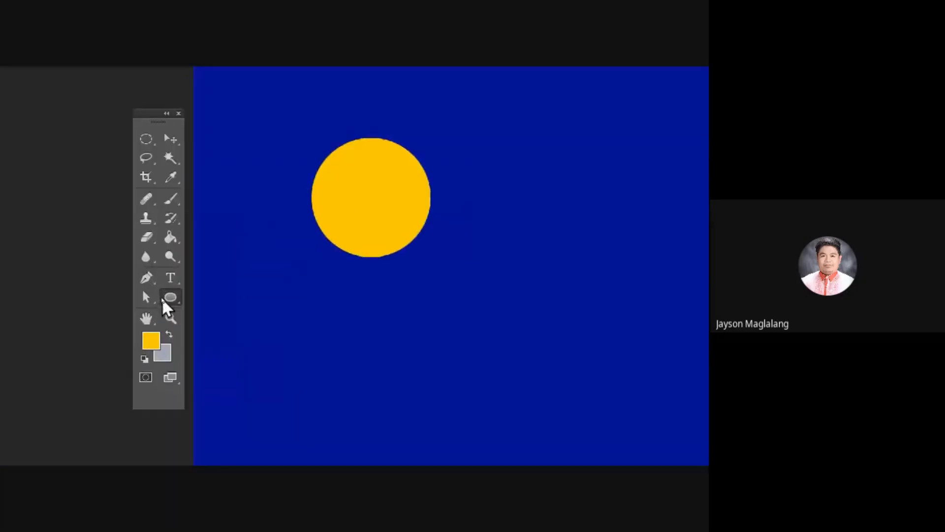
left_click(165, 297)
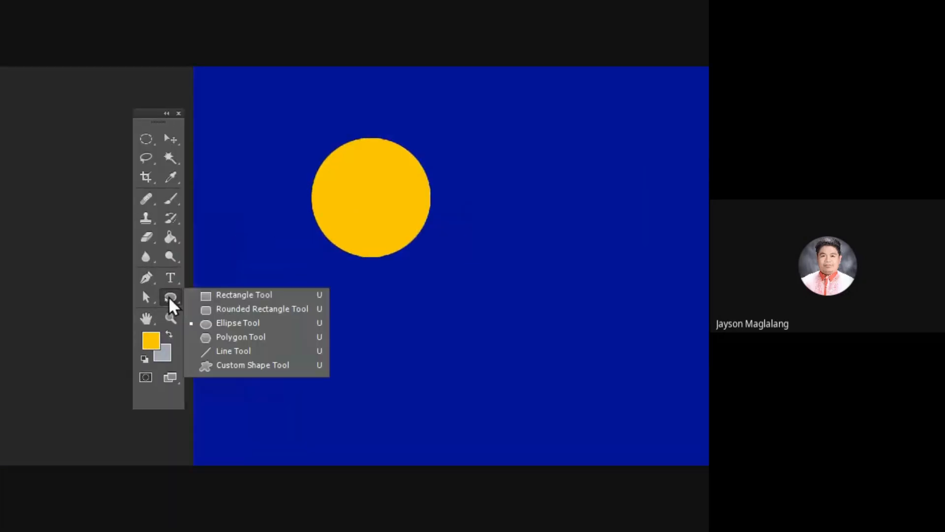
left_click(230, 311)
left_click(44, 100)
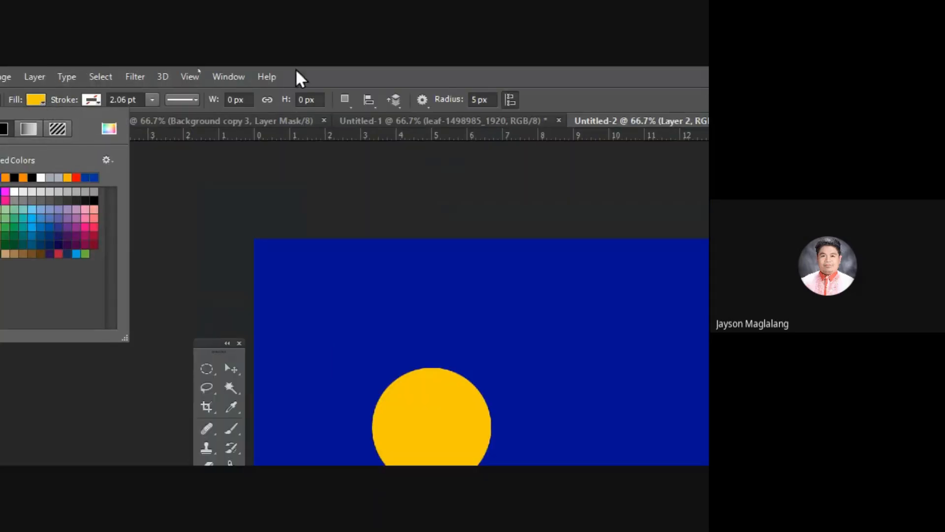
left_click(449, 67)
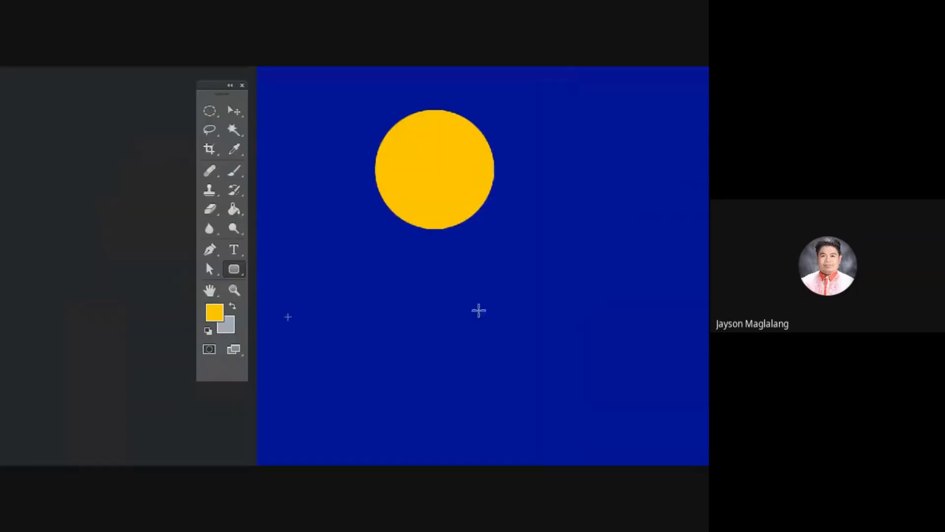
right_click(235, 269)
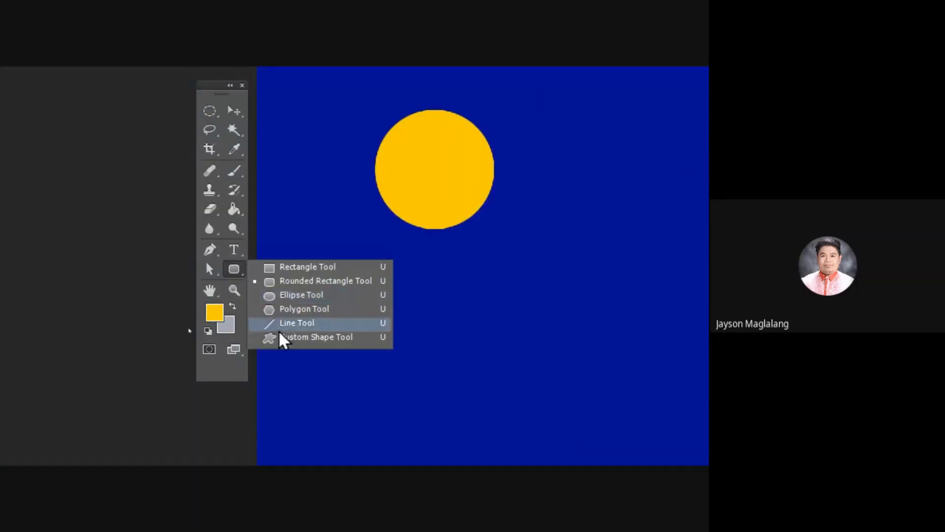
left_click(280, 284)
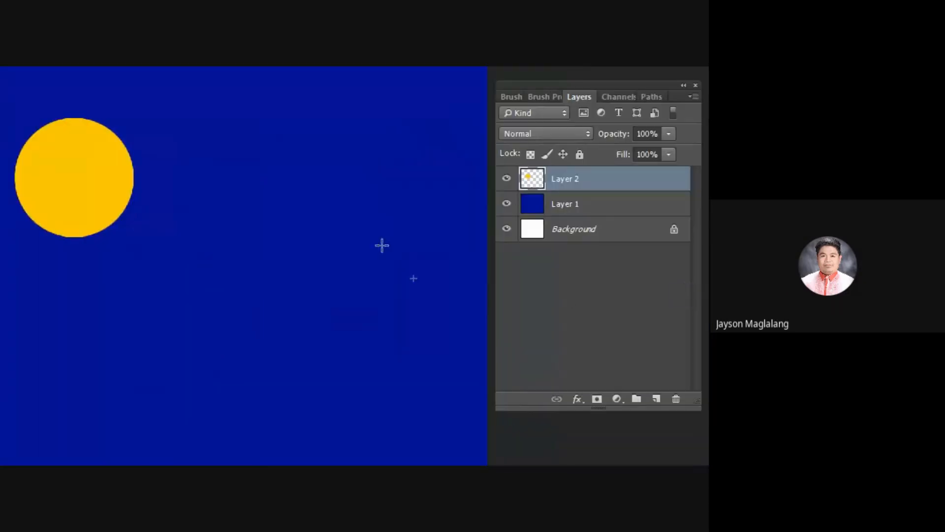
left_click_drag(522, 129, 525, 134)
left_click_drag(165, 142, 419, 191)
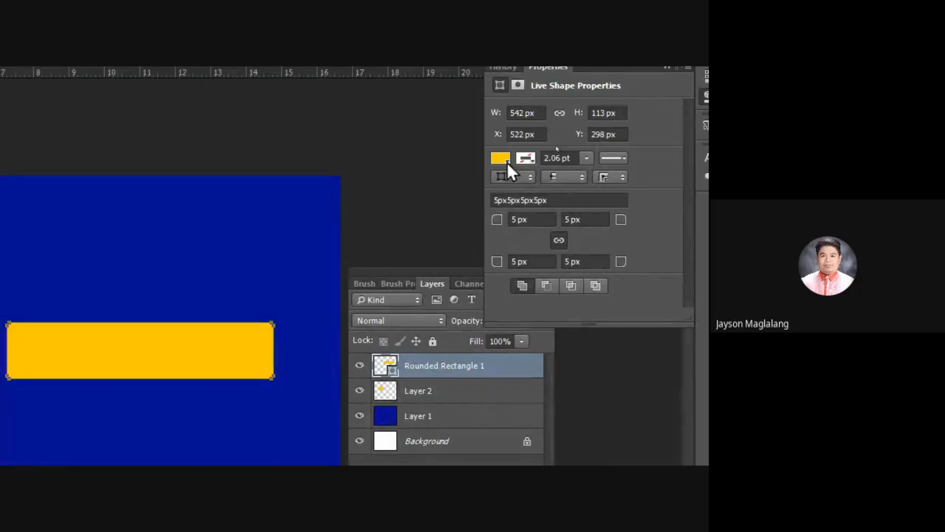
left_click_drag(498, 220, 547, 220)
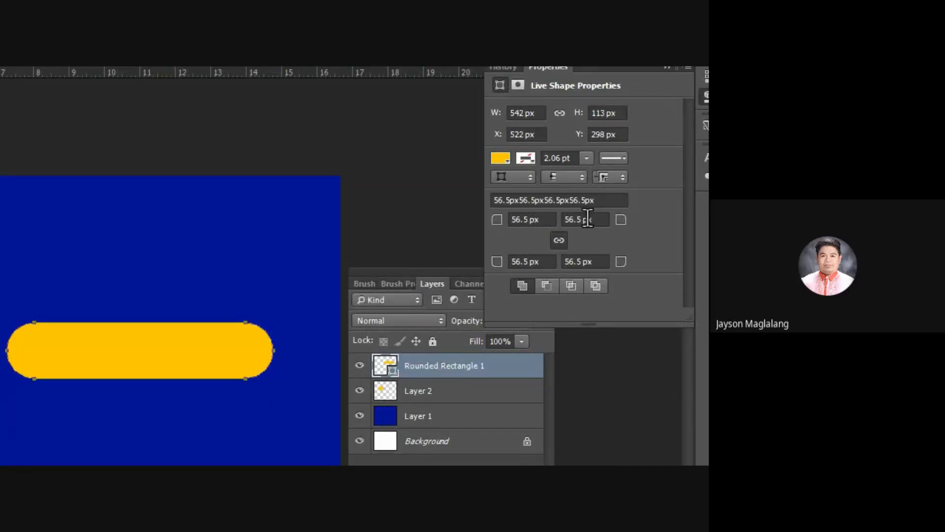
left_click(492, 379)
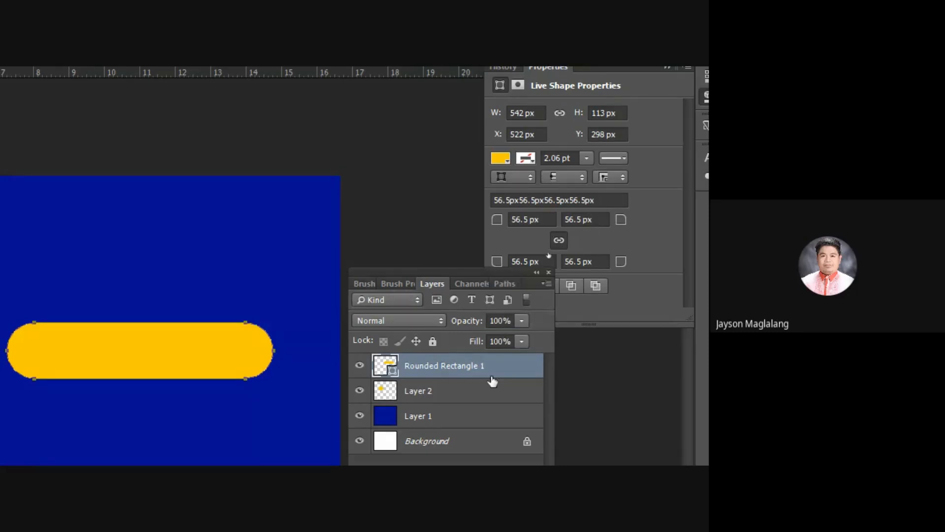
Step: Rasterize the Rounded Rectangle 1 shape layer
left_click(432, 403)
left_click(439, 374)
left_click(441, 397)
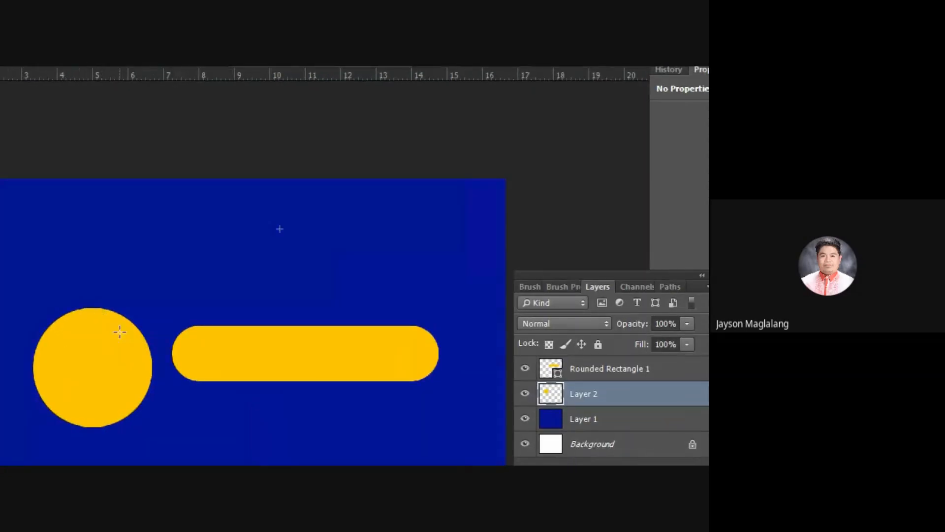
left_click(598, 373)
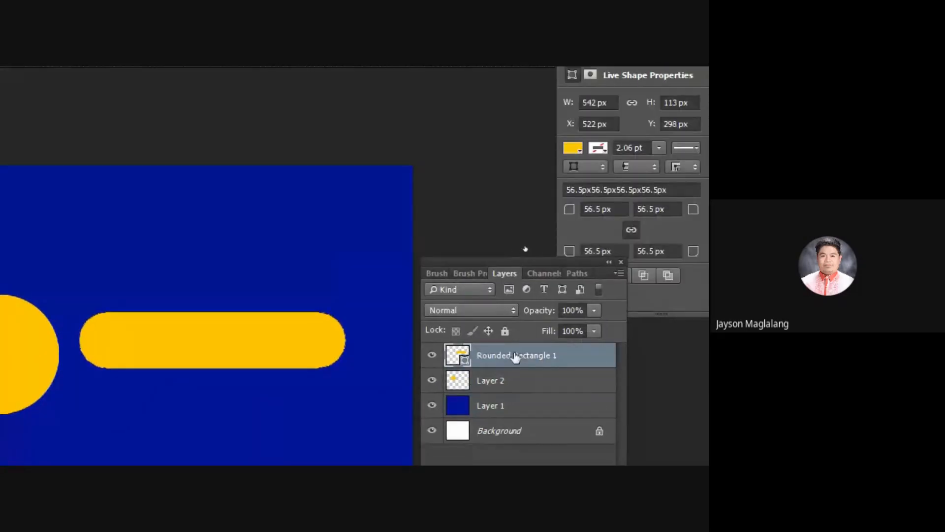
right_click(510, 356)
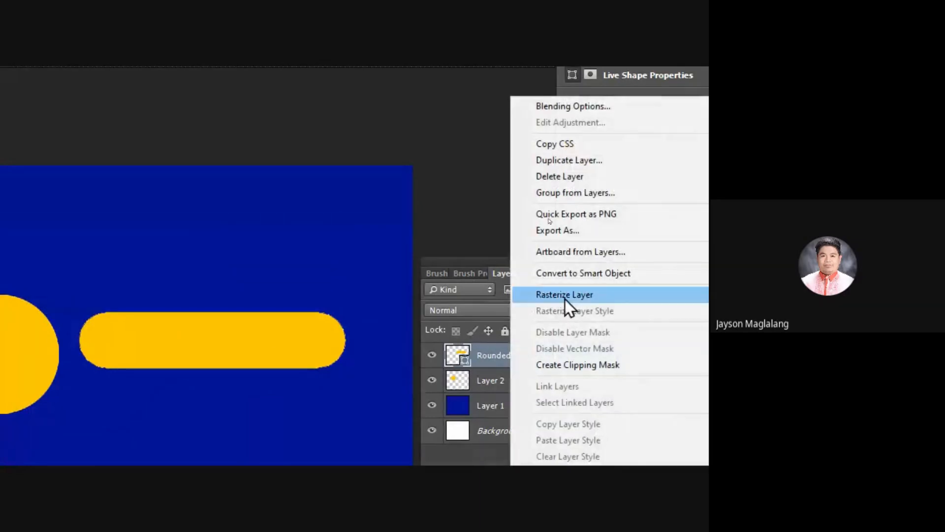
left_click(565, 295)
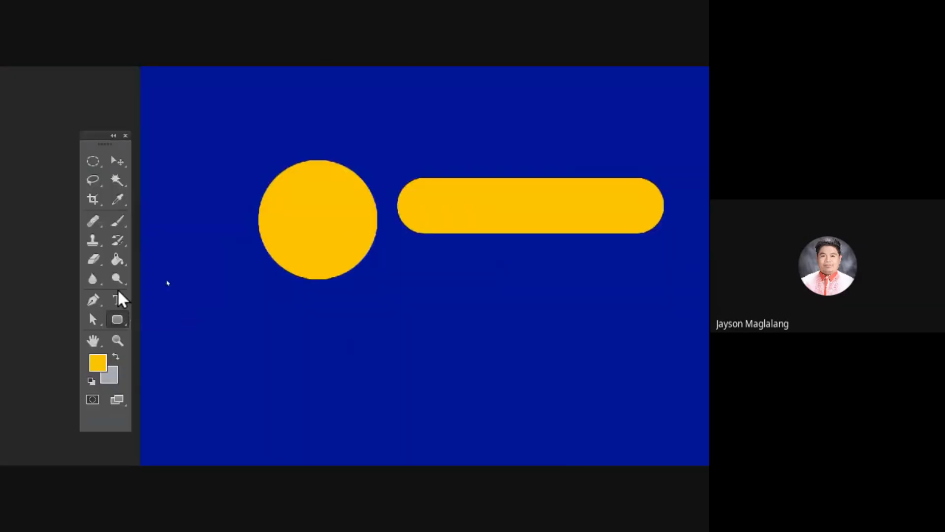
Step: Set the foreground colour to orange (fa6d05) and fill the rounded rectangle with it using the Paint Bucket tool
left_click(118, 259)
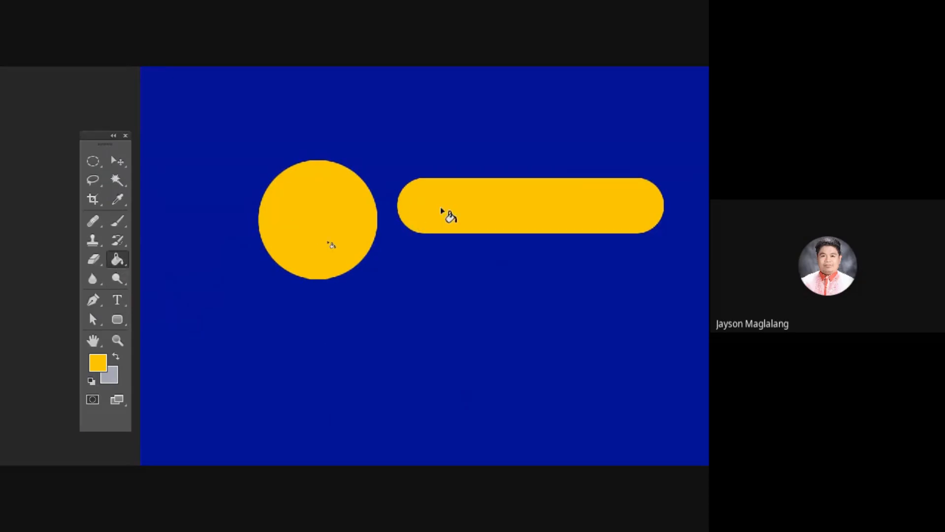
left_click(99, 364)
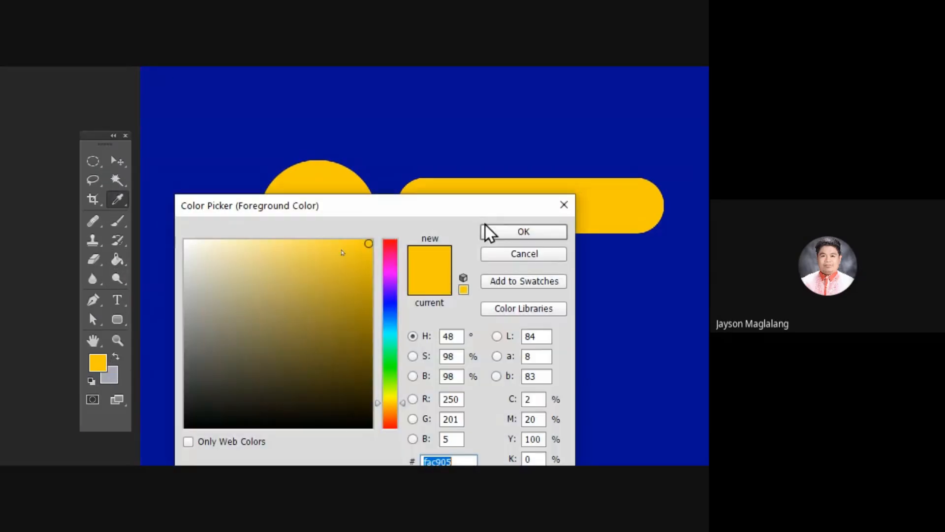
left_click(393, 414)
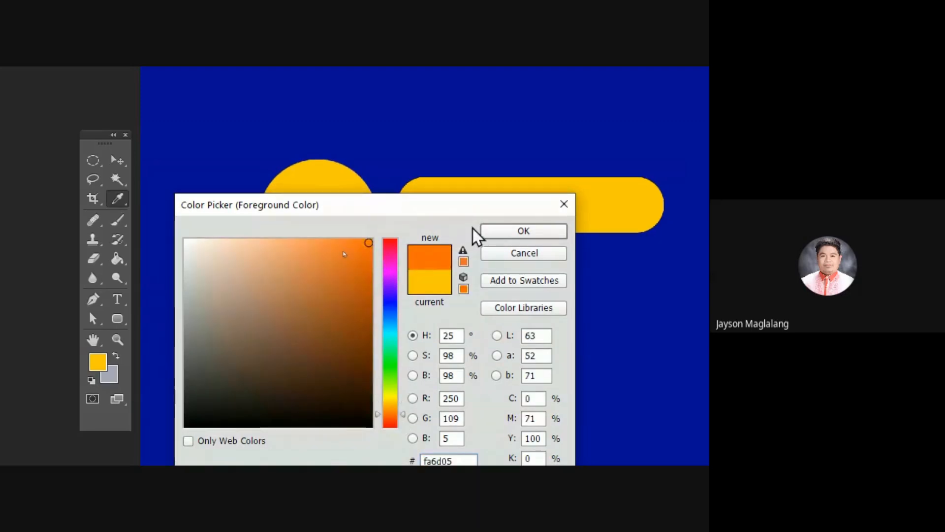
left_click(502, 232)
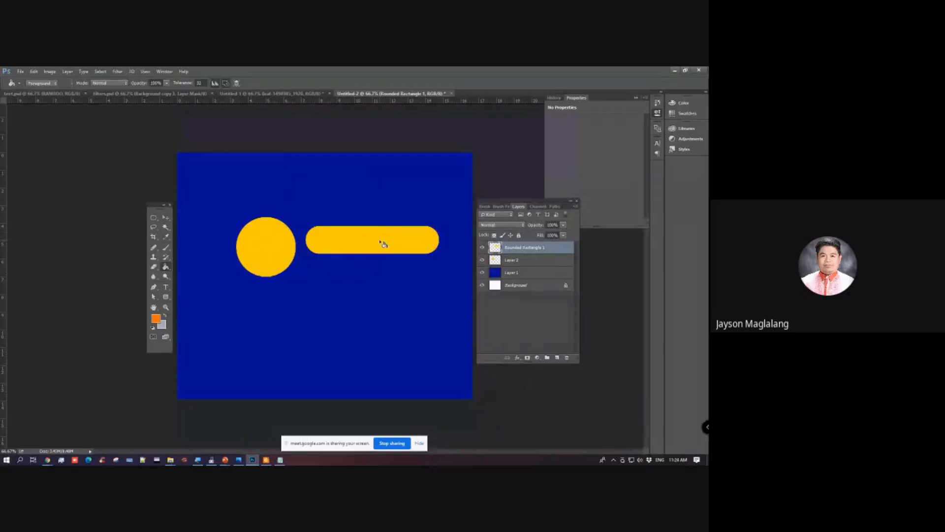
left_click(382, 244)
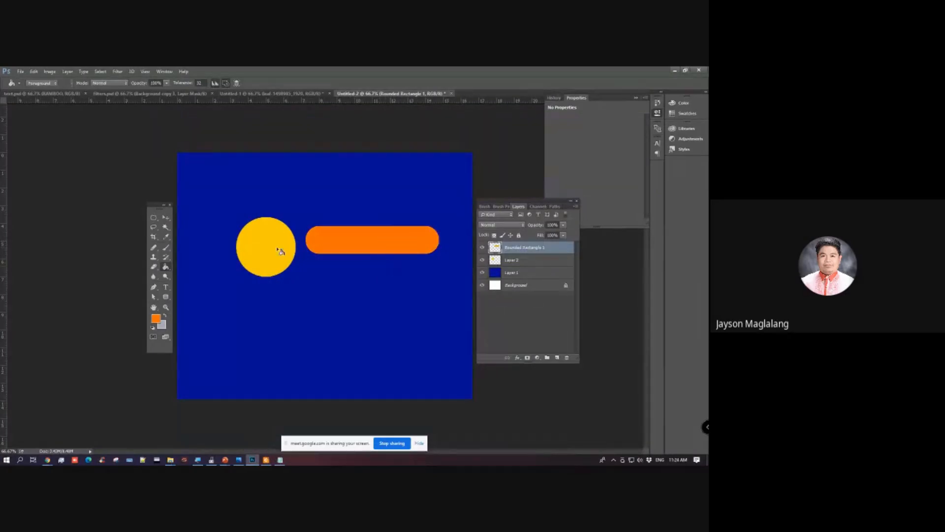
Step: Move the yellow circle on Layer 2 slightly up and to the left on the canvas with the Move tool
left_click(166, 217)
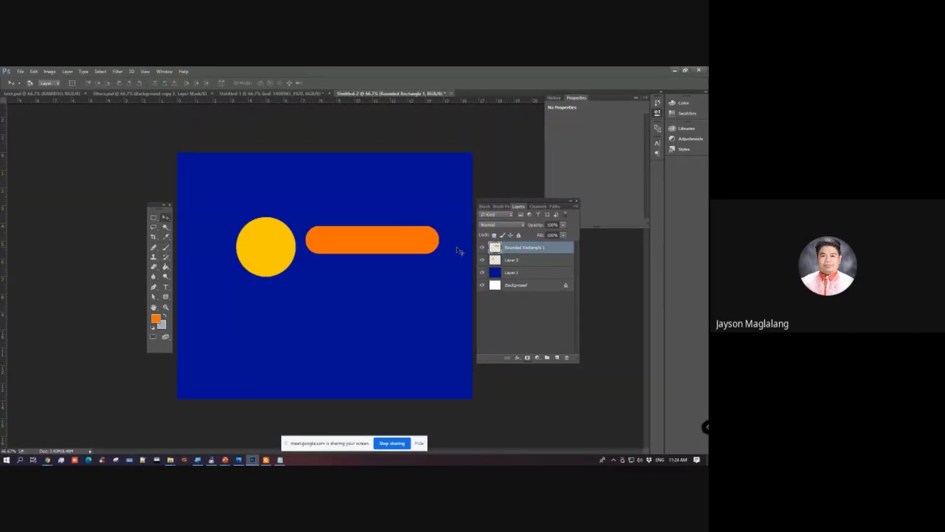
left_click(483, 259)
left_click(483, 259)
left_click(521, 260)
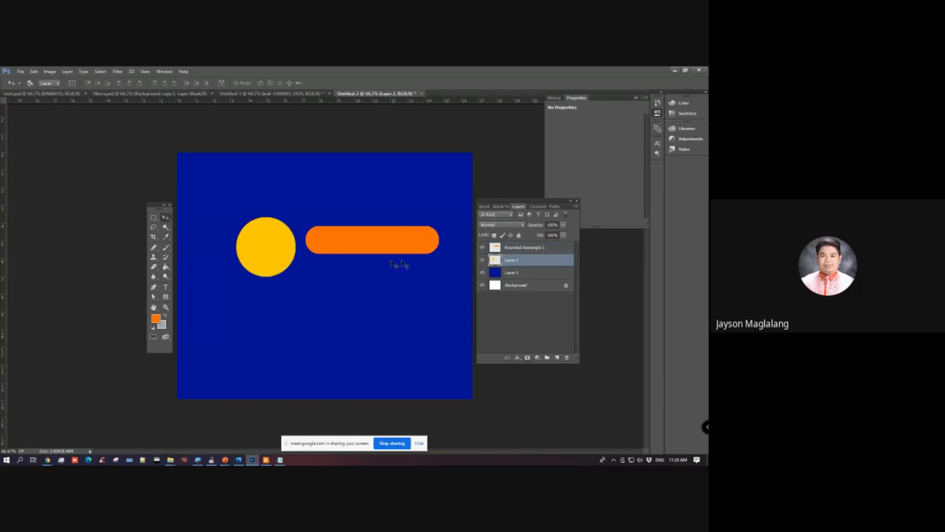
left_click_drag(310, 281, 292, 254)
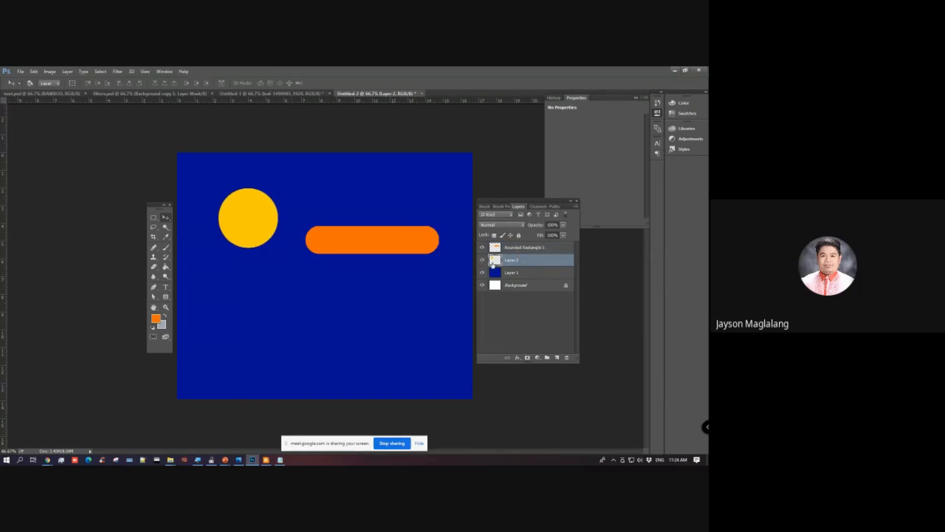
Step: Add an empty layer above Rounded Rectangle 1 and draw a closed triangular path below the circle with the Pen tool
left_click(557, 358)
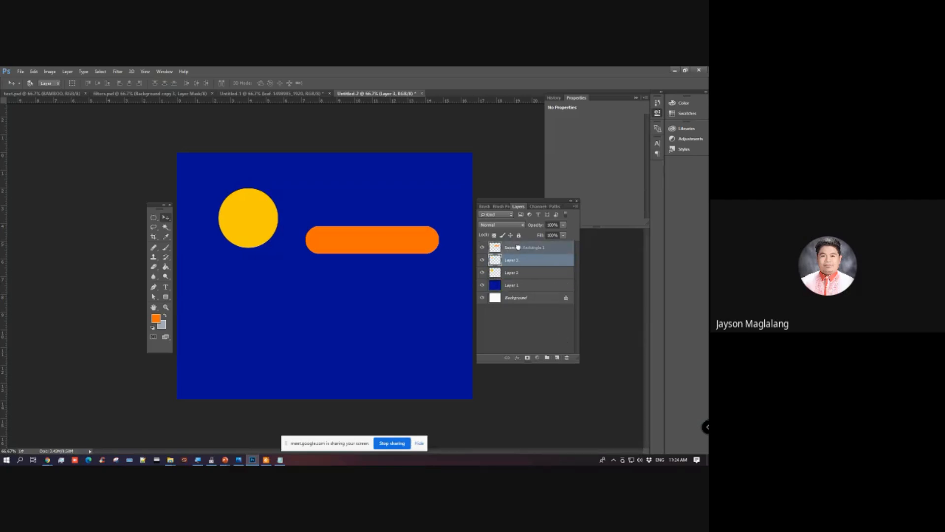
left_click_drag(518, 247, 537, 260)
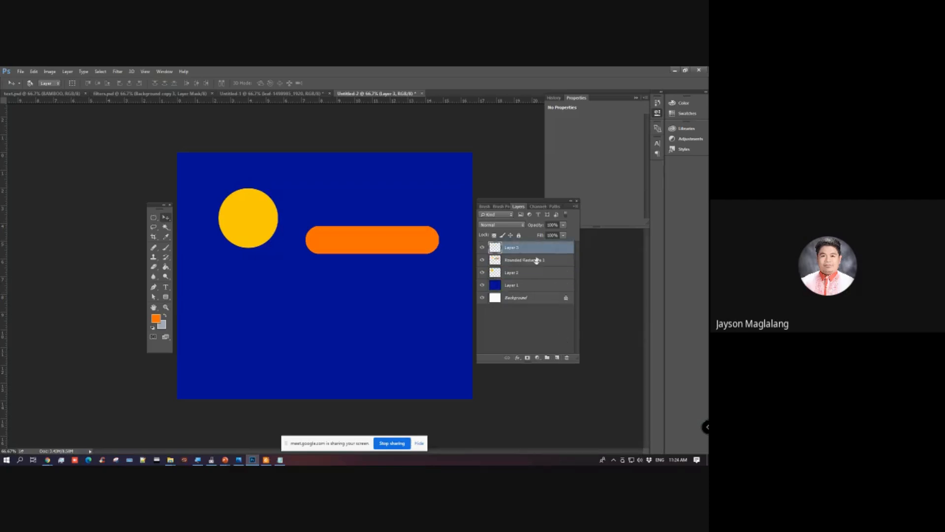
left_click(154, 289)
left_click(182, 287)
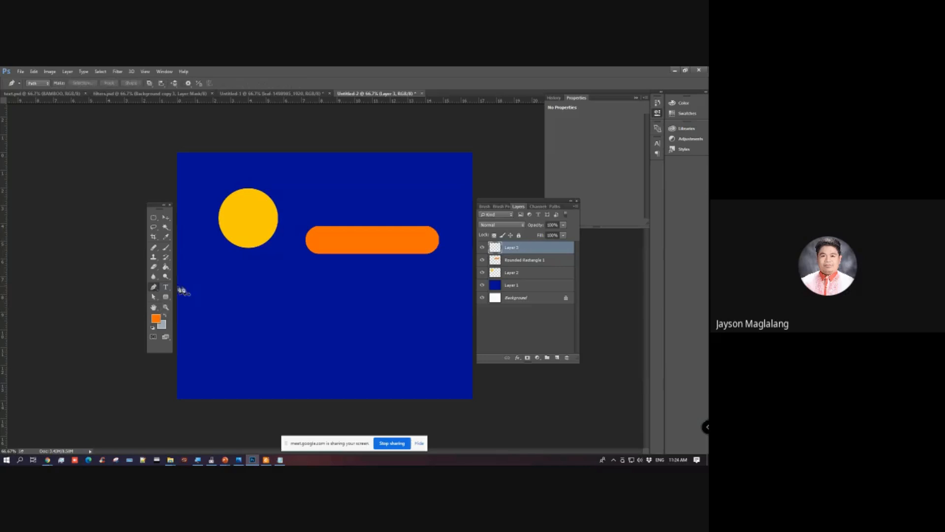
left_click(305, 292)
left_click(301, 330)
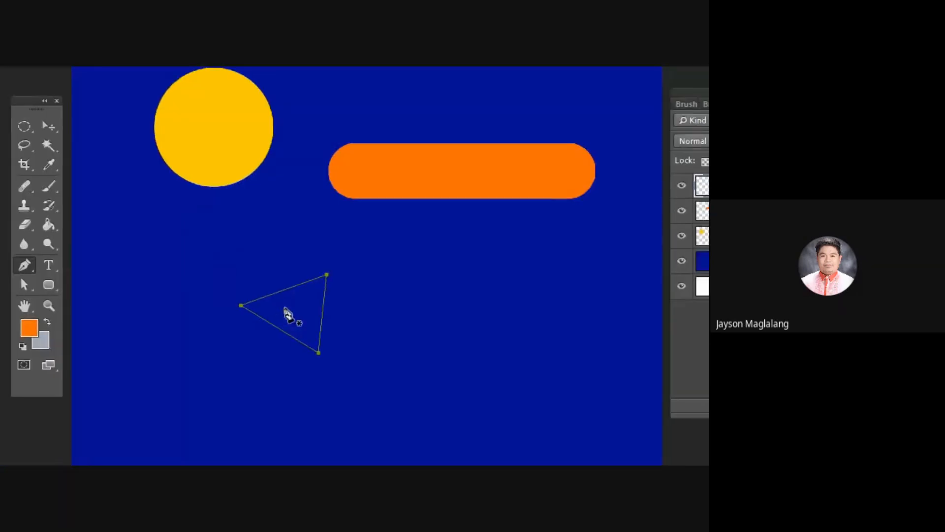
Step: Convert the triangular path to a selection, fill it with the orange foreground colour on Layer 3, and deselect
right_click(284, 312)
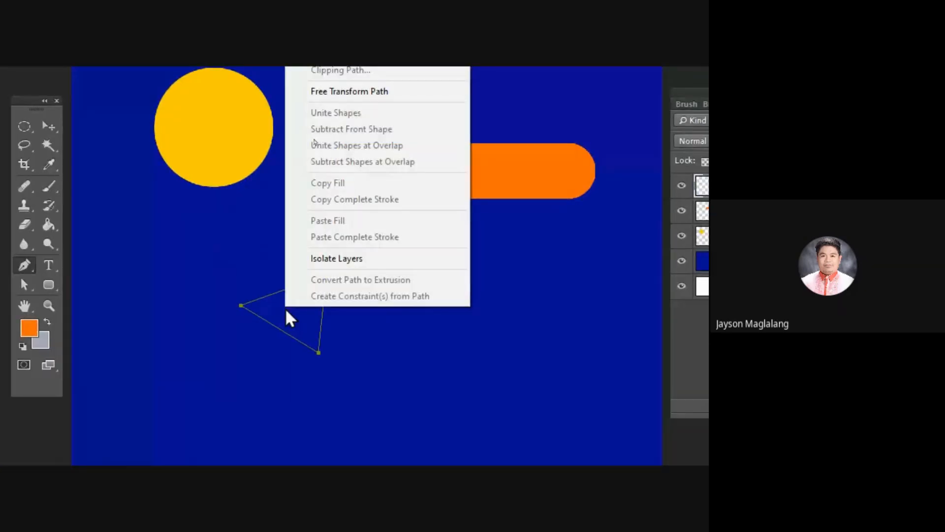
left_click(337, 154)
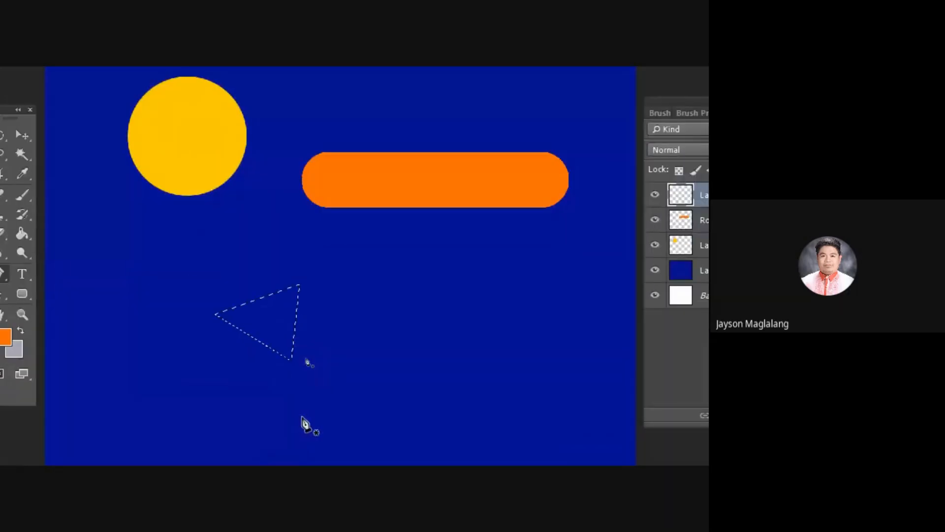
left_click(34, 378)
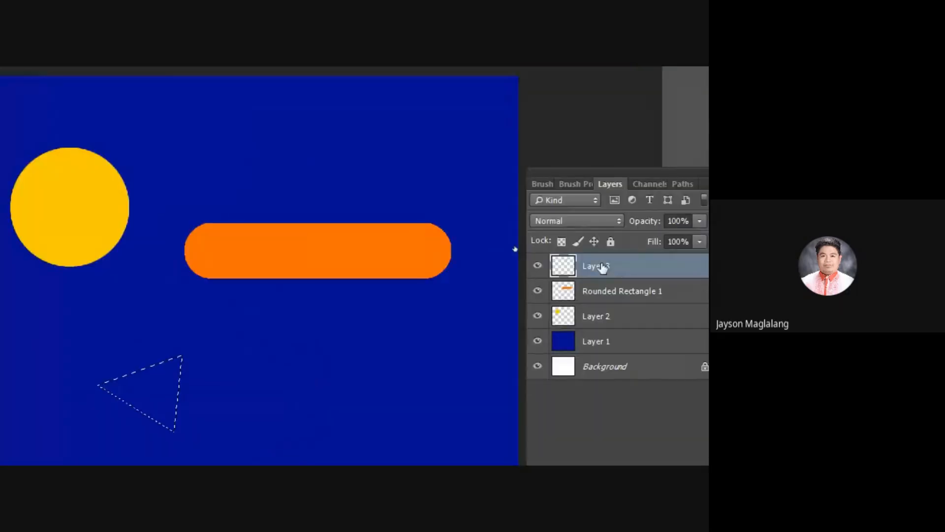
left_click(199, 374)
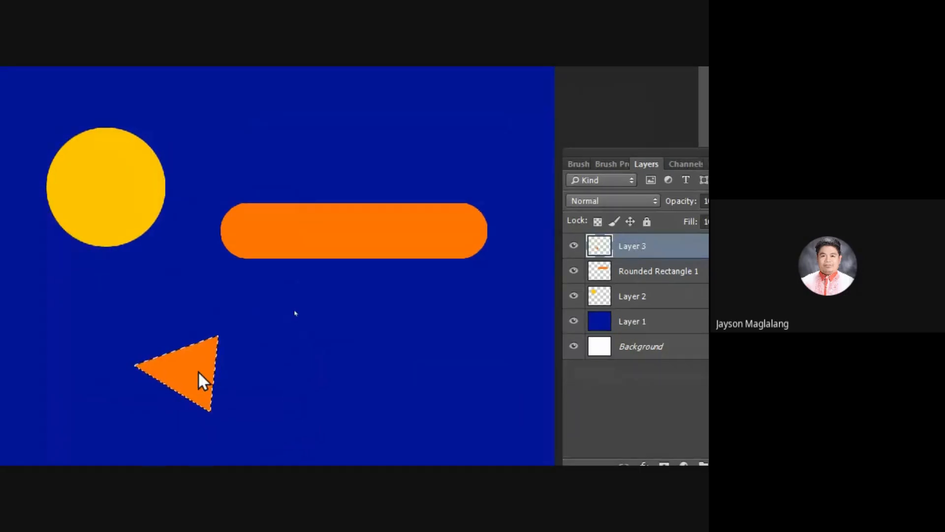
key("ctrl+d")
Step: Rename Layer 3 as "triangle"
double_click(591, 287)
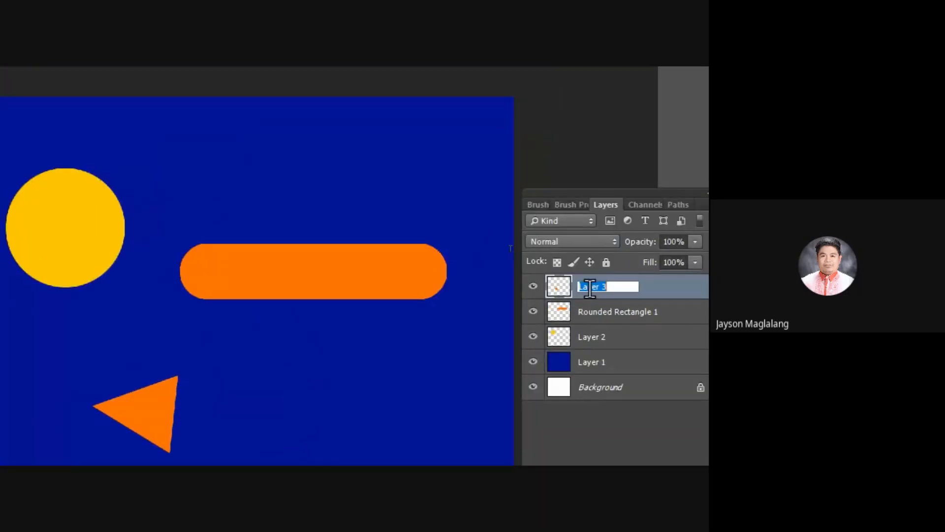
type("tri")
type("an")
type("angle")
left_click(673, 300)
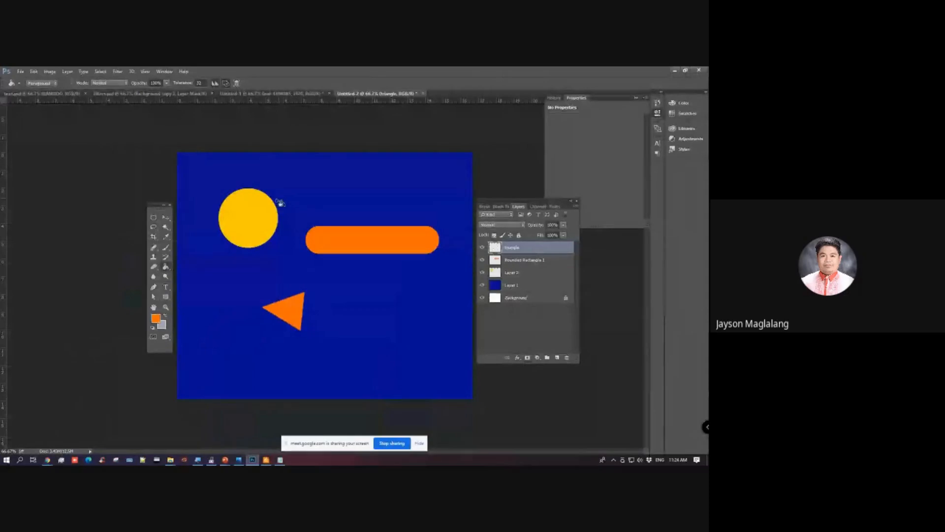
Step: Duplicate the triangle, Rounded Rectangle 1 and Layer 2 layers together
left_click(509, 274, "shift")
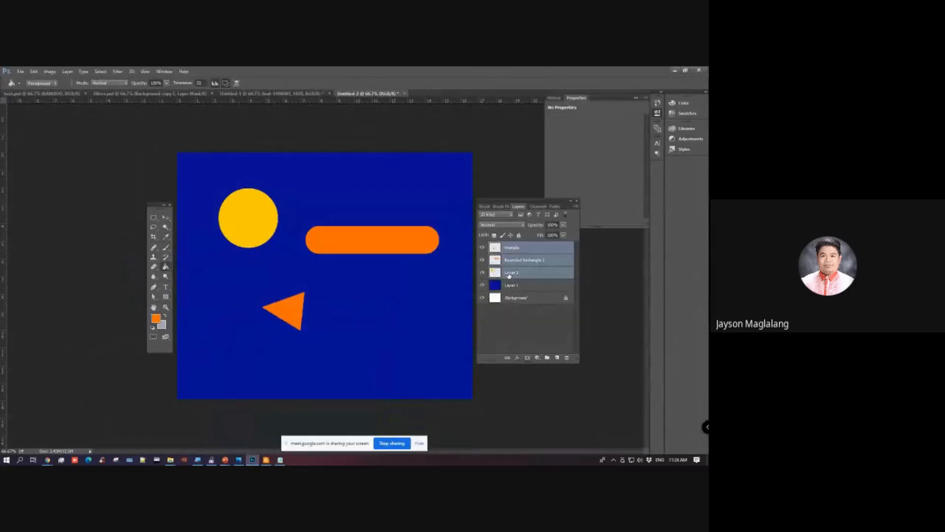
key("ctrl+plus")
key("ctrl+minus")
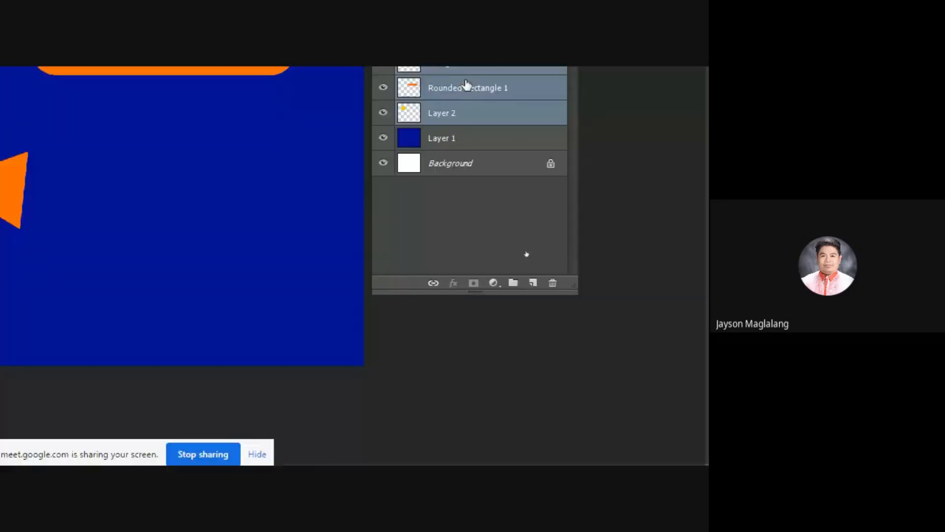
key("ctrl+j")
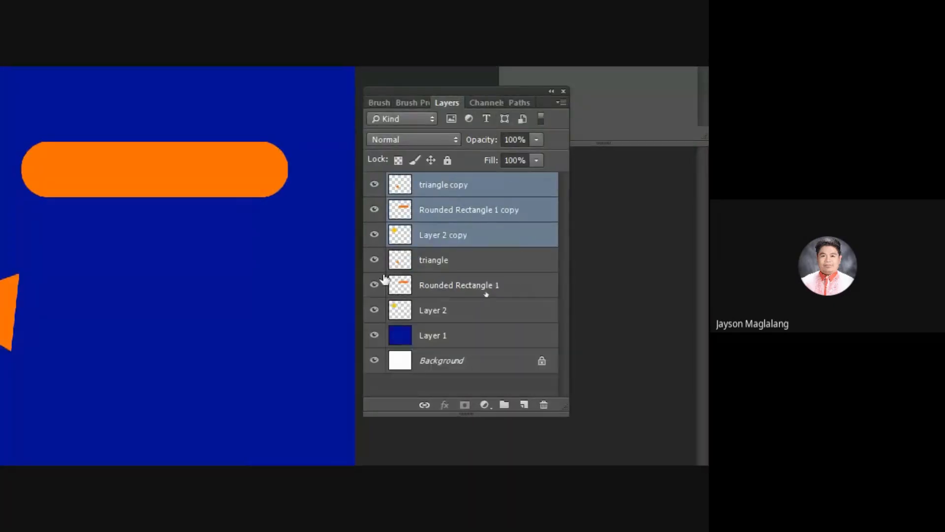
Step: Hide the original triangle, Rounded Rectangle 1 and Layer 2 layers
left_click(374, 259)
left_click(374, 284)
left_click(374, 310)
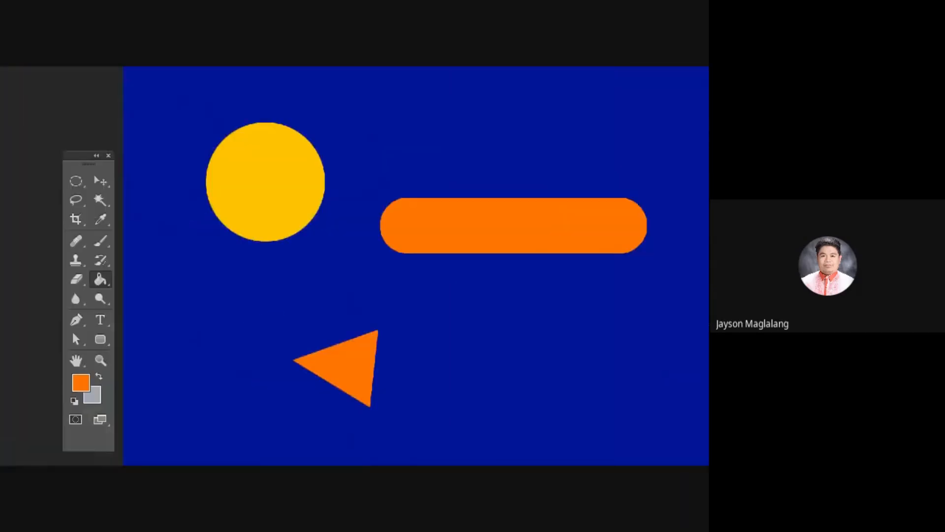
Step: Activate the Gradient tool and make triangle copy the only selected layer
right_click(99, 279)
left_click(149, 278)
left_click(591, 283)
left_click(549, 239)
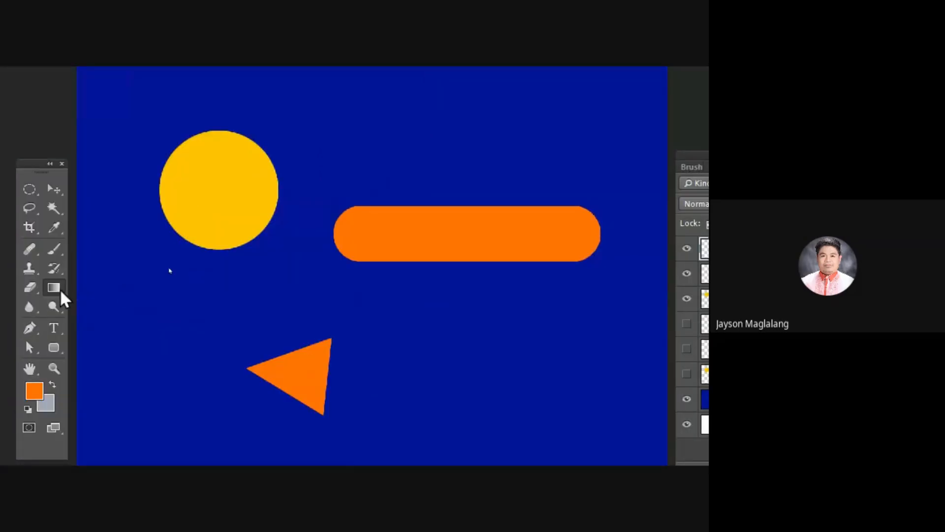
right_click(60, 289)
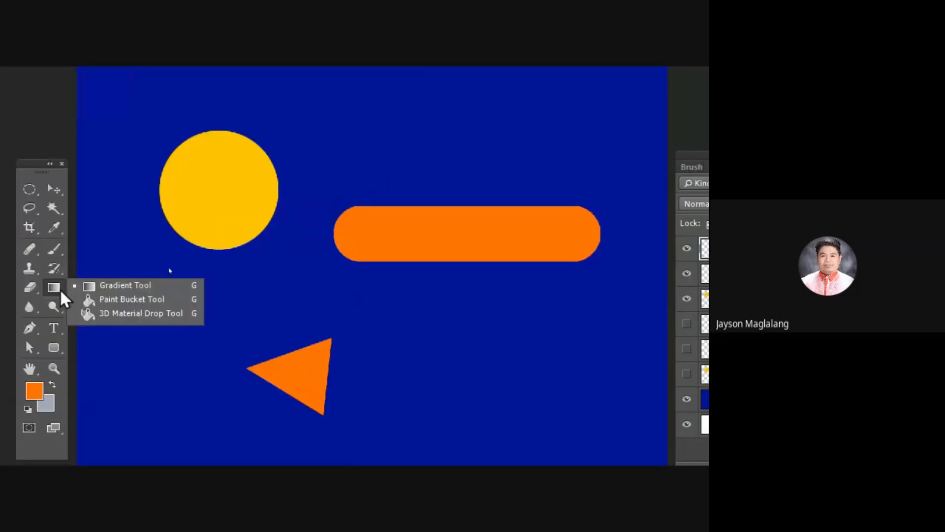
left_click(116, 289)
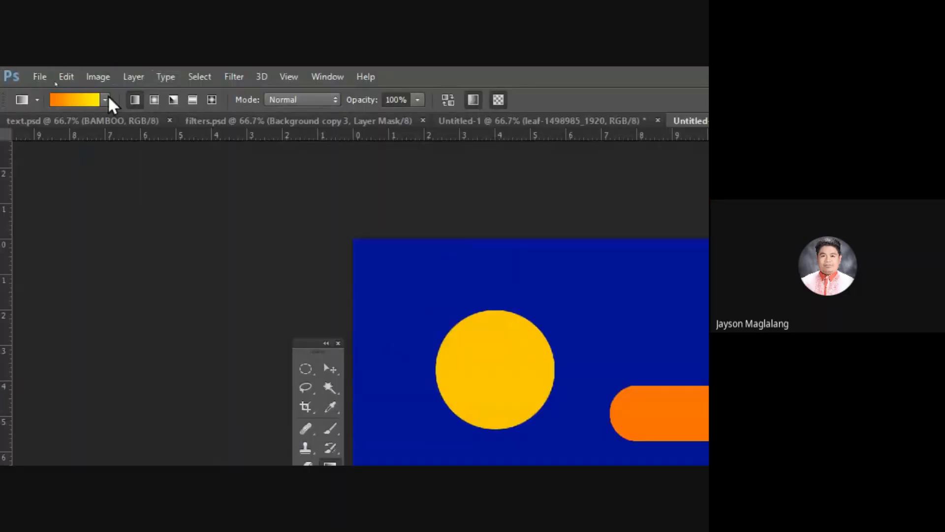
Step: Choose the light blue to purple gradient preset for the Gradient tool
left_click(105, 98)
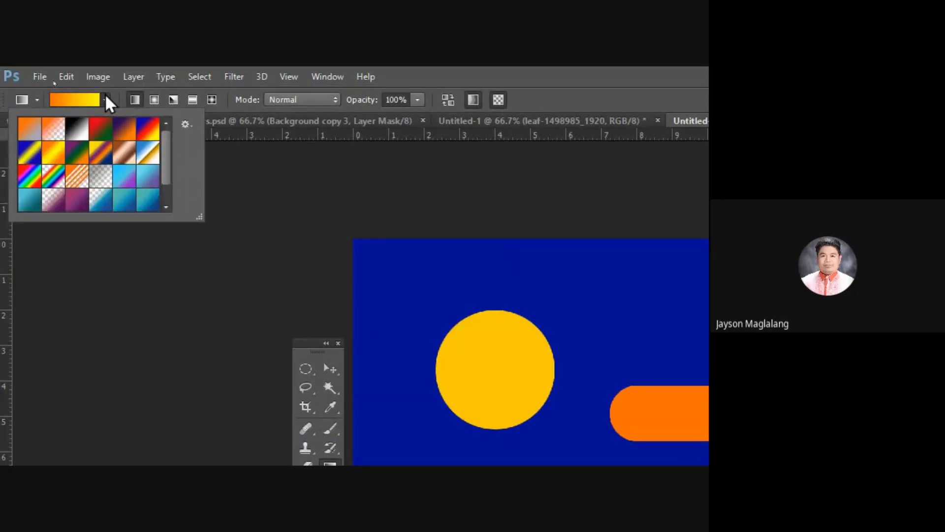
mouse_move(167, 137)
left_mouse_down()
mouse_move(170, 182)
mouse_move(174, 131)
mouse_move(178, 212)
mouse_move(179, 117)
mouse_move(173, 141)
mouse_move(167, 130)
left_mouse_up()
left_click_drag(169, 144, 170, 156)
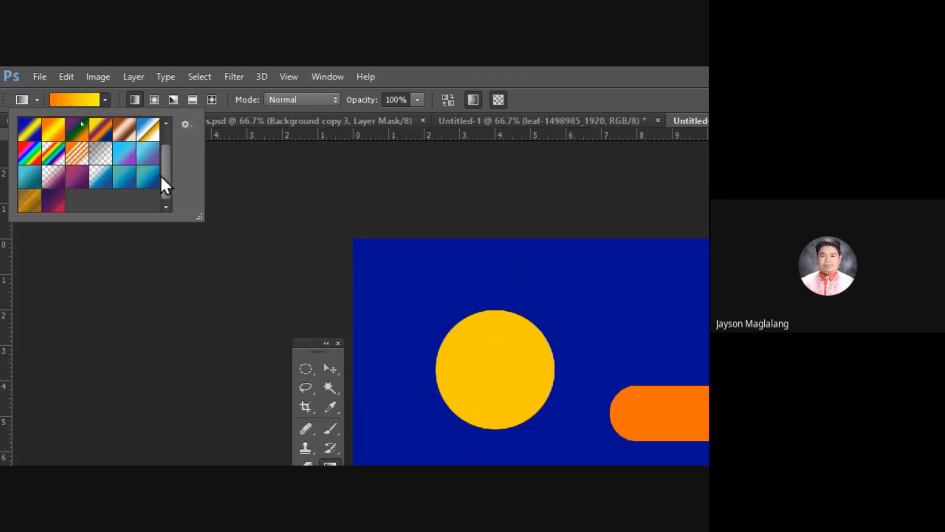
left_click(146, 173)
left_click(125, 155)
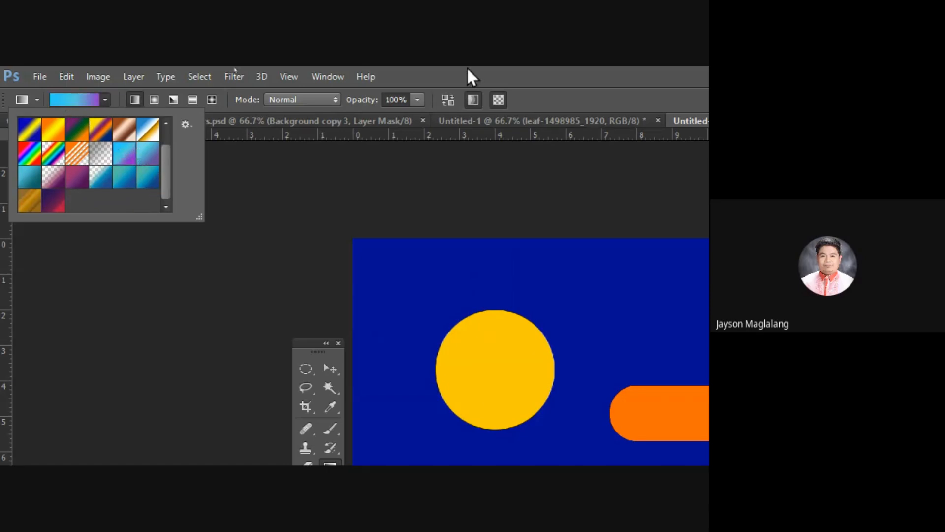
left_click(442, 82)
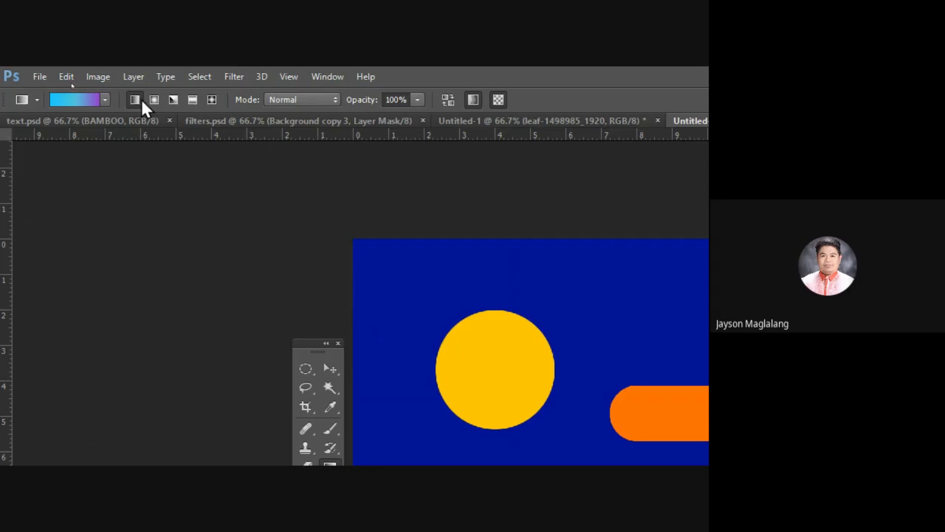
left_click(154, 100)
left_click(152, 99)
left_click(106, 99)
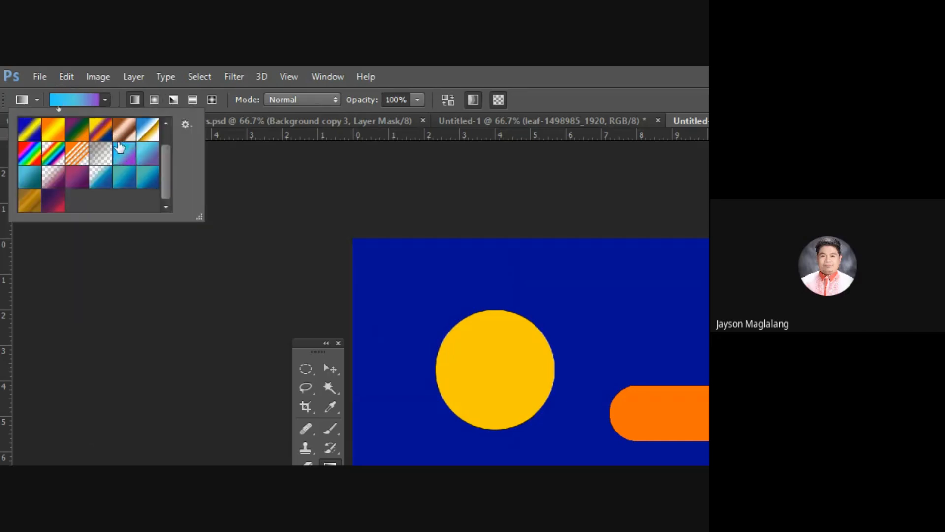
left_click(489, 68)
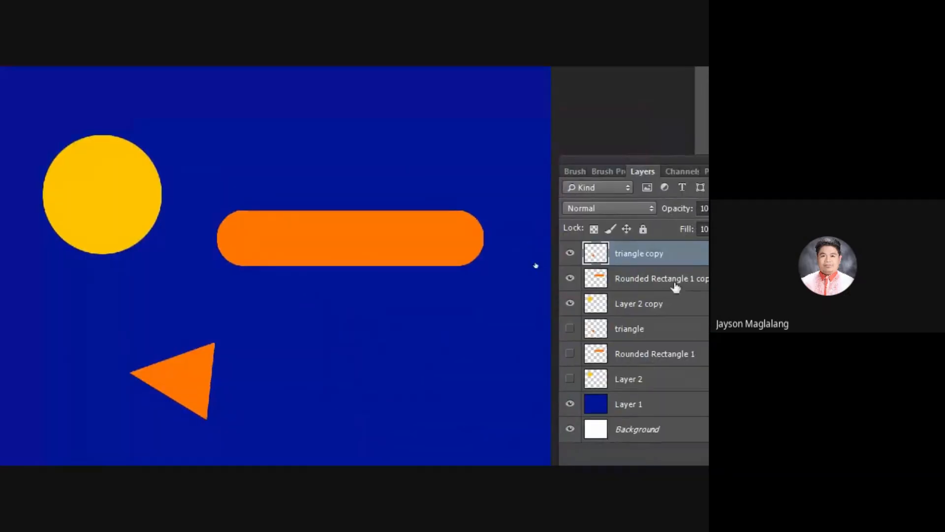
Step: Try a diagonal gradient on Layer 2 copy without any selection, and undo it
left_click(677, 307)
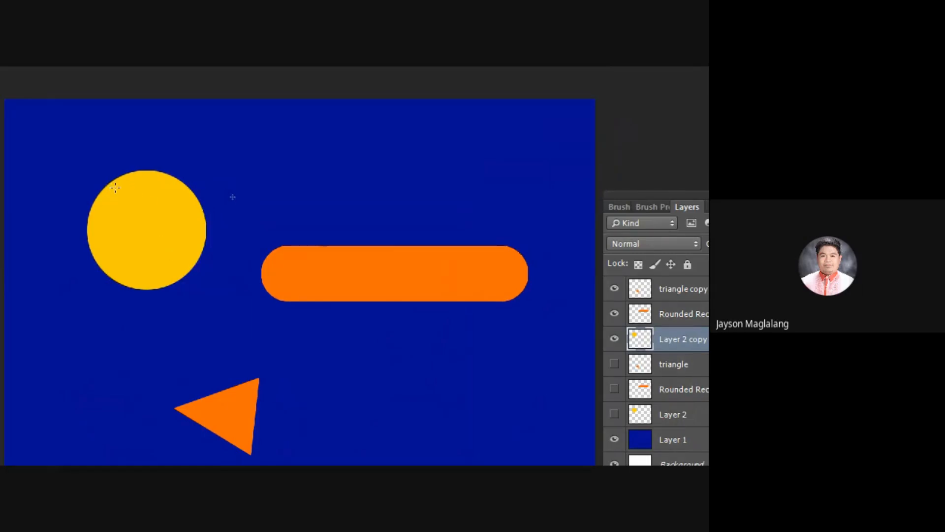
left_click_drag(116, 188, 179, 266)
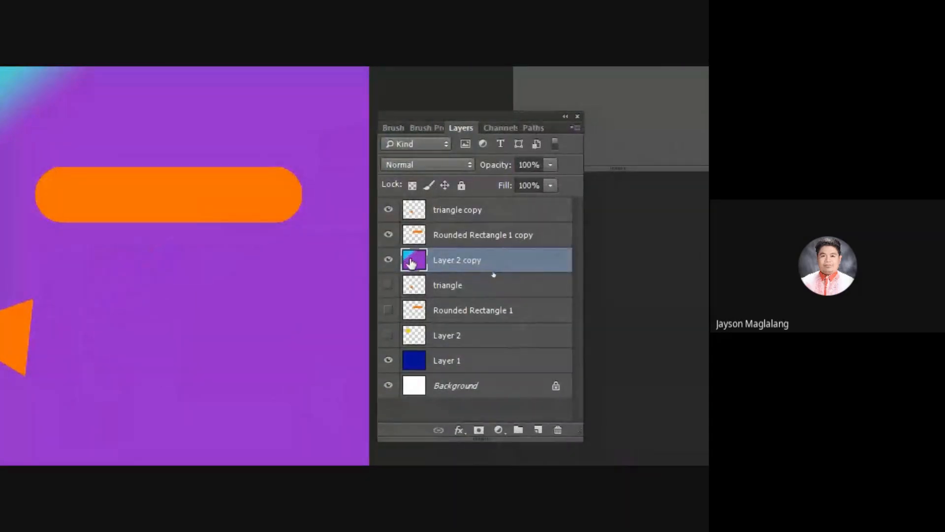
key("ctrl+z")
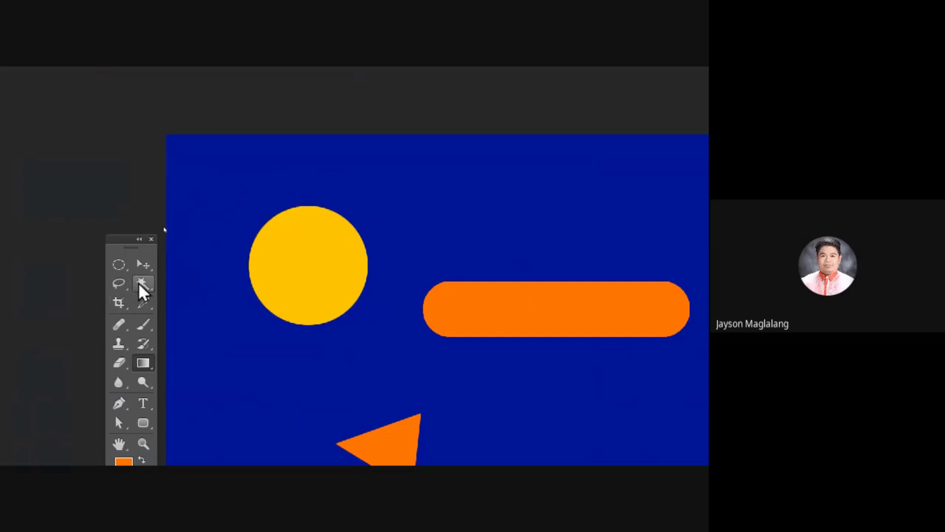
Step: Select the circle on Layer 2 copy with the Magic Wand, fill it with a diagonal light blue to purple gradient, and deselect
left_click(138, 282)
left_click(331, 269)
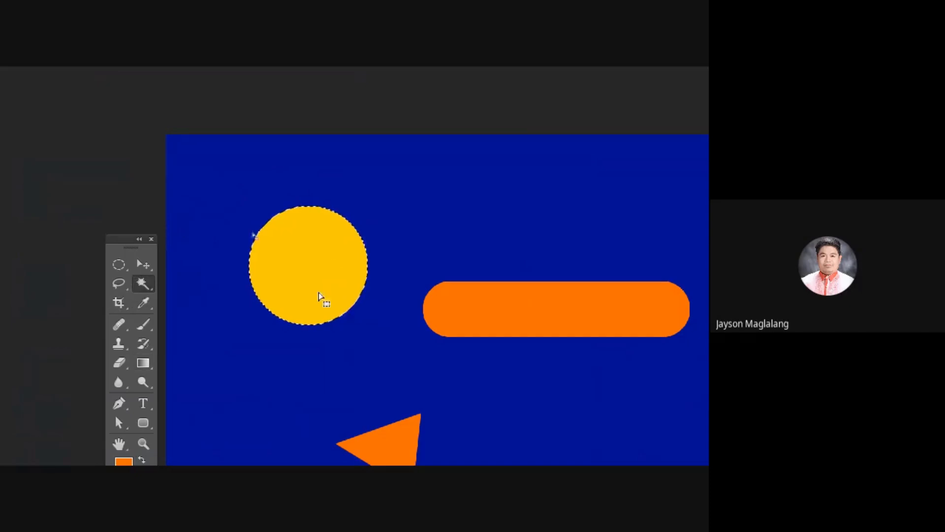
left_click(143, 364)
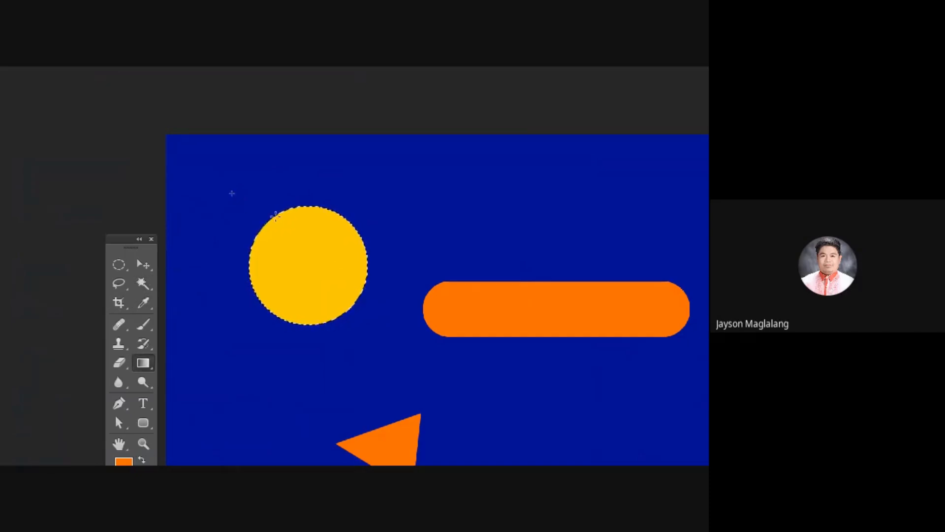
left_click_drag(271, 217, 357, 320)
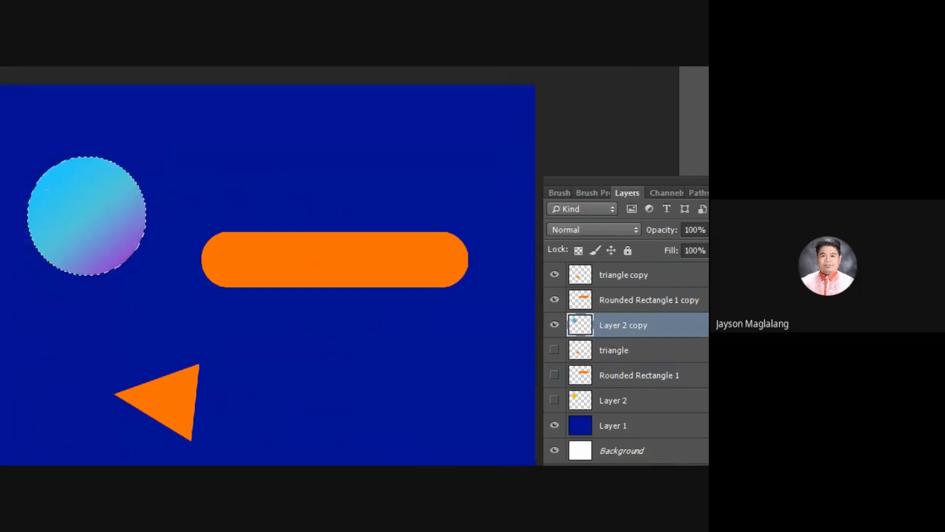
left_click_drag(58, 160, 91, 246)
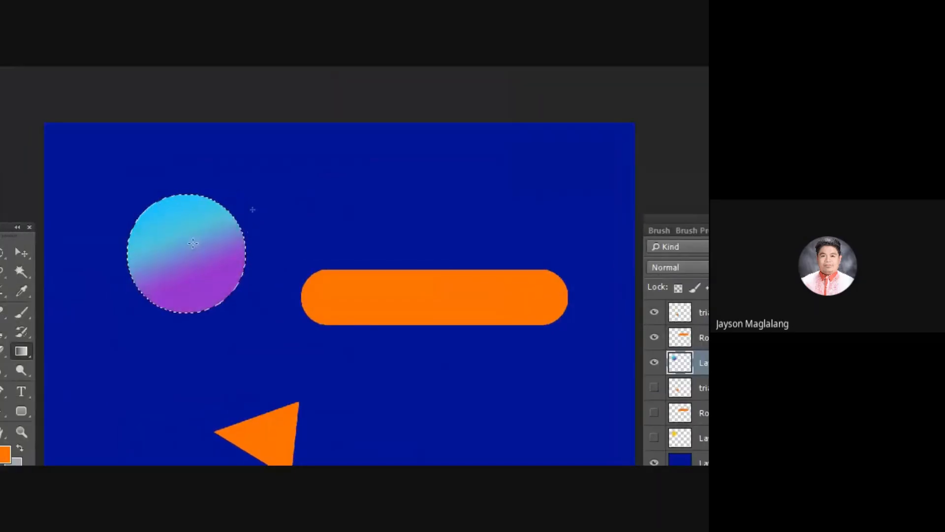
left_click_drag(190, 191, 209, 281)
left_click_drag(136, 239, 227, 321)
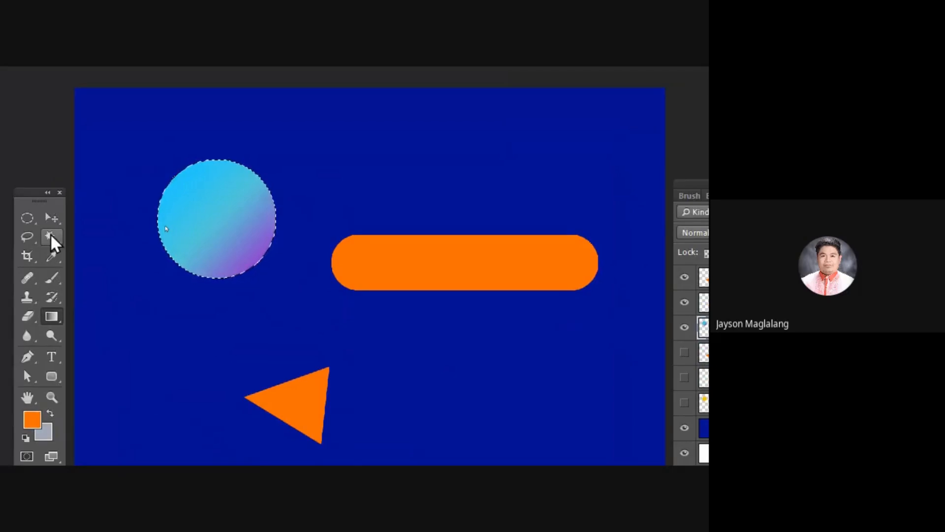
key("ctrl+d")
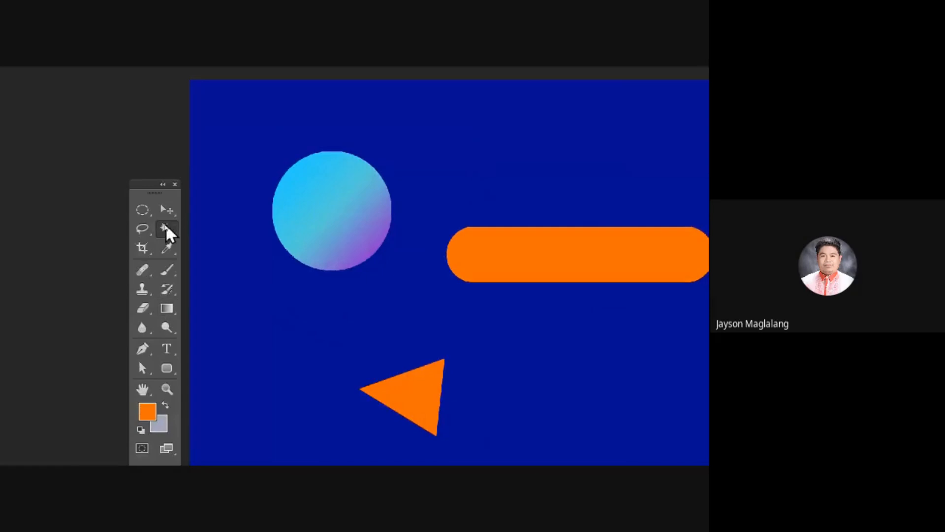
Step: Try selecting the gradient-filled circle with the Magic Wand at several spots, and deselect
right_click(166, 229)
left_click(229, 241)
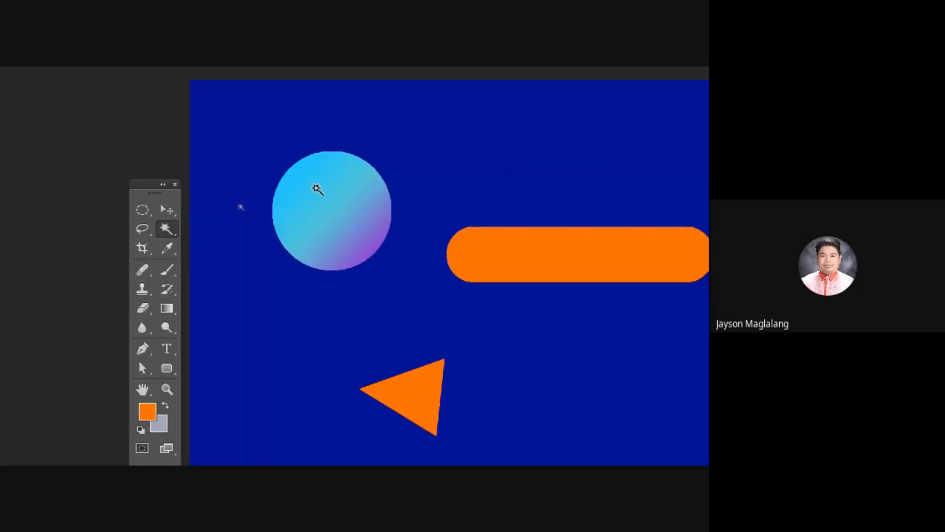
left_click(319, 193)
left_click(345, 195)
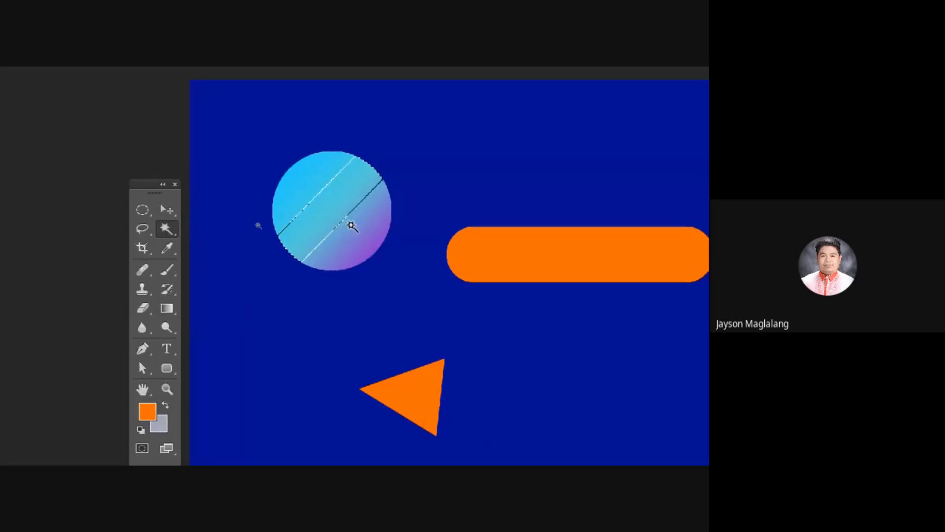
left_click(352, 225)
left_click(365, 237)
left_click(323, 186)
left_click(313, 173)
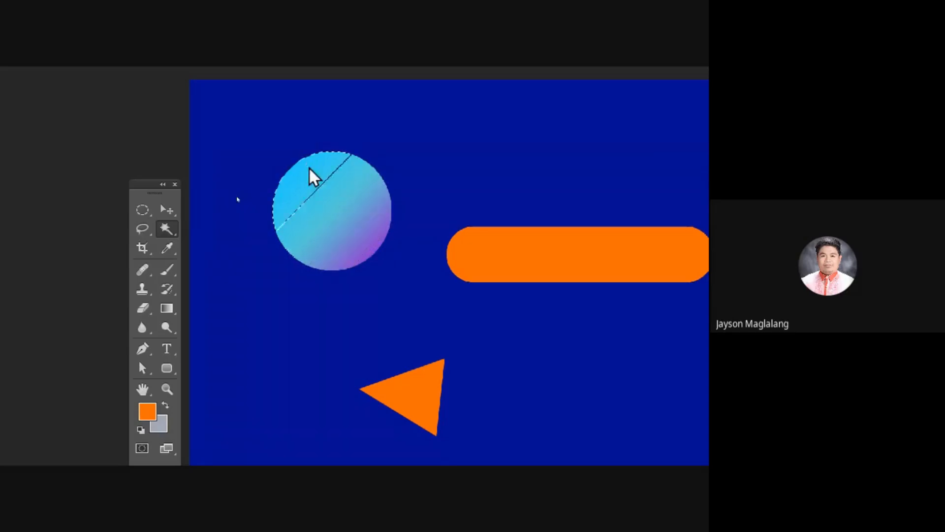
left_click(348, 206)
left_click(365, 234)
left_click(373, 250)
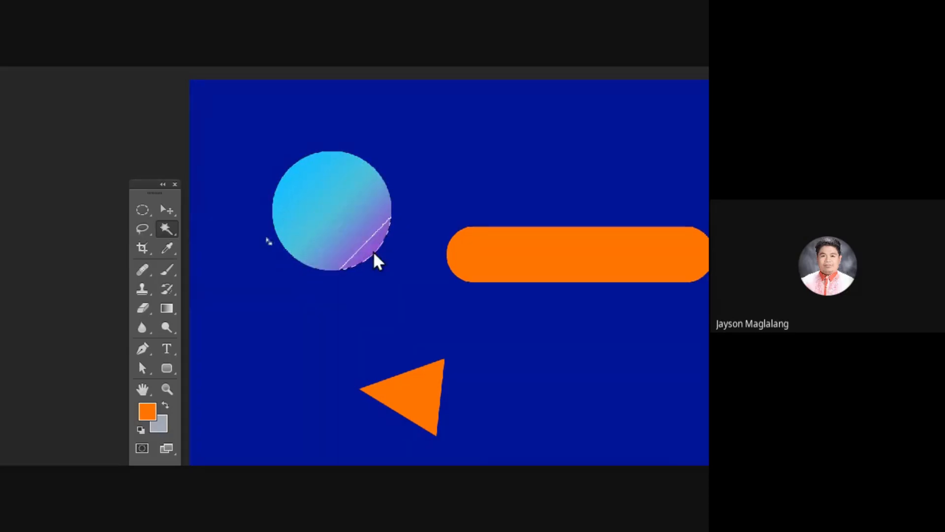
left_click(167, 210)
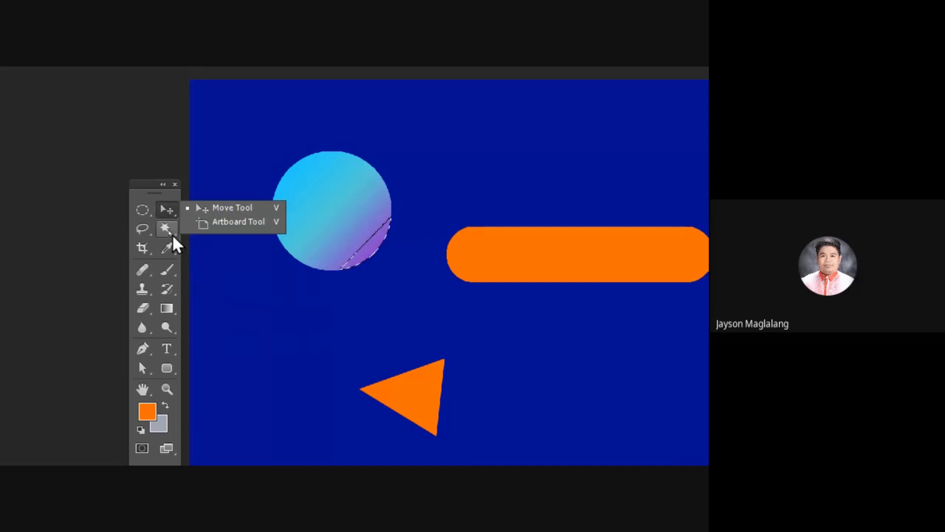
left_click(168, 212)
key("ctrl+d")
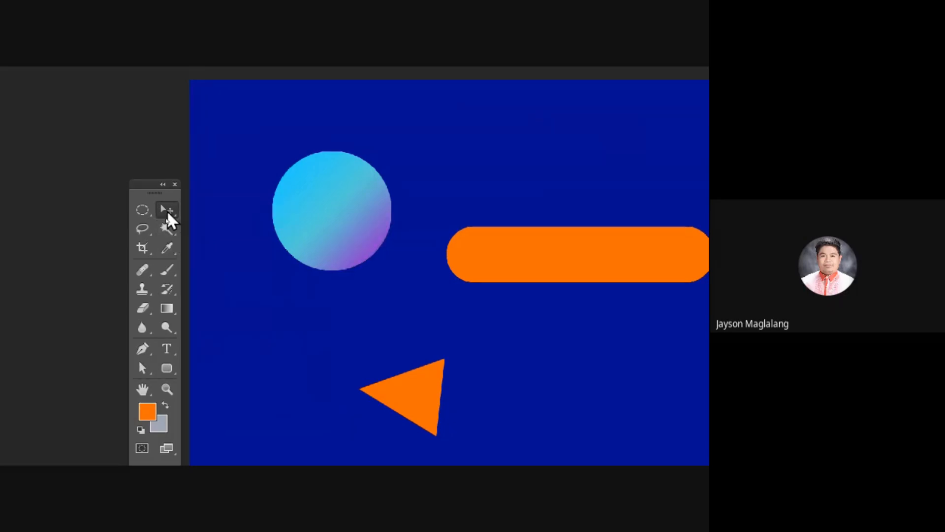
left_click_drag(156, 186, 155, 170)
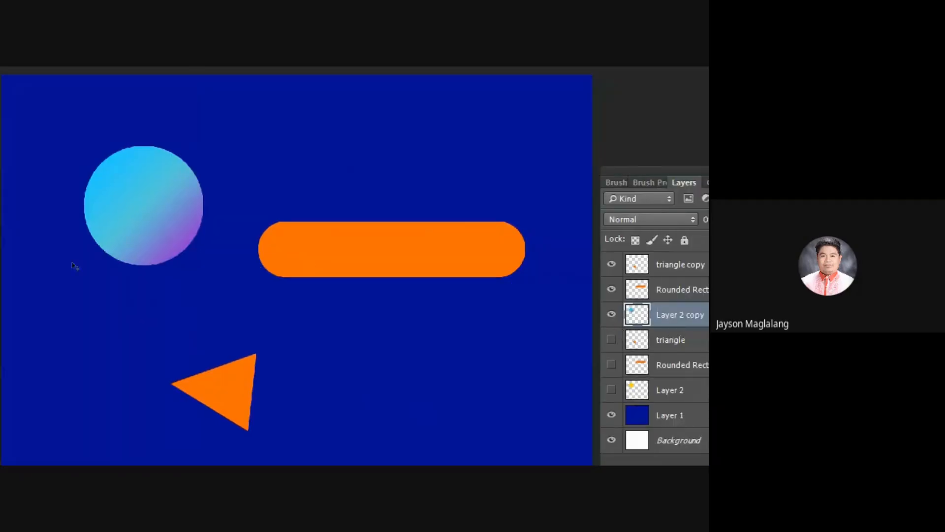
left_click(103, 233)
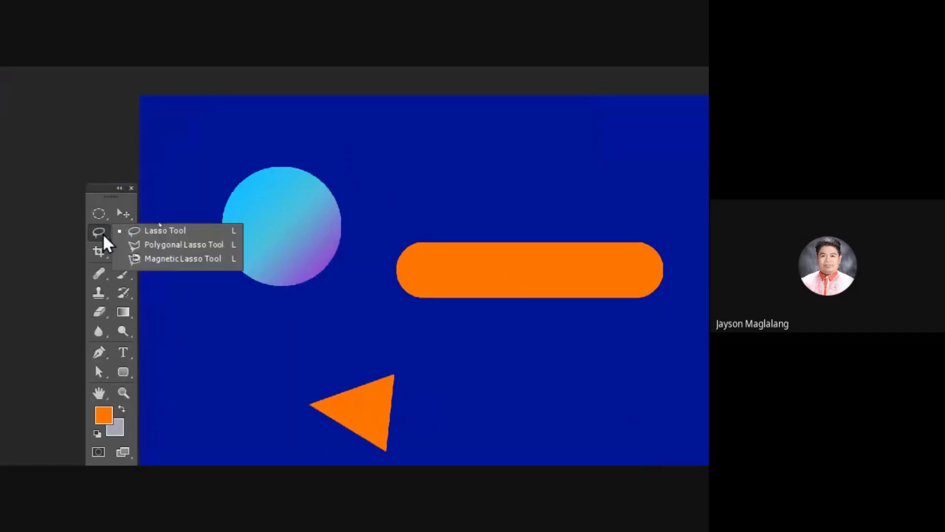
left_click(96, 230)
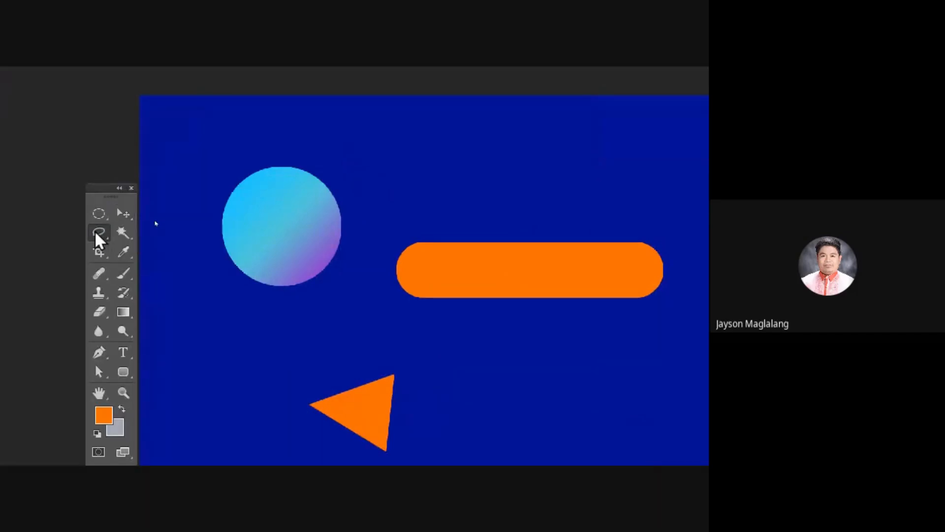
left_click(127, 235)
left_click(123, 212)
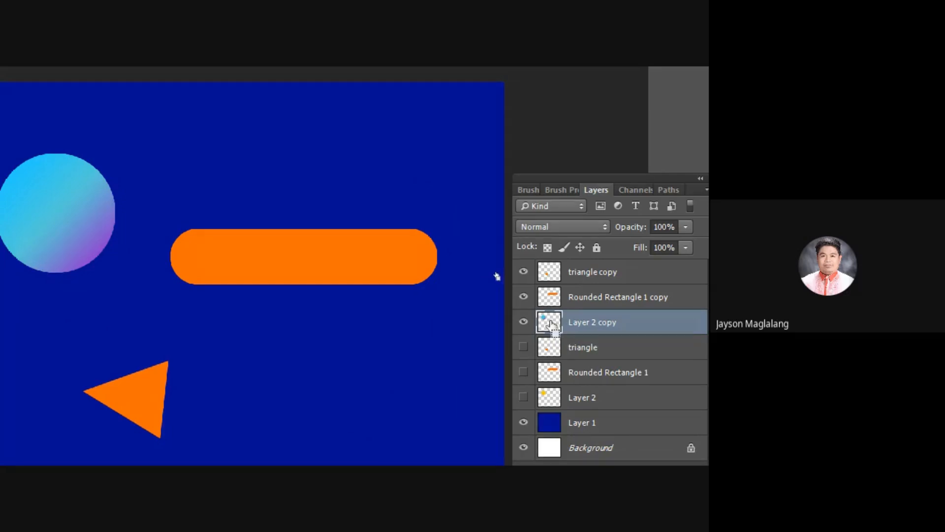
Step: Load the contents of Layer 2 copy and triangle copy as selections one after the other, deselecting each
left_click(550, 322, "ctrl")
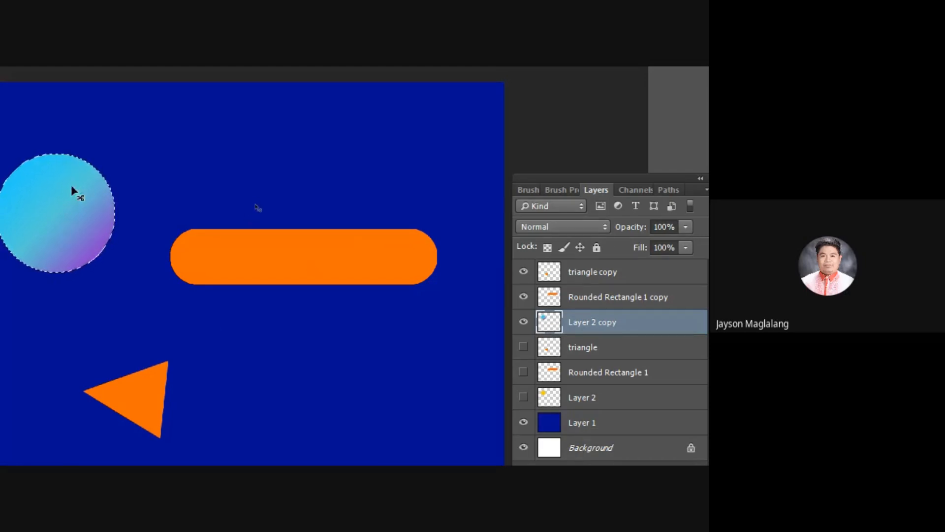
key("ctrl+d")
left_click(601, 275)
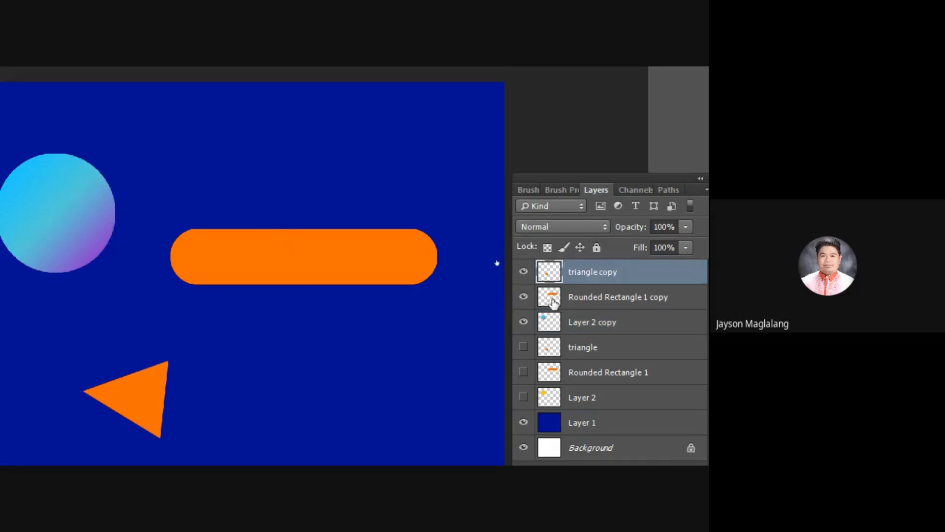
left_click_drag(548, 274, 549, 273)
left_click(550, 272, "ctrl")
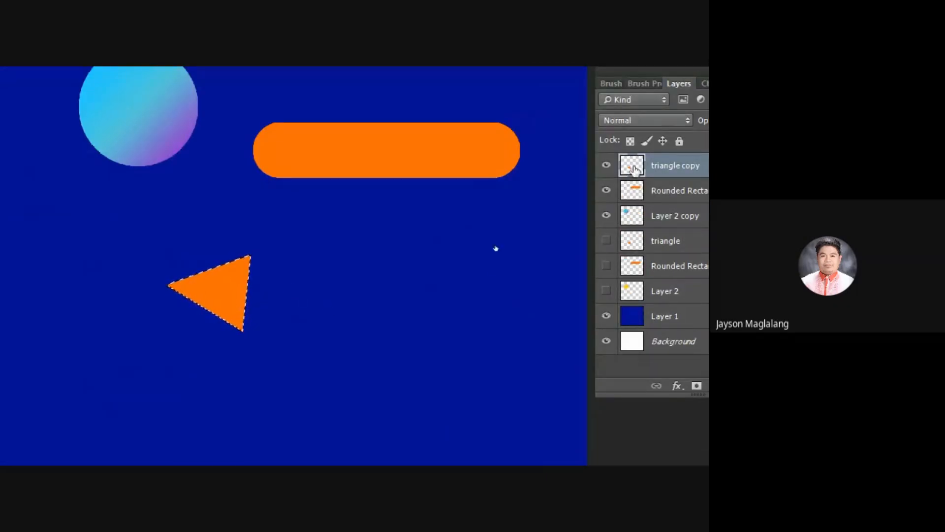
key("ctrl+d")
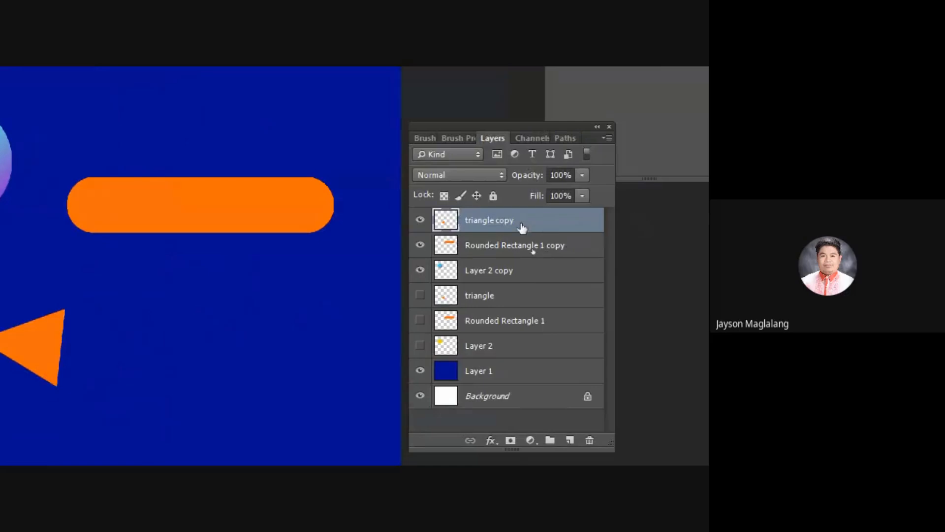
Step: Load Rounded Rectangle 1 copy as a selection and fill it with the light blue to purple gradient
left_click(475, 252)
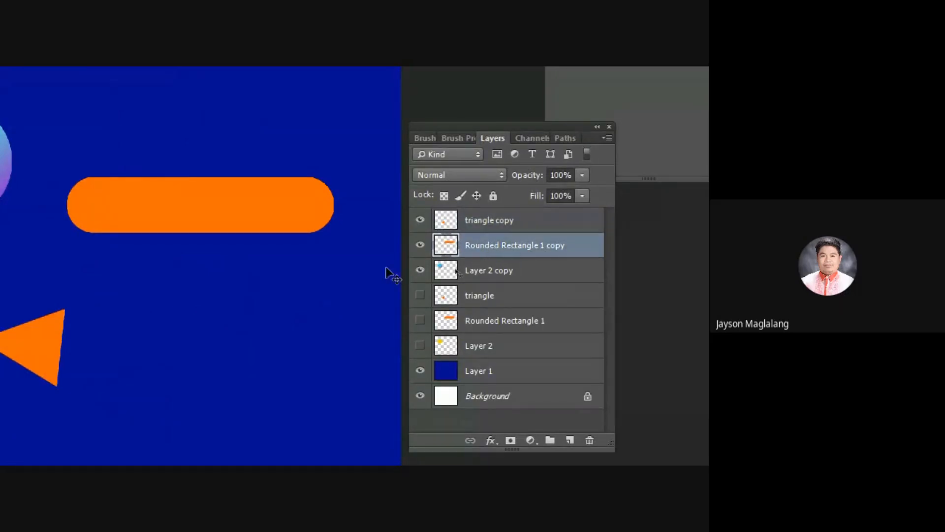
left_click(446, 245, "ctrl")
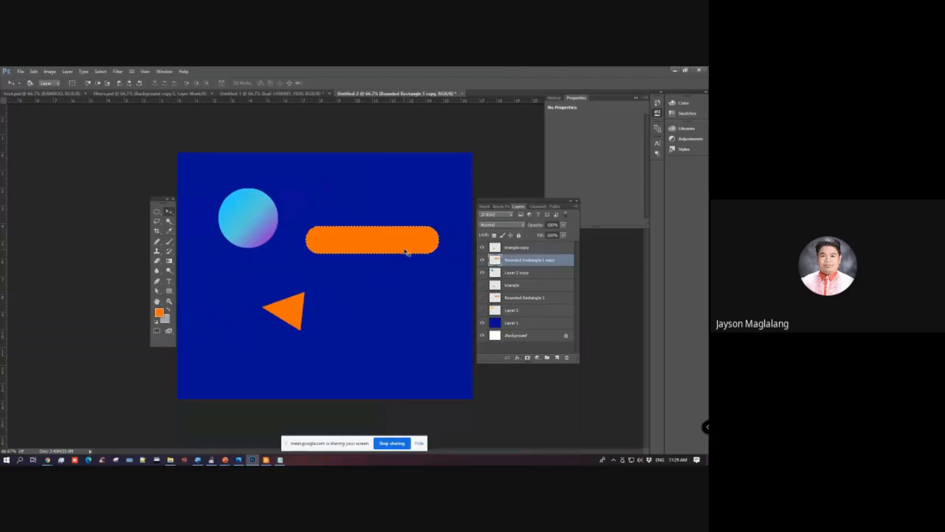
key("g")
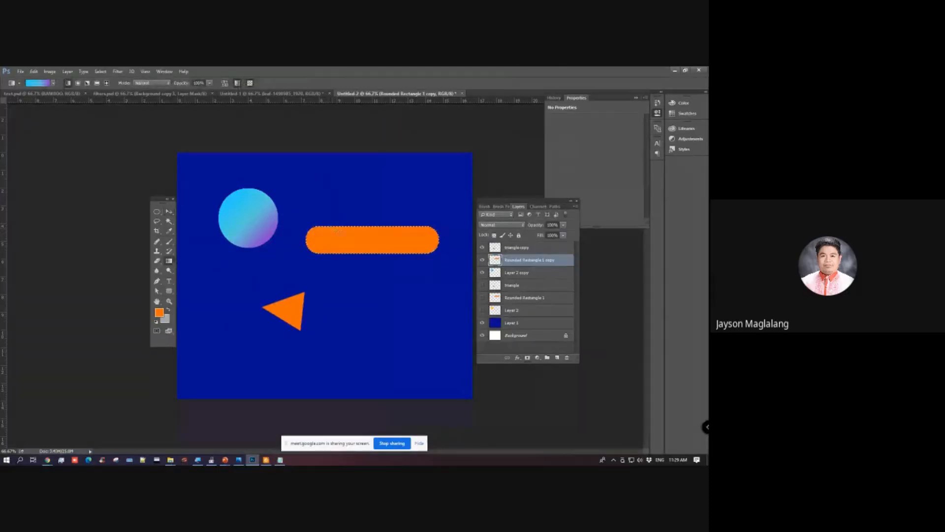
left_click_drag(336, 231, 381, 264)
Step: Load triangle copy as a selection, fill it with the light blue to purple gradient, and deselect
left_click(497, 250)
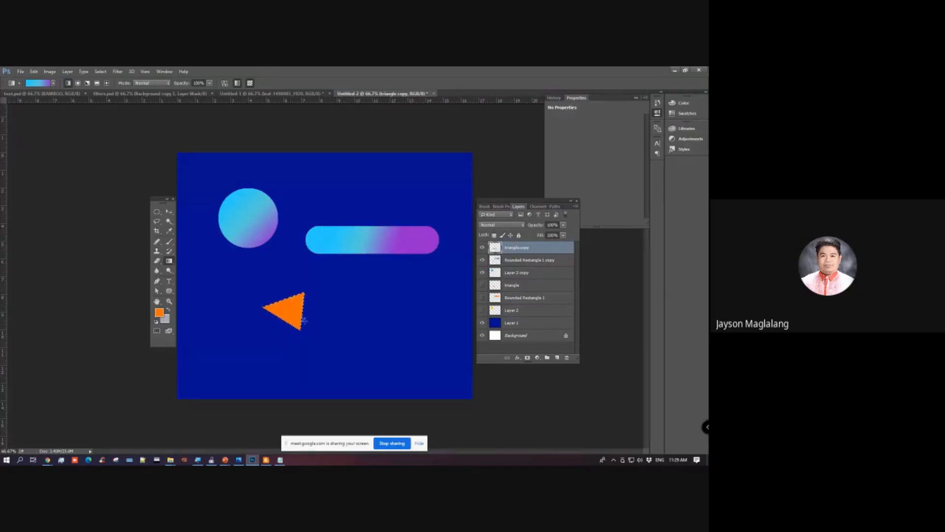
left_click_drag(304, 320, 305, 323)
left_click(169, 211)
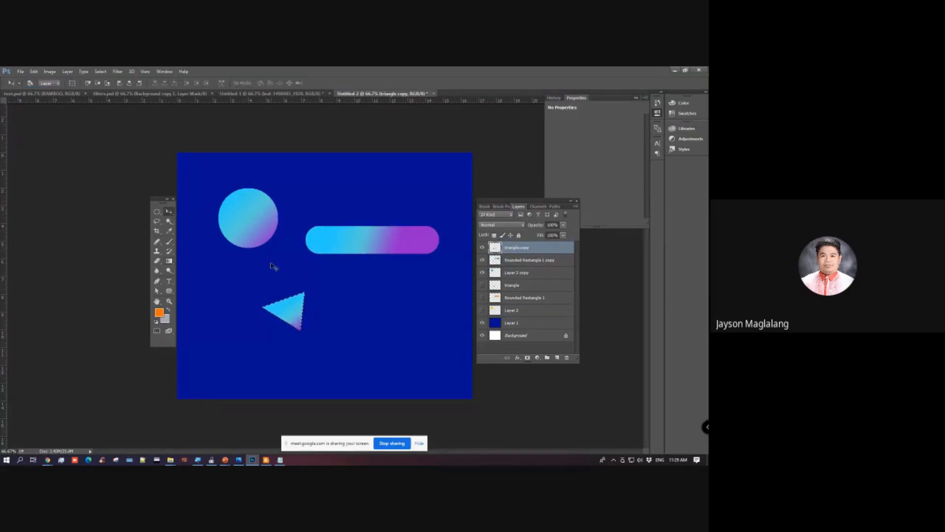
key("ctrl+d")
Step: Make Layer 2 copy the active layer
left_click_drag(453, 327, 399, 261)
left_click(515, 264)
key("alt+bracketleft")
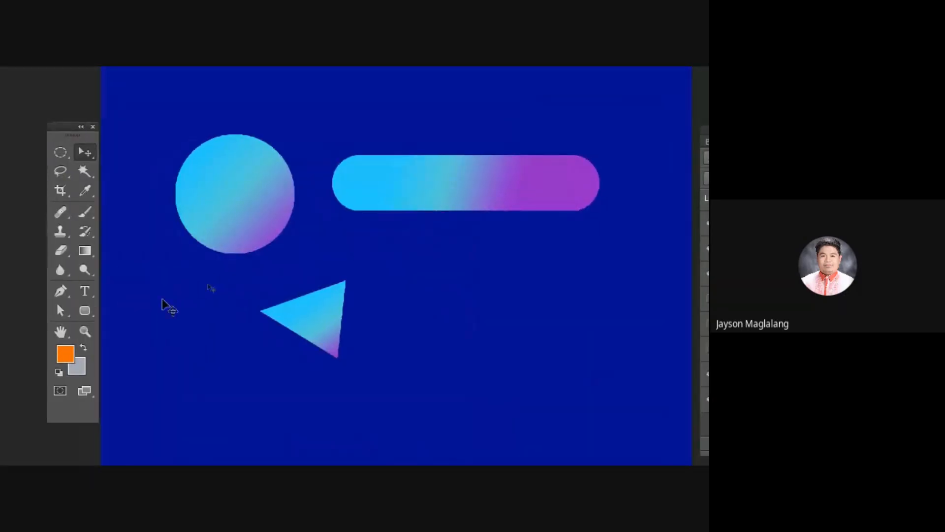
Step: With the Gradient tool, bring up the Gradient Editor and choose the Black, White preset
left_click(85, 249)
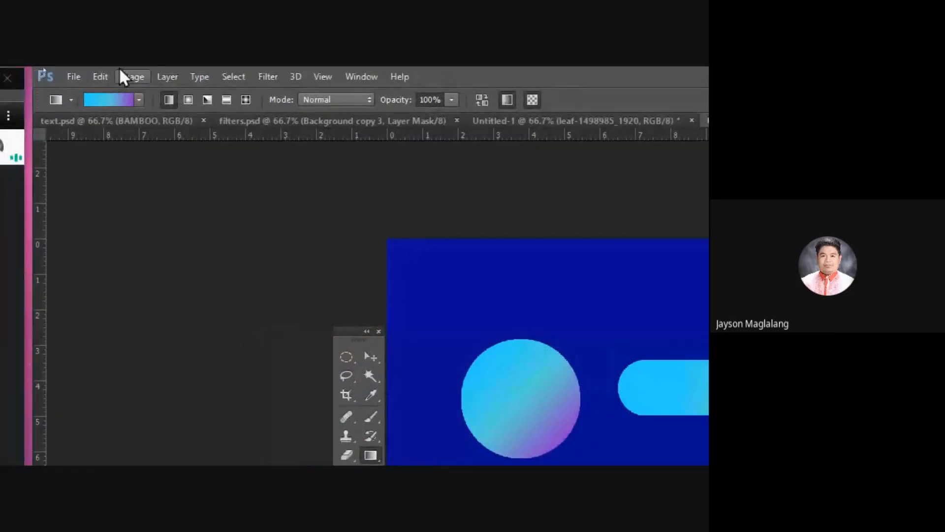
left_click(140, 98)
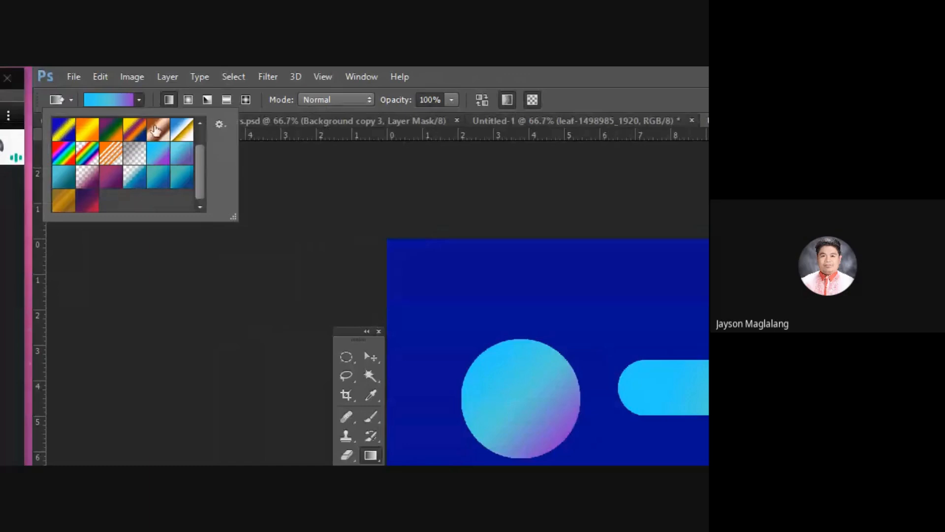
left_click(152, 90)
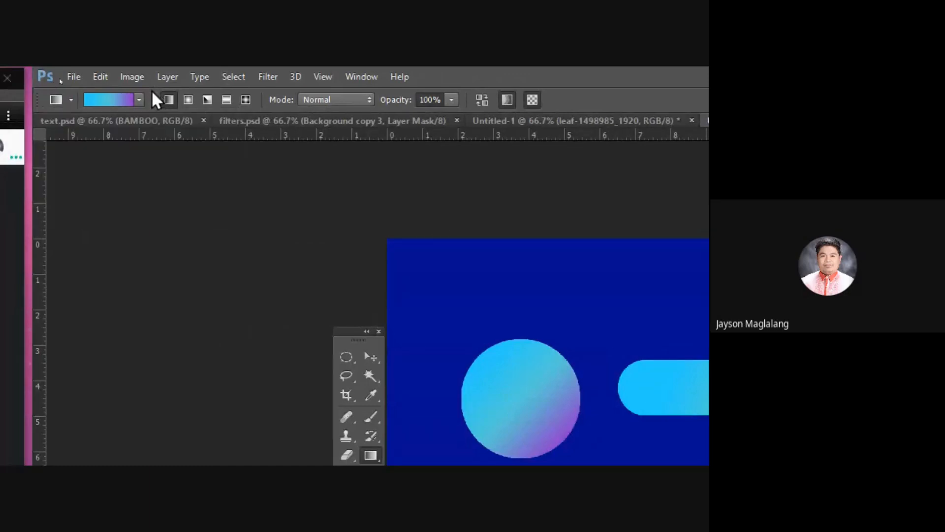
left_click(107, 101)
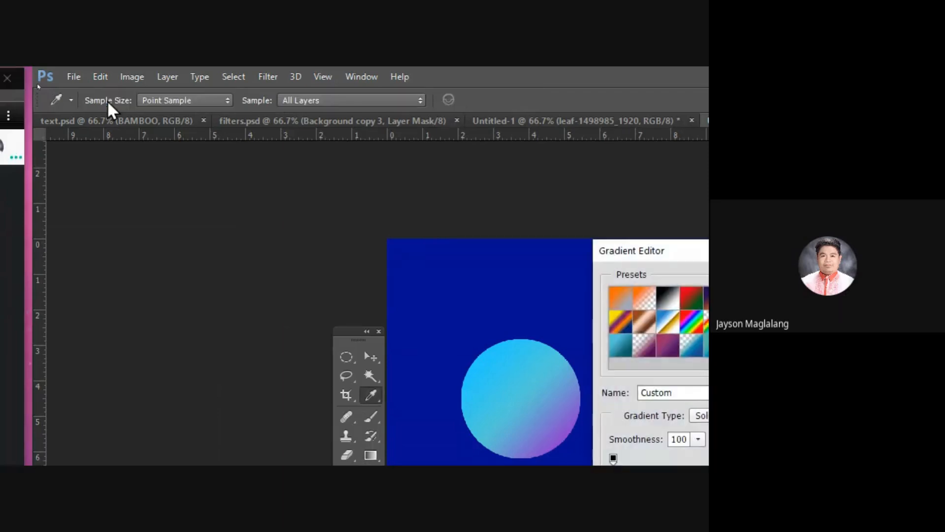
left_click_drag(627, 246, 342, 486)
left_click_drag(297, 352, 481, 127)
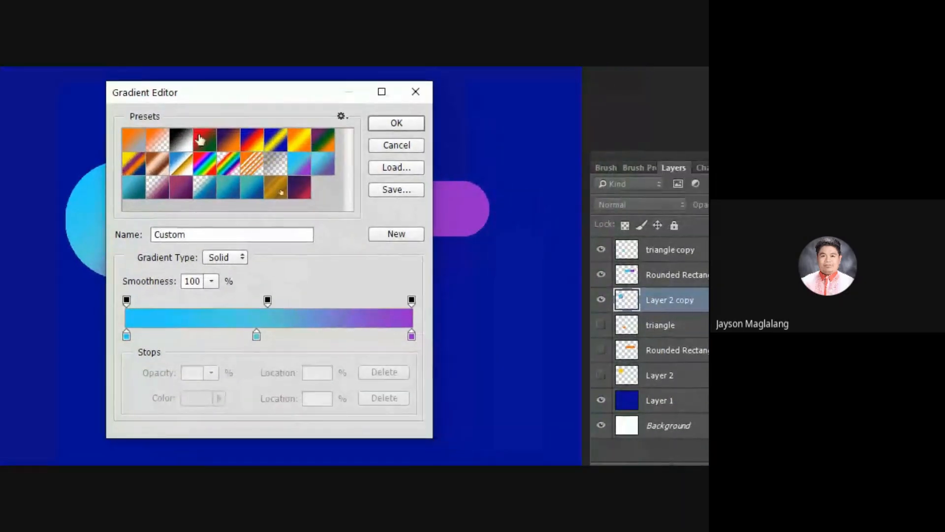
left_click(183, 142)
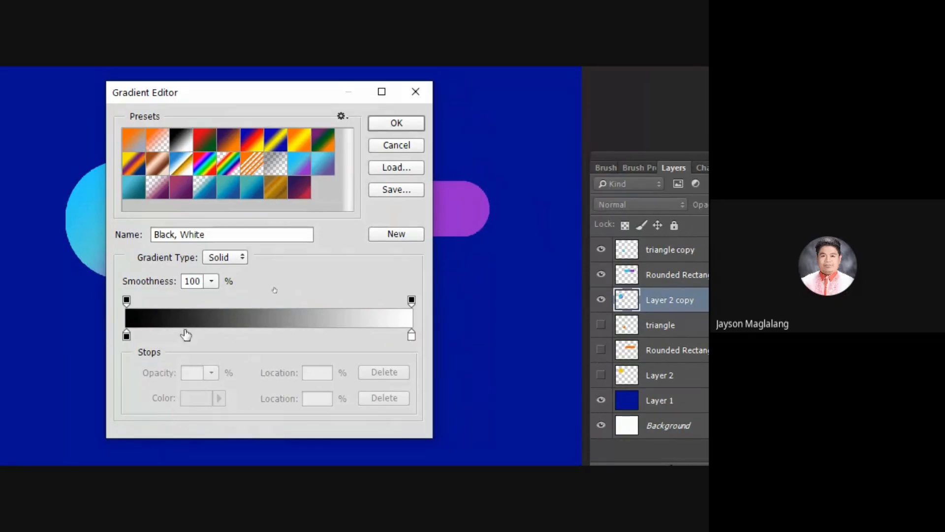
left_click_drag(295, 99, 303, 96)
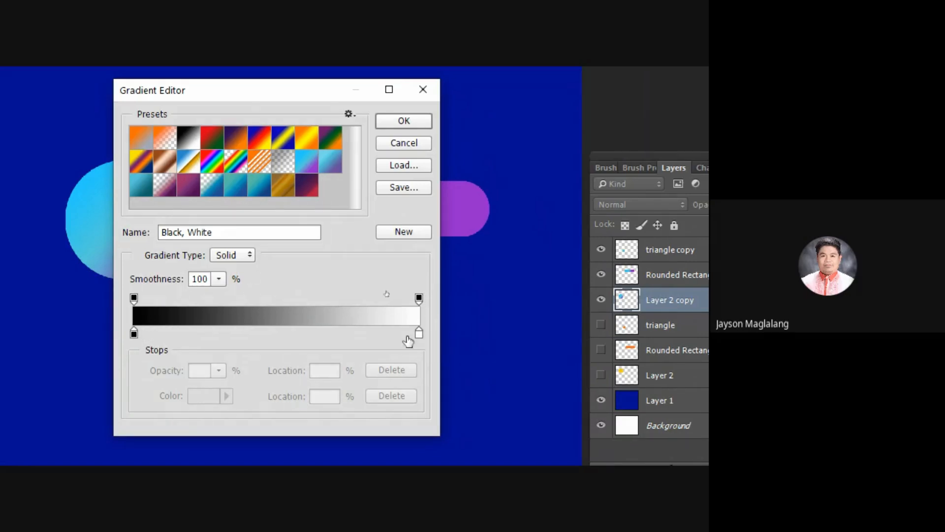
left_click(136, 336)
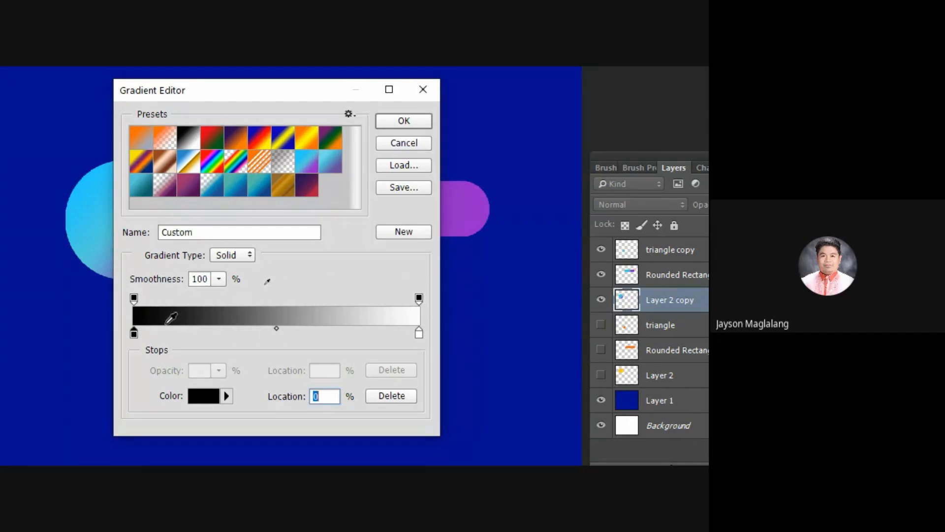
double_click(135, 335)
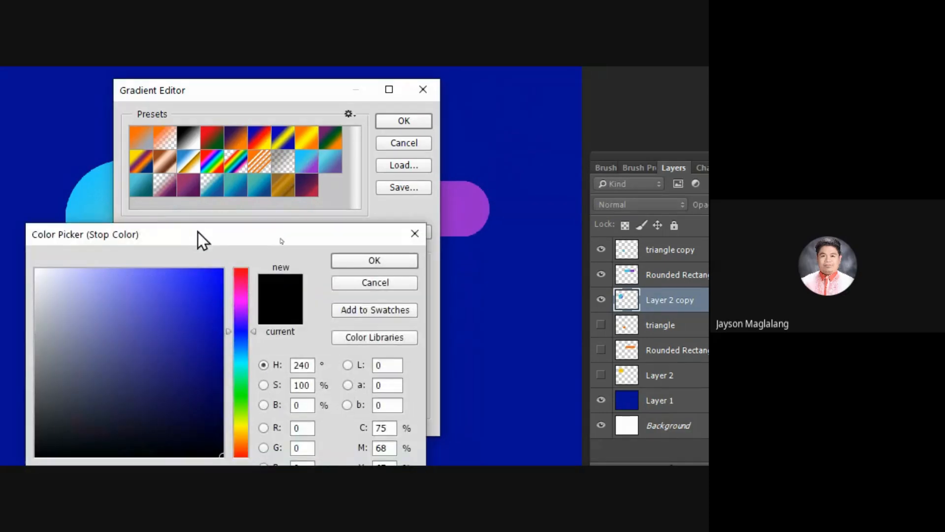
left_click_drag(198, 232, 525, 190)
left_click(605, 197)
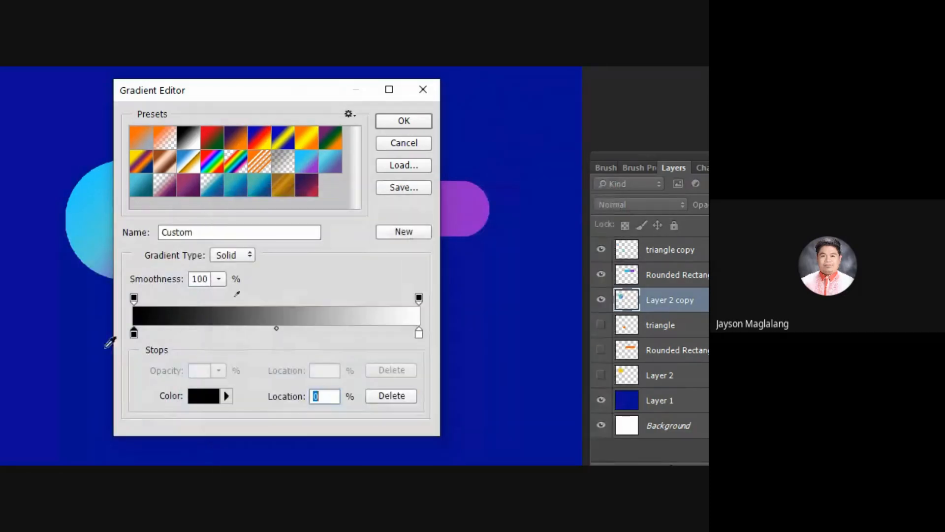
Step: Change the gradient's black starting colour stop to a fully saturated golden orange
double_click(133, 334)
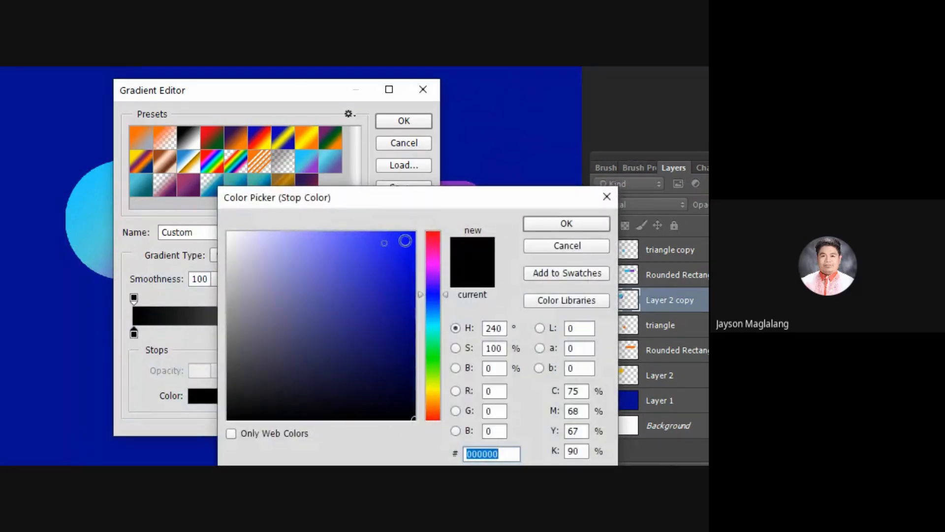
left_click(406, 244)
mouse_move(434, 395)
left_mouse_down()
mouse_move(445, 392)
mouse_move(439, 398)
left_mouse_up()
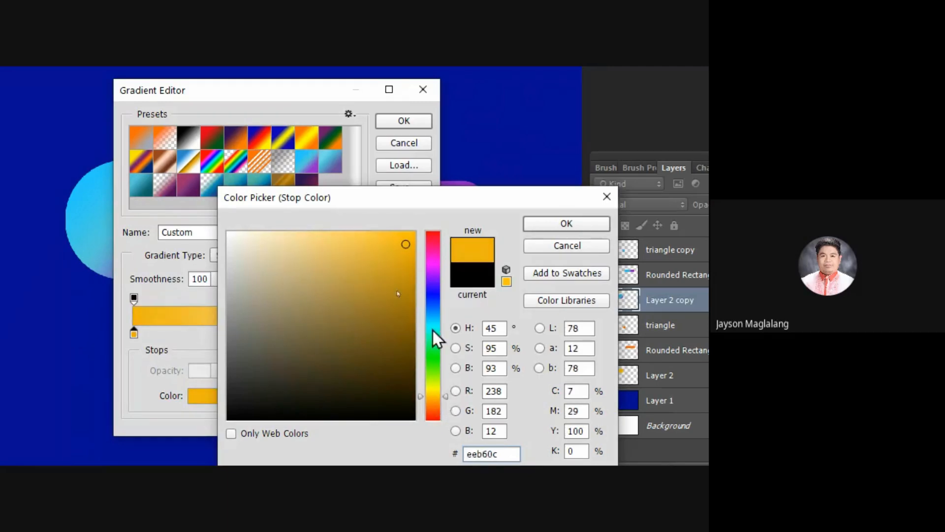
mouse_move(406, 256)
left_mouse_down()
mouse_move(416, 232)
mouse_move(430, 226)
left_mouse_up()
left_click(545, 223)
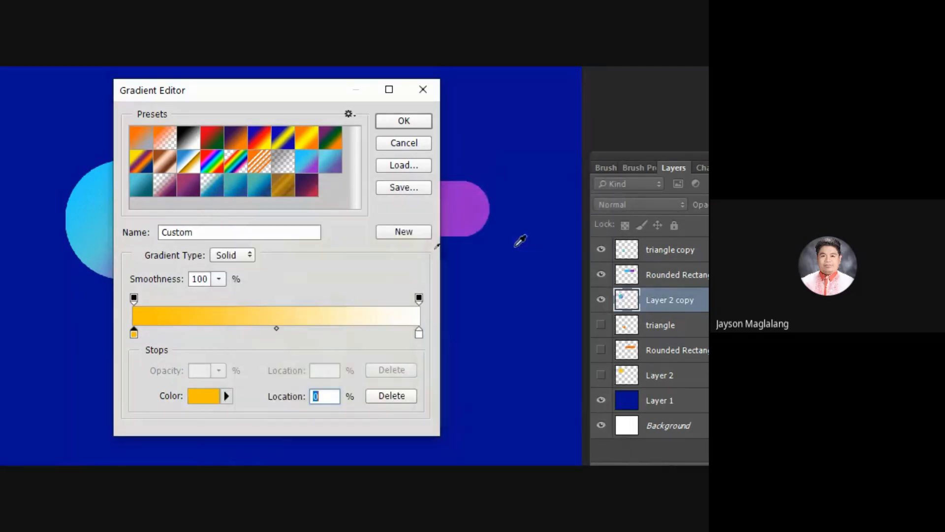
Step: Change the gradient's white end colour stop to bright yellow, f0ff00
double_click(419, 333)
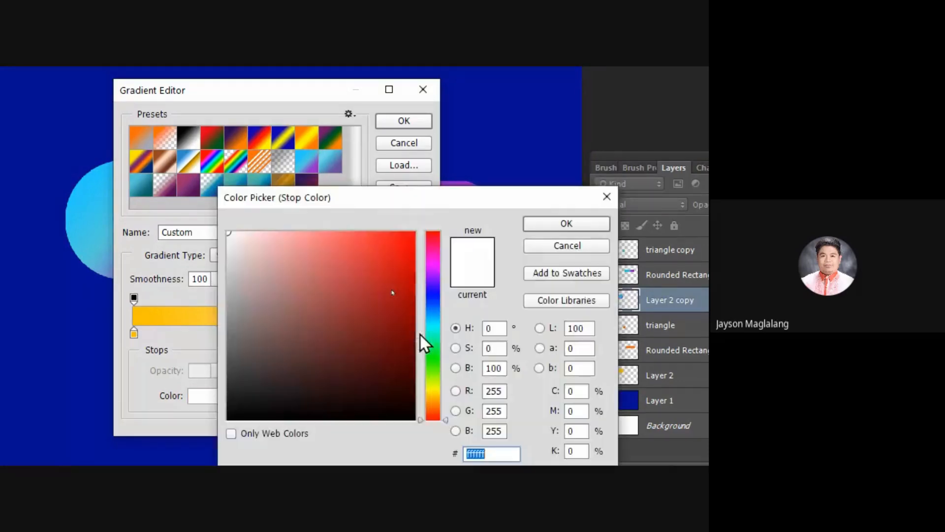
left_click(439, 389)
left_click_drag(400, 237, 413, 235)
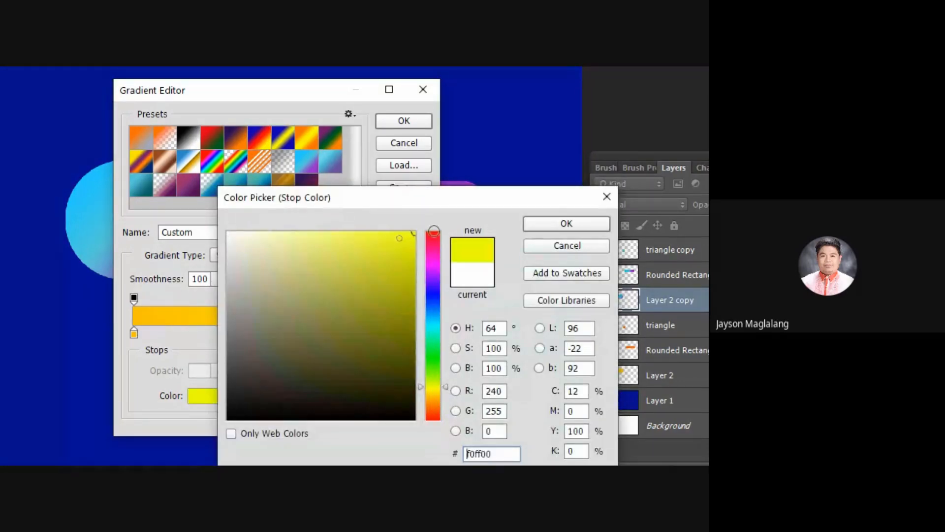
left_click(566, 223)
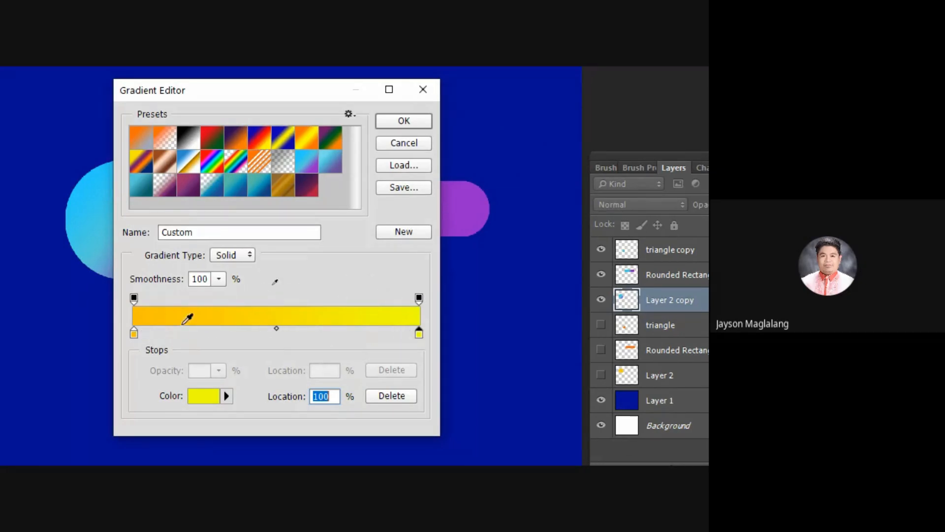
Step: Add a colour stop at 35% of the gradient and set its colour to orange, ff7e00
left_click(235, 333)
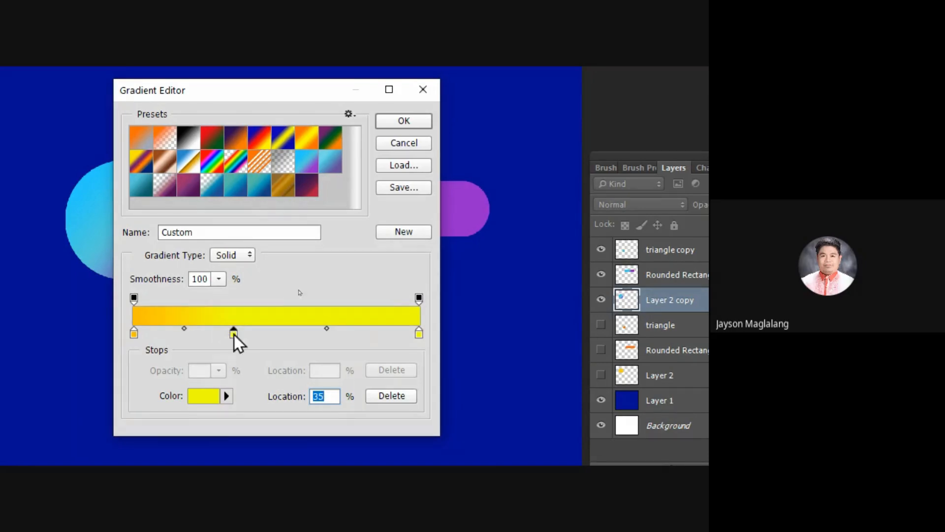
double_click(233, 334)
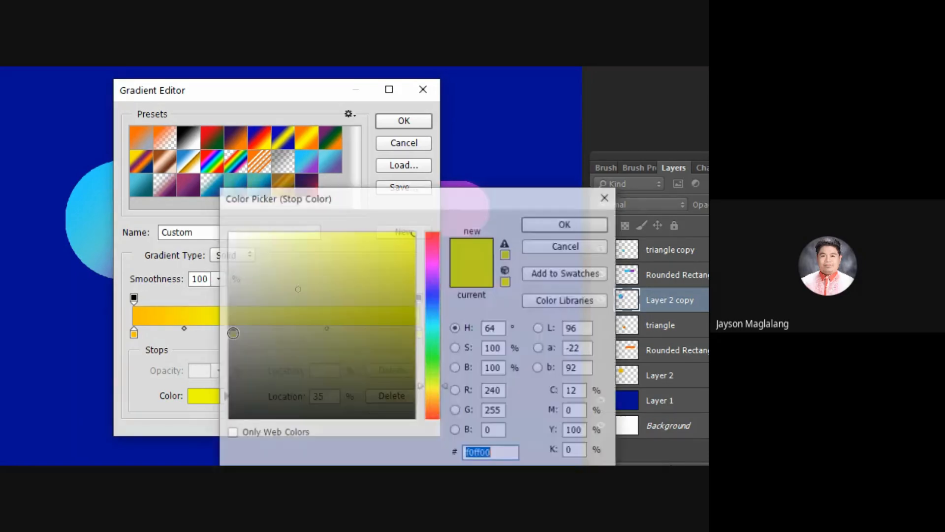
left_click(438, 400)
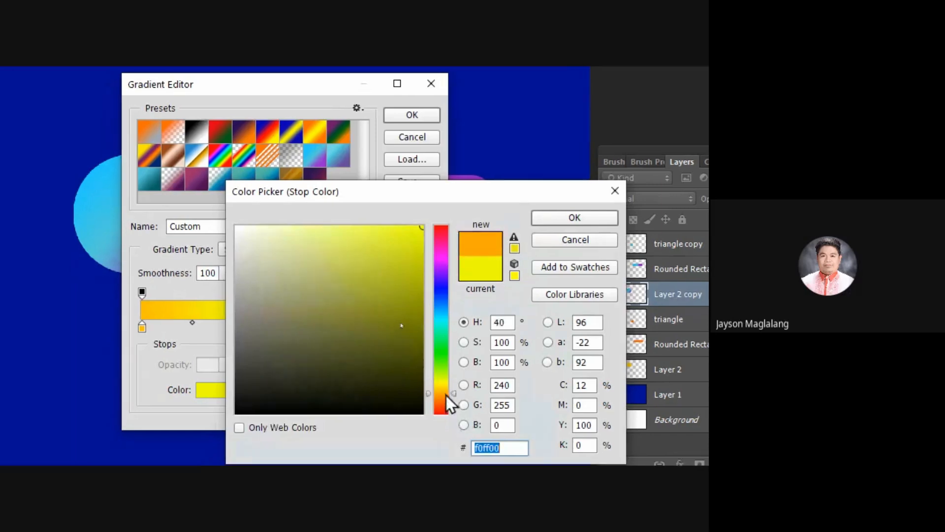
left_click_drag(447, 395, 450, 390)
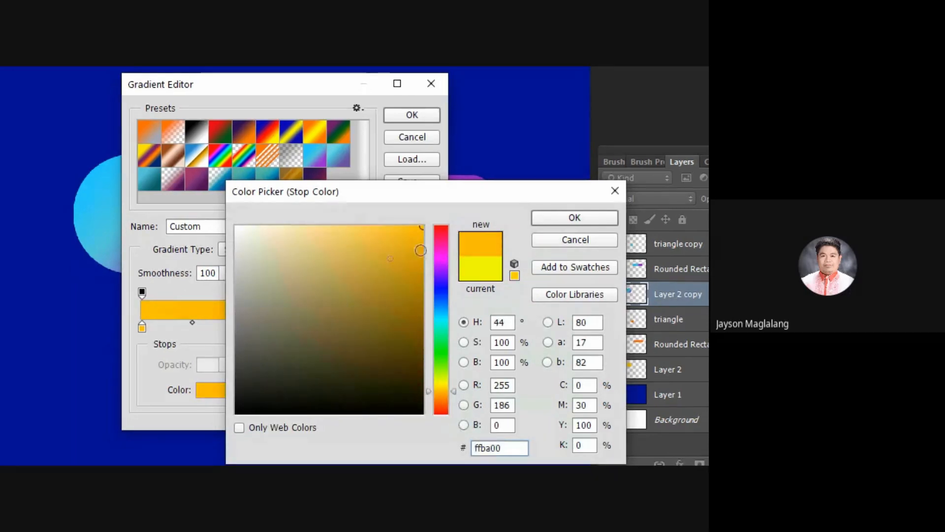
left_click(448, 399)
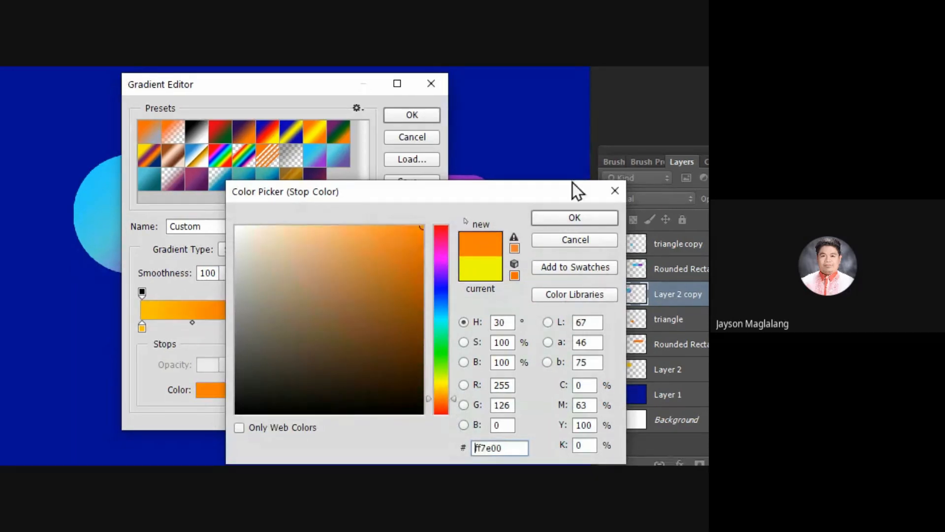
left_click(571, 222)
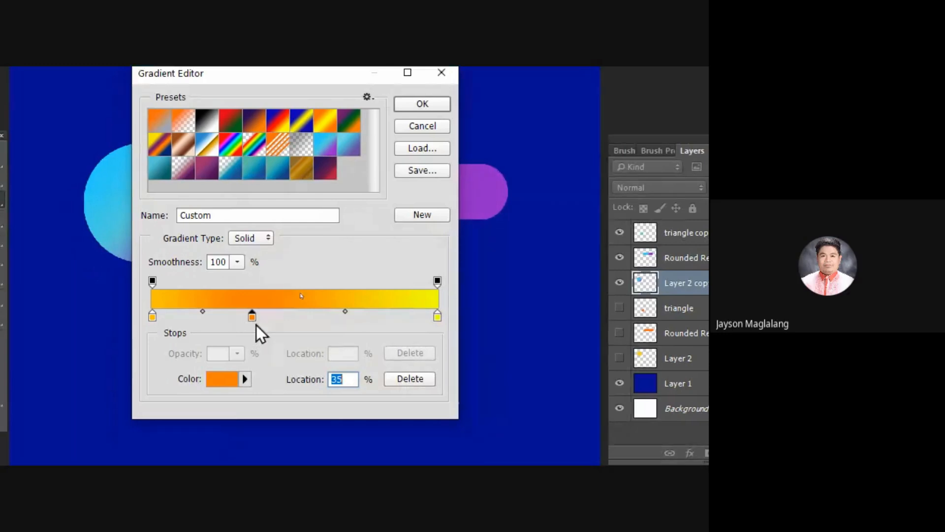
Step: Swap the first two colour stops so orange sits at the gradient's start and golden orange near its middle
mouse_move(252, 317)
left_mouse_down()
mouse_move(346, 320)
mouse_move(234, 315)
left_mouse_up()
left_click_drag(153, 318, 318, 313)
left_click_drag(232, 318, 149, 317)
left_click_drag(317, 317, 282, 319)
Step: Try adding extra golden orange colour stops between the middle and end stops, one at 80%, and remove them
left_click(382, 318)
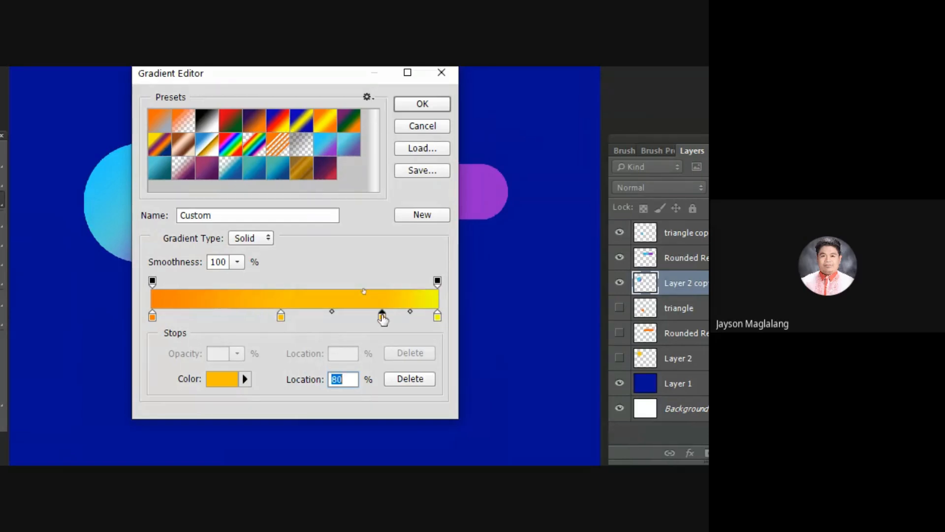
left_click(355, 317)
left_click(340, 318)
left_click_drag(341, 315, 325, 353)
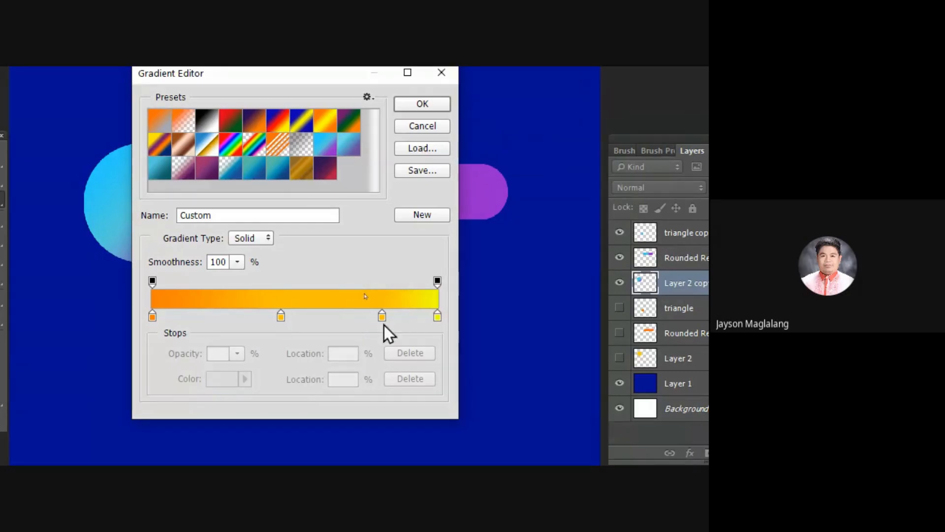
left_click_drag(382, 316, 322, 372)
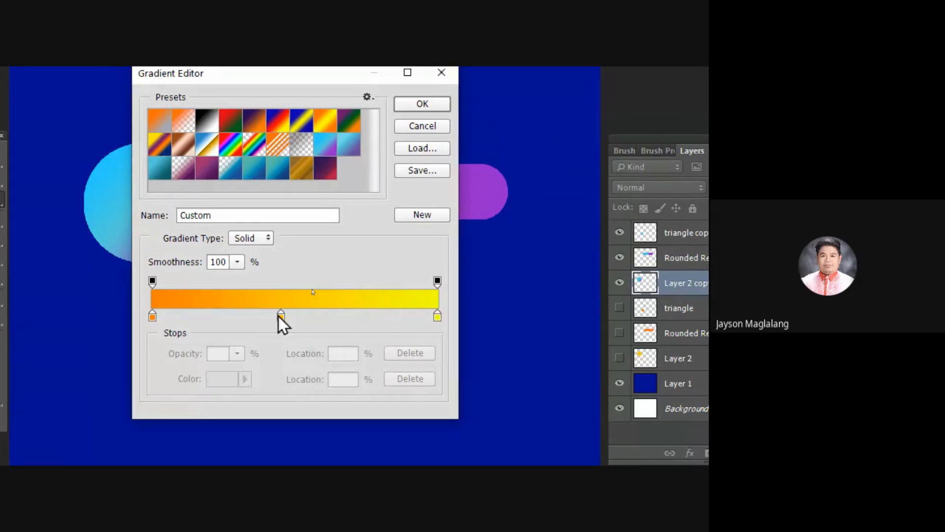
Step: Move the middle golden orange colour stop to 55% and accept the custom gradient
left_click_drag(279, 315, 309, 321)
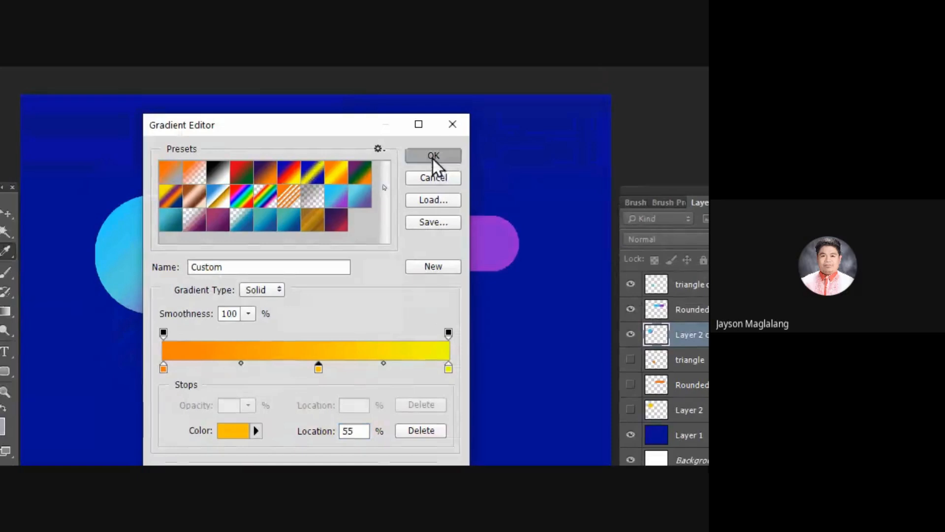
left_click(433, 156)
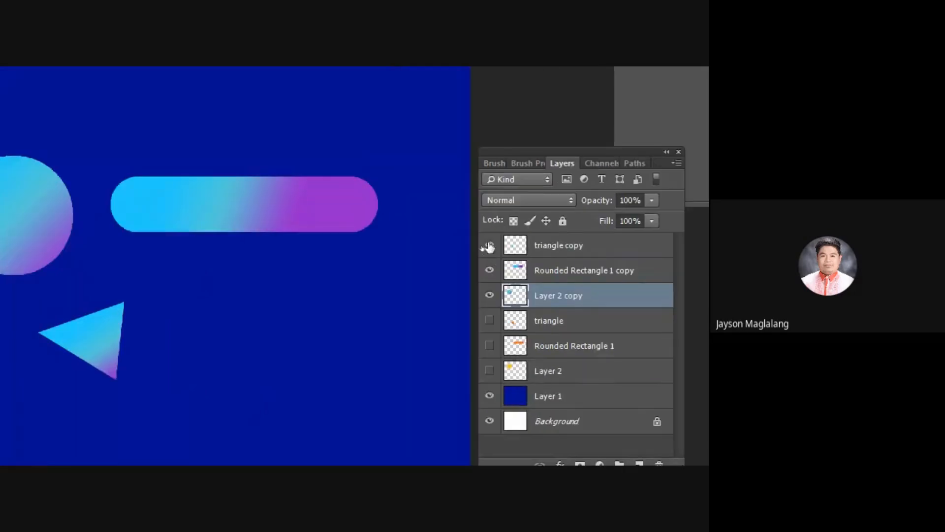
Step: Load Layer 2 copy as a selection, fill the circle diagonally with the orange to yellow gradient, and deselect
left_click(520, 298, "ctrl")
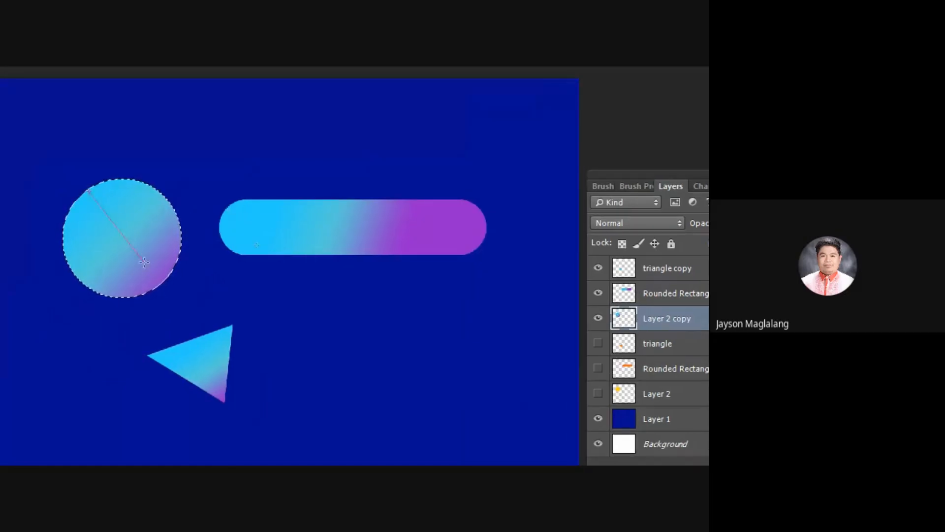
left_click_drag(144, 263, 160, 272)
left_click_drag(125, 233, 151, 274)
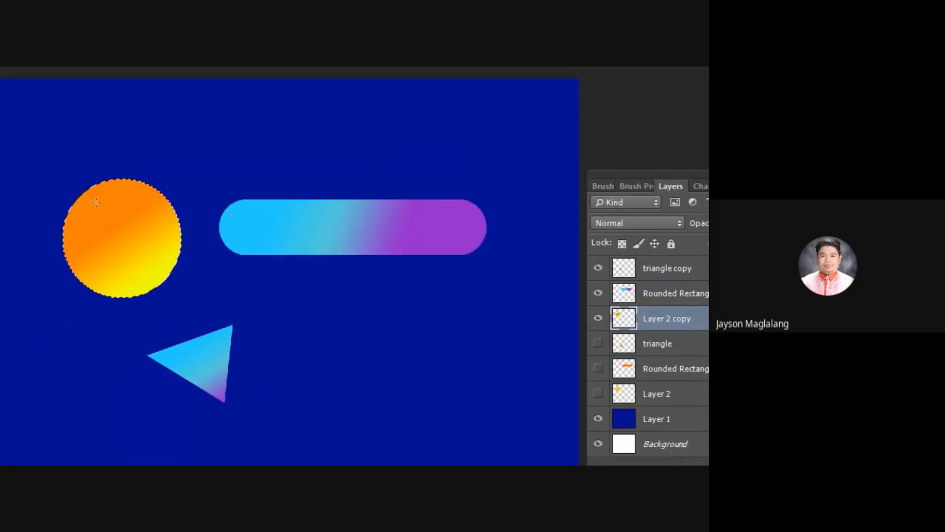
key("ctrl+d")
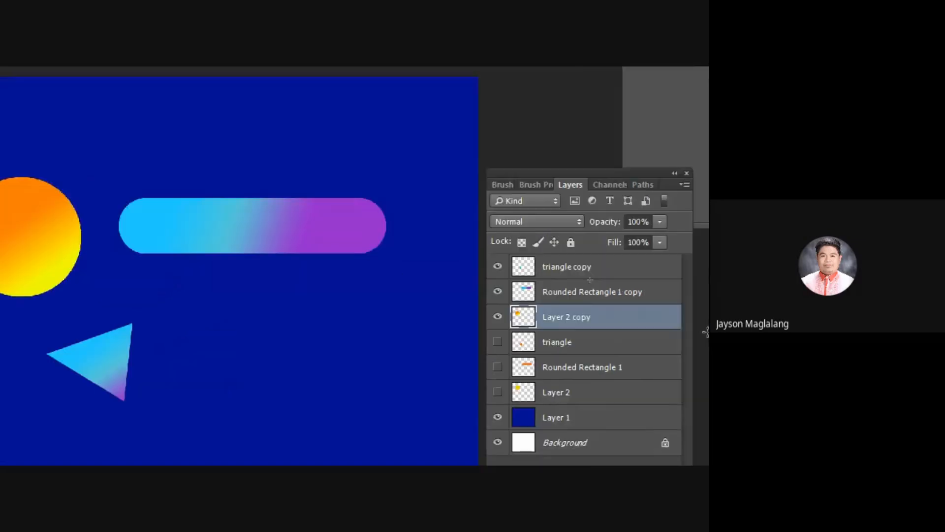
Step: Load Rounded Rectangle 1 copy as a selection, fill it horizontally with the orange to yellow gradient, and deselect with triangle copy active
left_click(543, 299)
left_click(523, 292, "ctrl")
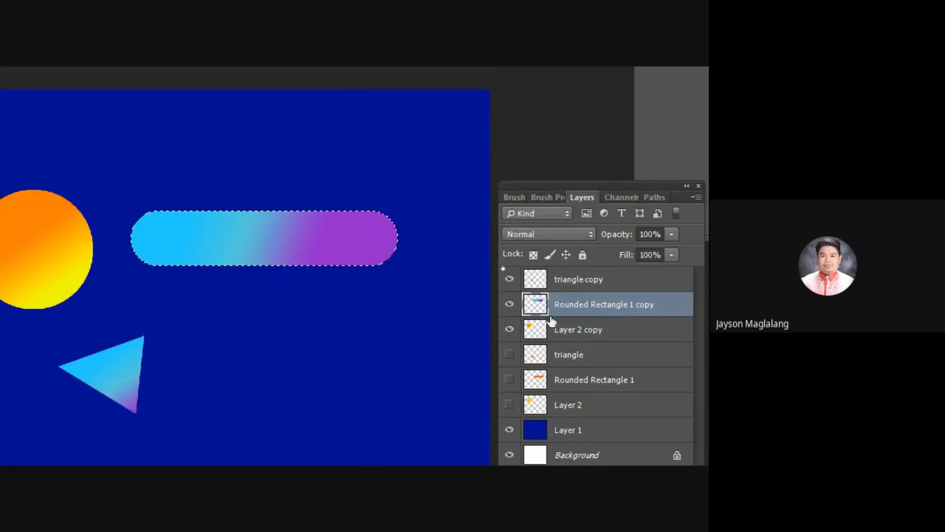
left_click_drag(187, 224, 388, 225)
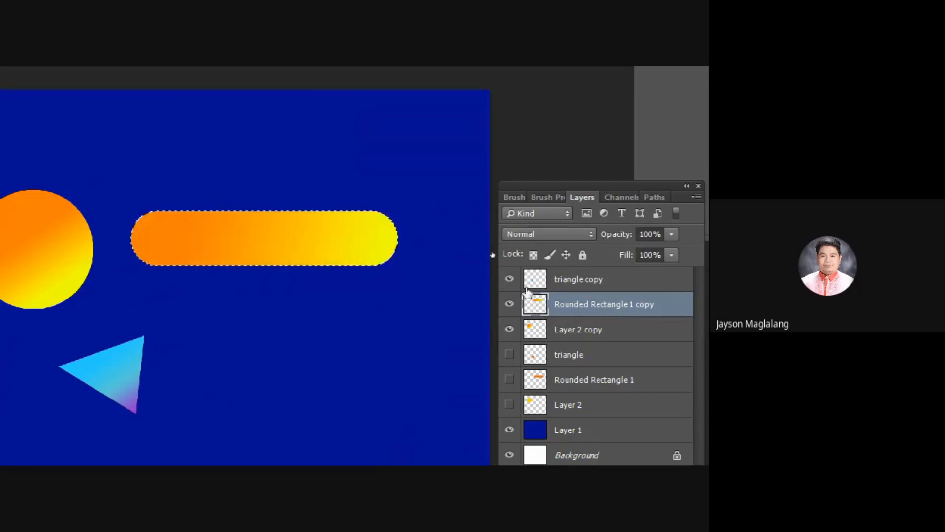
left_click(534, 280)
key("ctrl+d")
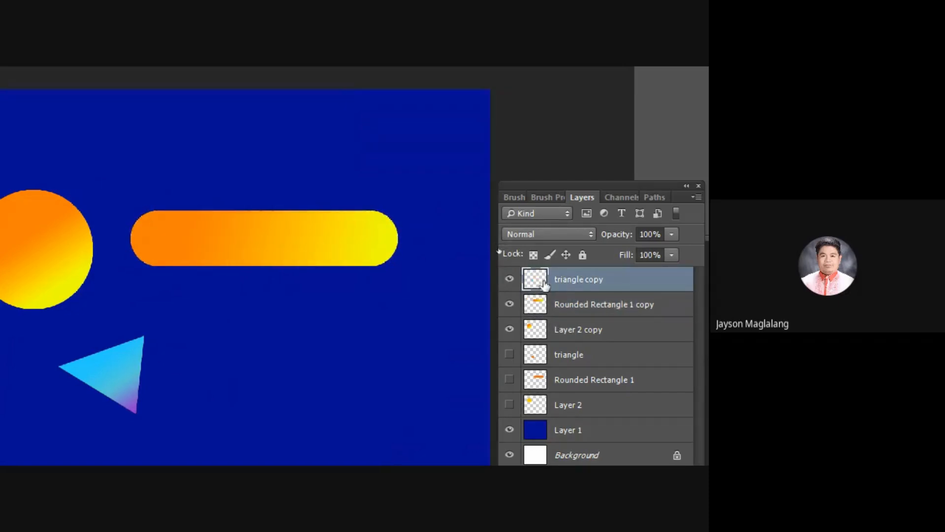
Step: Load triangle copy as a selection, fill the triangle diagonally with the orange to yellow gradient, and deselect
left_click(542, 282, "ctrl")
left_click_drag(83, 352, 146, 383)
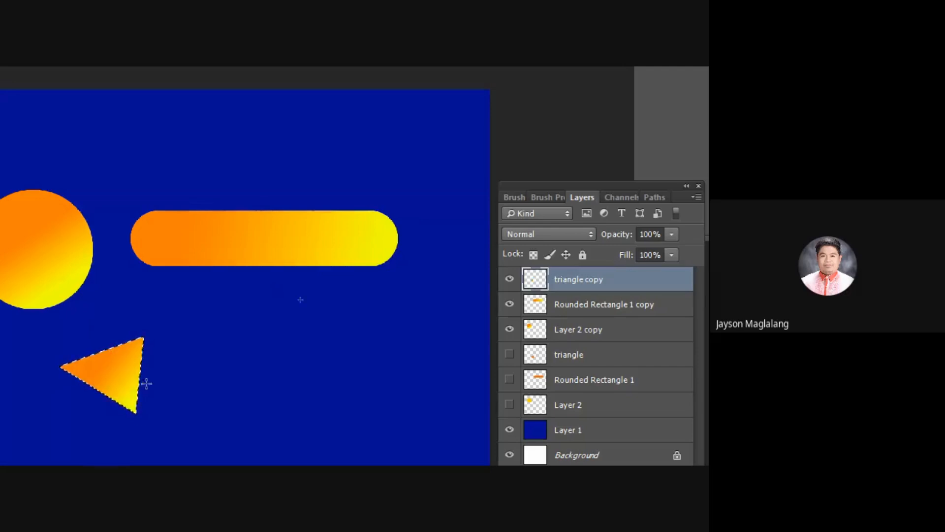
key("ctrl+d")
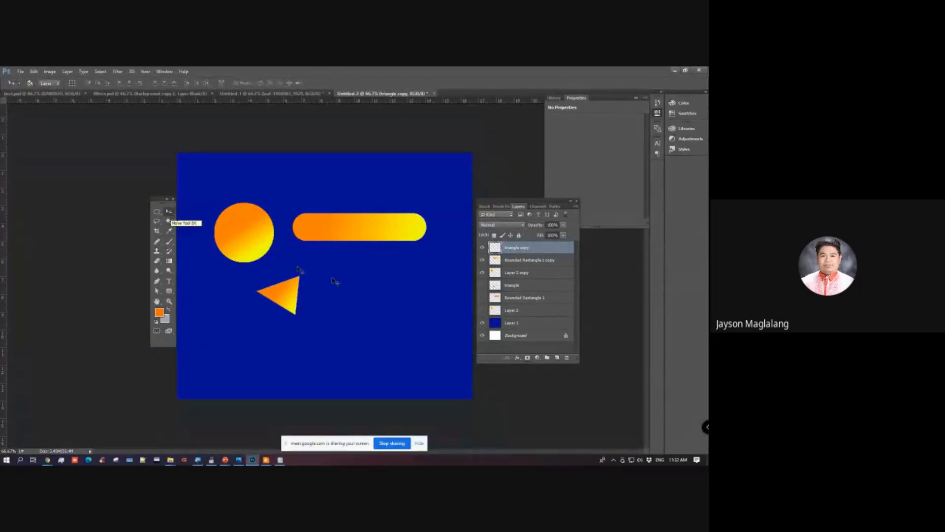
Step: Scale the circle on Layer 2 copy down to a little taller than the rounded rectangle beside it
left_click(516, 261)
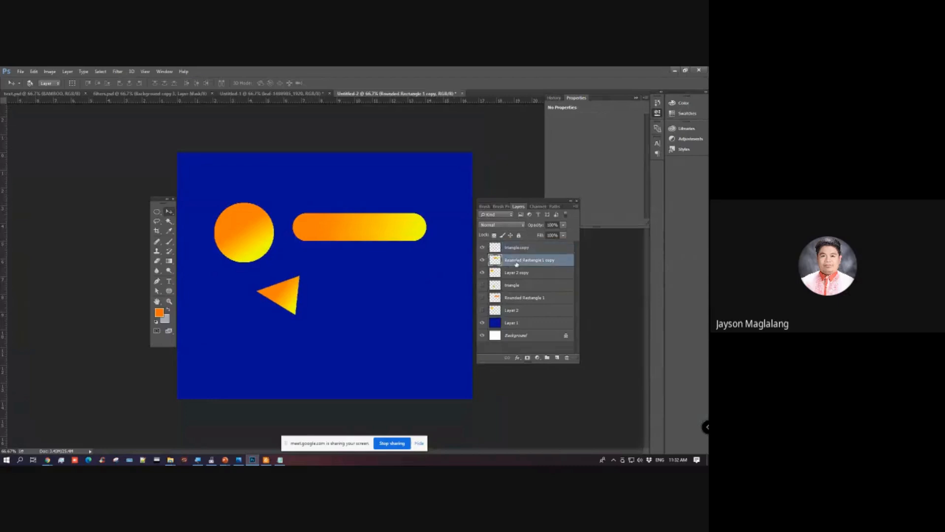
left_click(516, 273)
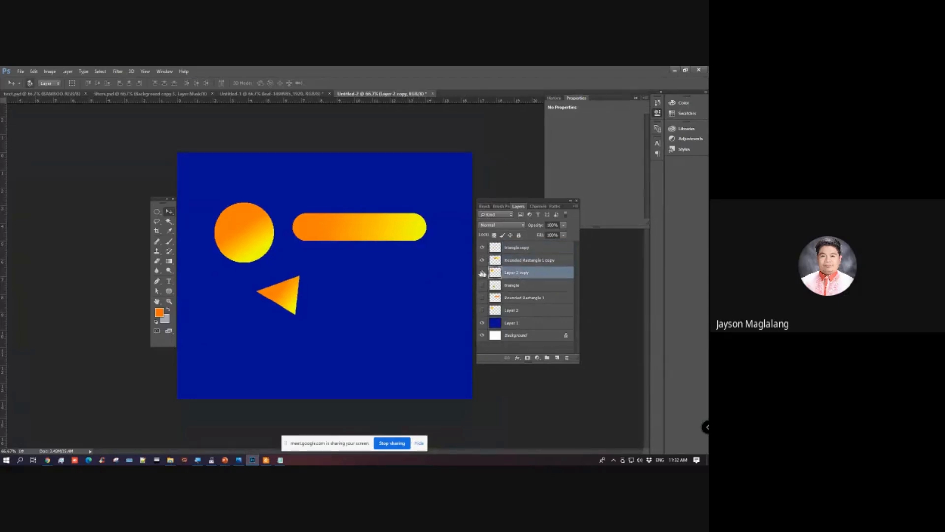
key("ctrl+t")
left_click_drag(274, 260, 271, 241)
key("Return")
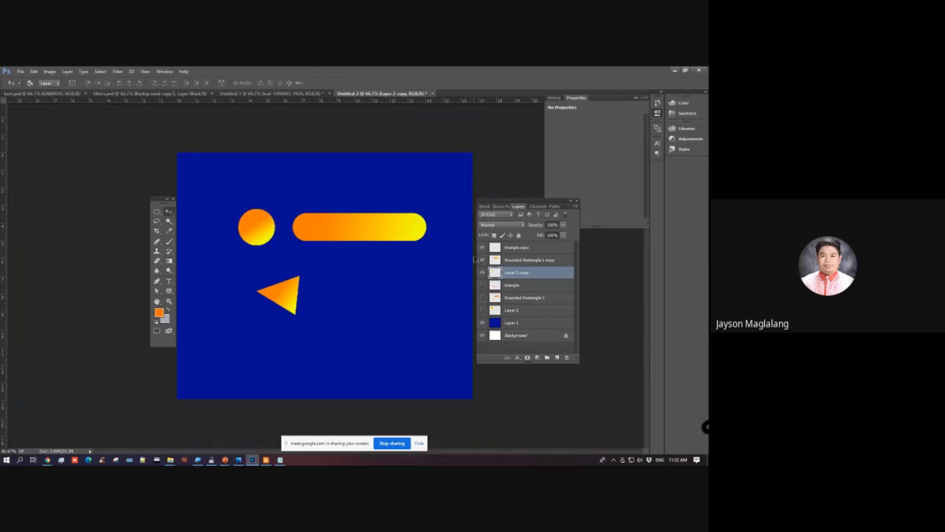
Step: Hide the triangle copy layer and move the Rounded Rectangle 1 copy bar closer to the small circle
left_click(508, 247)
left_click(483, 248)
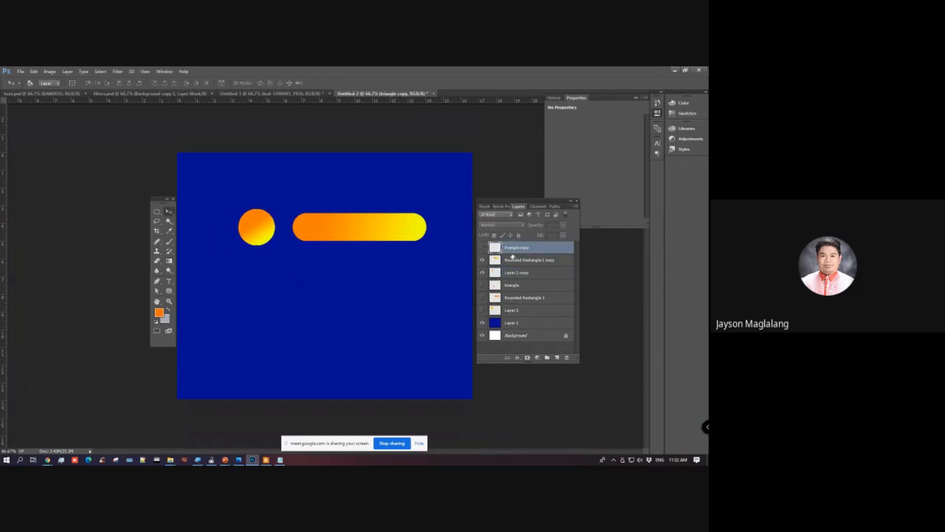
left_click(513, 259)
left_click_drag(401, 249, 393, 249)
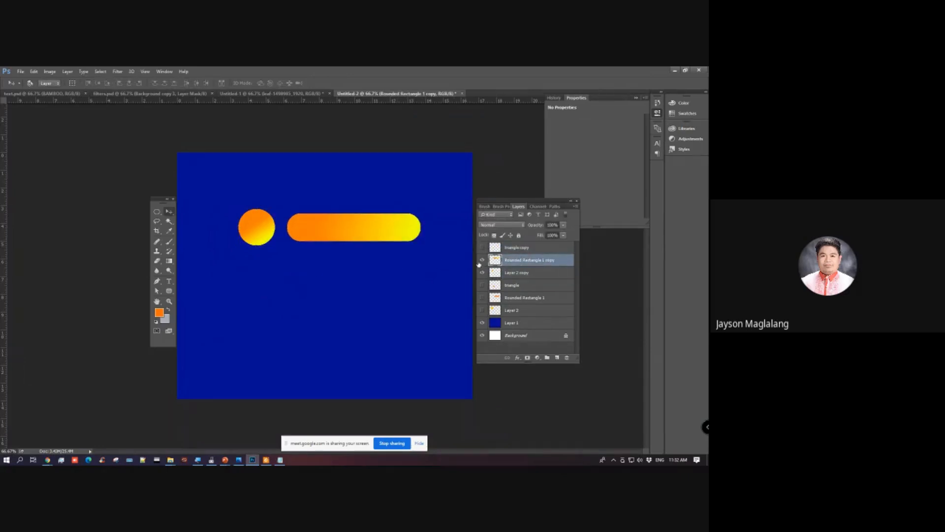
Step: Rotate the circle and rounded bar together by 150°, scale the pair down, and place copies near the canvas's left and upper edges
left_click(509, 272, "shift")
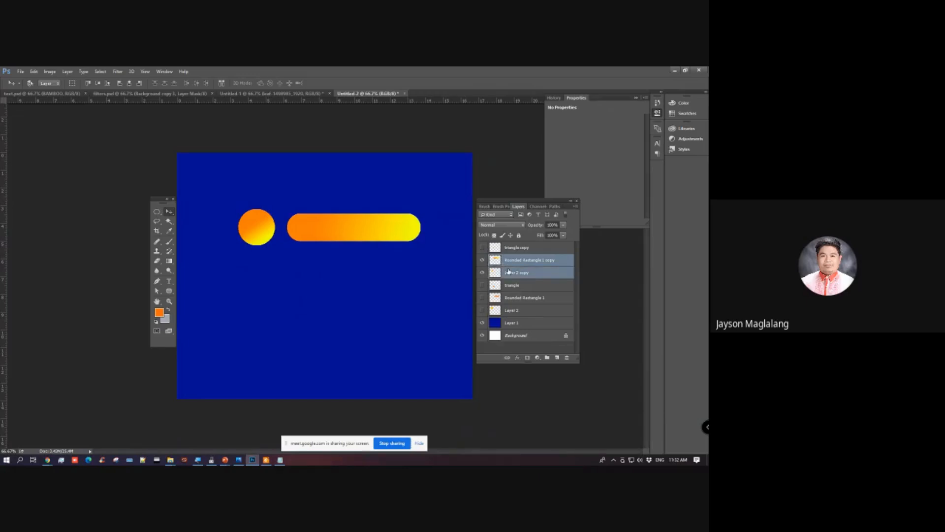
key("ctrl+t")
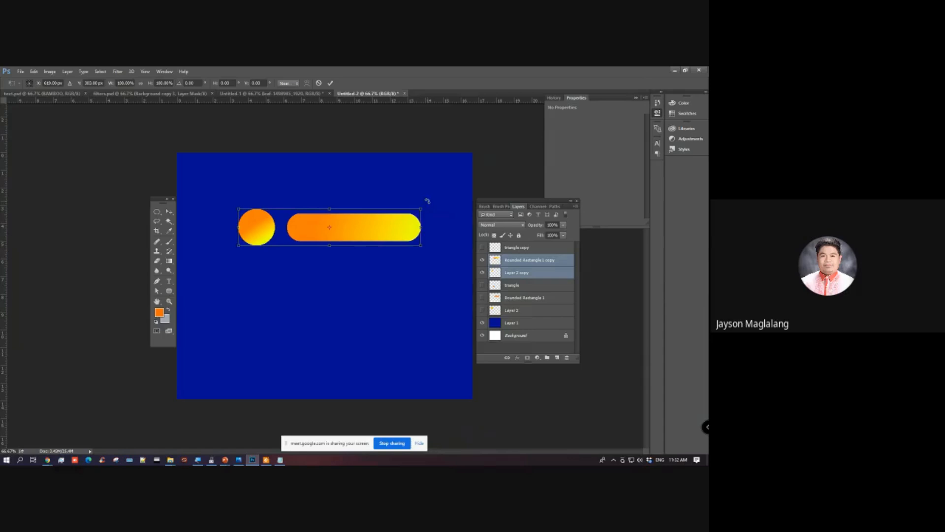
left_click_drag(428, 201, 296, 254)
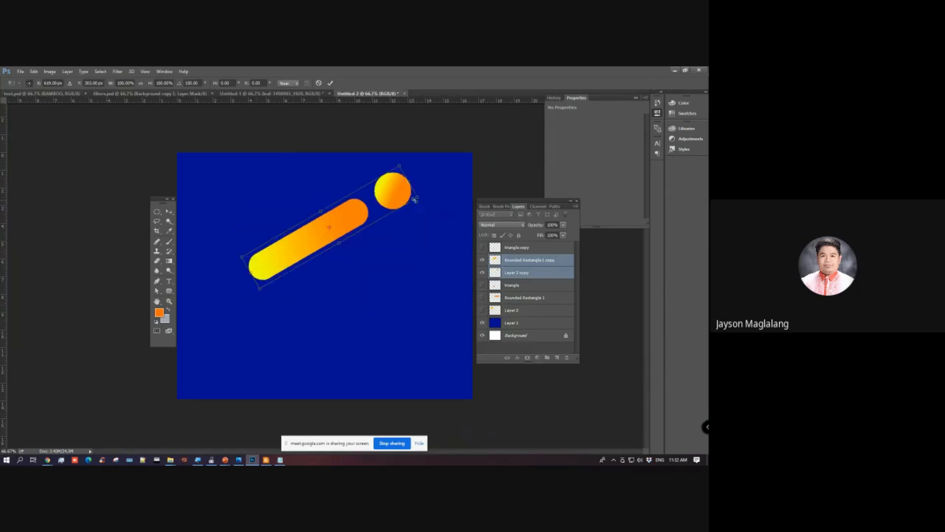
left_click_drag(416, 197, 189, 338)
key("Return")
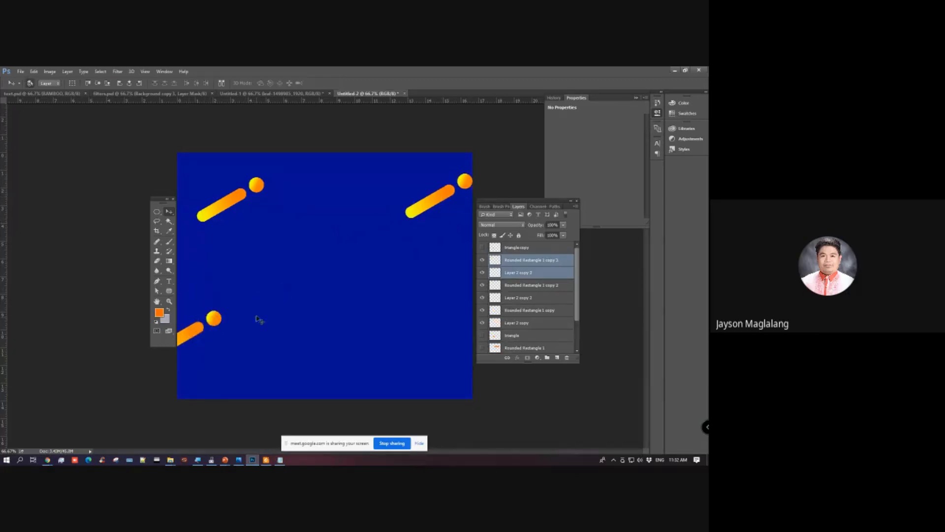
Step: Duplicate the rotated bar-and-circle pair to the canvas's bottom edge, lower right edge and lower left area, partly cropped by the canvas
left_click_drag(238, 271, 424, 334)
left_click_drag(345, 250, 472, 313)
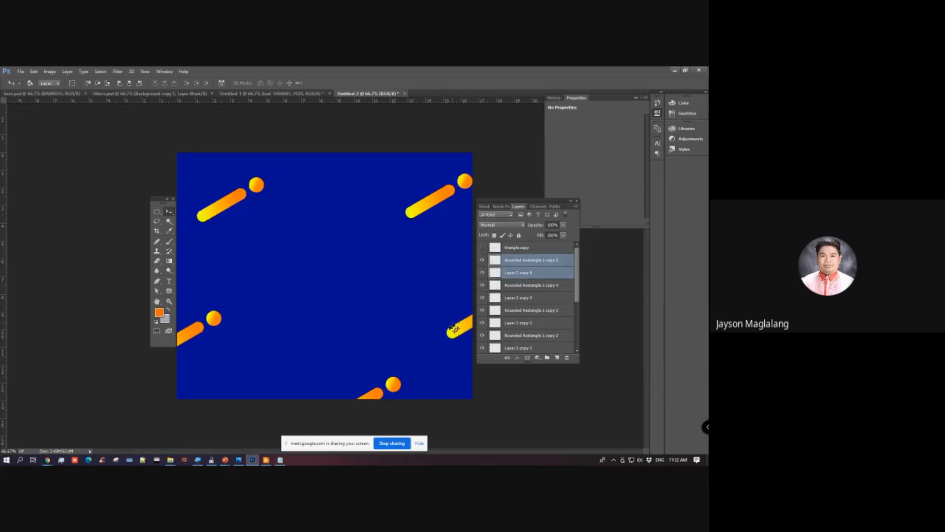
left_click_drag(437, 339, 226, 407)
Step: Scale a copy of the pair smaller and duplicate it around the canvas's top, left, right and bottom right edges
left_click_drag(338, 348, 481, 142)
left_click_drag(380, 177, 226, 208)
key("ctrl+t")
key("Return")
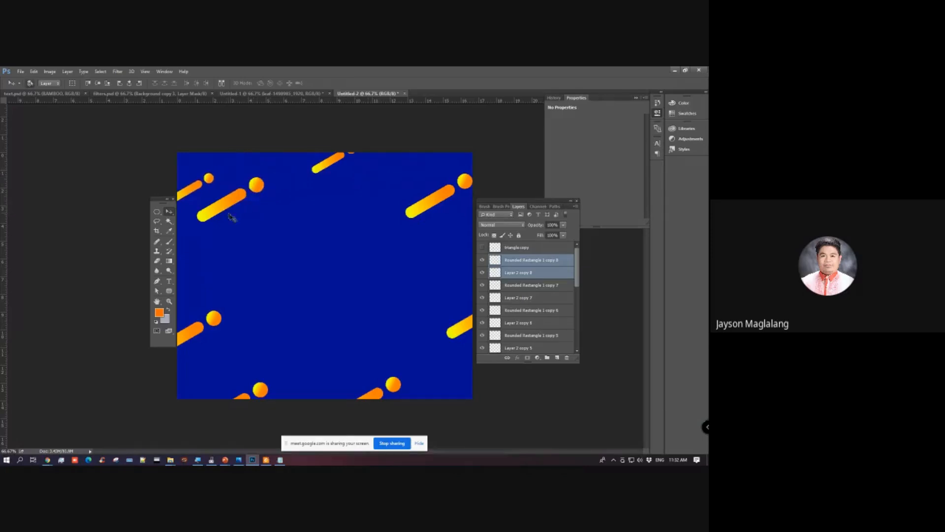
left_click_drag(337, 182, 321, 304)
left_click_drag(347, 268, 436, 367)
mouse_move(383, 254)
left_mouse_down()
mouse_move(441, 203)
mouse_move(394, 279)
mouse_move(438, 216)
mouse_move(432, 194)
mouse_move(362, 231)
mouse_move(322, 270)
mouse_move(389, 264)
left_mouse_up()
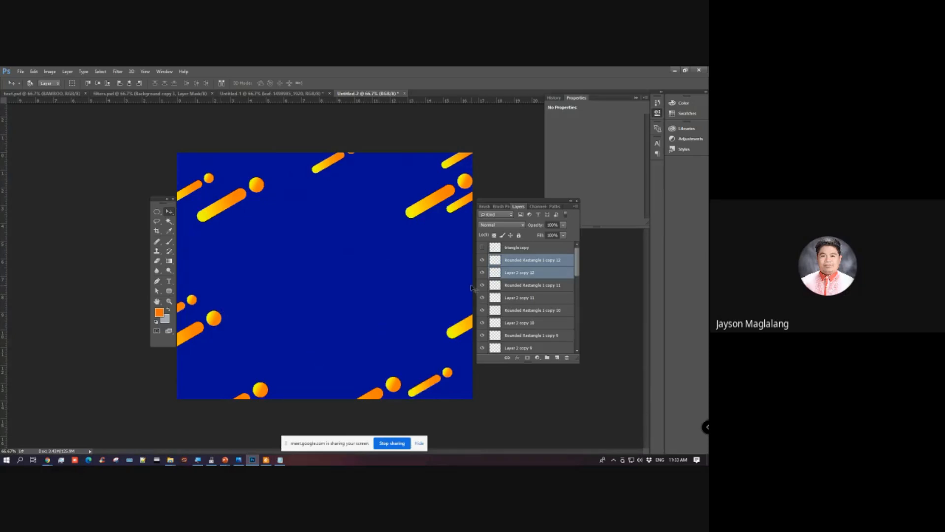
Step: Show the triangle copy layer again and move the gradient triangle to the middle of the canvas
left_click(483, 247)
left_click(517, 247)
left_click_drag(352, 292, 380, 275)
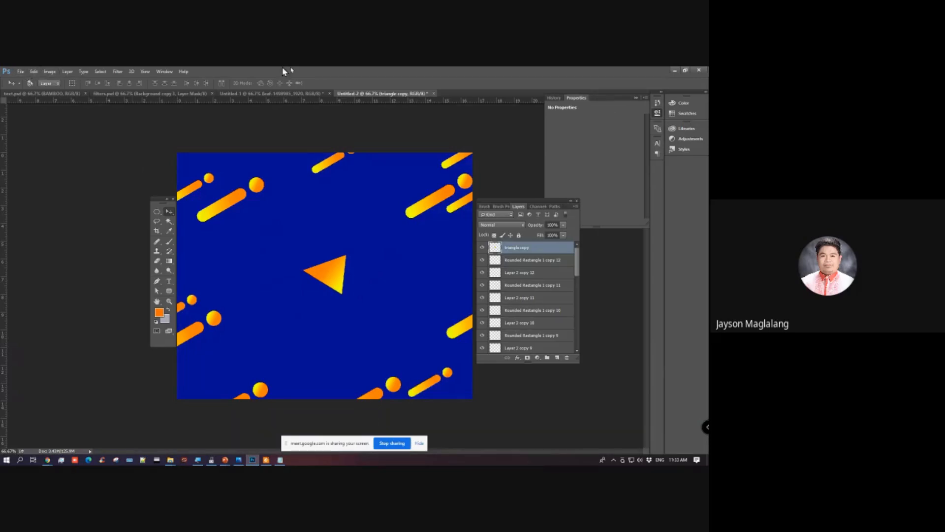
Step: Save the document as gradient.psd in the Lesson 4 folder with Maximize Compatibility enabled
left_click(20, 72)
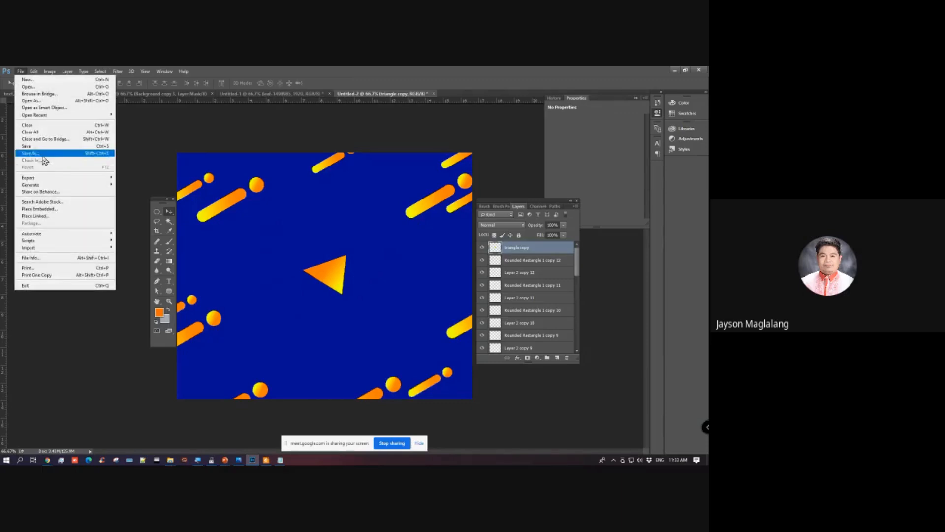
left_click(42, 156)
type("gradient")
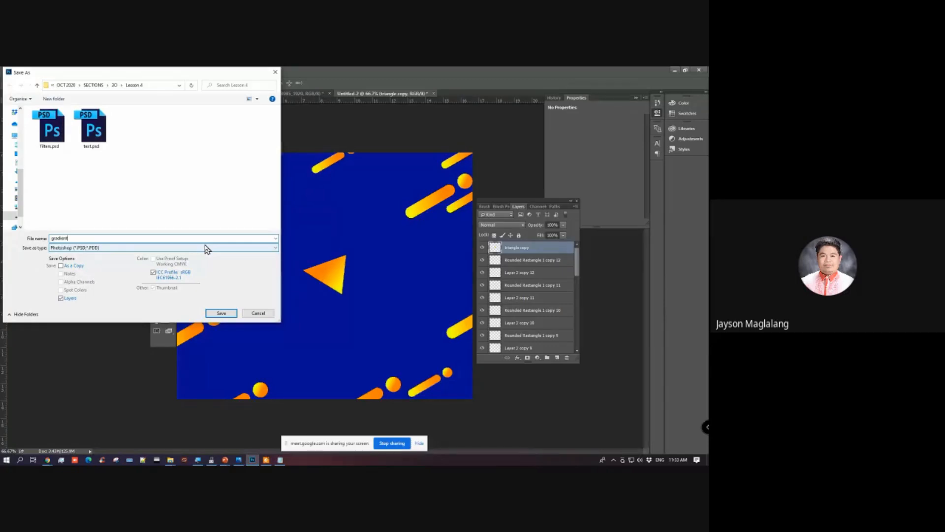
key("Return")
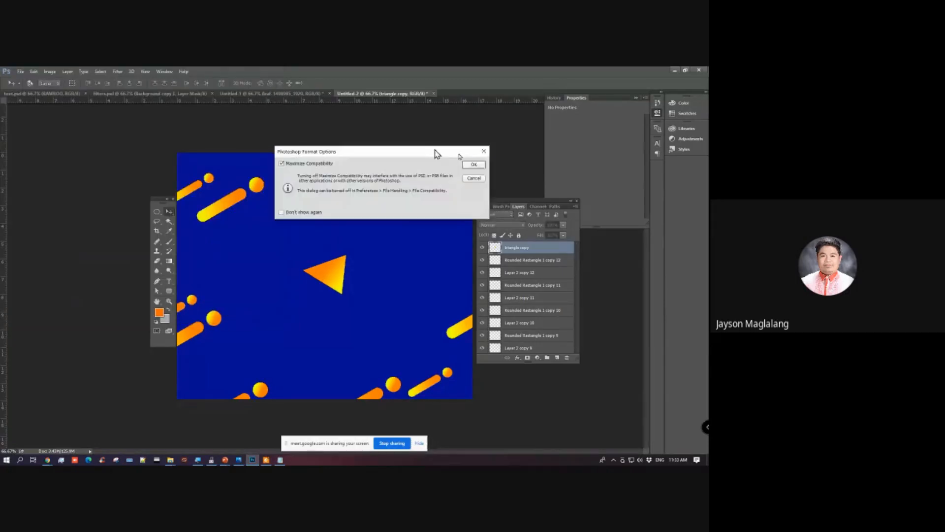
left_click(474, 166)
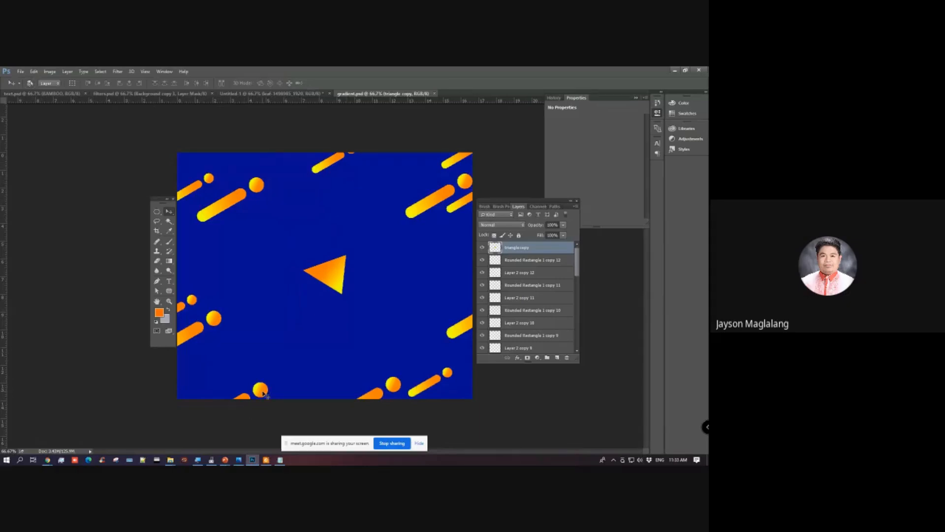
Step: Switch to the Lesson 4 slide in PowerPoint and deselect the Paint Bucket and Gradient tool text box
mouse_move(225, 459)
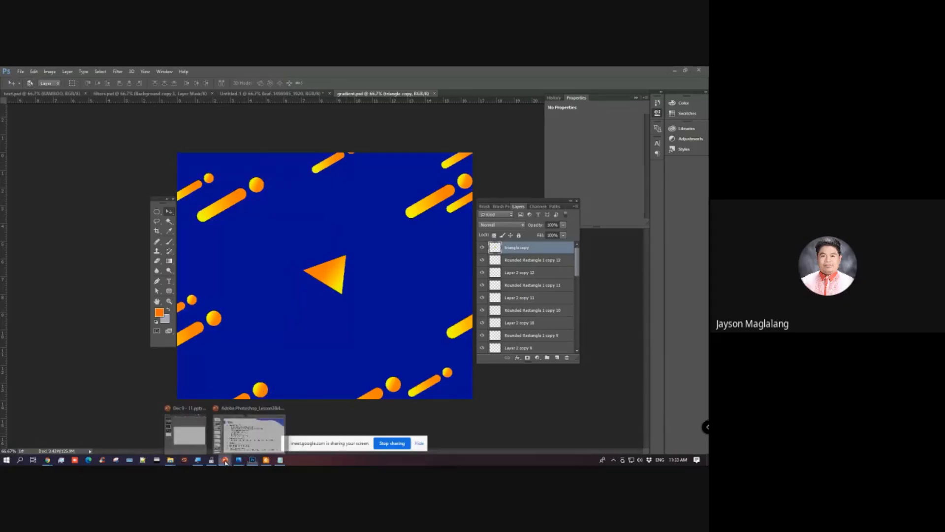
left_click(242, 441)
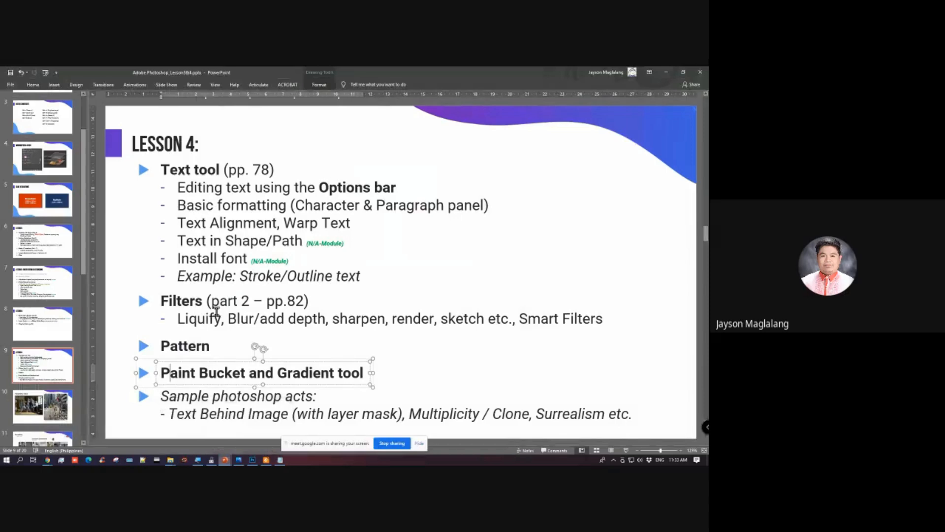
left_click(131, 369)
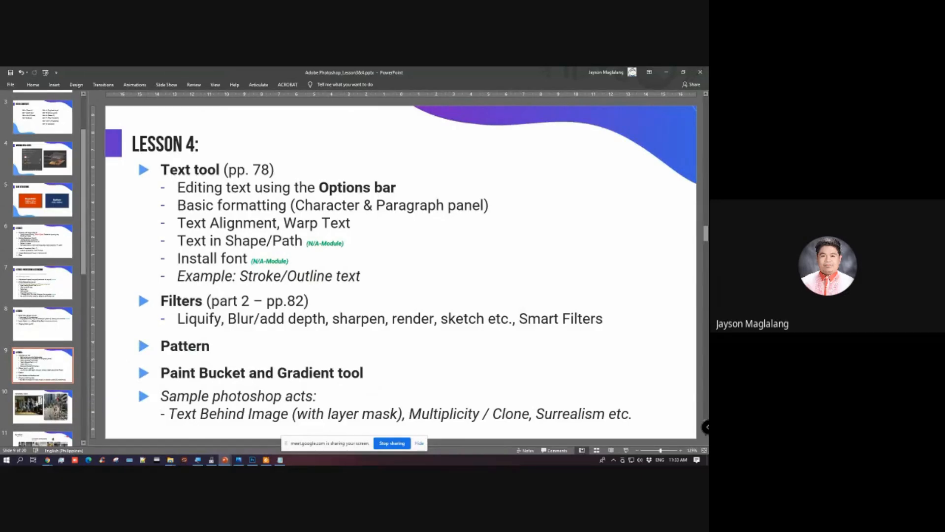
key("alt+Tab")
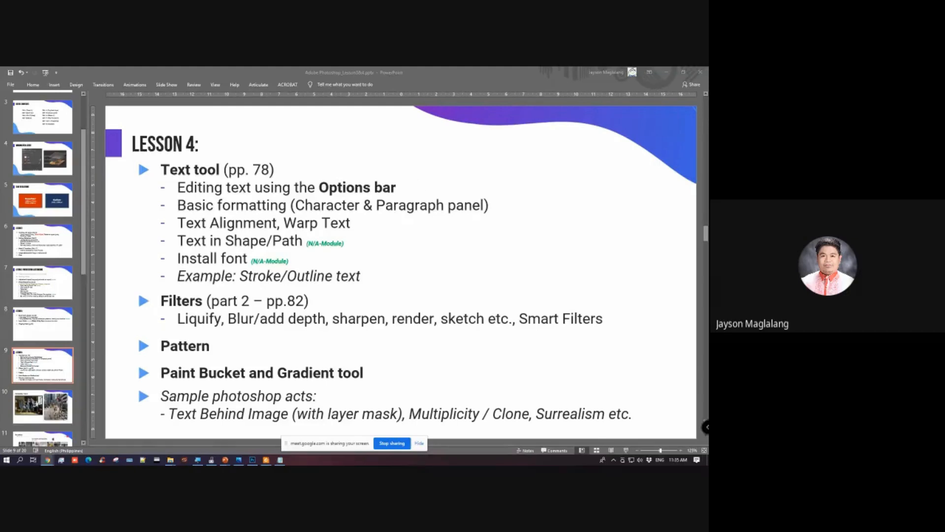
left_click(386, 71)
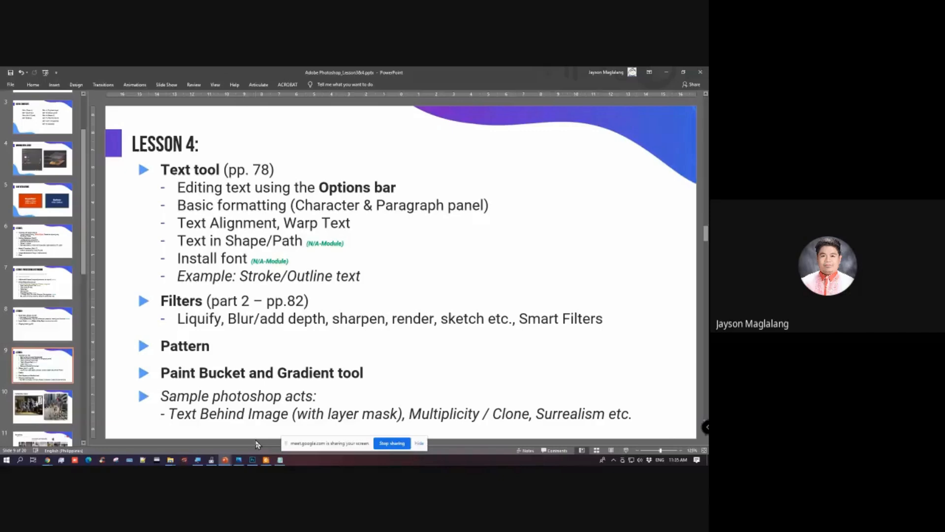
Step: Switch to the course module PDF in Foxit Reader, review the custom pattern steps and the application activity, and minimize it
left_click(266, 460)
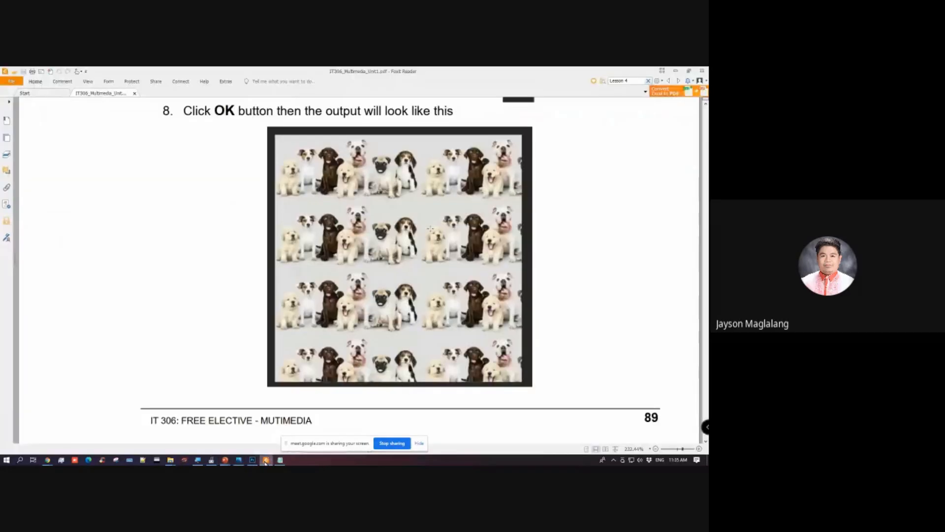
scroll(341, 285, "down", 3)
scroll(386, 261, "up", 8)
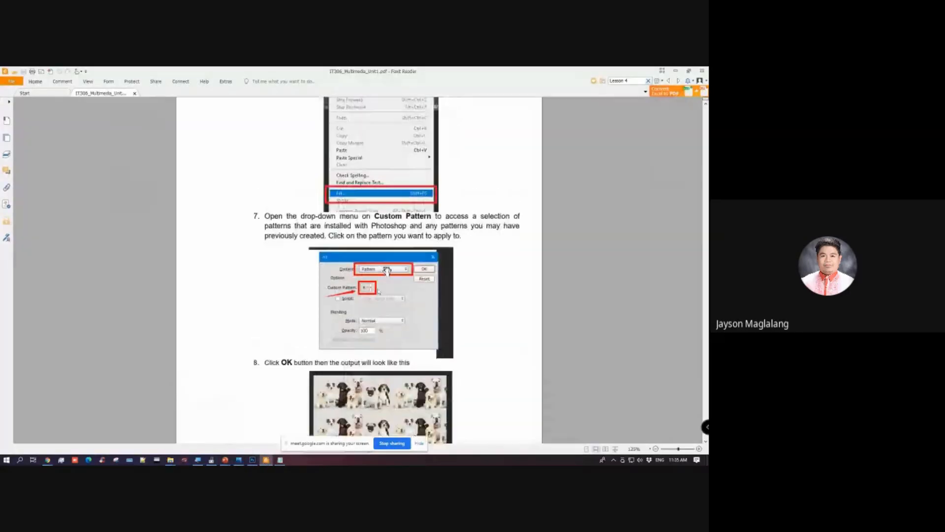
scroll(385, 261, "up", 4)
scroll(368, 286, "down", 12)
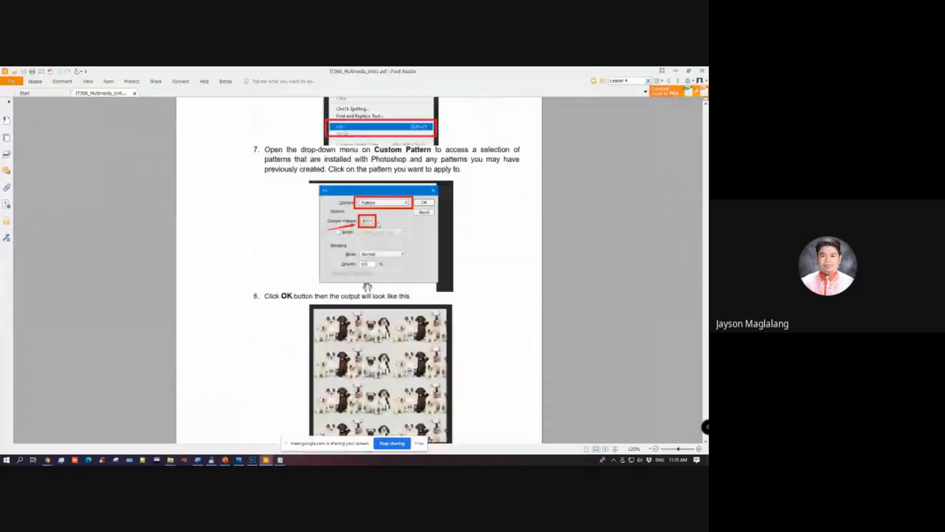
scroll(368, 285, "up", 3)
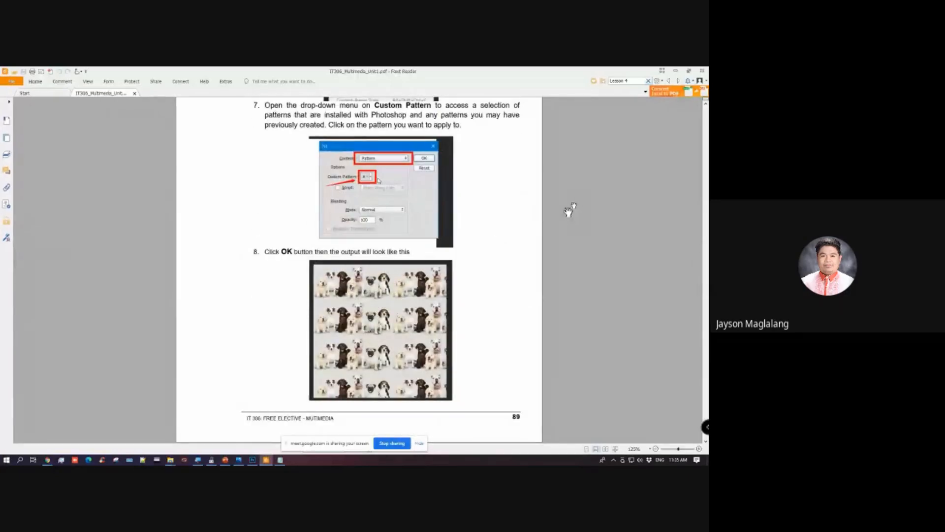
scroll(564, 152, "up", 2)
scroll(563, 152, "down", 10)
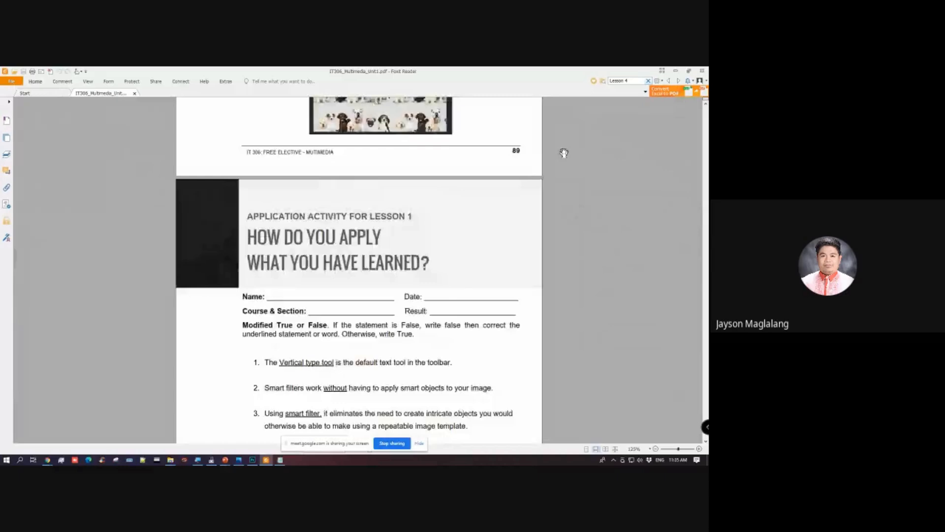
scroll(564, 152, "down", 1)
scroll(598, 160, "up", 4)
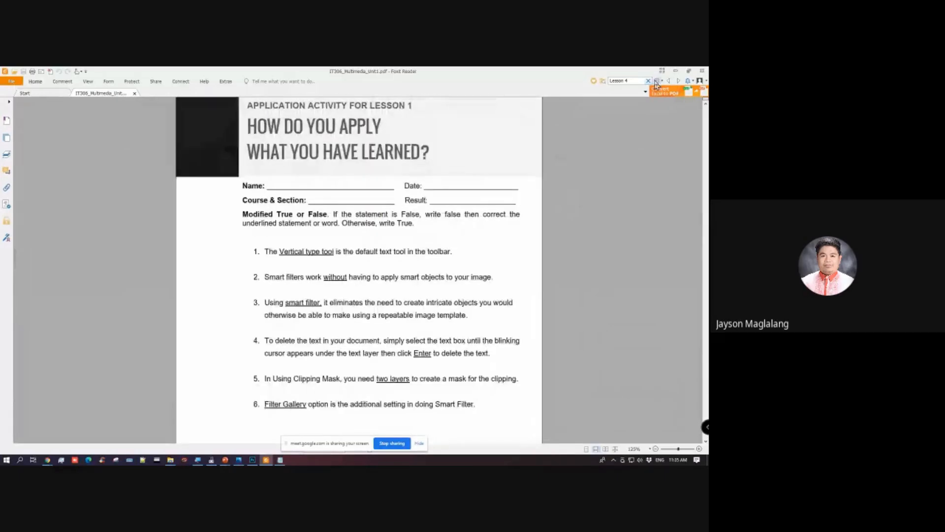
left_click(675, 71)
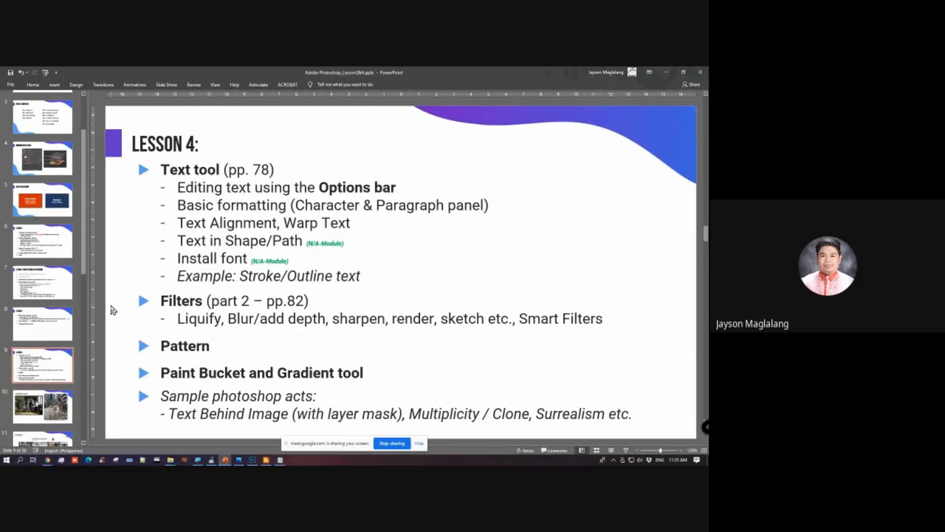
Step: Switch to the assets folder in File Explorer and open the Frankfurt night skyline image in Photoshop
left_click(171, 461)
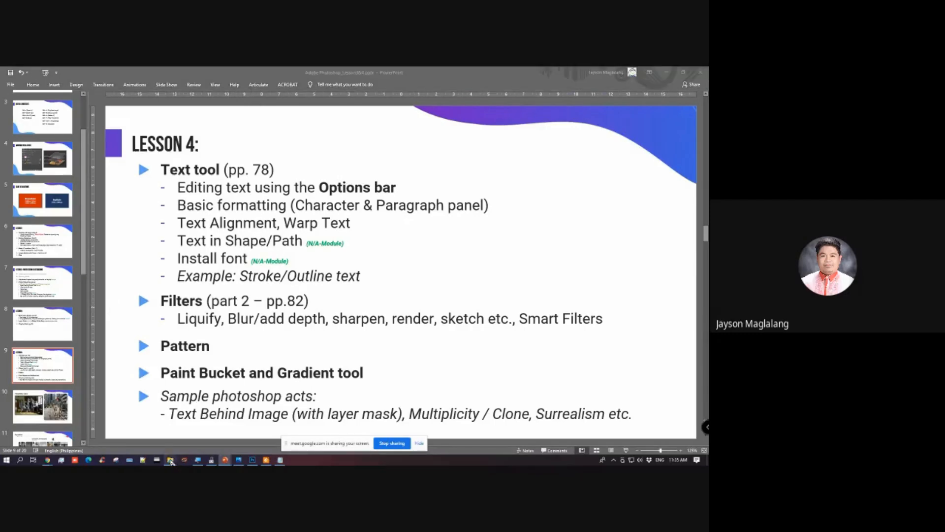
left_click(230, 425)
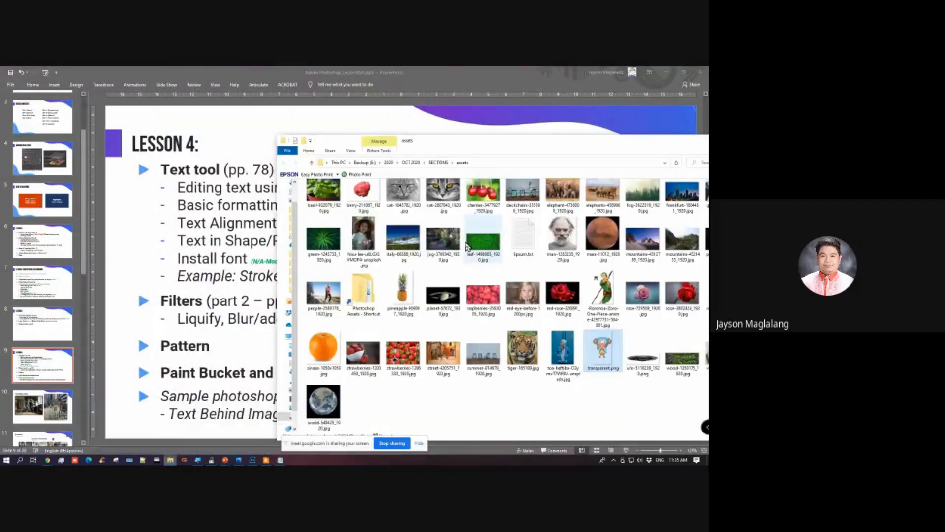
scroll(466, 246, "up", 2)
left_click_drag(617, 144, 505, 129)
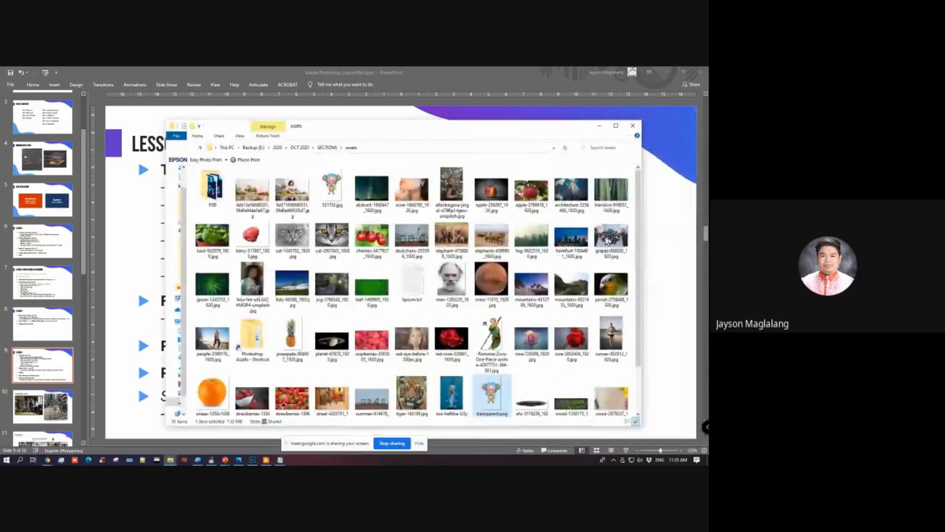
left_click(560, 239)
right_click(559, 239)
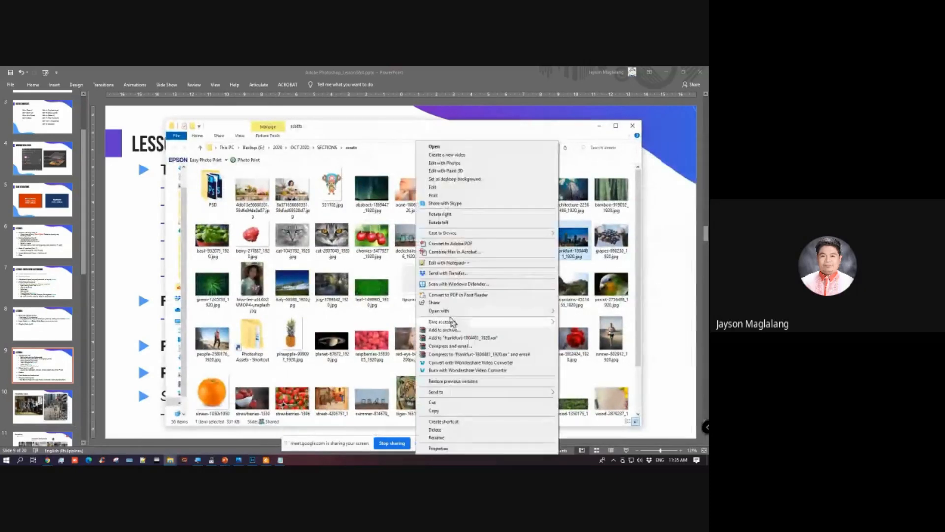
mouse_move(458, 311)
left_click(574, 321)
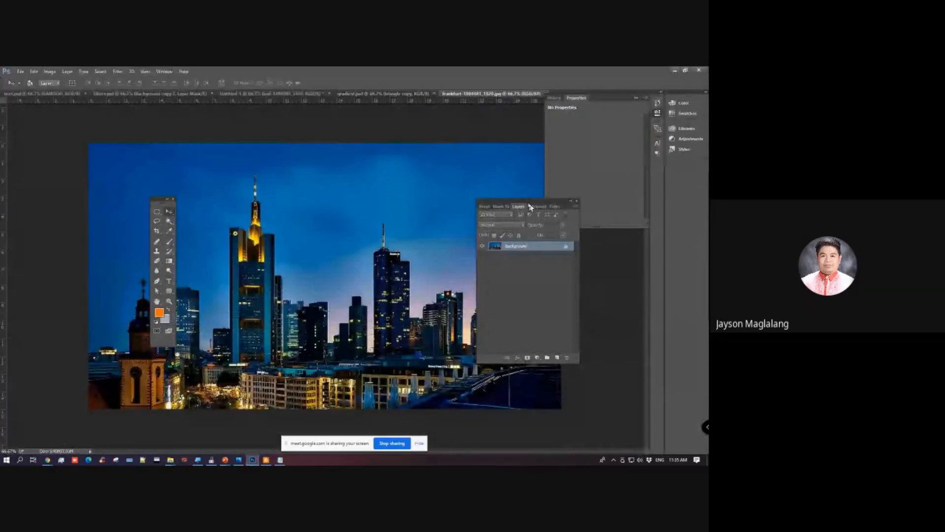
Step: Duplicate the background layer and clear the floating Layers, Tools and Properties panels away from the image
left_click_drag(527, 205, 582, 230)
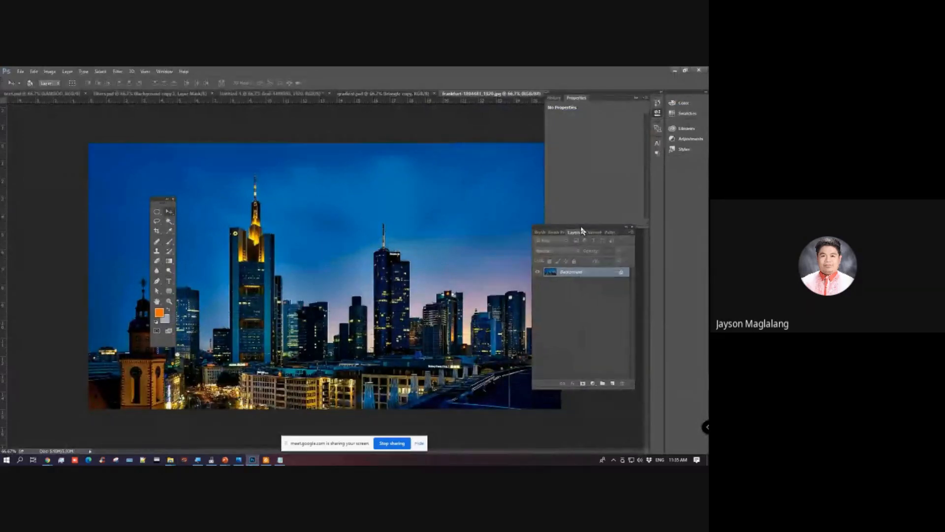
key("ctrl+j")
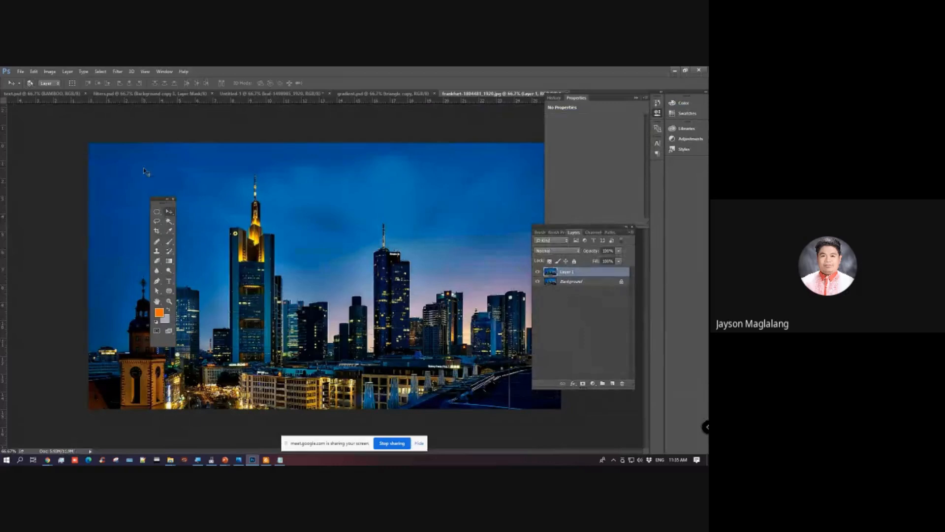
left_click_drag(162, 199, 107, 193)
left_click(636, 98)
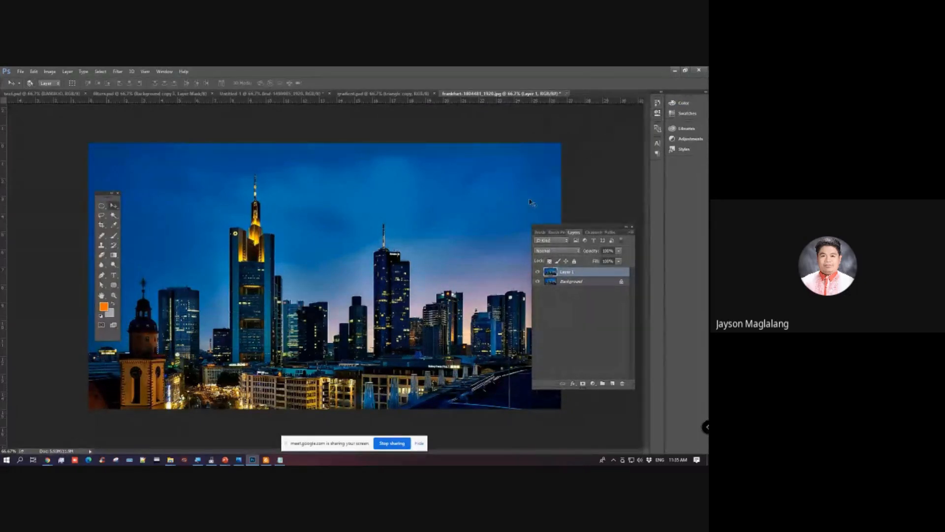
left_click_drag(558, 230, 587, 211)
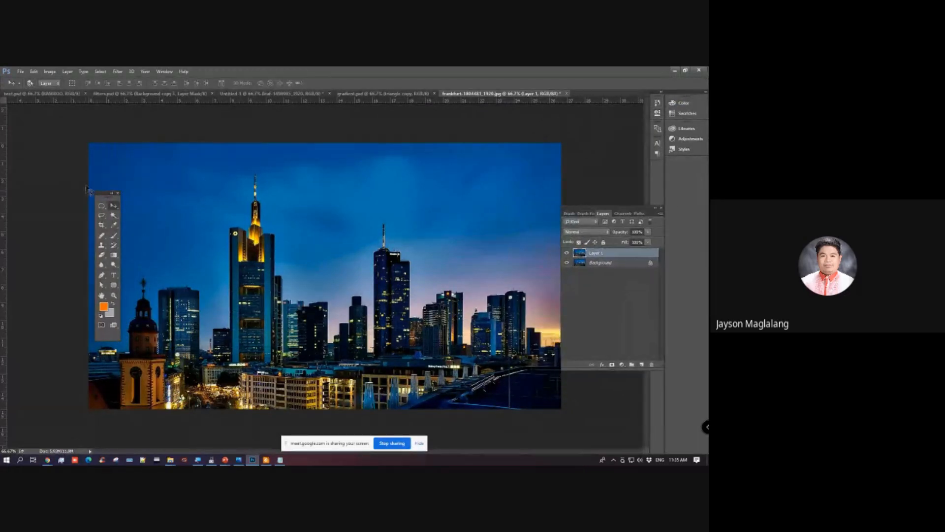
left_click_drag(102, 197, 64, 197)
Step: Set the foreground color to white (ffffff) and add the text "TEXT" over the sky near the tall tower
left_click(75, 275)
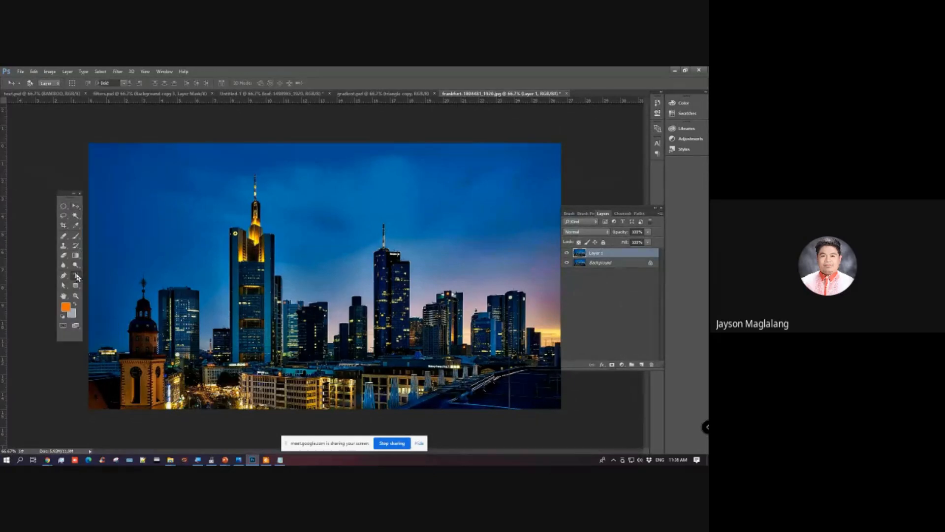
left_click(65, 308)
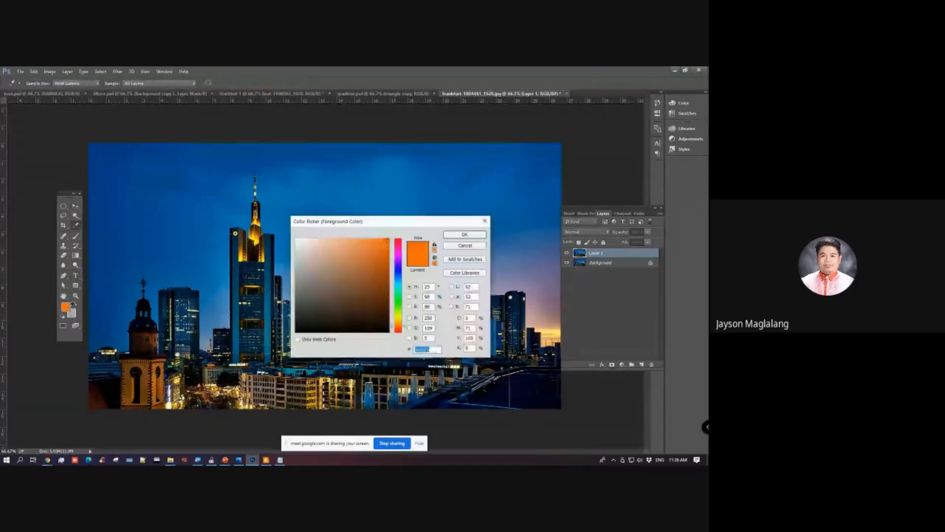
type("ffffff")
left_click(464, 235)
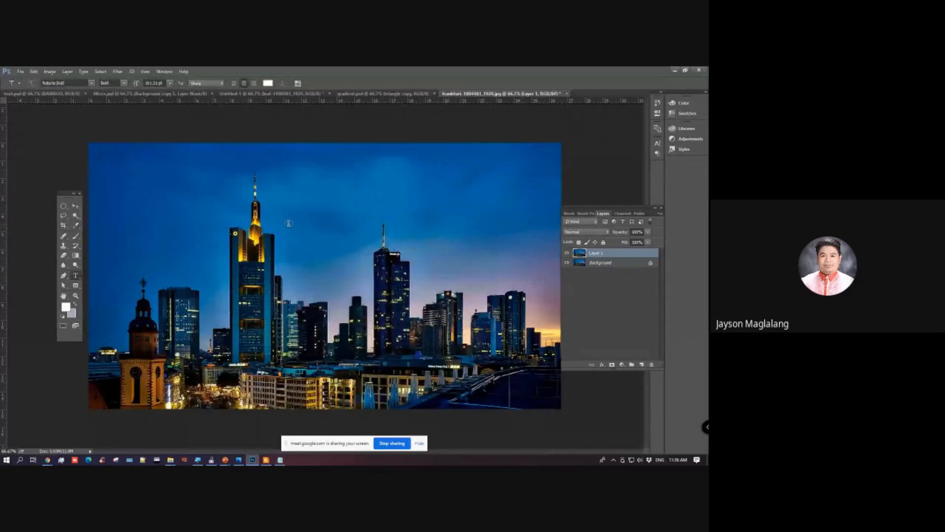
left_click(212, 226)
type("TEXT")
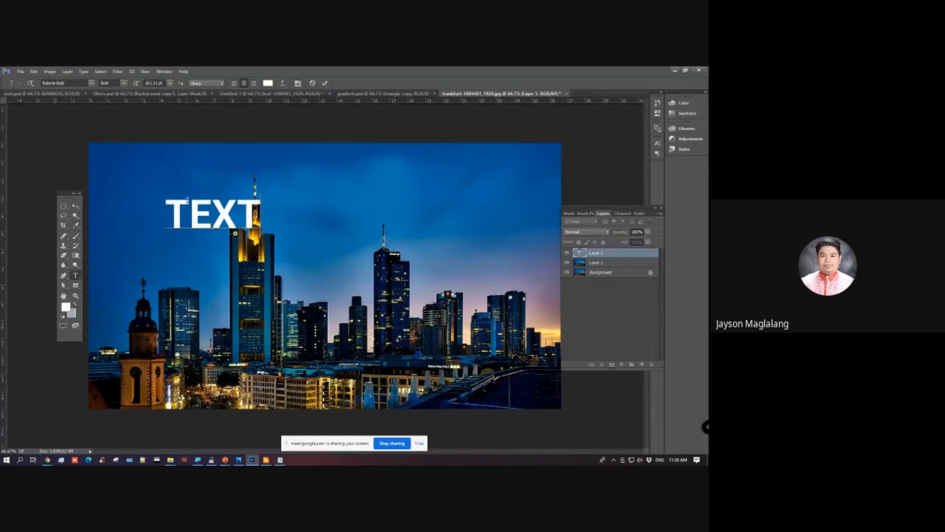
Step: Enlarge the word TEXT to about 350% and place it across the skyline over the towers
key("ctrl+t")
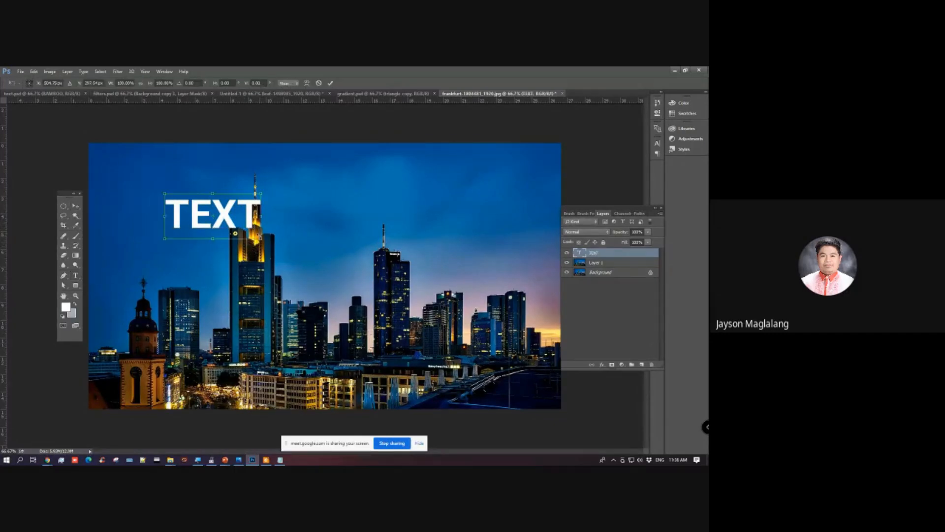
left_click_drag(260, 236, 504, 352)
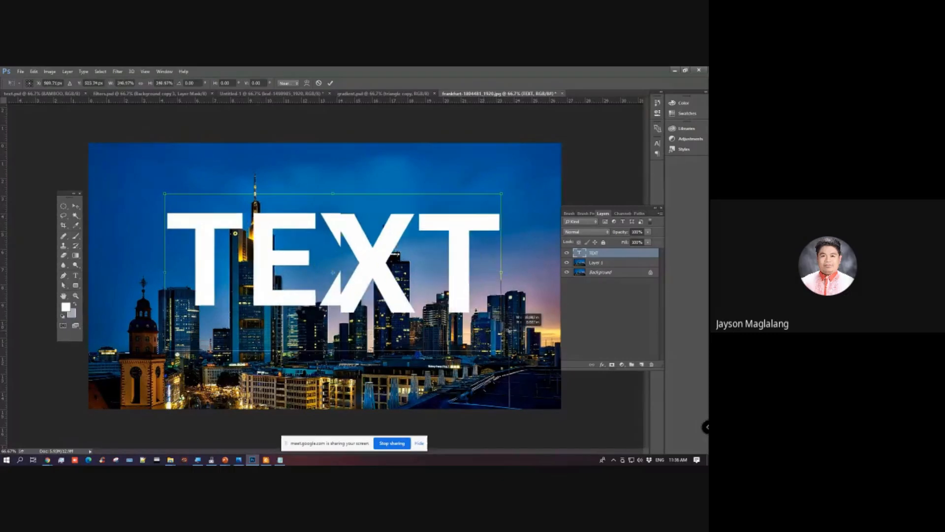
left_click_drag(398, 301, 405, 277)
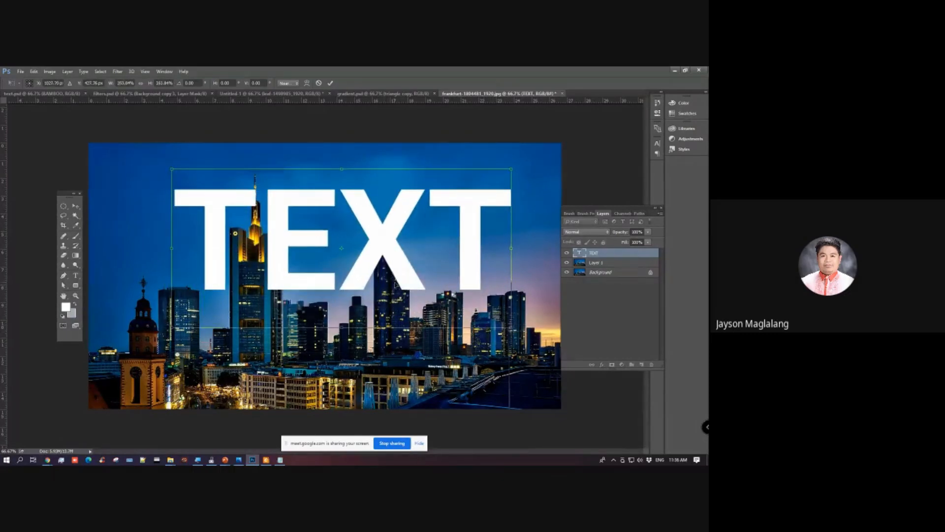
key("Return")
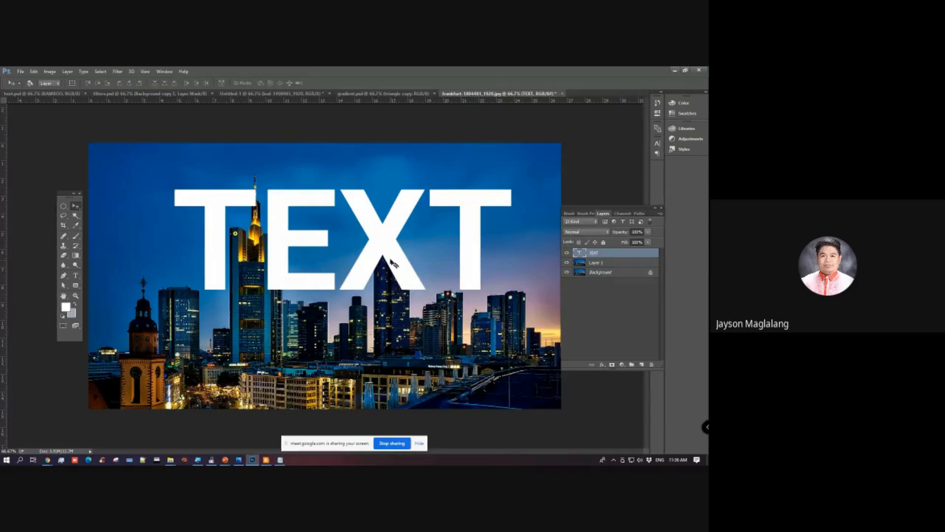
left_click_drag(379, 251, 391, 252)
Step: Hide the Background layer and erase Layer 1 around the tall lit tower with the Eraser tool
left_click(623, 265)
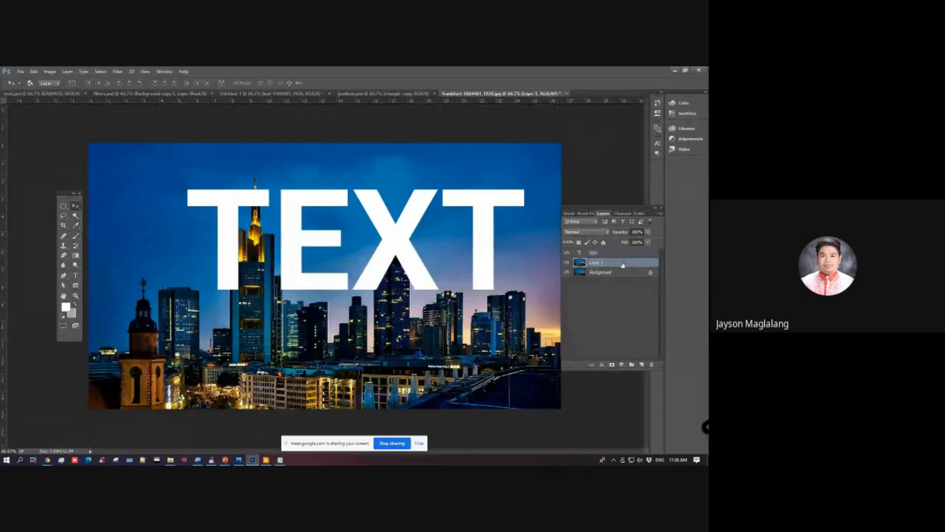
key("alt+Tab")
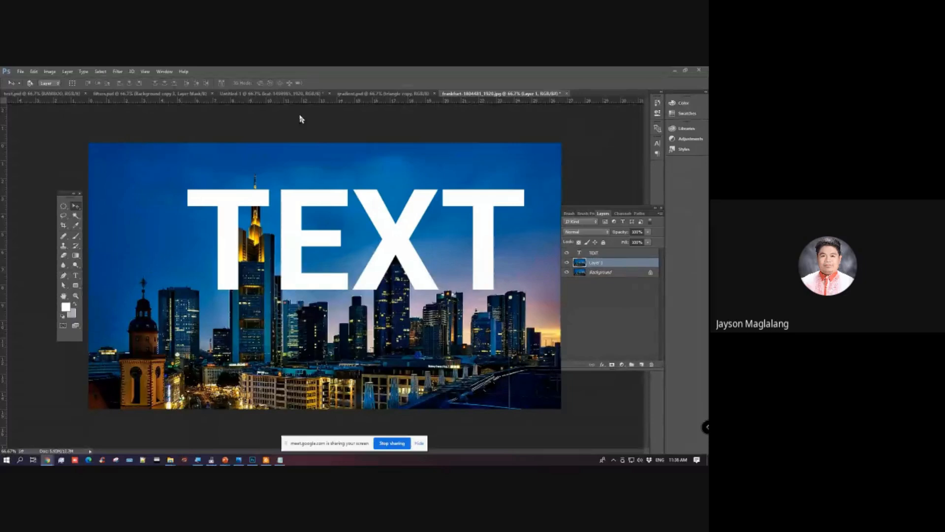
left_click(386, 79)
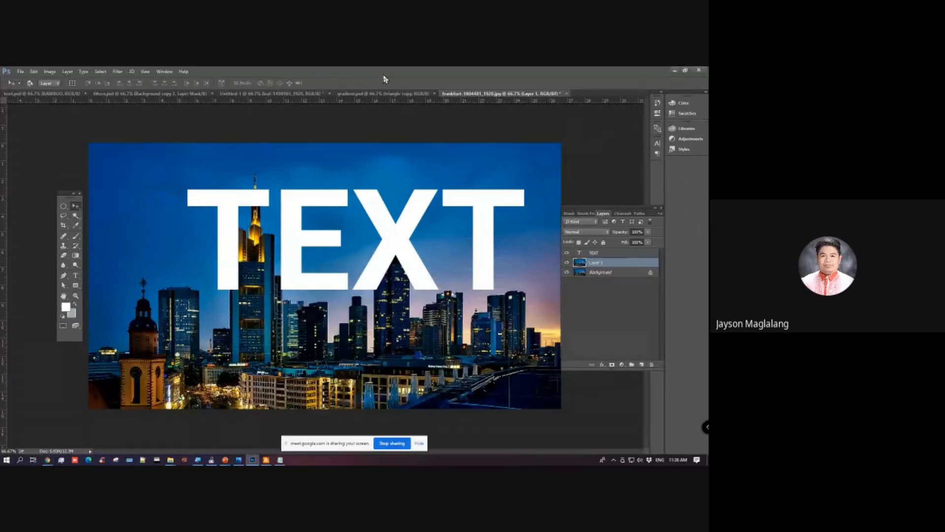
left_click(587, 254)
left_click(598, 264)
left_click(63, 255)
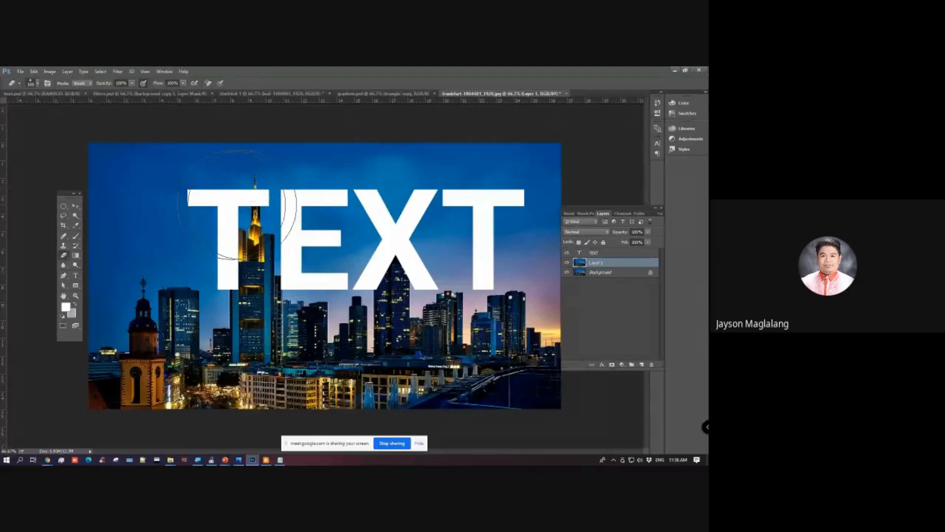
left_click(566, 273)
mouse_move(135, 227)
left_mouse_down()
mouse_move(165, 338)
mouse_move(158, 331)
mouse_move(246, 344)
mouse_move(379, 335)
mouse_move(405, 317)
mouse_move(523, 362)
mouse_move(433, 212)
mouse_move(314, 139)
mouse_move(527, 141)
mouse_move(502, 376)
mouse_move(327, 131)
mouse_move(94, 145)
mouse_move(139, 390)
mouse_move(394, 389)
left_mouse_up()
left_click(75, 205)
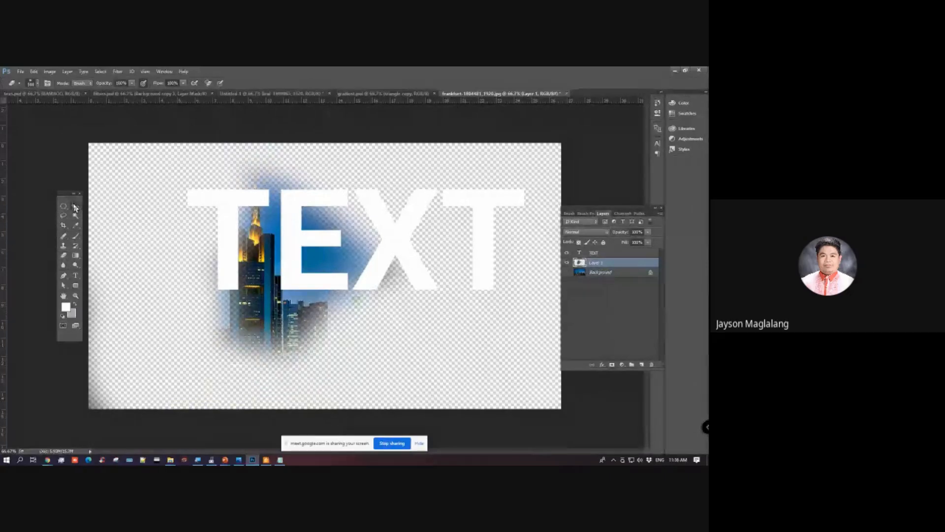
Step: Move Layer 1 above the TEXT layer and show the Background layer again
left_click_drag(607, 264, 611, 247)
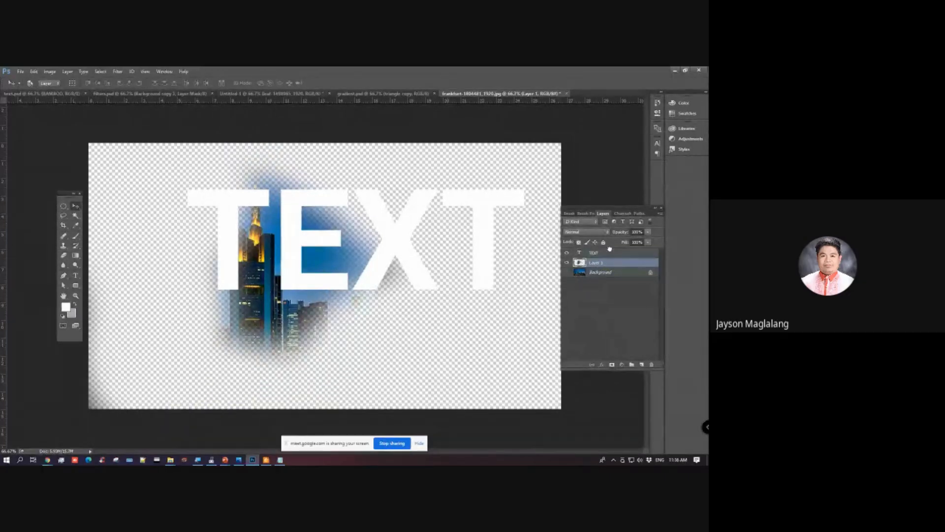
left_click(567, 273)
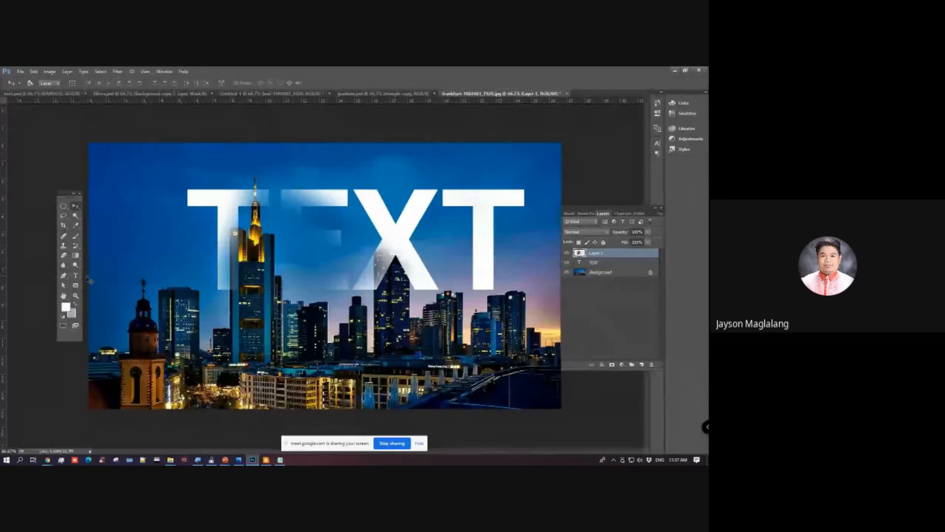
left_click(77, 206)
Step: Delete the partly erased Layer 1, keeping the TEXT and Background layers
left_click(608, 261)
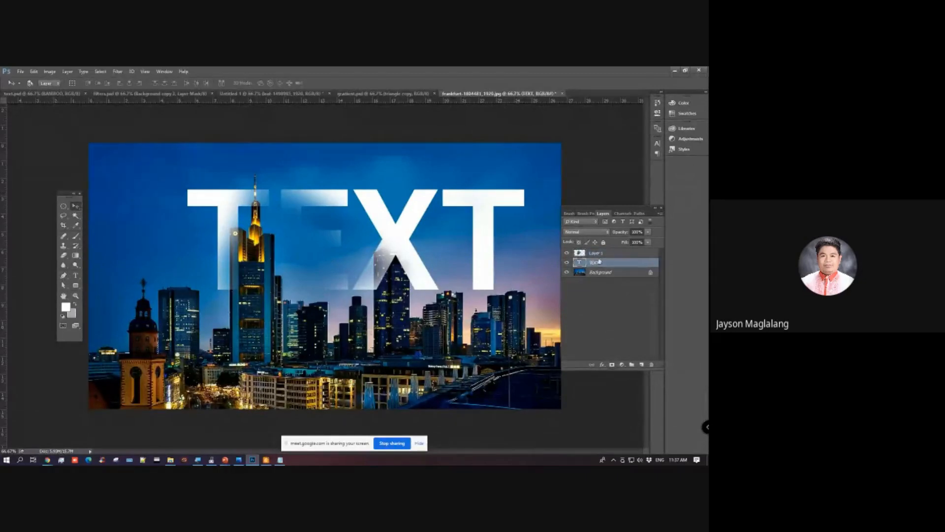
left_click(595, 256)
left_click(595, 262)
left_click(596, 255)
left_click(596, 262)
left_click(595, 253)
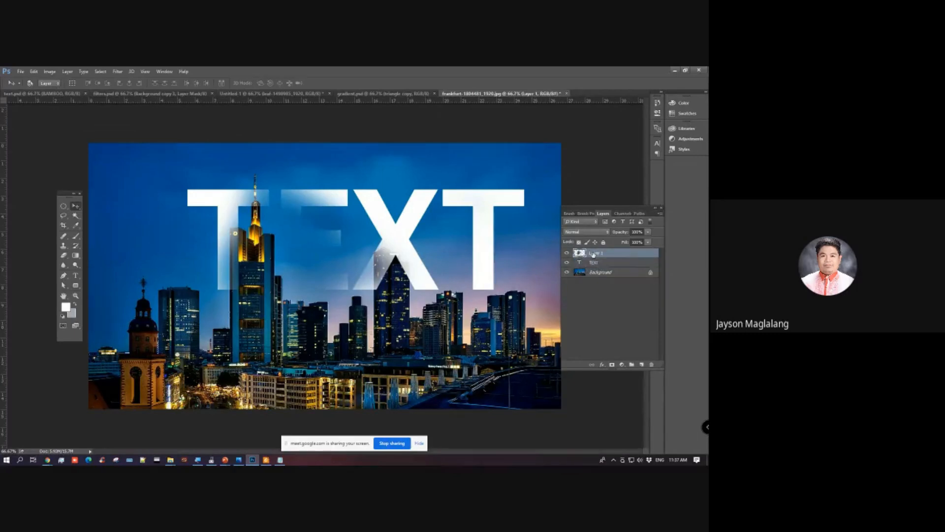
key("Delete")
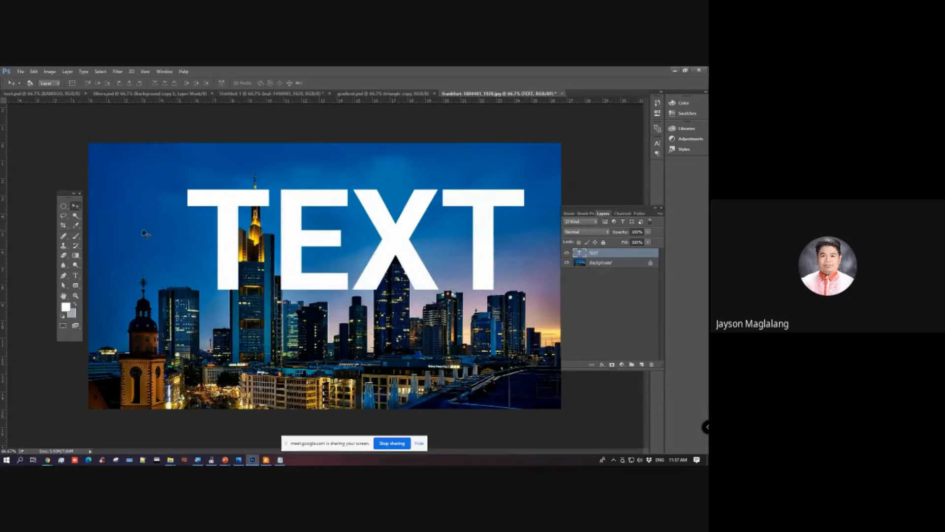
Step: Replace the word TEXT on the text layer with "EMPIRE"
left_click(77, 274)
left_click_drag(211, 209, 538, 226)
type("EMPIRE")
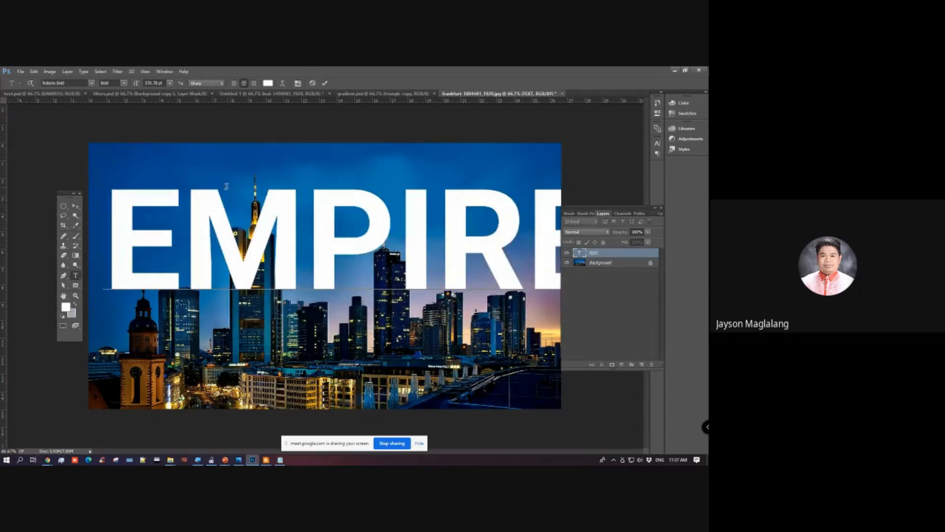
left_click(75, 206)
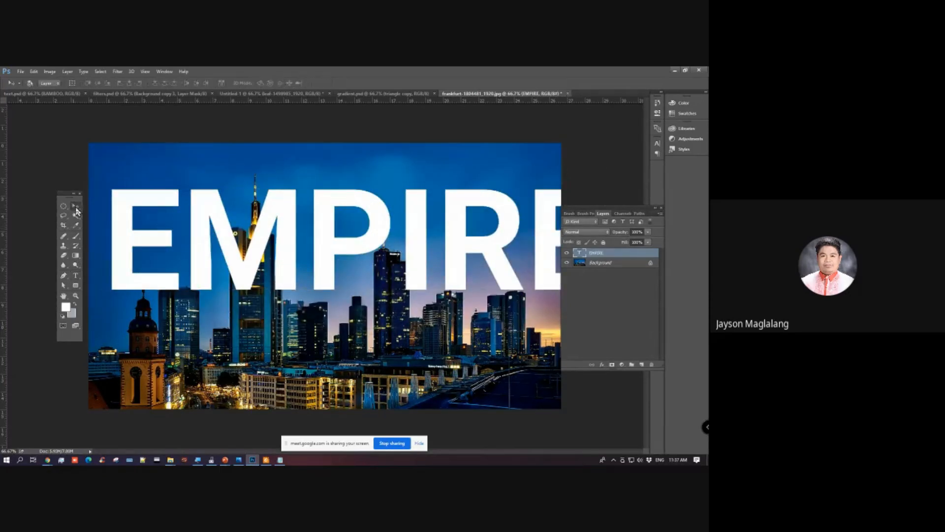
Step: Scale the EMPIRE text down to about 77% and position it across the sky, overlapping the tall towers
key("ctrl+t")
left_click_drag(104, 170, 207, 202)
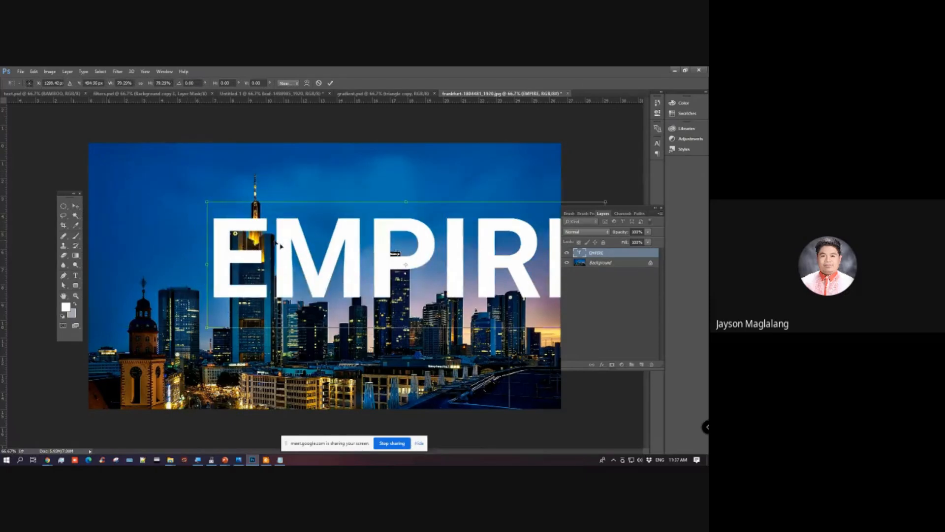
left_click_drag(319, 271, 249, 244)
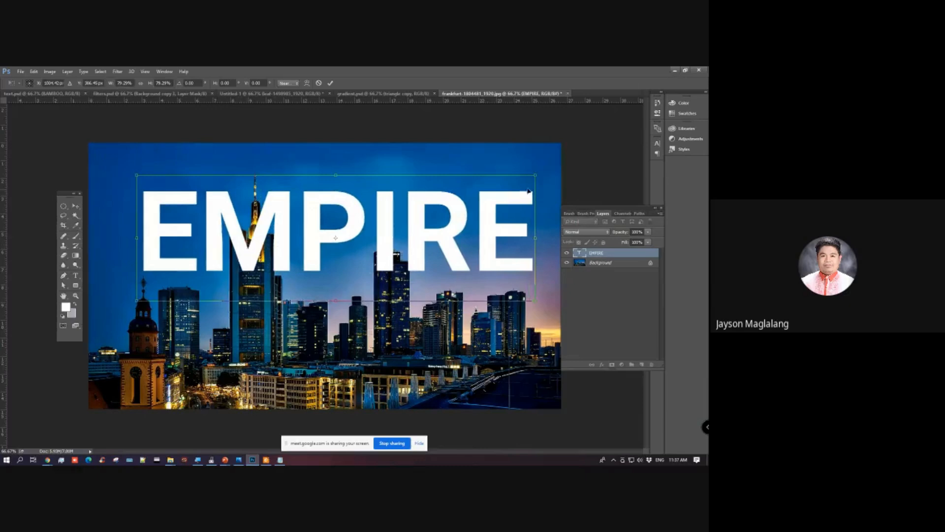
left_click_drag(535, 175, 526, 178)
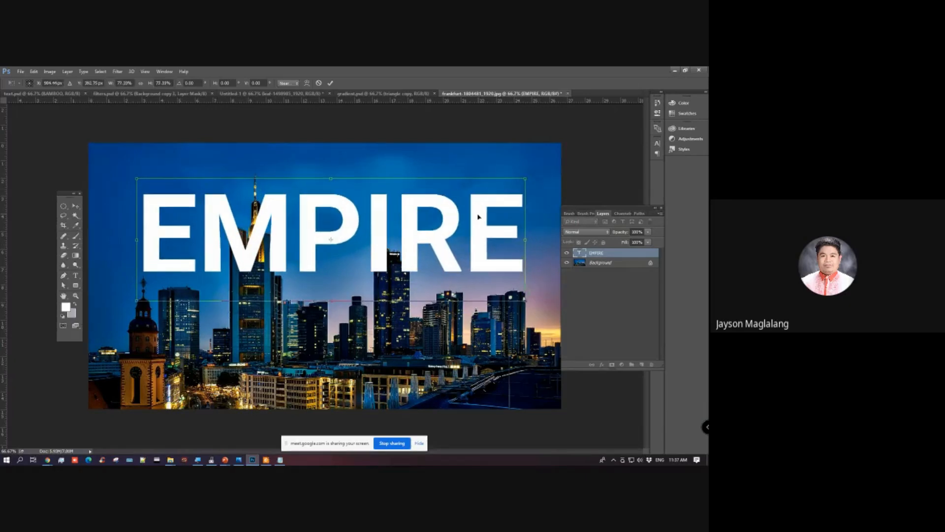
left_click_drag(480, 217, 488, 210)
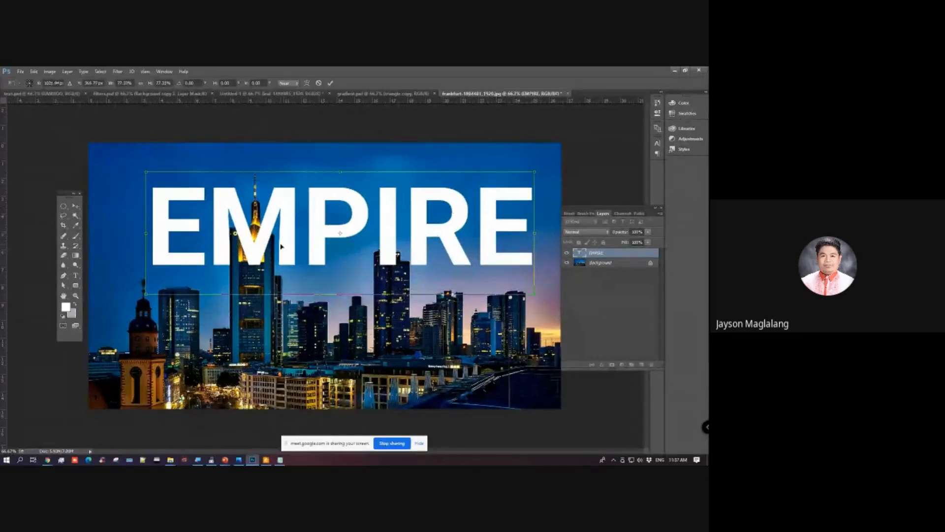
key("Return")
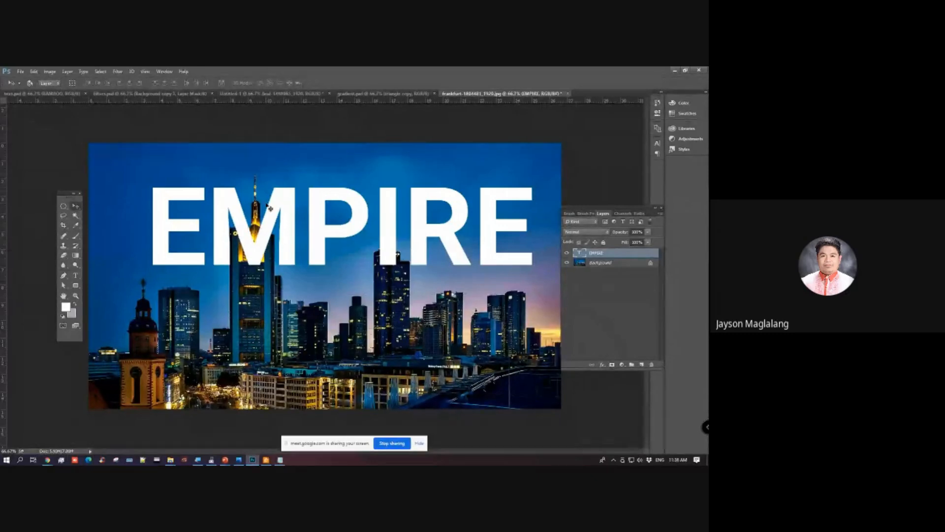
Step: Duplicate the Background layer and hide the EMPIRE text layer
left_click(610, 263)
key("ctrl+j")
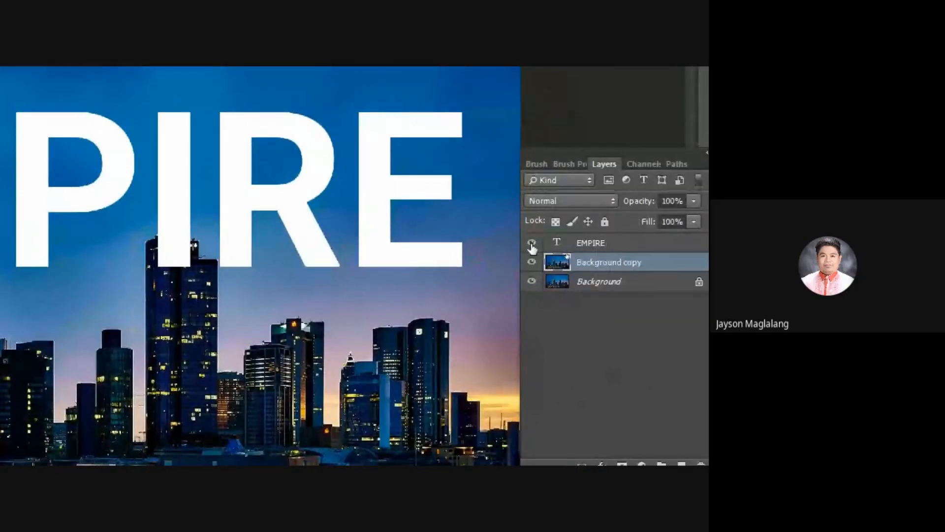
left_click(532, 243)
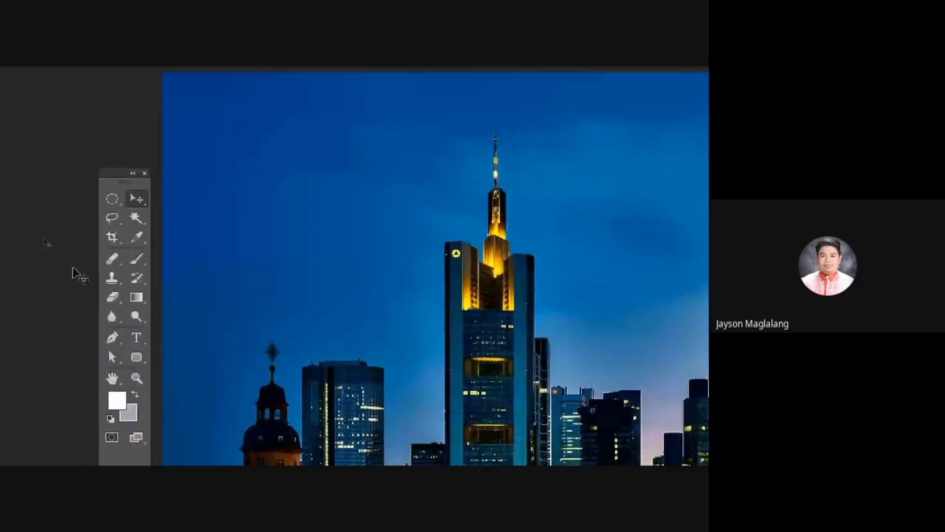
Step: Activate the Quick Selection tool for the Background copy, and briefly show the EMPIRE text layer before hiding it again
left_click(135, 220)
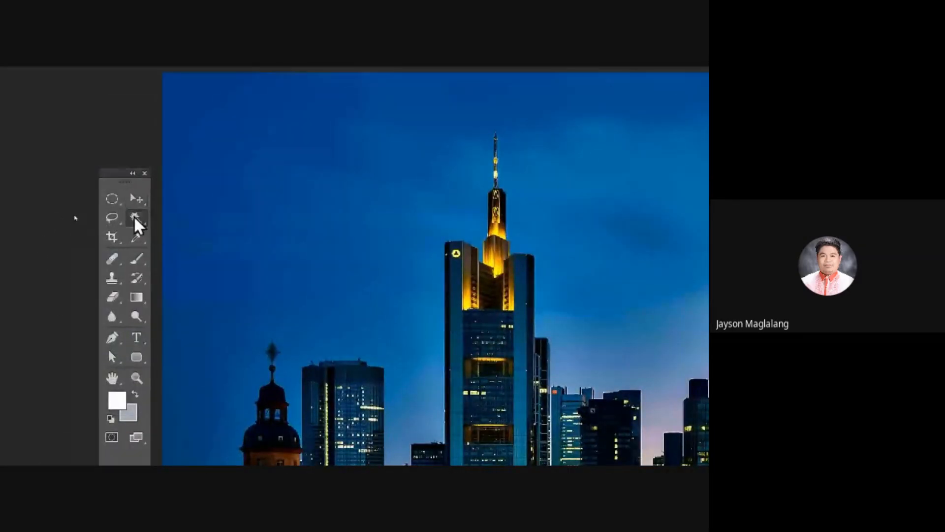
right_click(137, 222)
left_click(194, 217)
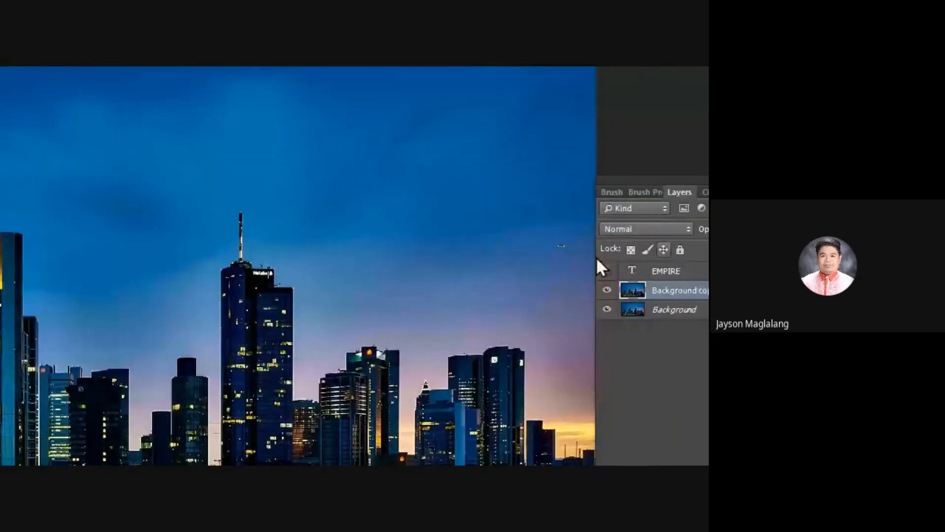
left_click(606, 271)
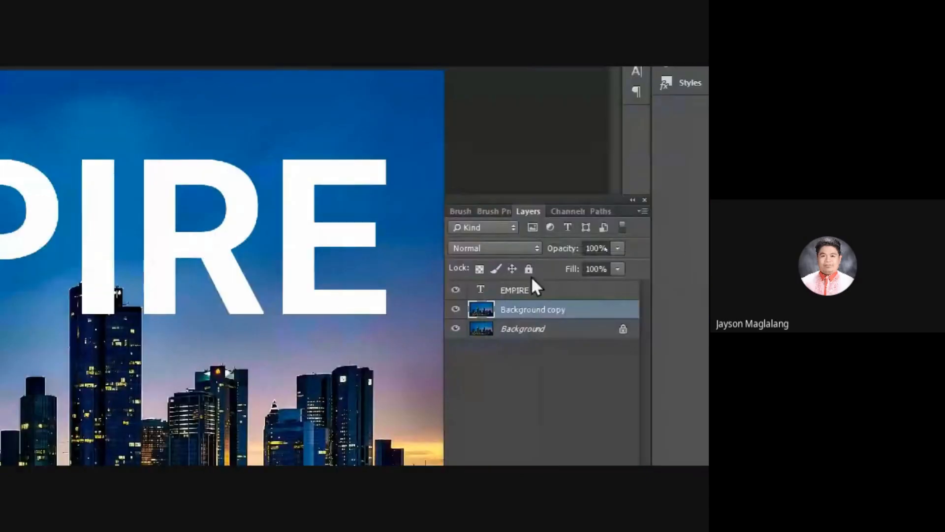
left_click(456, 289)
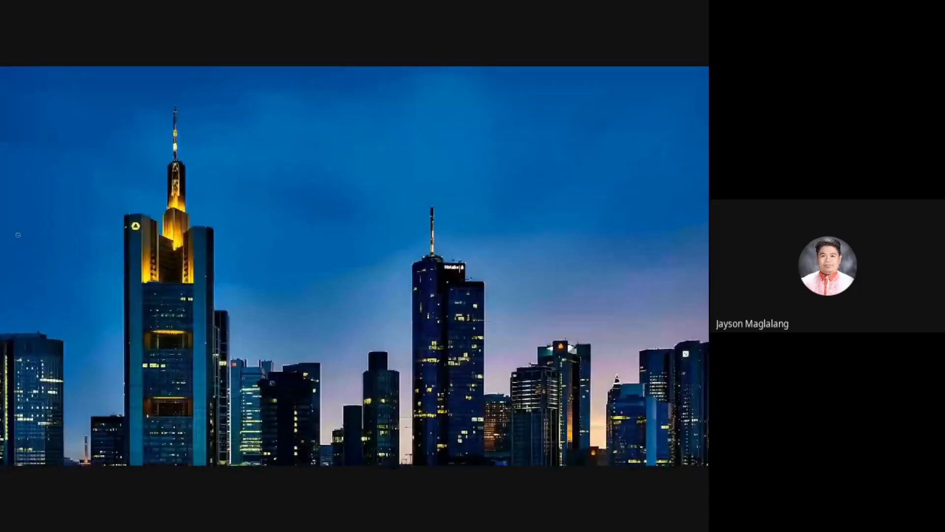